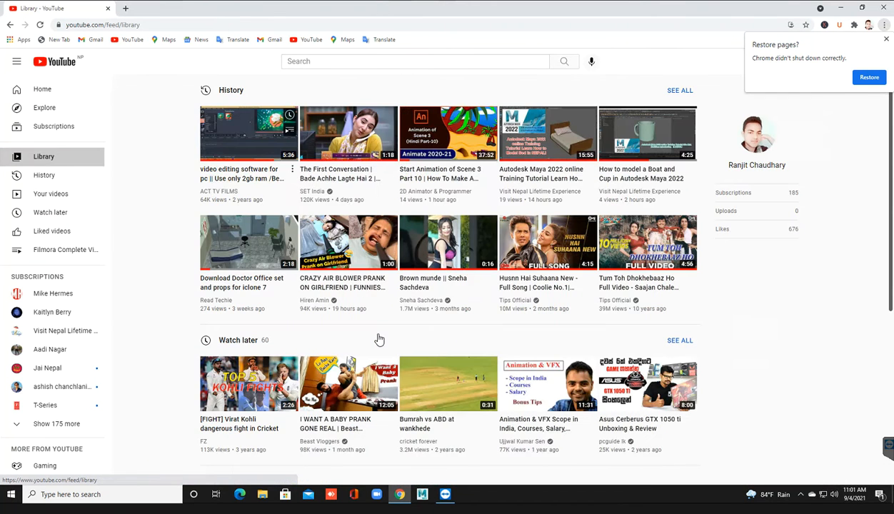
click(379, 340)
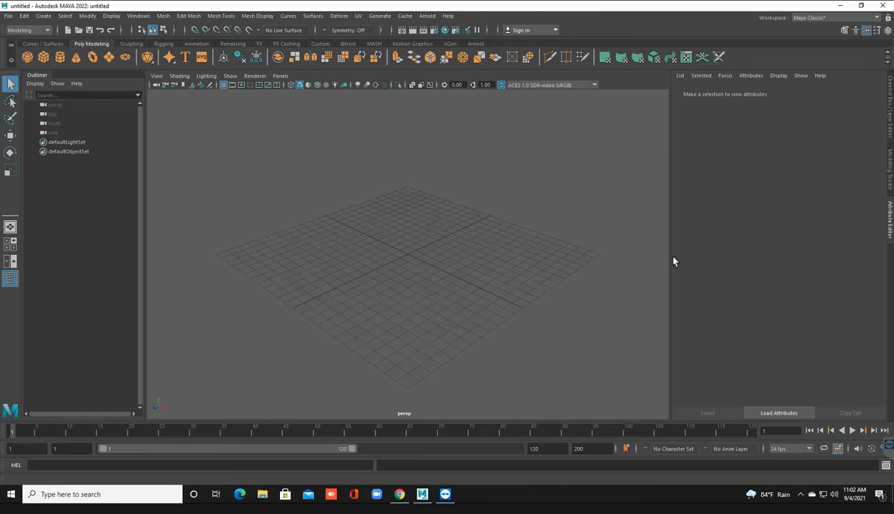
Start opening an existing scene and browse to the personal practice folder on drive B.
key(Left)
key(Return)
key(Down)
key(Down)
key(Return)
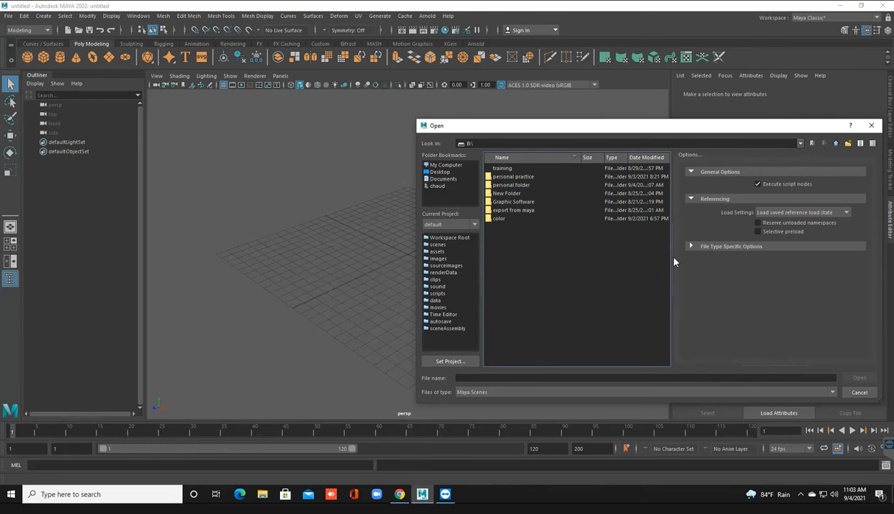
key(Down)
key(Down)
key(Down)
key(Return)
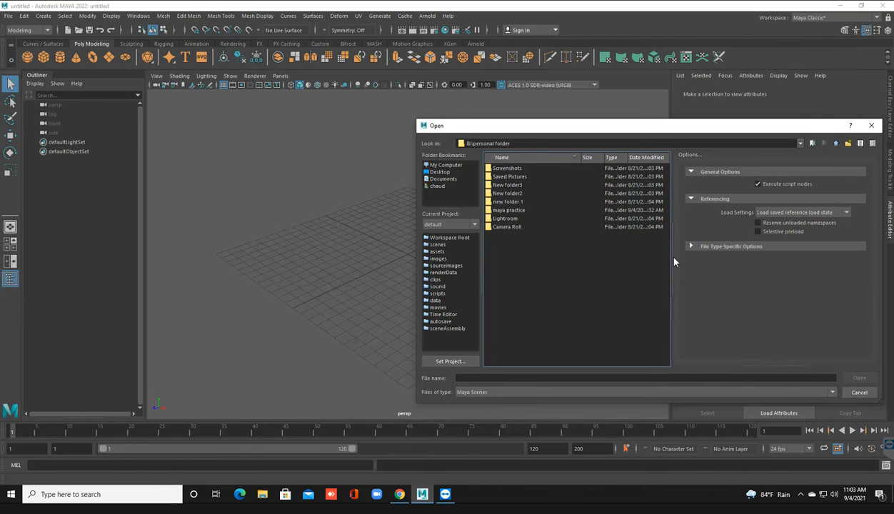
key(BackSpace)
key(Up)
key(Return)
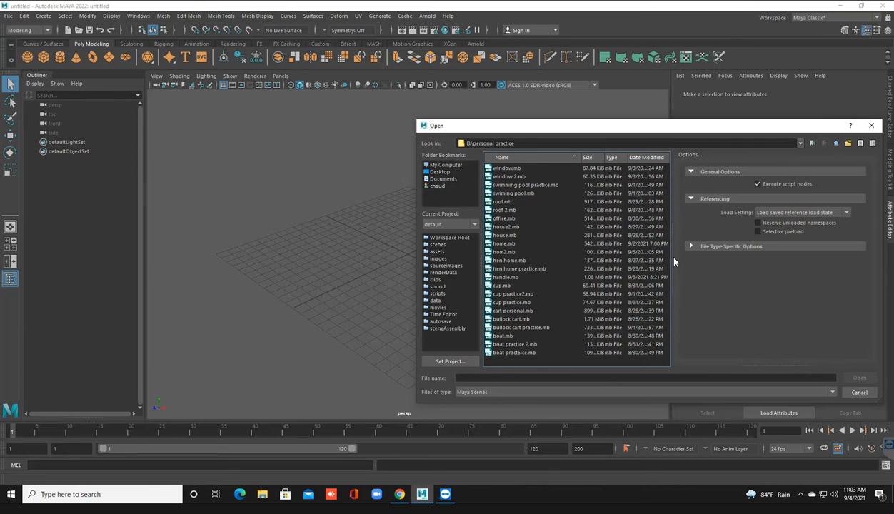
Open the scene file handle.mb from the personal practice folder.
key(h)
key(a)
key(Return)
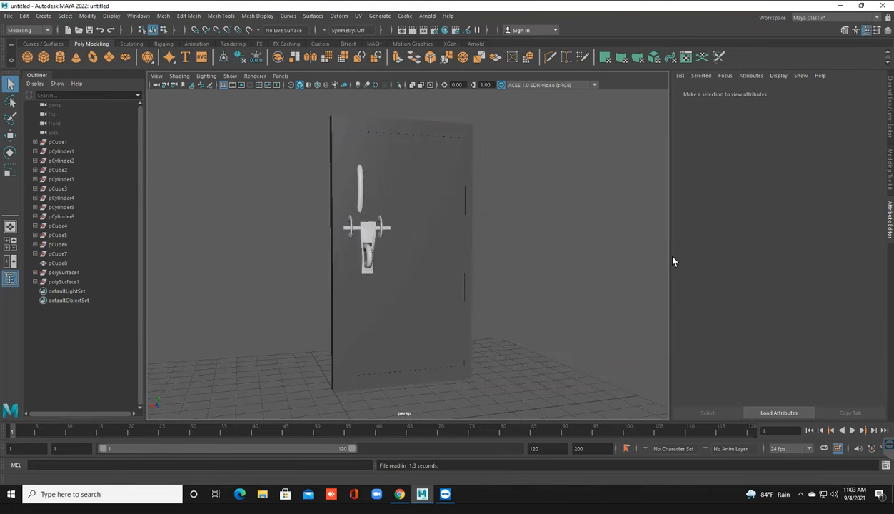
Examine the textured door model with its handle and latch up close and from several angles.
alt+drag(672, 258, 389, 279)
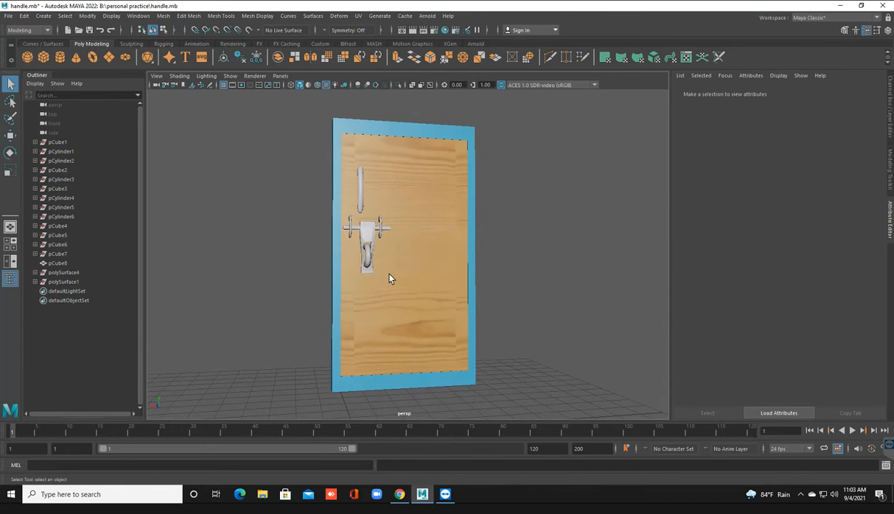
click(394, 278)
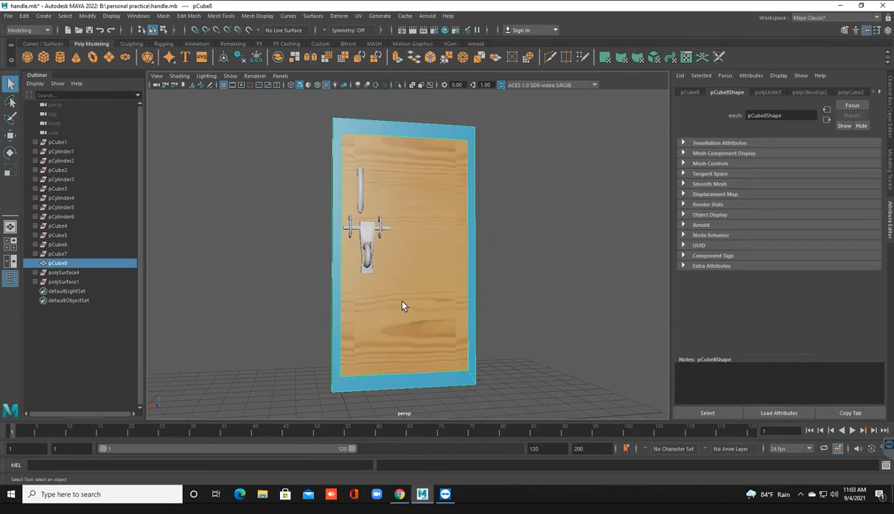
scroll(402, 307, up, 5)
alt+drag(387, 297, 409, 325)
scroll(465, 314, down, 5)
scroll(410, 325, up, 5)
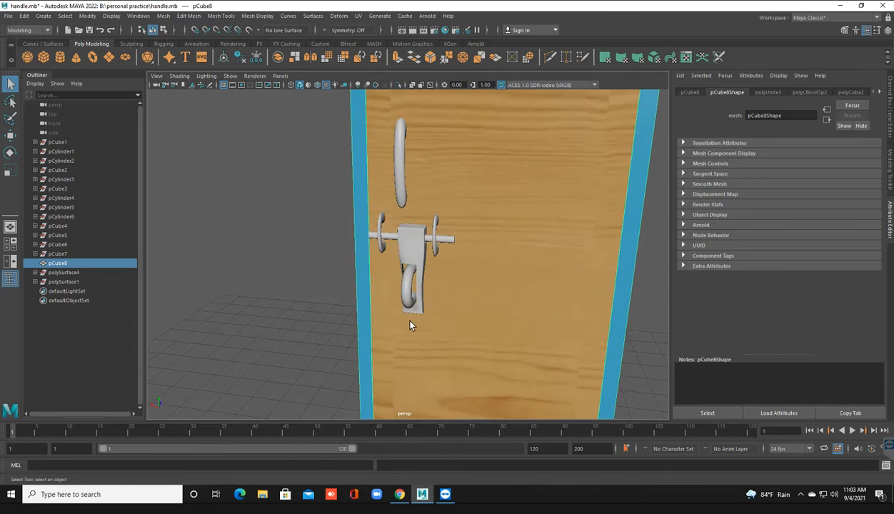
scroll(409, 325, down, 6)
alt+drag(403, 323, 436, 320)
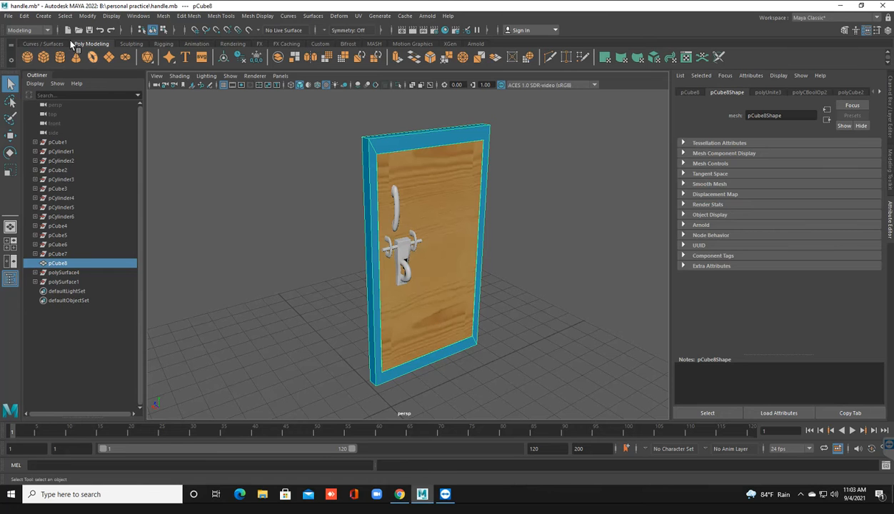
Start a new scene without saving the changes to handle.mb.
click(8, 16)
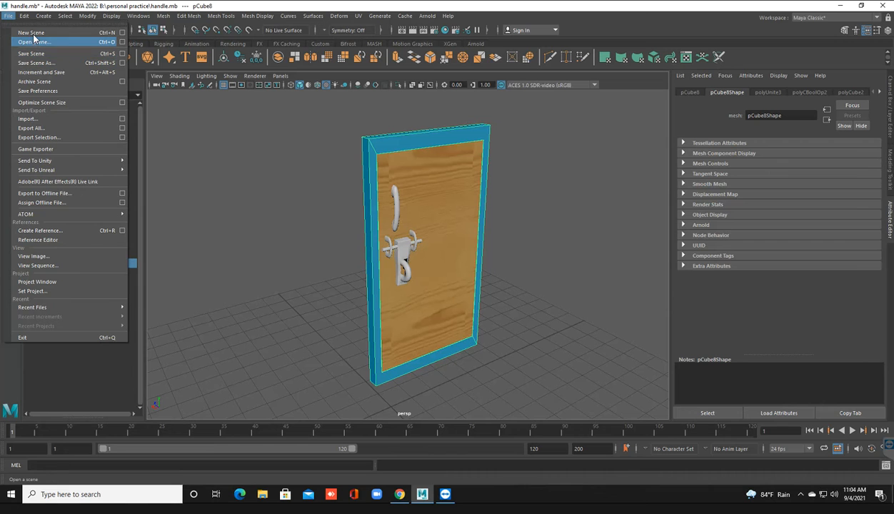
click(32, 33)
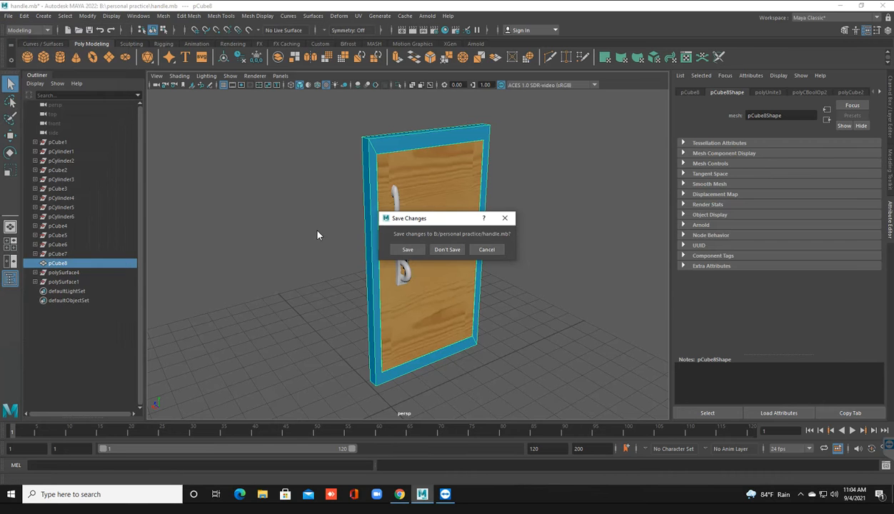
click(437, 249)
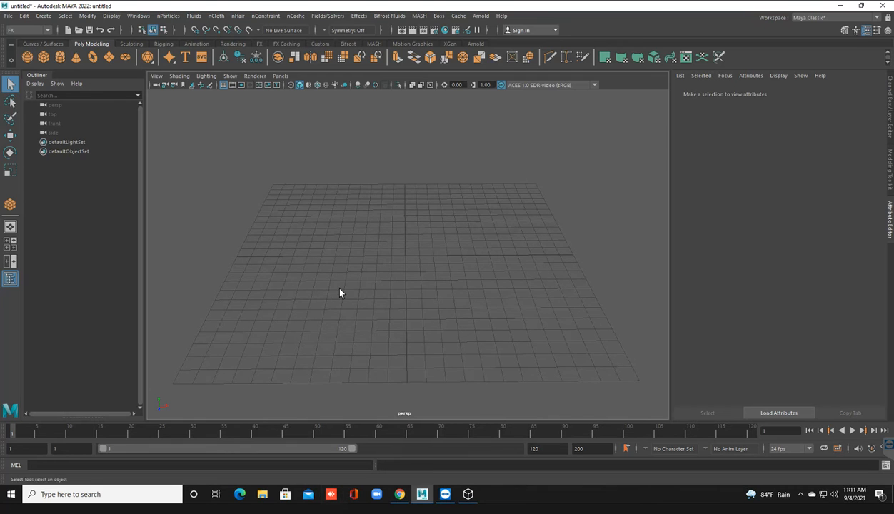
alt+middle_drag(372, 279, 370, 244)
alt+drag(373, 297, 370, 303)
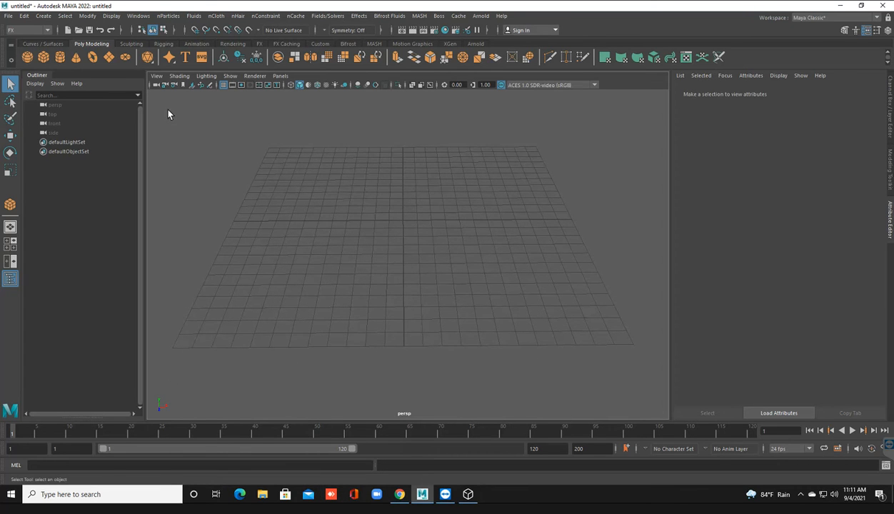
click(44, 57)
alt+middle_drag(385, 218, 385, 230)
alt+drag(385, 231, 393, 281)
click(10, 84)
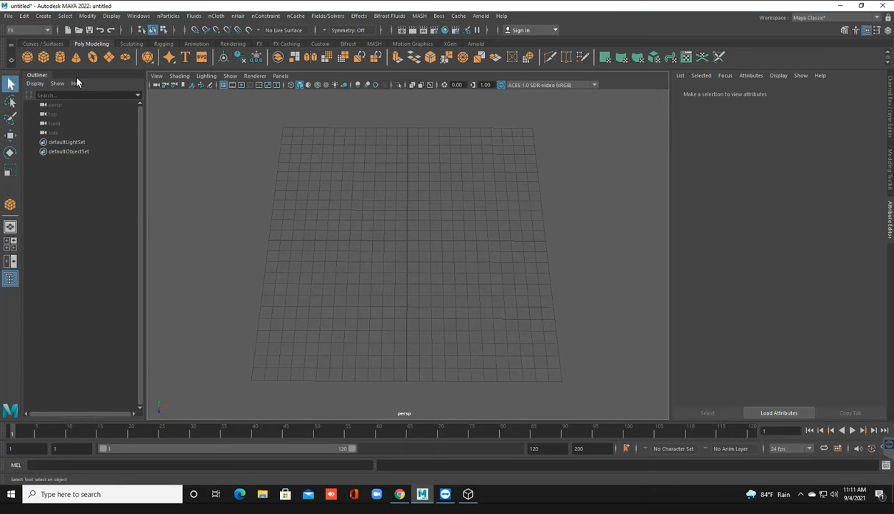
Draw a flat polygon cylinder about 5.5 in radius and 0.78 high at the centre of the grid.
click(60, 57)
alt+drag(356, 201, 352, 209)
drag(409, 249, 461, 253)
alt+drag(432, 289, 418, 304)
scroll(427, 289, up, 5)
alt+middle_drag(429, 286, 421, 231)
Set the flat cylinder's axis subdivisions to 50 and its cap subdivisions to 0.
click(891, 125)
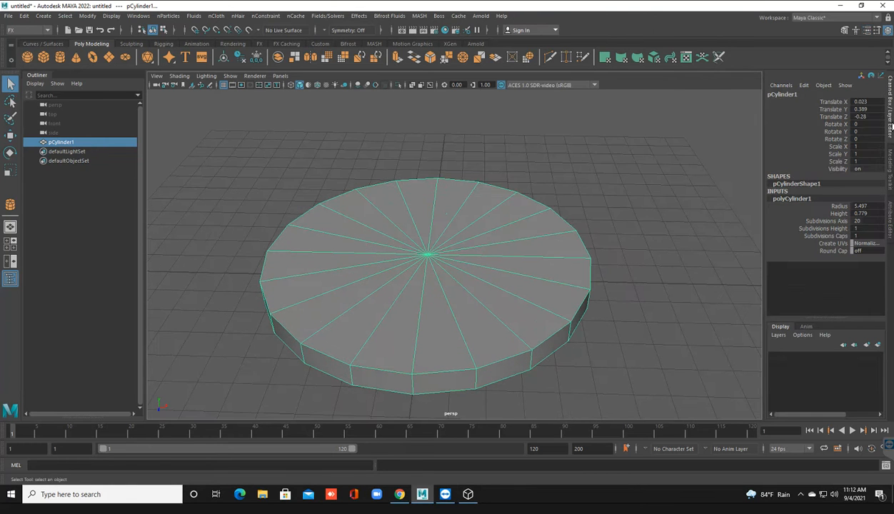
click(838, 222)
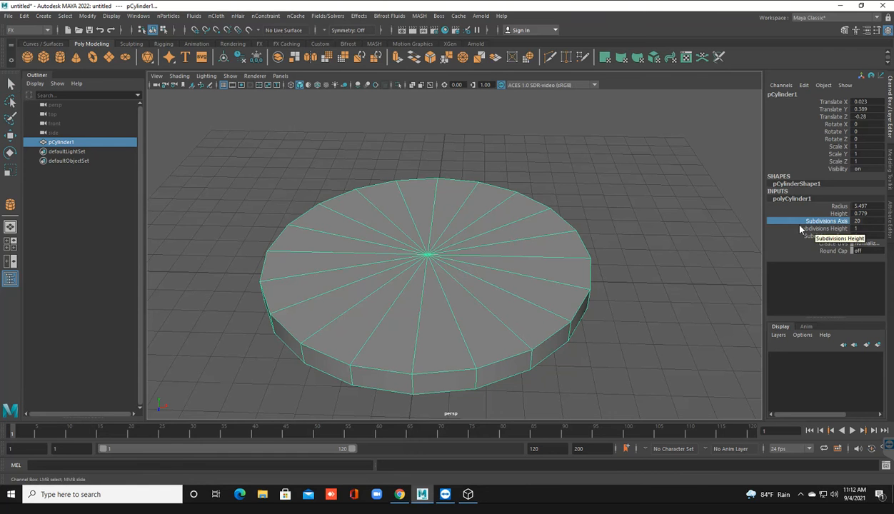
shift+click(803, 229)
click(796, 229)
click(788, 221)
middle_drag(552, 159, 890, 191)
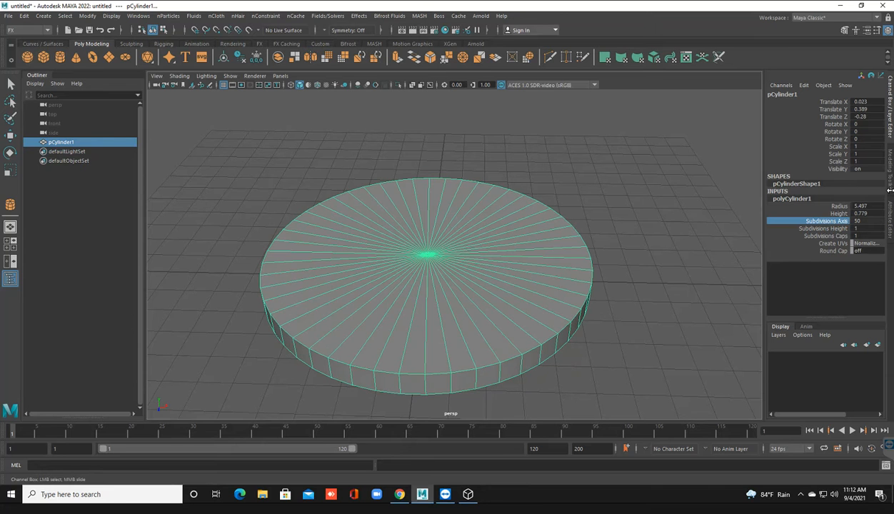
click(839, 238)
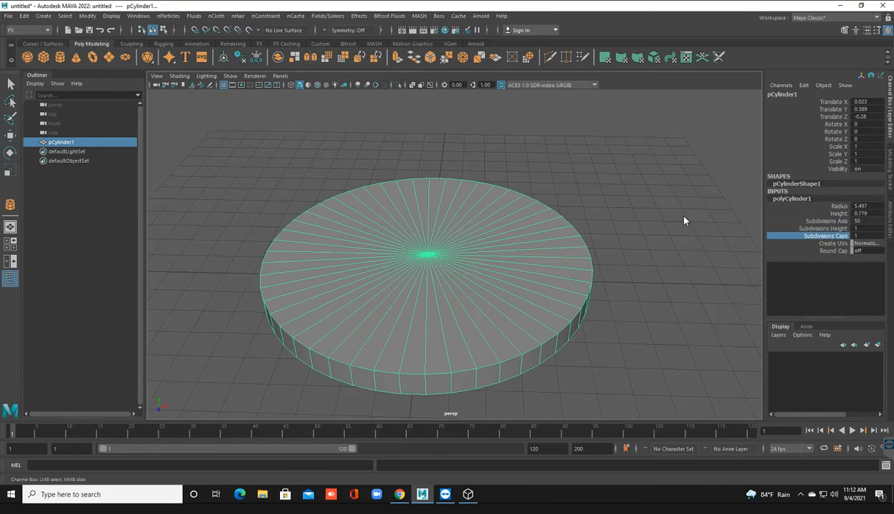
middle_drag(557, 186, 413, 218)
Scale the flat cylinder to about 1.93 along X and about 0.75 along Y to form an oval tabletop.
scroll(435, 277, down, 4)
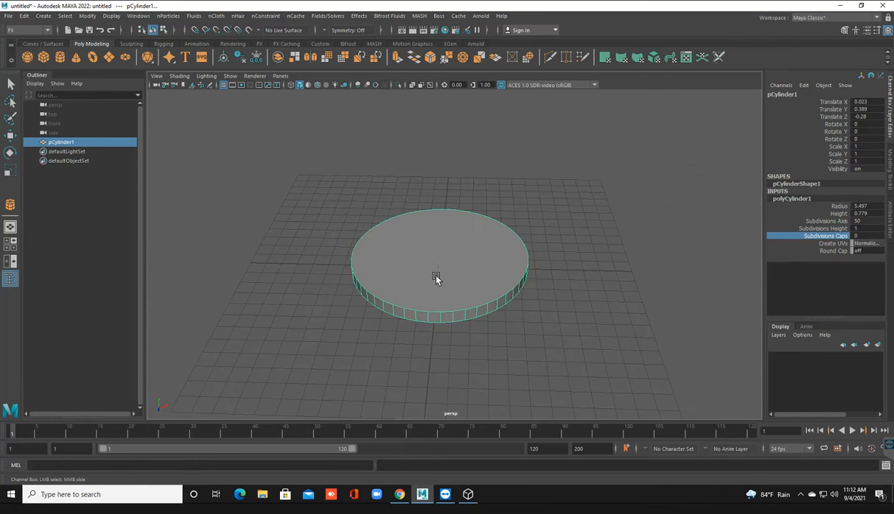
key(r)
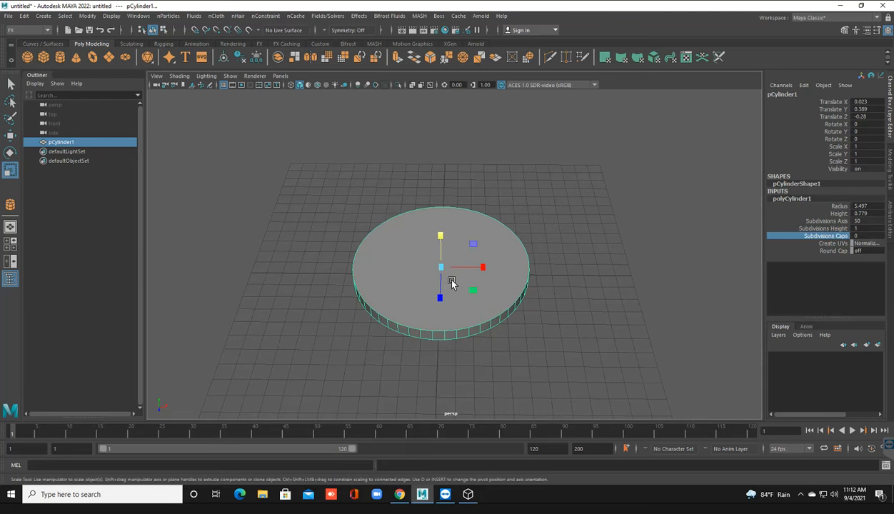
drag(475, 268, 498, 281)
alt+right_drag(498, 281, 535, 293)
alt+drag(535, 293, 488, 323)
scroll(494, 321, down, 3)
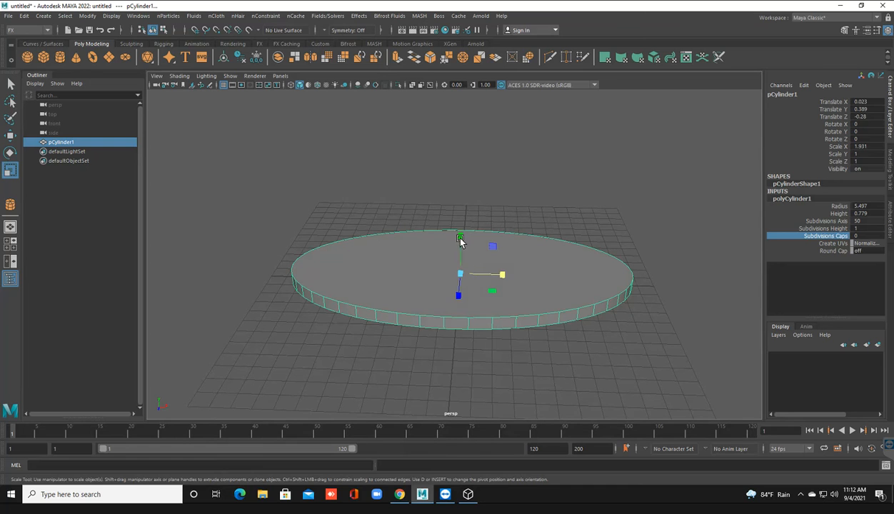
drag(461, 238, 460, 250)
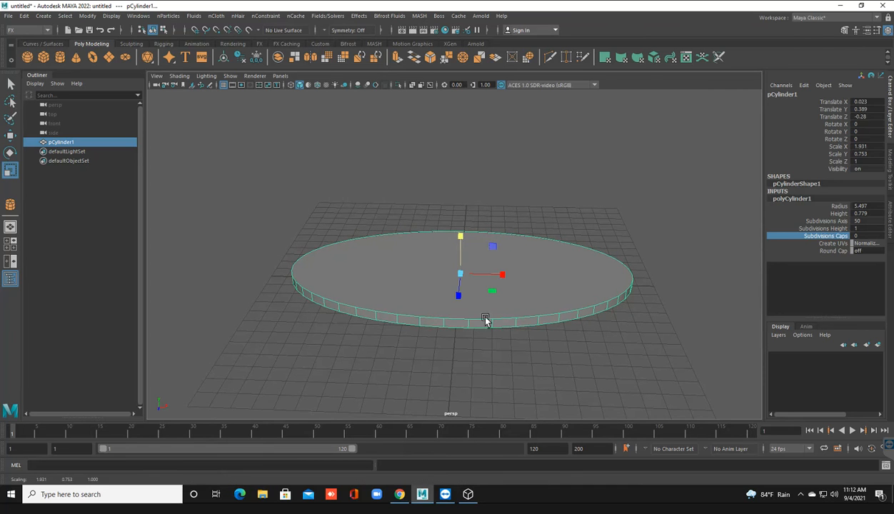
Switch to 3D Viewer, examine the reference table's top and legs from different angles, and return to Maya.
click(468, 494)
drag(418, 336, 269, 223)
drag(268, 274, 212, 289)
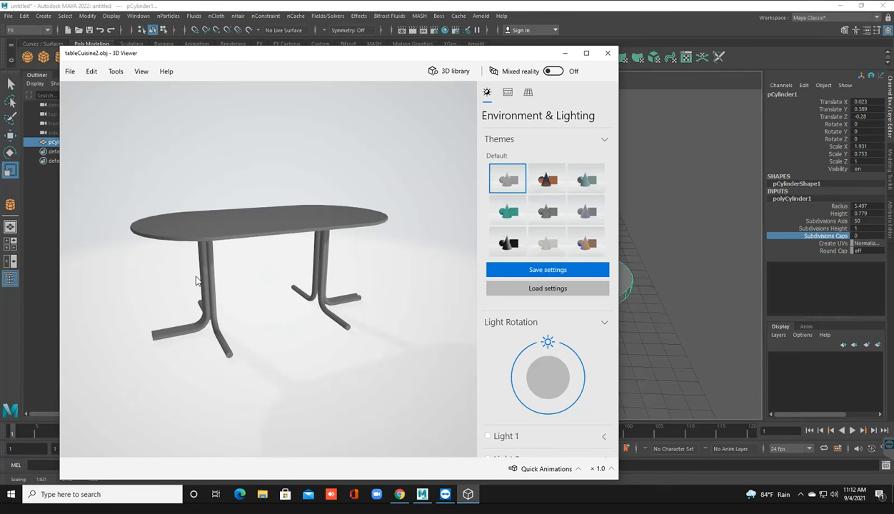
click(562, 54)
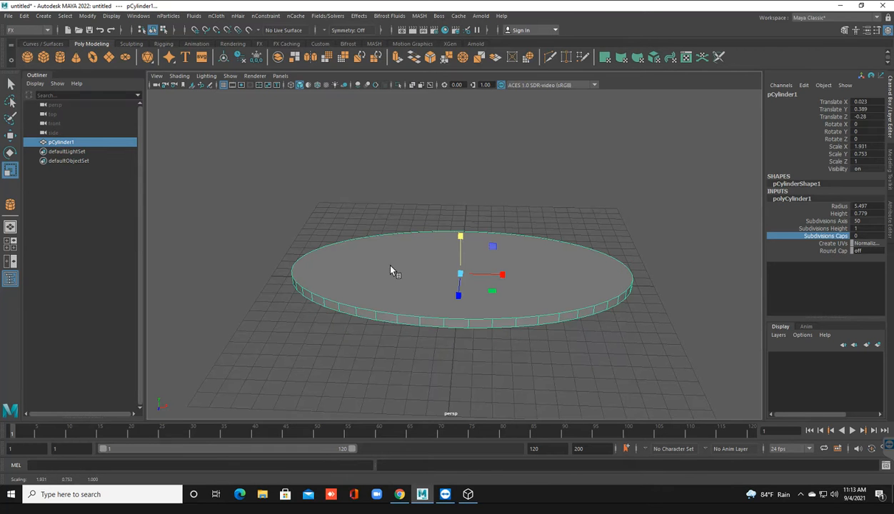
Raise the oval tabletop above the grid to about 9.22 on the Y axis.
drag(461, 235, 462, 88)
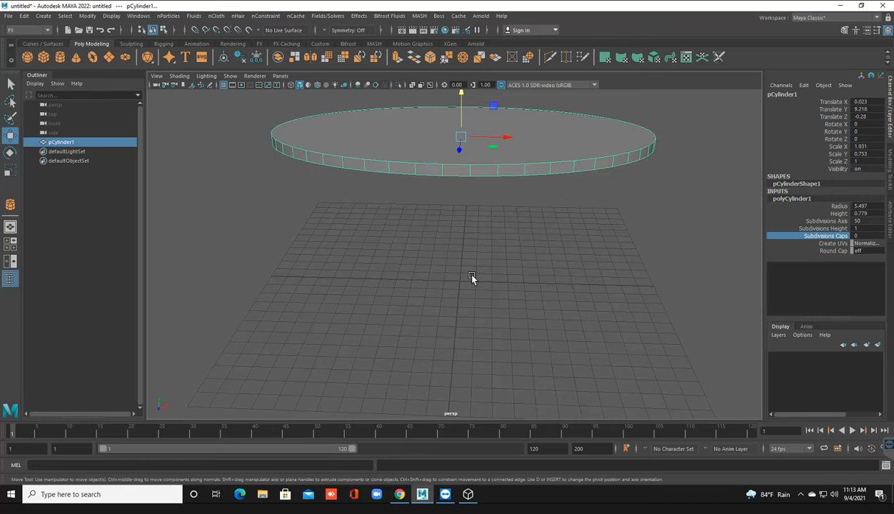
scroll(471, 284, down, 4)
alt+right_drag(459, 265, 470, 313)
alt+drag(471, 305, 462, 334)
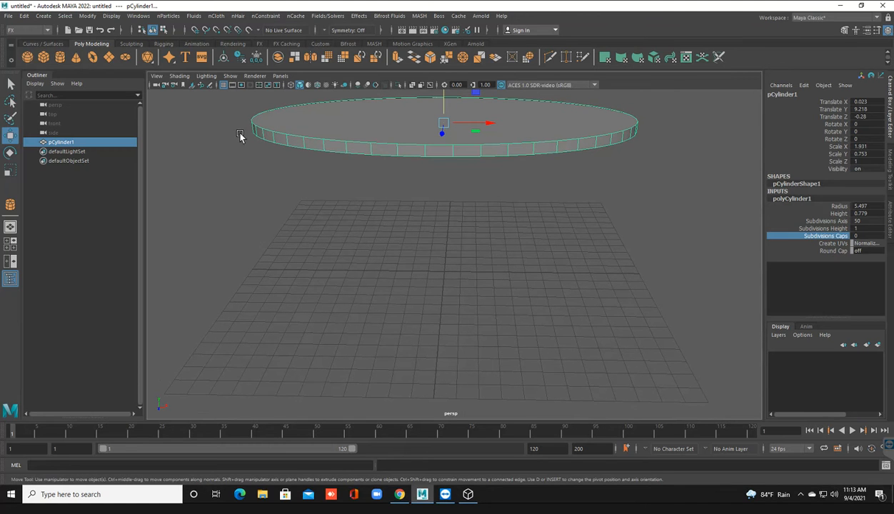
Draw a small polygon cylinder about 0.49 in radius and 1.65 high near the grid's centre, below the tabletop.
click(60, 58)
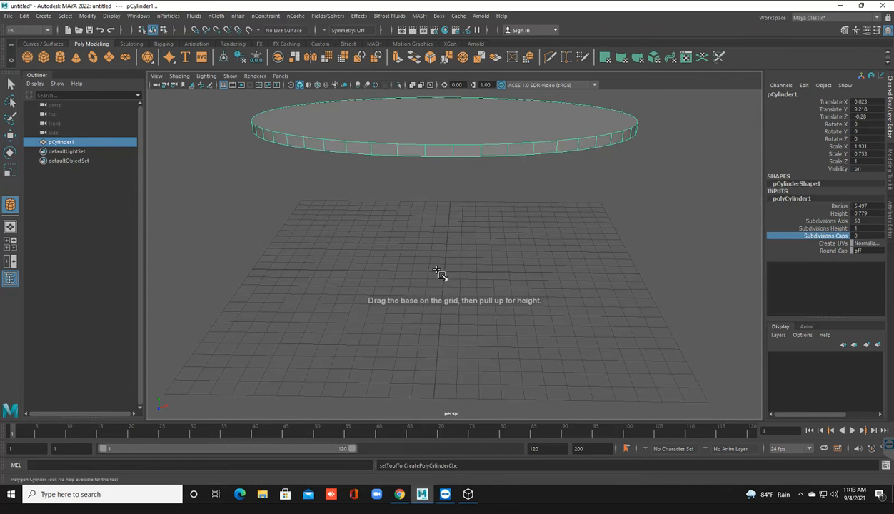
mouse_move(437, 273)
mouse_down()
mouse_move(452, 277)
mouse_move(450, 170)
mouse_move(441, 257)
mouse_up()
scroll(441, 257, up, 2)
scroll(450, 278, up, 3)
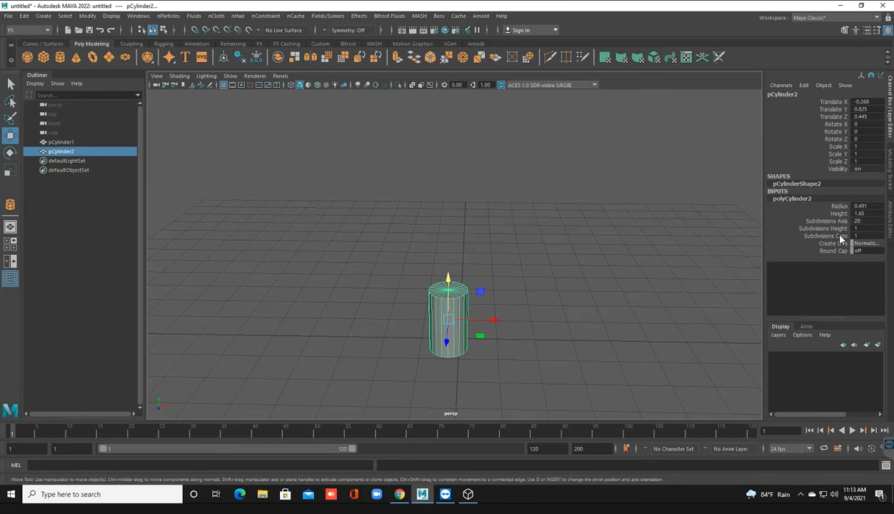
Set the small cylinder's cap subdivisions to 0 and its axis and height subdivisions to 50.
click(824, 235)
middle_drag(553, 234, 650, 238)
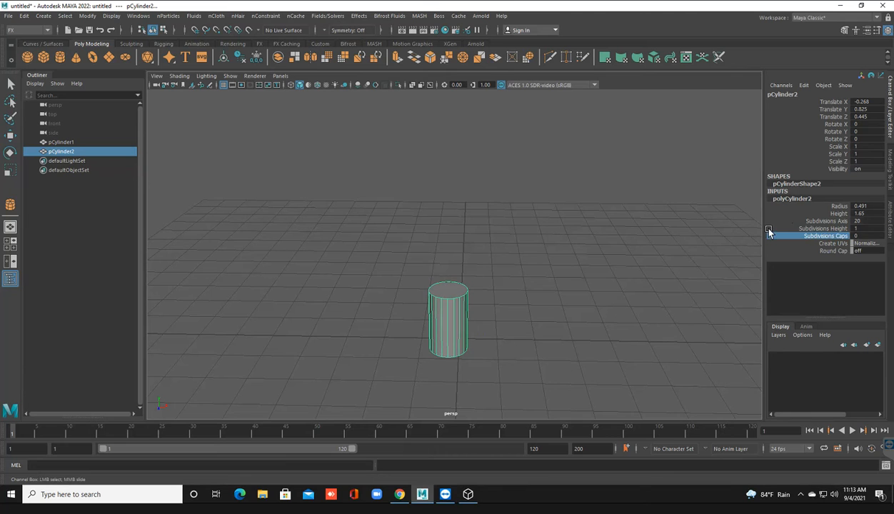
click(811, 221)
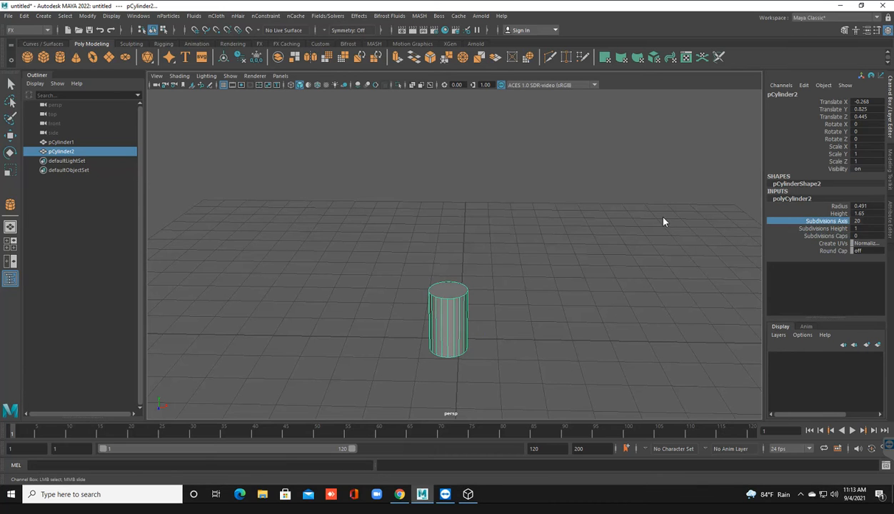
shift+click(800, 228)
middle_drag(615, 193, 889, 200)
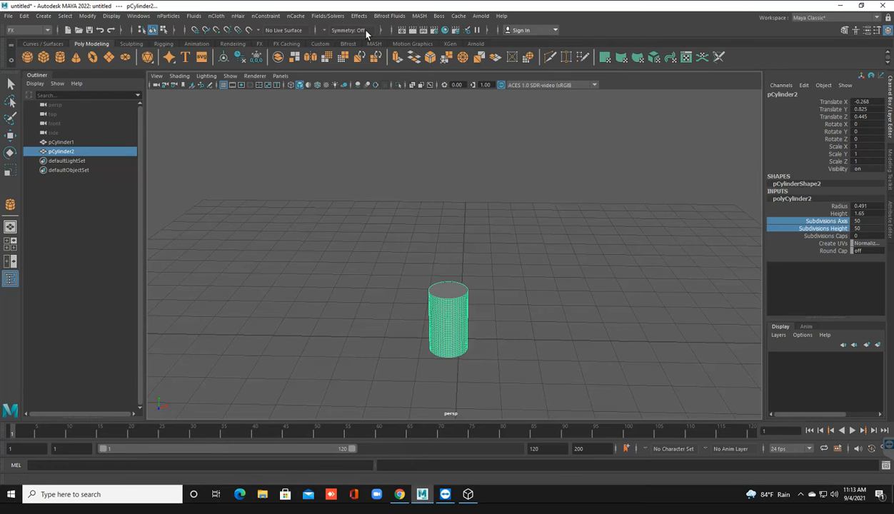
Switch to the Modeling menu set.
click(41, 33)
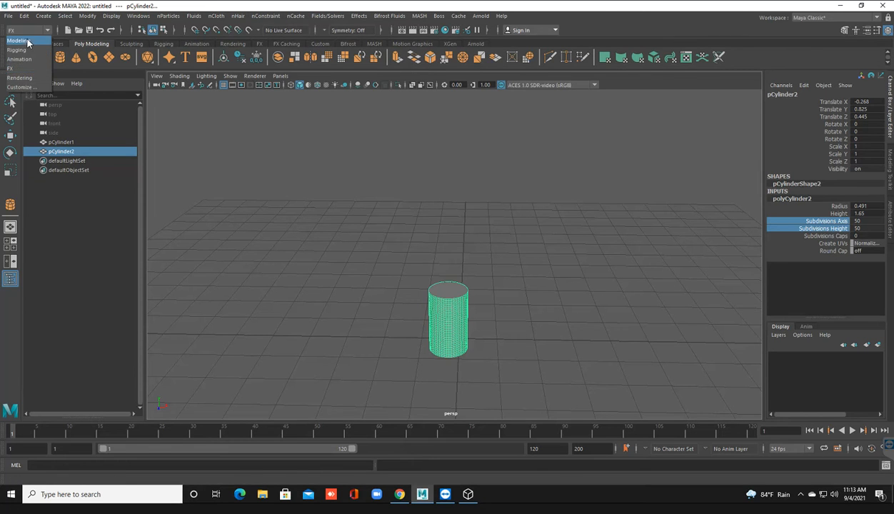
click(25, 41)
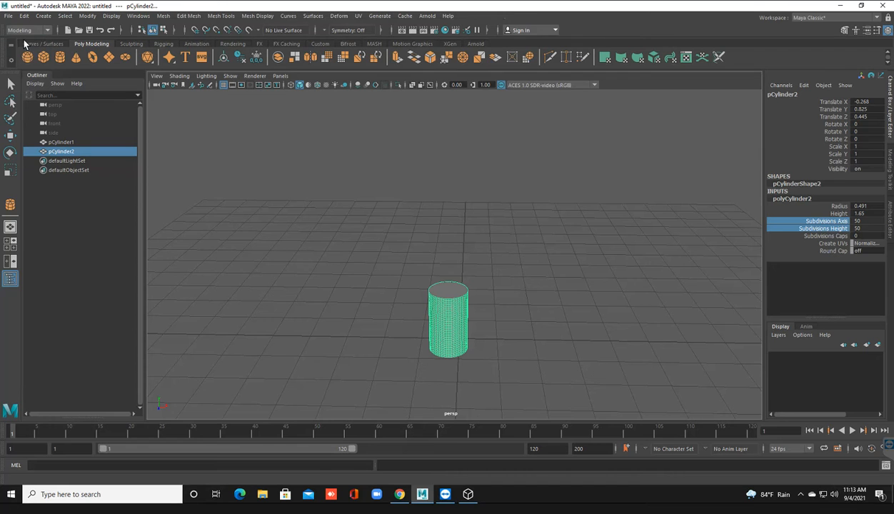
Try a nonlinear Bend deformer on the small cylinder with a curvature of about 45.8.
click(339, 16)
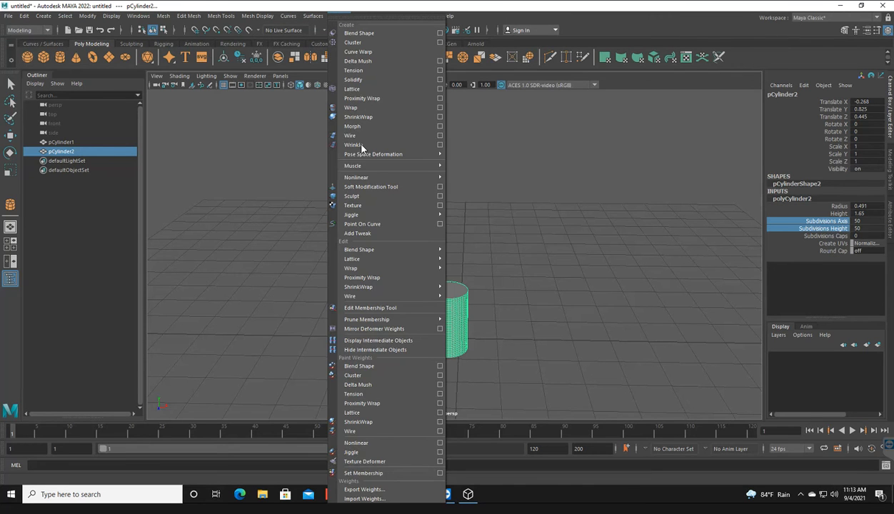
mouse_move(368, 178)
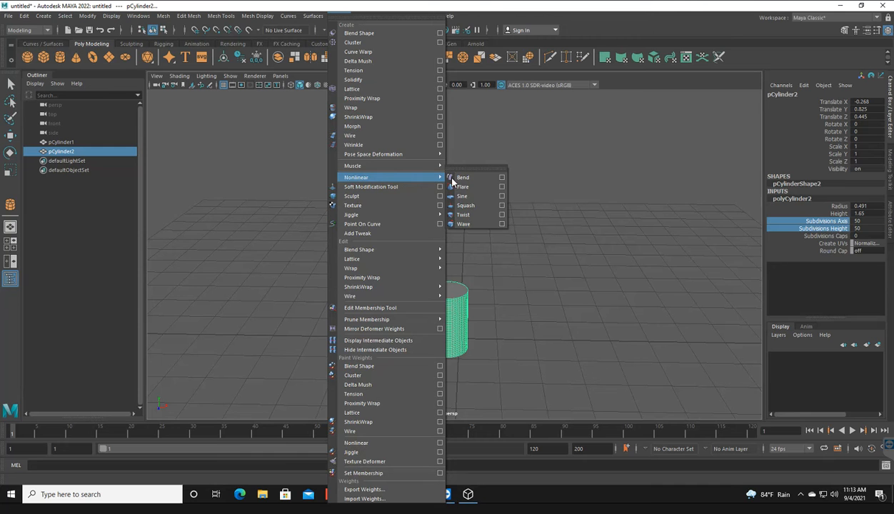
click(464, 178)
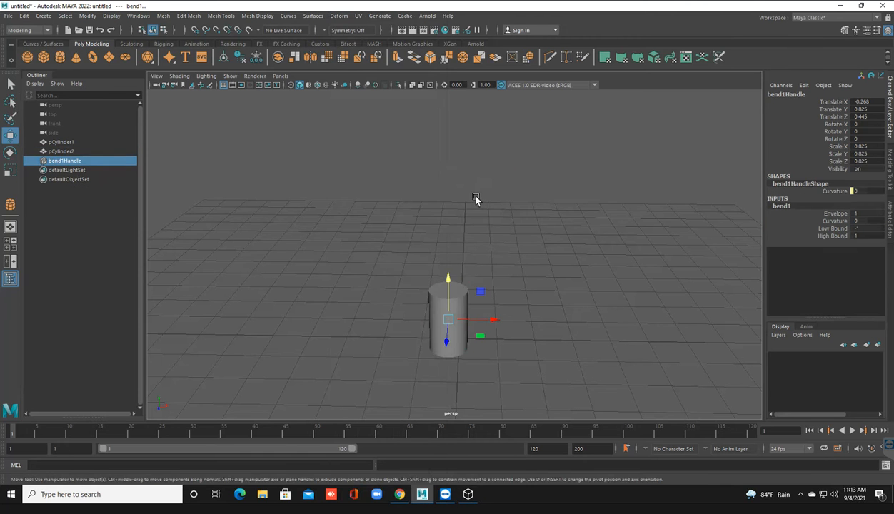
scroll(403, 283, up, 3)
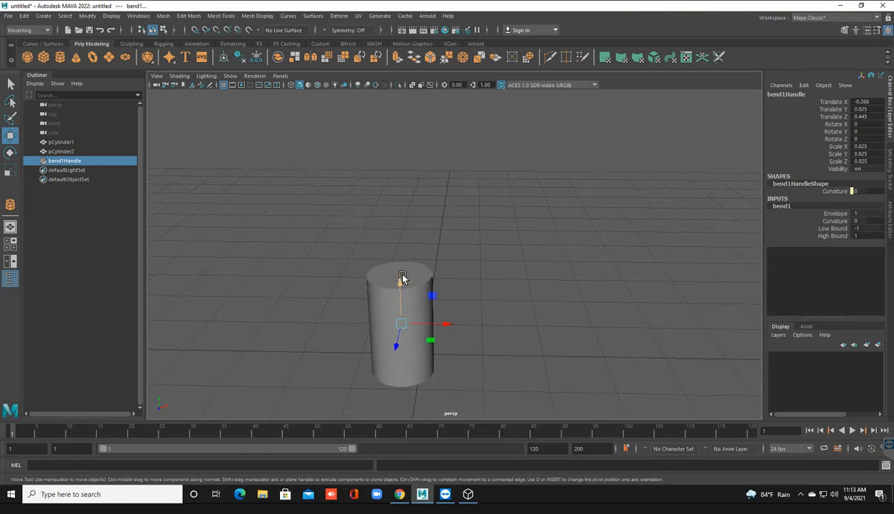
alt+middle_drag(398, 294, 396, 269)
scroll(431, 292, up, 4)
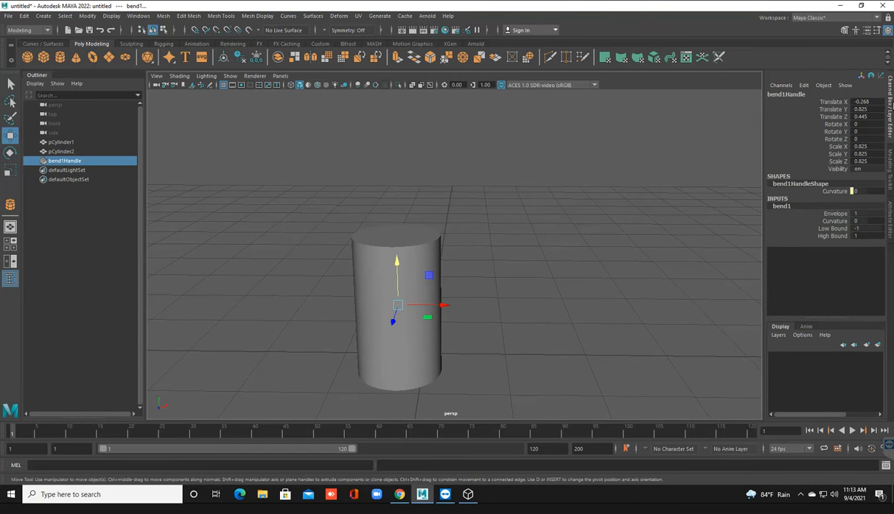
click(819, 222)
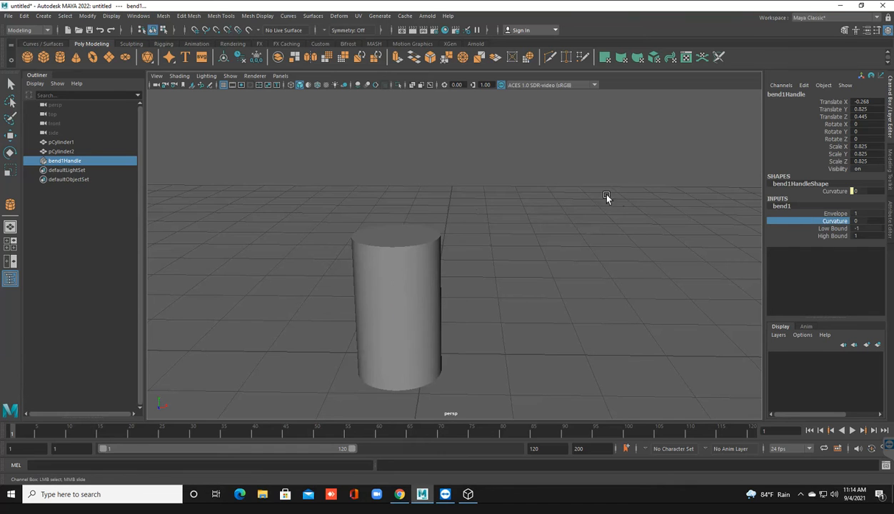
middle_drag(563, 209, 582, 209)
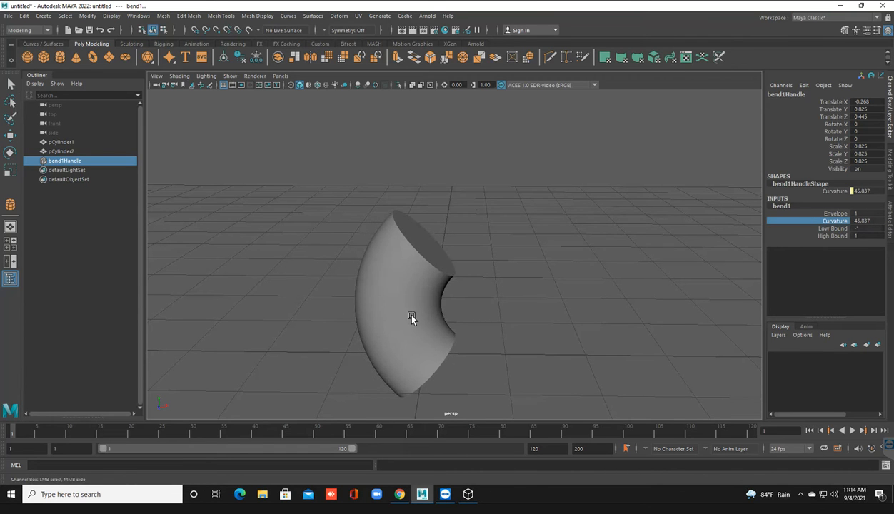
alt+drag(423, 314, 421, 319)
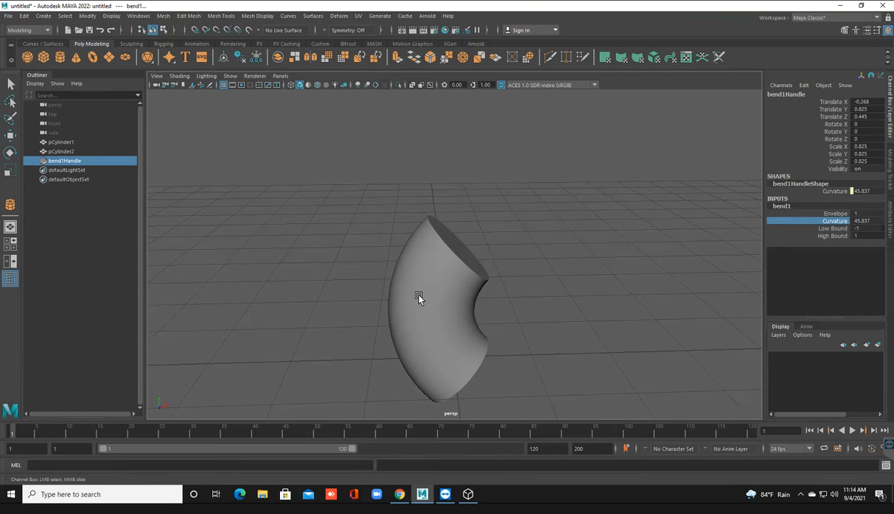
Try rotating the bend handle about its X axis and undo the rotation.
click(10, 153)
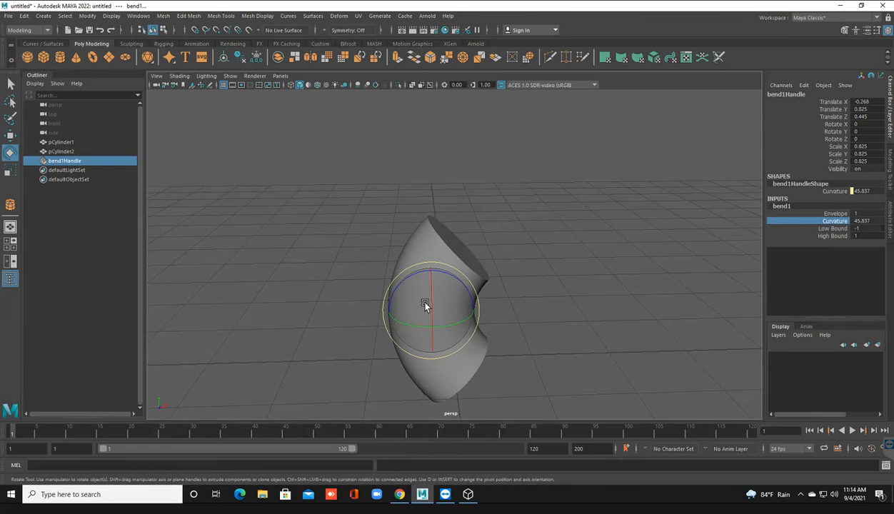
drag(430, 305, 421, 245)
mouse_move(435, 332)
mouse_down()
mouse_move(431, 306)
mouse_move(435, 353)
mouse_move(433, 328)
mouse_up()
key(ctrl+z)
key(ctrl+z)
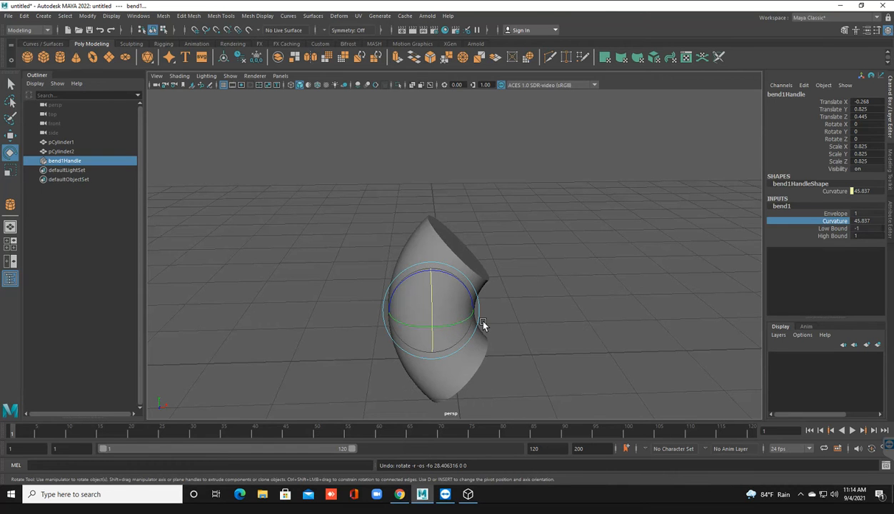
Set the bend deformer's curvature to 90 and check the resulting shape.
double_click(862, 220)
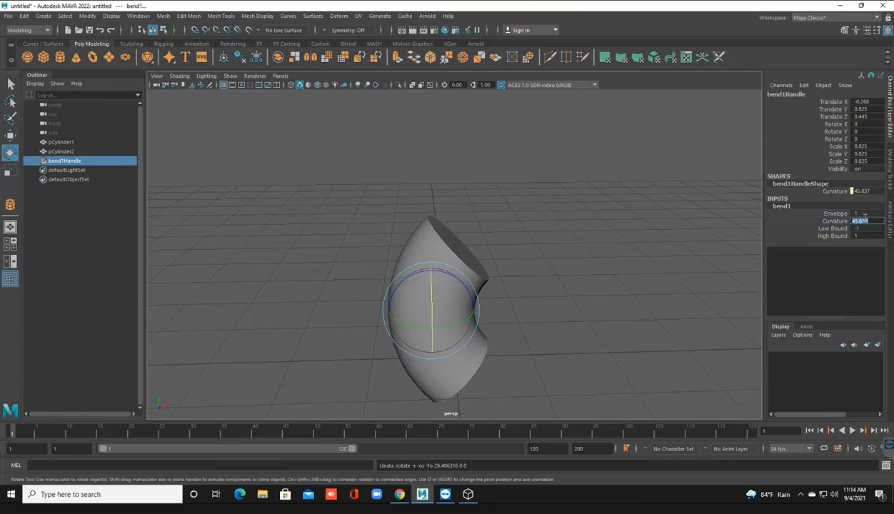
text(90)
key(Return)
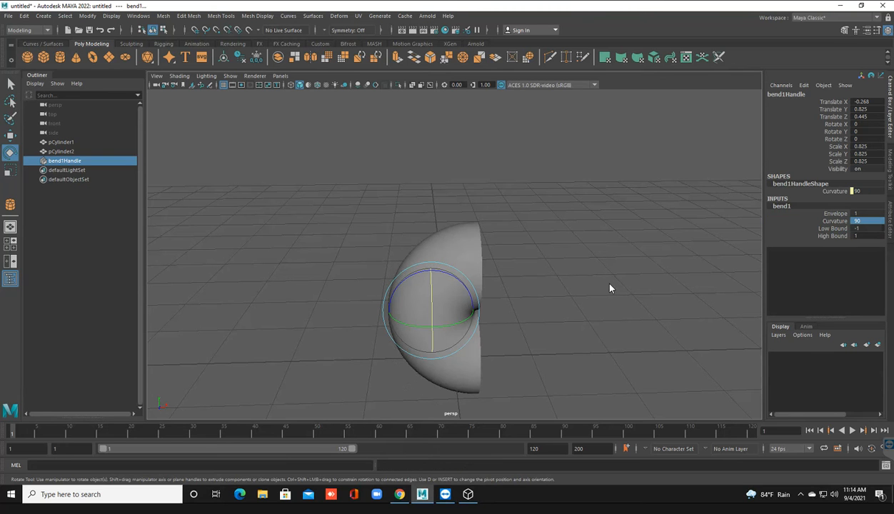
alt+drag(392, 355, 389, 339)
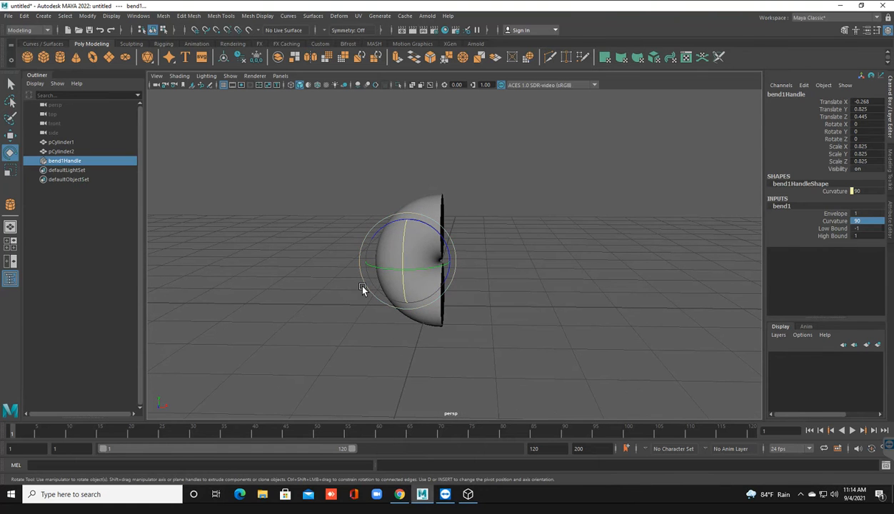
Undo the bend deformer, restoring the straight cylinder with 50 axis and height subdivisions.
key(ctrl+z)
key(ctrl+z)
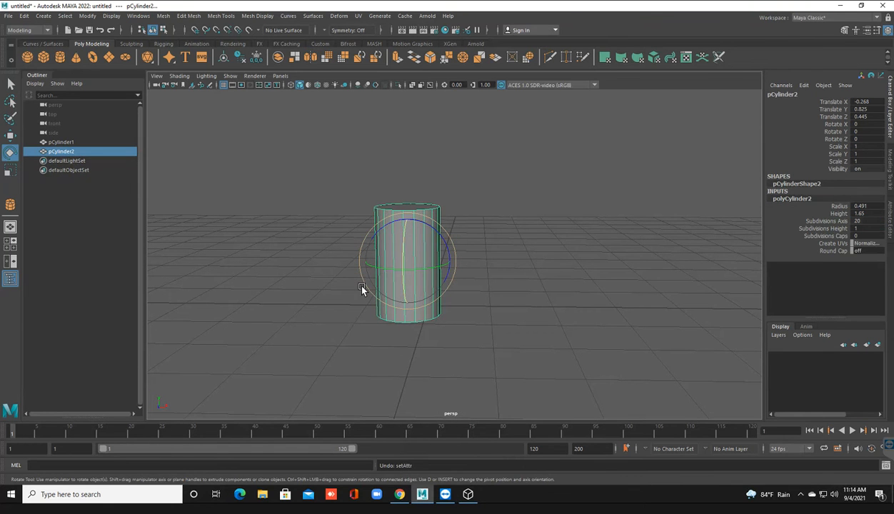
key(shift+z)
key(shift+z)
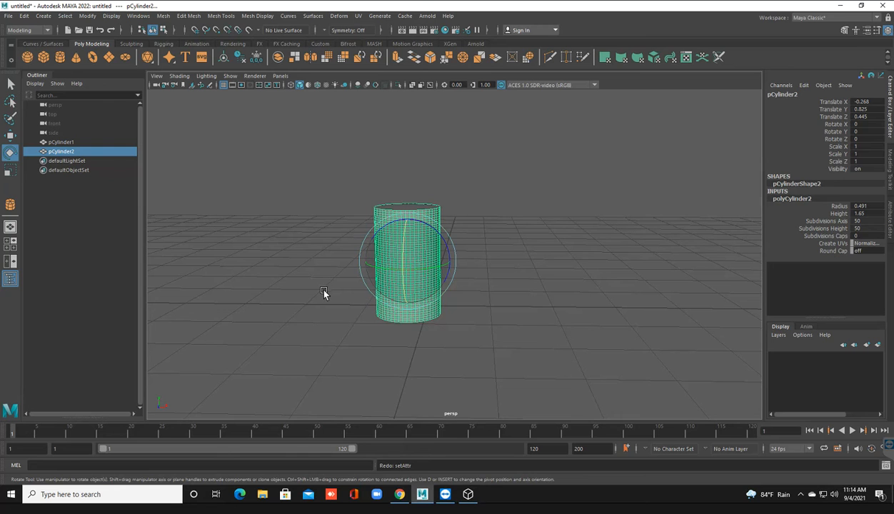
Thin the small cylinder by scaling it to about 0.344 on both the X and Z axes.
key(r)
alt+drag(344, 308, 343, 313)
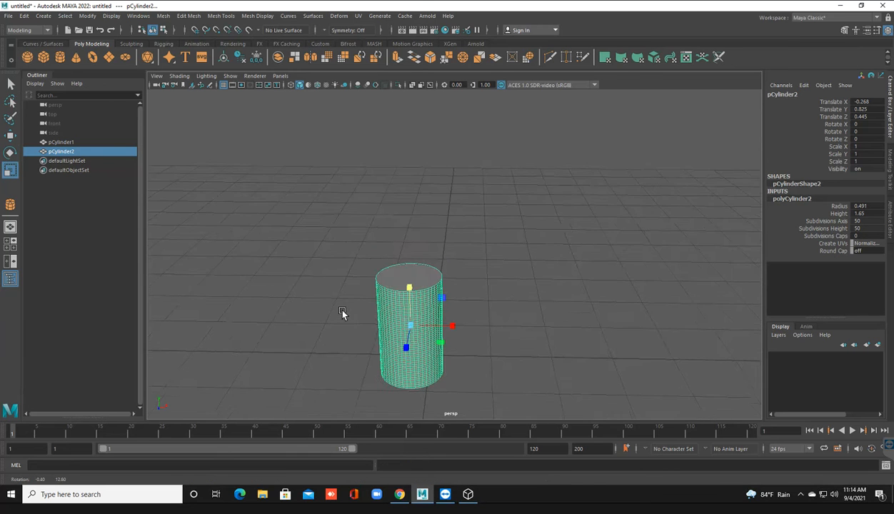
drag(441, 349, 428, 348)
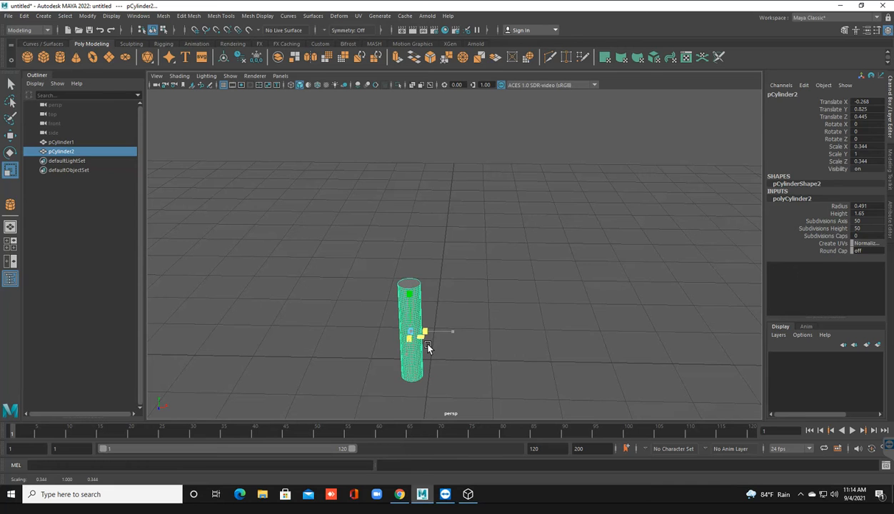
alt+middle_drag(423, 353, 423, 385)
alt+drag(423, 385, 421, 371)
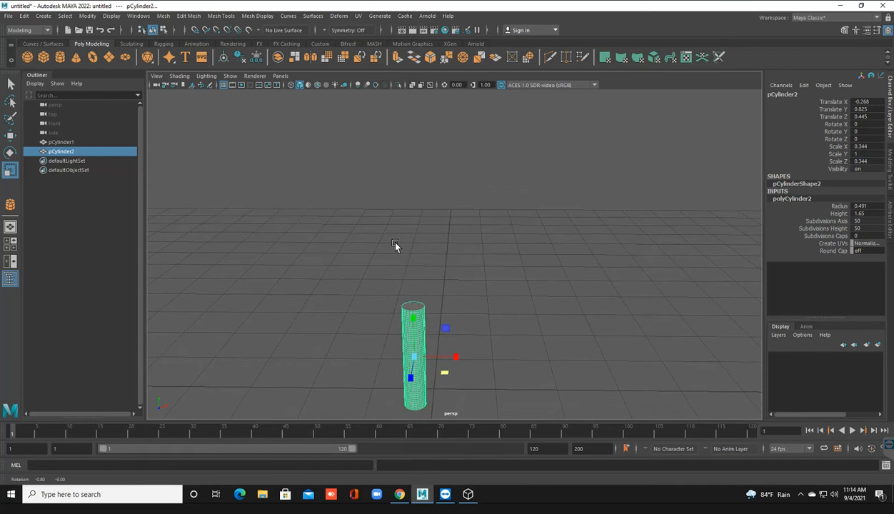
Add a nonlinear Bend deformer to the thin cylinder and set its curvature to 90.
click(339, 17)
mouse_move(381, 177)
click(477, 177)
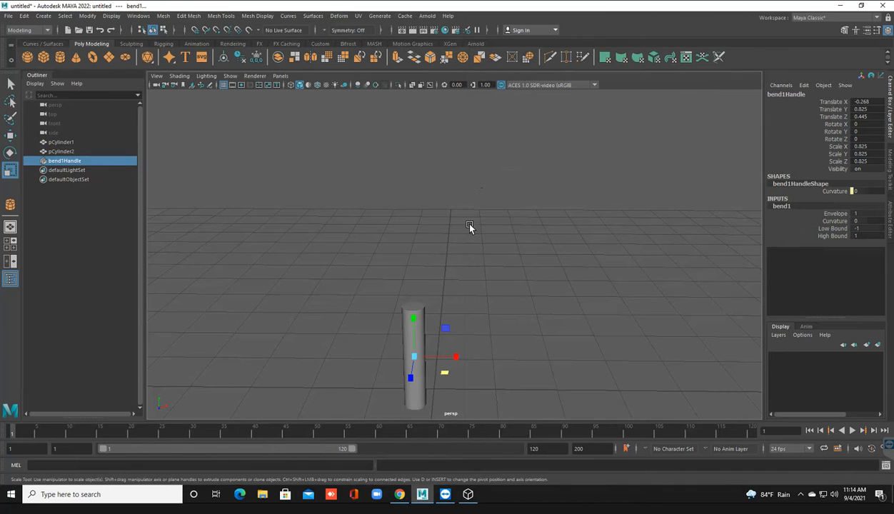
alt+middle_drag(465, 295, 476, 274)
click(864, 220)
text(90)
key(Return)
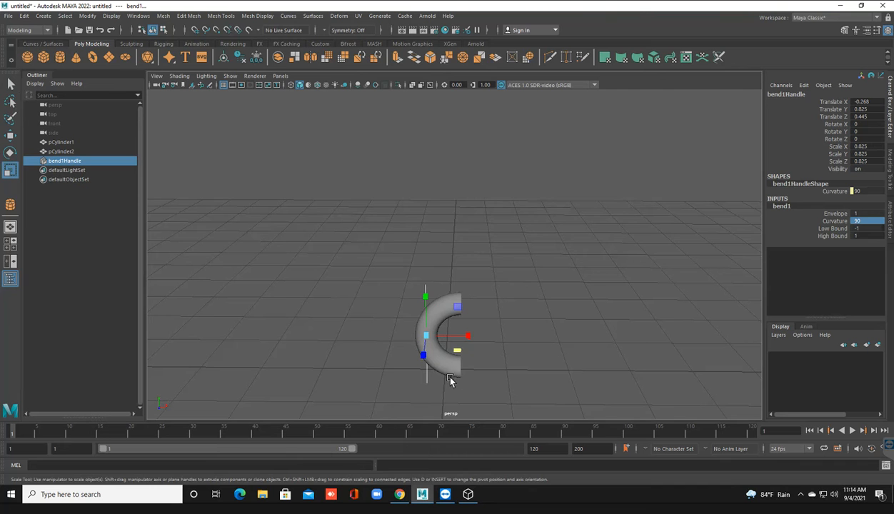
Switch to the front view, select the bent tube and delete its construction history.
alt+drag(442, 365, 433, 319)
key(space)
click(329, 385)
key(space)
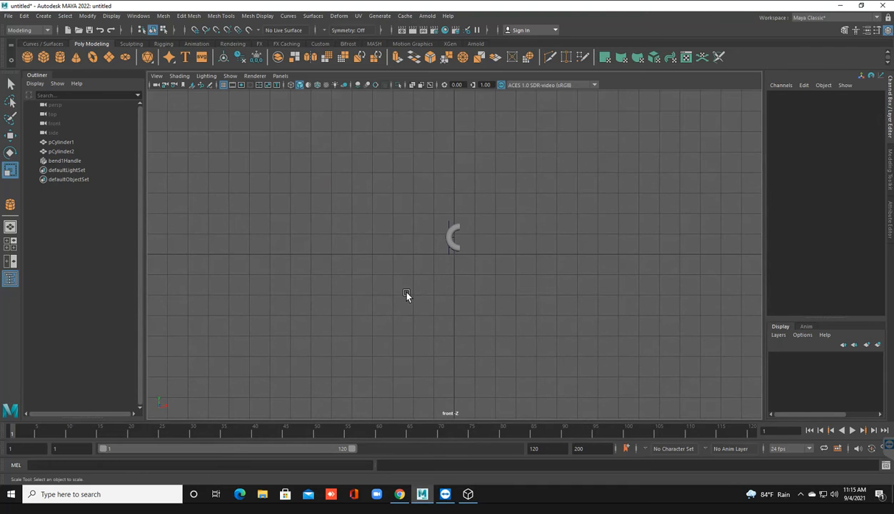
scroll(448, 203, up, 3)
scroll(433, 278, up, 3)
scroll(432, 278, up, 2)
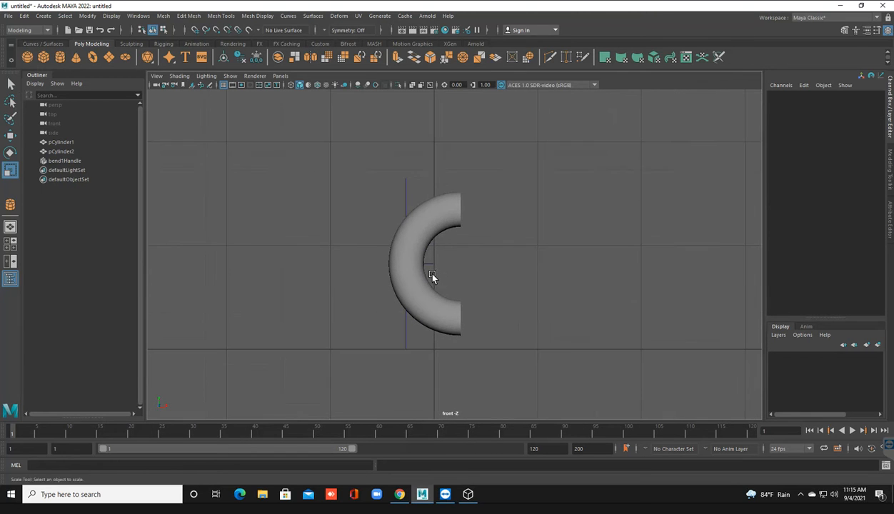
click(426, 216)
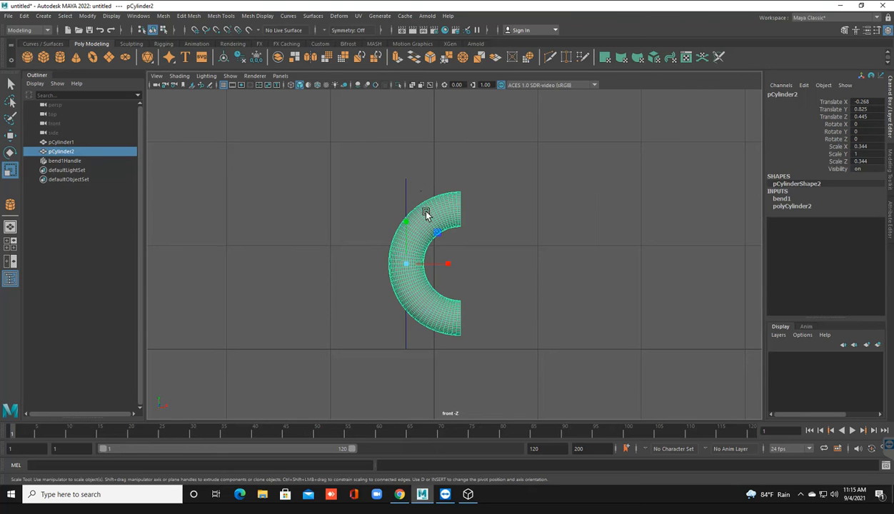
click(239, 59)
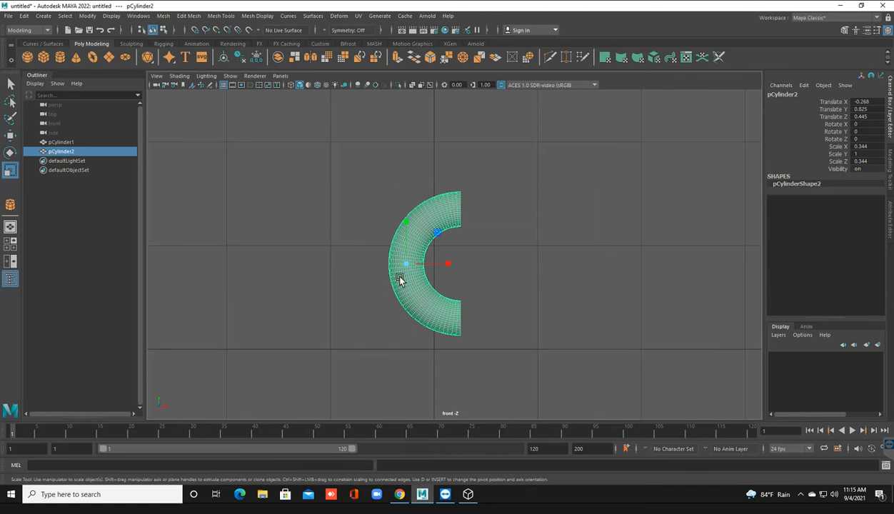
Lower the bent tube to about 0.052 on the Y axis, near the grid's horizontal centre line.
scroll(400, 277, up, 1)
scroll(400, 277, up, 1)
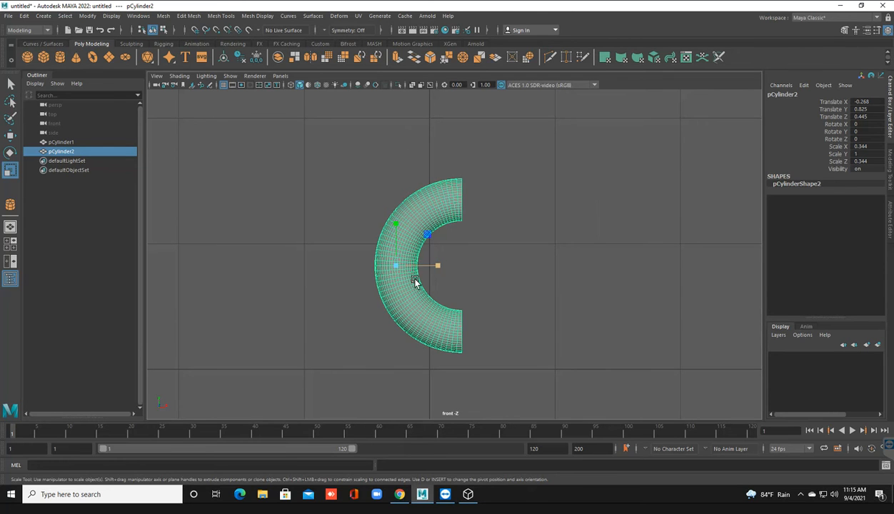
scroll(416, 283, up, 1)
alt+middle_drag(416, 262, 414, 221)
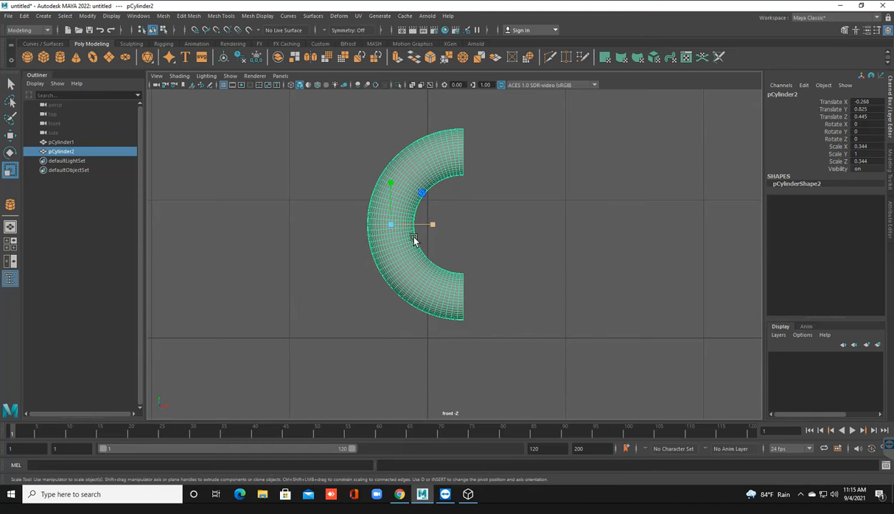
key(w)
drag(391, 220, 398, 308)
Delete the faces of the bent tube's upper half, leaving only the lower quarter-circle elbow.
scroll(371, 345, up, 3)
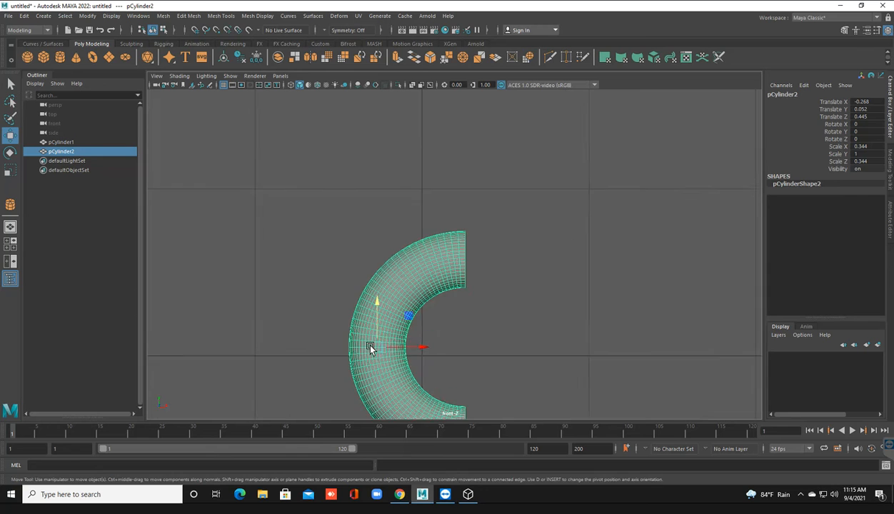
alt+middle_drag(387, 287, 385, 238)
right_click(386, 238)
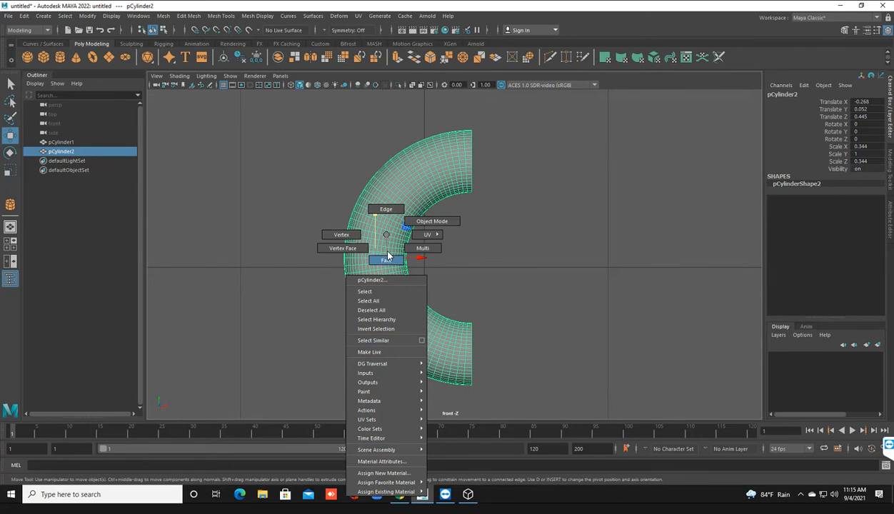
click(388, 255)
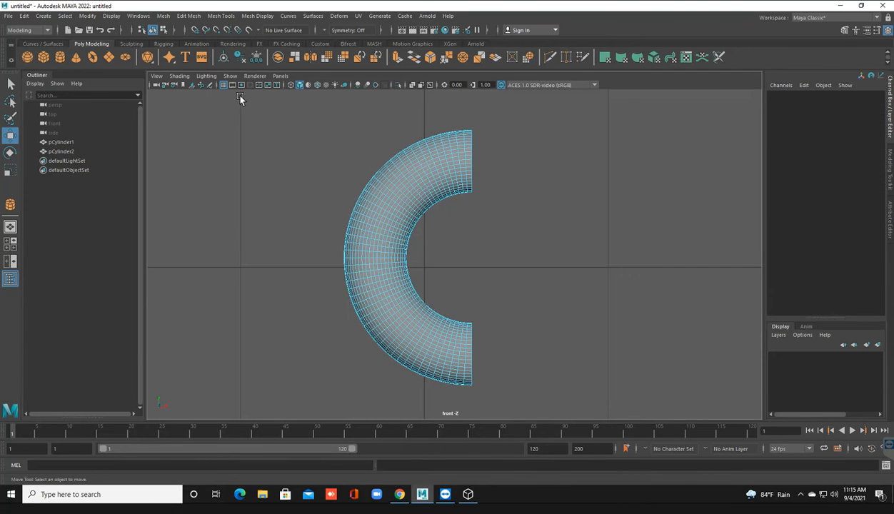
drag(346, 129, 609, 263)
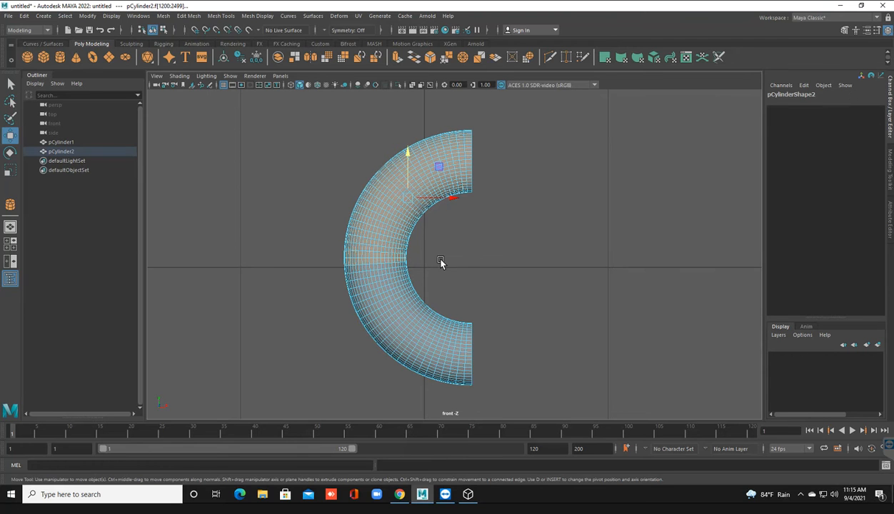
scroll(364, 318, up, 2)
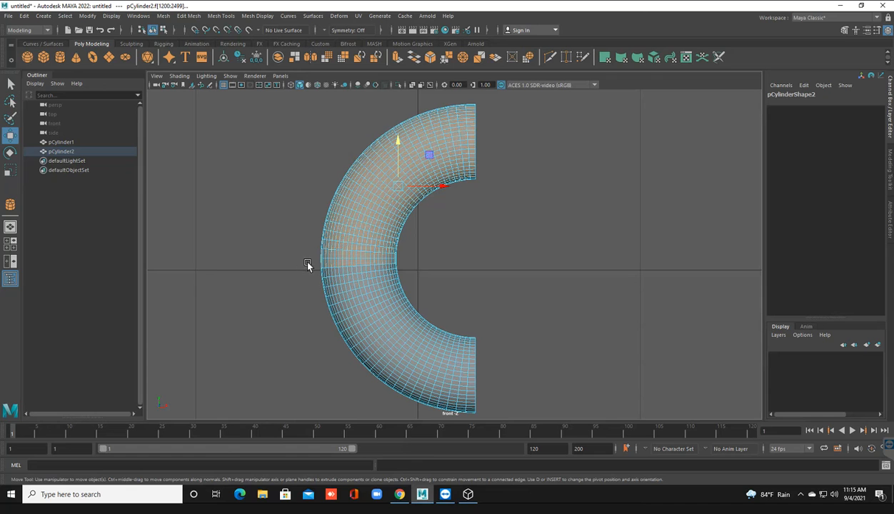
drag(348, 263, 420, 262)
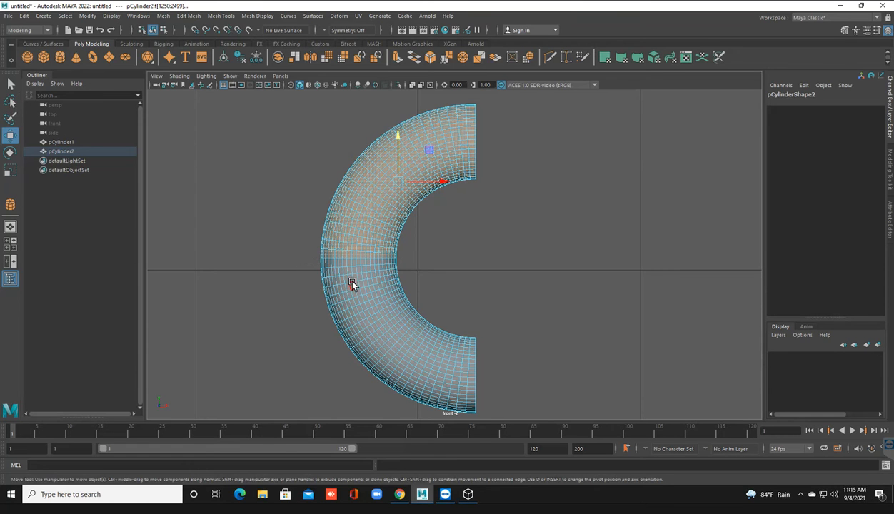
key(Delete)
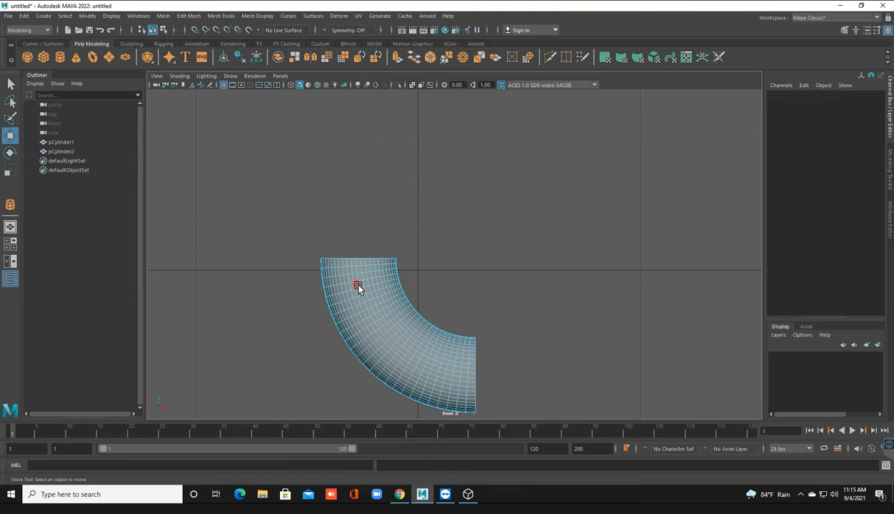
Return to the perspective view, switch the elbow back to object mode and clear the selection.
key(space)
key(space)
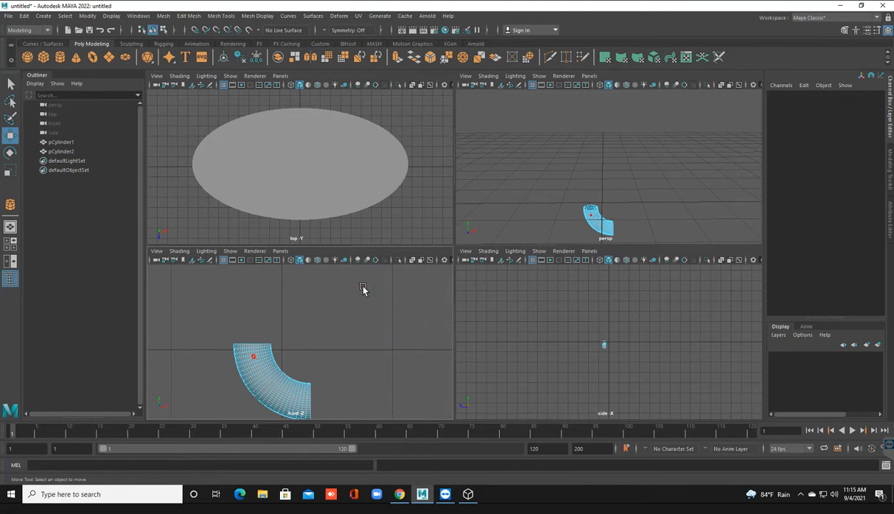
click(363, 286)
key(space)
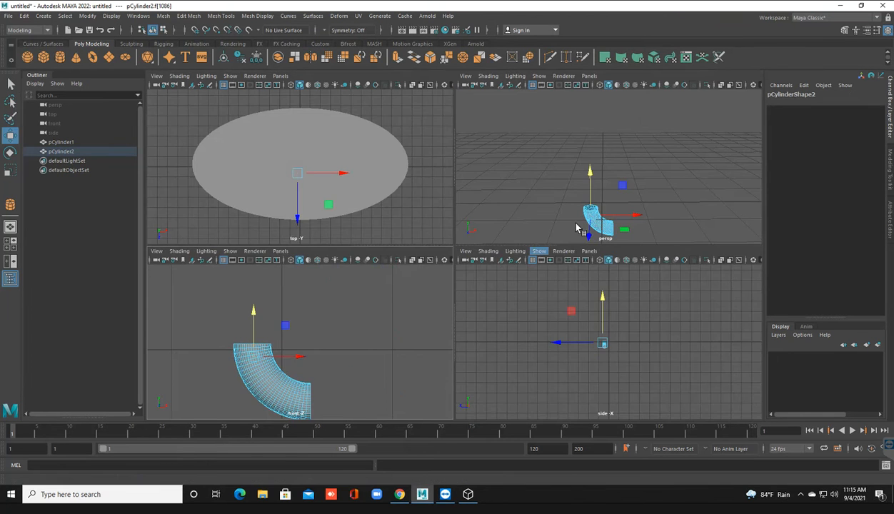
key(space)
right_click(399, 344)
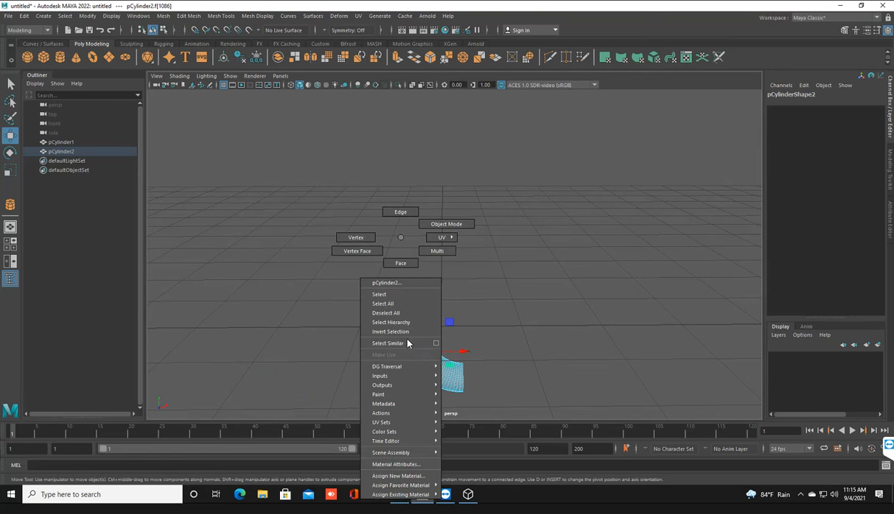
right_drag(526, 179, 517, 160)
click(458, 315)
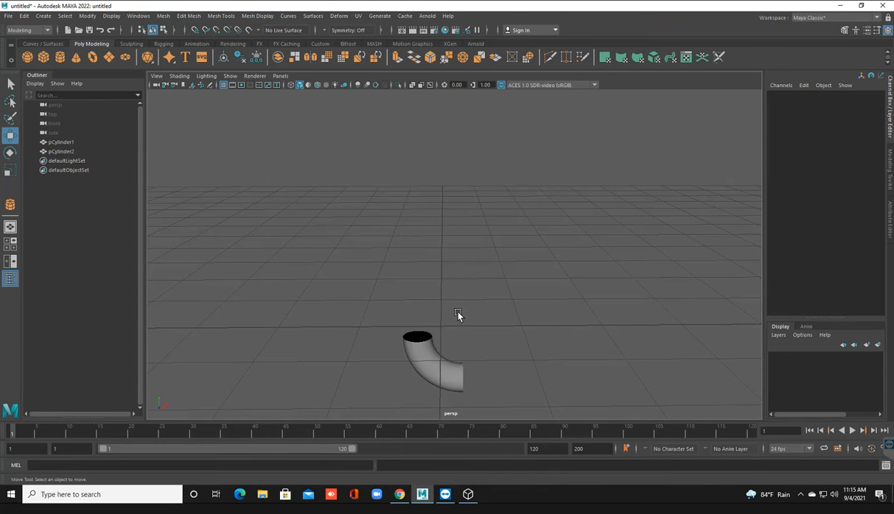
Select the border edge loop of the elbow's upper opening and close it with Fill Hole.
click(436, 376)
key(f)
alt+drag(430, 333, 417, 279)
scroll(411, 343, up, 3)
right_drag(420, 279, 411, 208)
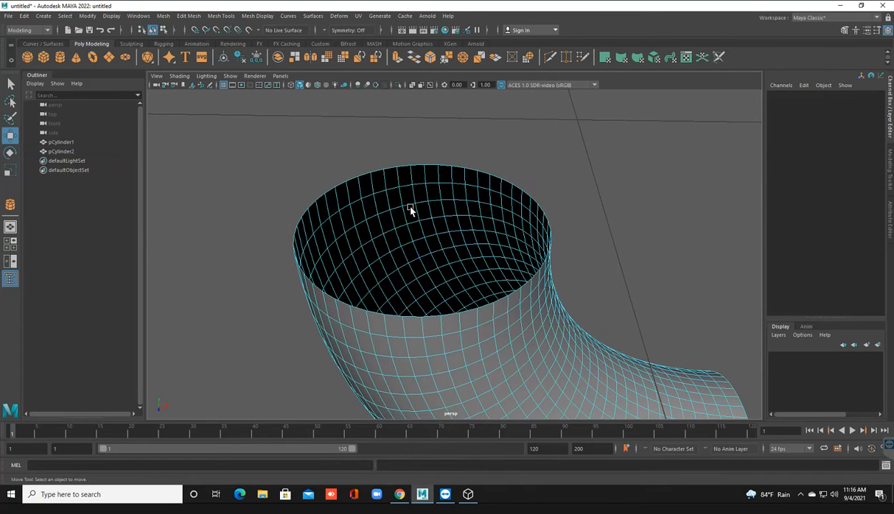
double_click(392, 316)
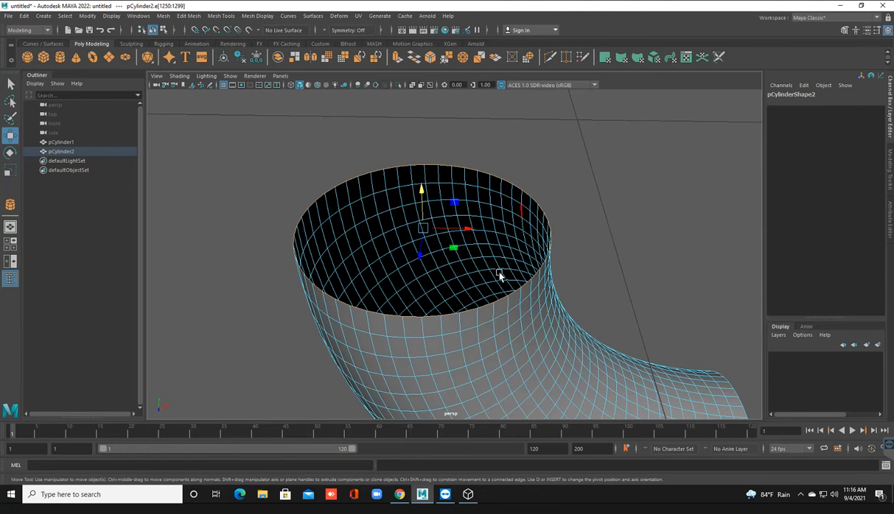
click(164, 17)
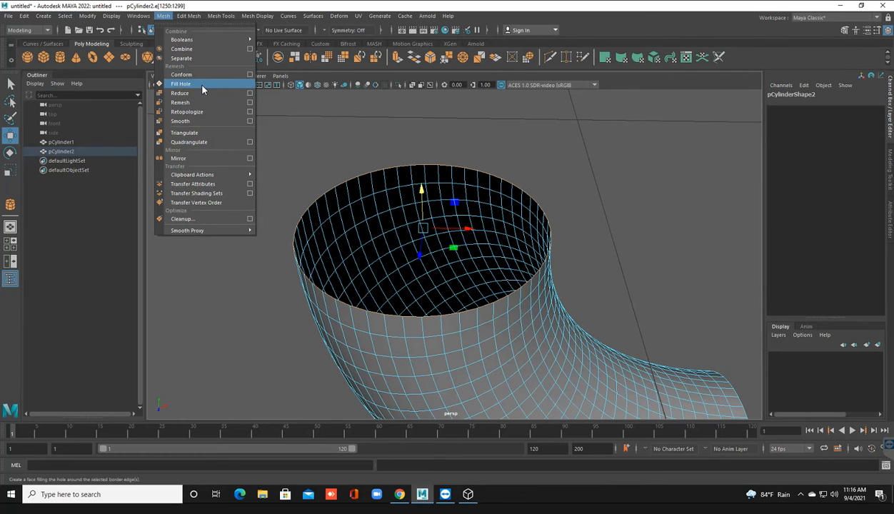
click(184, 84)
Select the cap face at the elbow's horizontal end and pull it outward to form a short straight foot.
alt+drag(312, 244, 373, 286)
right_drag(418, 238, 420, 264)
alt+drag(419, 275, 889, 285)
click(436, 288)
scroll(541, 292, down, 1)
alt+middle_drag(540, 291, 471, 307)
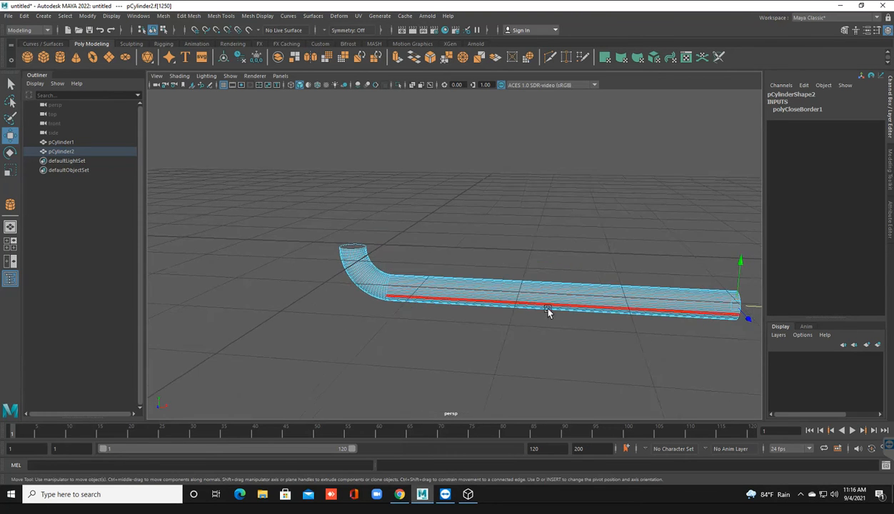
scroll(544, 307, down, 2)
drag(663, 293, 521, 284)
Select the cap face at the elbow's upper end and raise it to form a tall straight leg.
alt+drag(431, 329, 389, 279)
click(379, 247)
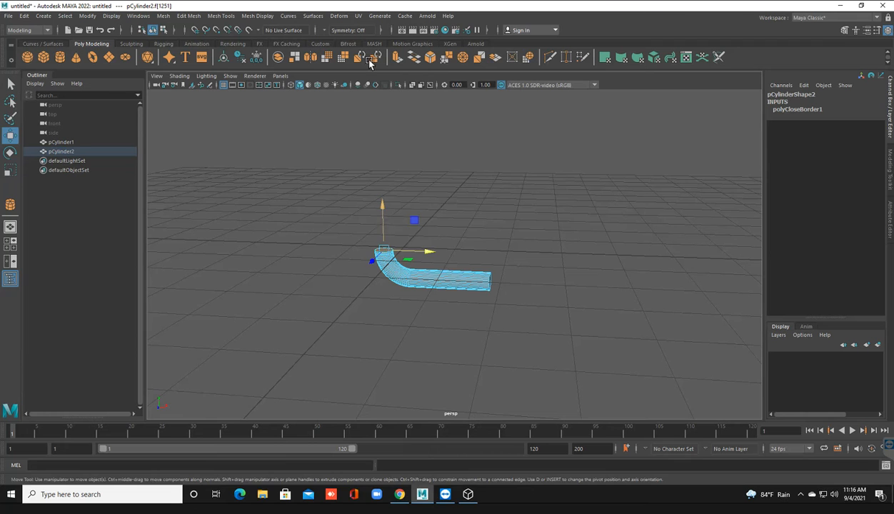
drag(369, 61, 366, 50)
scroll(397, 218, down, 2)
alt+middle_drag(397, 259, 393, 342)
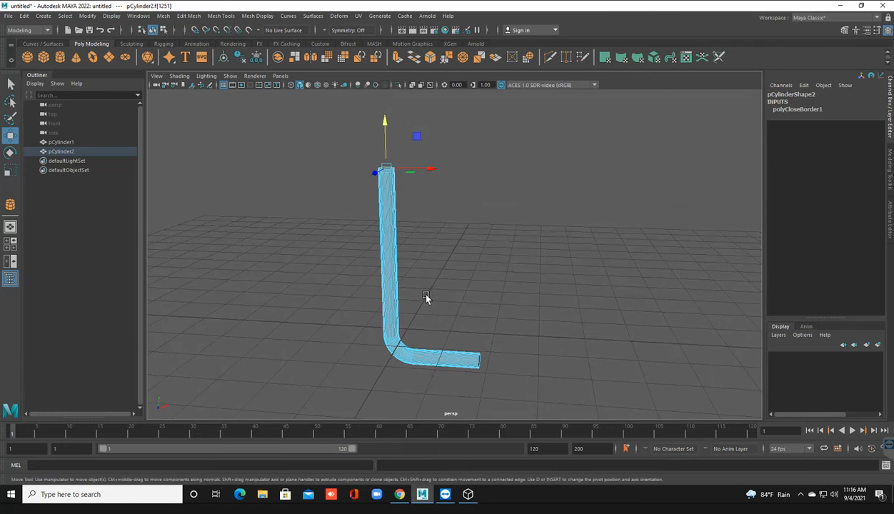
drag(384, 141, 380, 99)
alt+middle_drag(452, 305, 438, 290)
alt+drag(437, 287, 441, 310)
Switch to 3D Viewer, examine the proportions of the reference table's bent legs, and return to Maya.
key(F8)
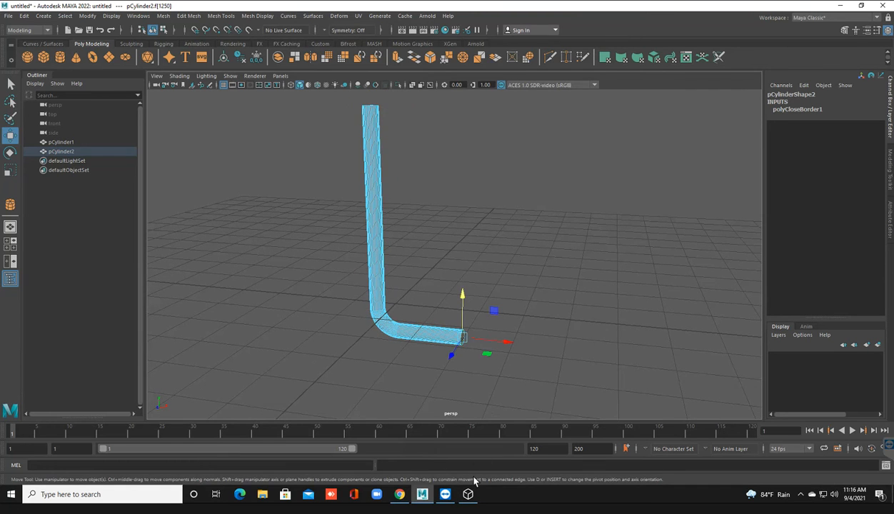
click(467, 494)
drag(337, 327, 282, 363)
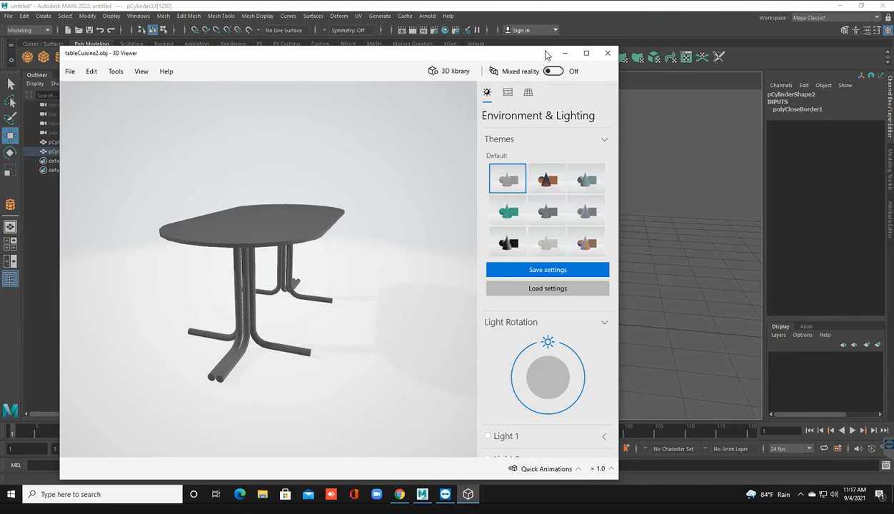
click(564, 53)
Lengthen the foot slightly, raise the leg's top face a little more, and return to object mode.
drag(485, 342, 490, 344)
alt+drag(409, 240, 369, 190)
click(369, 189)
click(360, 150)
click(366, 192)
drag(364, 150, 363, 133)
right_drag(368, 205, 437, 114)
scroll(393, 247, down, 10)
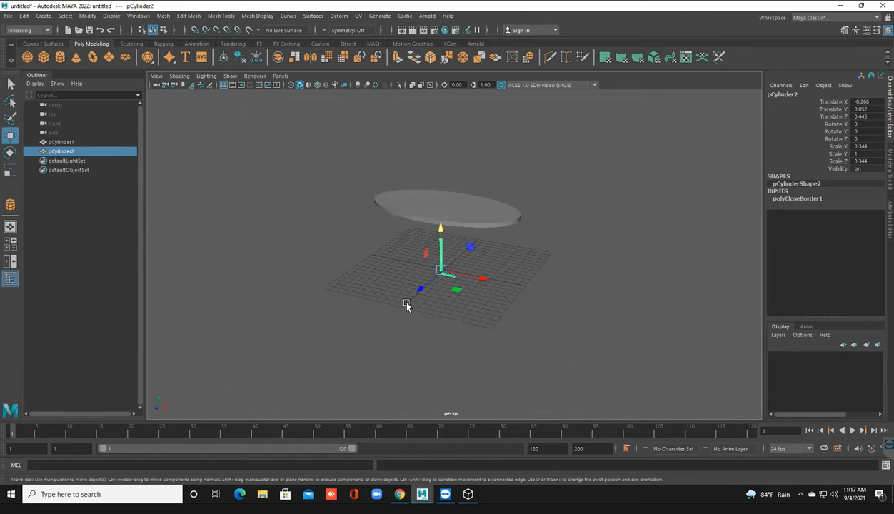
Scale the leg to about 0.621, 1.804, 0.621 and move it under the tabletop's end at about X 7.898, Y 0.659.
scroll(407, 307, up, 3)
key(r)
drag(423, 286, 492, 292)
key(w)
scroll(476, 315, down, 2)
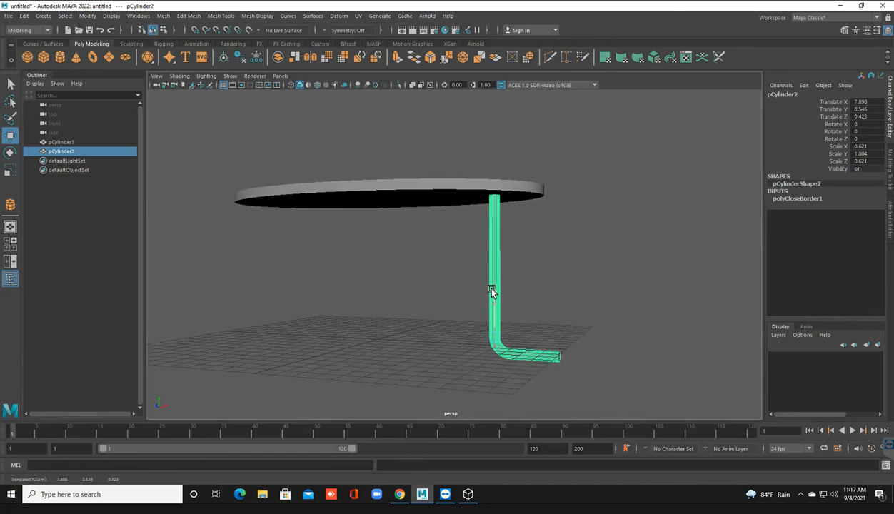
alt+drag(495, 355, 495, 347)
drag(490, 315, 489, 308)
alt+drag(477, 345, 414, 344)
Show the top view in wireframe and move the leg to about X 9.136, Z 0.052 near the oval's end.
key(space)
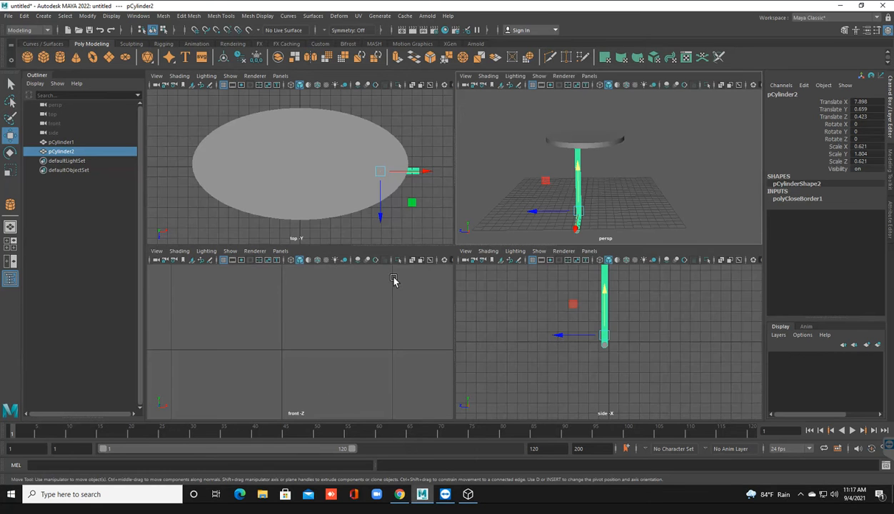
scroll(325, 156, down, 4)
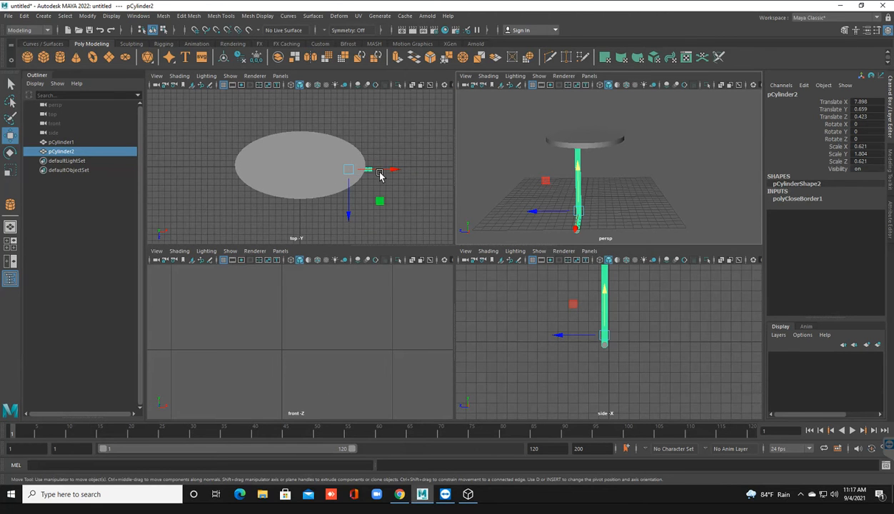
scroll(379, 176, up, 1)
drag(382, 175, 388, 172)
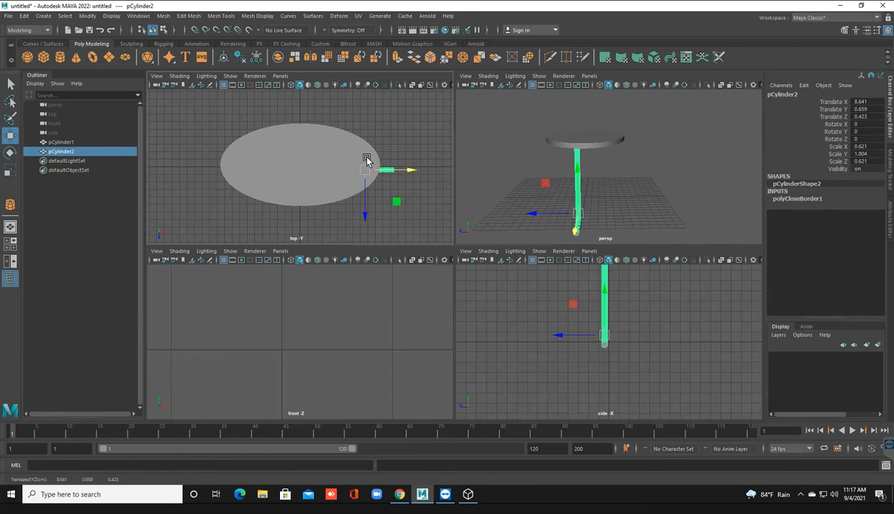
key(4)
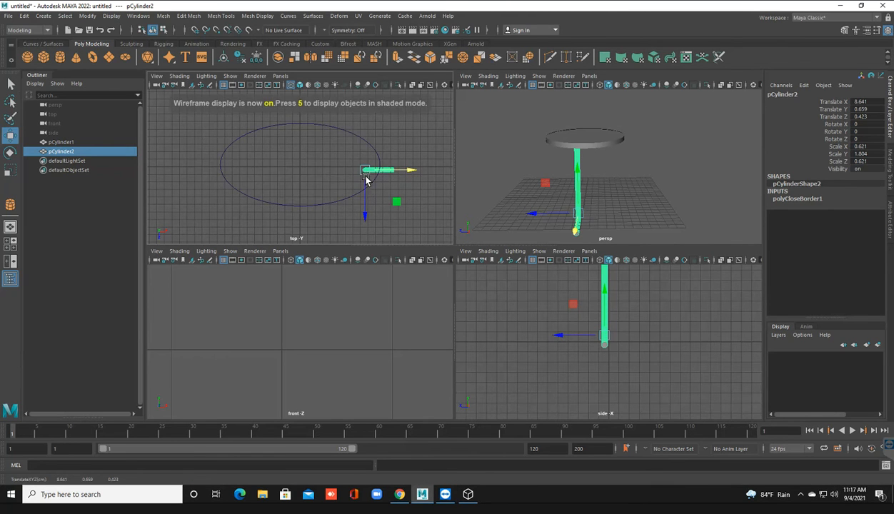
scroll(365, 179, up, 1)
drag(395, 170, 400, 166)
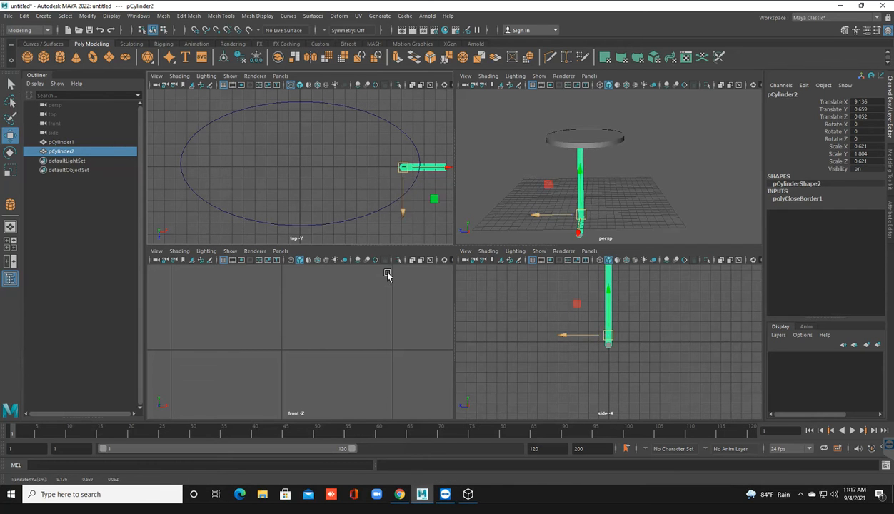
Check the leg against the tabletop in the front and side views and move it to about Z -0.543.
key(f)
scroll(284, 349, down, 4)
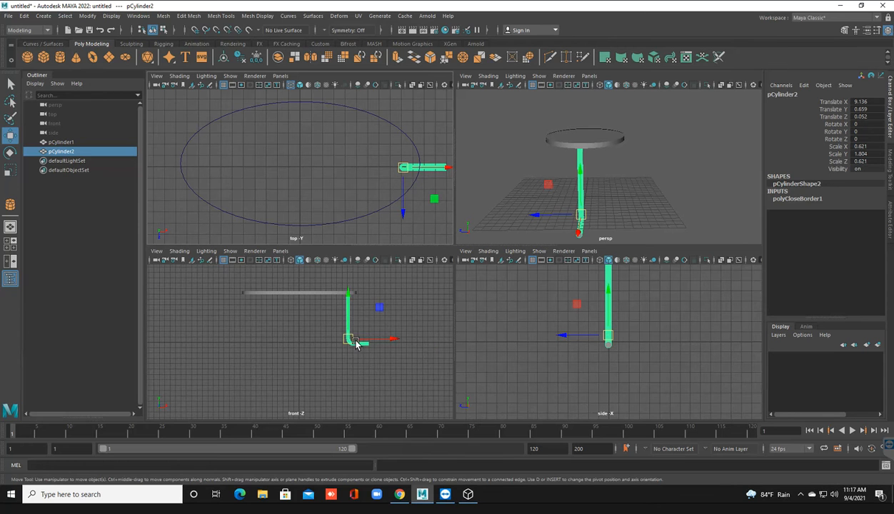
scroll(349, 322, up, 5)
mouse_move(320, 334)
alt+middle_down()
mouse_move(272, 377)
mouse_move(325, 337)
mouse_move(310, 379)
mouse_move(343, 249)
mouse_move(326, 325)
mouse_move(318, 326)
alt+middle_up()
scroll(331, 302, up, 5)
scroll(345, 320, down, 3)
scroll(345, 320, down, 2)
alt+middle_drag(548, 306, 526, 306)
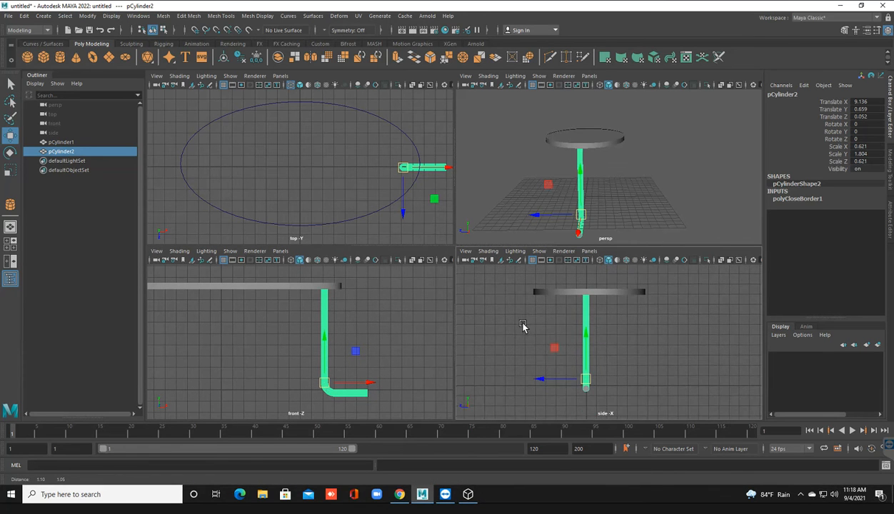
drag(539, 384, 543, 384)
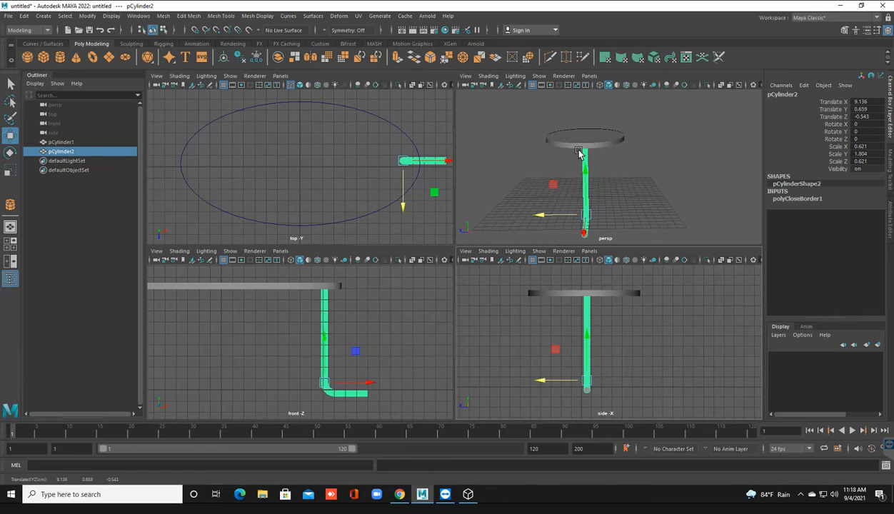
Shorten the leg in the perspective view by scaling it to about 1.765 in Y.
key(space)
alt+drag(494, 227, 519, 288)
key(r)
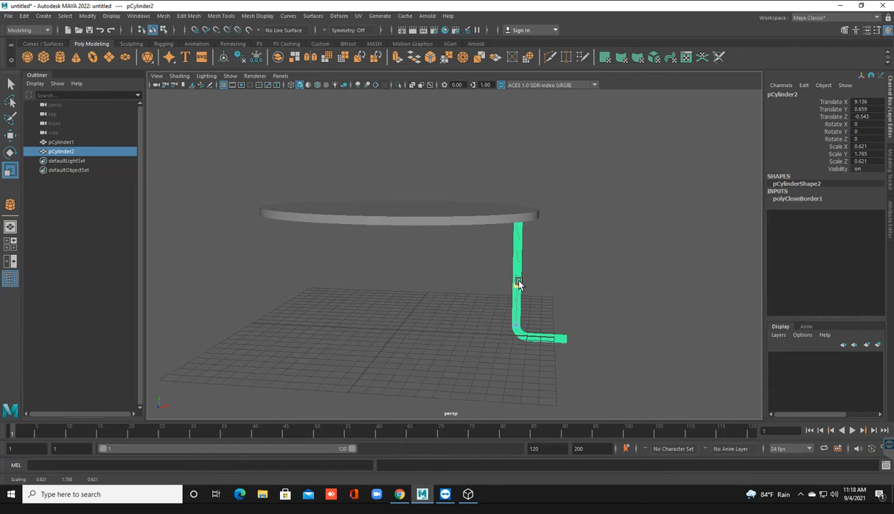
drag(519, 284, 518, 284)
Switch to 3D Viewer, examine how far the reference table's legs are inset from the tabletop's ends, and return to Maya.
click(468, 495)
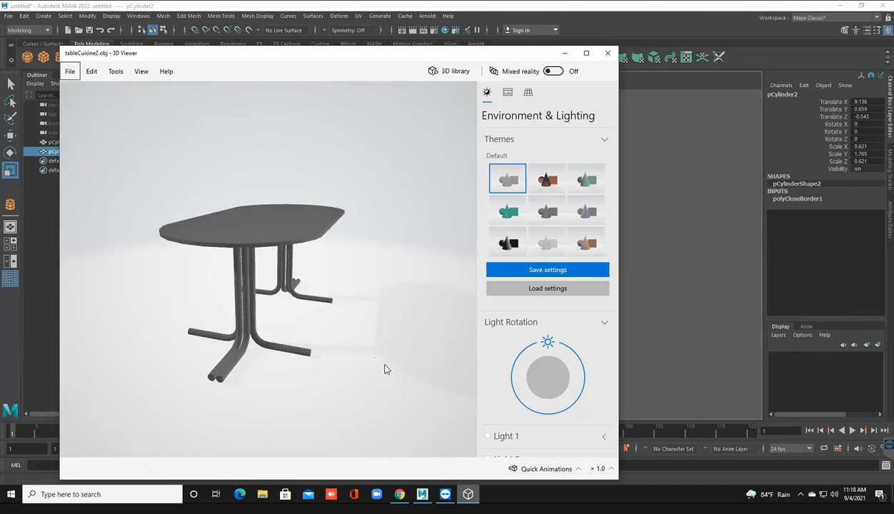
drag(351, 337, 304, 308)
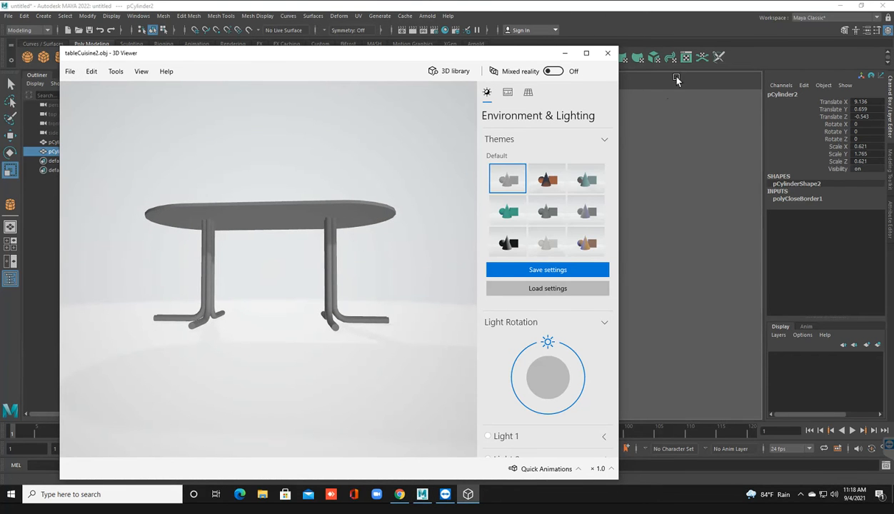
click(565, 53)
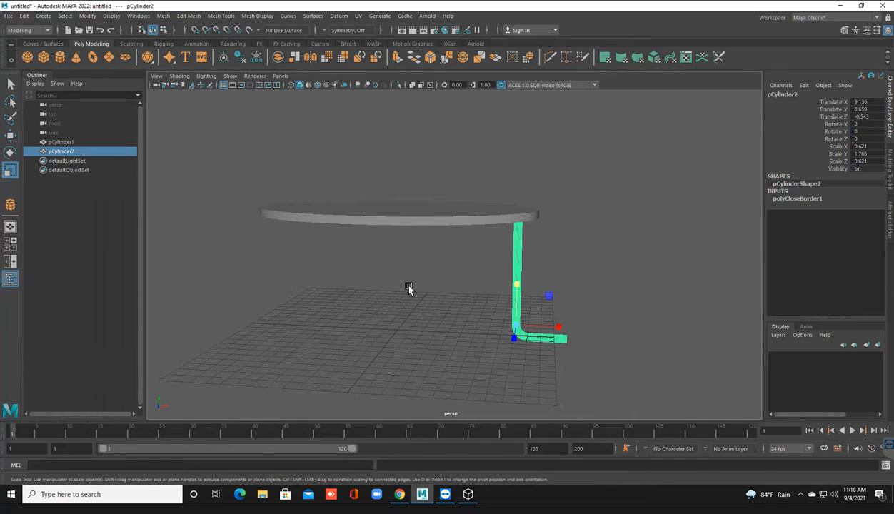
Move the leg inward along the table's length to about X 5.375.
key(space)
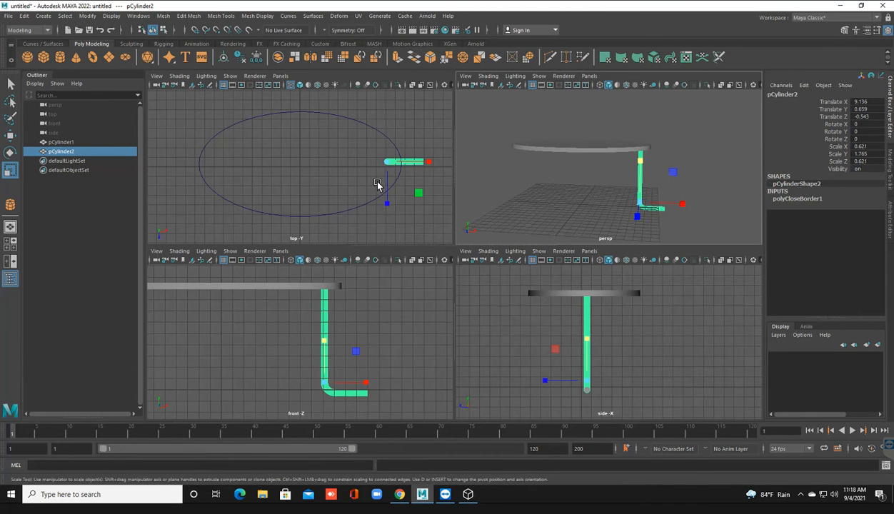
key(w)
drag(413, 163, 377, 166)
scroll(292, 303, down, 3)
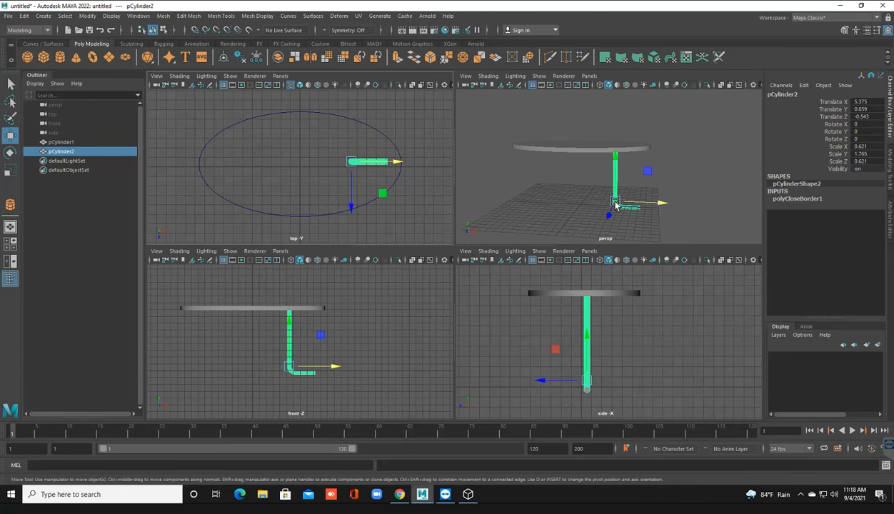
key(space)
scroll(535, 235, down, 2)
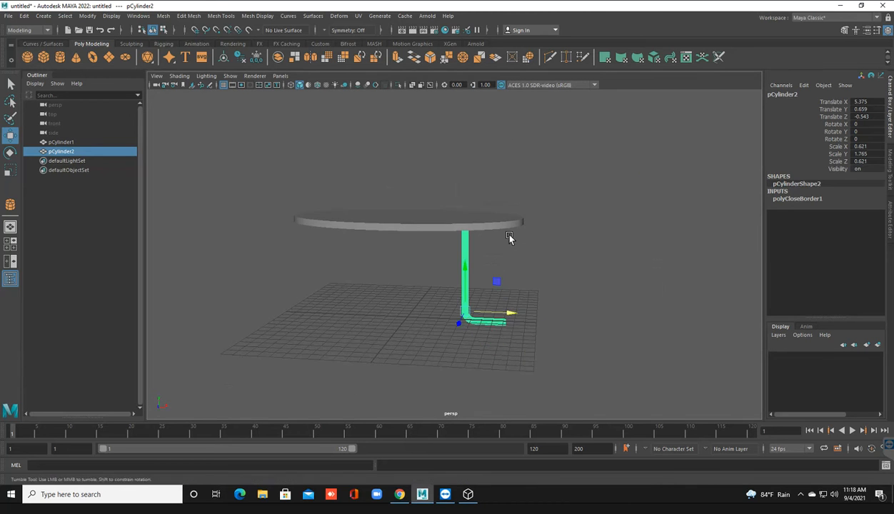
alt+drag(510, 237, 480, 243)
Switch to 3D Viewer, examine how the reference table's tubular legs are grouped at one end, and return to Maya.
click(469, 495)
drag(310, 340, 269, 342)
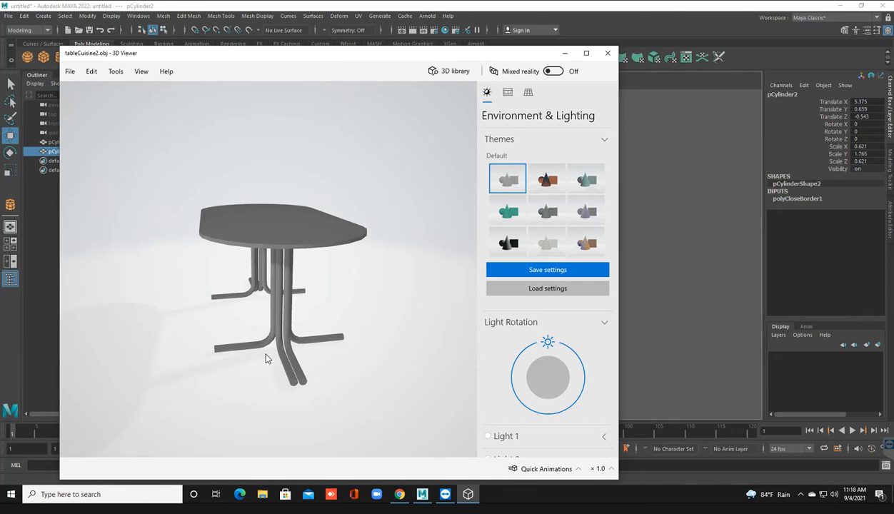
drag(266, 358, 275, 359)
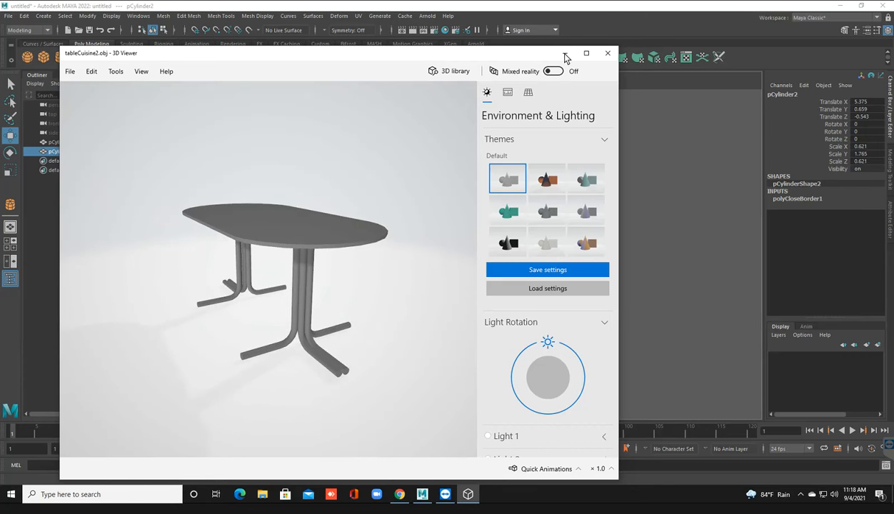
click(565, 54)
Duplicate the leg sideways beside the original and place a third copy at about X 4.913, Z -0.141.
mouse_move(413, 274)
alt+mouse_down()
mouse_move(381, 274)
mouse_move(379, 288)
mouse_move(397, 312)
alt+mouse_up()
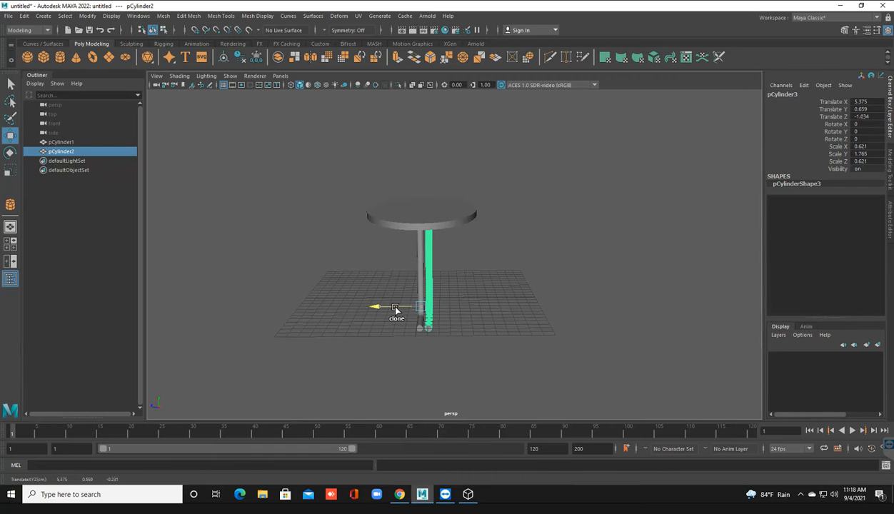
drag(451, 343, 500, 313)
mouse_move(463, 349)
alt+mouse_down()
mouse_move(475, 359)
mouse_move(449, 355)
mouse_move(483, 351)
alt+mouse_up()
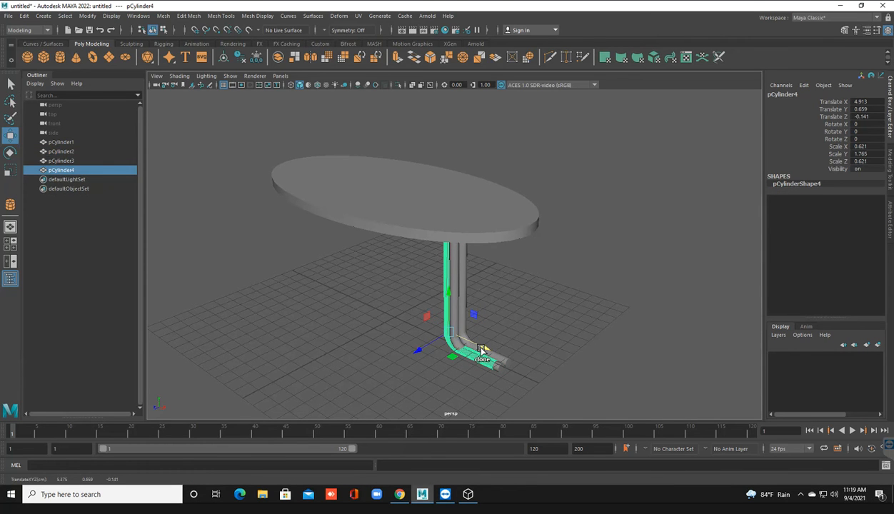
Rotate the third leg copy -90 degrees about Y so its foot points toward the table's long side.
key(e)
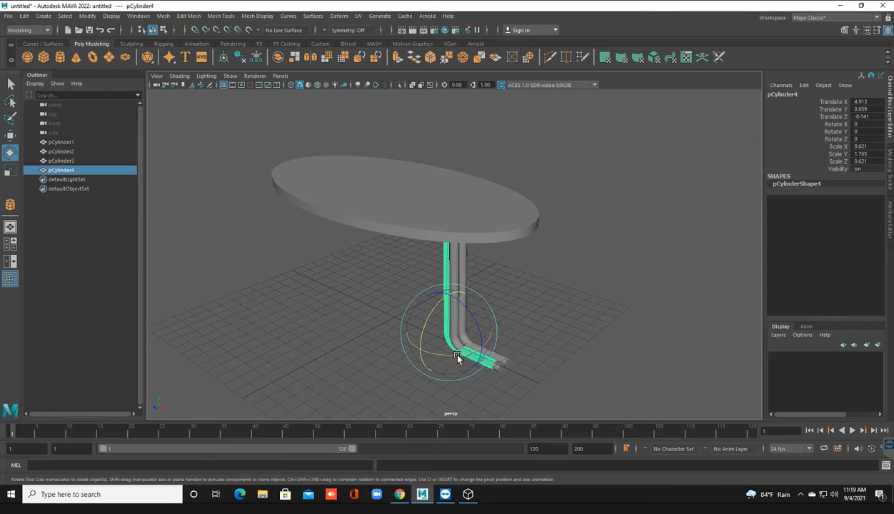
drag(464, 356, 401, 355)
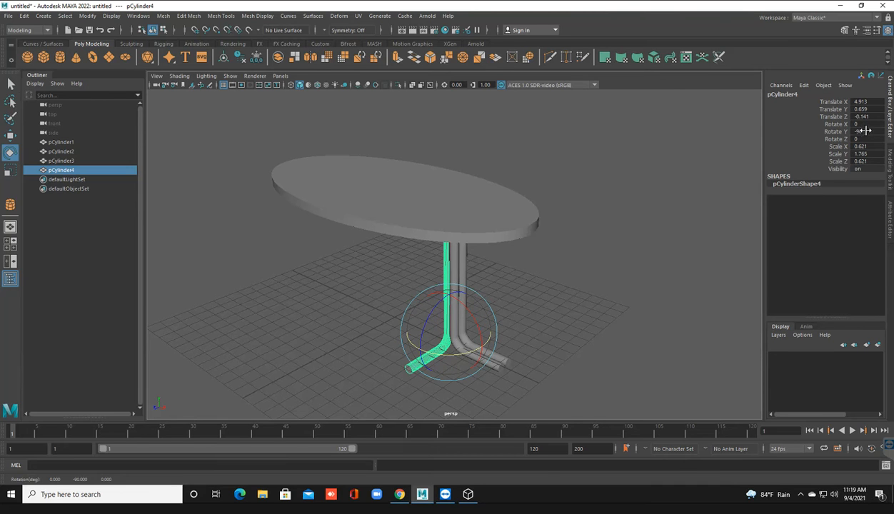
Duplicate the side-facing leg to about X 4.612, Z -1.164 and set the copy's Y rotation to 90.
alt+drag(459, 363, 508, 340)
key(w)
alt+drag(514, 372, 424, 314)
key(ctrl+d)
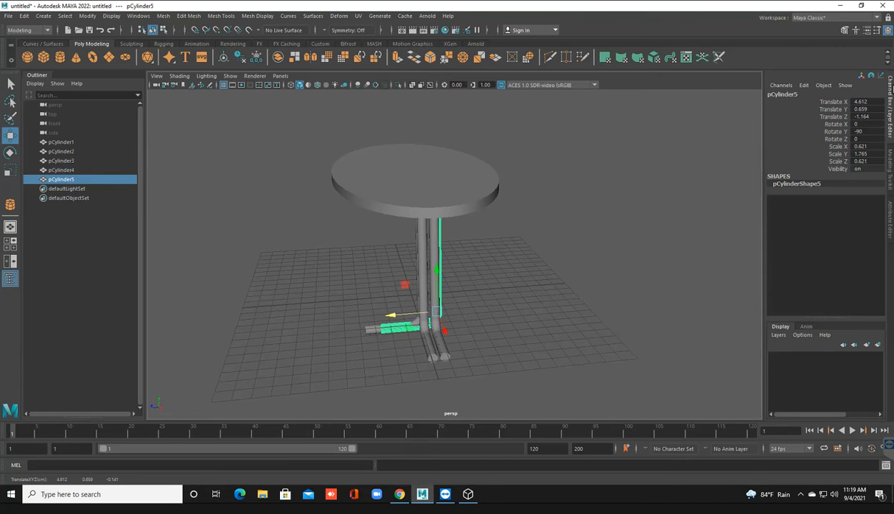
click(866, 132)
text(90)
key(Return)
Move the opposite-facing leg copy beside the other legs at about Z -0.896 and deselect it.
alt+drag(516, 347, 347, 357)
alt+drag(439, 353, 530, 323)
drag(524, 320, 527, 320)
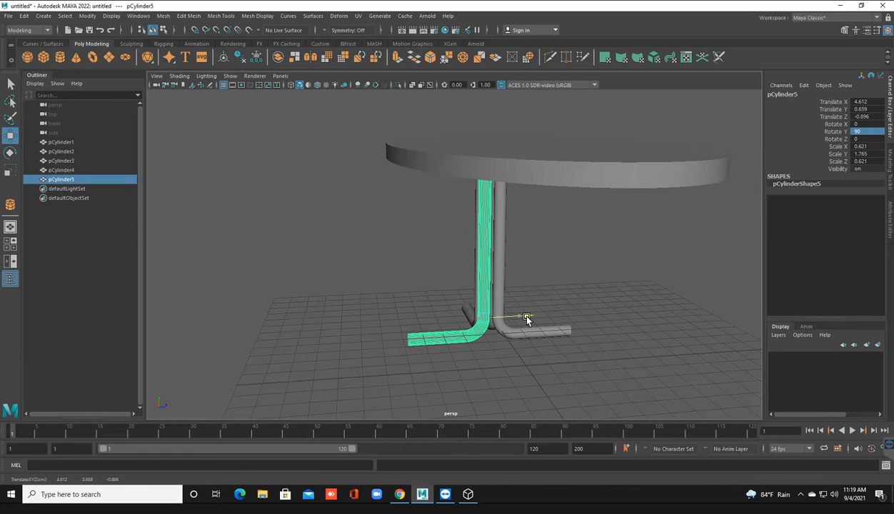
click(517, 371)
scroll(539, 371, up, 2)
scroll(539, 368, down, 8)
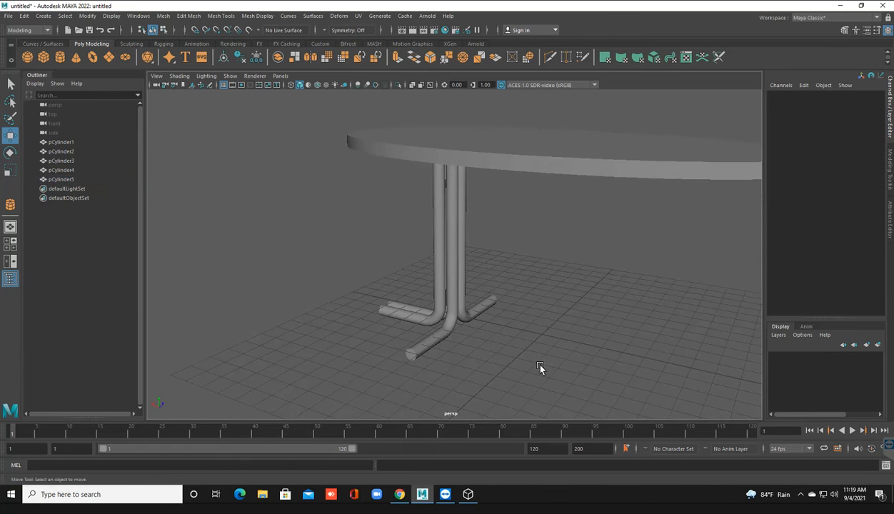
Combine the four bent leg tubes at one end of the table into a single mesh.
alt+drag(540, 365, 597, 367)
alt+right_drag(468, 293, 537, 290)
drag(390, 266, 498, 315)
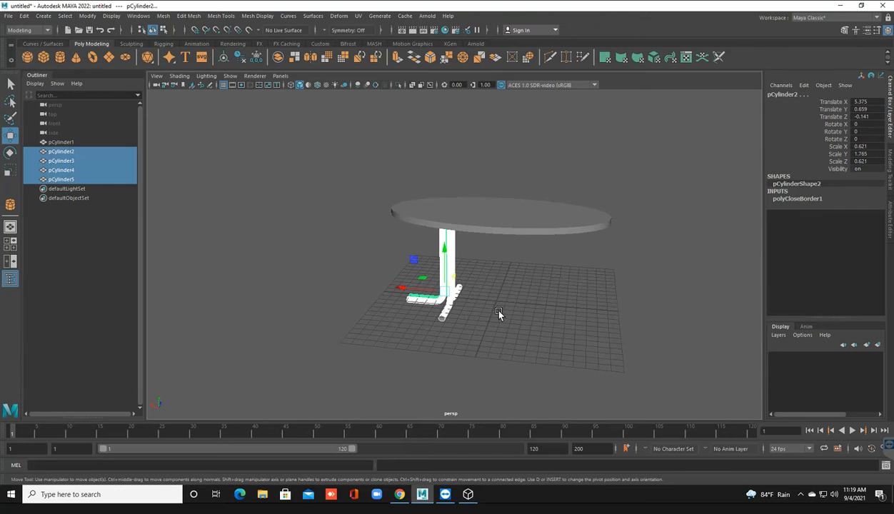
click(163, 16)
click(181, 49)
Duplicate the combined leg cluster to about Translate X -11.431 and rotate the copy 180 degrees about Y.
mouse_move(311, 242)
alt+mouse_down()
mouse_move(322, 263)
mouse_move(438, 272)
mouse_move(419, 274)
alt+mouse_up()
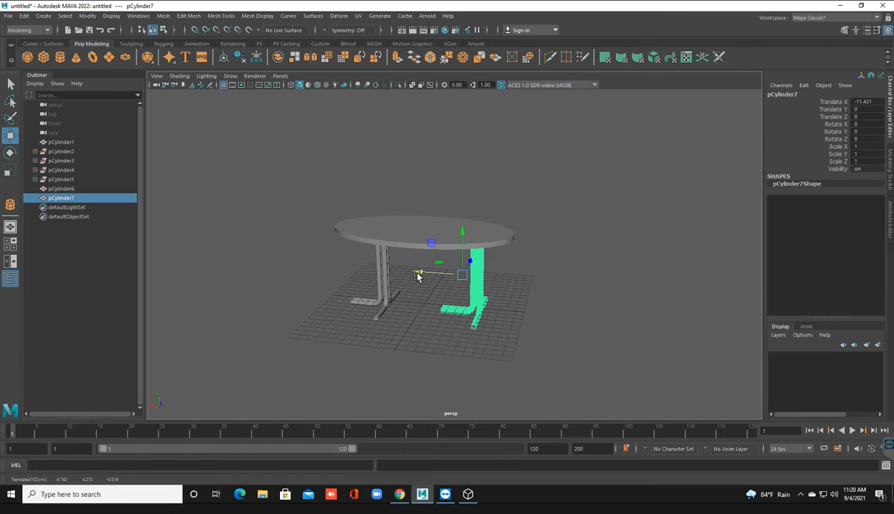
key(e)
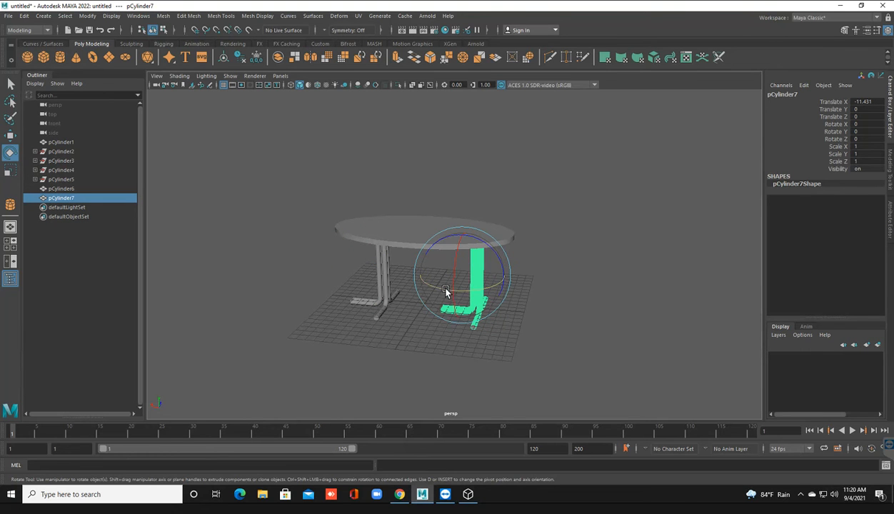
mouse_move(446, 291)
mouse_down()
mouse_move(493, 300)
mouse_move(582, 284)
mouse_up()
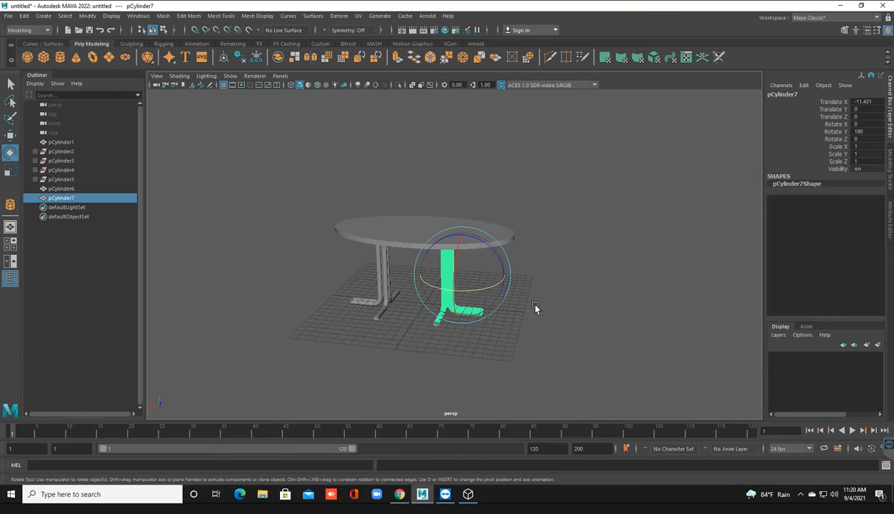
Show the four-view layout and examine how both leg clusters sit under the oval top in the top view.
scroll(543, 318, up, 5)
scroll(538, 323, down, 1)
alt+drag(483, 320, 387, 277)
key(space)
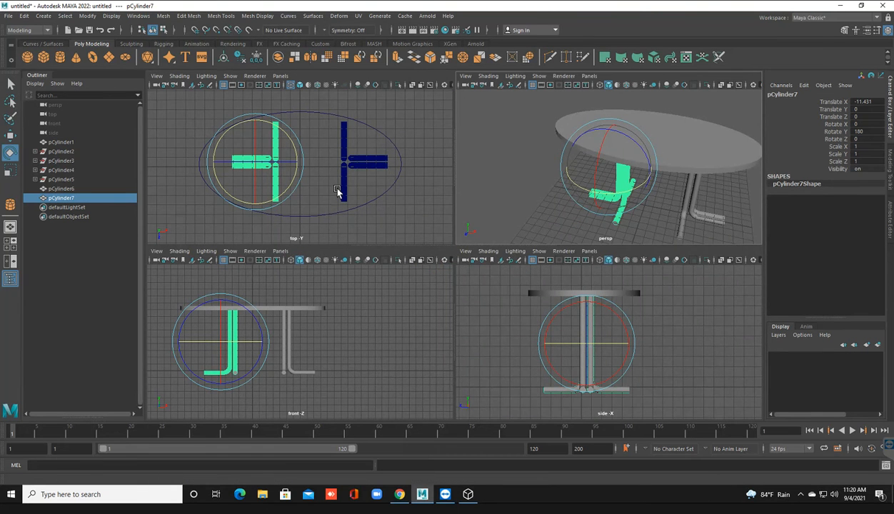
click(11, 83)
alt+middle_drag(294, 193, 299, 191)
scroll(298, 193, up, 2)
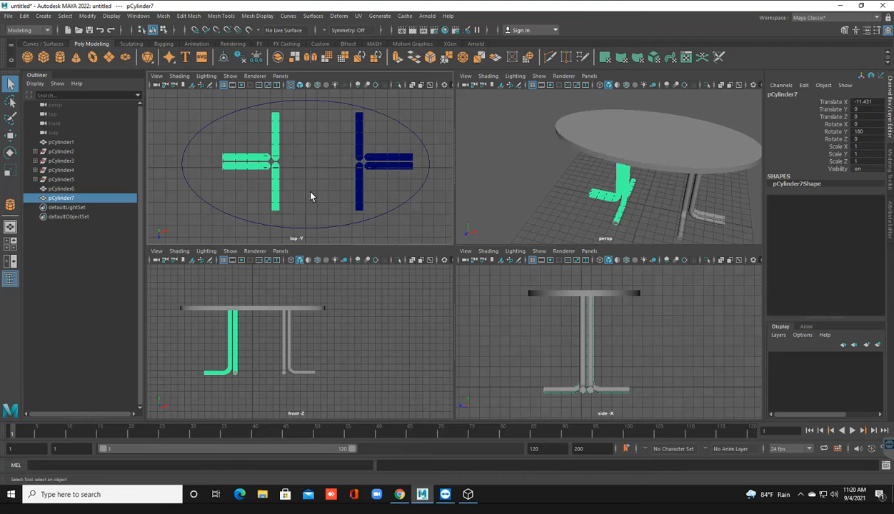
click(10, 135)
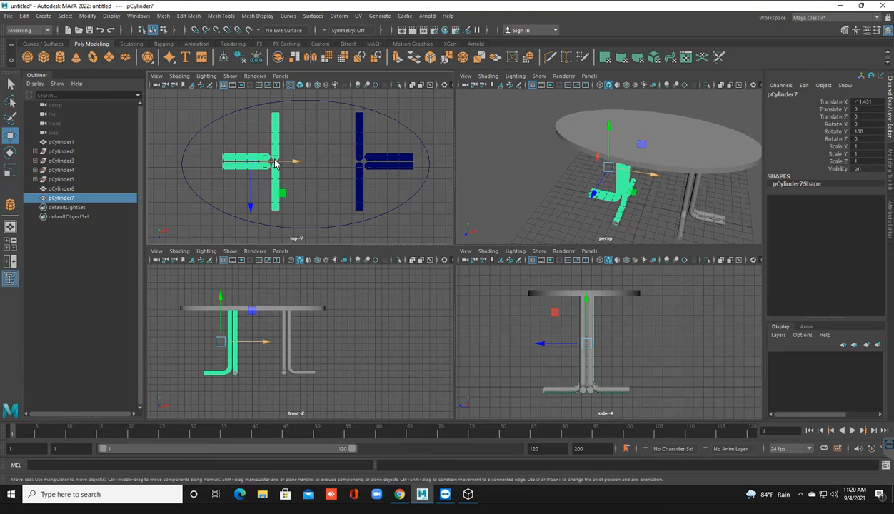
drag(251, 183, 251, 190)
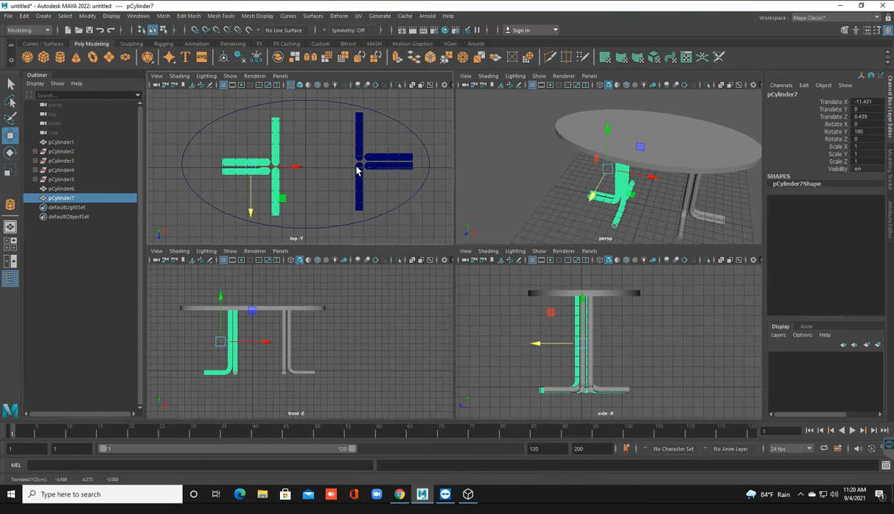
key(ctrl+z)
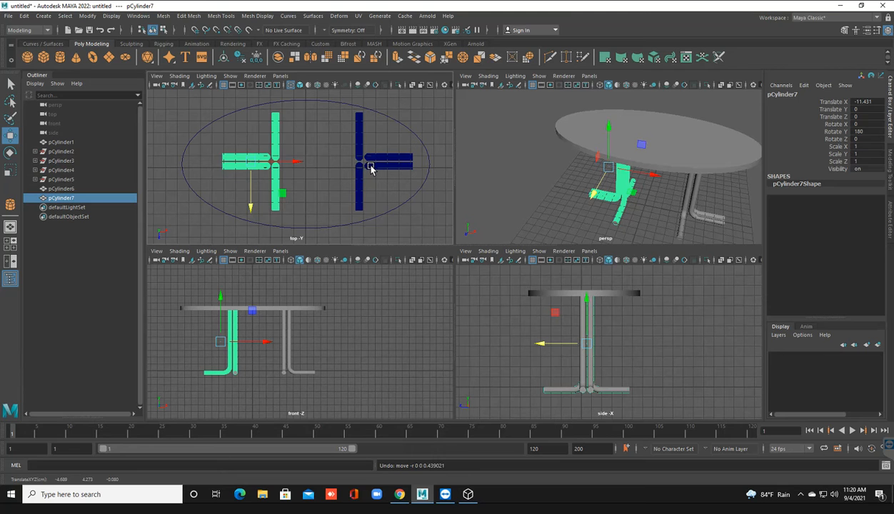
Move both leg clusters together about 0.559 along Z, and adjust the duplicated cluster's position along the table's length.
shift+click(370, 168)
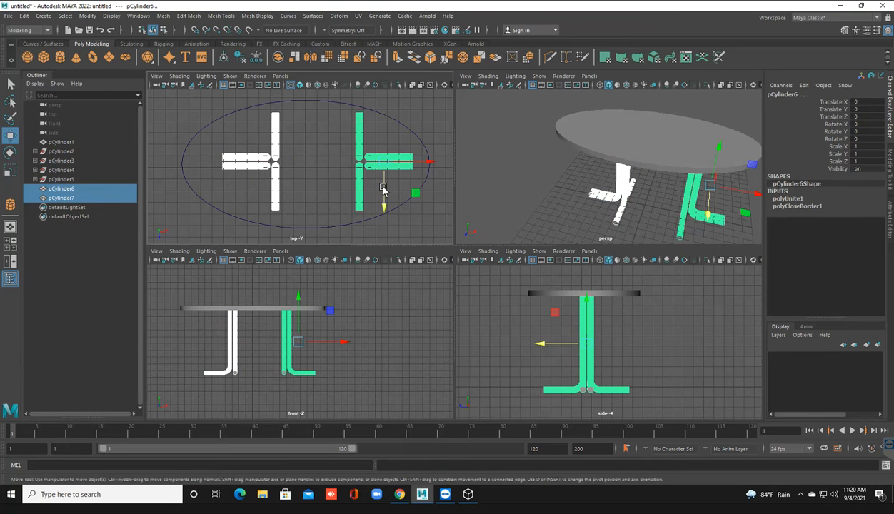
drag(384, 192, 383, 195)
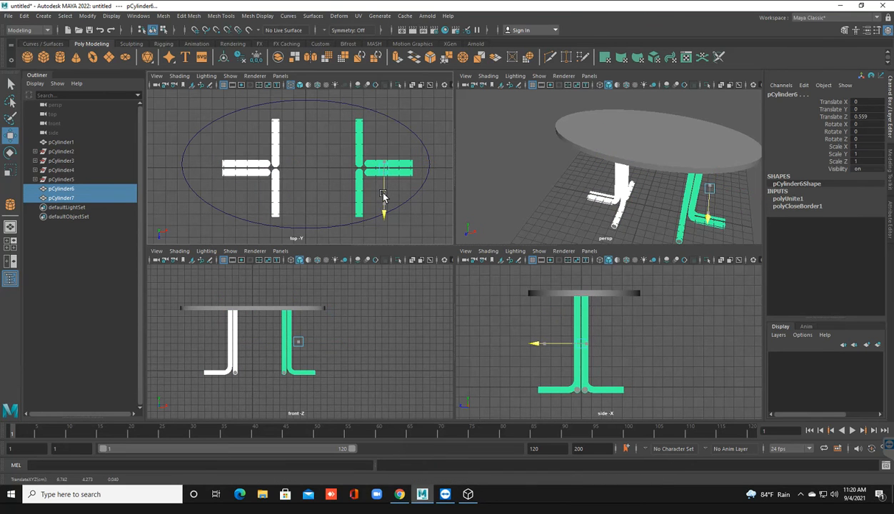
click(243, 172)
drag(290, 173, 280, 177)
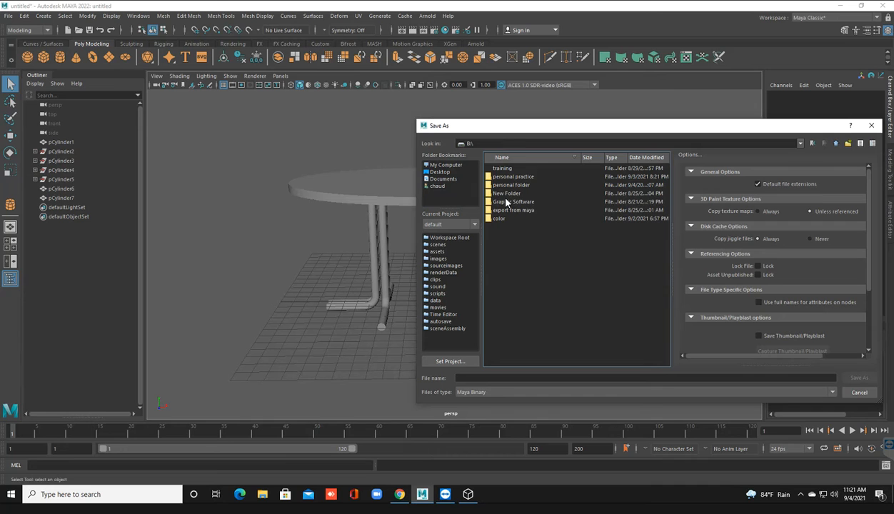
Save the scene as table in Maya Binary format in the B:\personal practice folder.
key(Down)
key(Return)
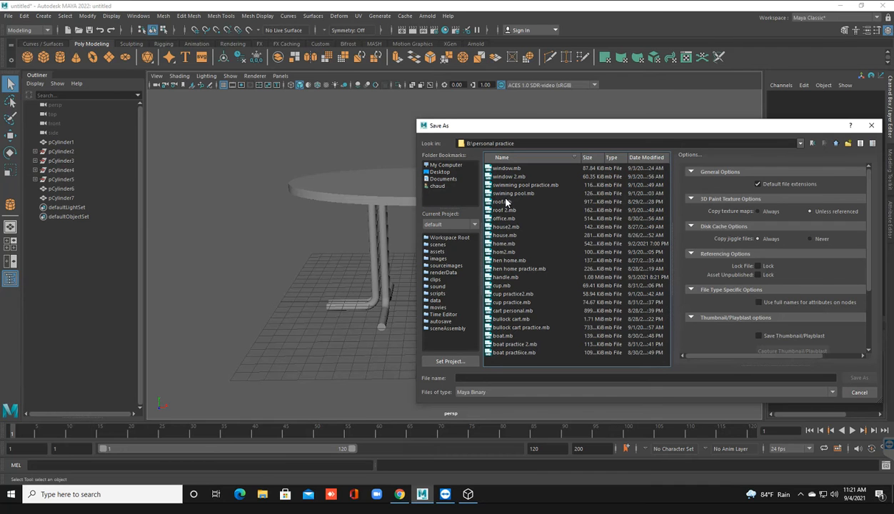
key(Tab)
text(ta)
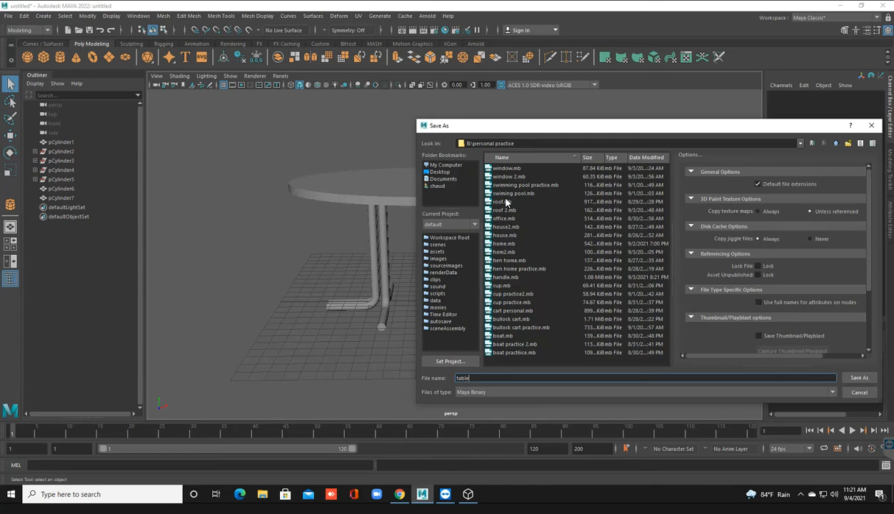
key(Return)
Assign a new Phong E material to the oval tabletop.
alt+drag(523, 206, 469, 309)
click(461, 230)
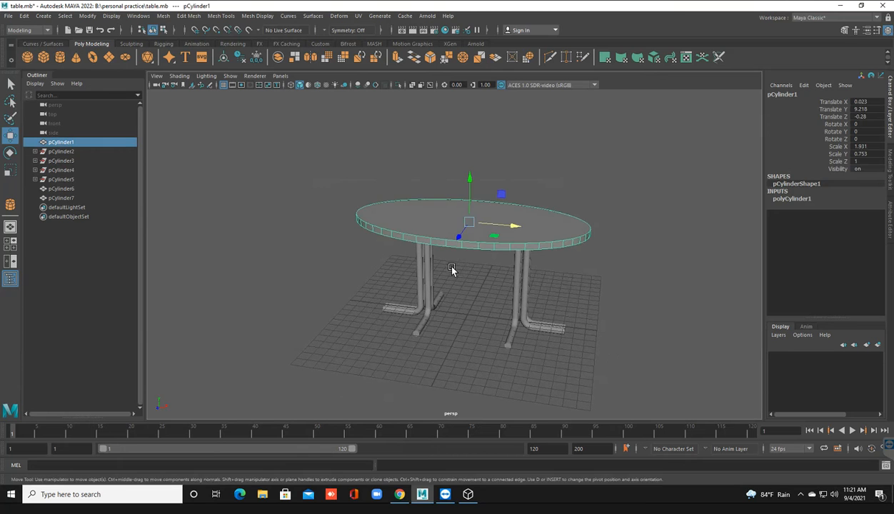
alt+middle_drag(462, 265, 419, 235)
right_drag(410, 227, 419, 465)
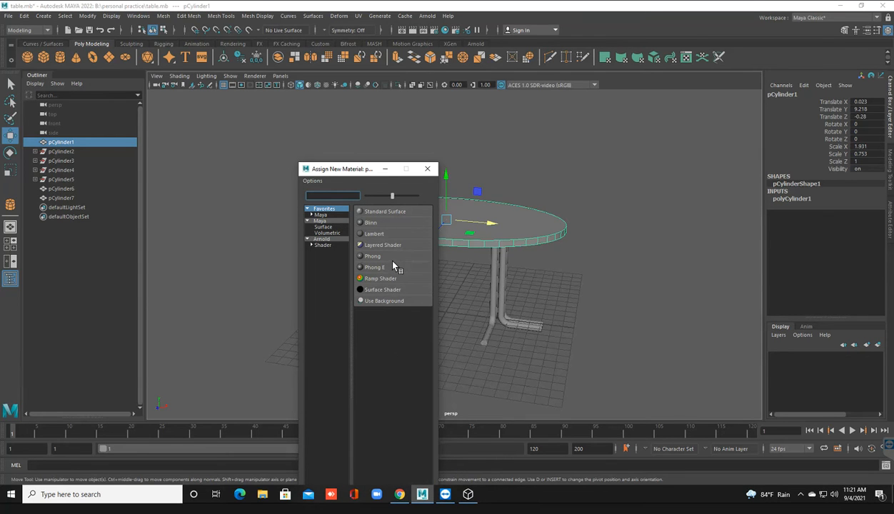
click(427, 168)
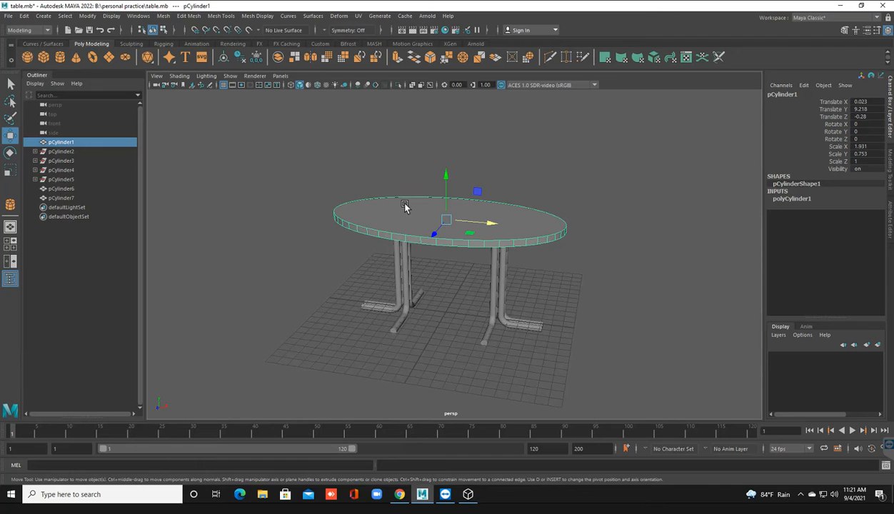
right_drag(405, 205, 476, 456)
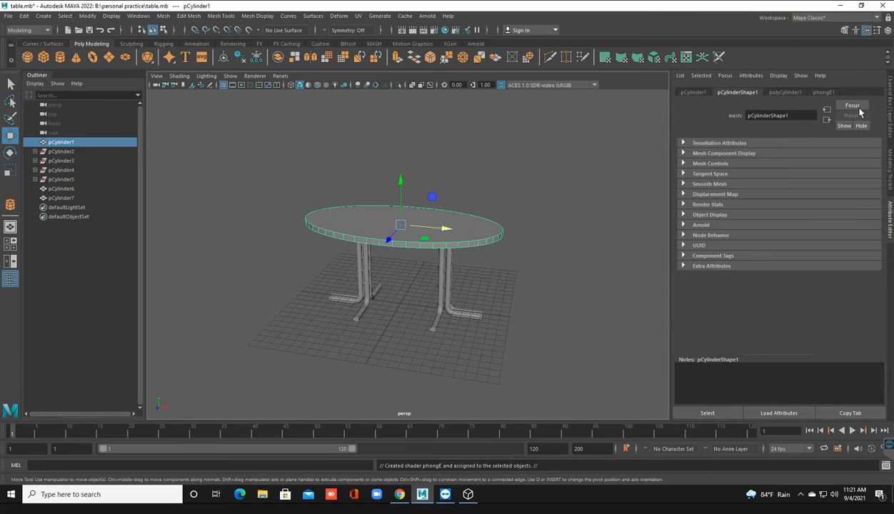
Connect a File texture to the tabletop material's color and open the browser for its image.
click(831, 92)
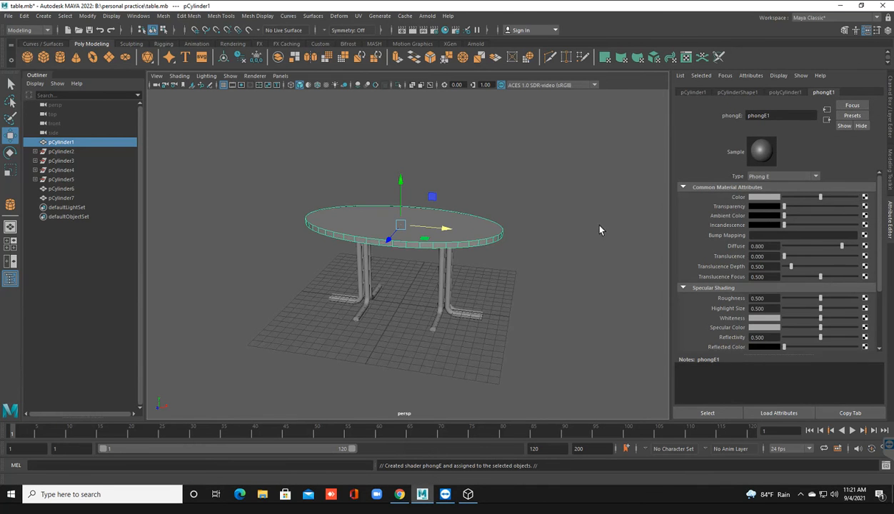
click(402, 247)
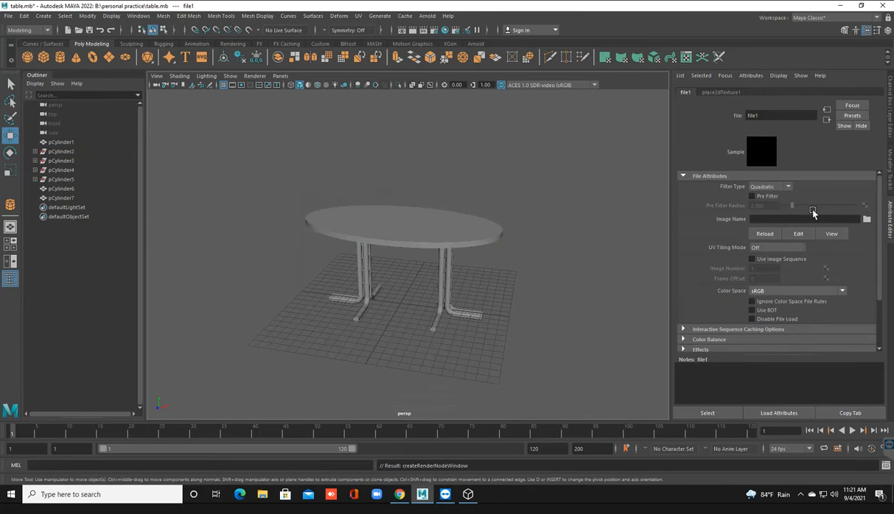
click(867, 219)
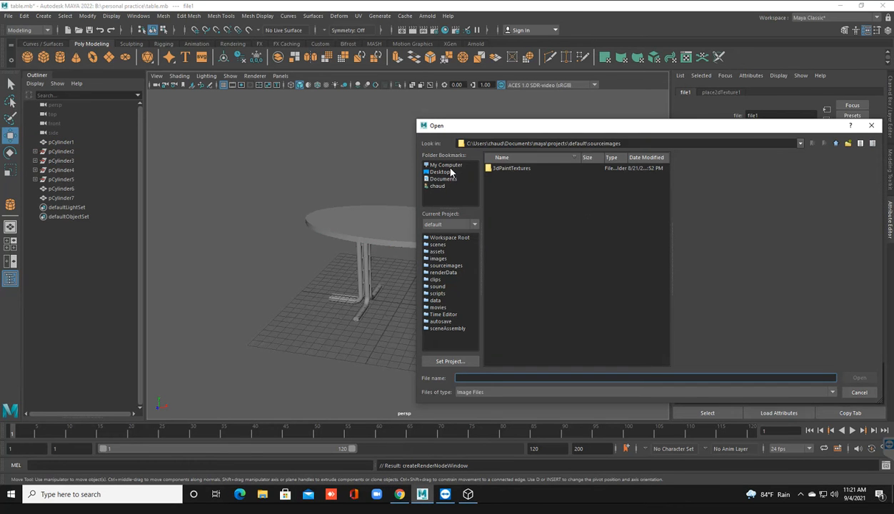
Load the wood image fddgv.jpg from the B:\color\wood folder into the file texture.
click(447, 164)
double_click(502, 171)
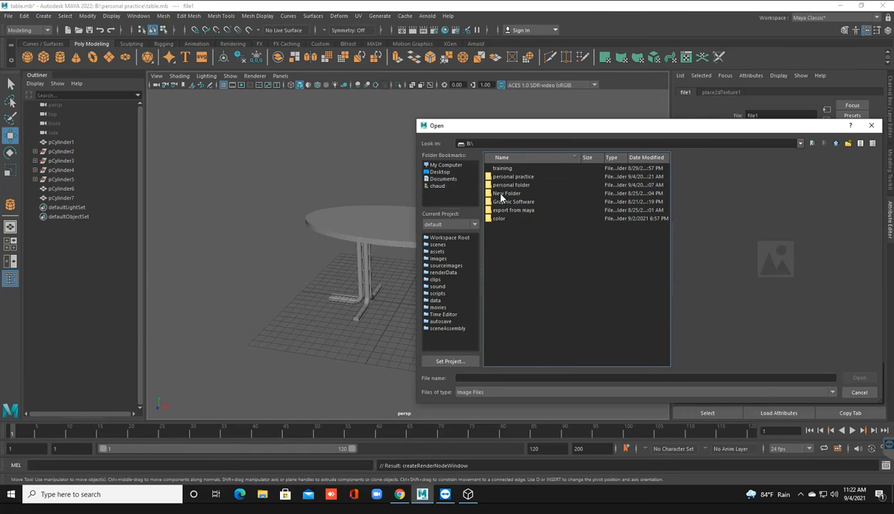
click(499, 220)
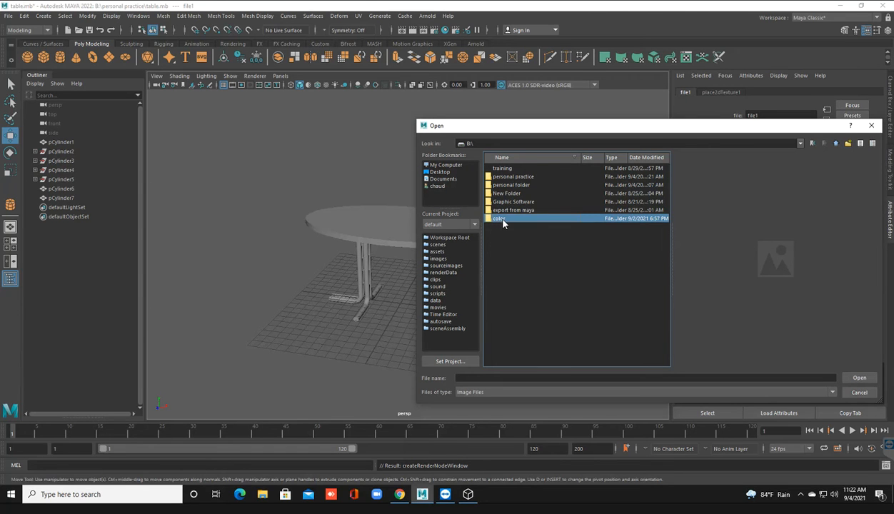
double_click(503, 218)
click(498, 196)
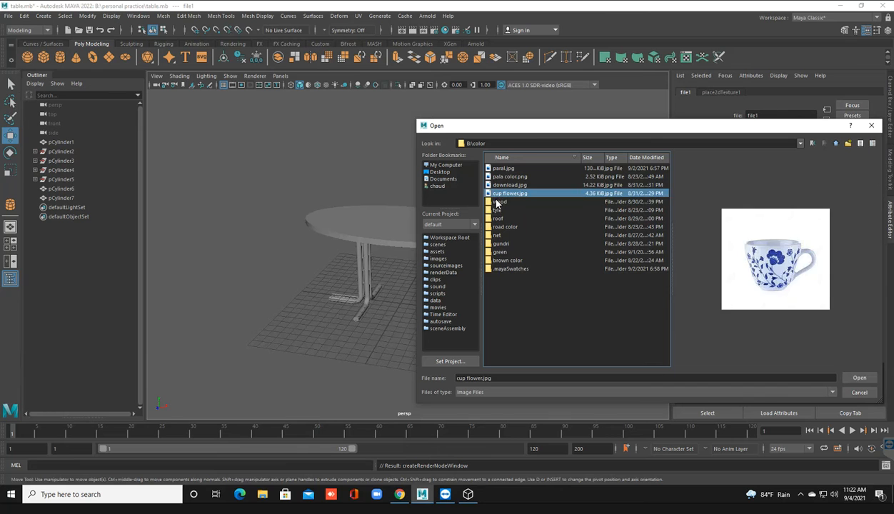
double_click(498, 203)
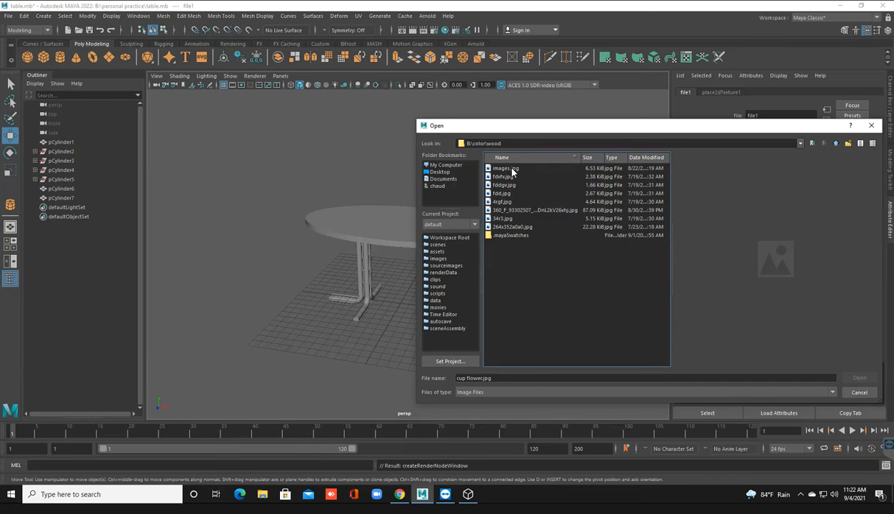
click(512, 169)
key(Down)
key(Down)
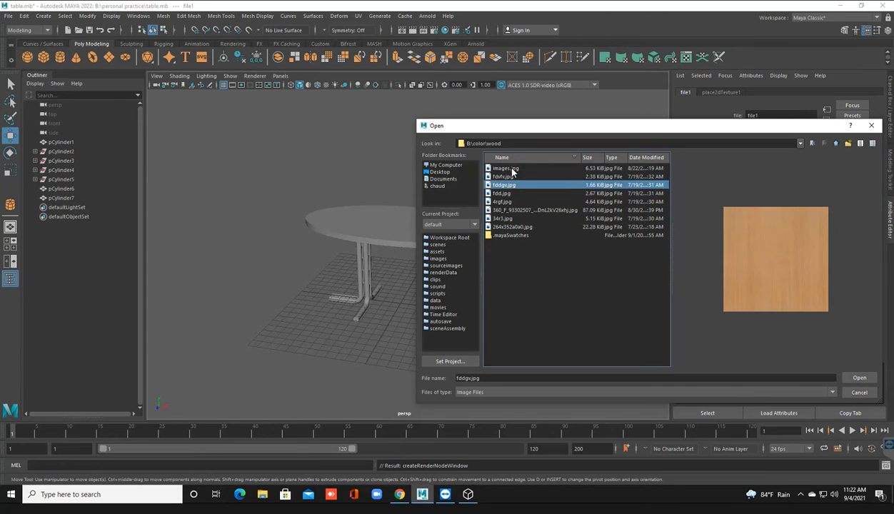
key(Return)
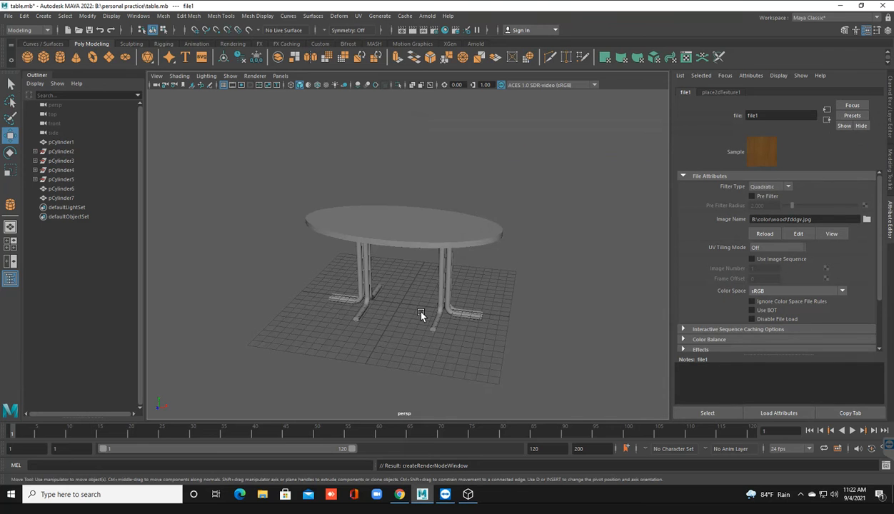
Turn on textured shading and examine the wood tabletop closely from above.
key(f)
key(6)
scroll(412, 322, up, 2)
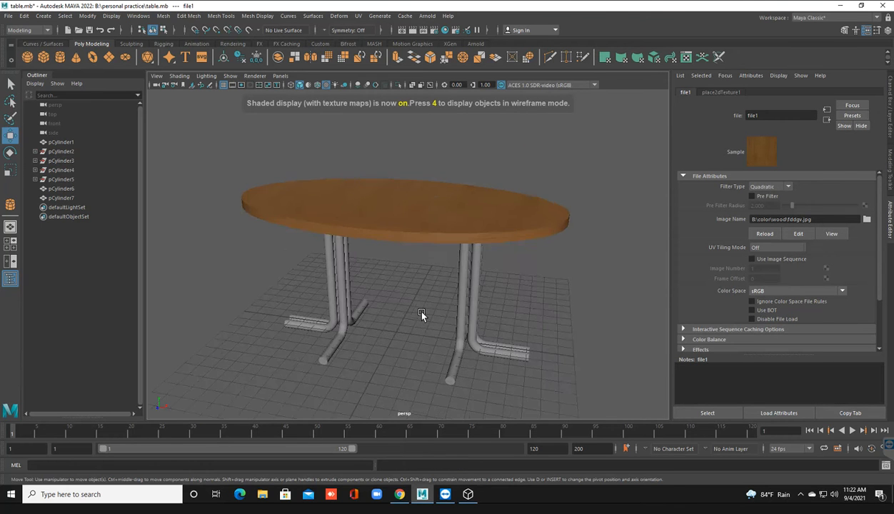
alt+drag(412, 322, 462, 295)
scroll(416, 289, up, 1)
scroll(421, 288, up, 1)
scroll(576, 230, down, 1)
Set the wood texture's U repeat to 10 in its 2D placement attributes.
click(723, 93)
drag(774, 257, 699, 255)
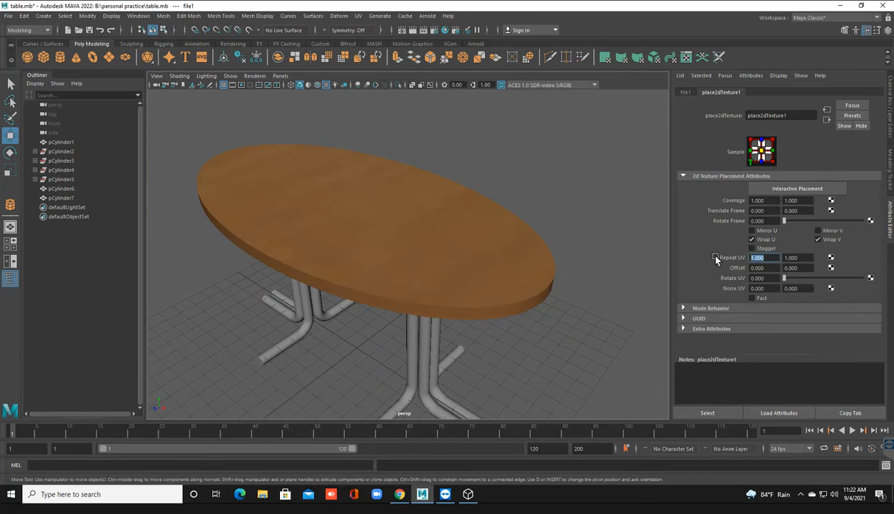
text(10)
key(Return)
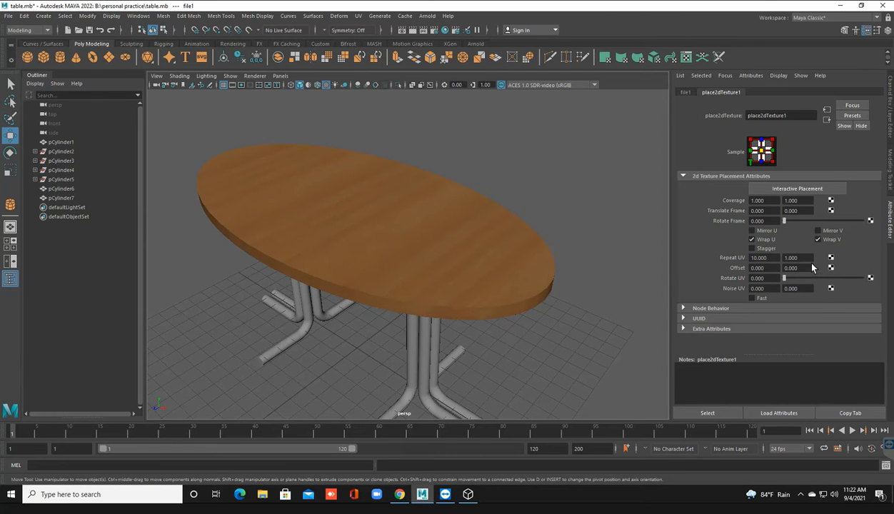
Try a V repeat of 10 on the wood texture and set it back to 1.
key(Tab)
text(10)
key(Return)
drag(810, 258, 735, 256)
text(1)
key(Return)
key(backslash)
Select the whole table, delete its construction history and freeze its transformations.
click(576, 213)
scroll(442, 265, down, 3)
key(ctrl+a)
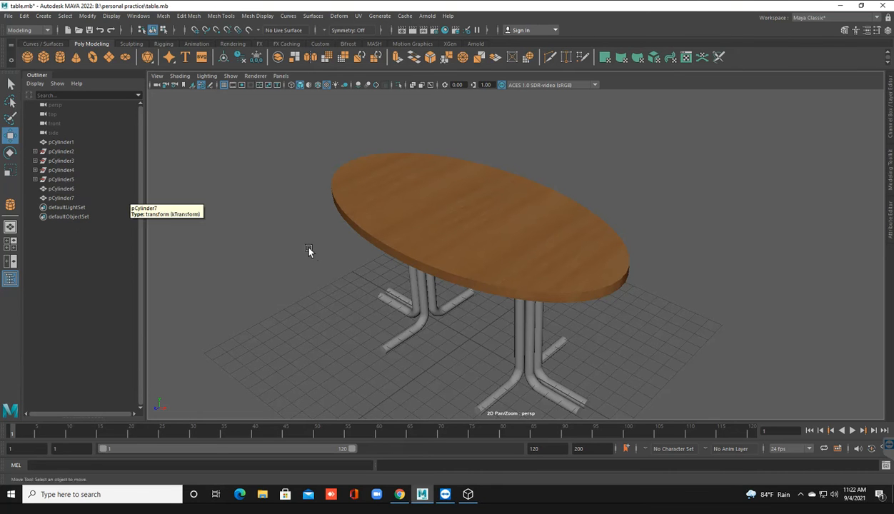
scroll(314, 250, down, 3)
drag(277, 134, 737, 375)
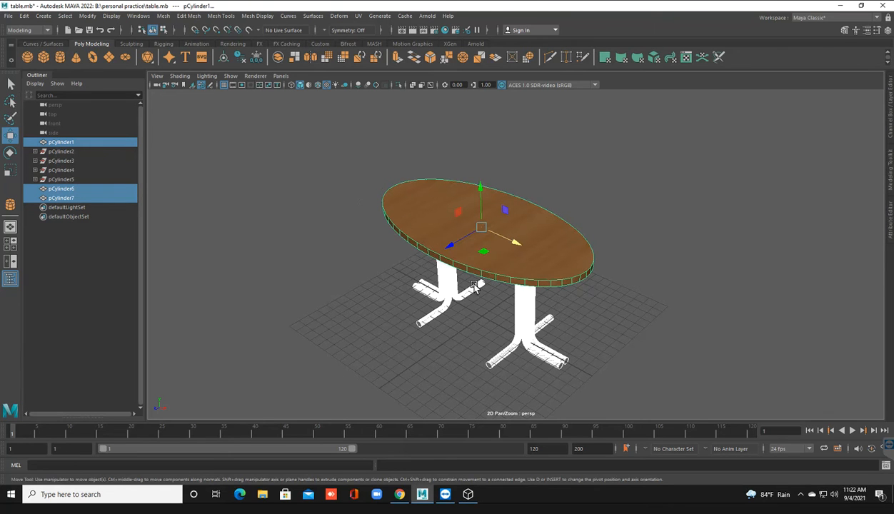
click(240, 58)
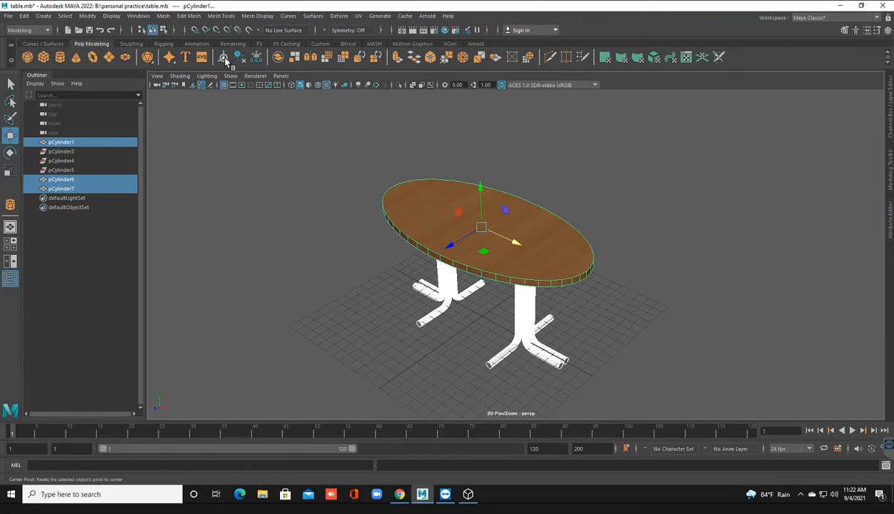
click(256, 57)
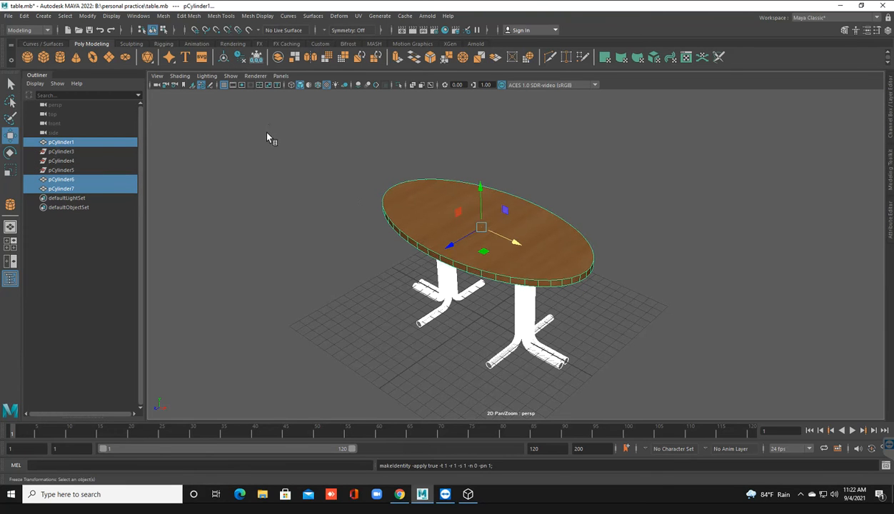
Delete the leftover empty groups pCylinder3, pCylinder4 and pCylinder5 from the scene.
click(327, 275)
drag(58, 152, 63, 172)
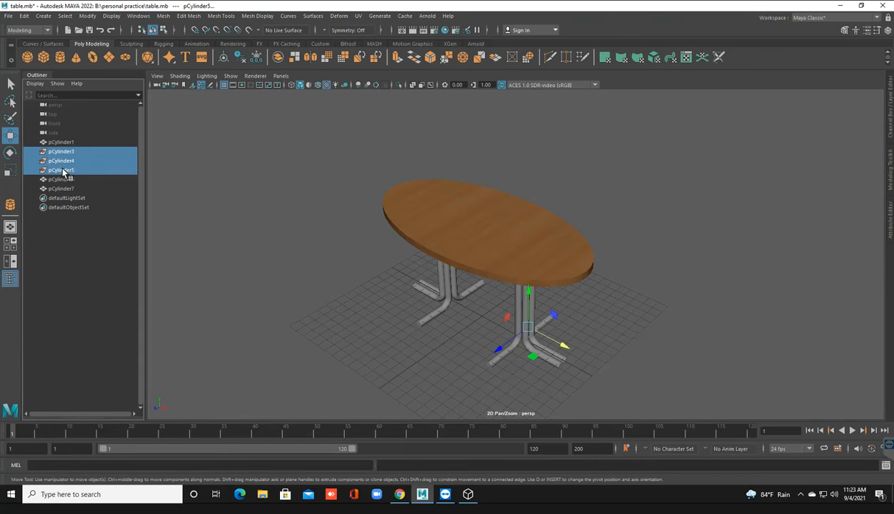
key(r)
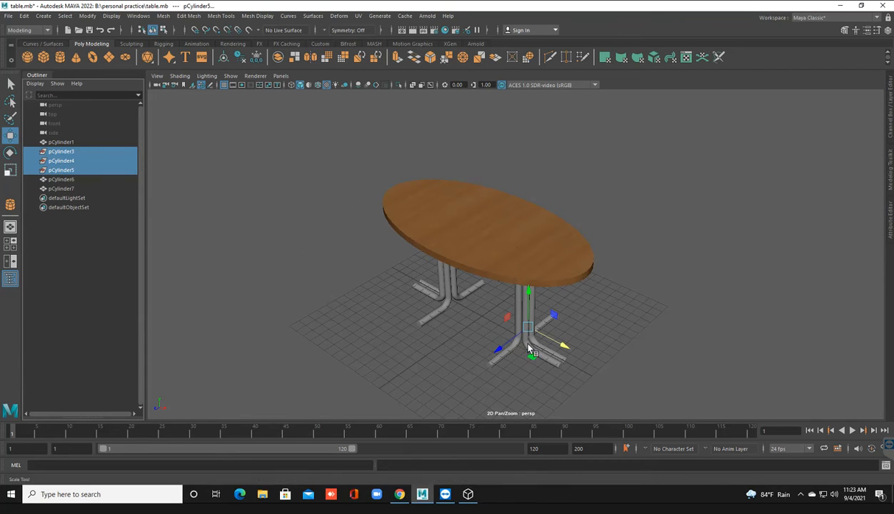
alt+drag(515, 341, 459, 304)
alt+drag(445, 336, 417, 347)
scroll(421, 350, up, 4)
alt+middle_drag(421, 350, 440, 353)
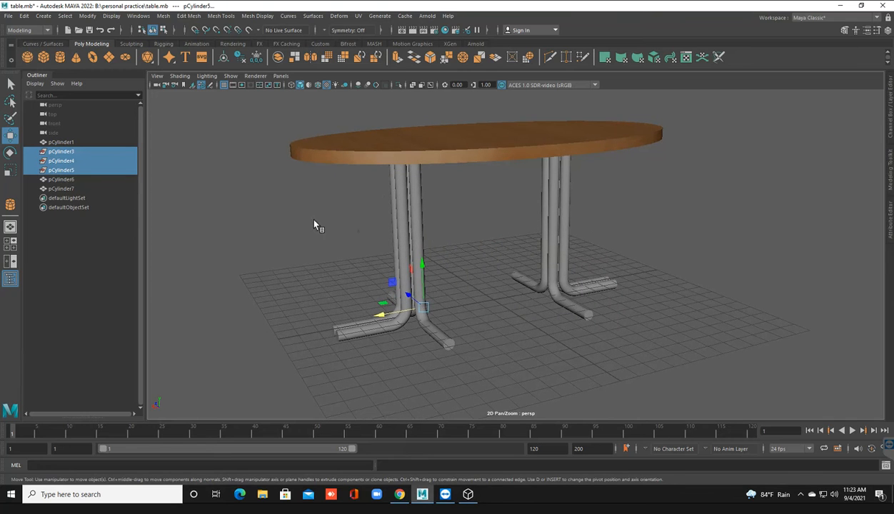
key(Delete)
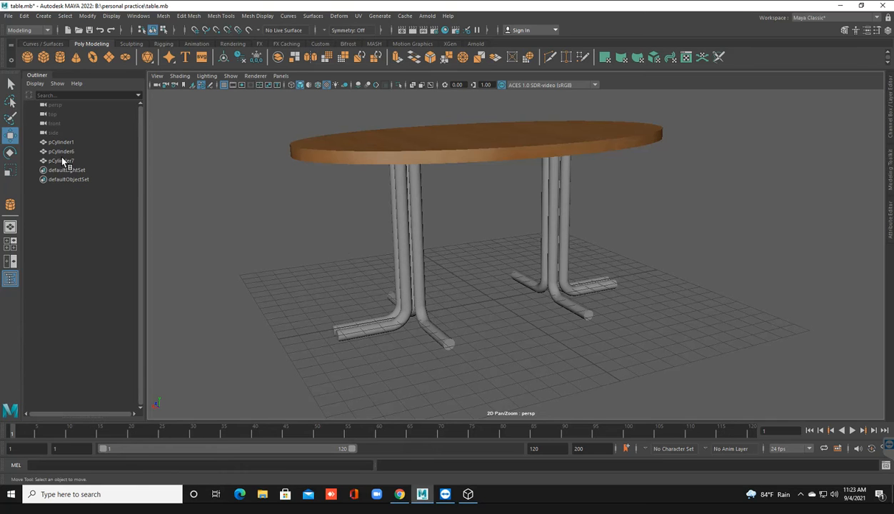
Assign a new Phong E material to both leg clusters, pCylinder6 and pCylinder7.
drag(64, 142, 107, 161)
click(235, 224)
alt+drag(319, 232, 392, 265)
drag(620, 316, 620, 317)
alt+drag(549, 325, 537, 275)
right_drag(547, 237, 606, 455)
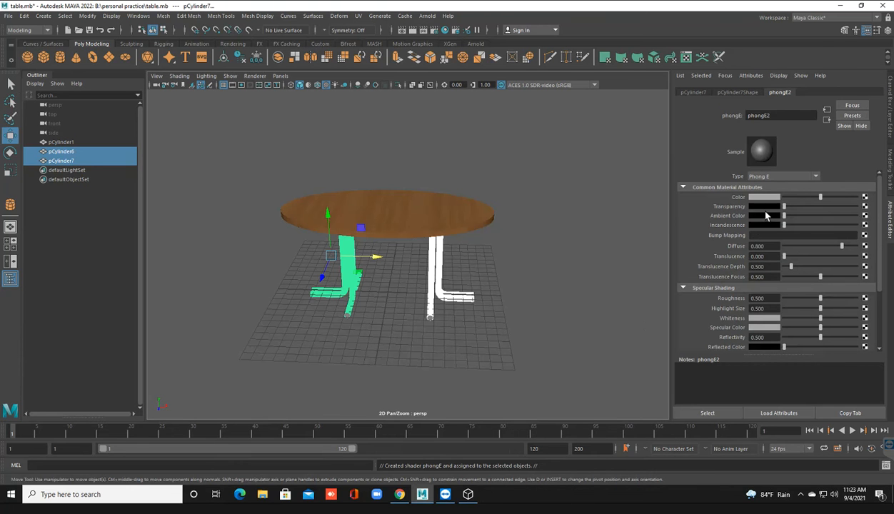
Set the leg material's color to a dark grey swatch with a value of 0.122.
click(864, 198)
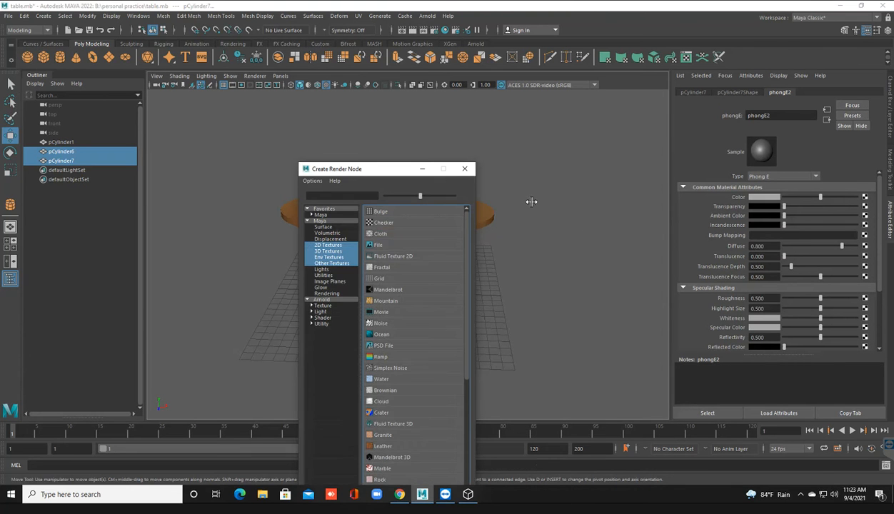
click(465, 169)
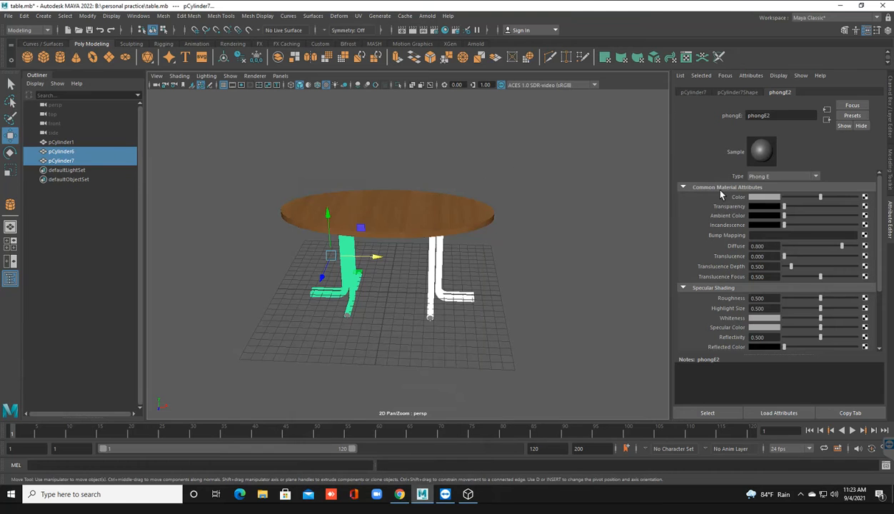
click(757, 203)
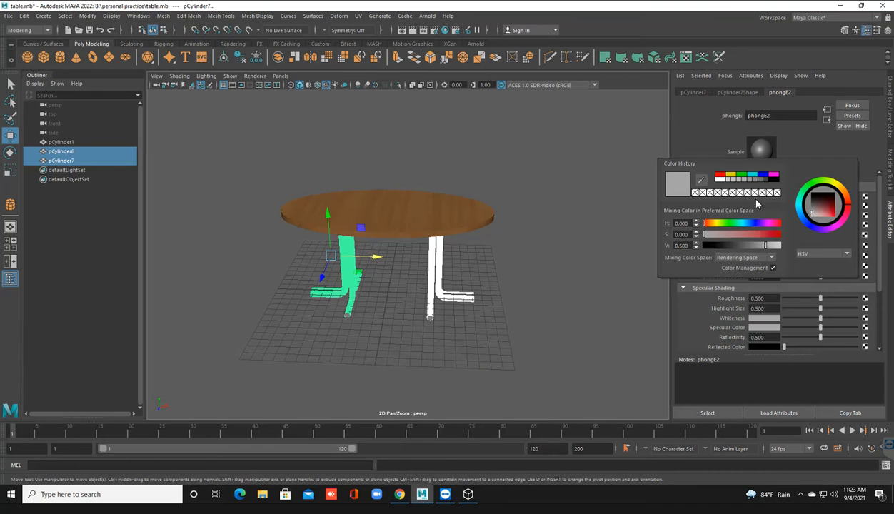
click(764, 183)
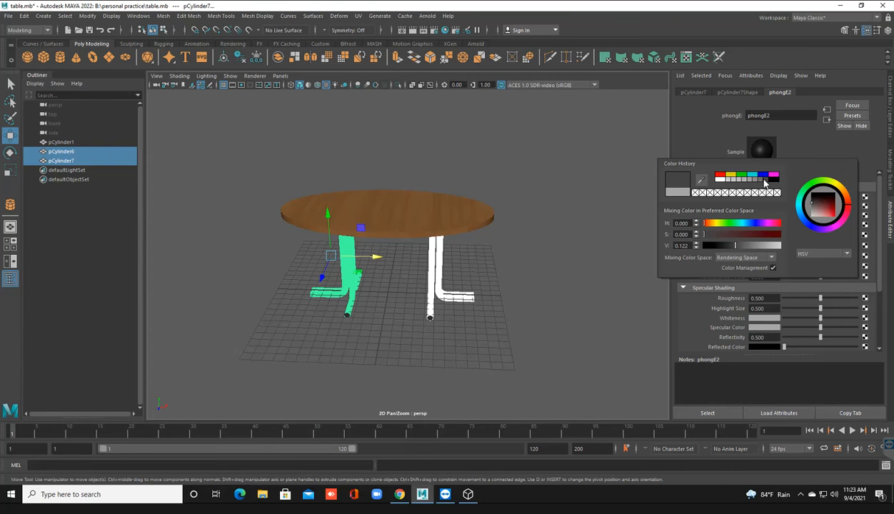
click(465, 259)
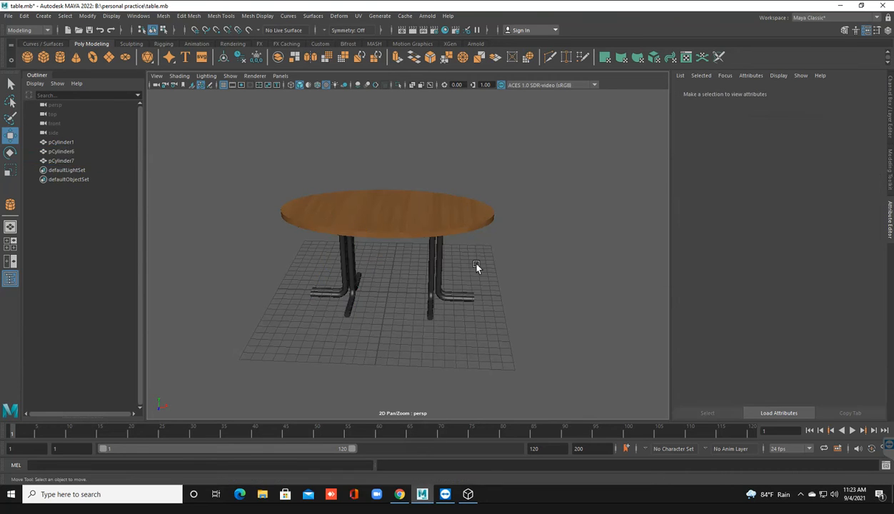
Turn off 2D Pan/Zoom in the perspective view and save the finished table scene.
key(ctrl+a)
alt+drag(398, 333, 426, 318)
key(ctrl+s)
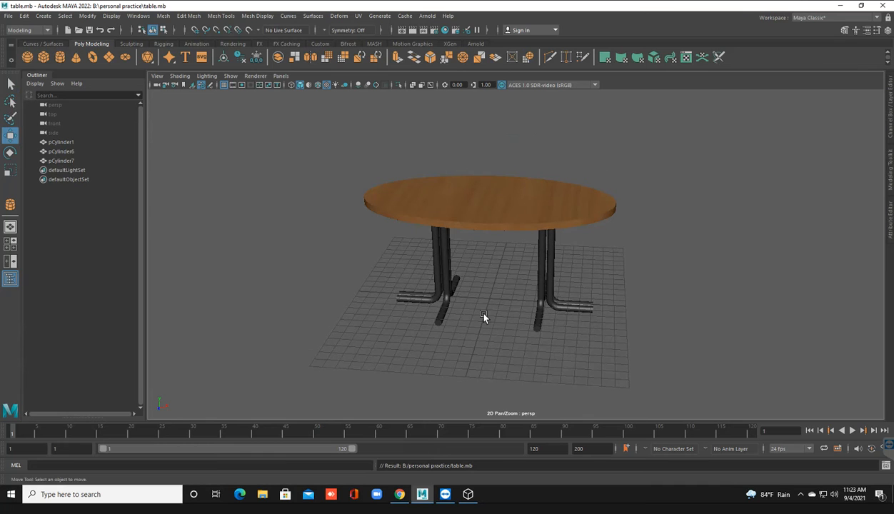
alt+drag(479, 313, 479, 340)
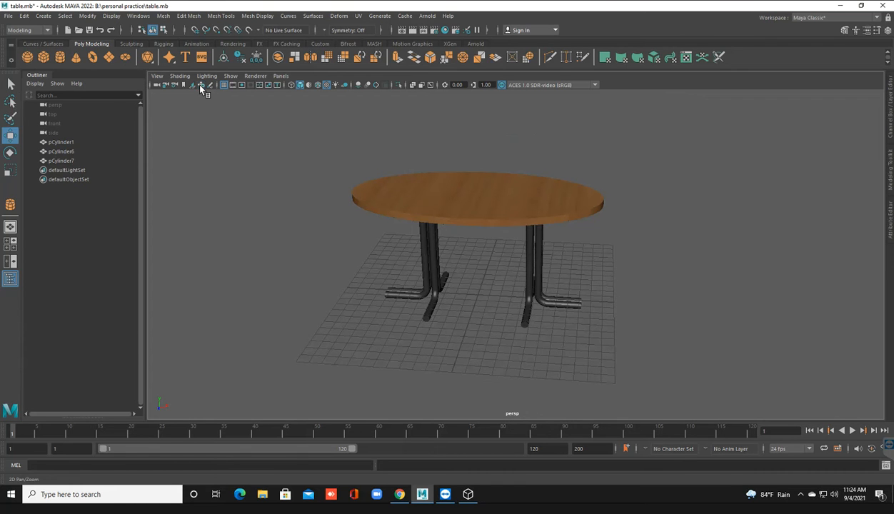
alt+drag(402, 309, 452, 312)
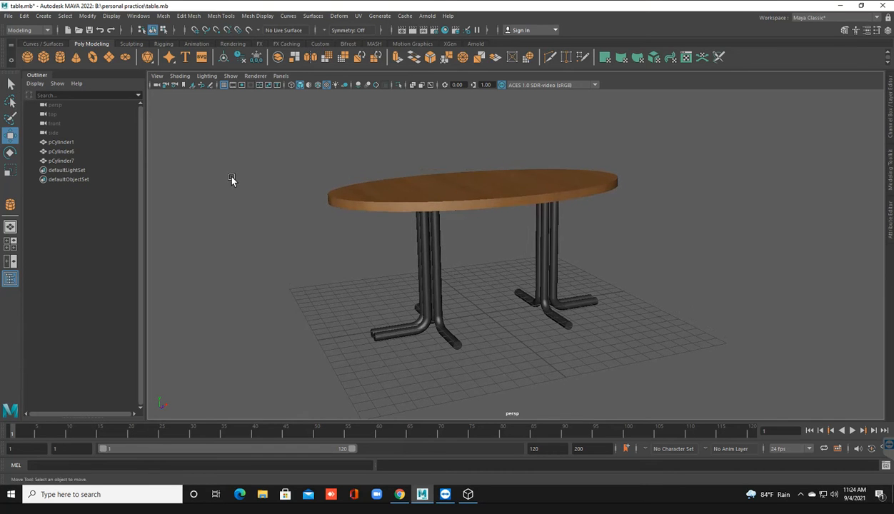
right_drag(278, 230, 348, 270)
scroll(389, 292, down, 5)
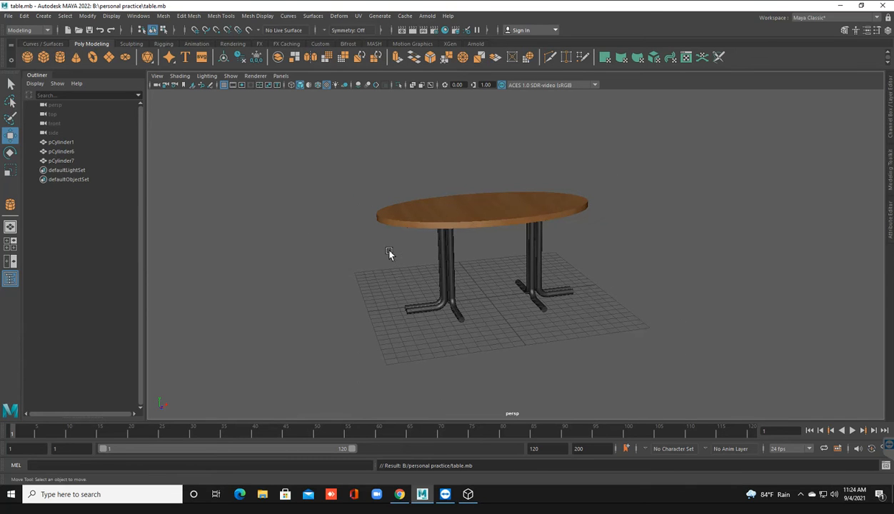
Switch to 3D Viewer, open the reference model petiteCommode.obj and view the chest of drawers from the front.
click(468, 496)
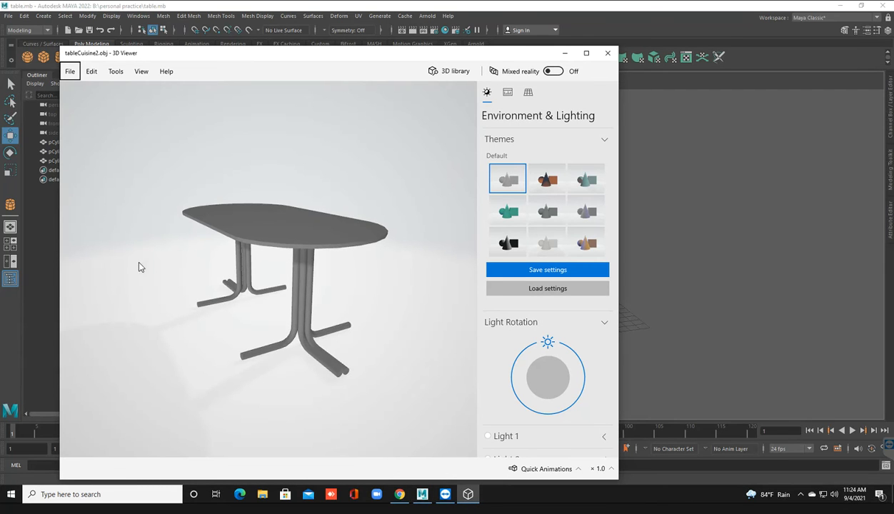
click(74, 262)
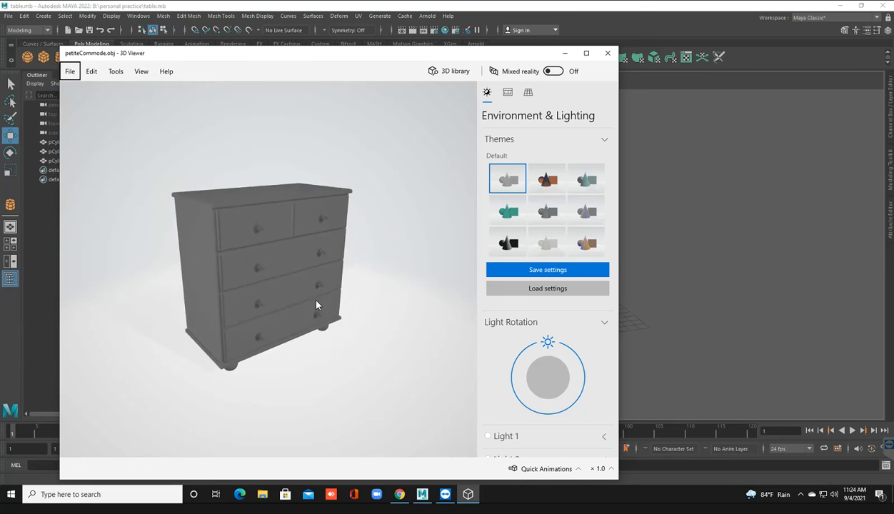
drag(328, 311, 362, 258)
click(563, 53)
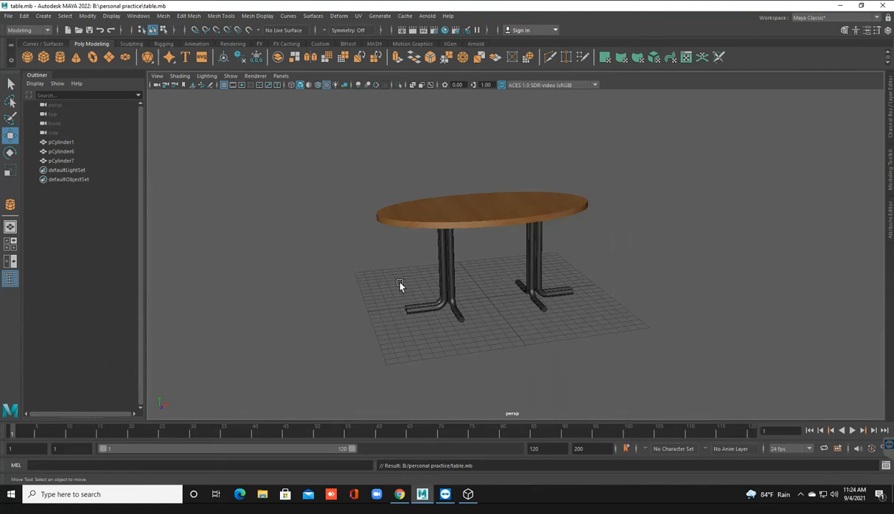
Start a new empty scene in Maya.
click(8, 16)
click(18, 22)
scroll(370, 262, down, 2)
Examine the drawer layout on the front of the reference chest in 3D Viewer.
click(468, 495)
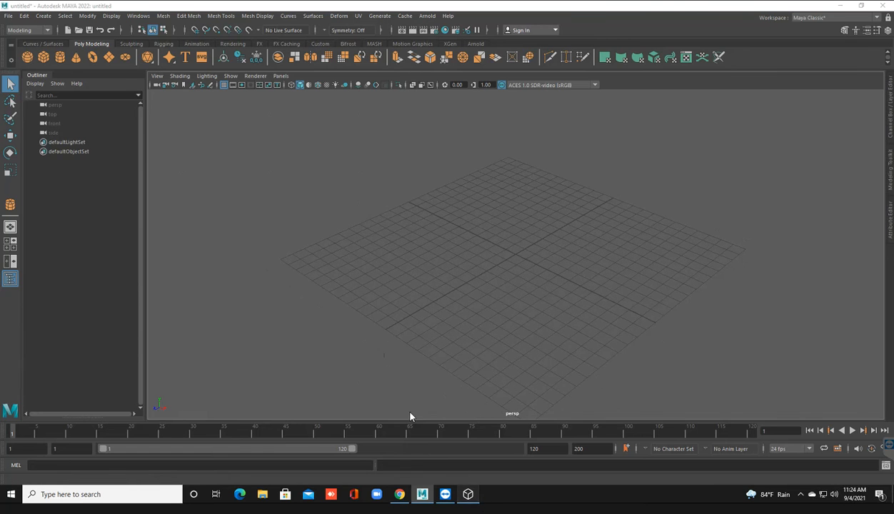
drag(316, 288, 292, 302)
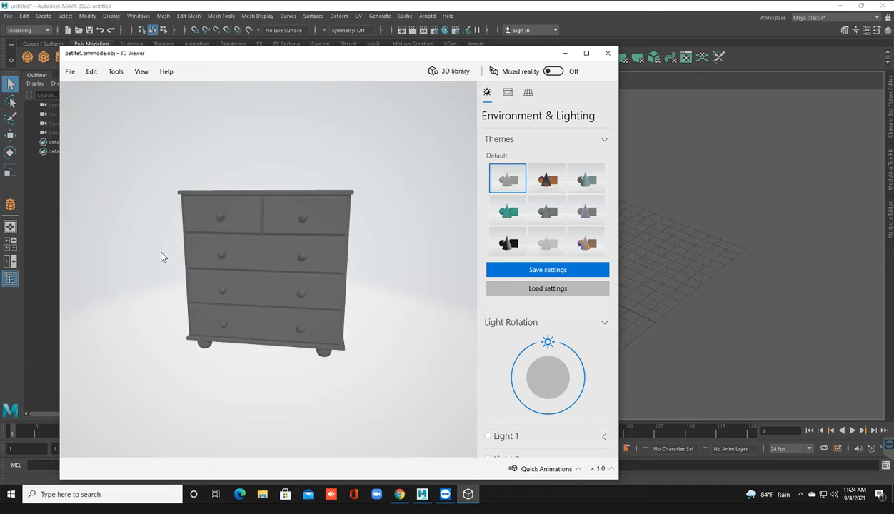
scroll(261, 240, up, 3)
drag(330, 225, 256, 255)
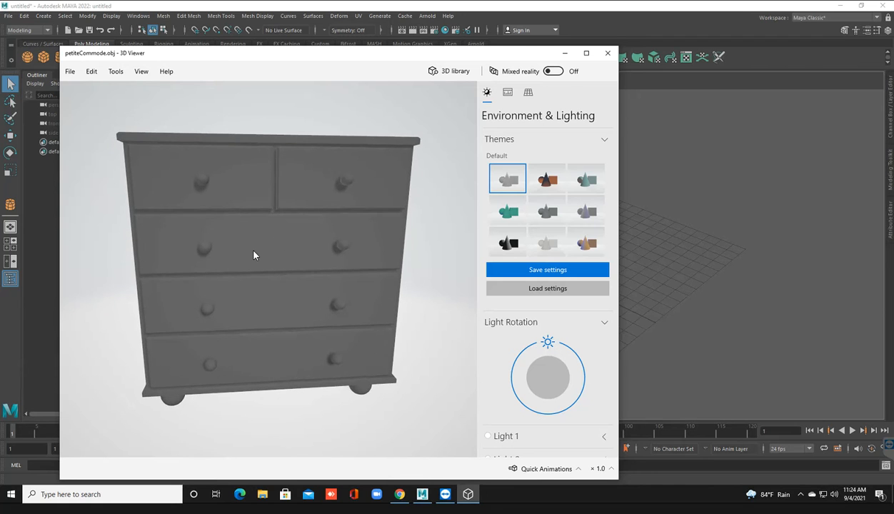
click(563, 53)
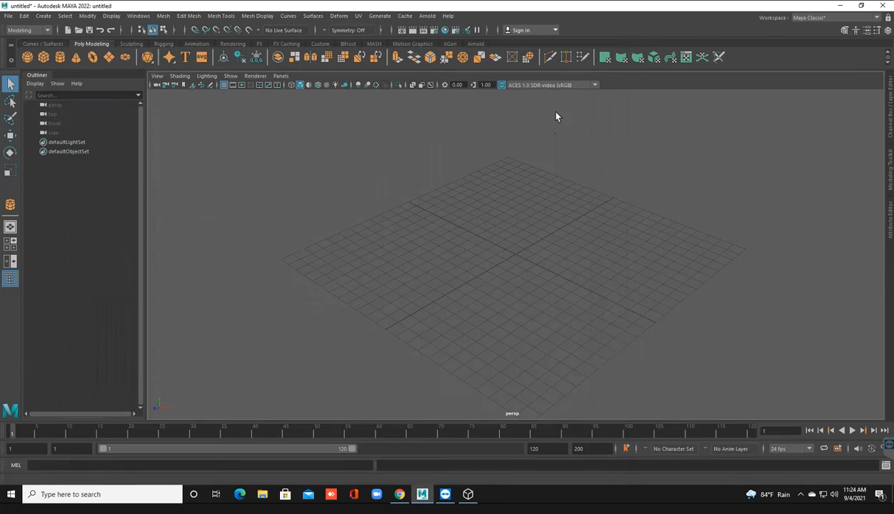
Draw a tall rectangular polygon cube on the grid as the body of the chest of drawers.
alt+drag(494, 313, 553, 312)
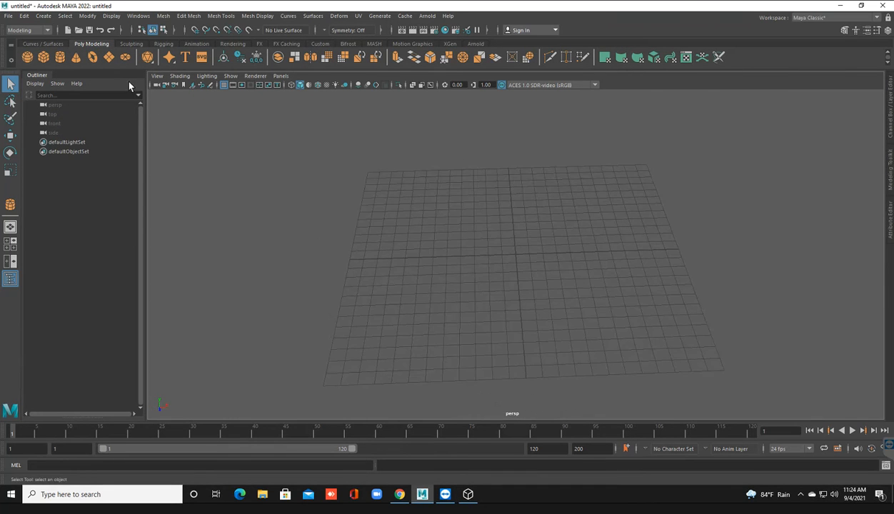
click(43, 57)
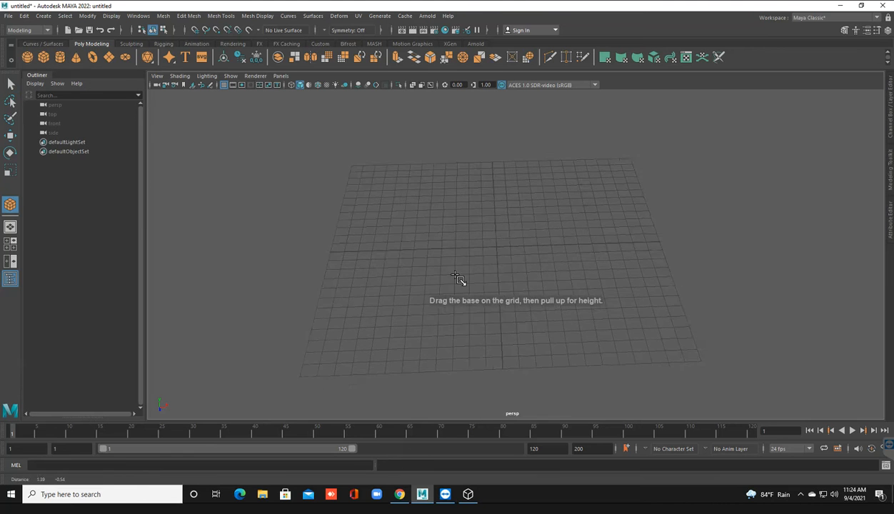
alt+drag(455, 281, 455, 285)
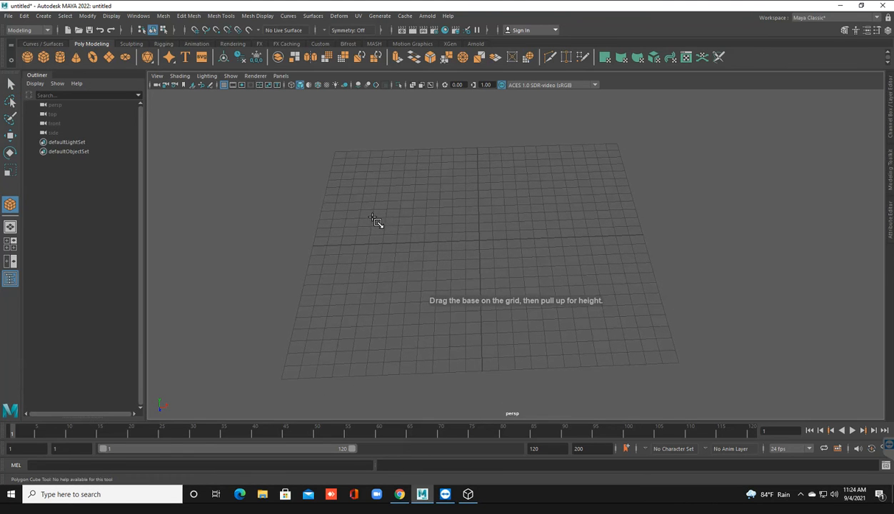
drag(372, 217, 573, 85)
alt+drag(536, 301, 509, 350)
Examine the reference chest's side and overhanging top edge up close in 3D Viewer.
click(468, 495)
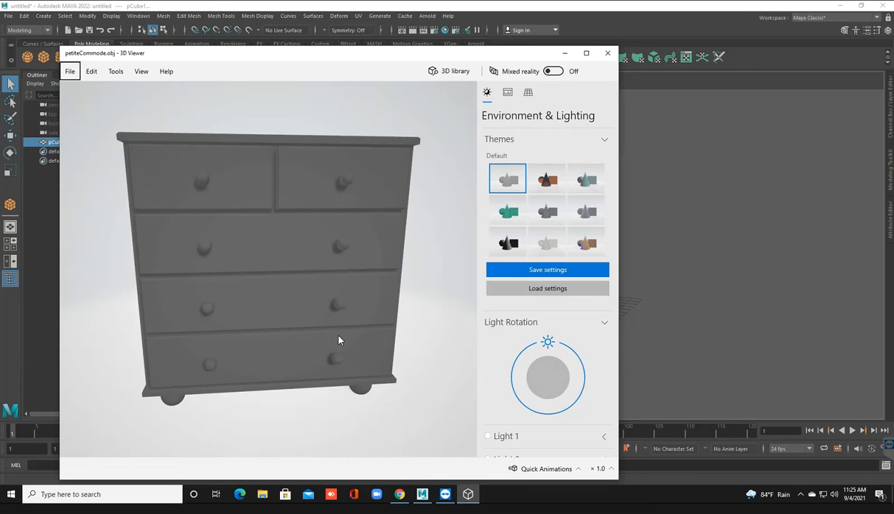
drag(333, 330, 302, 230)
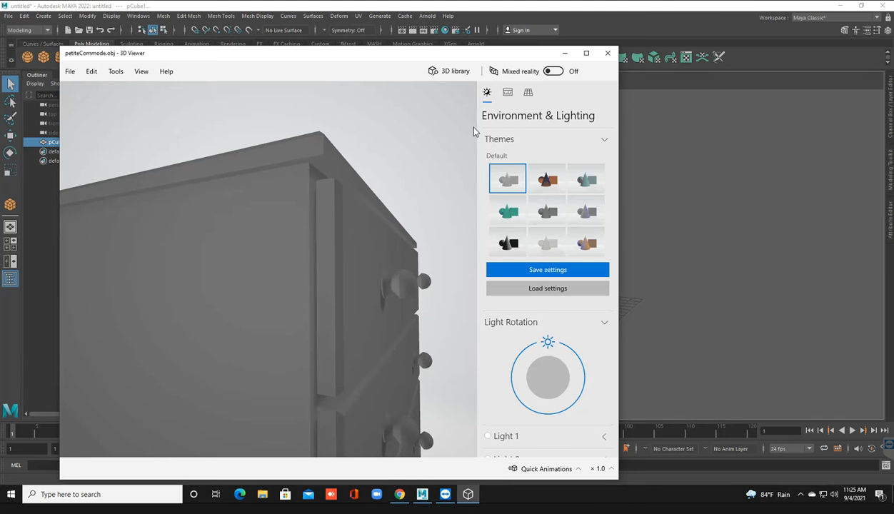
click(565, 54)
Extrude the box's top face and scale it slightly outward in width and depth to form an overhanging rim.
alt+drag(519, 181, 459, 344)
alt+right_drag(459, 344, 535, 351)
alt+drag(535, 351, 504, 321)
scroll(493, 309, down, 3)
scroll(489, 300, up, 2)
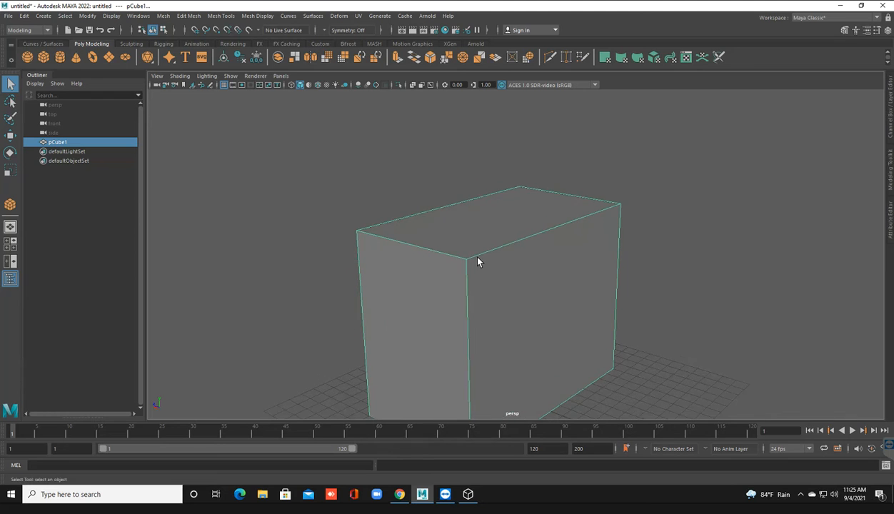
right_drag(478, 263, 481, 265)
click(481, 266)
click(489, 232)
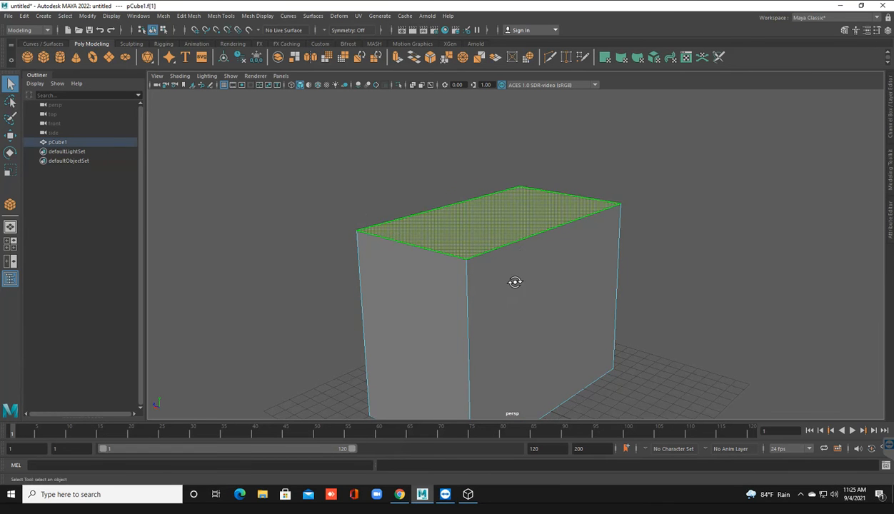
scroll(511, 286, up, 2)
alt+drag(501, 293, 498, 336)
key(r)
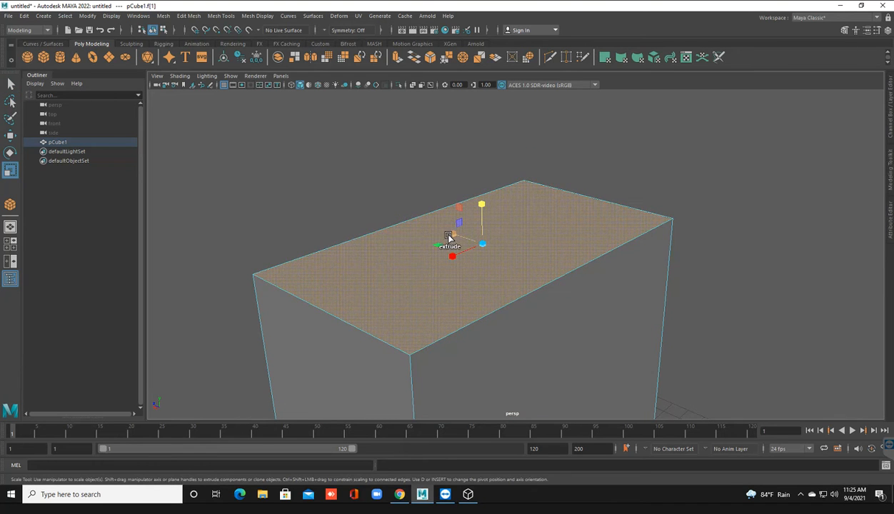
shift+drag(451, 236, 448, 231)
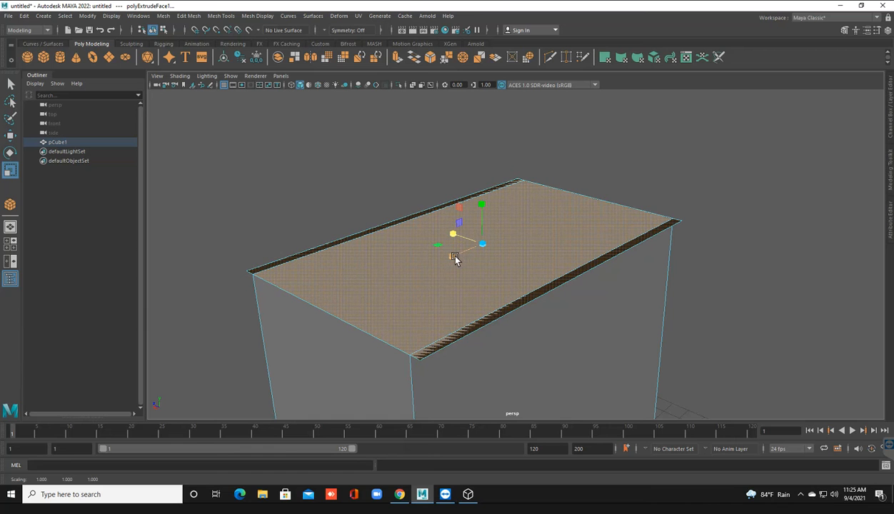
drag(456, 260, 457, 268)
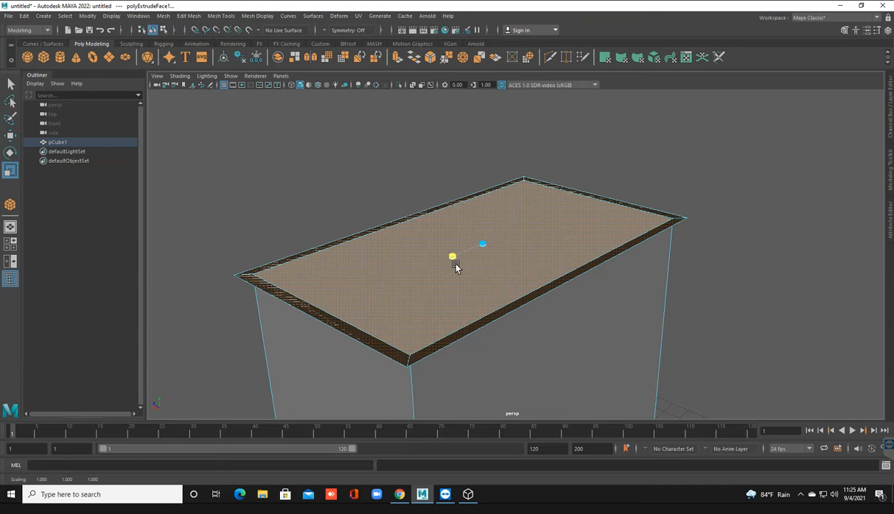
Extrude the rim's top face slightly upward to give the overhanging top a slab thickness.
alt+drag(470, 335, 452, 342)
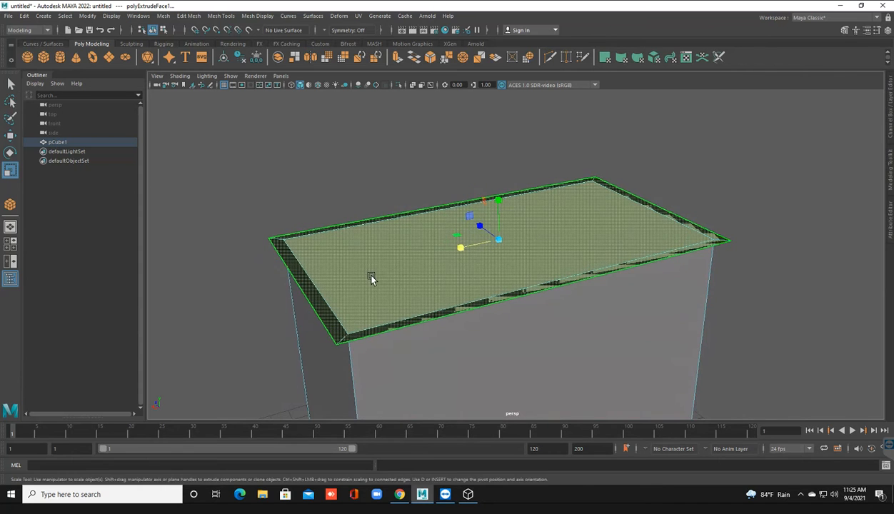
key(w)
drag(498, 207, 497, 195)
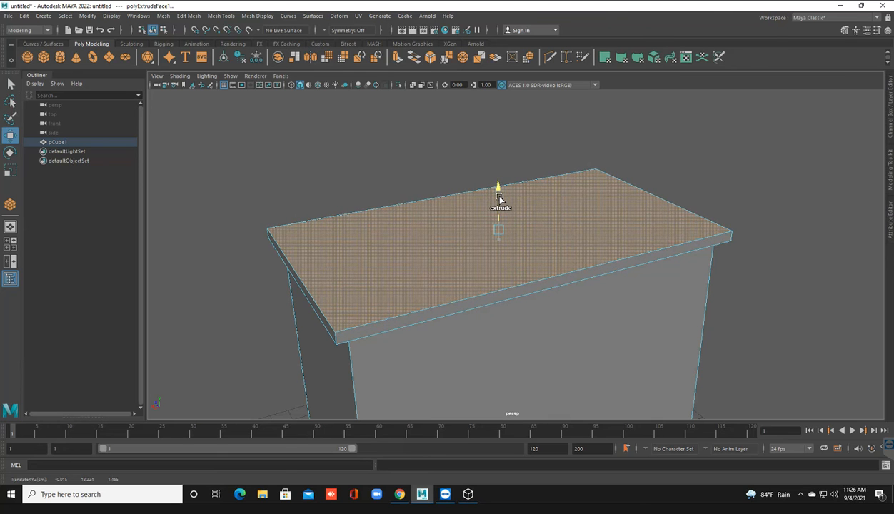
click(309, 198)
scroll(398, 266, down, 2)
alt+drag(397, 266, 429, 325)
Examine the reference chest's overhanging top edge from the side in 3D Viewer.
click(468, 494)
drag(305, 329, 257, 258)
scroll(263, 291, up, 5)
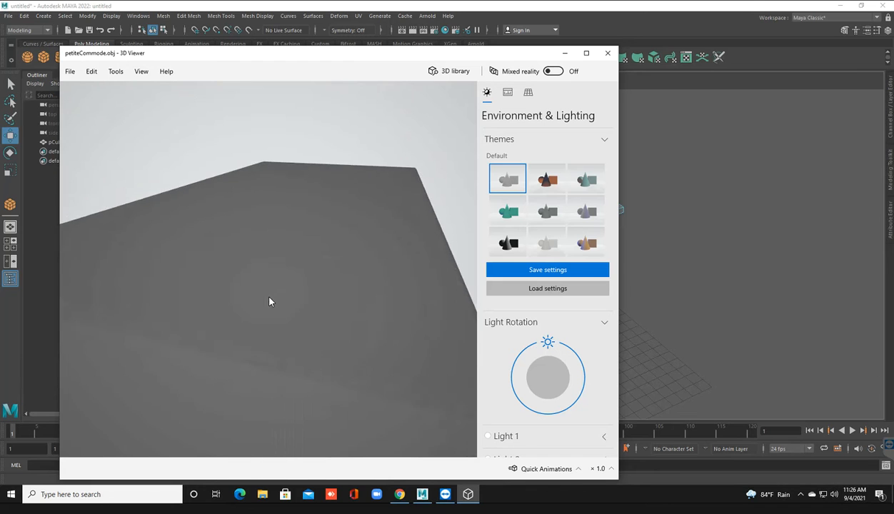
scroll(266, 295, down, 3)
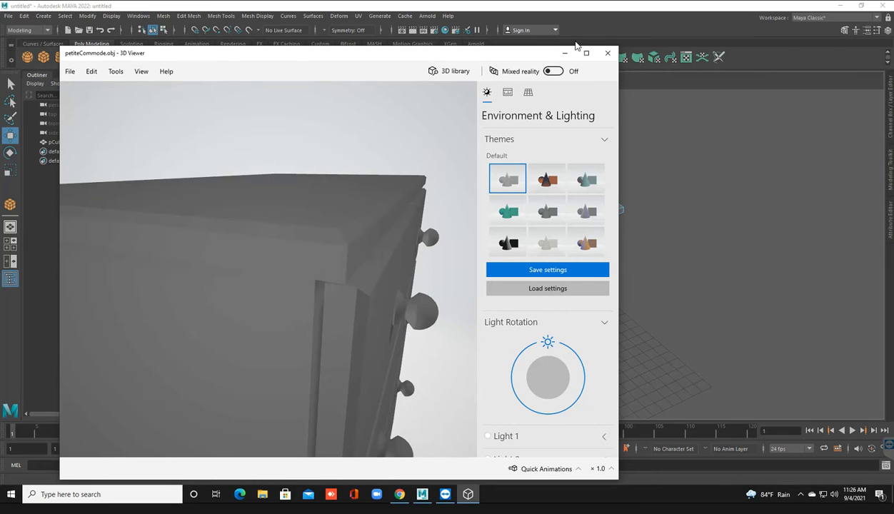
click(566, 53)
Extrude the slab's top face upward again and scale it slightly inward to form a sloped upper edge.
alt+drag(540, 241, 463, 213)
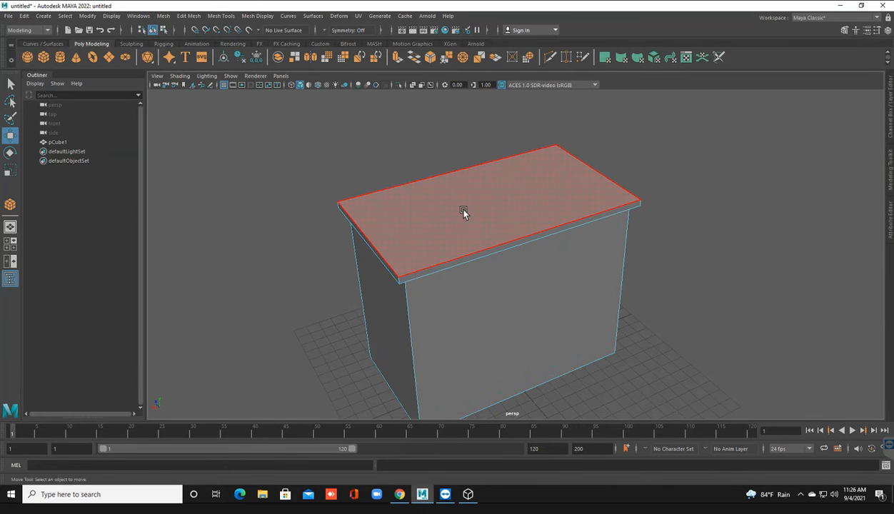
click(464, 211)
scroll(463, 254, up, 1)
alt+middle_drag(463, 254, 471, 279)
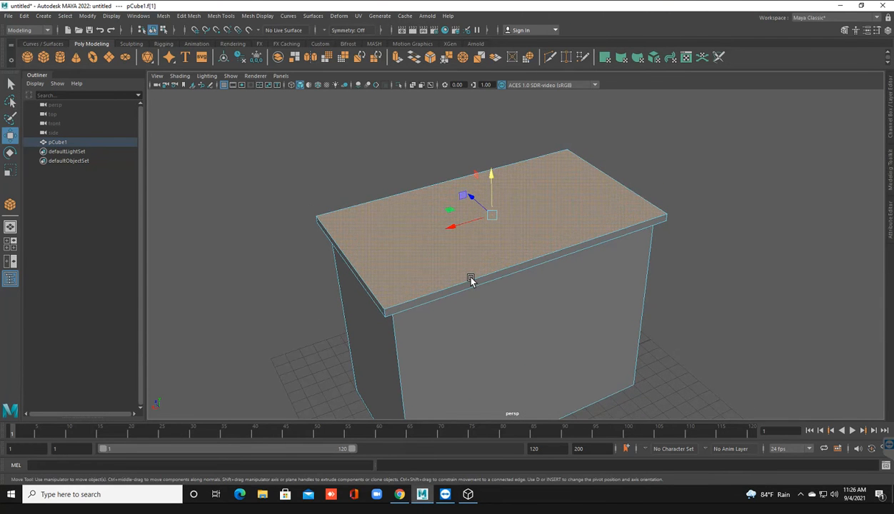
key(ctrl+e)
drag(492, 180, 494, 172)
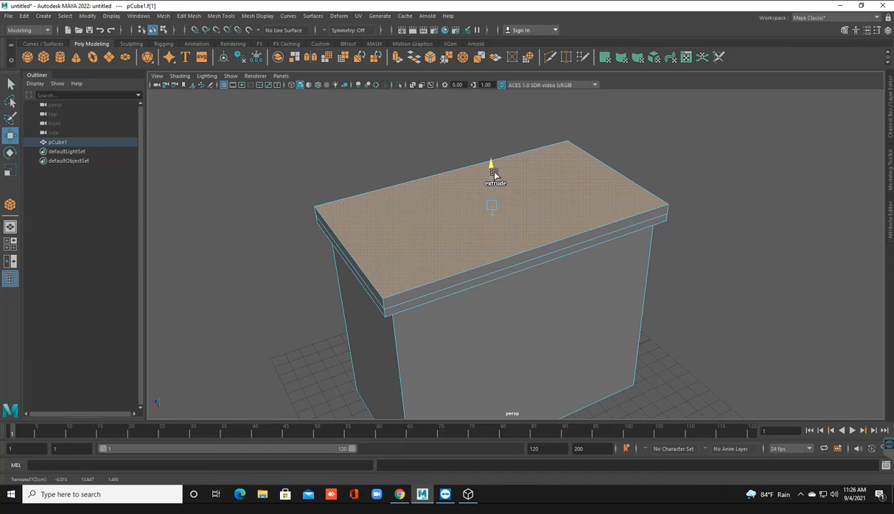
key(r)
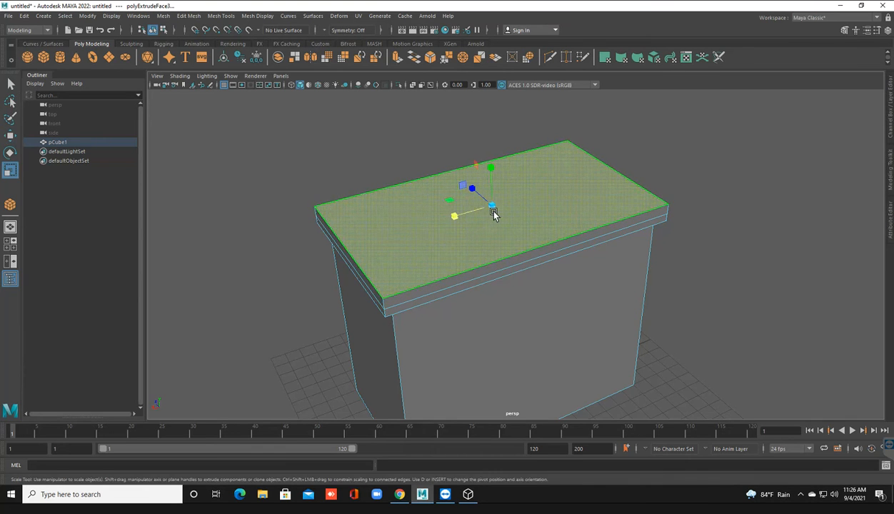
drag(495, 207, 489, 202)
key(ctrl+e)
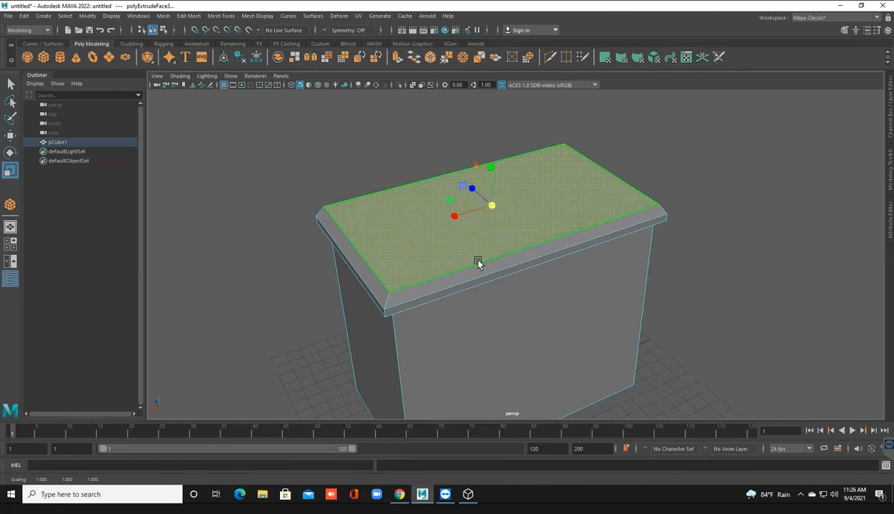
Lower the slab's top face slightly to make the sloped edge shallower, and return to object mode.
alt+drag(478, 262, 483, 244)
key(w)
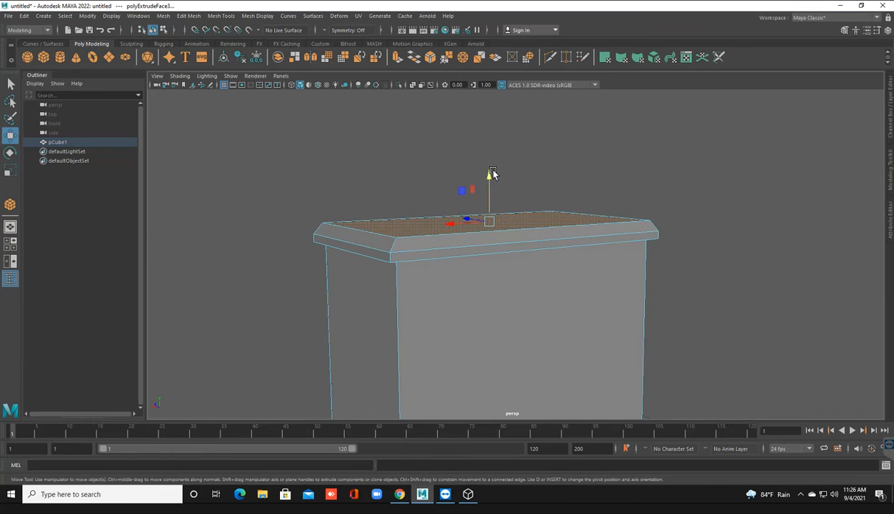
drag(489, 179, 489, 180)
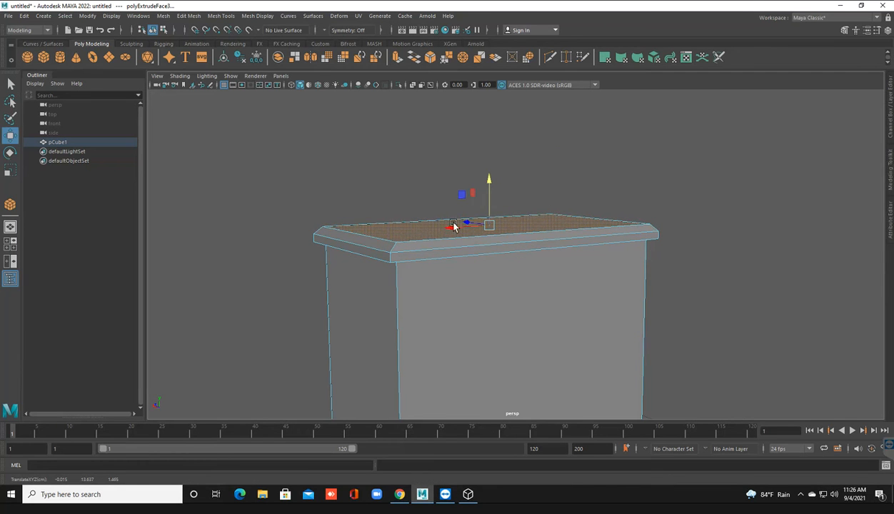
right_drag(440, 233, 569, 177)
click(569, 177)
scroll(448, 291, up, 2)
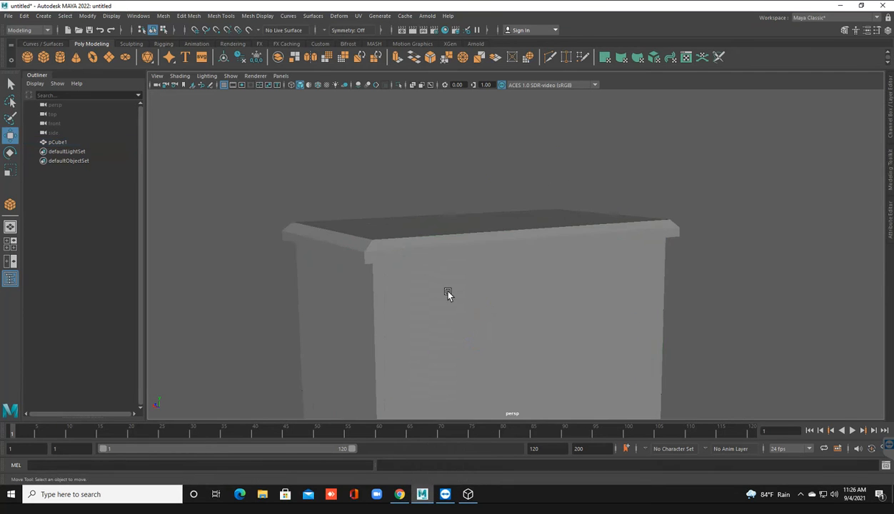
Detach the mesh along the edges where the chest body meets the overhanging top.
alt+drag(448, 293, 478, 296)
alt+drag(469, 298, 441, 254)
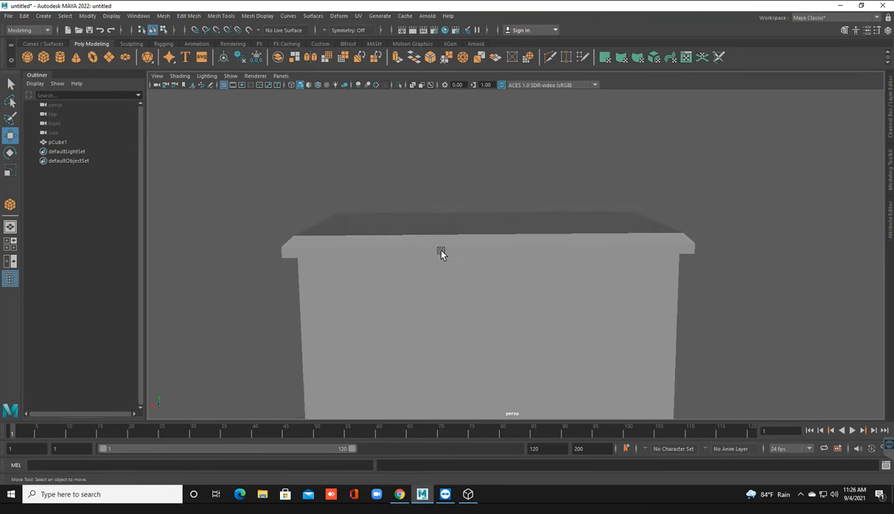
alt+drag(405, 295, 457, 314)
click(431, 314)
right_drag(398, 259, 394, 218)
alt+drag(386, 235, 527, 241)
click(378, 209)
click(195, 16)
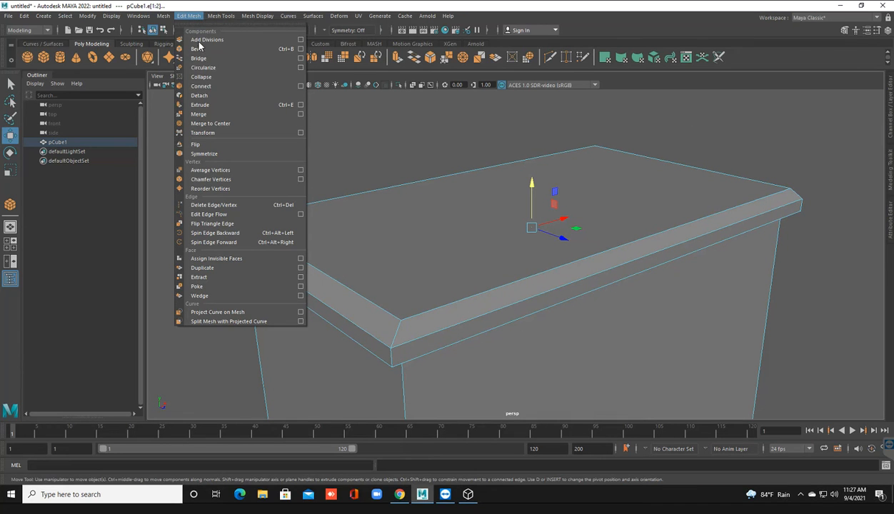
click(203, 98)
alt+drag(439, 245, 365, 213)
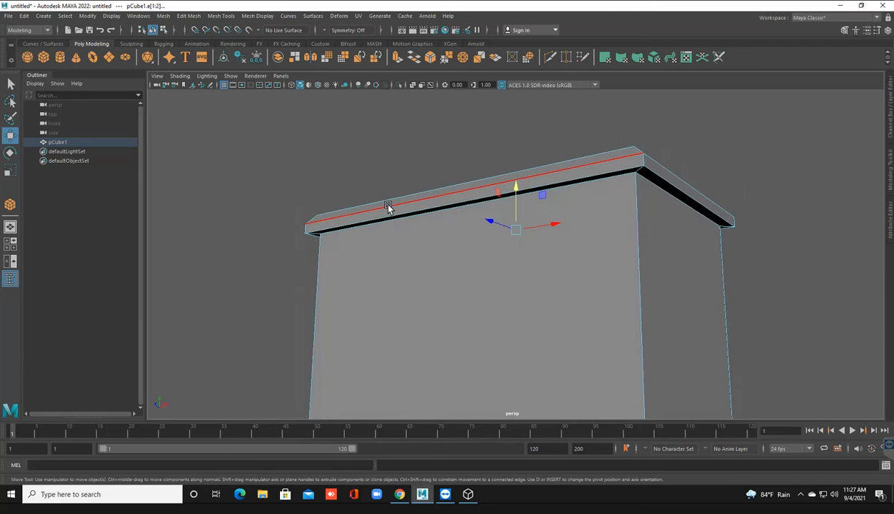
Separate the mesh into individual top and body objects, and select the body to check the split.
right_drag(380, 201, 443, 164)
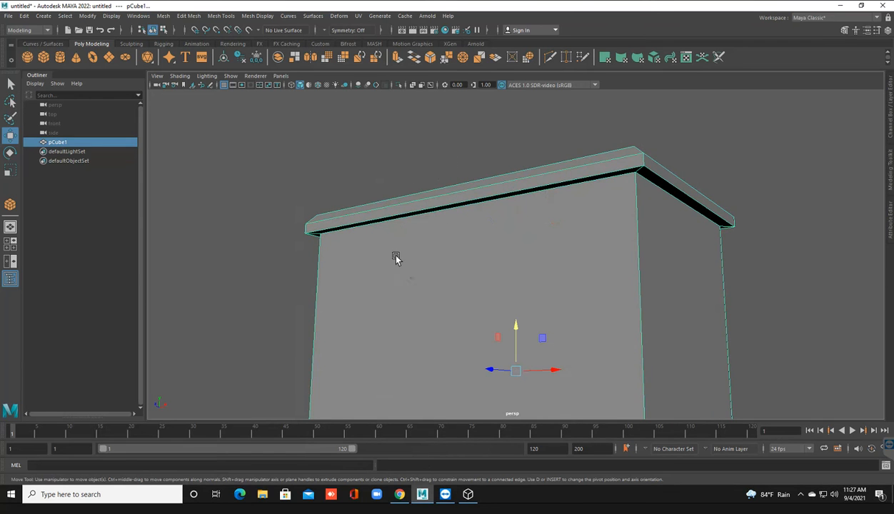
shift+click(378, 234)
click(377, 233)
click(163, 16)
click(178, 66)
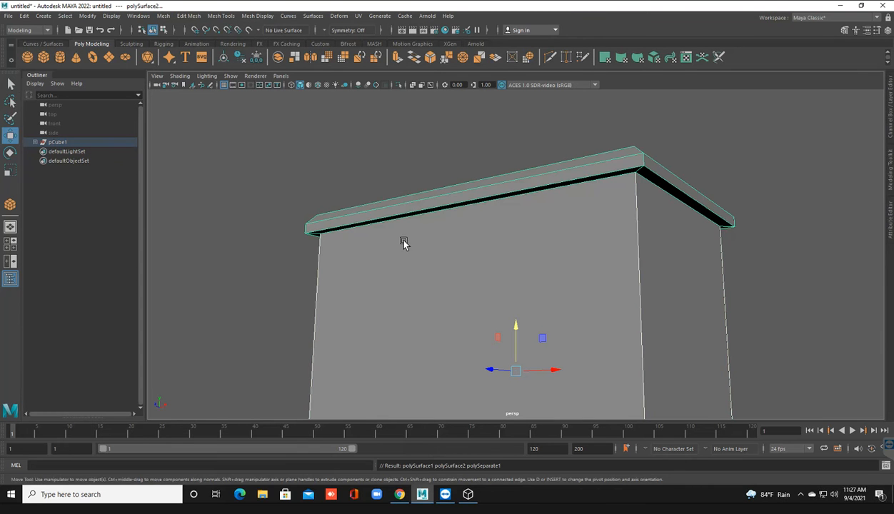
scroll(404, 243, down, 4)
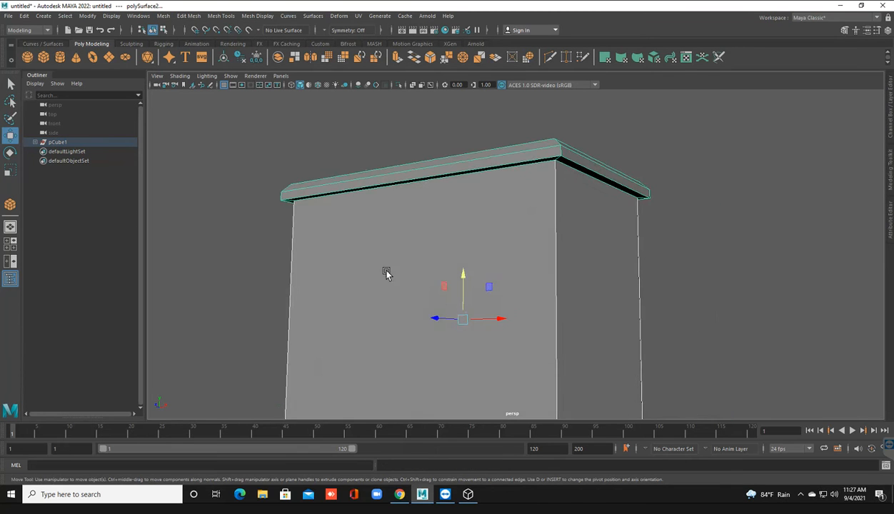
scroll(385, 274, down, 2)
alt+drag(375, 293, 346, 279)
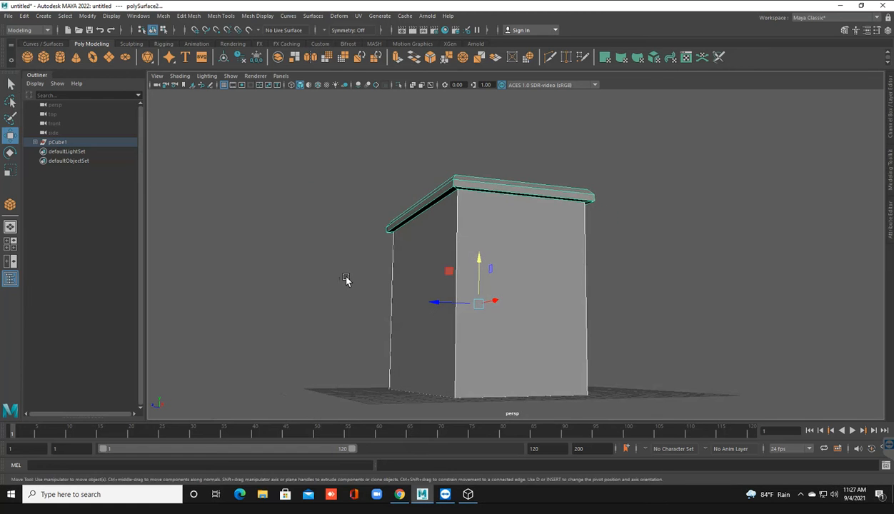
click(345, 279)
click(433, 285)
alt+drag(442, 313, 450, 236)
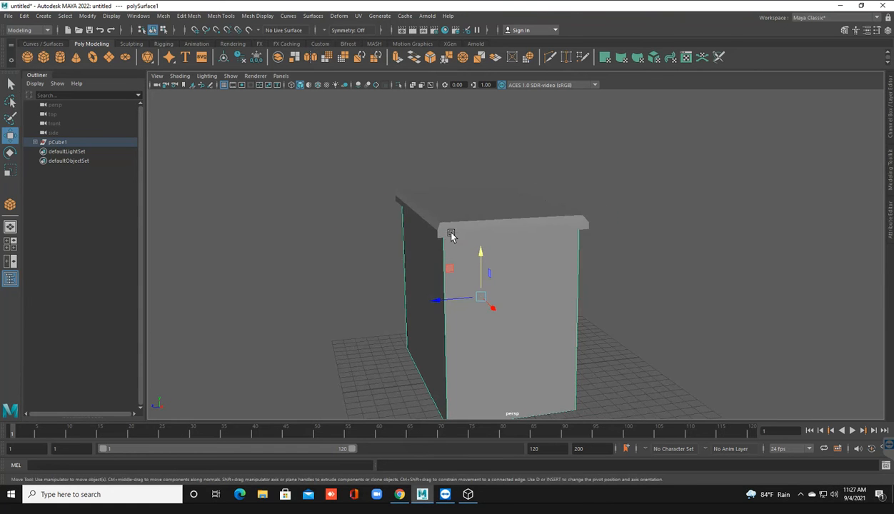
Lower the upper face of the separated top slightly and return to object mode.
click(451, 222)
scroll(451, 223, up, 2)
right_click(449, 196)
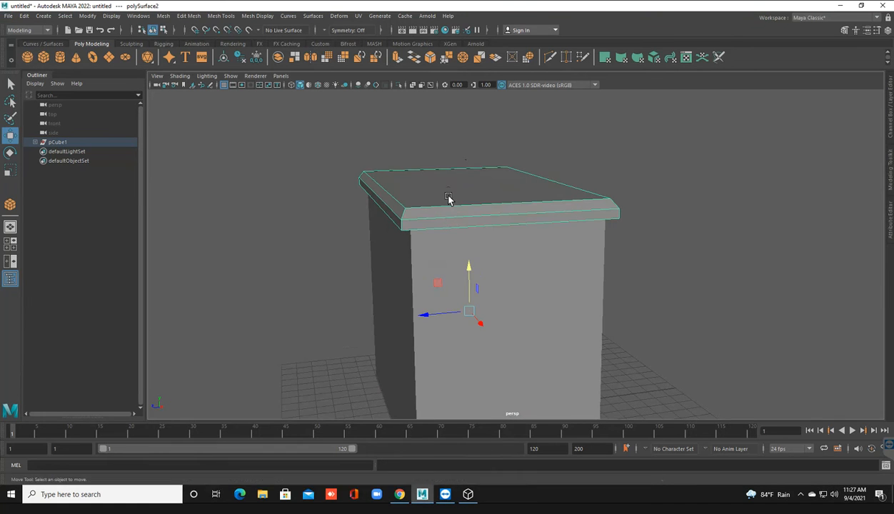
click(450, 182)
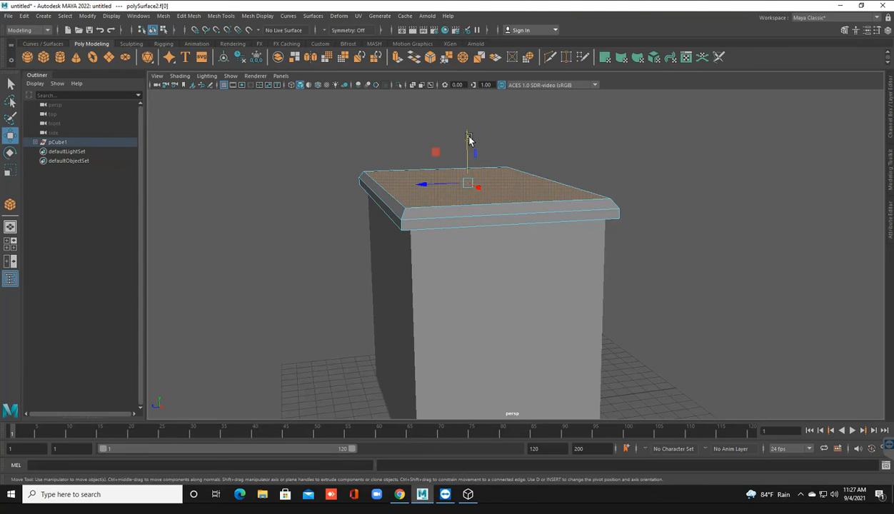
drag(468, 140, 468, 142)
right_drag(438, 169, 493, 146)
click(506, 135)
Duplicate the top piece and move the copy down about 10.28 units to the lower part of the body.
alt+drag(425, 245, 452, 209)
click(461, 217)
shift+drag(481, 259, 481, 390)
alt+drag(467, 278, 469, 195)
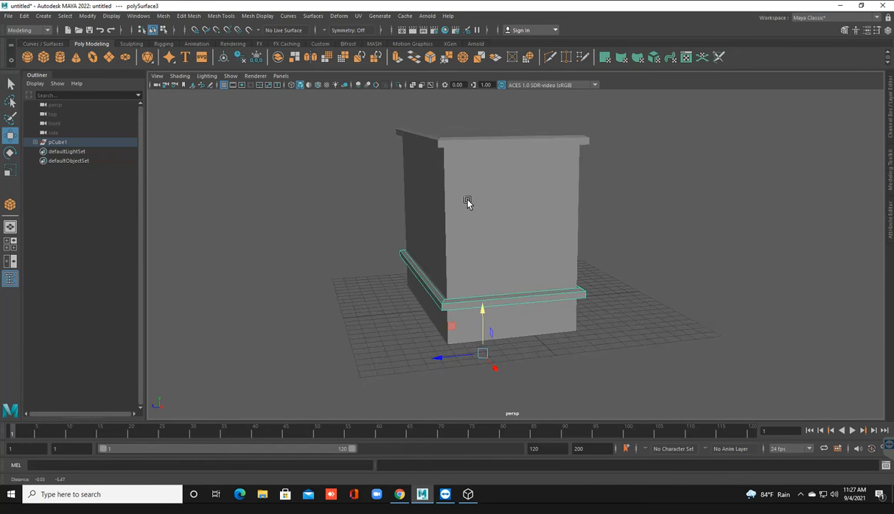
key(e)
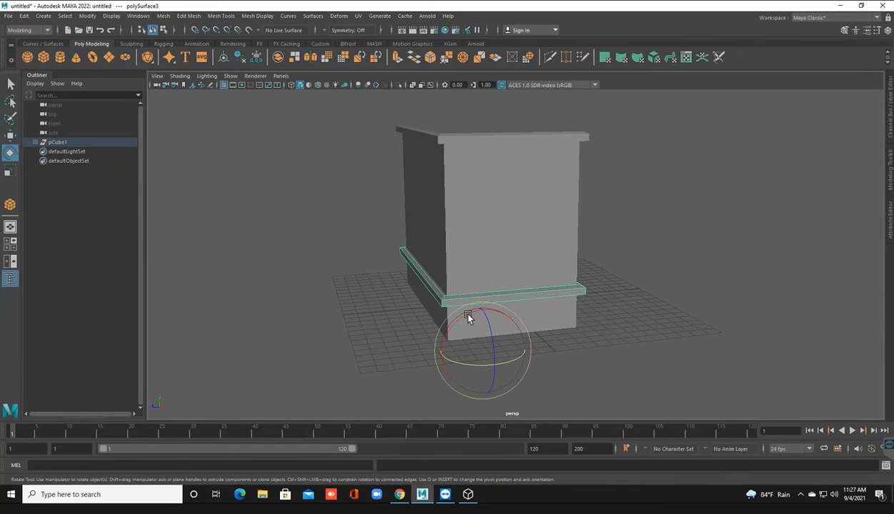
drag(468, 317, 374, 303)
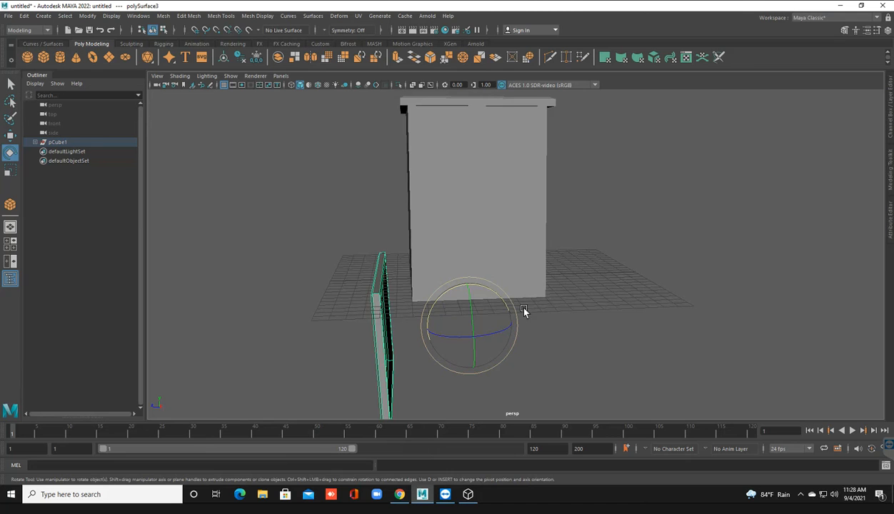
key(ctrl+z)
Center the pivot of the copied piece and flip it upside down by setting its Rotate X to 180.
click(225, 60)
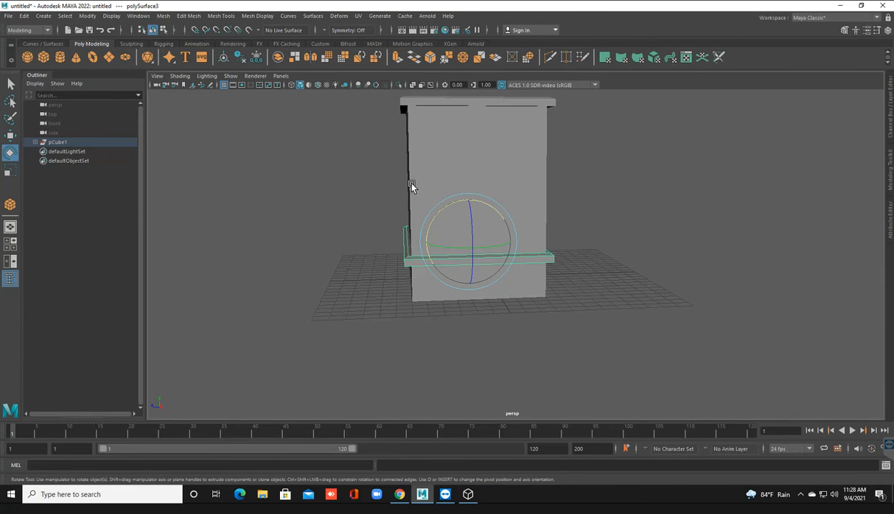
mouse_move(451, 202)
mouse_down()
mouse_move(441, 218)
mouse_move(449, 261)
mouse_move(500, 300)
mouse_up()
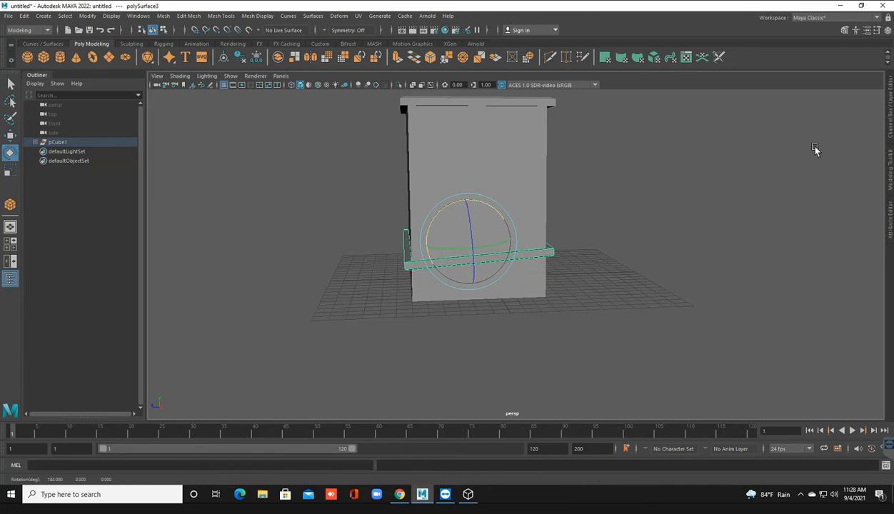
click(890, 123)
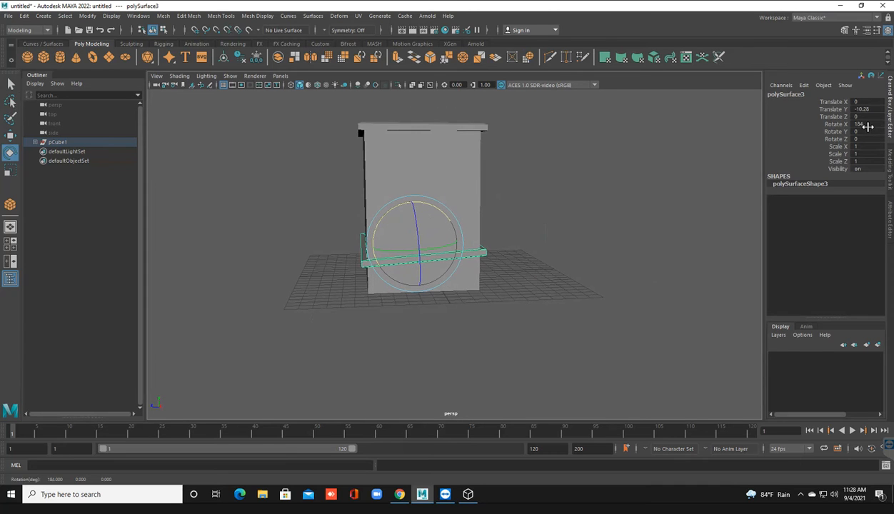
double_click(866, 125)
key(Return)
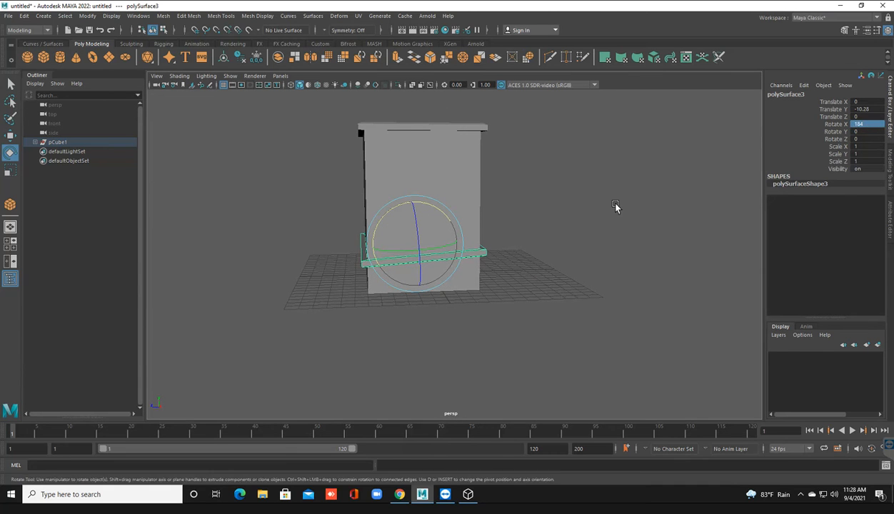
scroll(575, 264, up, 2)
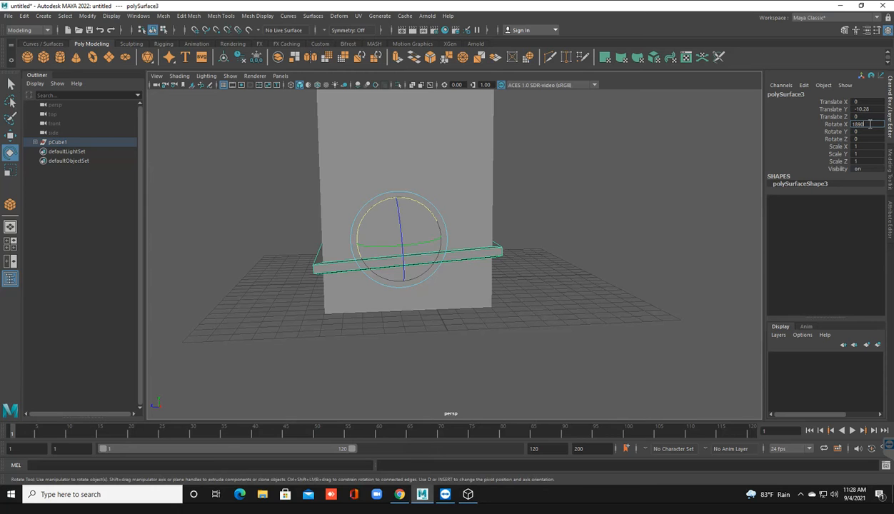
key(Return)
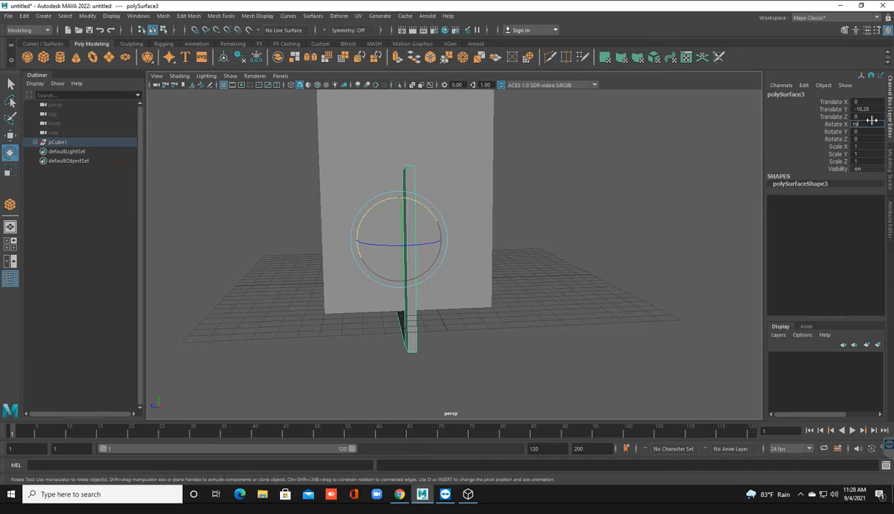
text(180)
key(Return)
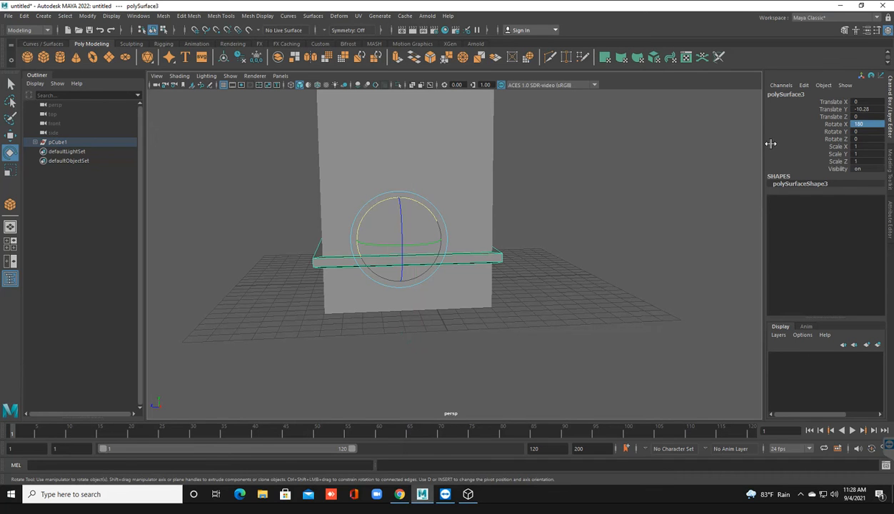
Move the flipped copy down to the bottom of the body to form the base plate.
key(w)
drag(398, 194, 398, 241)
click(528, 249)
alt+drag(515, 243, 430, 295)
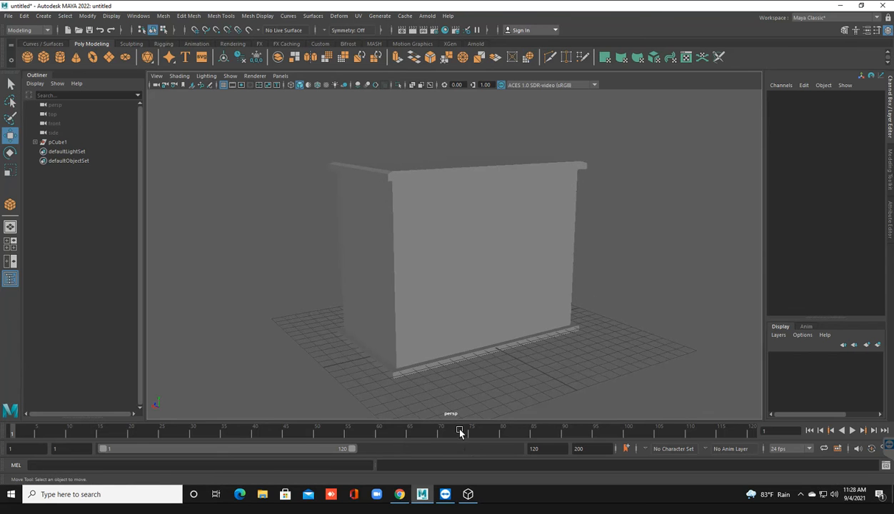
Examine the reference chest's side, drawer fronts and feet in 3D Viewer.
click(467, 494)
double_click(331, 281)
mouse_move(327, 273)
mouse_down()
mouse_move(329, 265)
mouse_move(327, 276)
mouse_up()
scroll(322, 272, up, 3)
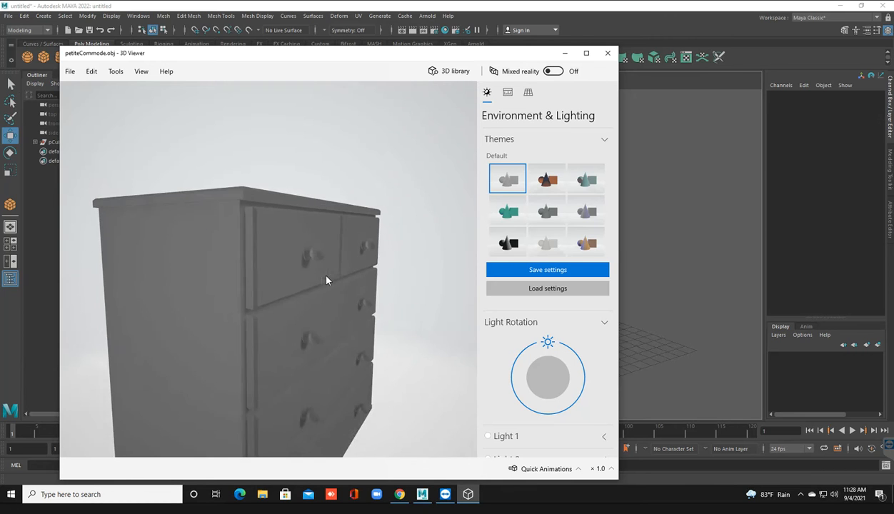
scroll(325, 277, up, 2)
scroll(315, 289, down, 5)
drag(268, 316, 247, 288)
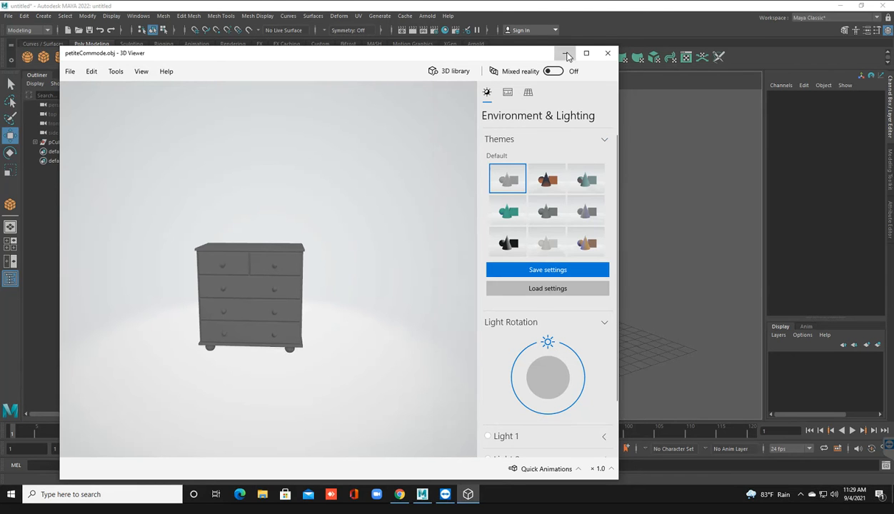
Switch back to Maya and create a polygon box about 15.26 wide, 1.93 high and 14.1 deep at the front of the body.
click(568, 53)
scroll(471, 271, down, 3)
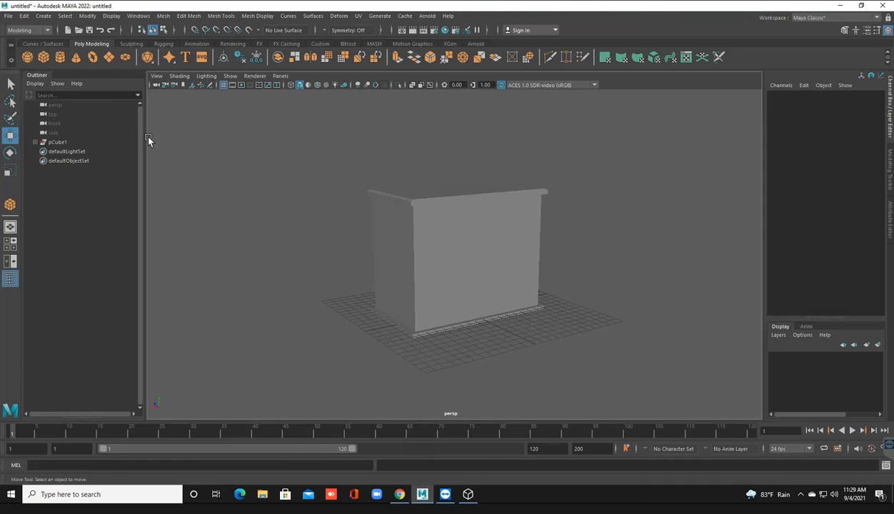
alt+drag(590, 289, 558, 328)
drag(397, 331, 547, 436)
drag(539, 376, 443, 359)
drag(409, 324, 462, 320)
drag(435, 291, 435, 274)
alt+drag(477, 324, 491, 311)
key(4)
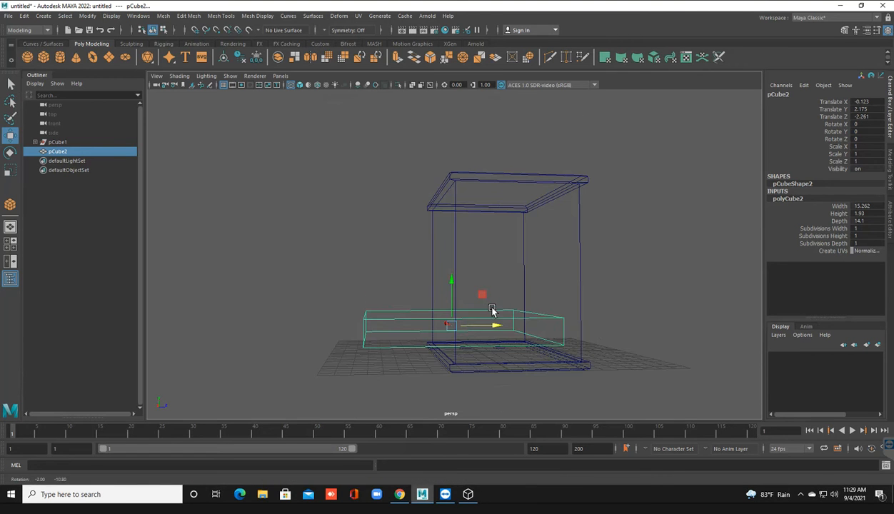
Position the box just above the base plate and partly inside the body, at Translate Y about 1.53 and Translate Z about -1.42.
drag(452, 286, 452, 291)
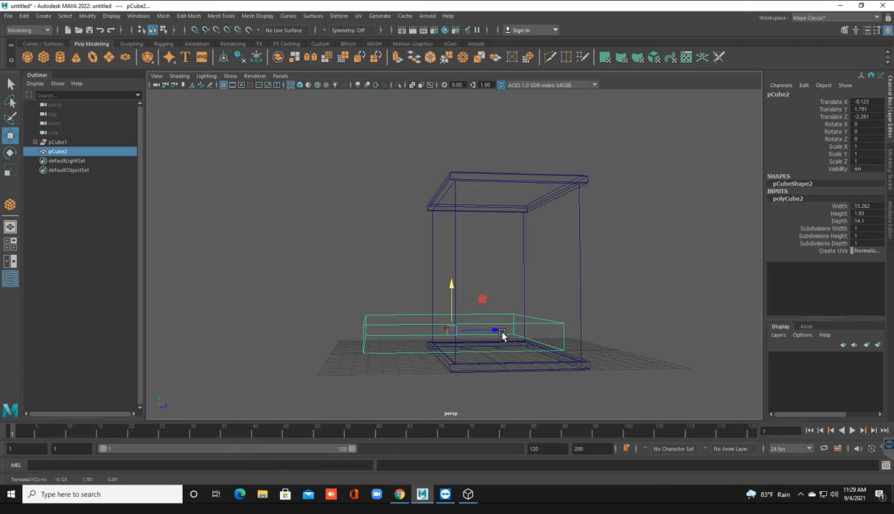
scroll(491, 322, up, 4)
alt+middle_drag(496, 356, 485, 296)
drag(437, 256, 438, 260)
drag(488, 305, 491, 312)
alt+drag(601, 383, 568, 378)
drag(476, 315, 483, 316)
alt+drag(498, 356, 546, 361)
scroll(560, 368, down, 4)
scroll(421, 343, up, 5)
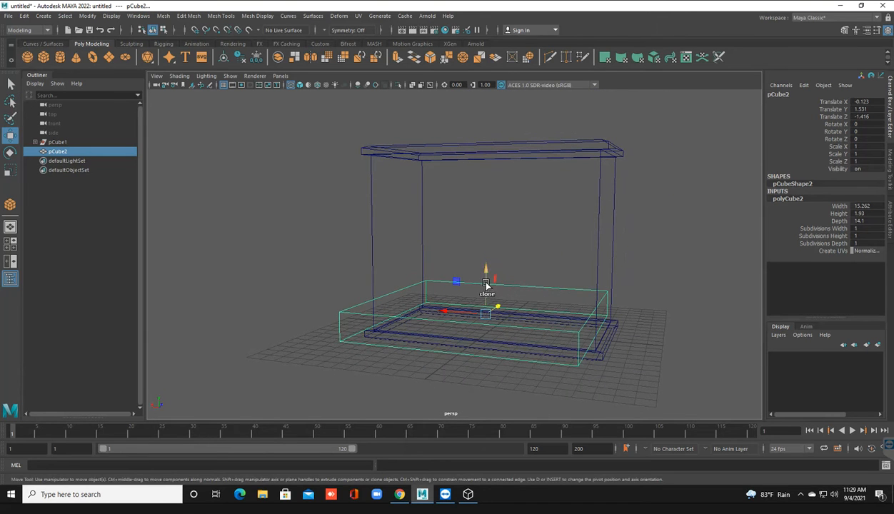
Duplicate the drawer box upward three times to make a stack of four, with the highest copy at Translate Y about 10.35.
shift+drag(485, 273, 485, 169)
mouse_move(464, 278)
alt+mouse_down()
mouse_move(501, 312)
mouse_move(470, 262)
alt+mouse_up()
key(5)
scroll(484, 282, up, 3)
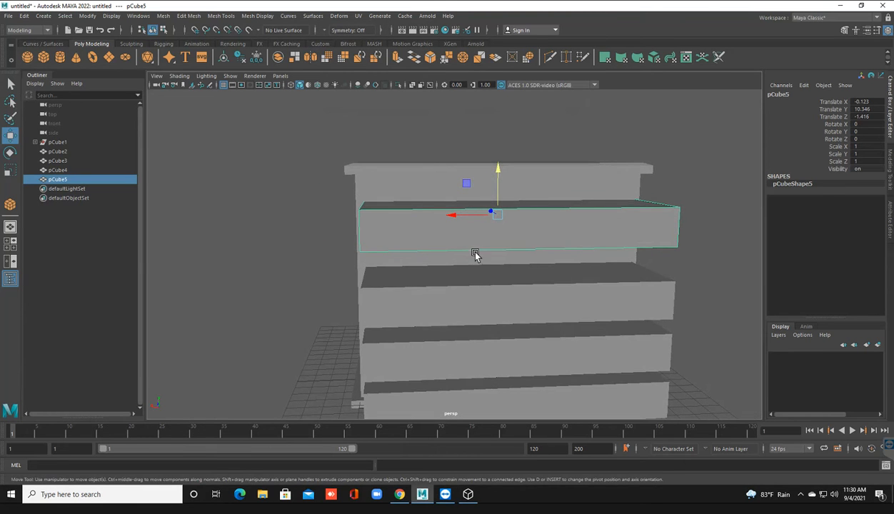
Narrow the top drawer box to a Scale X of about 0.317, move it to one side and place a duplicate on the other side.
key(r)
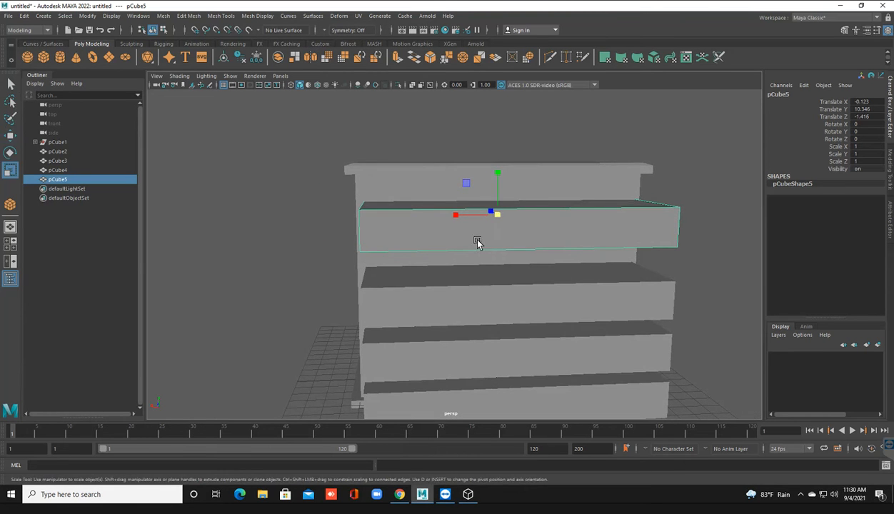
mouse_move(455, 216)
mouse_down()
mouse_move(492, 215)
mouse_move(399, 219)
mouse_move(527, 221)
mouse_up()
key(w)
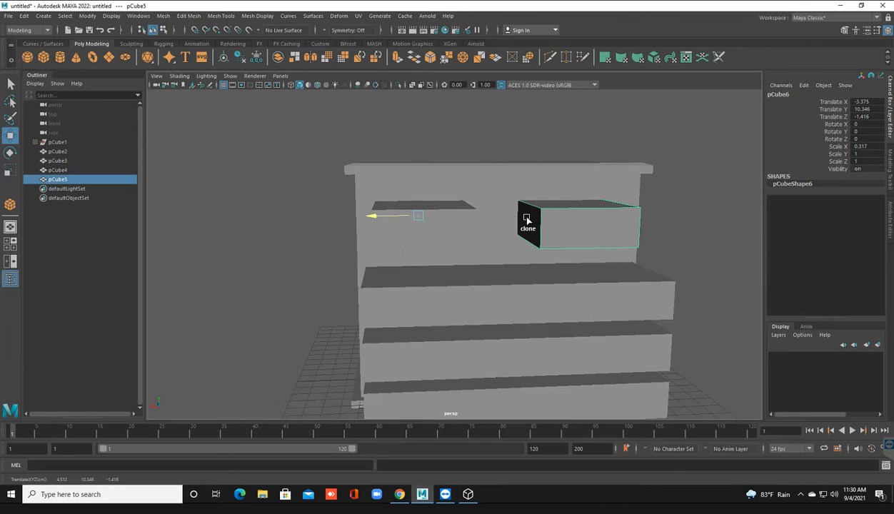
mouse_move(505, 258)
alt+mouse_down()
mouse_move(507, 226)
mouse_move(524, 221)
alt+mouse_up()
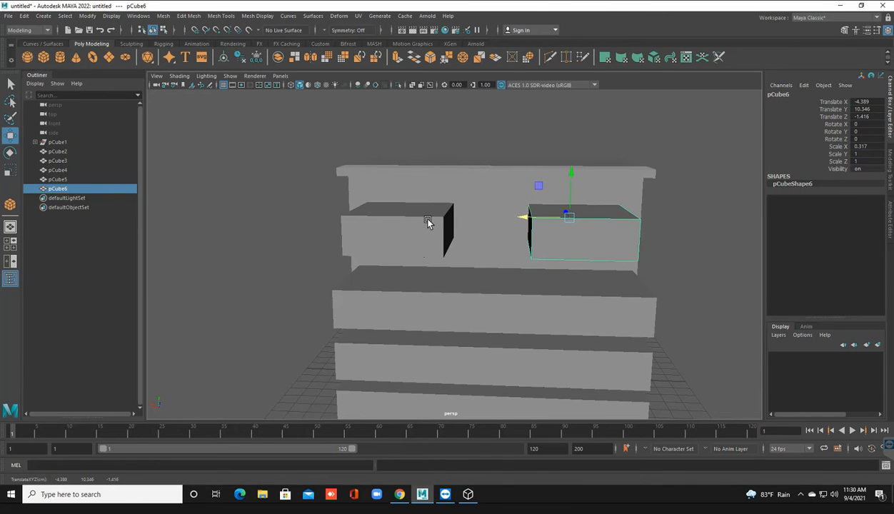
Widen the first top drawer box to a Scale X of about 0.44 and move it to Translate X about 4.17.
click(447, 253)
alt+drag(447, 252, 453, 256)
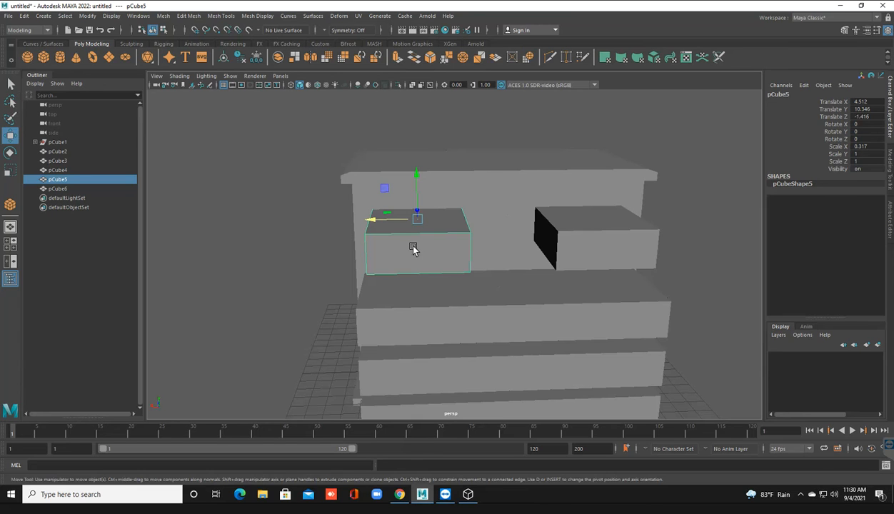
key(r)
mouse_move(387, 223)
mouse_down()
mouse_move(371, 224)
mouse_move(378, 225)
mouse_up()
key(w)
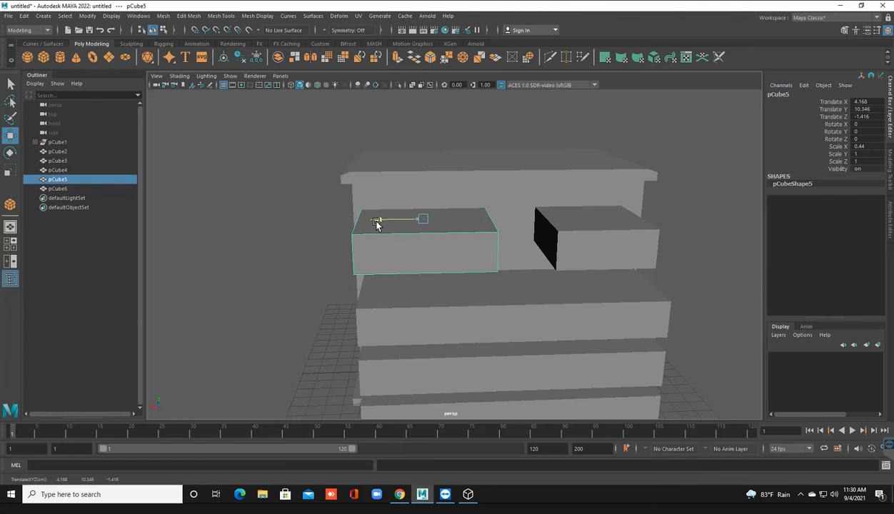
mouse_move(385, 269)
alt+mouse_down()
mouse_move(407, 280)
mouse_move(412, 263)
mouse_move(402, 274)
alt+mouse_up()
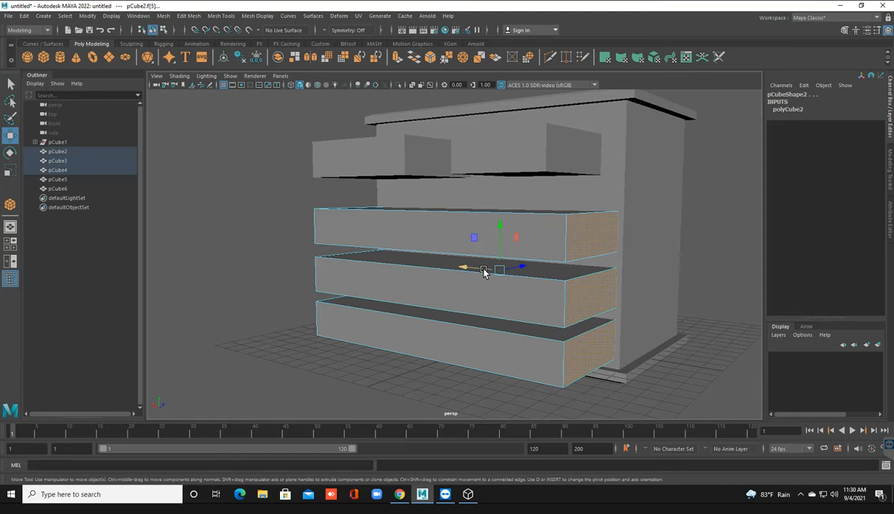
Shift the selected side faces of the three wide drawer boxes slightly inward and return the boxes to object mode.
drag(483, 272, 479, 272)
right_drag(473, 238, 586, 167)
right_drag(535, 290, 634, 198)
right_drag(513, 275, 627, 170)
right_drag(516, 249, 622, 136)
click(293, 321)
alt+drag(450, 298, 535, 355)
Replace the narrower top drawer box with a duplicate of the wider one, moved to Translate X about -3.69.
click(544, 228)
key(Delete)
click(429, 227)
mouse_move(411, 220)
shift+mouse_down()
mouse_move(540, 218)
mouse_move(521, 216)
shift+mouse_up()
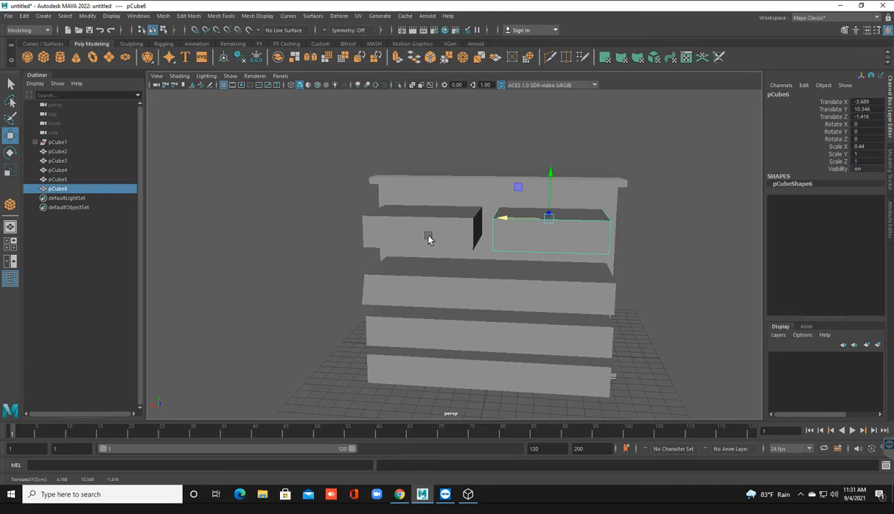
alt+drag(383, 290, 421, 248)
Move the inner side face of the first top drawer box slightly toward the neighbouring box and return to object mode.
click(427, 270)
right_click(421, 250)
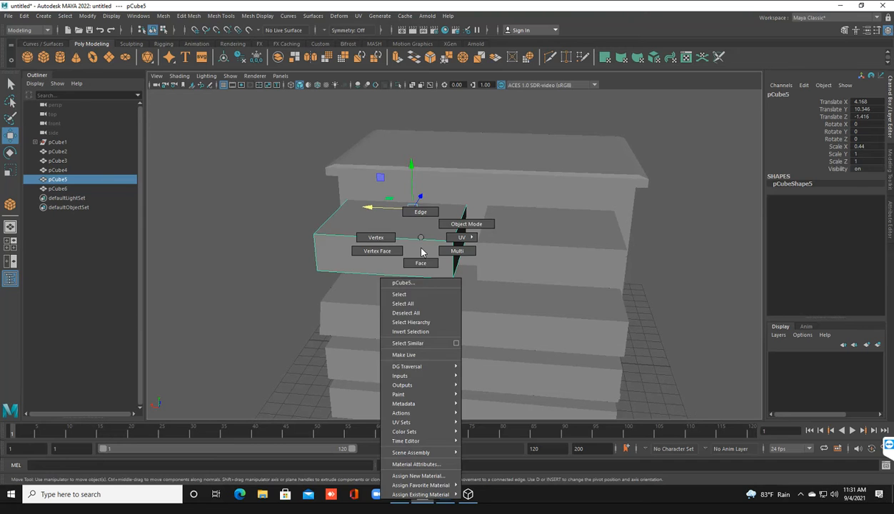
click(420, 262)
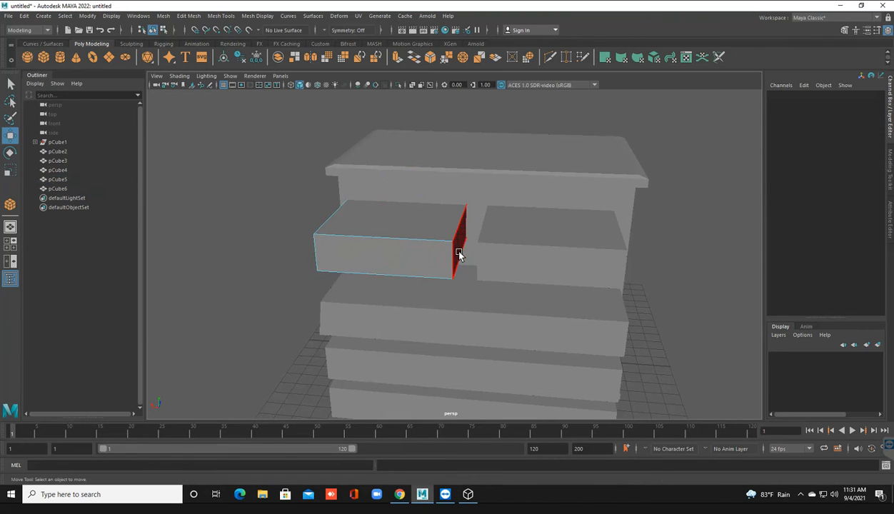
click(460, 255)
drag(425, 210, 431, 211)
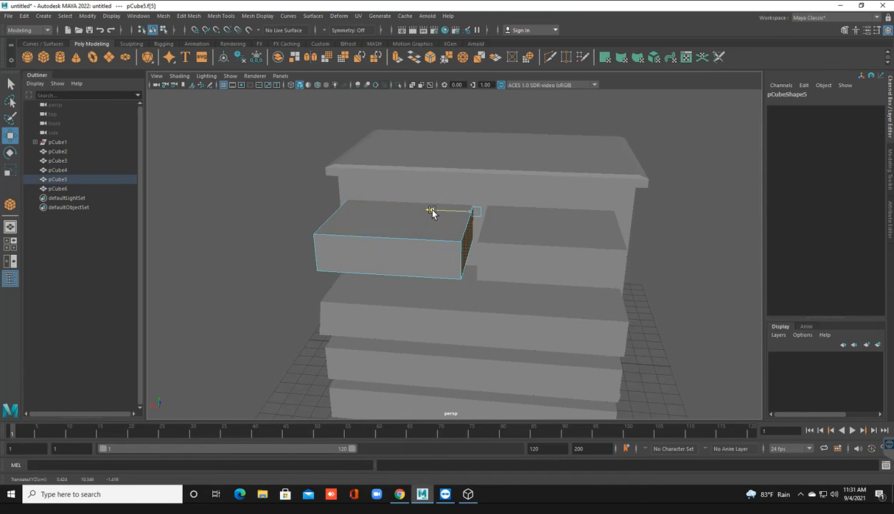
alt+drag(447, 261, 447, 261)
right_click(442, 233)
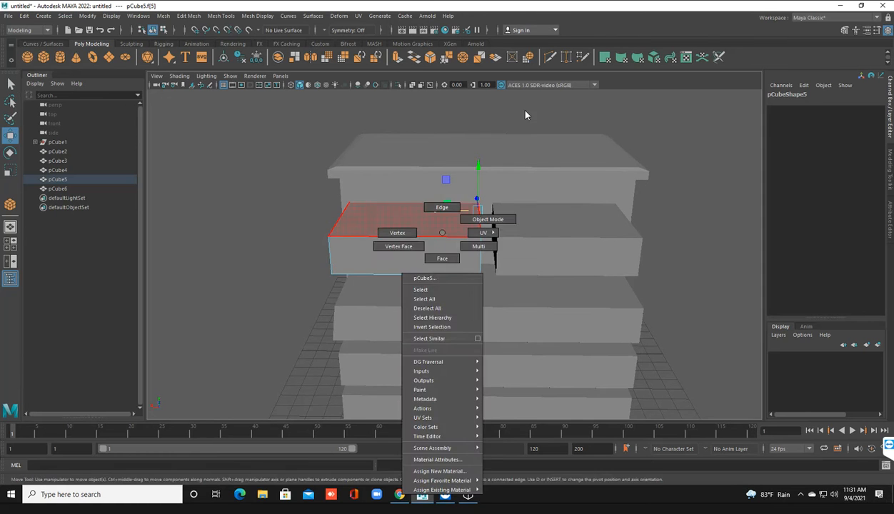
right_drag(526, 115, 524, 125)
right_drag(445, 230, 548, 127)
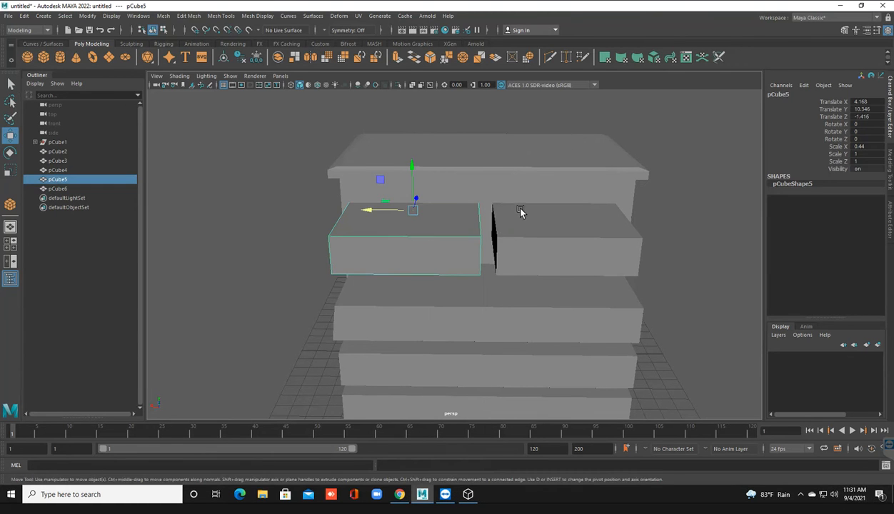
Delete the second top drawer box and replace it with a duplicate of the adjusted one at Translate X about -3.73.
click(508, 204)
click(443, 230)
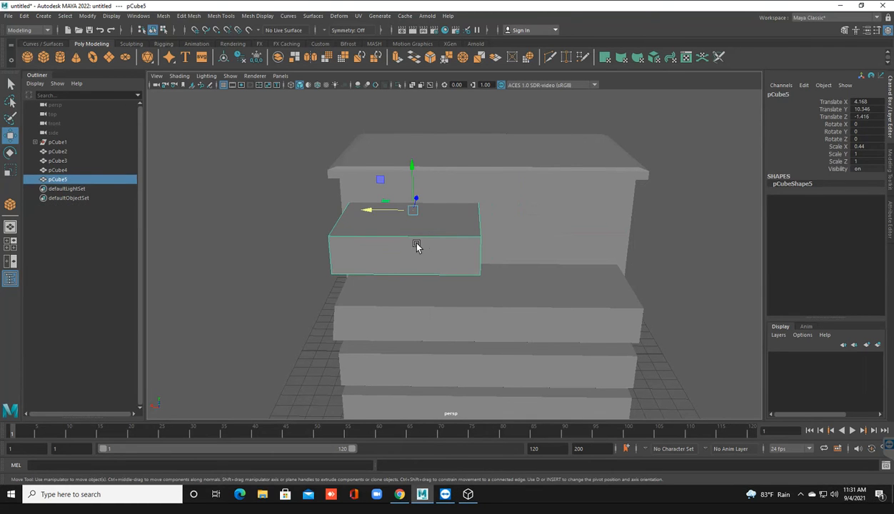
mouse_move(367, 210)
shift+mouse_down()
mouse_move(505, 207)
mouse_move(495, 208)
shift+mouse_up()
alt+drag(489, 262, 486, 266)
alt+drag(495, 217, 503, 211)
Duplicate all five drawer boxes together and move the copies out in front of the body to Translate Z about -23.5.
mouse_move(491, 247)
alt+mouse_down()
mouse_move(470, 245)
mouse_move(554, 249)
mouse_move(529, 275)
mouse_move(559, 272)
mouse_move(518, 305)
alt+mouse_up()
scroll(550, 261, down, 3)
key(4)
alt+drag(455, 324, 412, 243)
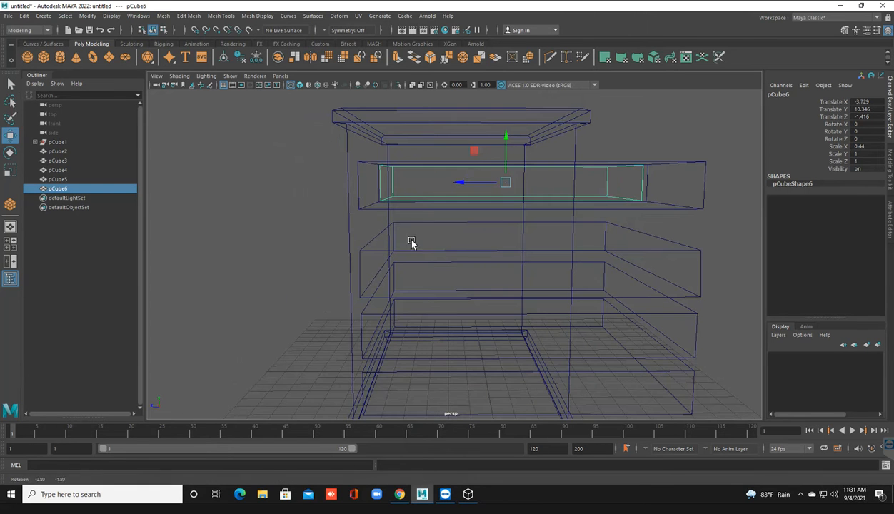
alt+drag(446, 215, 503, 269)
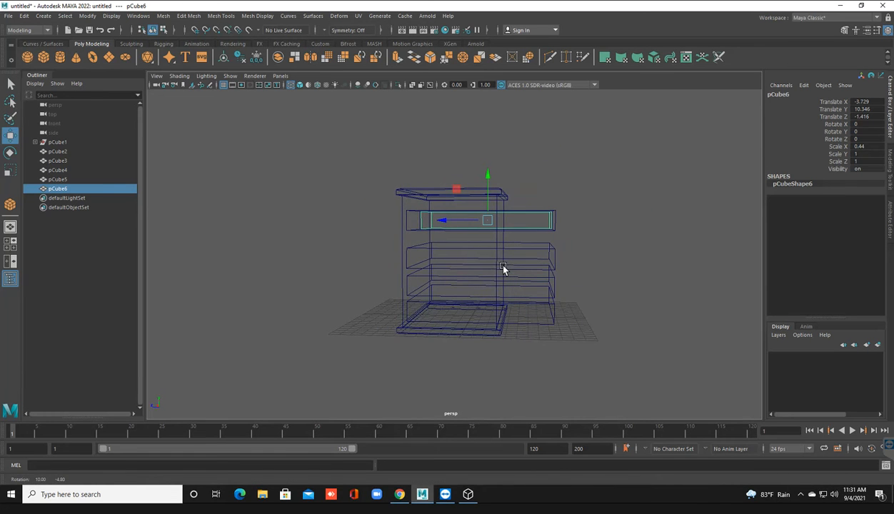
drag(599, 316, 559, 335)
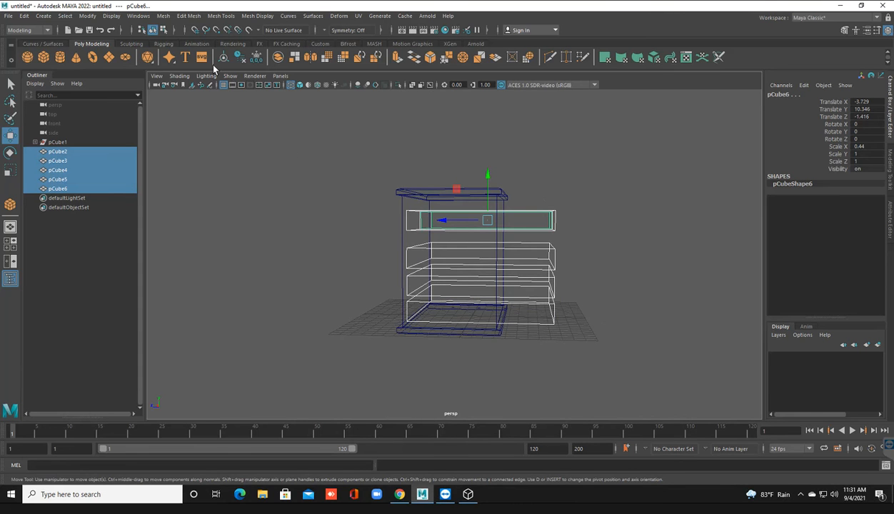
shift+drag(461, 221, 664, 221)
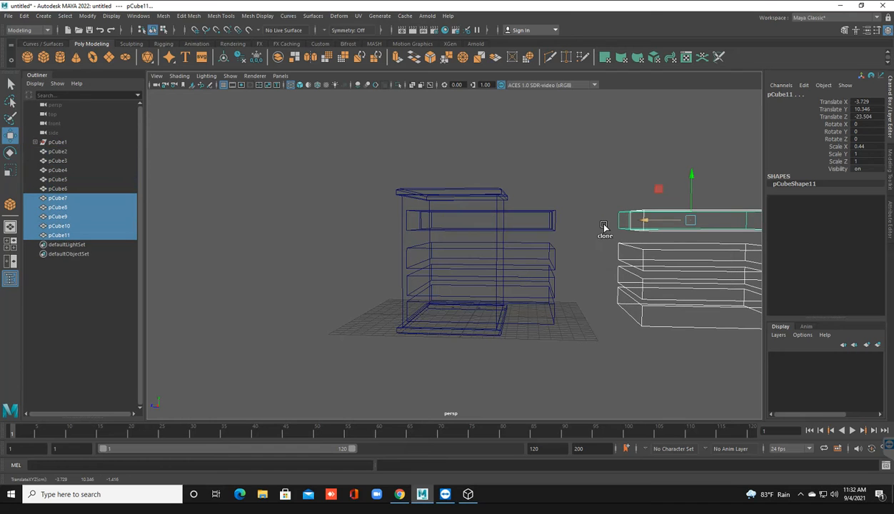
Combine the five original drawer boxes inside the body into a single mesh.
drag(522, 183, 580, 367)
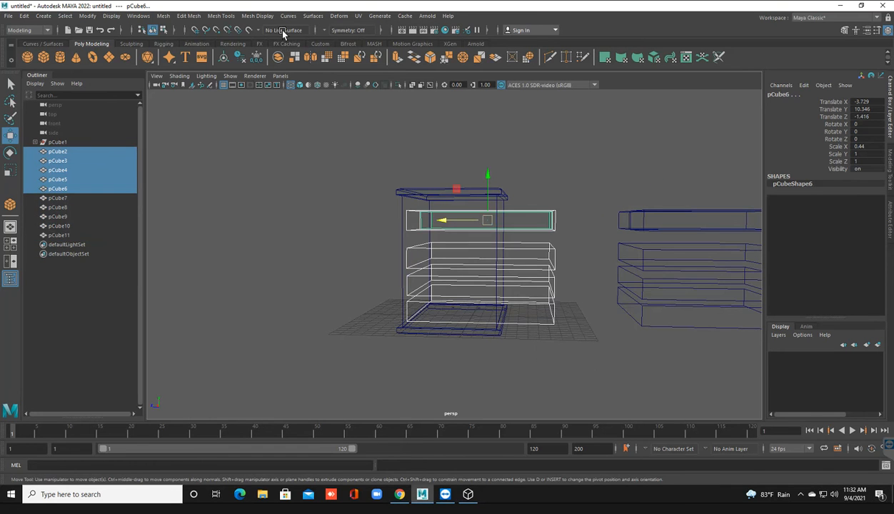
click(163, 15)
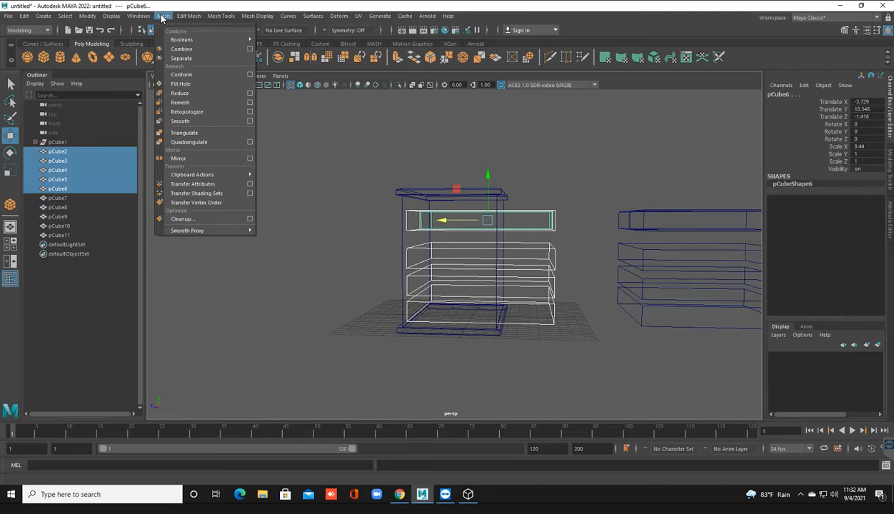
click(180, 49)
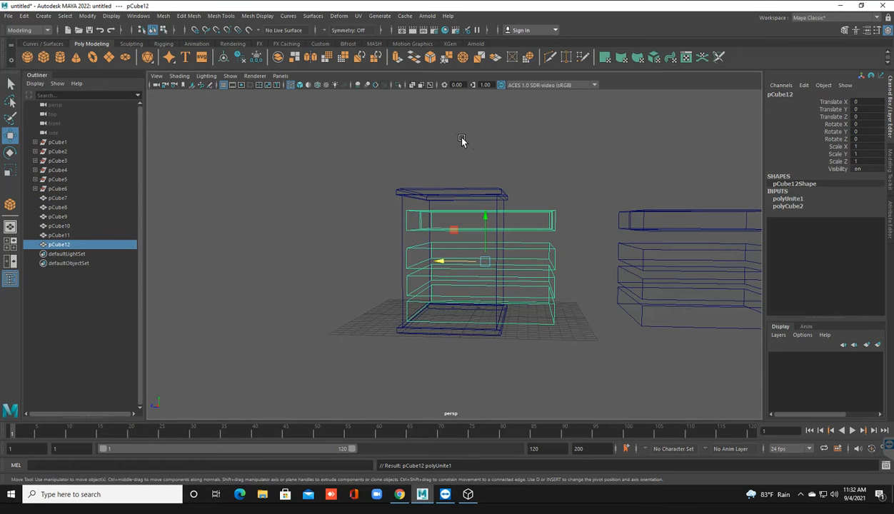
key(5)
mouse_move(498, 233)
alt+mouse_down()
mouse_move(495, 255)
mouse_move(453, 249)
mouse_move(443, 257)
alt+mouse_up()
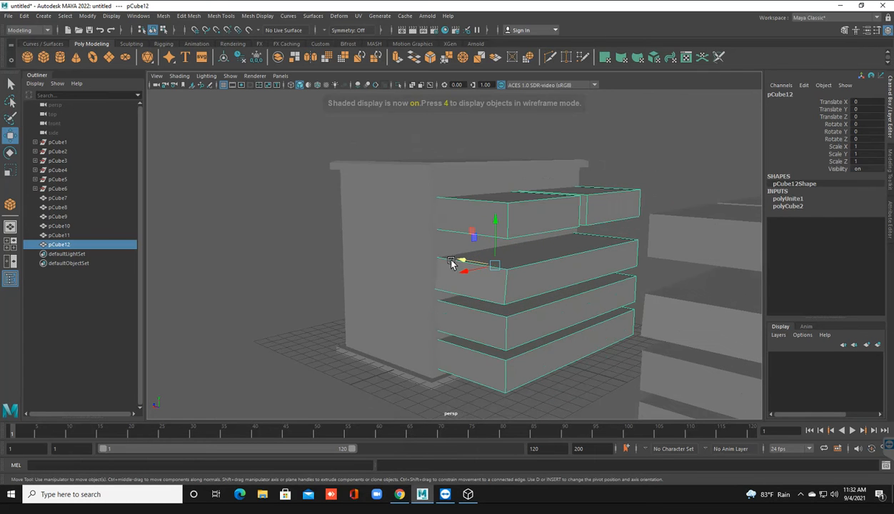
Subtract the combined drawer boxes from the chest body with a Boolean Difference to cut the drawer openings.
click(385, 241)
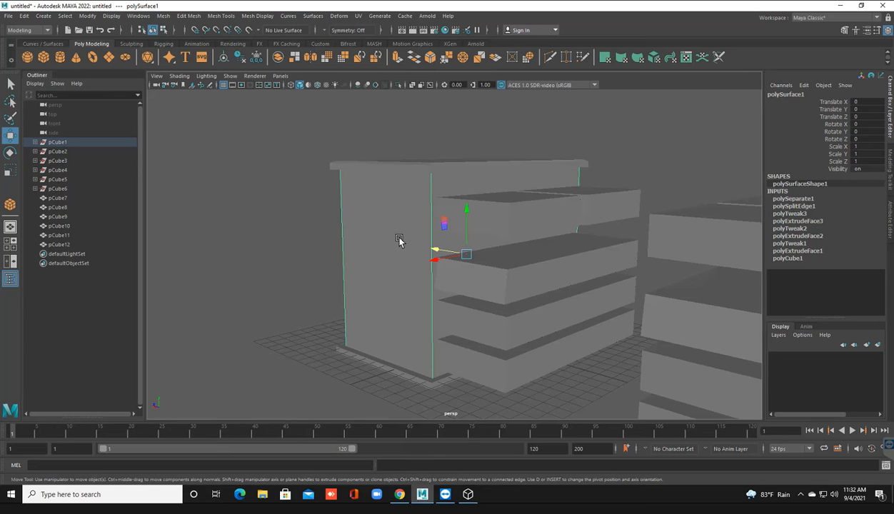
click(482, 282)
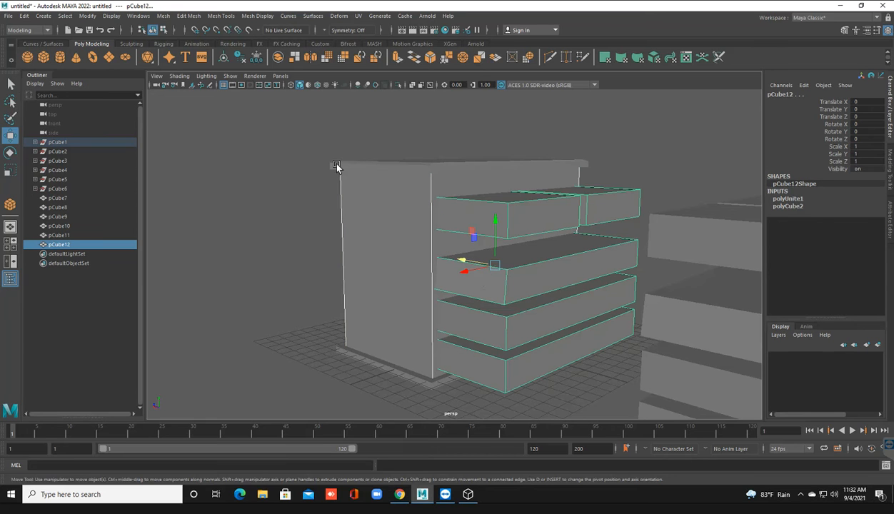
click(163, 16)
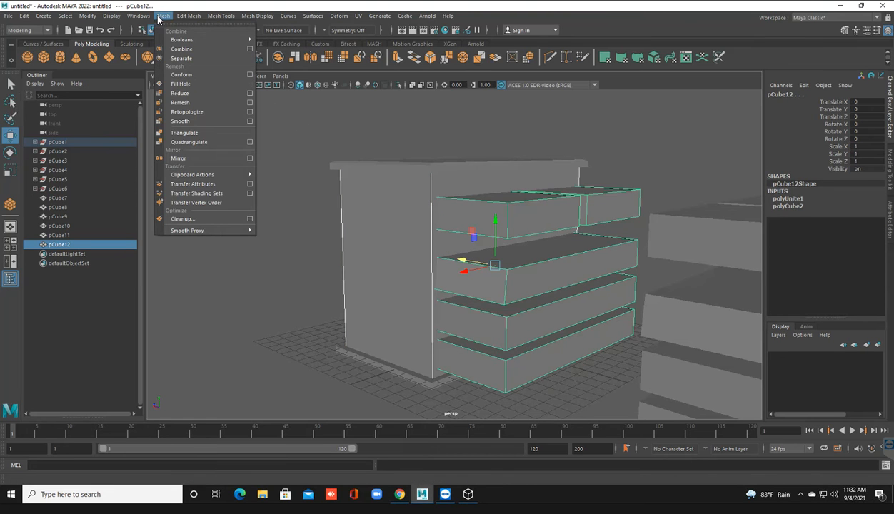
mouse_move(197, 42)
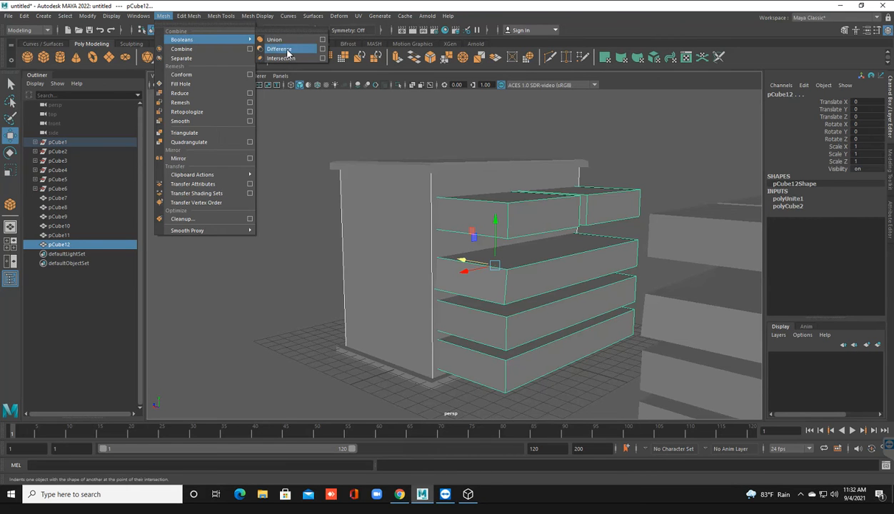
click(279, 49)
alt+drag(471, 219, 379, 213)
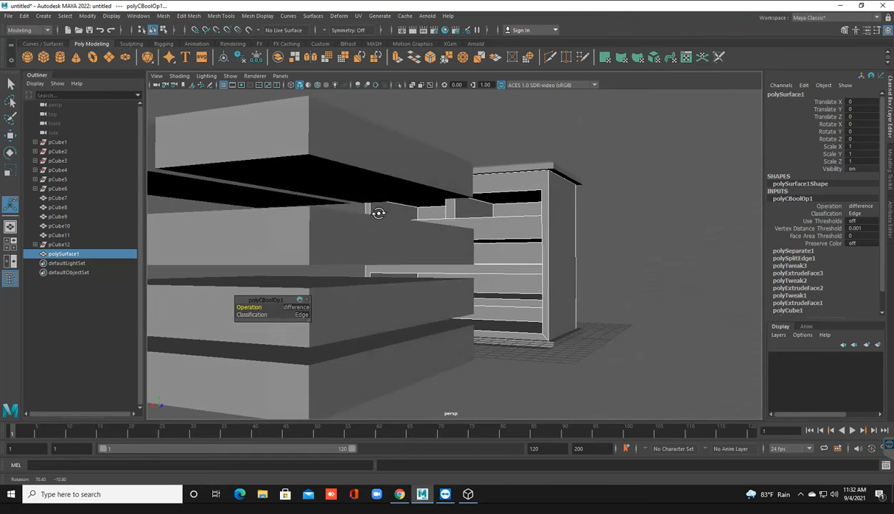
scroll(375, 213, down, 5)
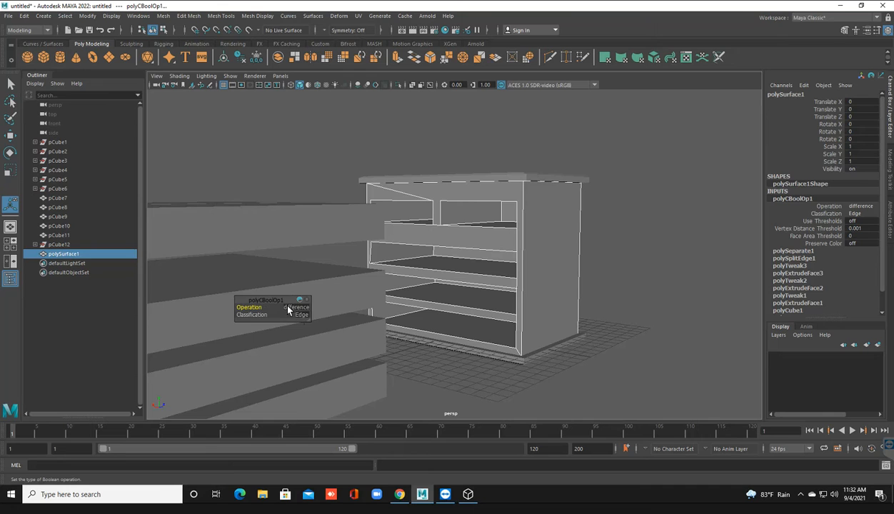
Return the cut chest body to Object Mode and clear the selection.
click(619, 284)
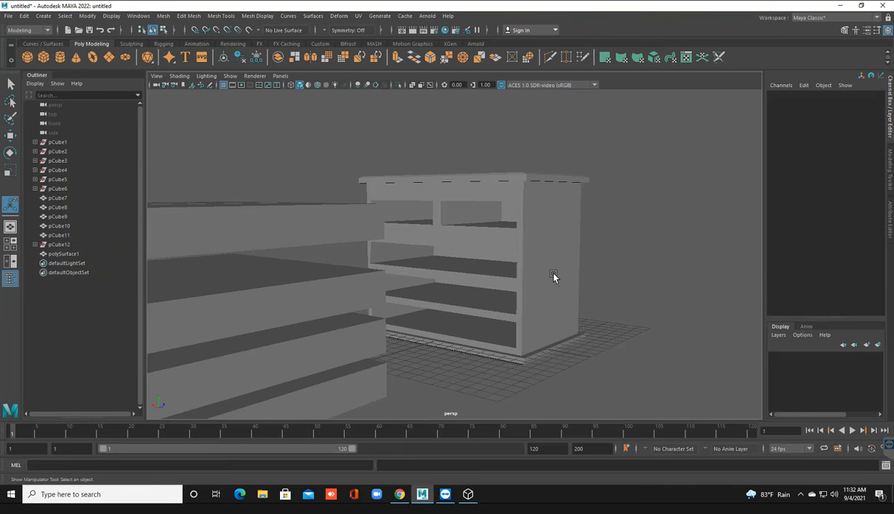
click(503, 273)
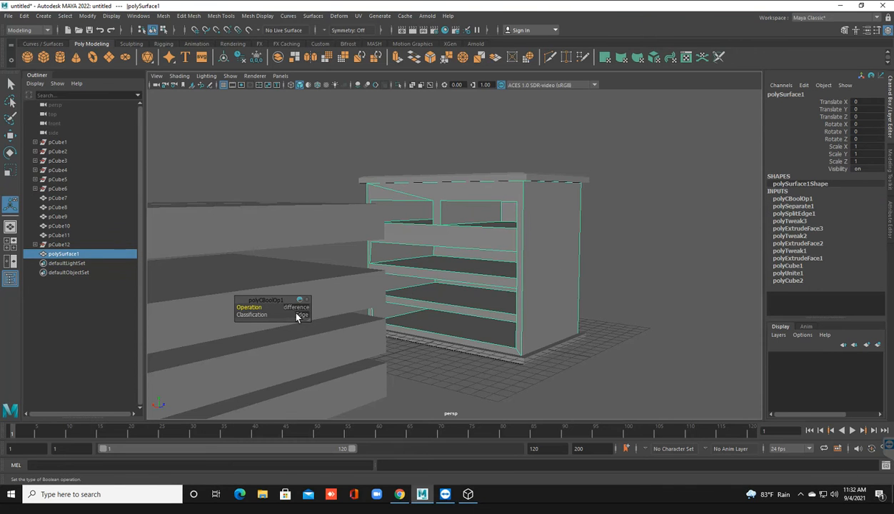
right_click(457, 242)
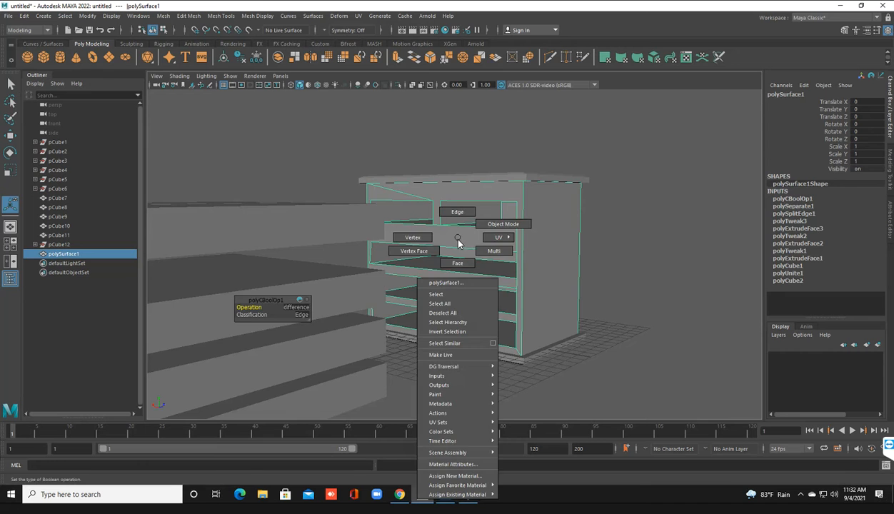
right_drag(552, 169, 611, 179)
click(622, 180)
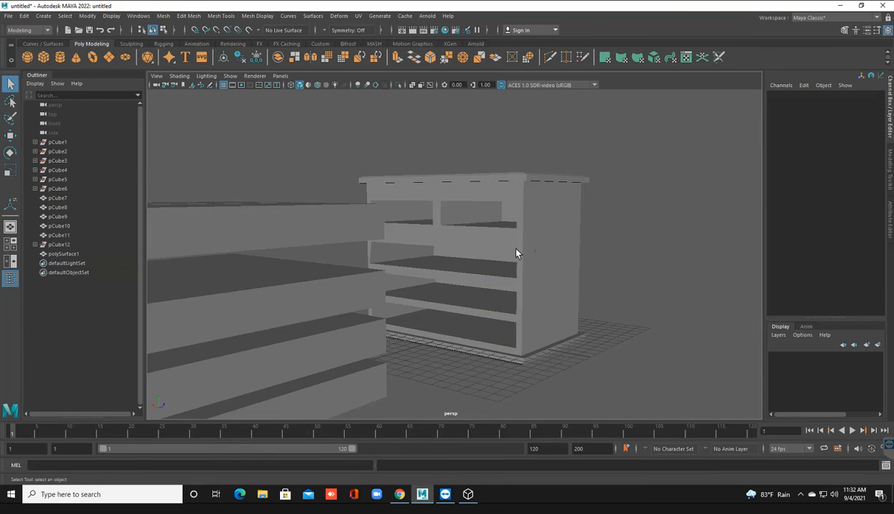
Move the five separate drawer boxes together closer to the chest body, to Translate Z about -12.3, and deselect them.
scroll(504, 263, down, 4)
alt+drag(490, 279, 575, 389)
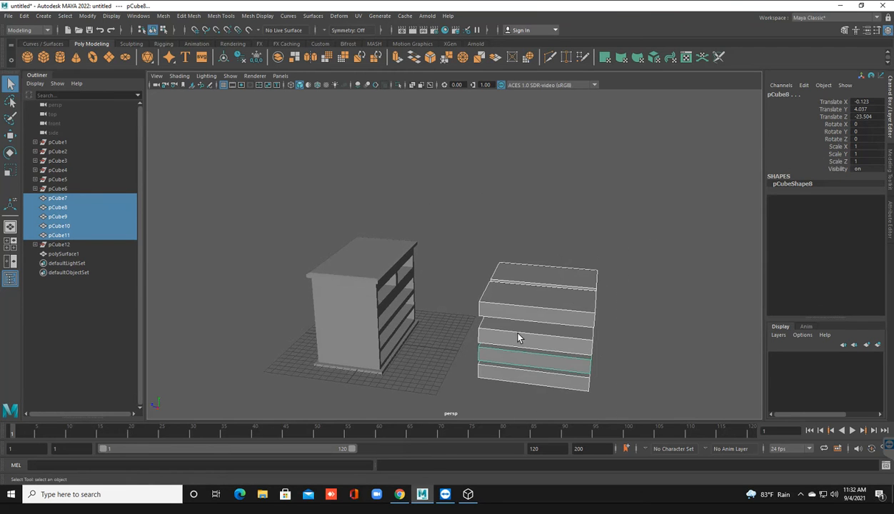
scroll(519, 336, down, 1)
key(r)
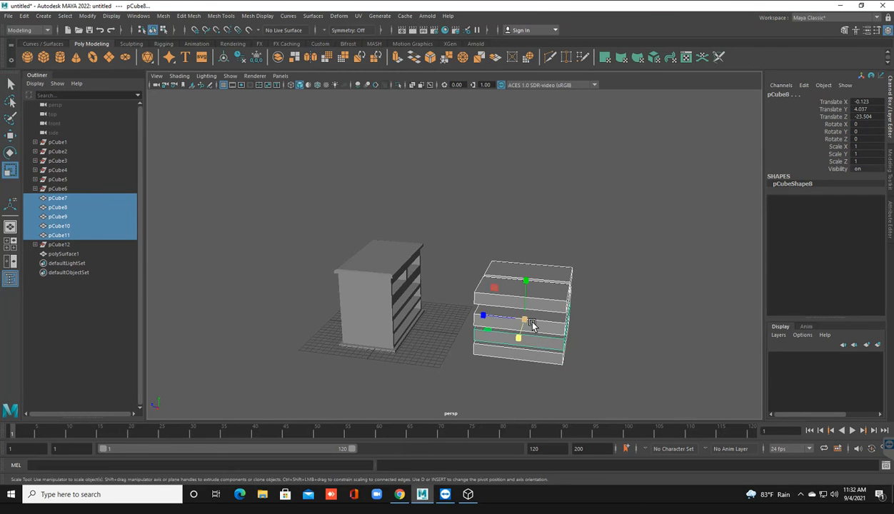
key(w)
drag(471, 315, 419, 315)
click(530, 322)
Select the front face of the small top drawer box pCube10.
scroll(500, 318, up, 5)
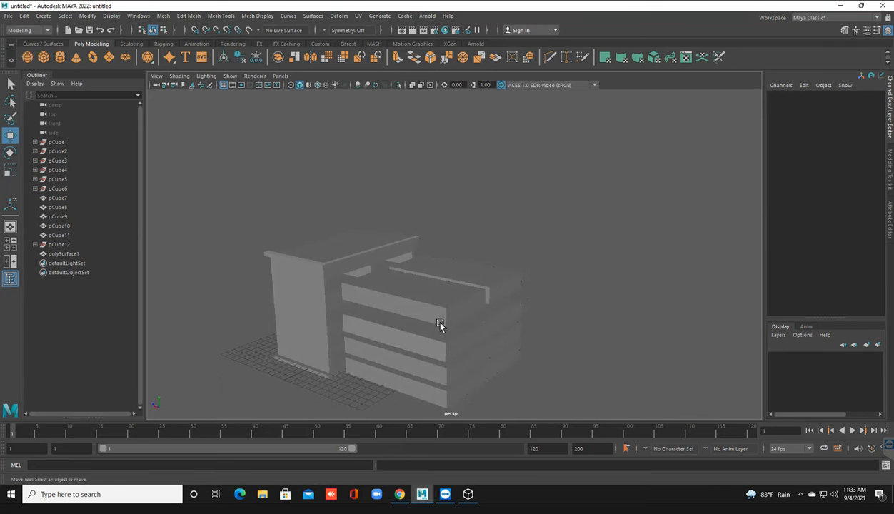
scroll(440, 324, up, 2)
alt+middle_drag(440, 324, 429, 287)
alt+drag(429, 286, 413, 298)
scroll(417, 297, up, 4)
alt+middle_drag(406, 276, 424, 284)
click(388, 241)
scroll(400, 243, up, 2)
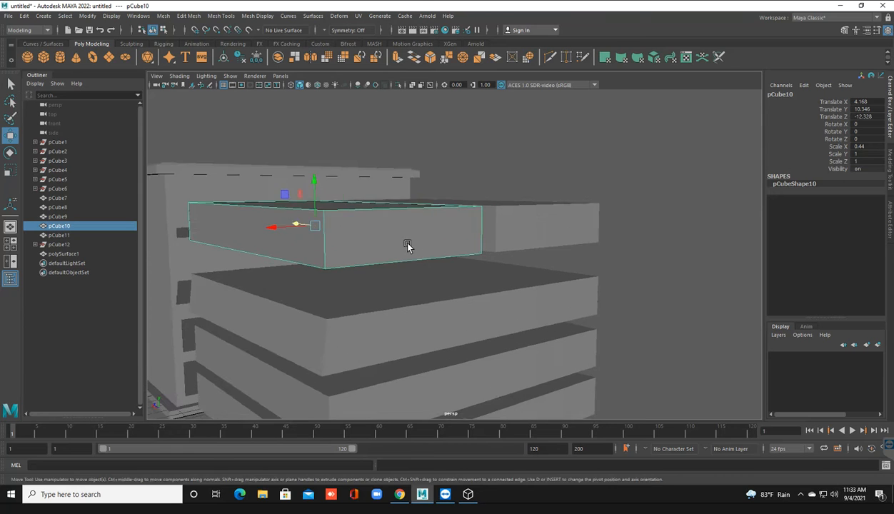
alt+middle_drag(381, 238, 403, 226)
right_drag(402, 224, 404, 249)
alt+drag(407, 251, 401, 223)
click(402, 223)
alt+drag(400, 265, 407, 303)
Switch to 3D Viewer and examine the shape and overhang of the drawer fronts on petiteCommode.obj from the side.
click(468, 494)
scroll(237, 338, up, 3)
drag(235, 333, 299, 338)
scroll(303, 336, up, 4)
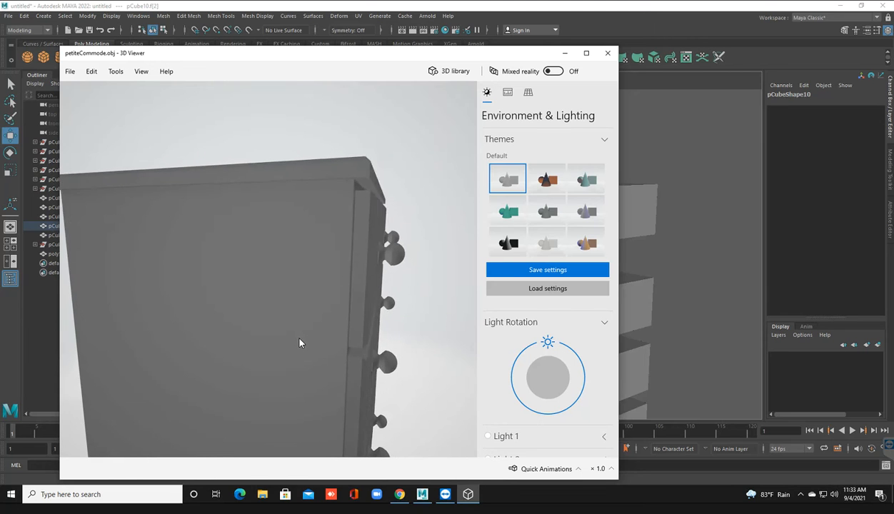
scroll(361, 249, up, 4)
scroll(417, 267, down, 5)
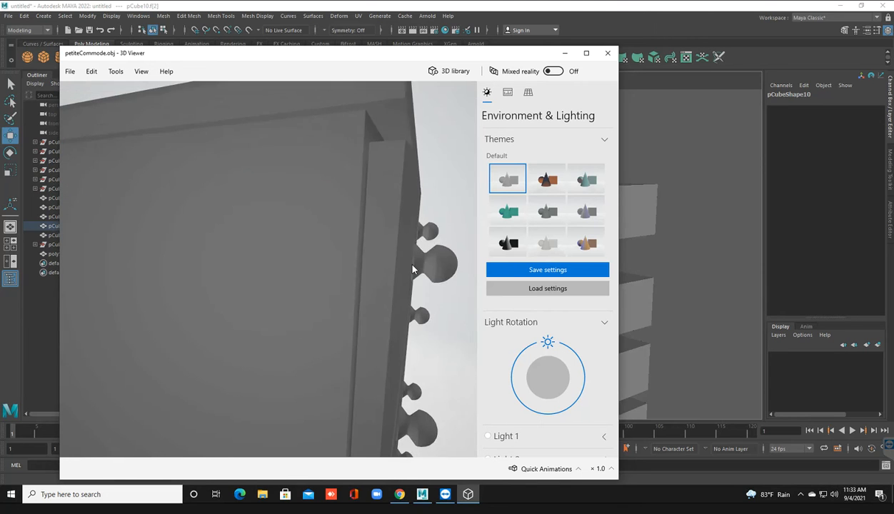
scroll(335, 261, down, 2)
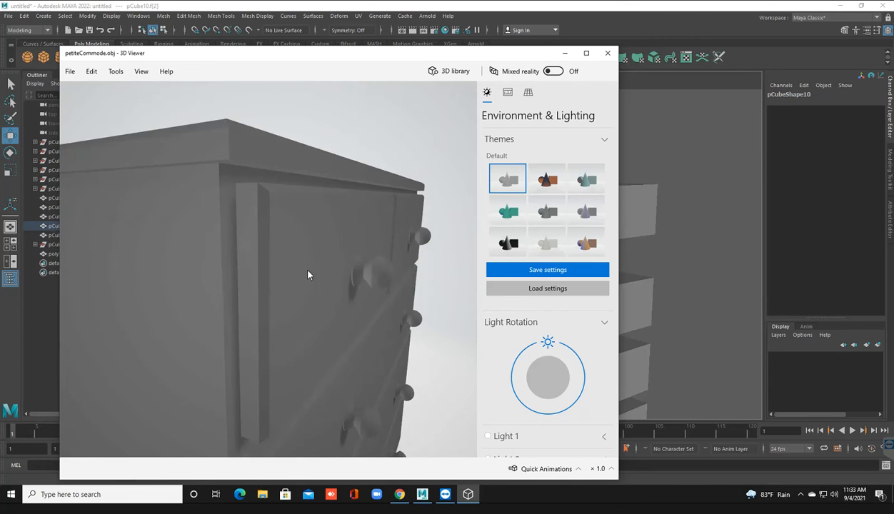
click(564, 53)
In Maya, extrude pCube10's front face slightly larger to form a lip, and extrude it forward to Z about -19.6.
key(f)
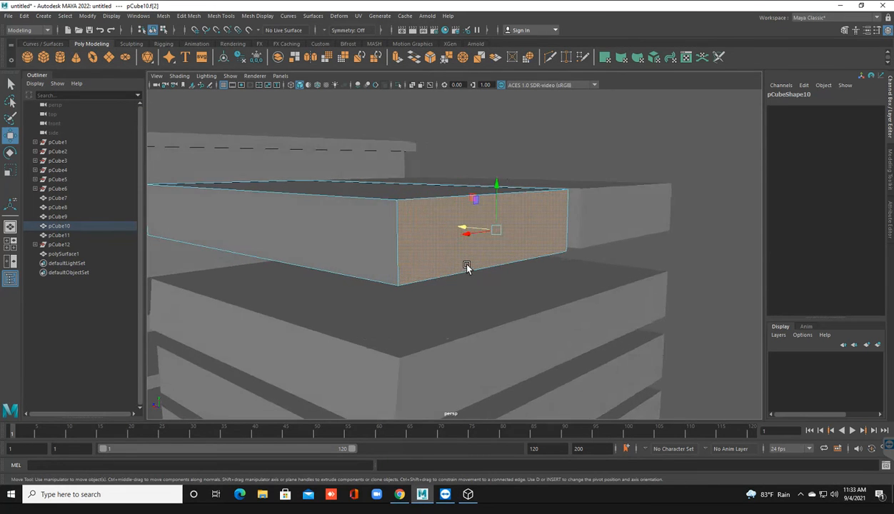
shift+drag(452, 235, 492, 244)
key(r)
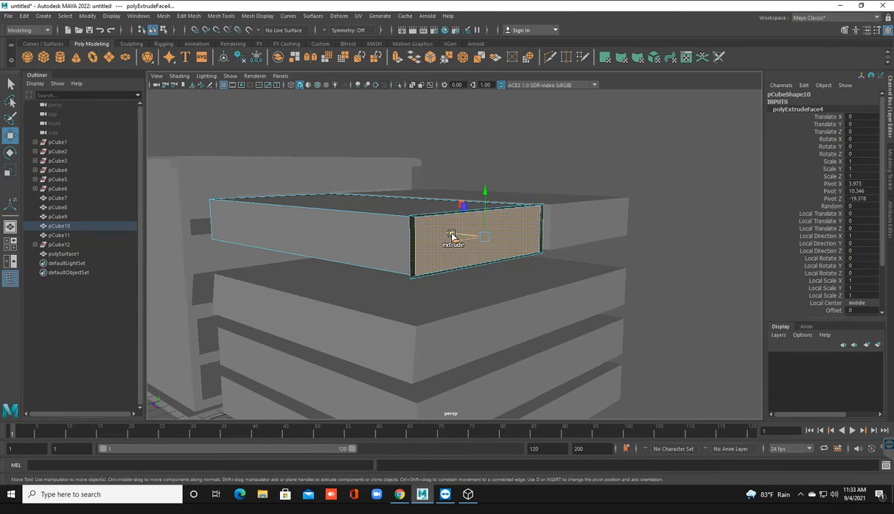
shift+drag(453, 237, 454, 236)
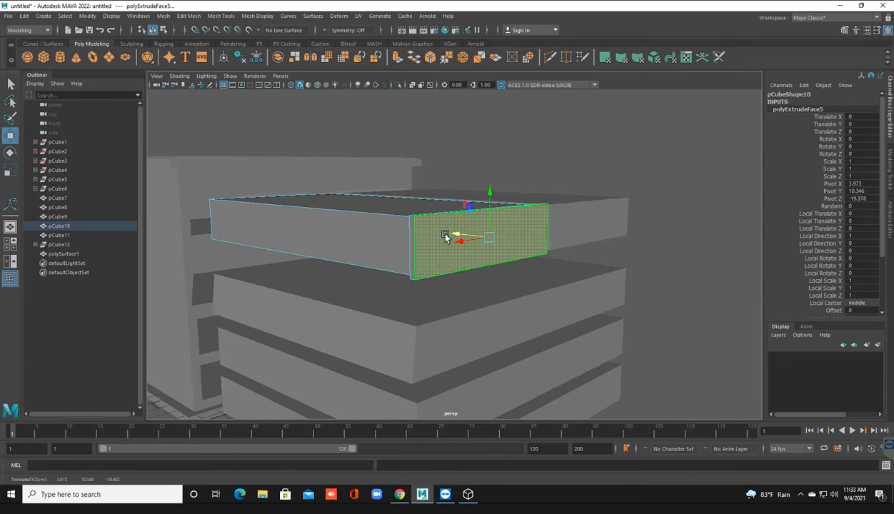
Extrude the drawer front forward again to Z about -19.72, scaling the face slightly smaller for a bevelled edge, and return to Object Mode.
shift+drag(454, 234, 459, 239)
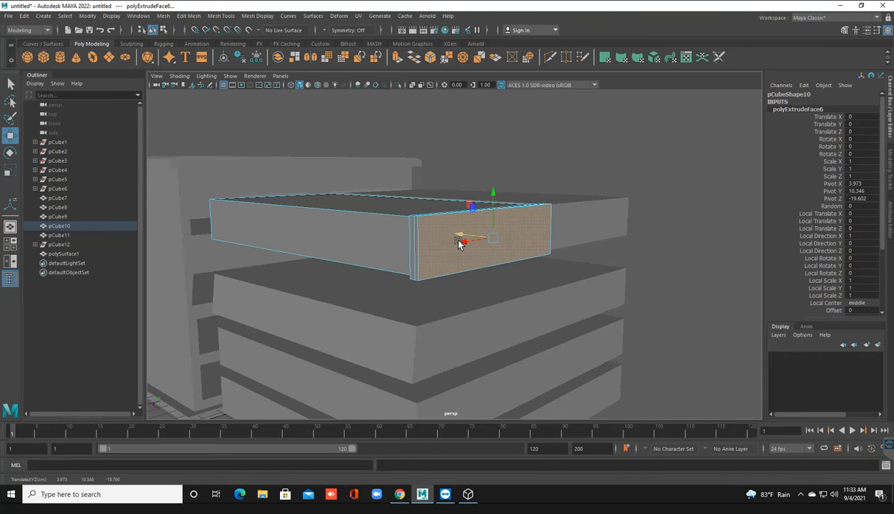
key(r)
drag(491, 239, 494, 260)
scroll(488, 246, up, 3)
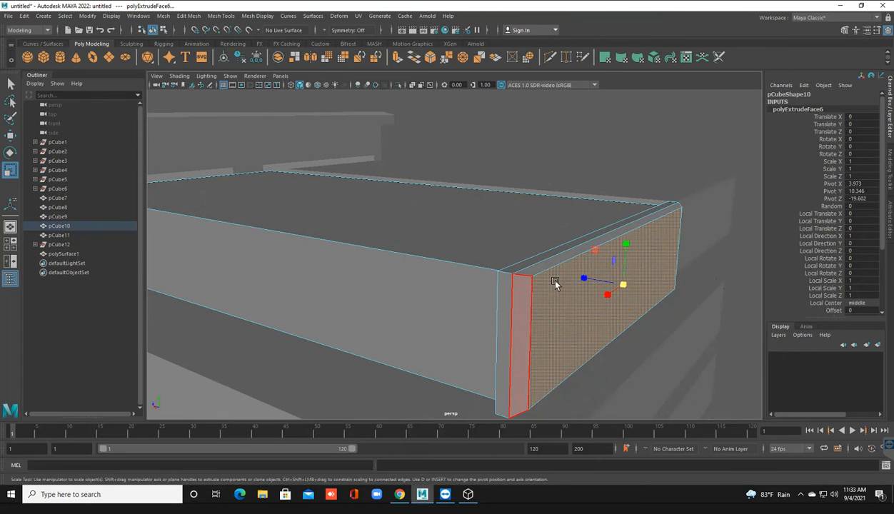
drag(629, 289, 591, 281)
key(w)
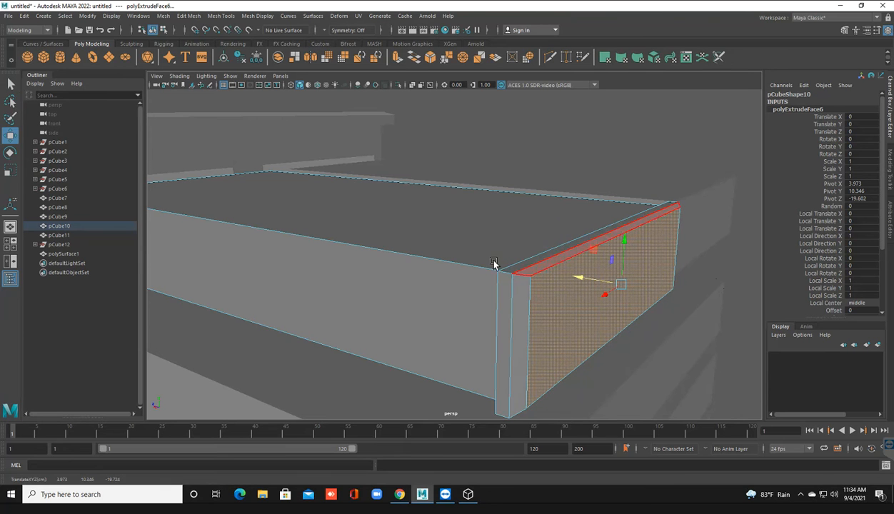
right_drag(495, 264, 549, 203)
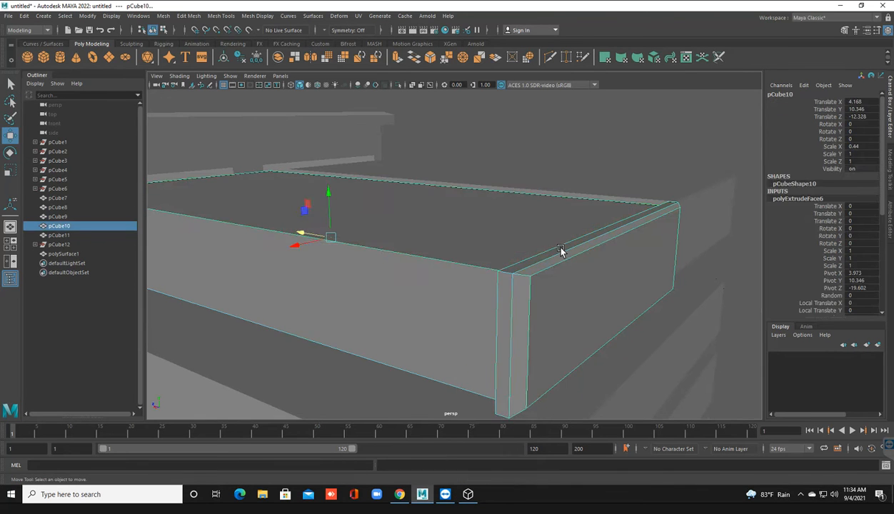
click(560, 252)
Extrude the top face of drawer pCube10 and scale it slightly inward to leave a thin rim.
scroll(556, 263, down, 5)
alt+drag(557, 275, 443, 278)
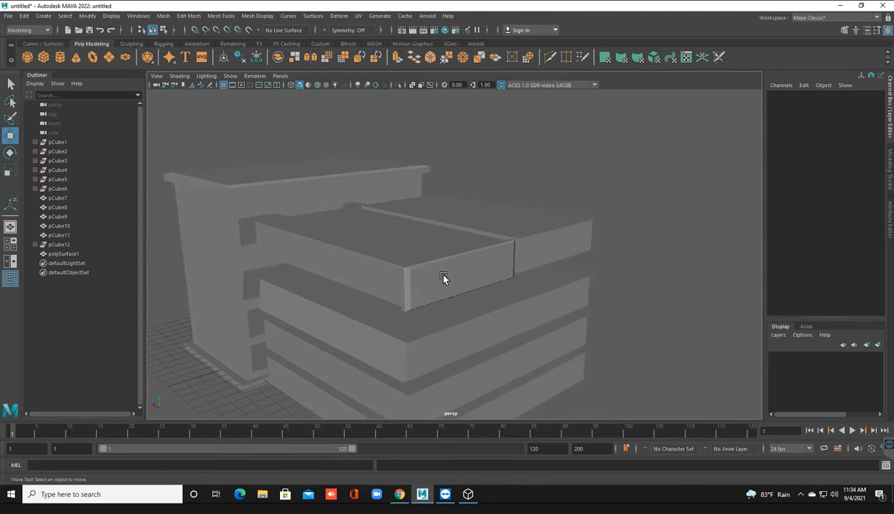
alt+drag(525, 277, 522, 277)
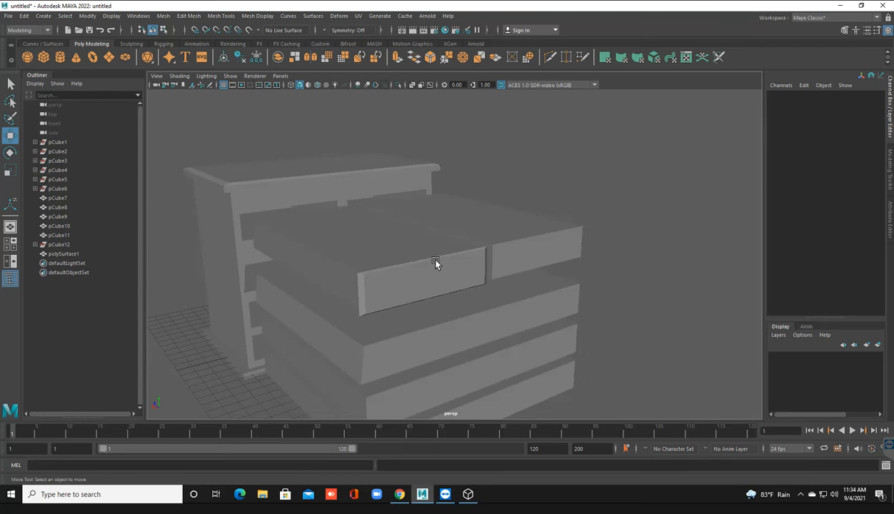
scroll(467, 295, up, 8)
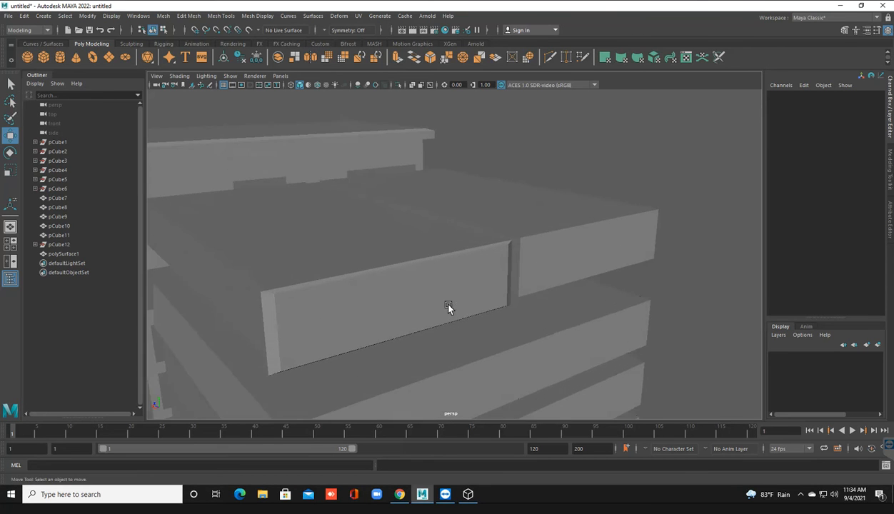
scroll(475, 310, down, 4)
alt+drag(477, 311, 483, 317)
scroll(482, 316, up, 2)
click(462, 288)
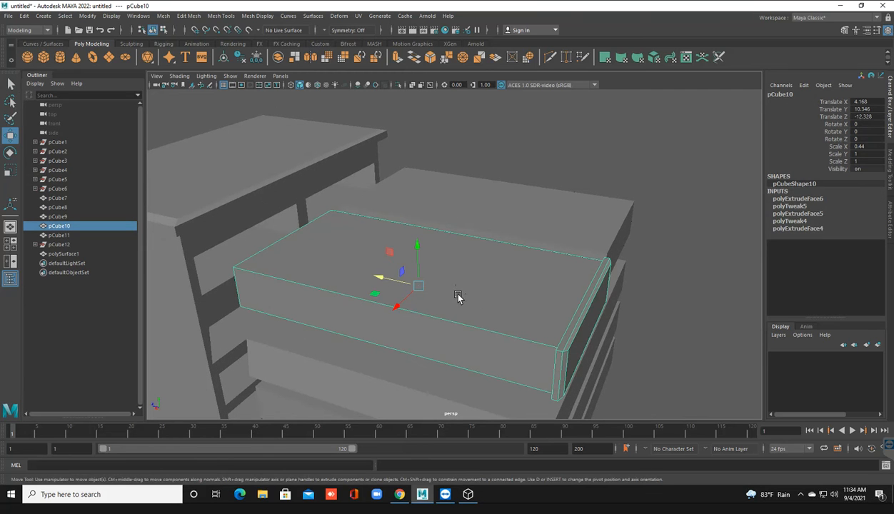
right_click(461, 270)
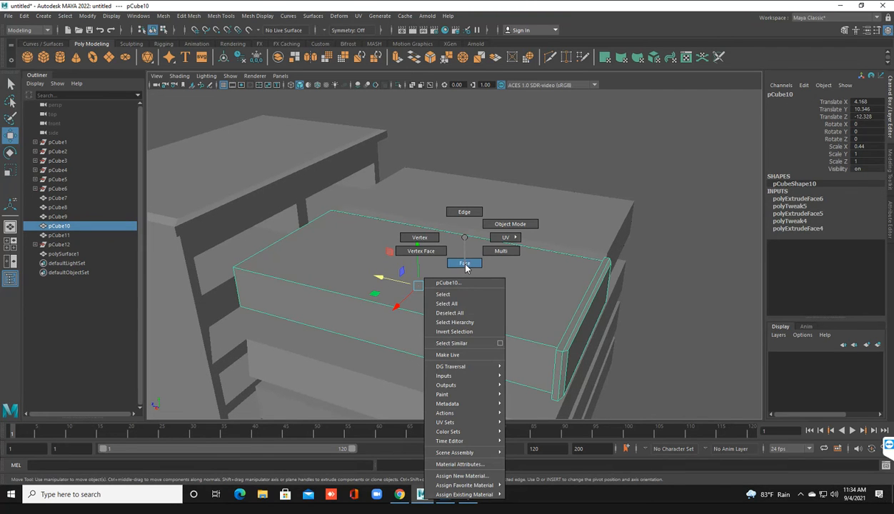
click(465, 263)
click(470, 286)
scroll(473, 289, up, 4)
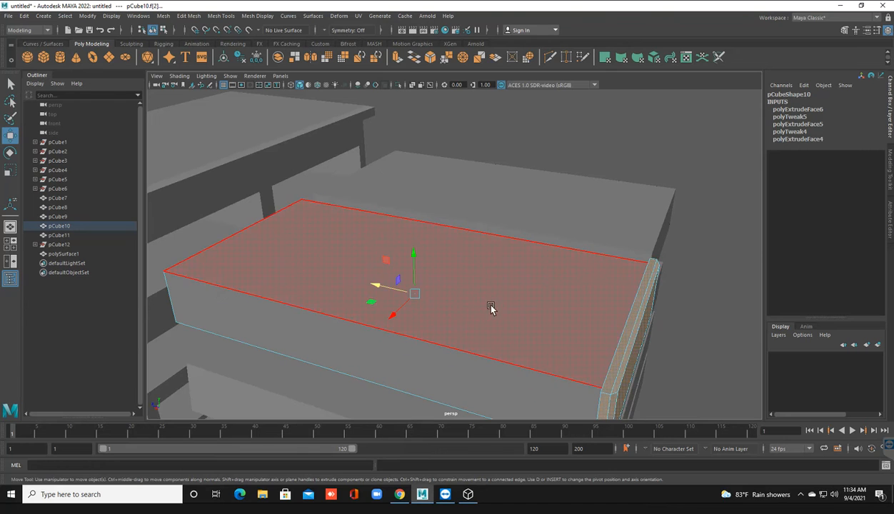
click(487, 307)
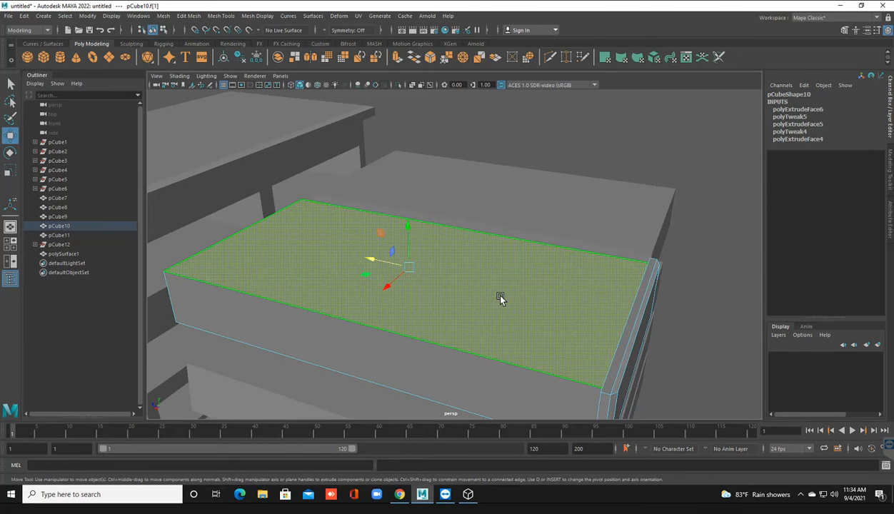
scroll(500, 300, down, 2)
key(r)
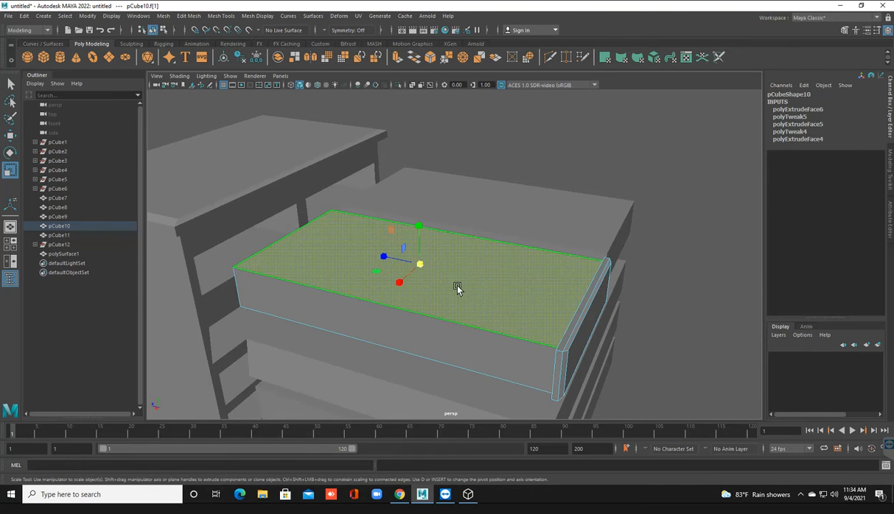
shift+click(419, 266)
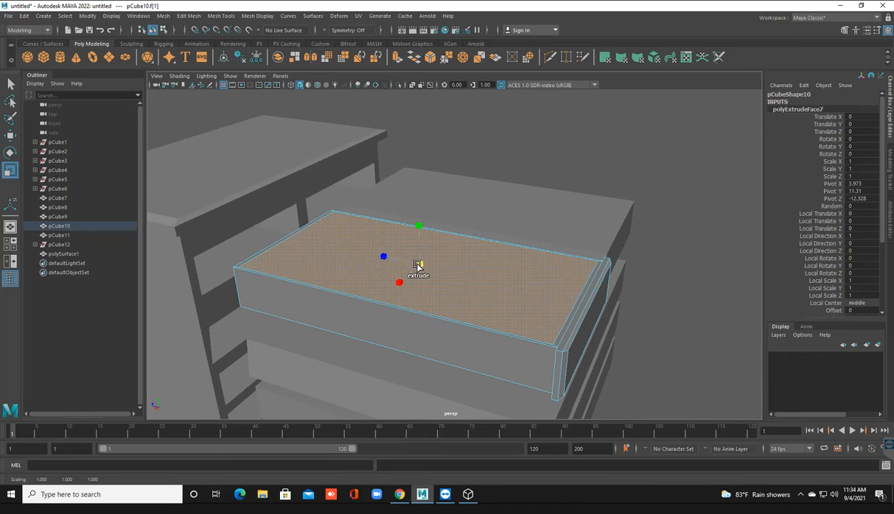
Scale the inset top face narrower along X to thicken the rims on the drawer's long sides.
alt+drag(450, 305, 519, 319)
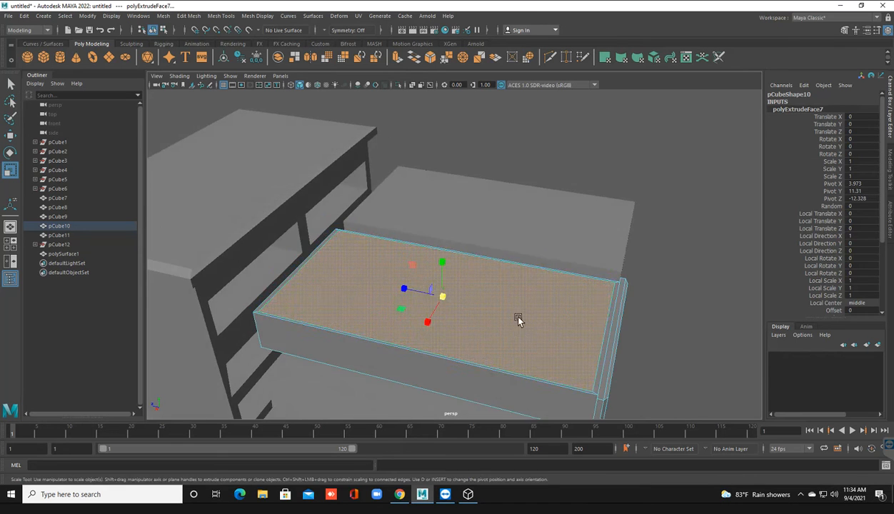
scroll(514, 317, up, 2)
alt+middle_drag(500, 310, 443, 275)
scroll(485, 265, up, 2)
scroll(478, 265, down, 1)
alt+drag(468, 296, 475, 303)
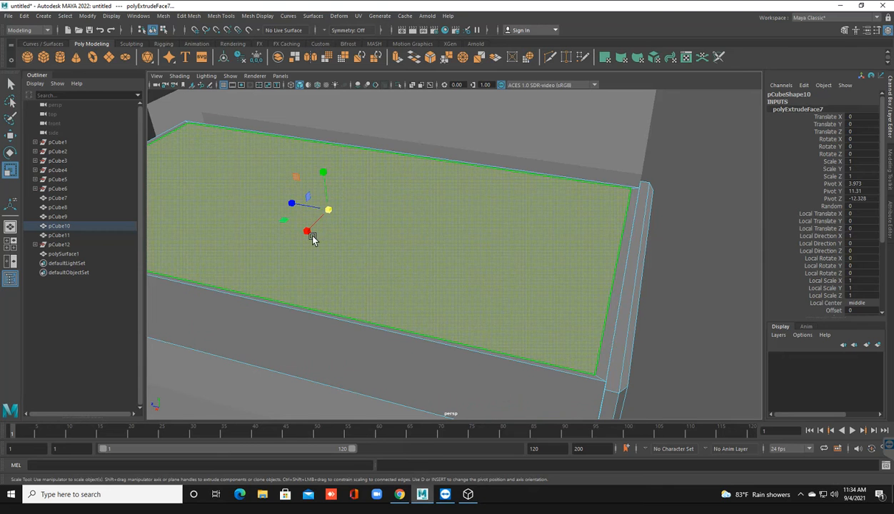
middle_drag(308, 234, 309, 233)
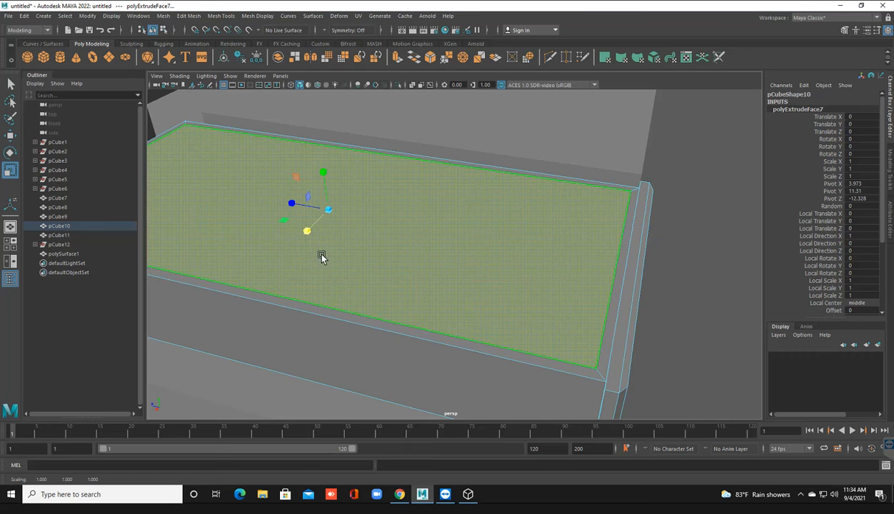
scroll(331, 267, down, 3)
alt+drag(347, 280, 343, 281)
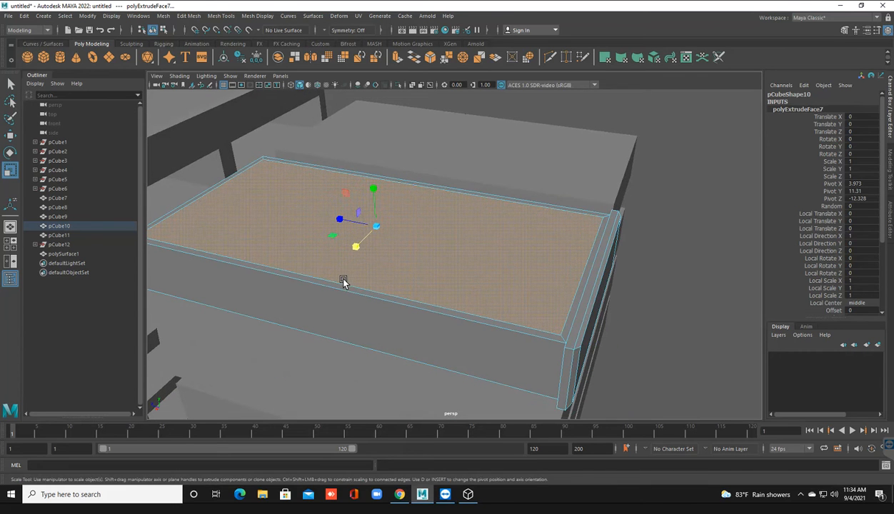
Extrude the inset top face downward to hollow out the drawer, and clear the selection.
click(10, 135)
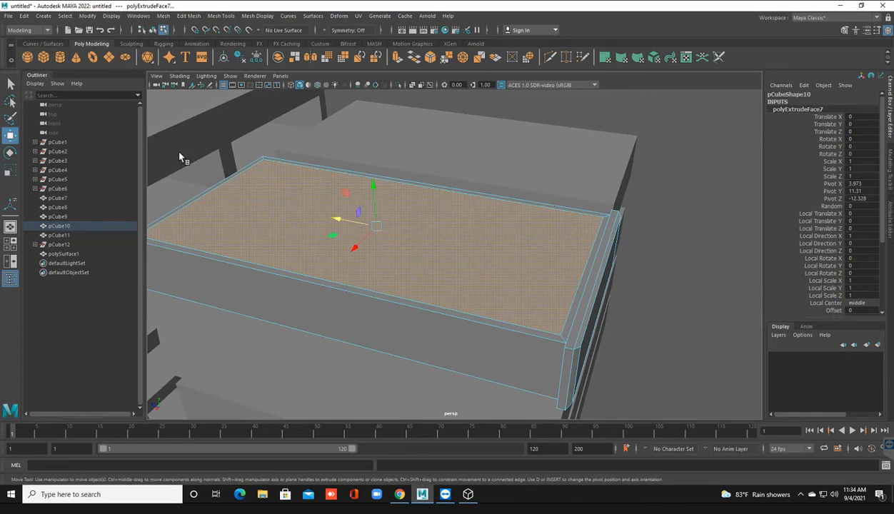
shift+drag(371, 196, 385, 237)
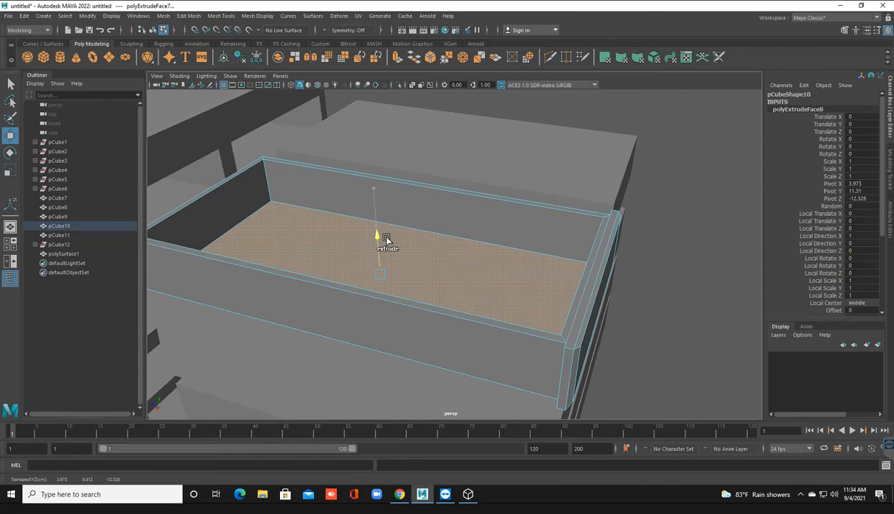
right_click(358, 209)
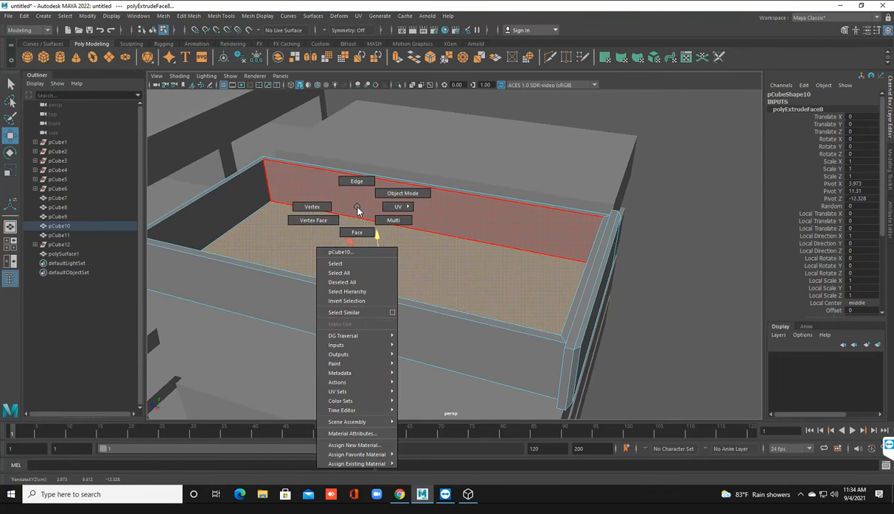
click(688, 203)
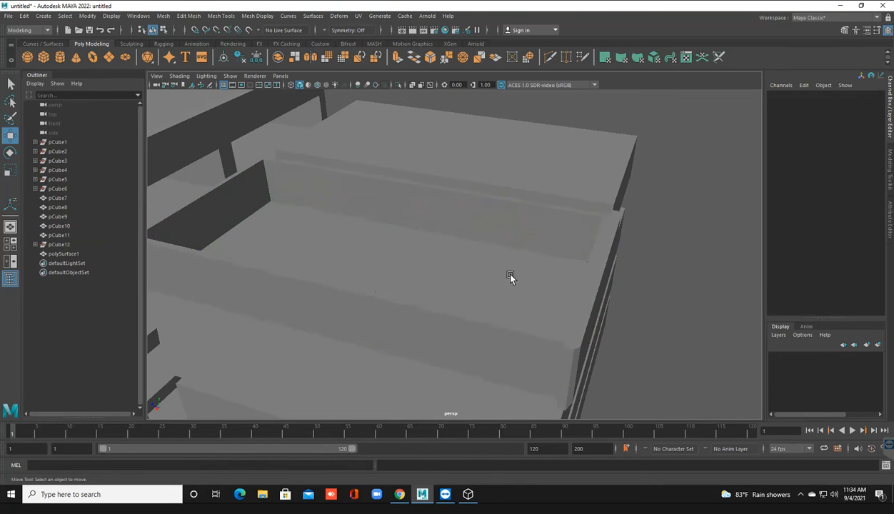
Clone hollow drawer pCube10 sideways to X about -3.739 and delete the solid drawer pCube11 it replaces.
scroll(507, 281, down, 5)
alt+drag(472, 292, 485, 226)
click(484, 222)
alt+drag(463, 256, 434, 258)
click(344, 232)
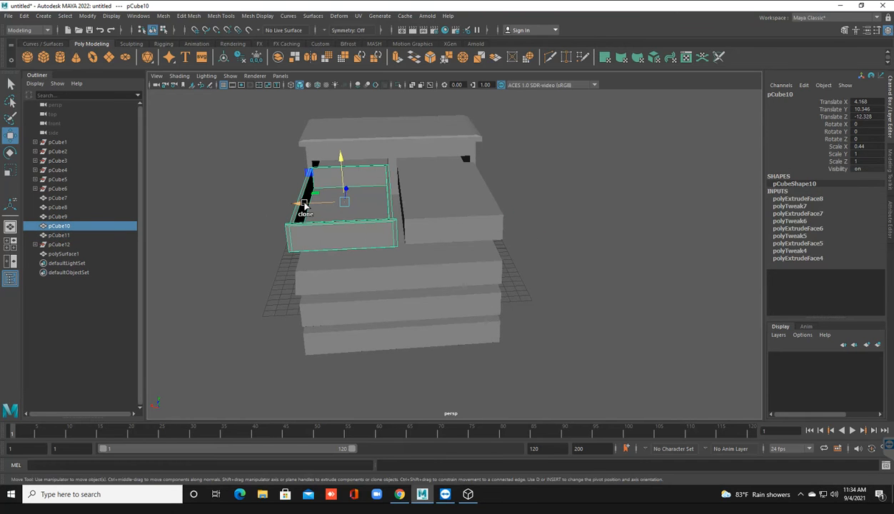
shift+drag(323, 203, 404, 202)
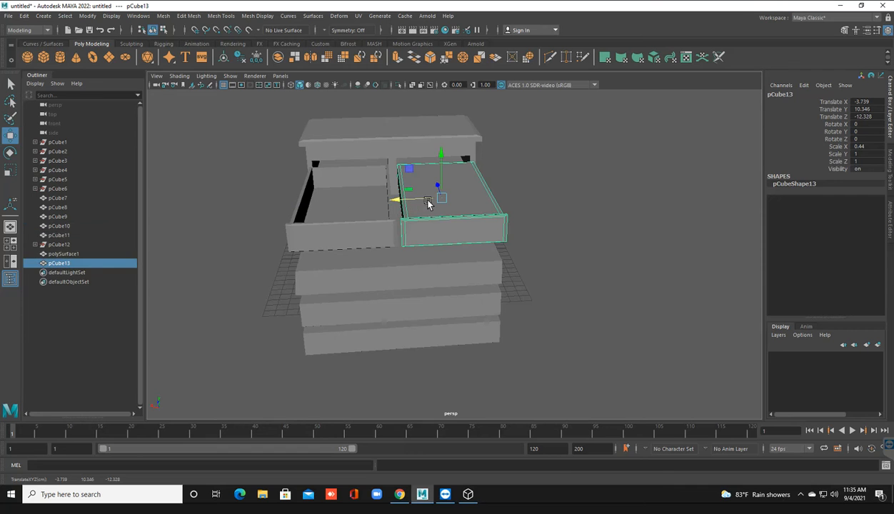
click(459, 193)
scroll(450, 211, up, 2)
key(Delete)
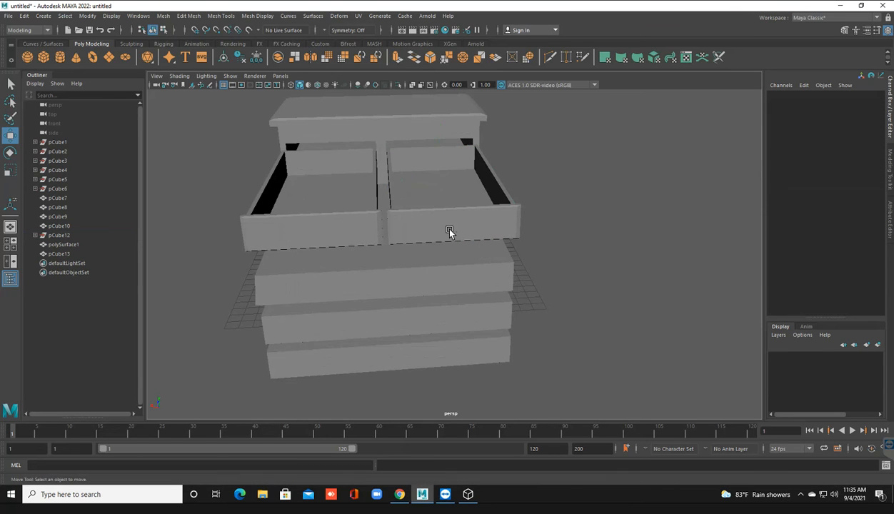
Move both small top drawers back into the cabinet to Z about 0.64 and shorten them to a Z scale of about 0.691.
alt+drag(444, 253, 328, 222)
drag(379, 192, 386, 207)
alt+drag(377, 222, 371, 250)
shift+click(353, 186)
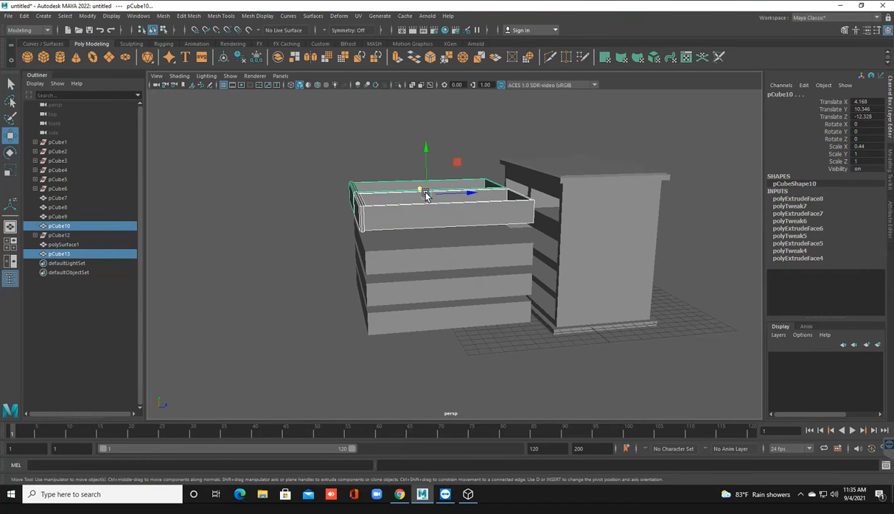
drag(468, 197, 558, 192)
key(4)
mouse_move(553, 236)
alt+mouse_down()
mouse_move(561, 253)
mouse_move(554, 247)
alt+mouse_up()
alt+drag(505, 268, 483, 272)
key(r)
key(w)
Move the front vertices of both small drawers along Z to line the fronts up with the cabinet face, and return to Object Mode.
scroll(483, 274, up, 3)
alt+drag(498, 312, 414, 213)
right_click(447, 227)
click(412, 226)
drag(388, 176, 522, 351)
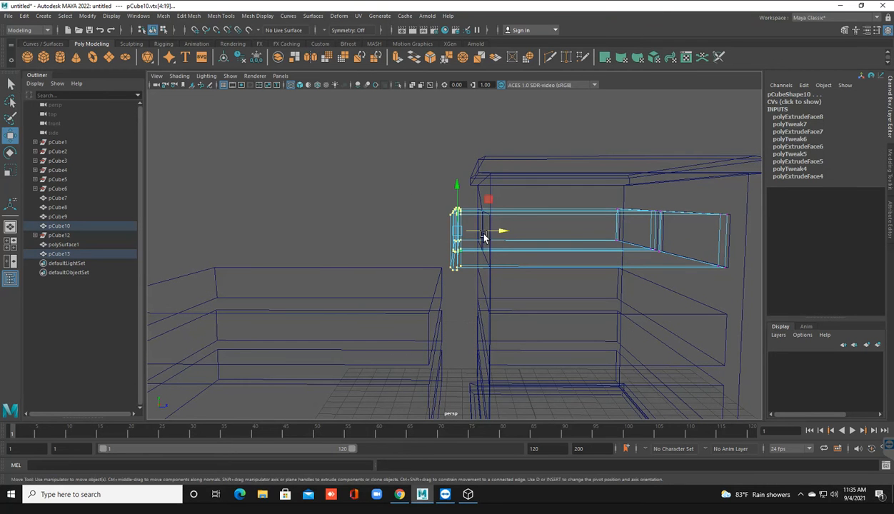
mouse_move(482, 234)
mouse_down()
mouse_move(498, 237)
mouse_move(477, 289)
mouse_move(504, 277)
mouse_up()
key(5)
drag(505, 212, 507, 207)
right_drag(415, 211, 425, 168)
click(426, 168)
alt+drag(426, 168, 480, 242)
Freeze the transformations of both small top drawers, pCube10 and pCube13.
click(480, 241)
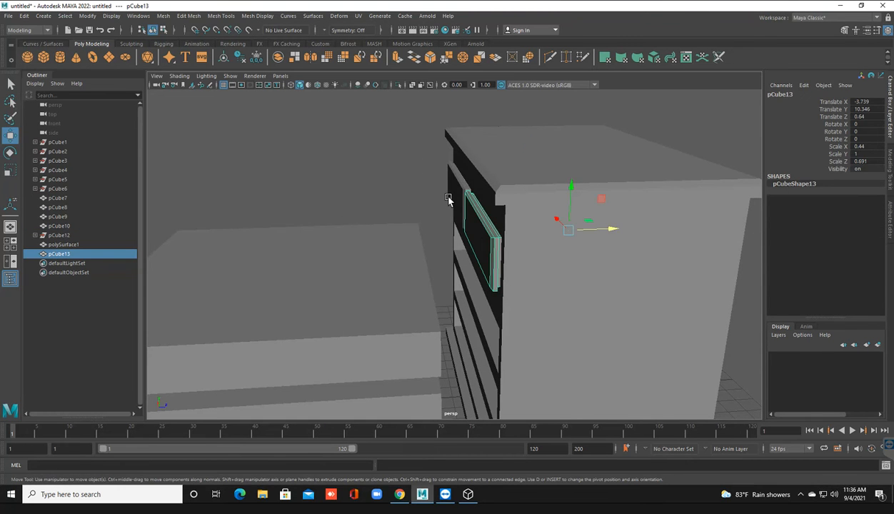
shift+click(448, 199)
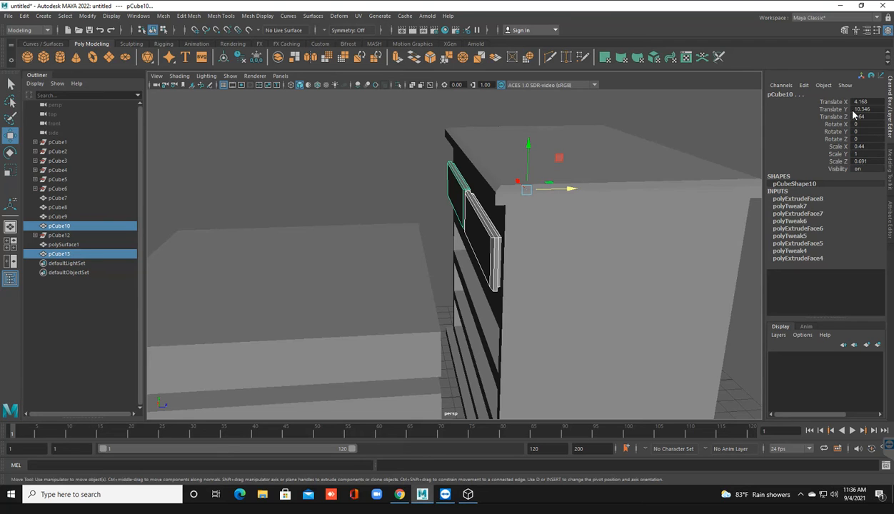
click(257, 60)
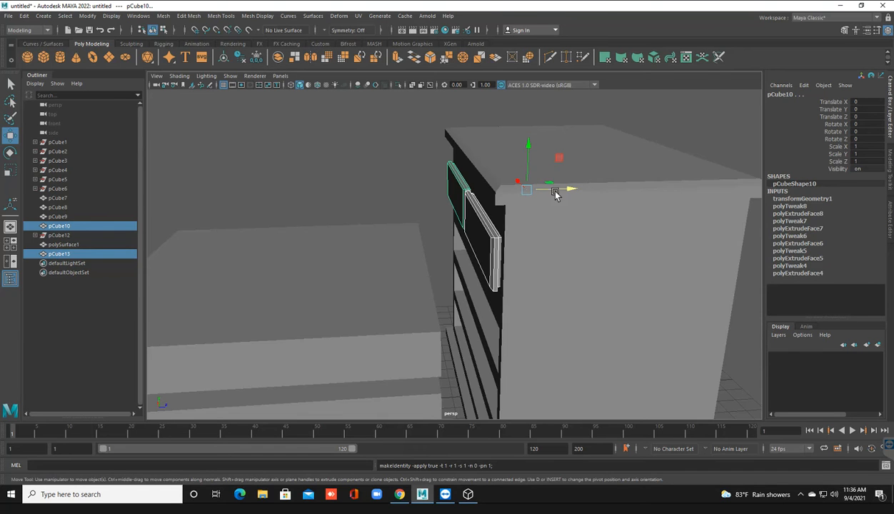
Test the drawers by sliding both out to Z about -13.565, reset Translate Z to 0, and clear the selection.
drag(570, 191, 327, 195)
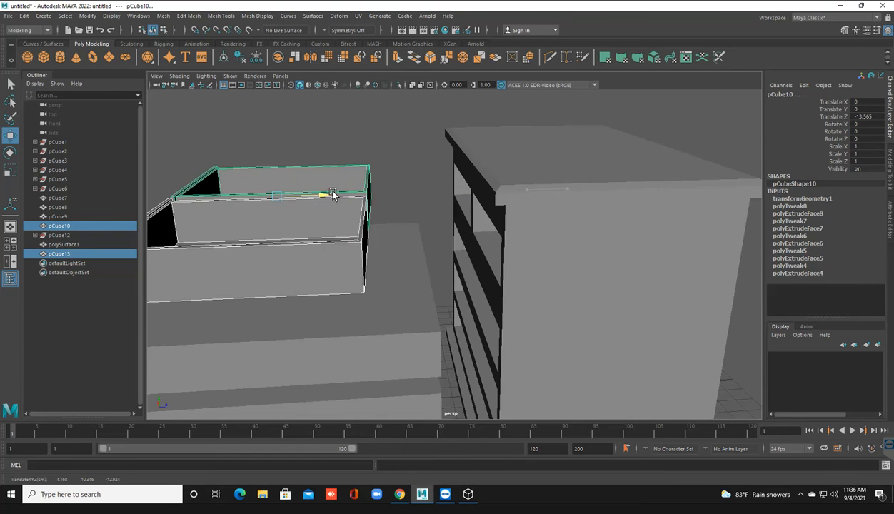
double_click(865, 115)
text(0)
key(Return)
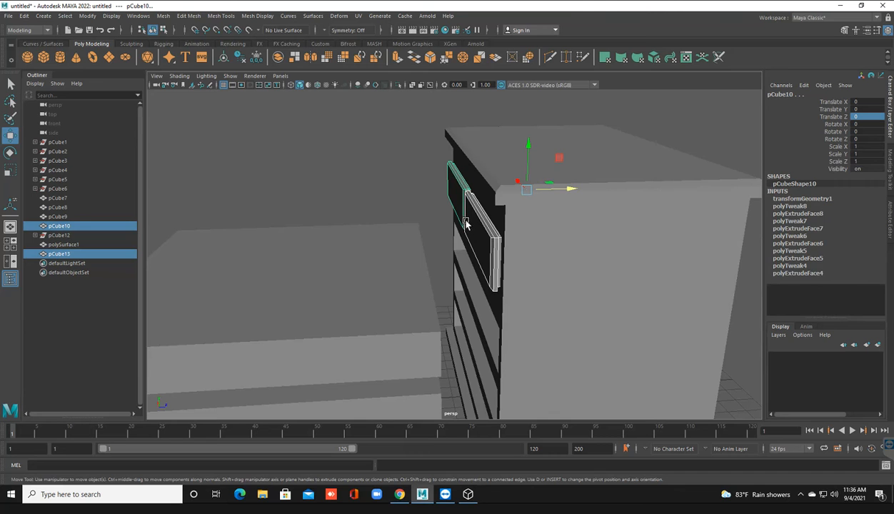
click(395, 179)
Extrude the front face of the uppermost wide drawer pCube9 and scale it slightly larger to form a lip.
alt+drag(385, 234, 379, 258)
scroll(378, 255, down, 4)
alt+drag(402, 290, 428, 307)
scroll(427, 308, down, 2)
alt+middle_drag(405, 316, 433, 325)
alt+drag(433, 325, 416, 312)
scroll(417, 325, up, 4)
scroll(433, 297, up, 3)
alt+middle_drag(433, 295, 421, 302)
click(399, 321)
scroll(399, 320, up, 2)
right_drag(357, 272, 350, 264)
click(337, 316)
alt+drag(337, 317, 355, 286)
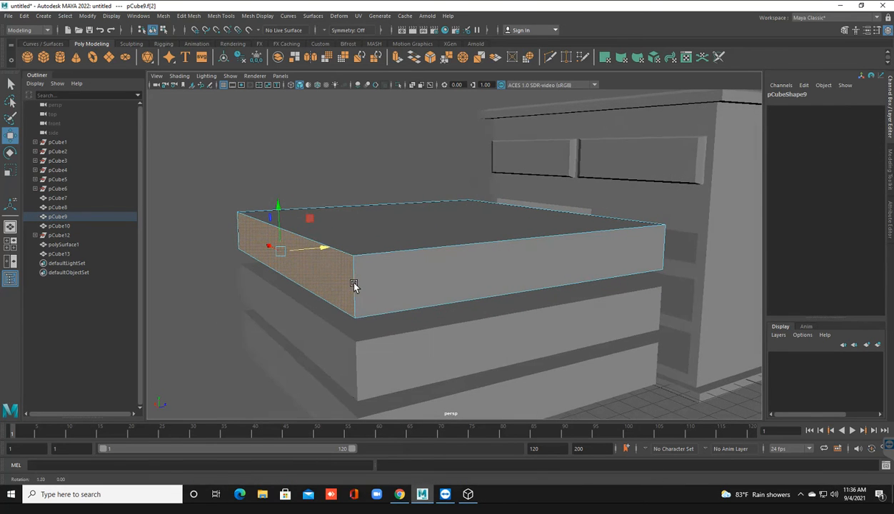
key(r)
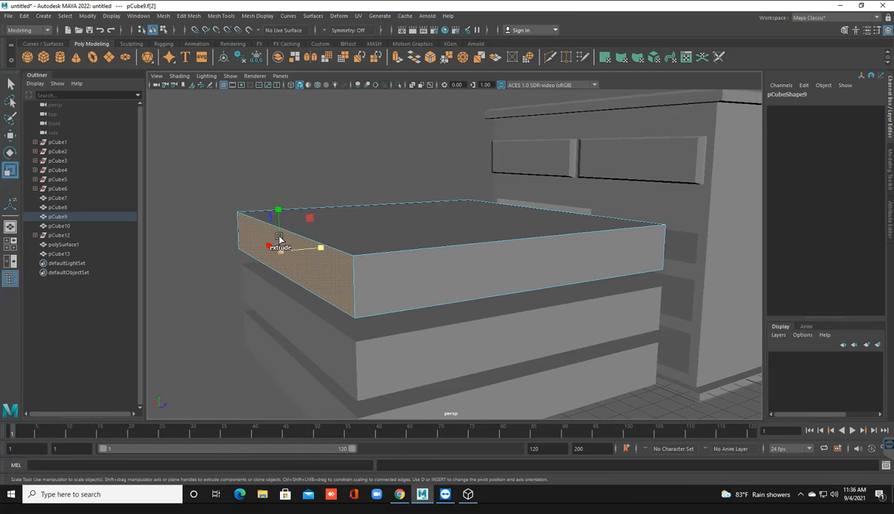
key(ctrl+e)
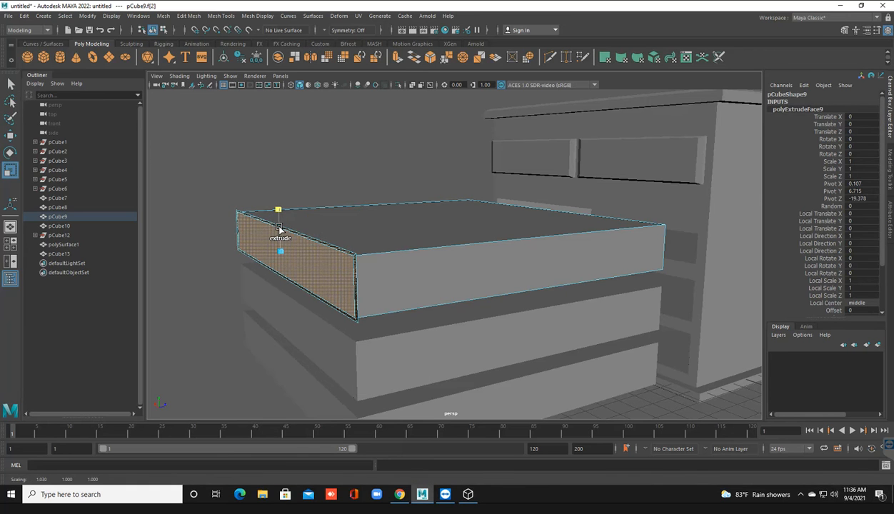
shift+drag(280, 228, 283, 240)
scroll(307, 303, up, 3)
alt+drag(311, 306, 344, 304)
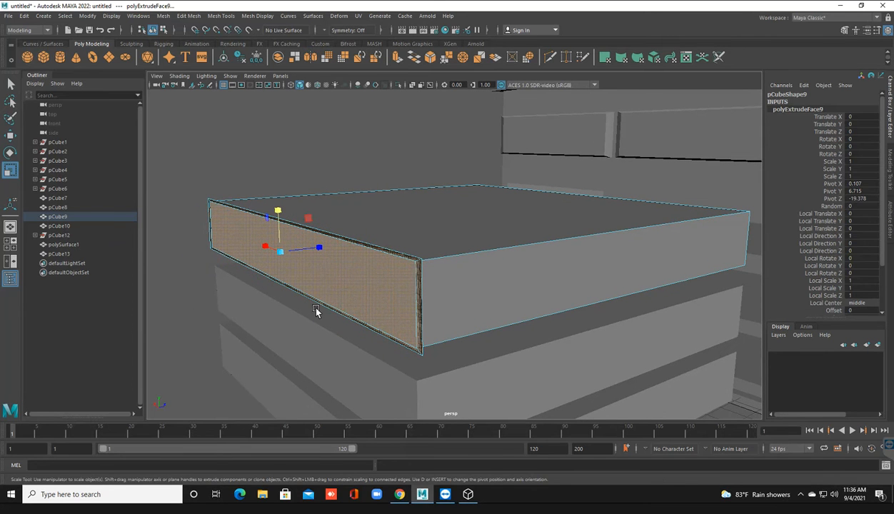
Extrude the lip face forward to Z about -19.474, extrude it again and scale it slightly smaller for a bevelled edge.
key(ctrl+e)
drag(317, 250, 319, 249)
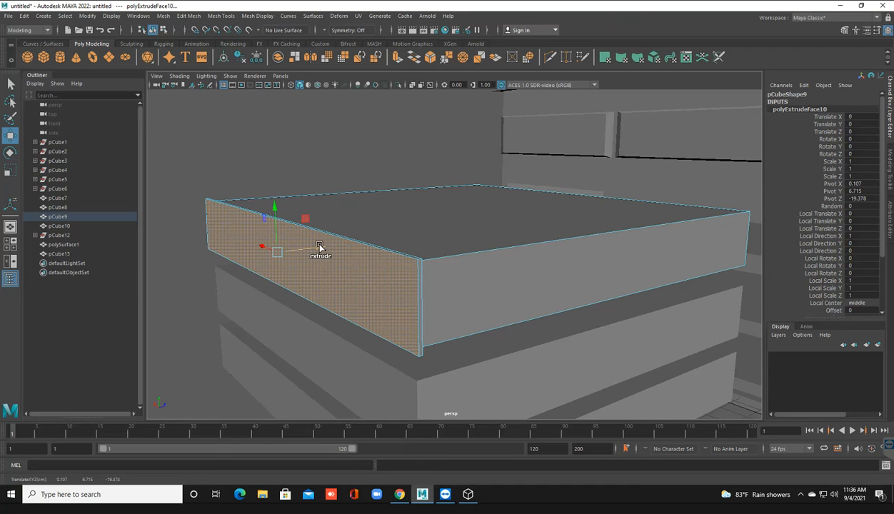
drag(318, 247, 267, 244)
key(r)
drag(273, 212, 273, 230)
right_drag(315, 237, 441, 194)
Hollow out pCube9 by extruding its top face slightly inward for a rim and extruding the inset face downward, and return to Object Mode.
right_drag(332, 244, 410, 229)
click(419, 230)
alt+drag(419, 230, 416, 285)
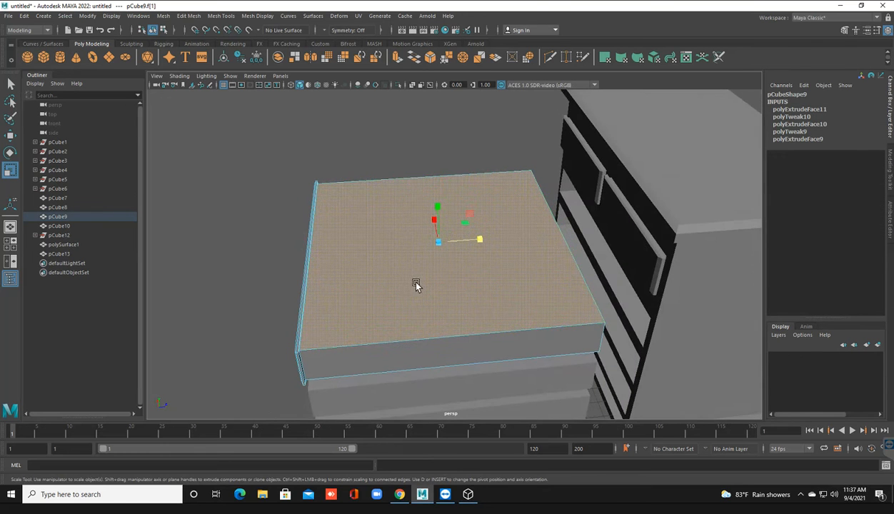
shift+drag(441, 246, 437, 247)
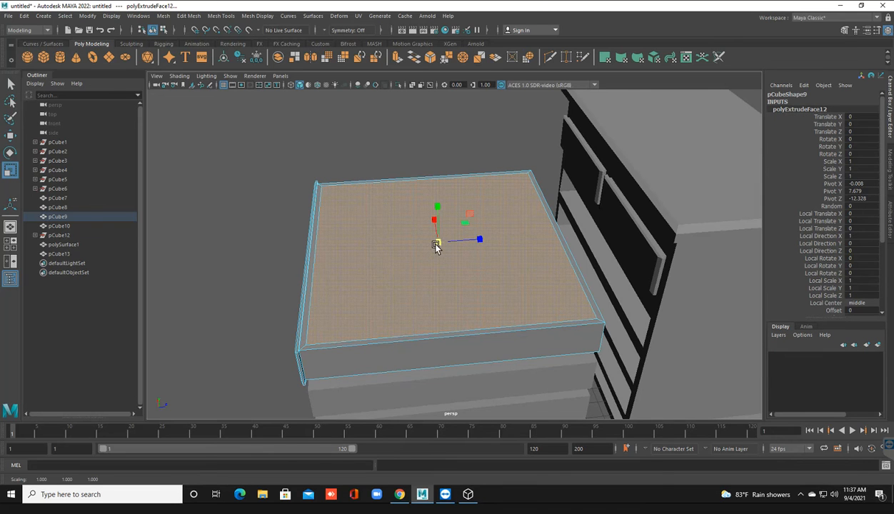
key(w)
shift+drag(439, 206, 440, 238)
right_drag(371, 222, 421, 189)
Move drawer pCube9 back into its cabinet opening to Z about 3.801, with the lipped front against the cabinet face.
scroll(418, 284, down, 4)
alt+drag(427, 291, 428, 279)
alt+middle_drag(428, 279, 342, 327)
alt+drag(342, 327, 341, 323)
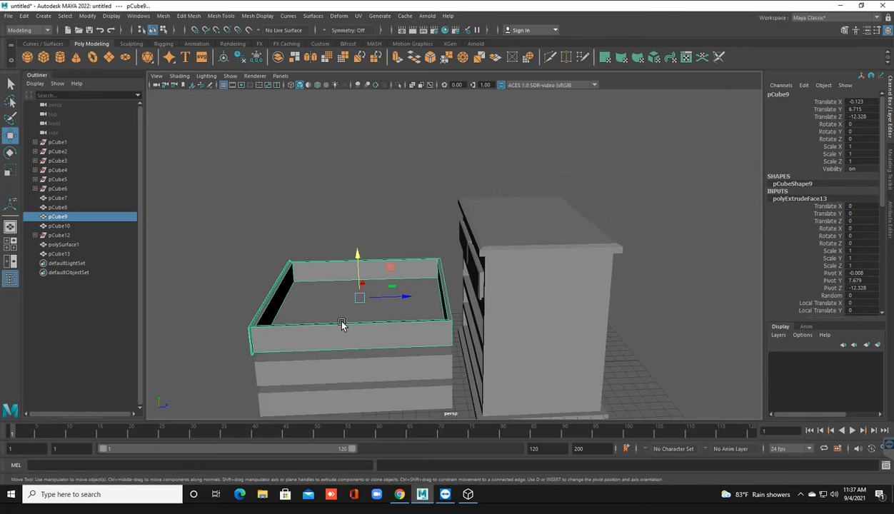
key(4)
drag(386, 299, 548, 312)
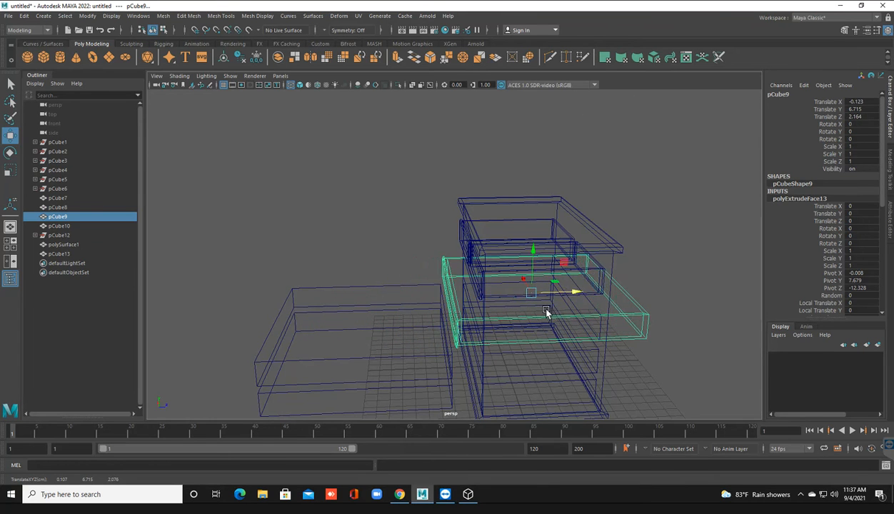
key(5)
mouse_move(468, 357)
alt+mouse_down()
mouse_move(467, 367)
mouse_move(423, 304)
mouse_move(505, 284)
alt+mouse_up()
drag(611, 260, 648, 261)
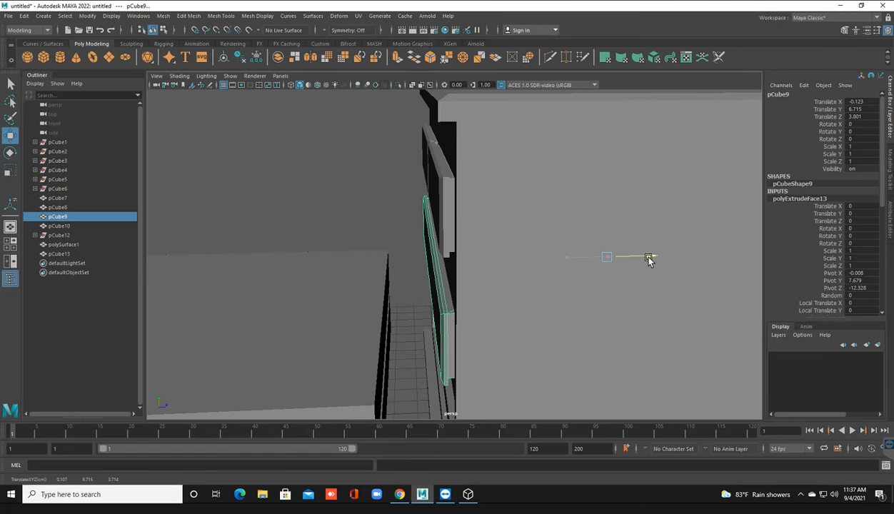
Move all the back vertices of pCube9 forward along Z to fit the drawer inside the cabinet, and return to Object Mode.
alt+drag(509, 321, 569, 263)
right_drag(618, 228, 568, 227)
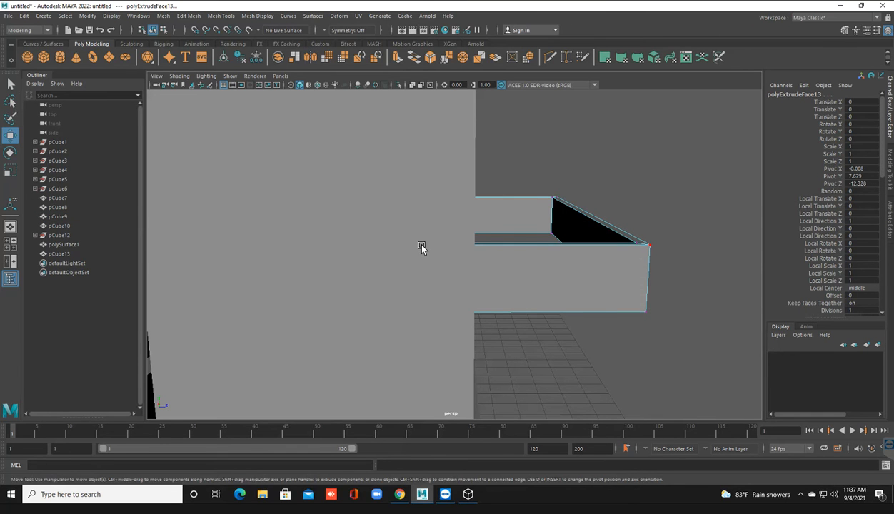
key(4)
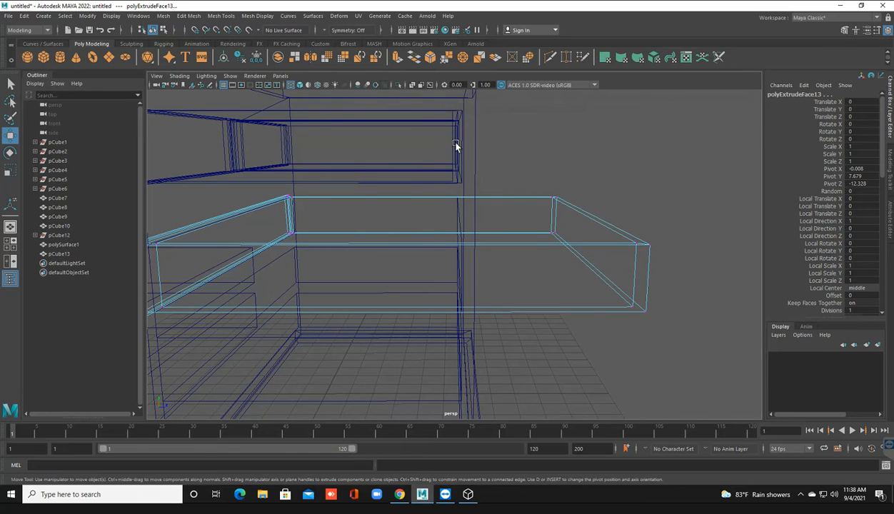
drag(449, 135, 741, 373)
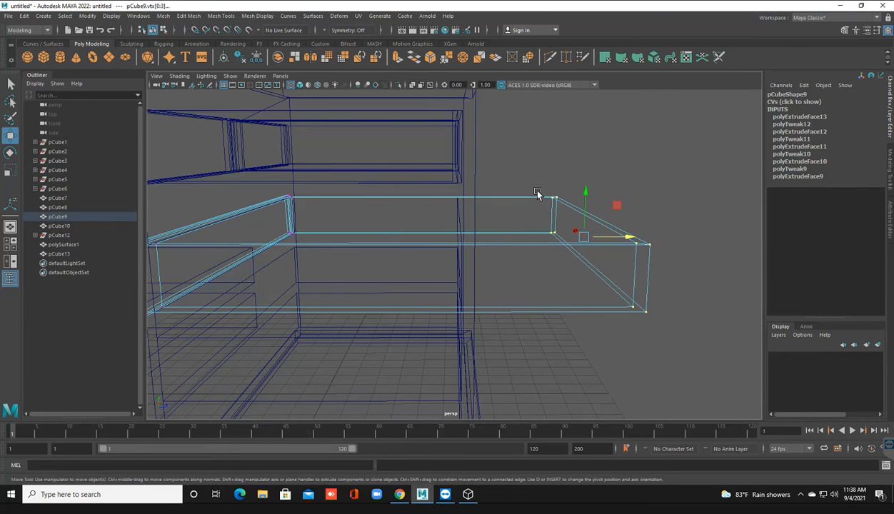
alt+drag(535, 197, 644, 327)
drag(556, 309, 605, 372)
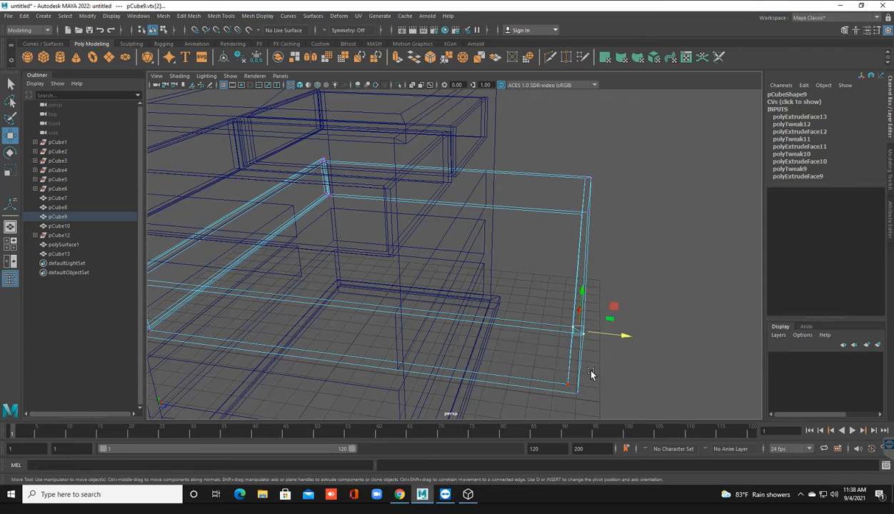
alt+drag(550, 357, 562, 348)
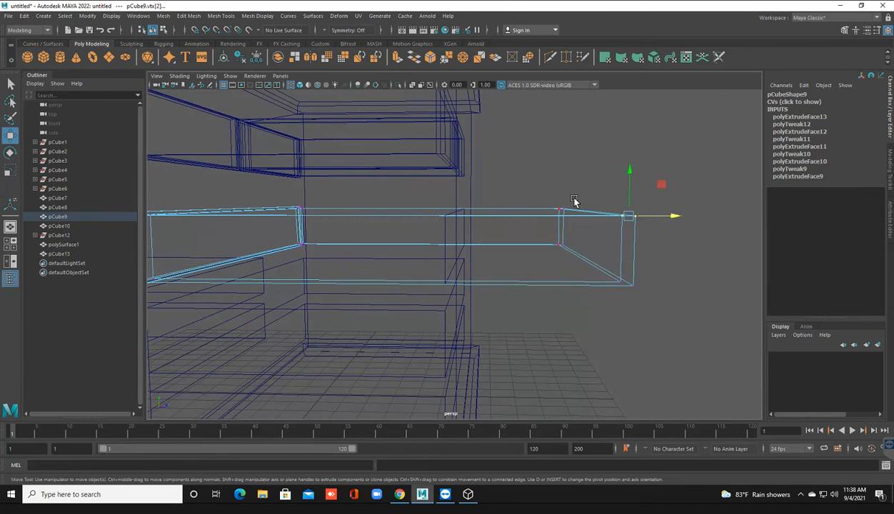
drag(472, 130, 647, 328)
alt+drag(477, 260, 479, 259)
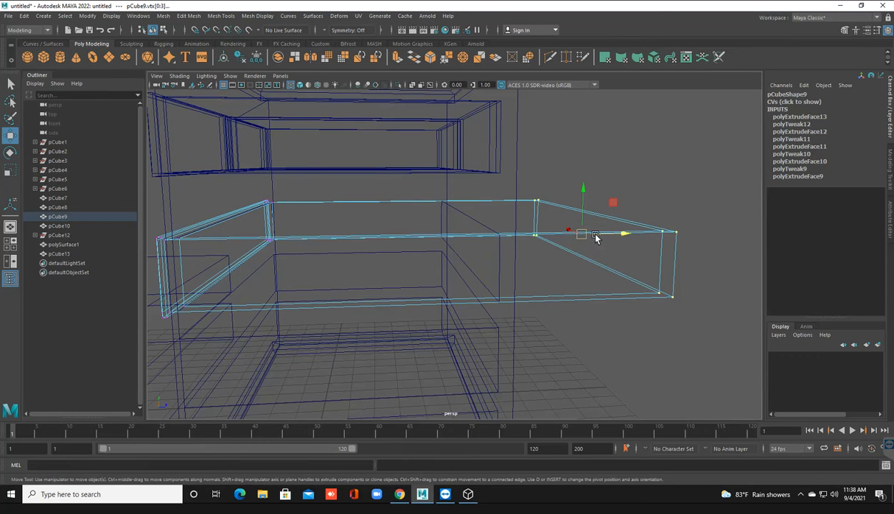
drag(617, 236, 495, 246)
right_drag(452, 243, 525, 211)
click(597, 205)
Freeze the transformations of the wide drawer pCube9 in its closed position.
mouse_move(427, 301)
alt+mouse_down()
mouse_move(341, 321)
mouse_move(353, 324)
mouse_move(331, 301)
alt+mouse_up()
key(5)
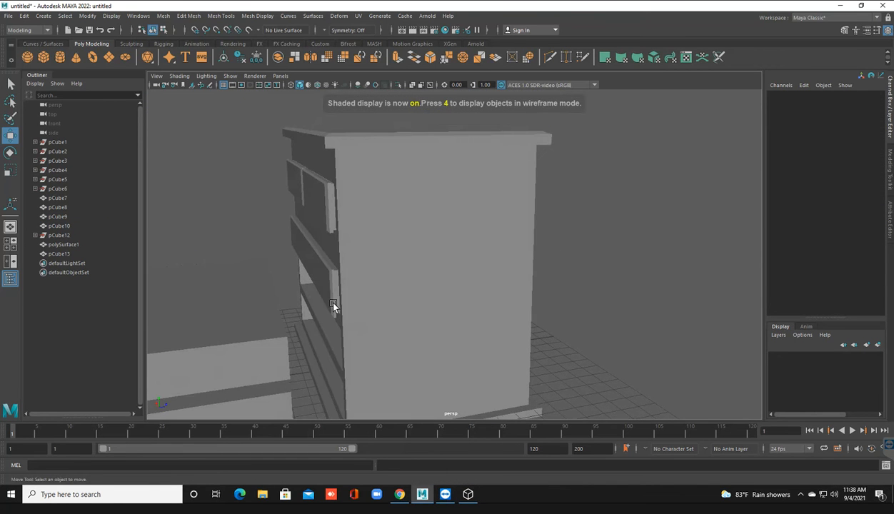
click(325, 297)
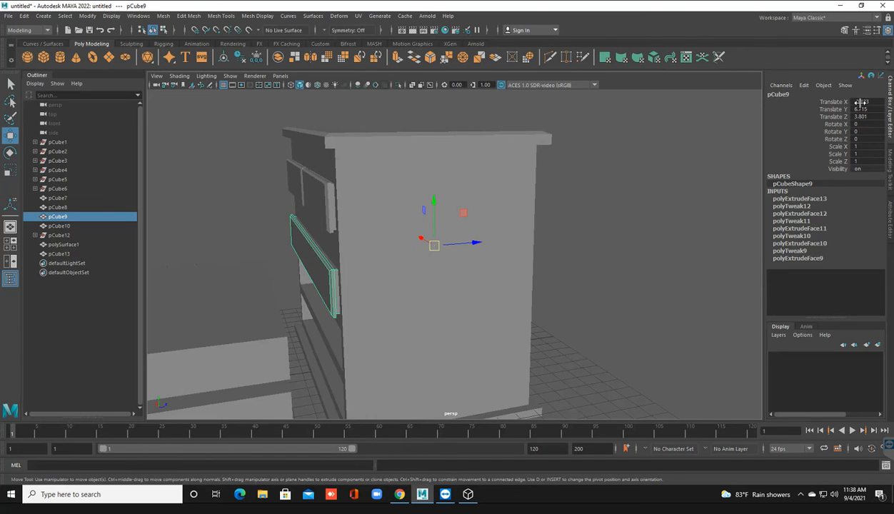
click(256, 61)
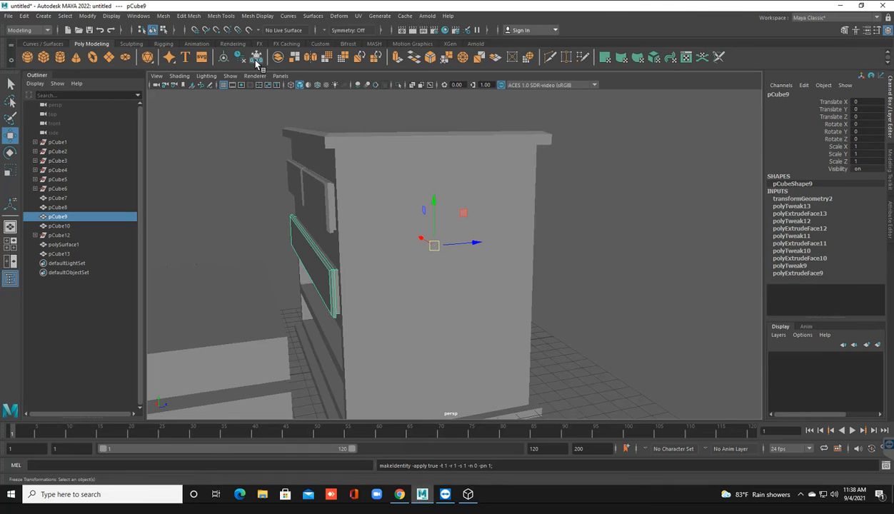
Delete the solid drawers pCube7 and pCube8, and clone pCube9 down into the next opening at Y about -2.669.
alt+drag(305, 213, 276, 371)
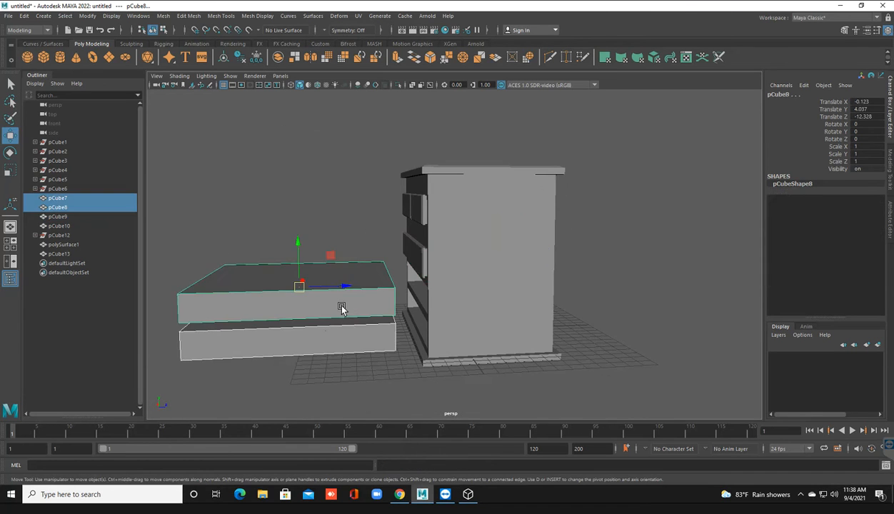
key(Delete)
alt+drag(351, 306, 462, 262)
click(462, 262)
alt+drag(423, 235, 479, 207)
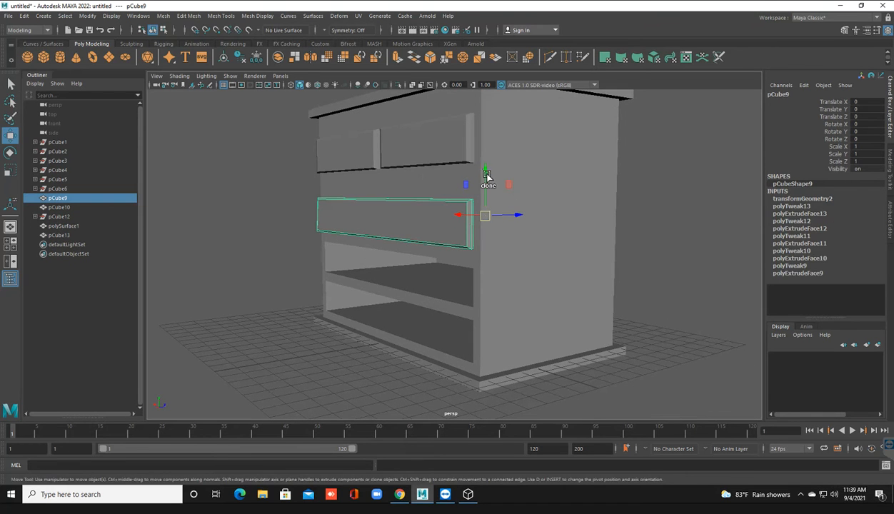
shift+drag(485, 173, 487, 219)
key(4)
alt+drag(453, 309, 425, 309)
scroll(437, 293, up, 1)
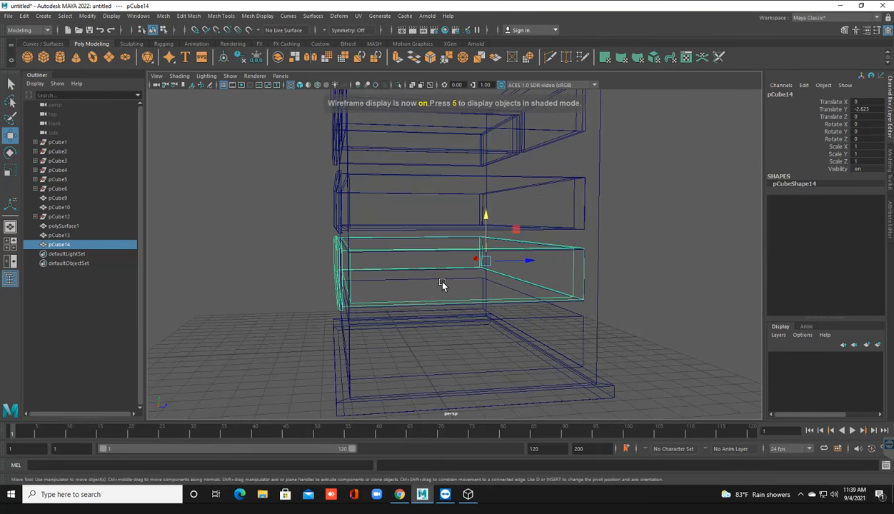
drag(485, 215, 485, 220)
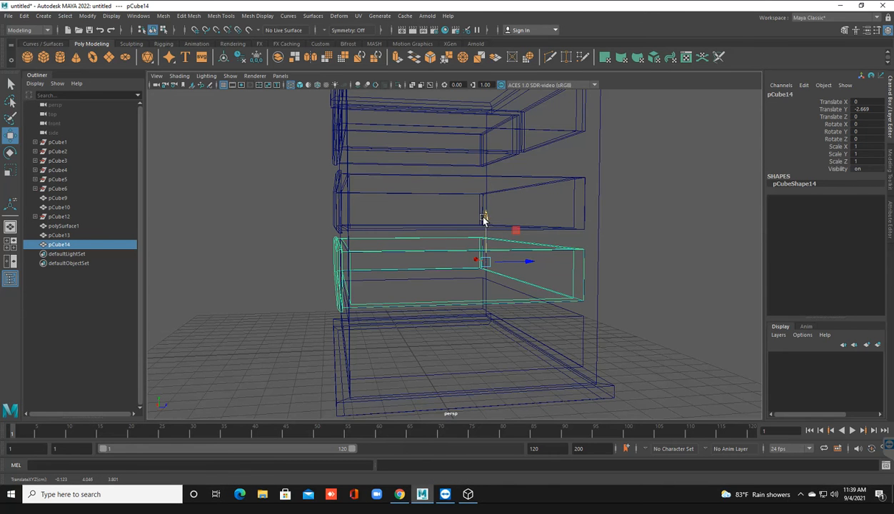
Clone the second wide drawer down into the lowest opening at Y about -5.298, and clear the selection.
shift+drag(484, 218, 485, 284)
alt+drag(439, 337, 445, 335)
scroll(441, 329, up, 4)
alt+middle_drag(422, 308, 407, 287)
alt+drag(407, 288, 417, 315)
drag(465, 223, 463, 210)
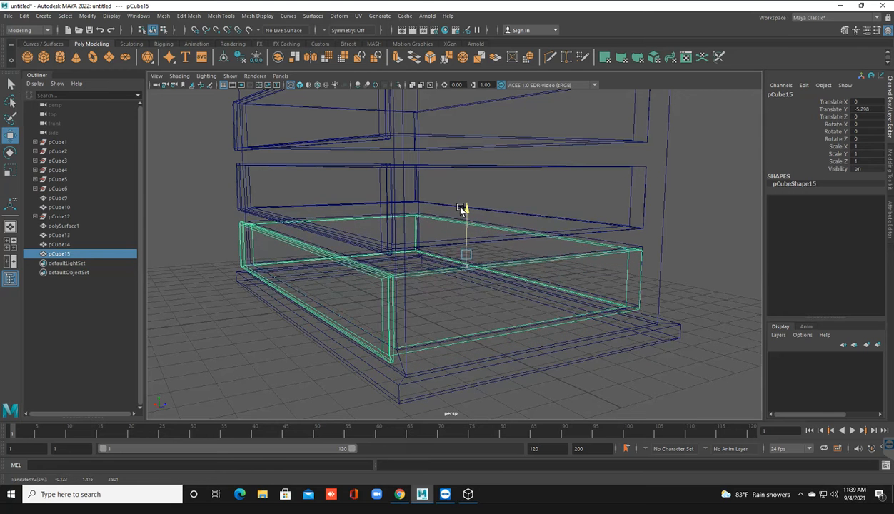
click(221, 257)
Clean up all the chest's parts in shaded view by centring their pivots, deleting their construction history and freezing their transformations.
mouse_move(222, 257)
alt+mouse_down()
mouse_move(278, 250)
mouse_move(422, 263)
mouse_move(377, 282)
mouse_move(397, 281)
mouse_move(417, 263)
alt+mouse_up()
key(5)
alt+right_drag(341, 221, 257, 147)
drag(257, 146, 585, 393)
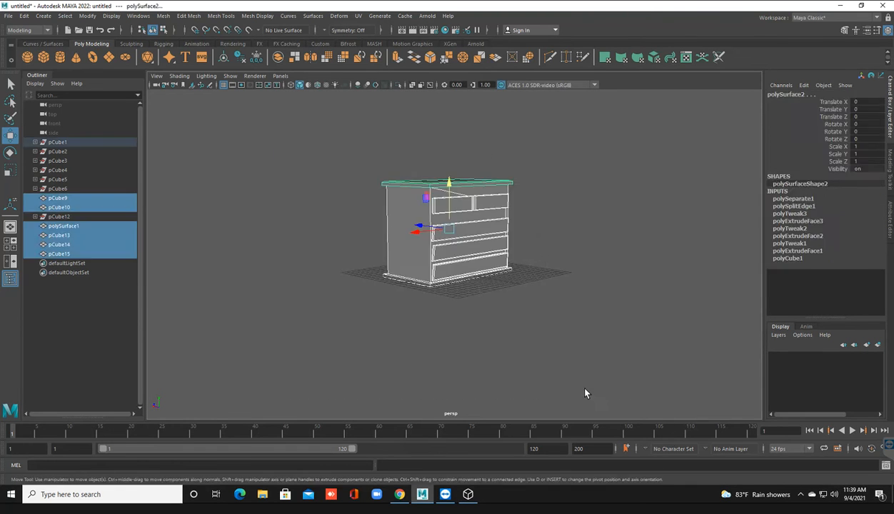
click(223, 60)
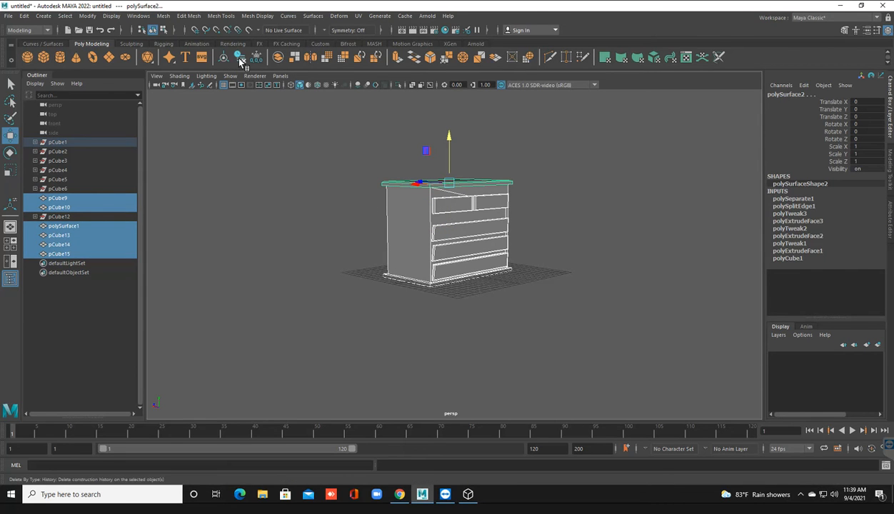
click(240, 60)
click(257, 60)
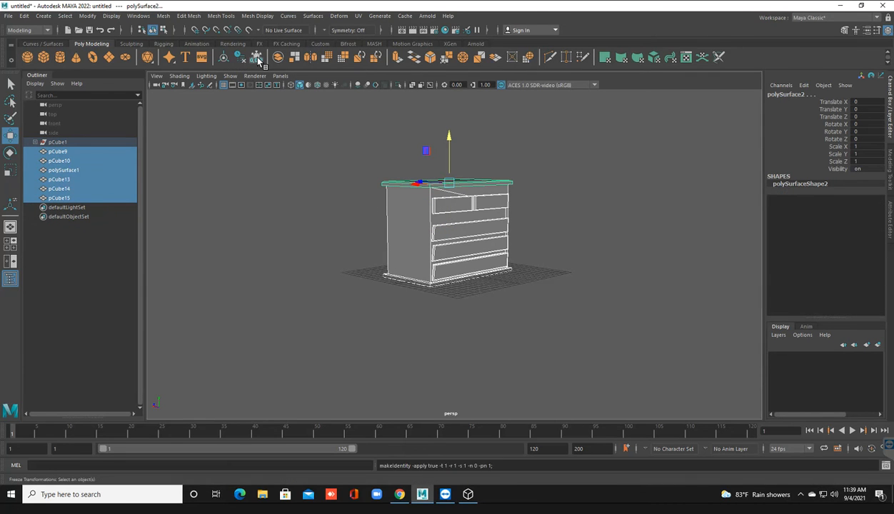
Freeze the transformations of the pCube1 group that holds the chest's top and base.
click(291, 207)
click(58, 142)
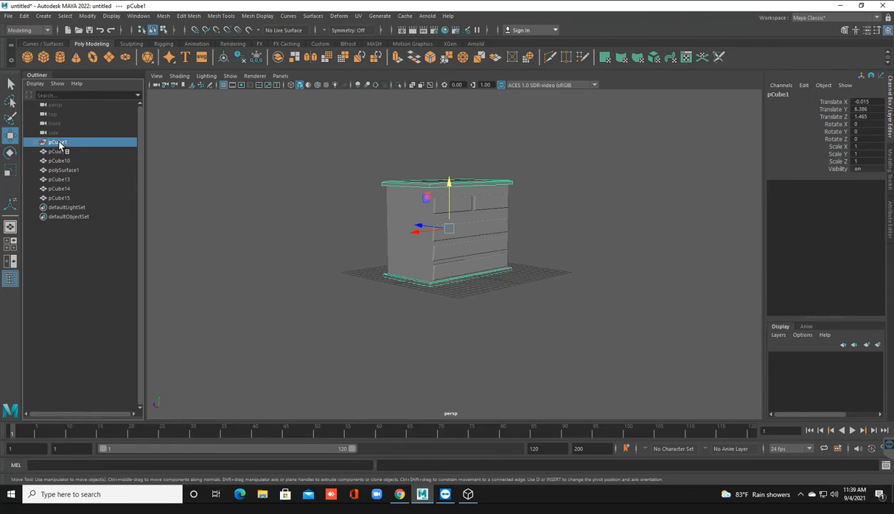
scroll(449, 220, up, 2)
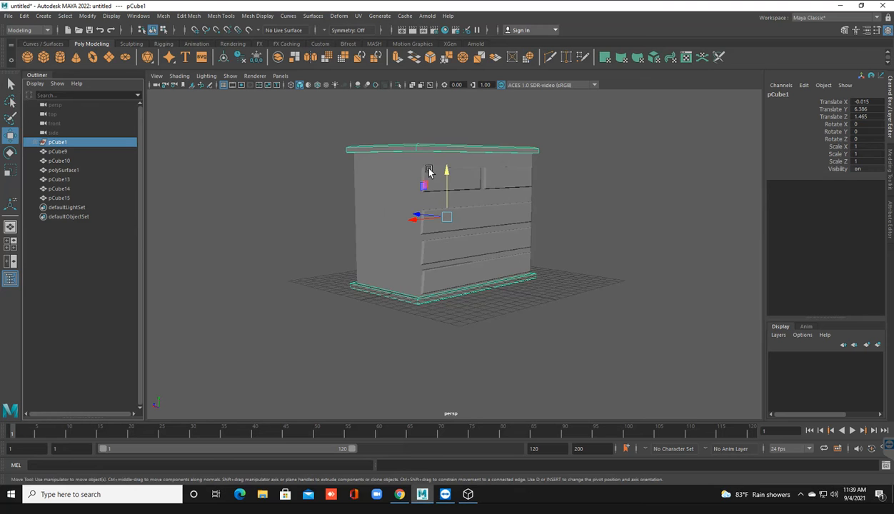
mouse_move(428, 329)
alt+mouse_down()
mouse_move(451, 334)
mouse_move(447, 344)
mouse_move(435, 341)
alt+mouse_up()
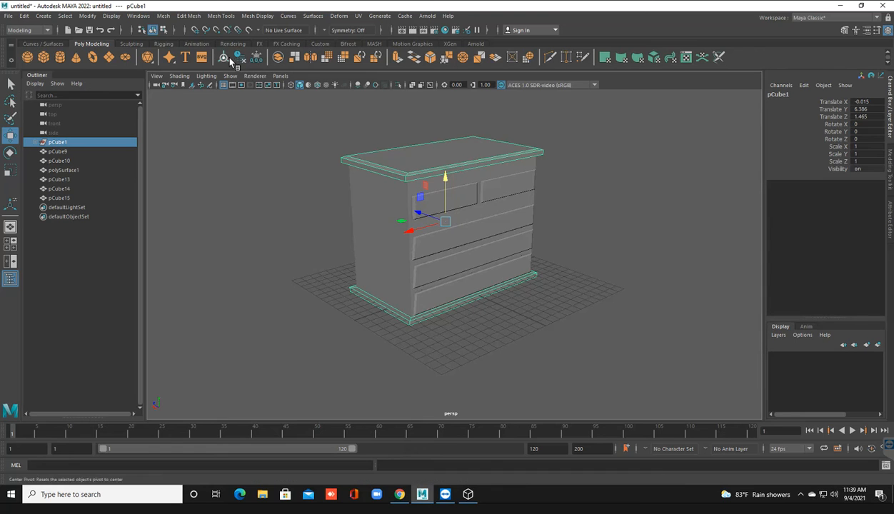
click(256, 57)
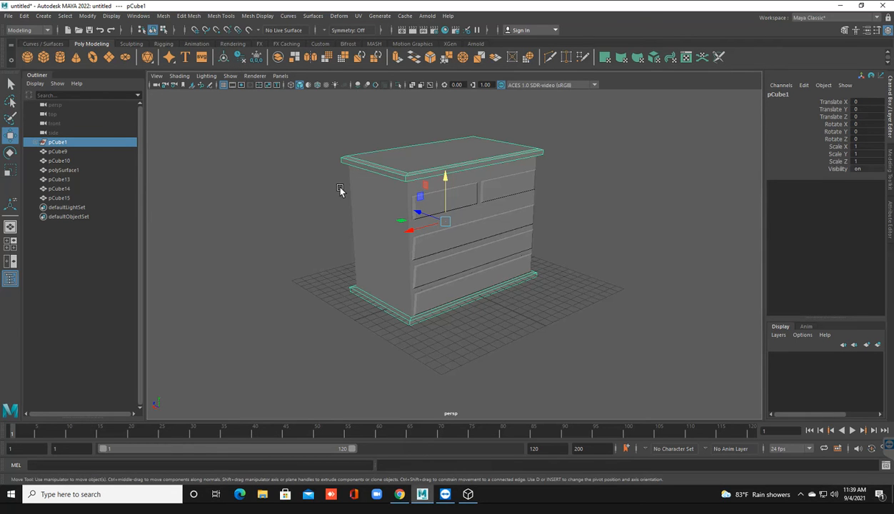
Try to get rid of the pCube1 group by deleting it and by using Separate on it.
key(Delete)
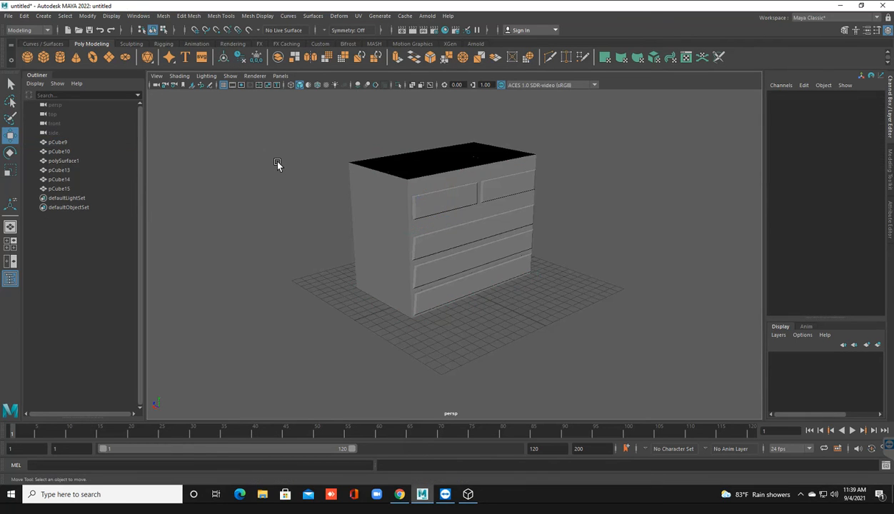
key(ctrl+z)
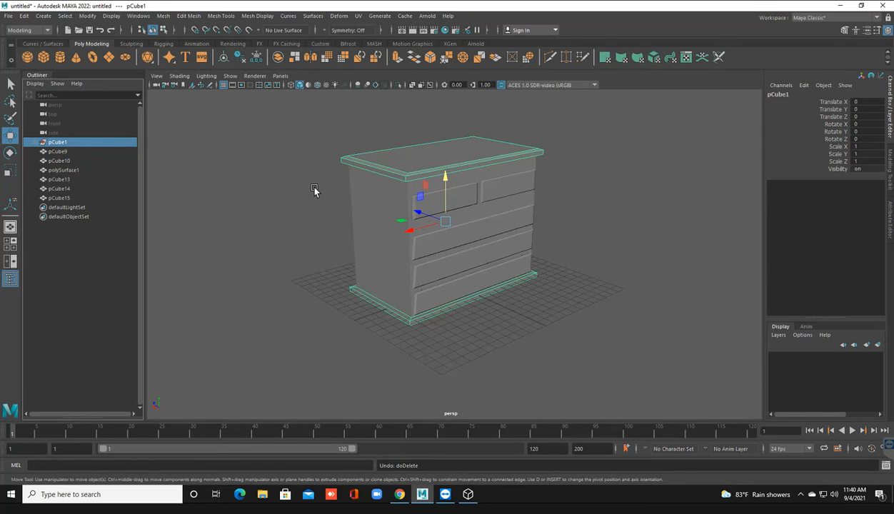
scroll(315, 189, up, 2)
click(165, 18)
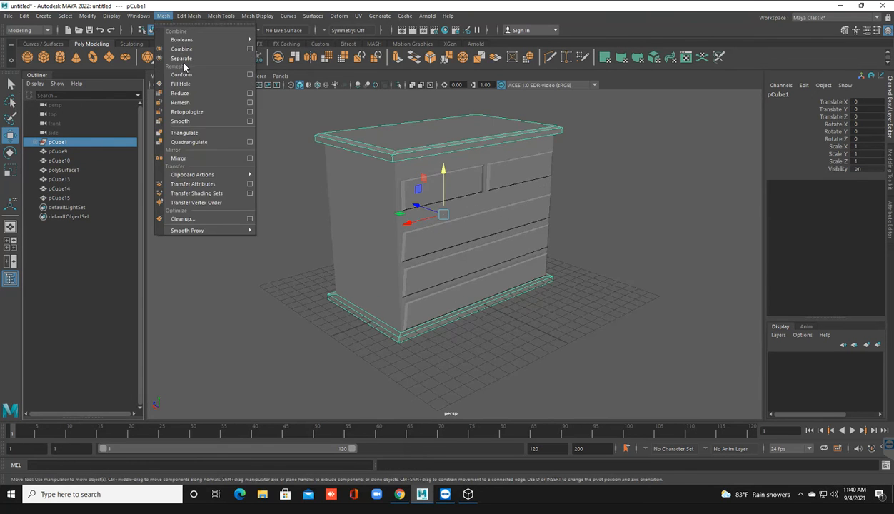
click(182, 63)
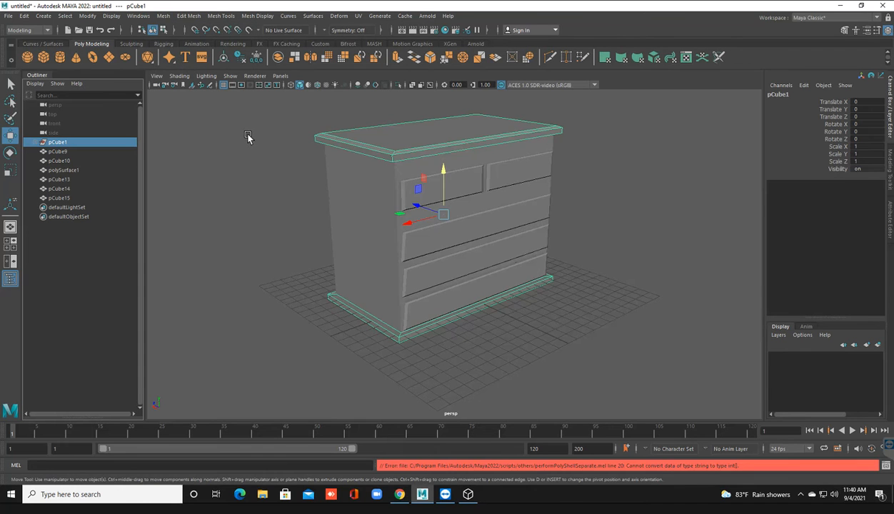
click(236, 163)
click(356, 138)
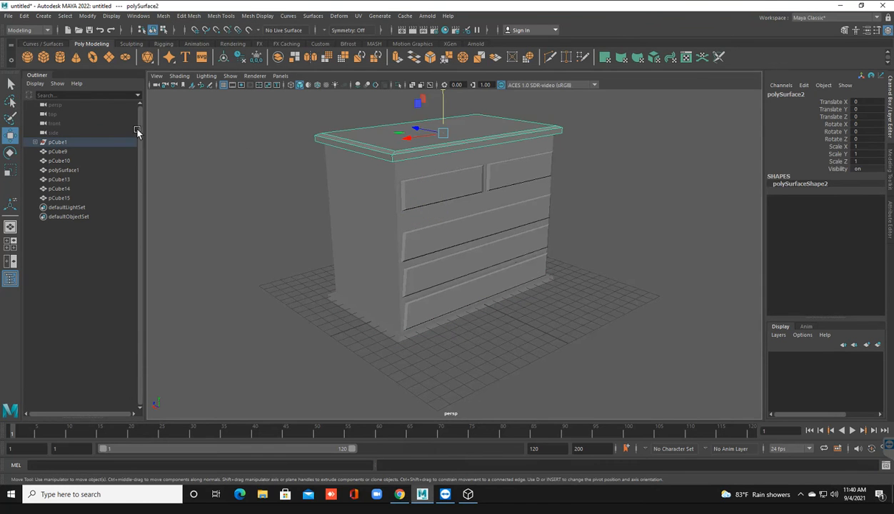
click(101, 142)
click(265, 184)
alt+right_drag(265, 183, 206, 197)
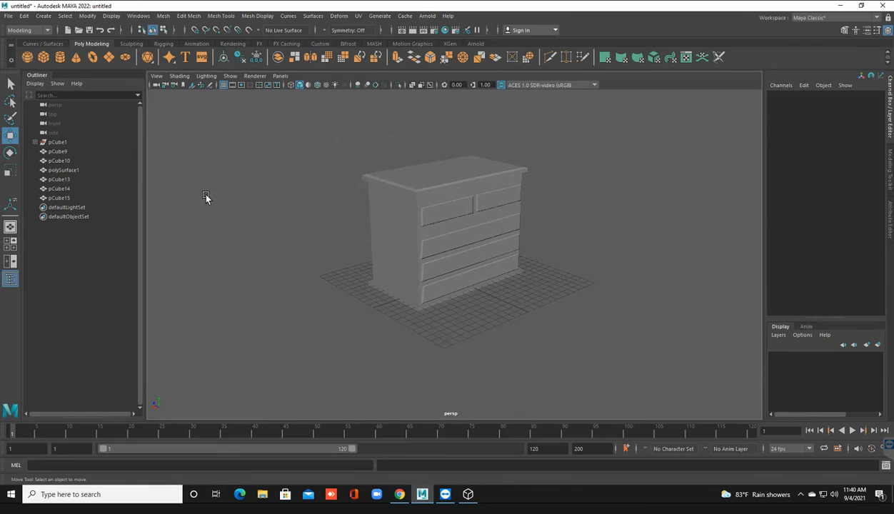
Move polySurface2 and polySurface3 out of the pCube1 group to the top level of the Outliner, and delete the empty group.
click(35, 142)
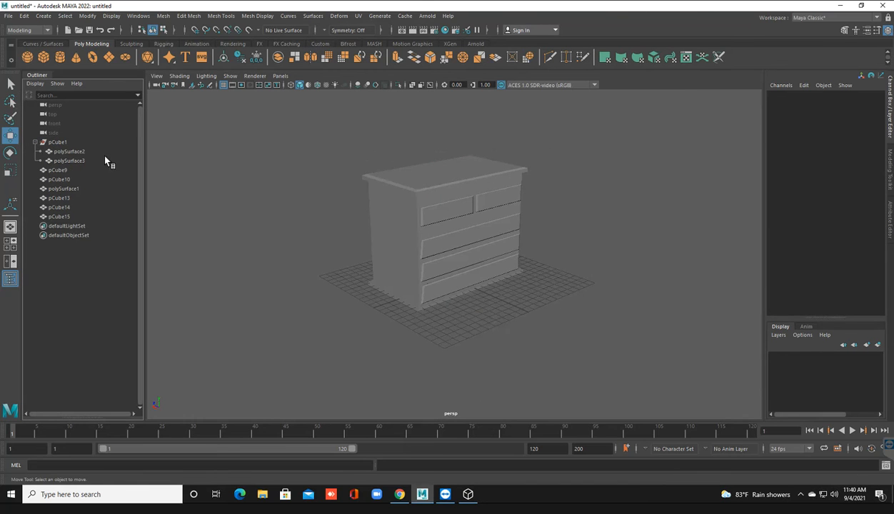
click(68, 151)
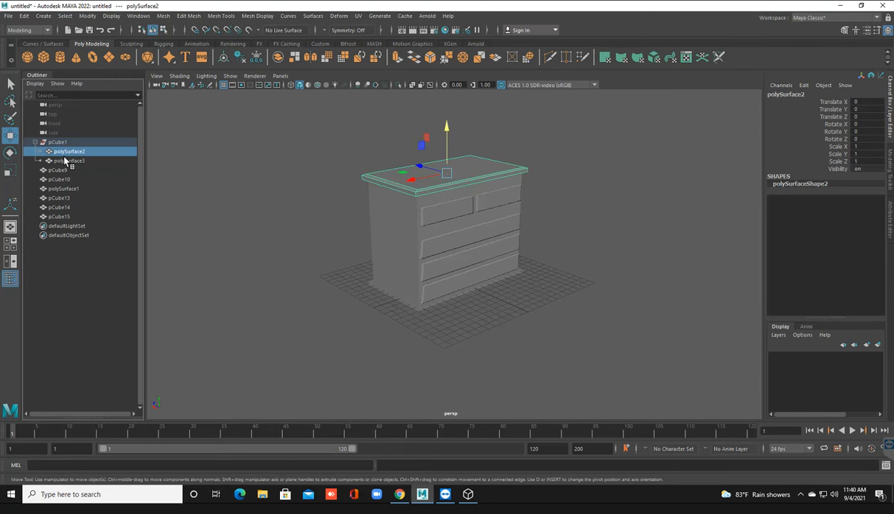
shift+click(66, 161)
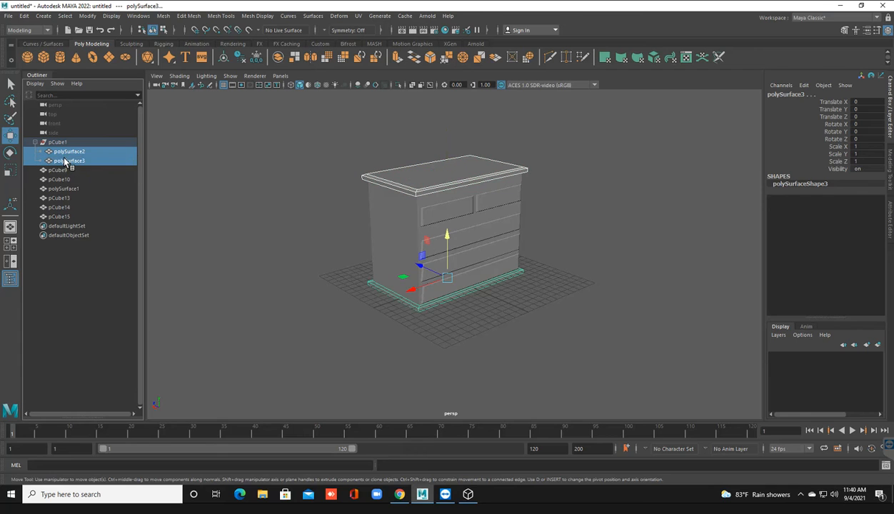
middle_drag(64, 161, 67, 271)
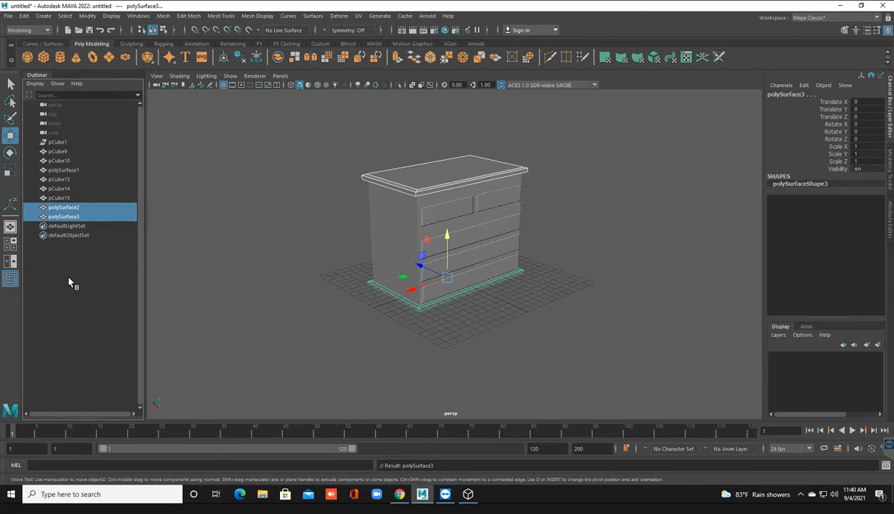
click(51, 143)
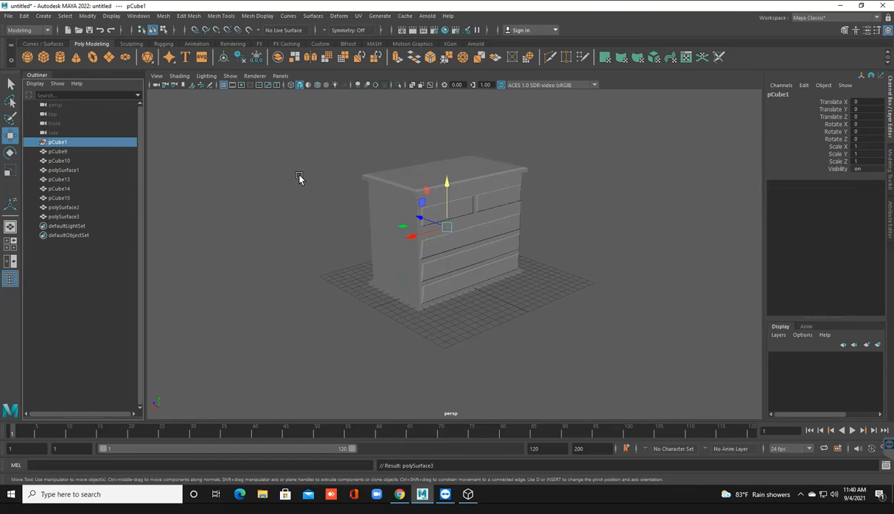
key(Delete)
scroll(340, 246, up, 4)
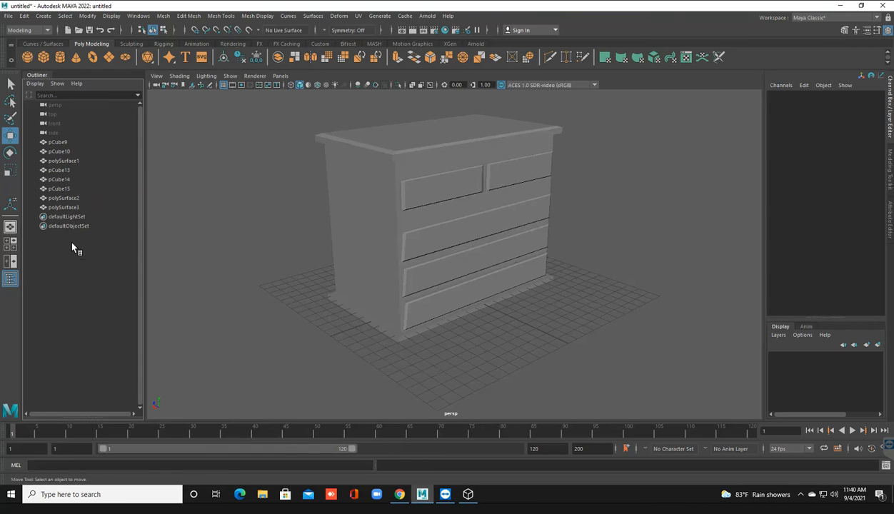
Try parenting the base polySurface3 under the top polySurface2, and undo it.
click(69, 208)
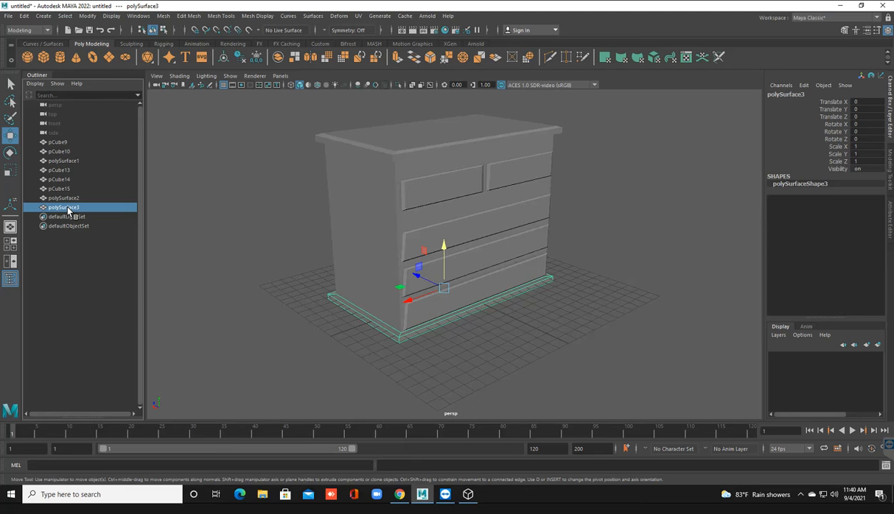
middle_drag(68, 205, 67, 201)
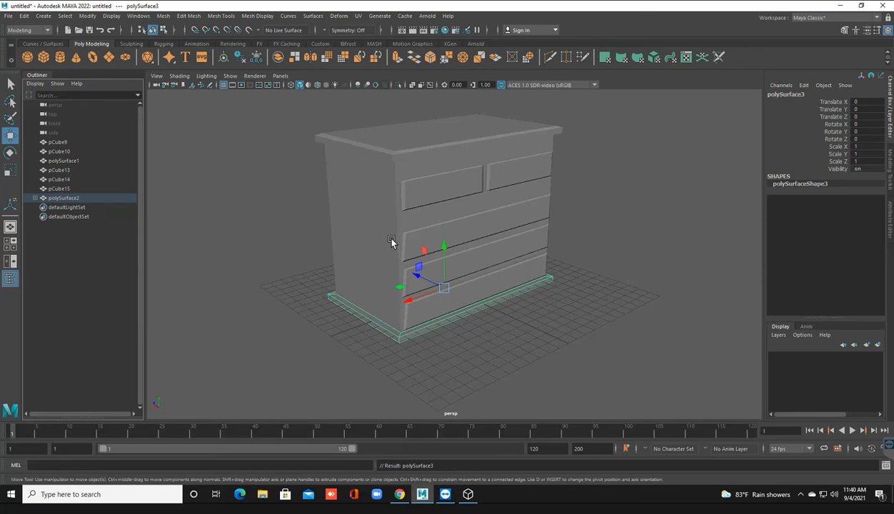
key(ctrl+z)
Isolate the cabinet body polySurface1 in the perspective view and clear the selection.
alt+drag(359, 245, 349, 227)
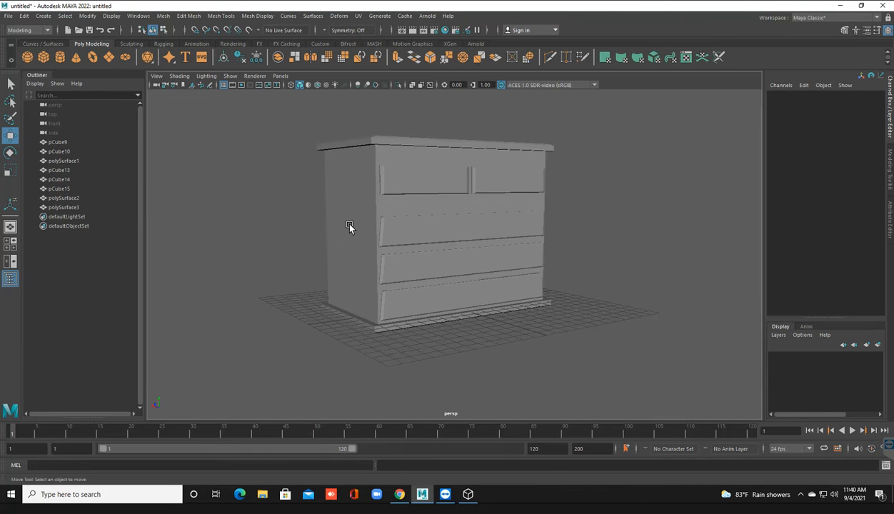
click(349, 227)
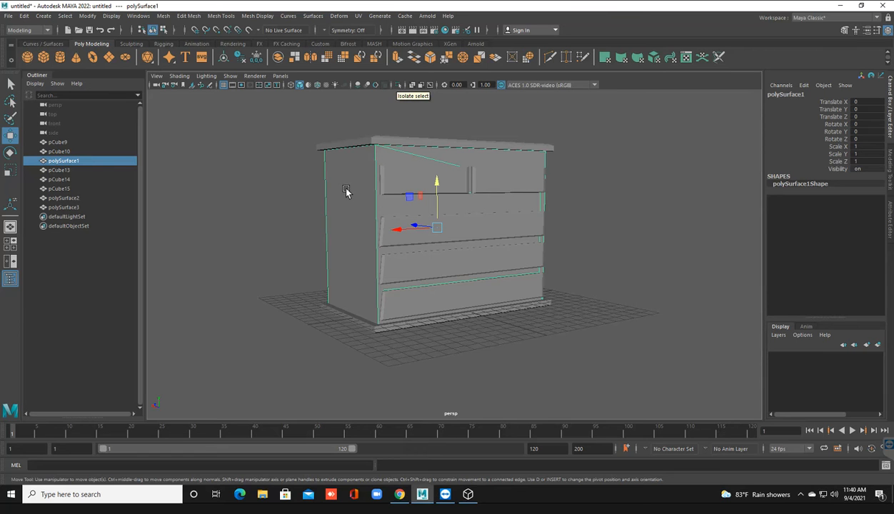
alt+drag(361, 210, 373, 148)
scroll(362, 207, up, 2)
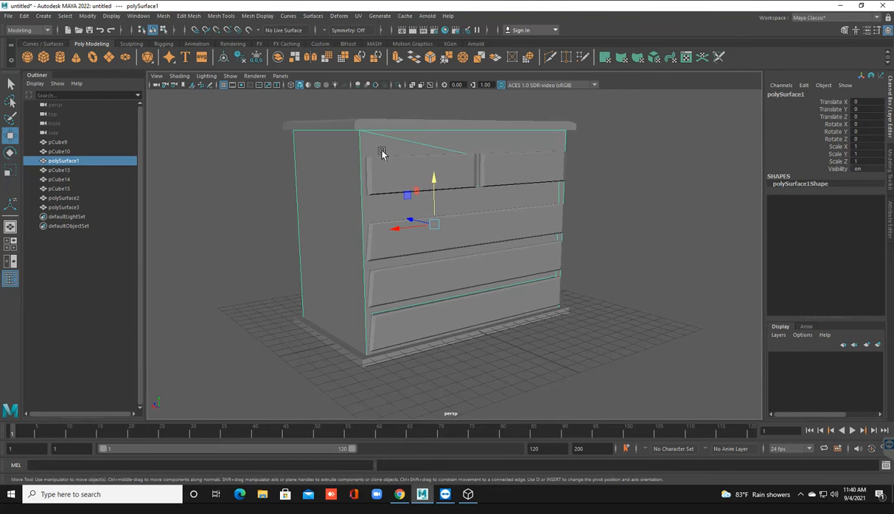
click(399, 84)
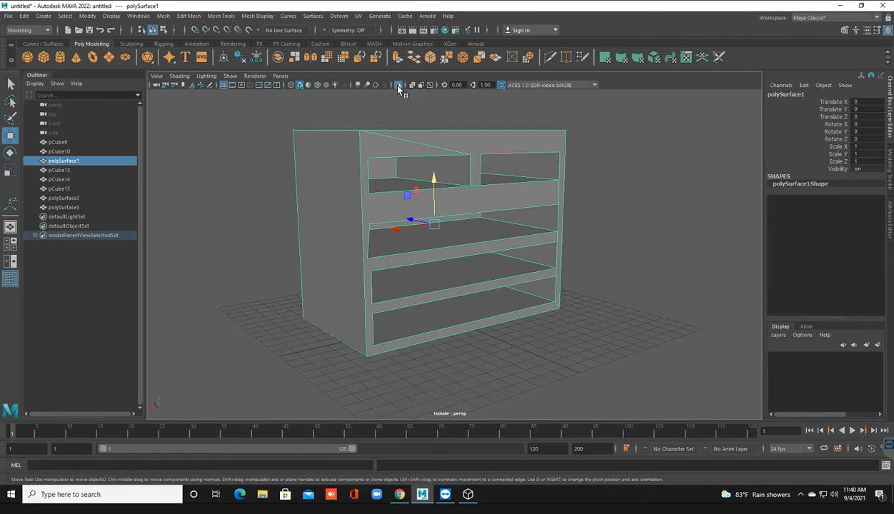
click(254, 144)
Turn on Two Sided Lighting and view the cabinet body from above.
alt+drag(370, 211, 329, 191)
click(206, 75)
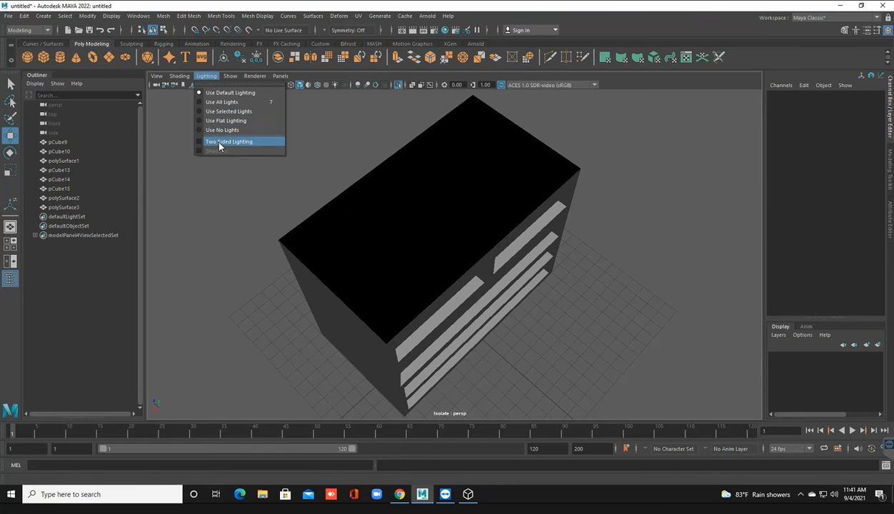
click(218, 139)
alt+drag(275, 198, 274, 198)
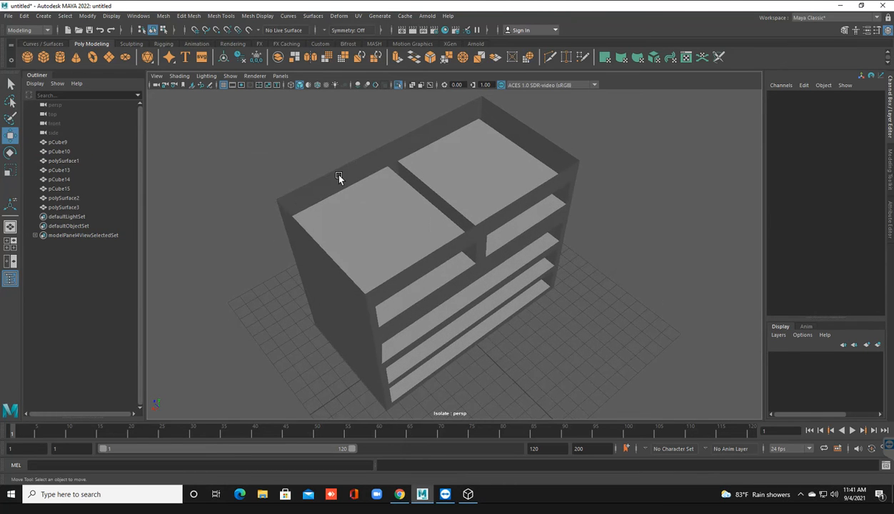
mouse_move(334, 173)
alt+mouse_down()
mouse_move(345, 166)
mouse_move(330, 158)
mouse_move(320, 100)
mouse_move(337, 135)
mouse_move(324, 147)
mouse_move(325, 170)
alt+mouse_up()
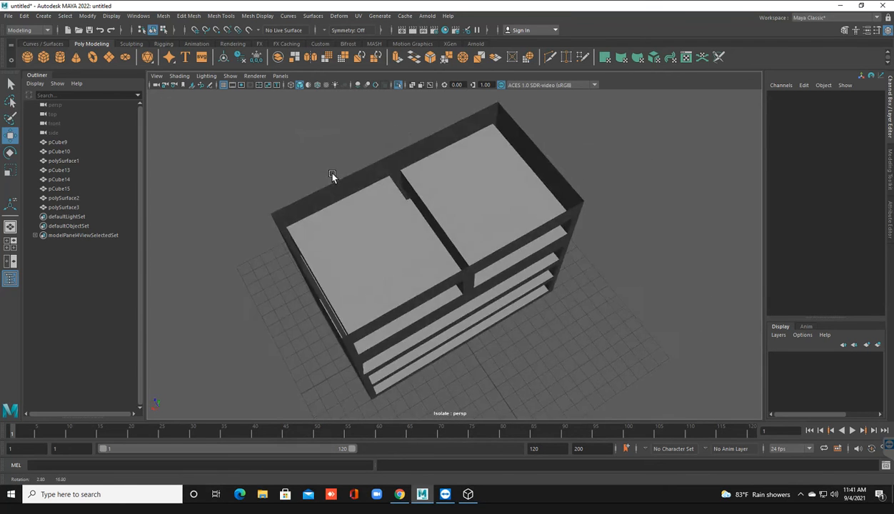
Close the cabinet body's open top by applying Fill Hole to its upper border edges, and return to Object Mode.
scroll(325, 170, up, 3)
alt+drag(354, 238, 354, 238)
alt+drag(372, 270, 315, 237)
scroll(377, 271, up, 3)
click(353, 255)
right_drag(320, 235, 325, 195)
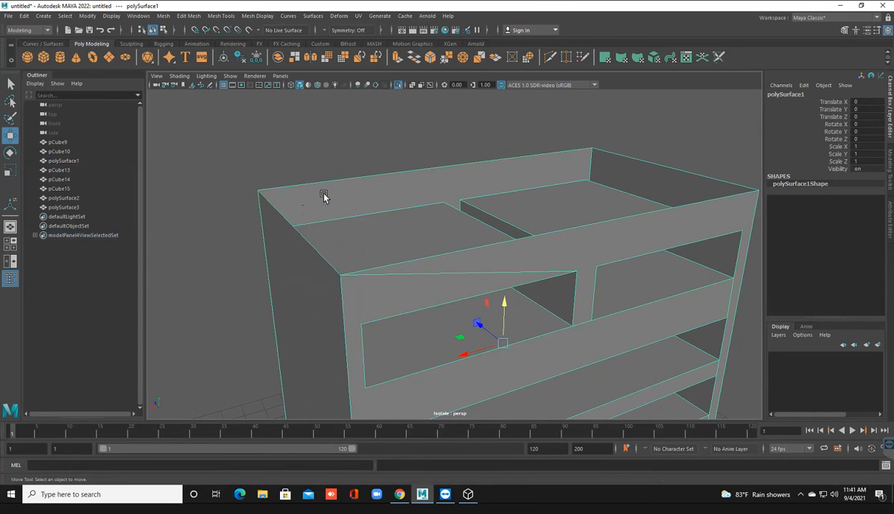
click(319, 255)
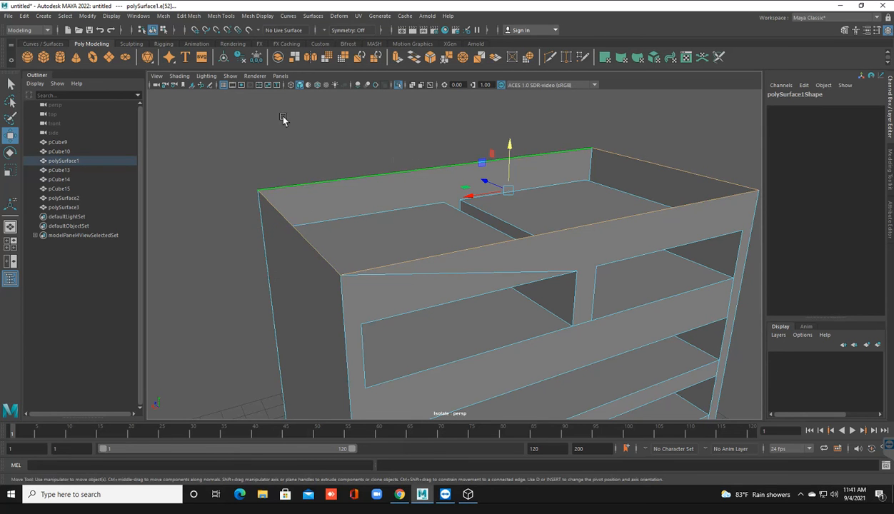
click(166, 17)
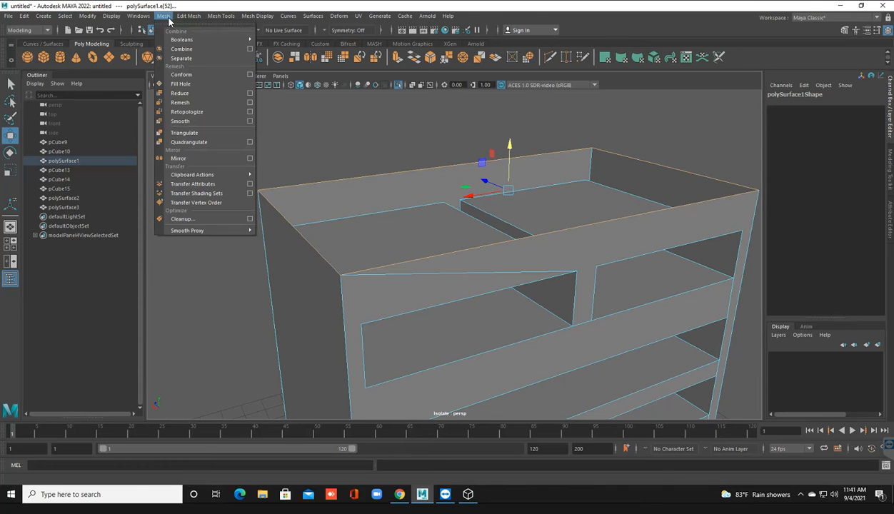
click(183, 84)
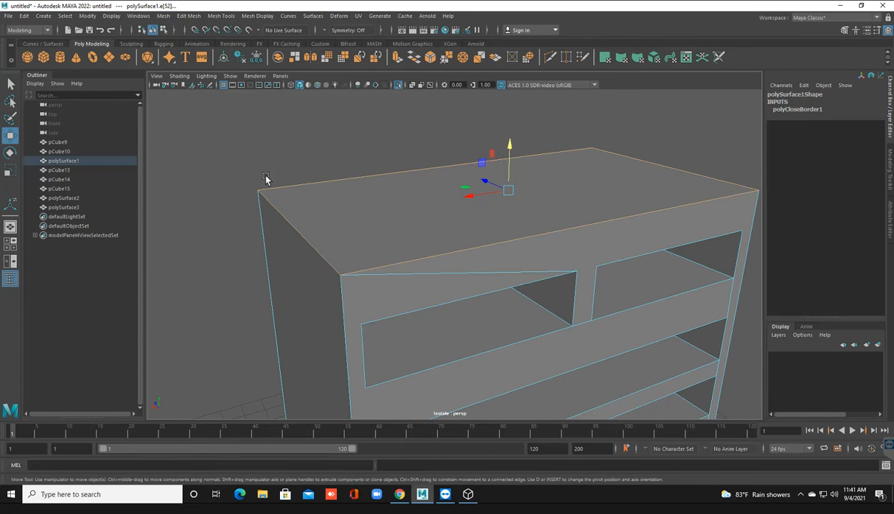
mouse_move(341, 197)
right_down()
mouse_move(393, 156)
mouse_move(408, 156)
right_up()
click(408, 156)
scroll(392, 254, down, 4)
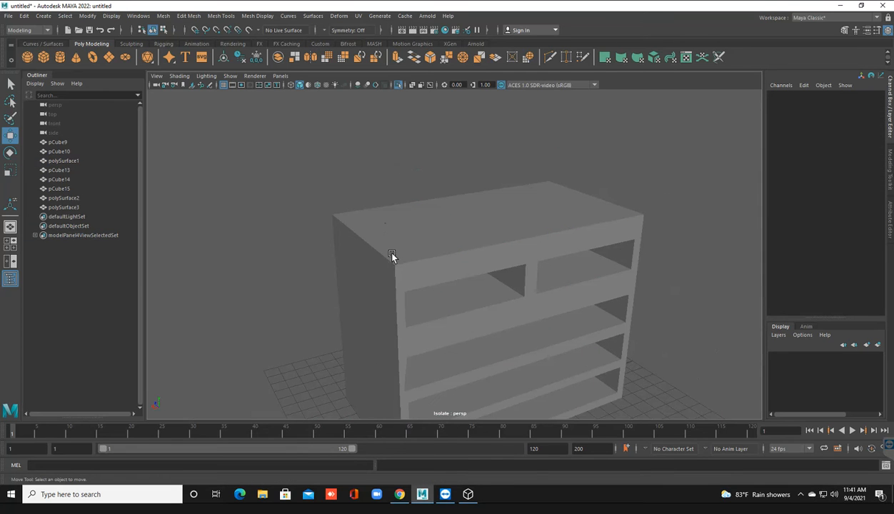
End the isolation of the cabinet body to show the whole chest from the front.
click(398, 85)
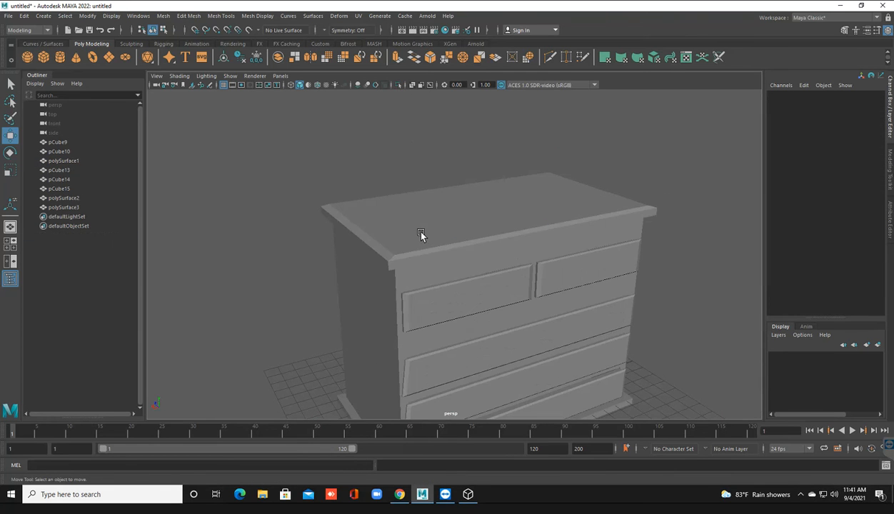
scroll(429, 257, down, 2)
alt+drag(433, 261, 404, 300)
scroll(377, 289, up, 4)
scroll(379, 300, down, 1)
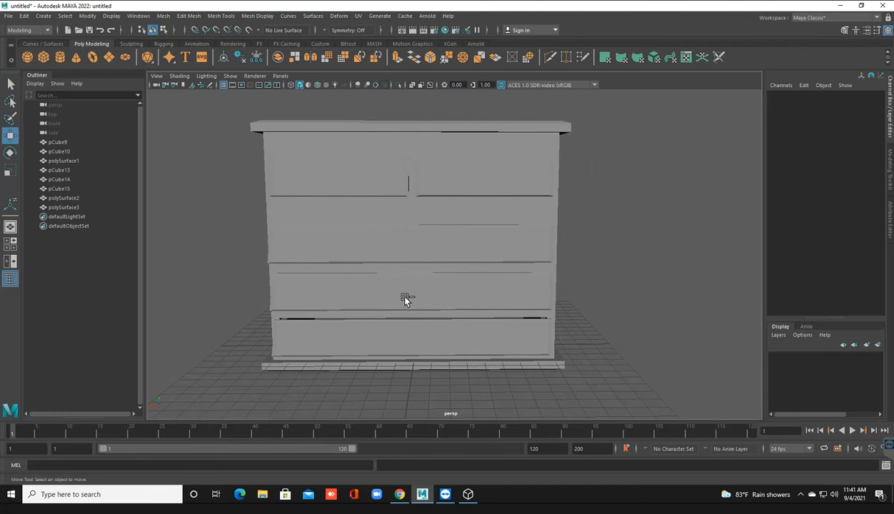
Save the scene as box in Maya Binary format in the personal practice folder.
key(ctrl+s)
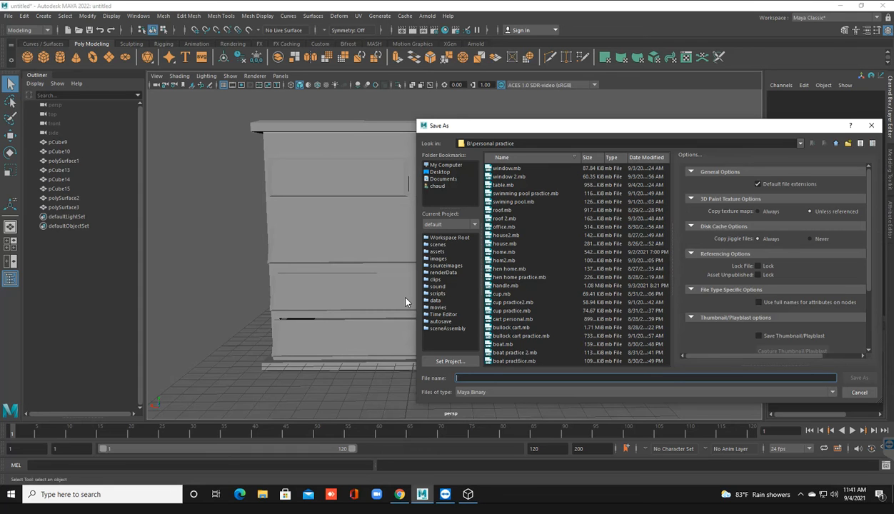
text(box)
key(Return)
key(w)
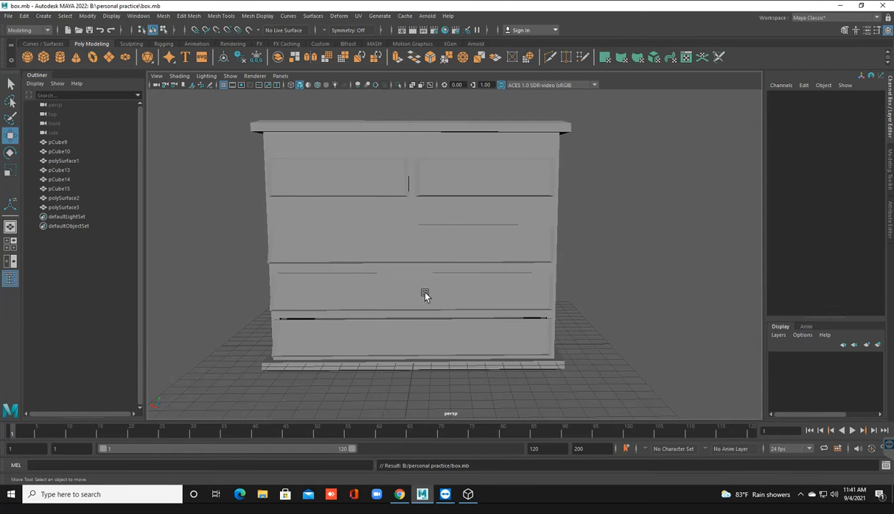
Put the uppermost full-width drawer, pCube9, into vertex mode and show the perspective view in wireframe.
alt+drag(425, 293, 435, 291)
scroll(393, 314, up, 4)
alt+middle_drag(393, 314, 421, 255)
click(387, 269)
alt+drag(372, 265, 382, 266)
right_drag(275, 219, 234, 213)
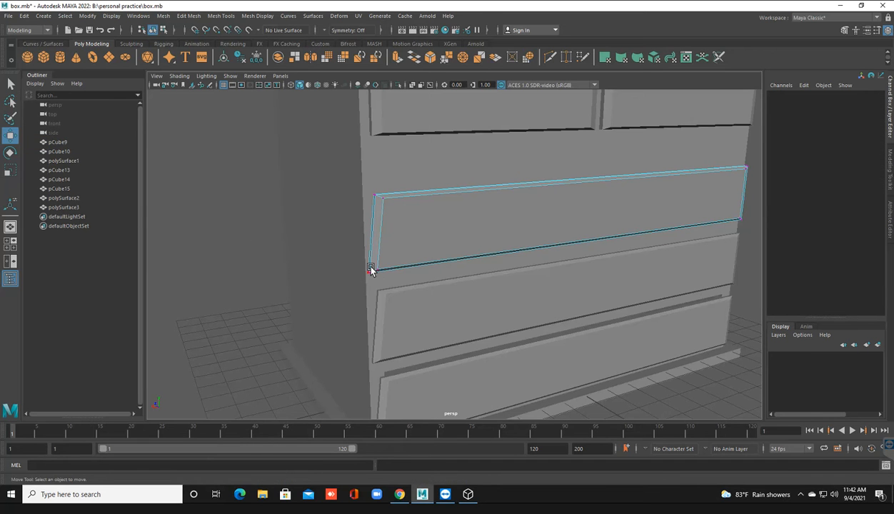
key(4)
alt+drag(371, 274, 393, 286)
scroll(392, 286, down, 2)
alt+right_drag(392, 285, 423, 318)
scroll(412, 300, down, 3)
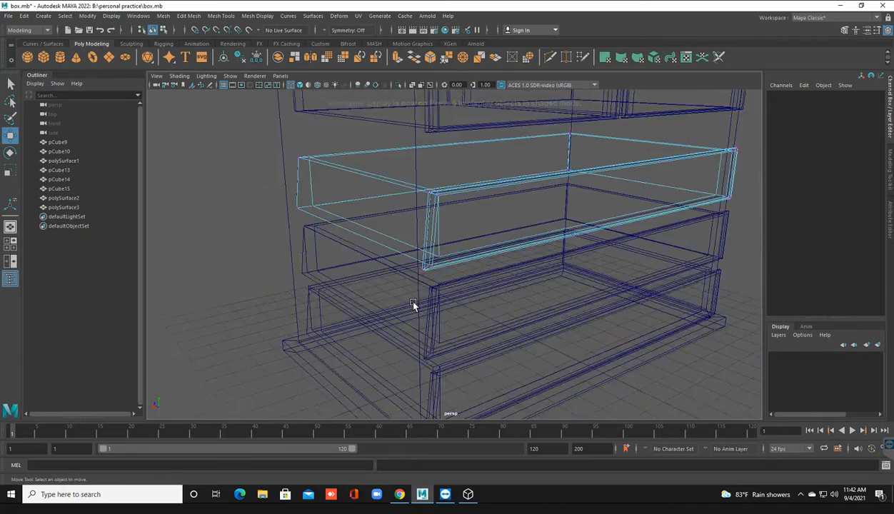
Move the skewed lower front corner vertices of drawer pCube9 inward along X.
scroll(412, 305, down, 2)
scroll(412, 305, up, 6)
alt+drag(407, 270, 443, 307)
alt+middle_drag(443, 306, 392, 318)
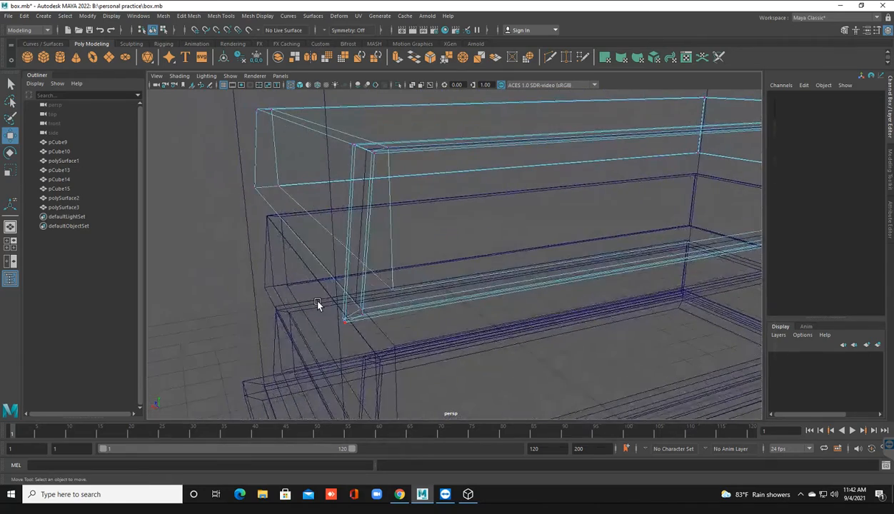
drag(358, 337, 372, 352)
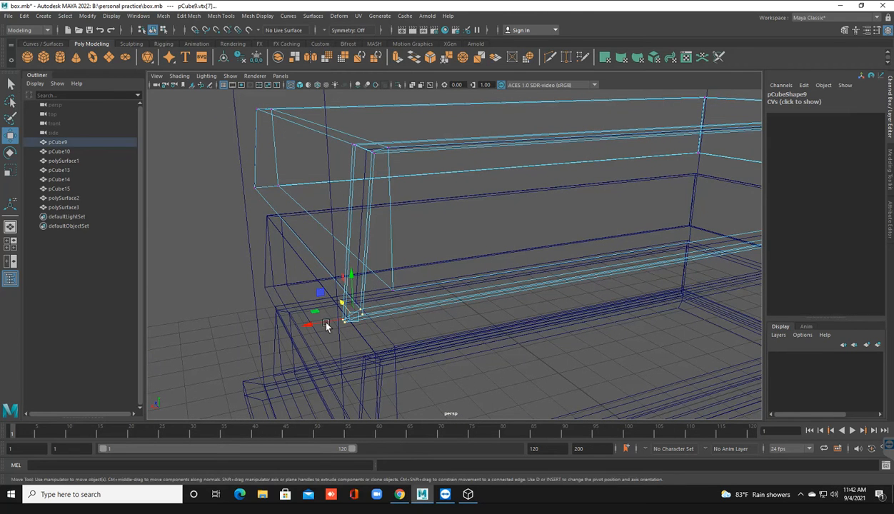
drag(316, 323, 330, 325)
scroll(330, 323, up, 10)
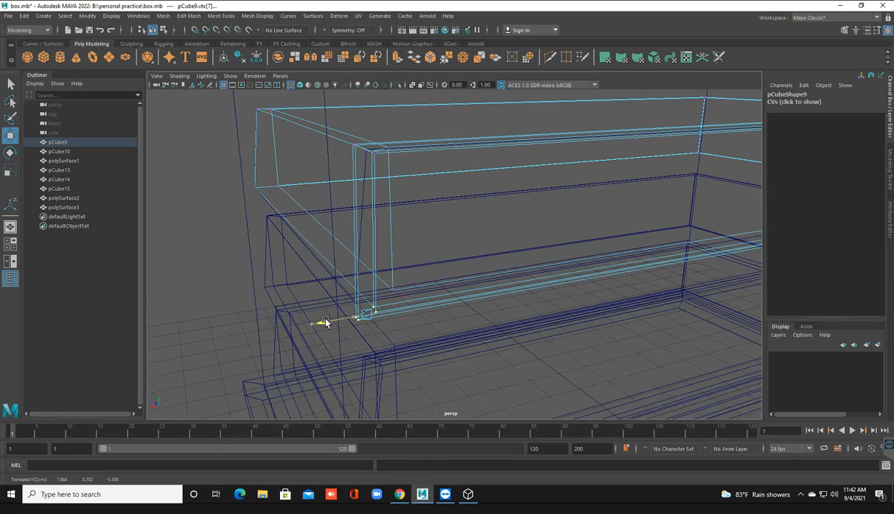
scroll(339, 325, up, 2)
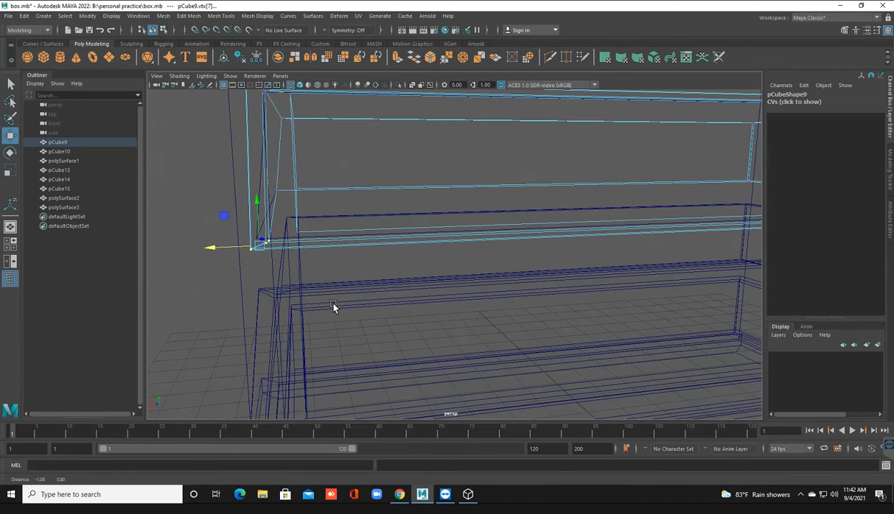
In the wireframe front view, align pCube9's lower corner vertices vertically with its upper corner and return to Object Mode.
key(space)
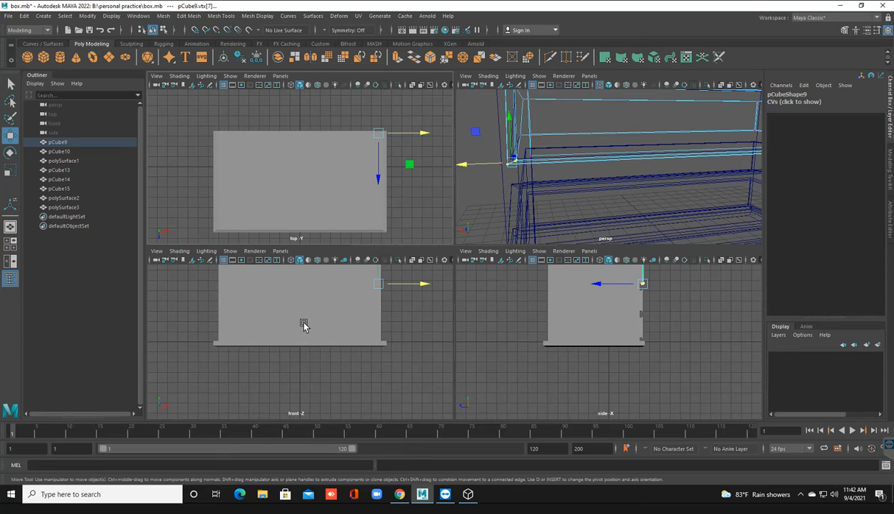
scroll(303, 328, down, 2)
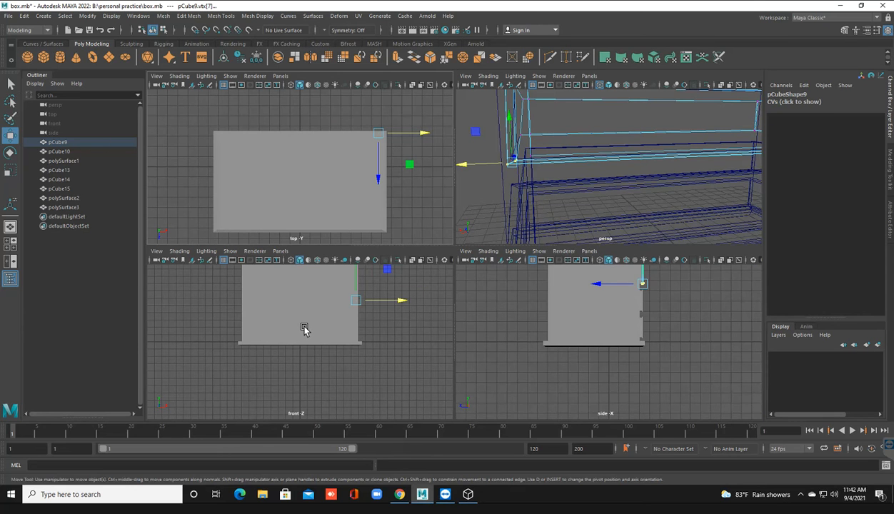
key(4)
scroll(320, 342, up, 1)
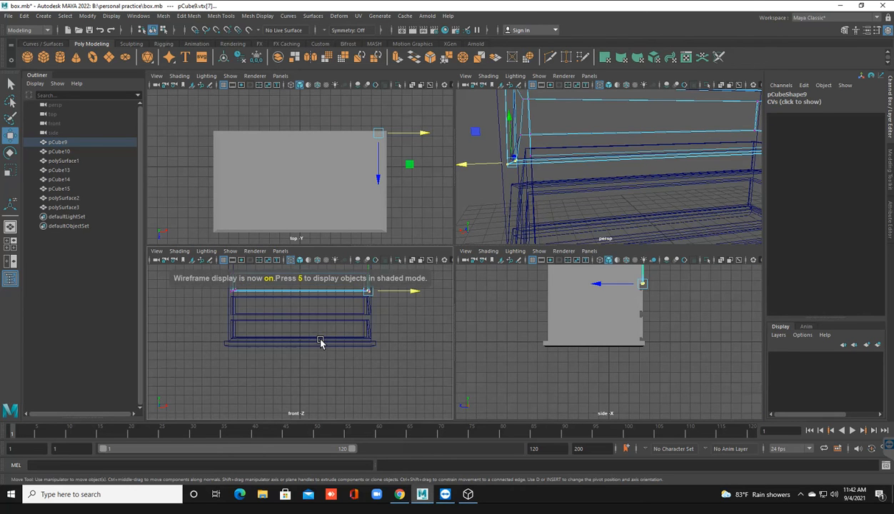
key(space)
scroll(464, 278, up, 5)
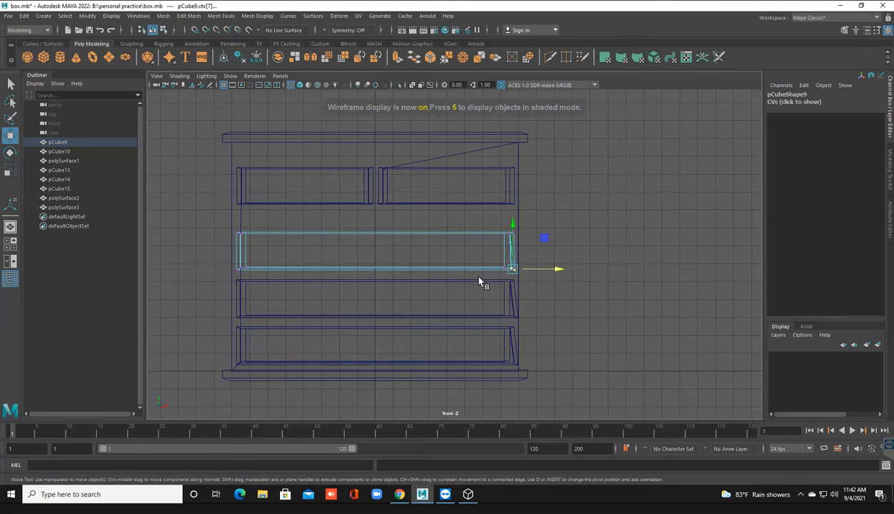
scroll(456, 265, up, 2)
mouse_move(477, 239)
mouse_down()
mouse_move(469, 237)
mouse_move(484, 237)
mouse_move(475, 237)
mouse_up()
alt+middle_drag(423, 332, 434, 294)
right_drag(383, 145, 434, 146)
Straighten the slanted ends of drawers pCube14 and pCube15 by moving their lower corner vertices inward along X, and return to Object Mode.
click(446, 328)
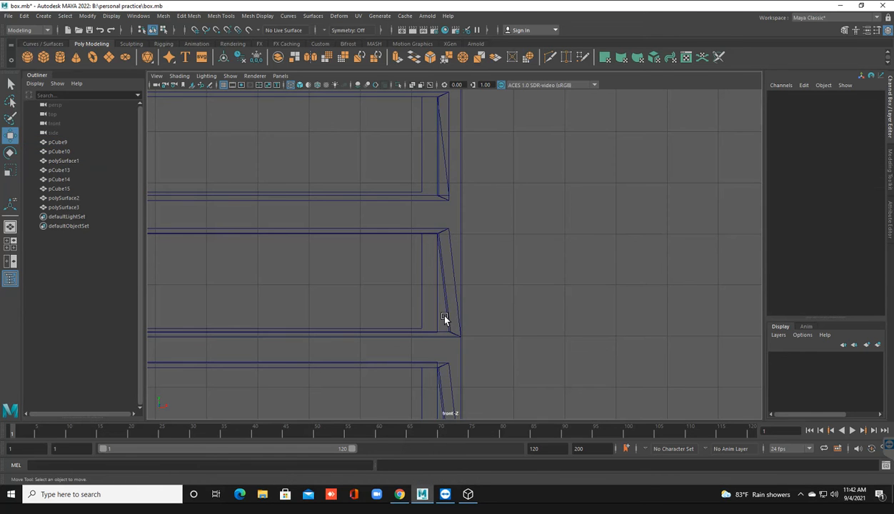
click(448, 321)
alt+middle_drag(449, 319, 460, 253)
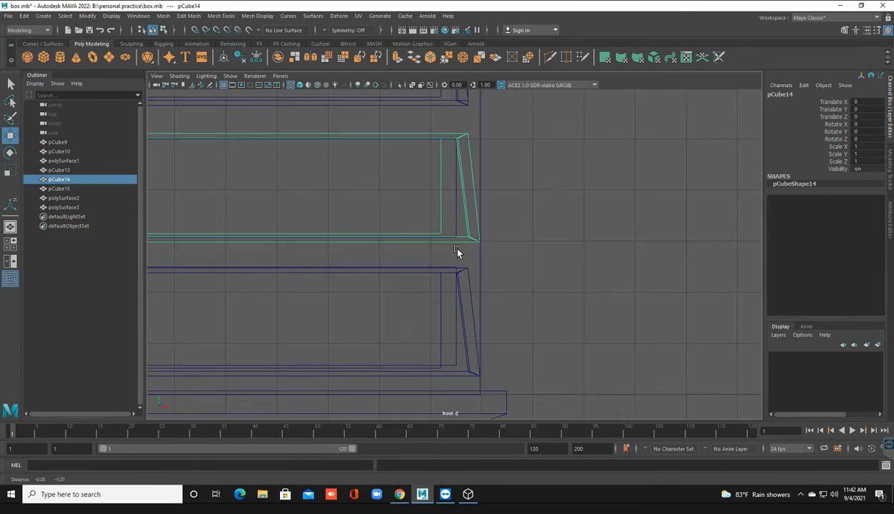
shift+click(465, 312)
right_drag(597, 201, 544, 207)
drag(454, 224, 493, 254)
drag(454, 223, 500, 373)
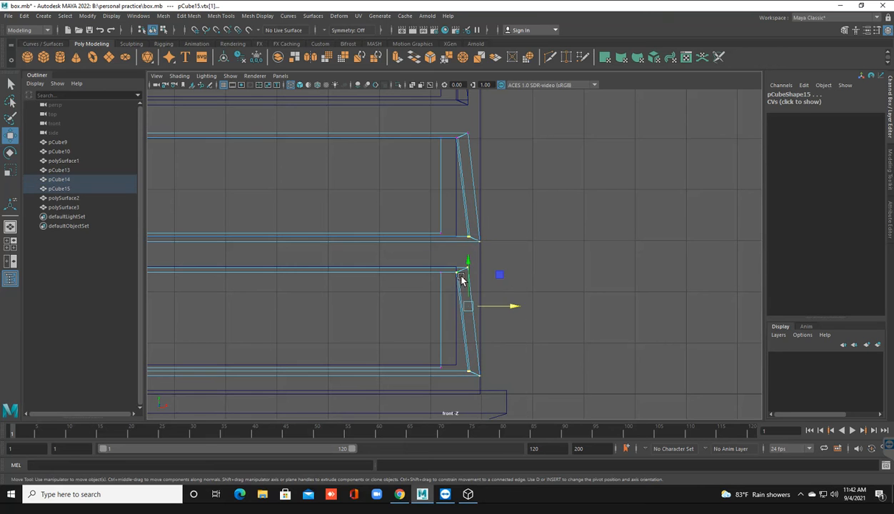
click(477, 246)
drag(455, 219, 498, 259)
drag(455, 362, 517, 400)
drag(520, 310, 509, 307)
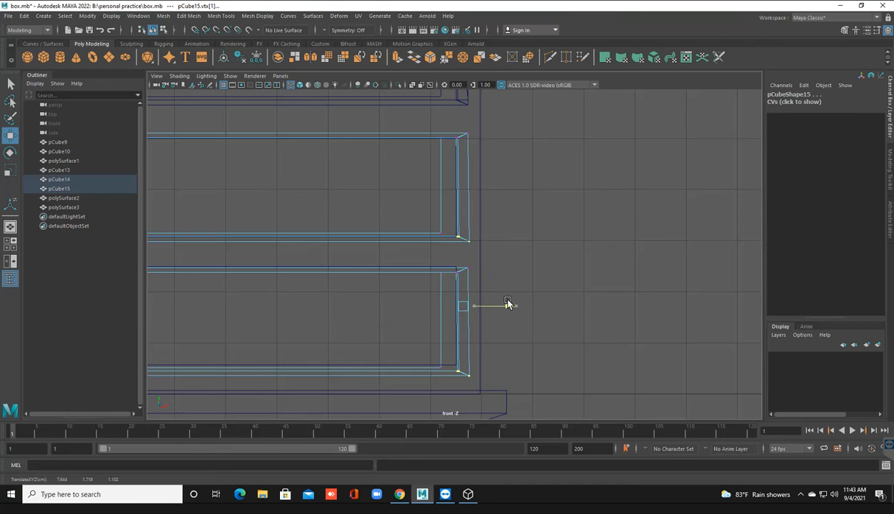
right_drag(449, 209, 480, 193)
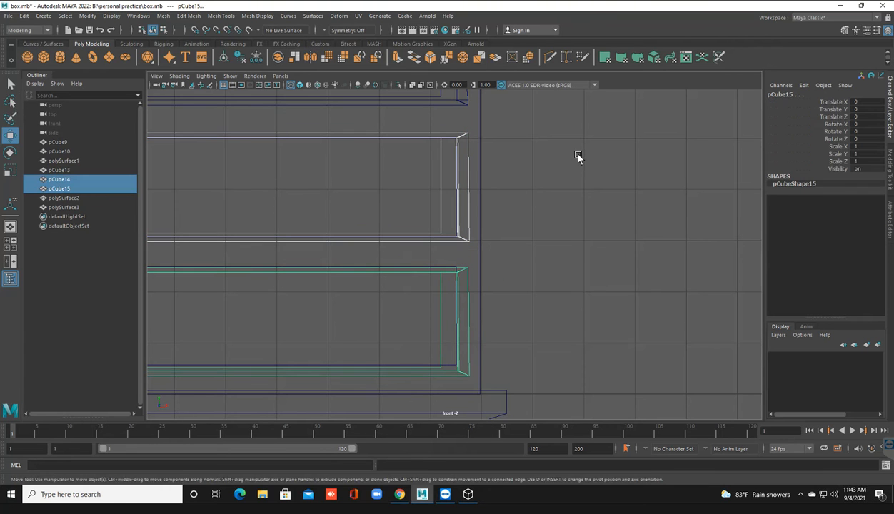
click(372, 220)
Display the perspective view in smooth shading and examine the straightened drawer edges against the cabinet body.
key(space)
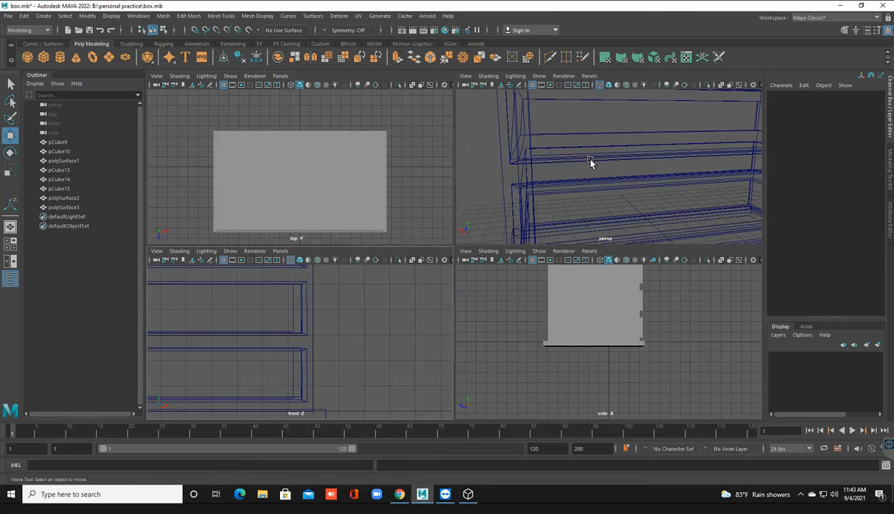
key(space)
scroll(572, 176, down, 2)
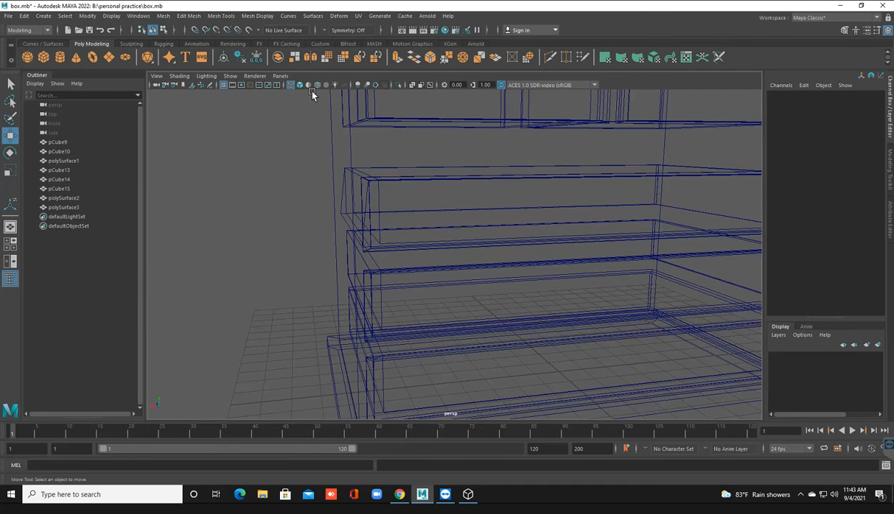
key(5)
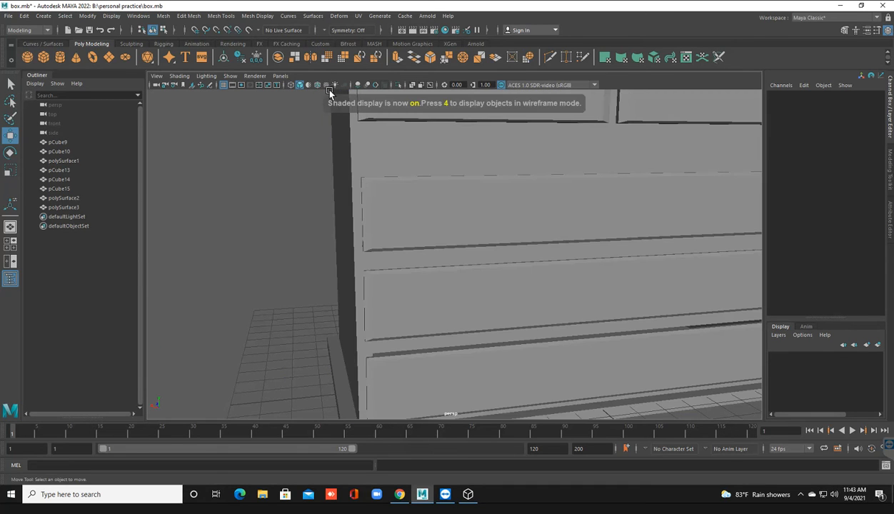
click(291, 85)
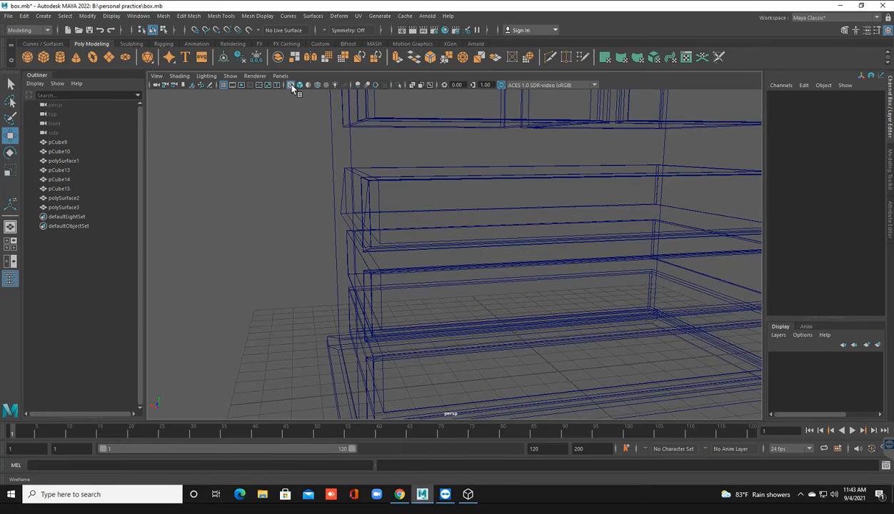
click(300, 85)
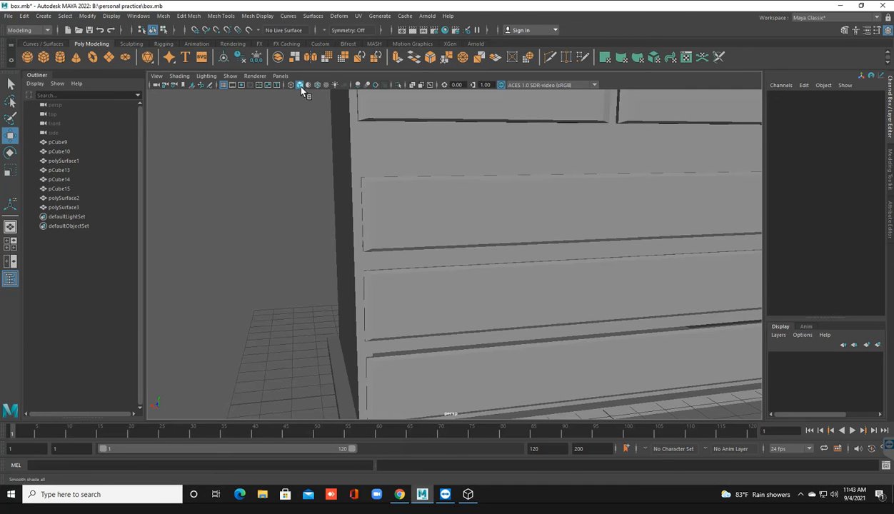
scroll(413, 223, down, 5)
scroll(413, 224, up, 3)
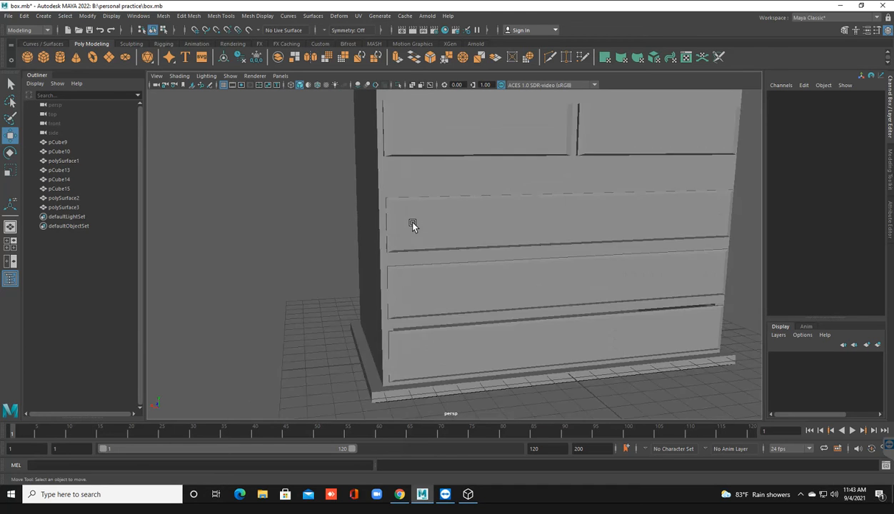
scroll(355, 164, up, 2)
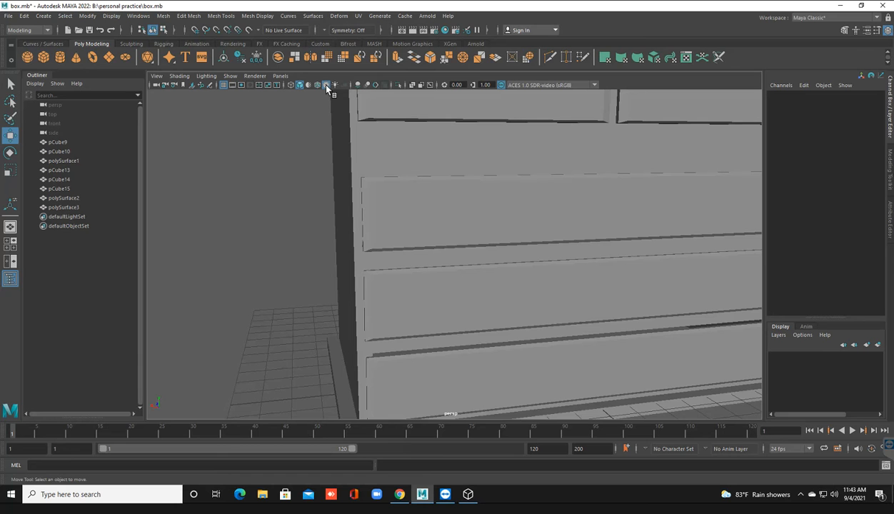
scroll(397, 214, down, 4)
scroll(408, 220, up, 4)
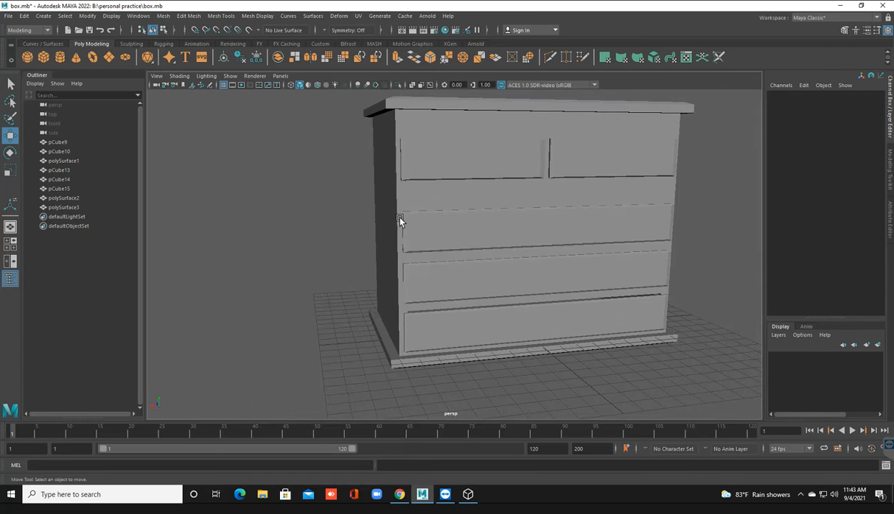
alt+drag(418, 224, 420, 259)
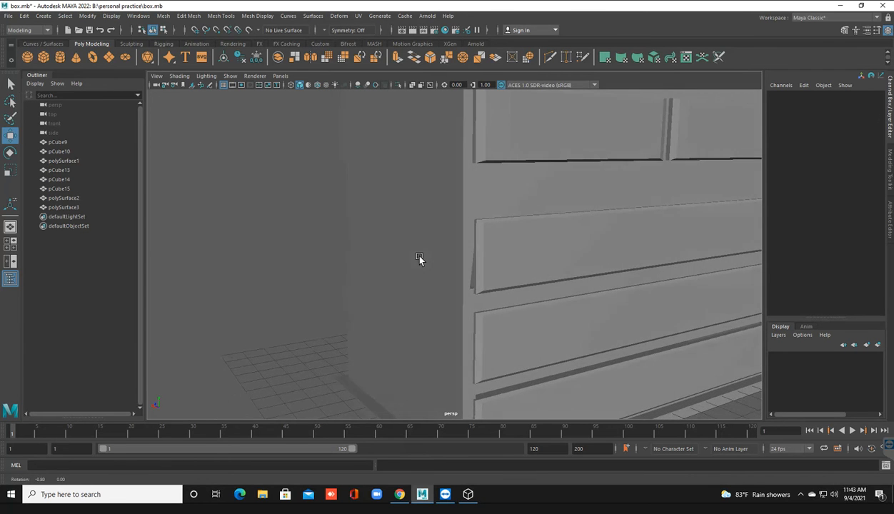
Move the cabinet body's stray opening vertex beside pCube9's lower corner inward along X to close the gap, and return to Object Mode.
click(500, 277)
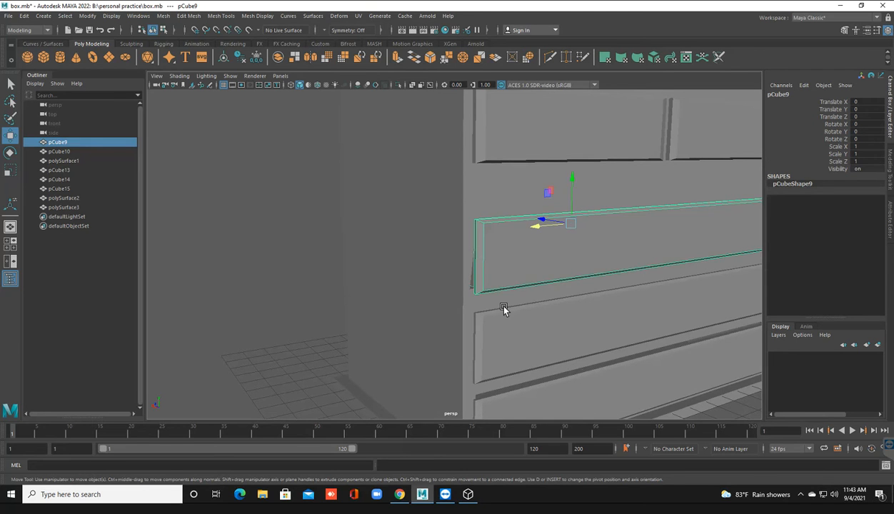
scroll(504, 309, up, 3)
click(449, 273)
right_drag(449, 274, 397, 237)
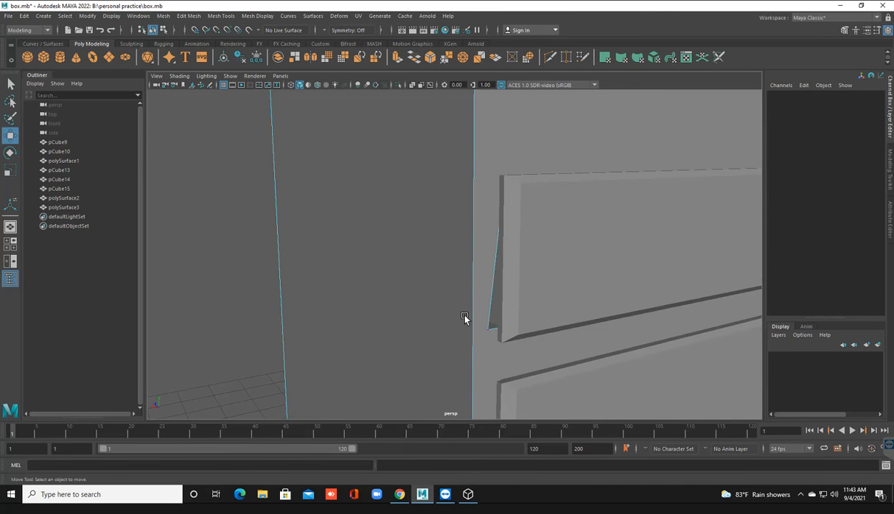
key(4)
mouse_move(470, 340)
alt+mouse_down()
mouse_move(455, 339)
mouse_move(477, 340)
alt+mouse_up()
scroll(478, 336, up, 3)
key(5)
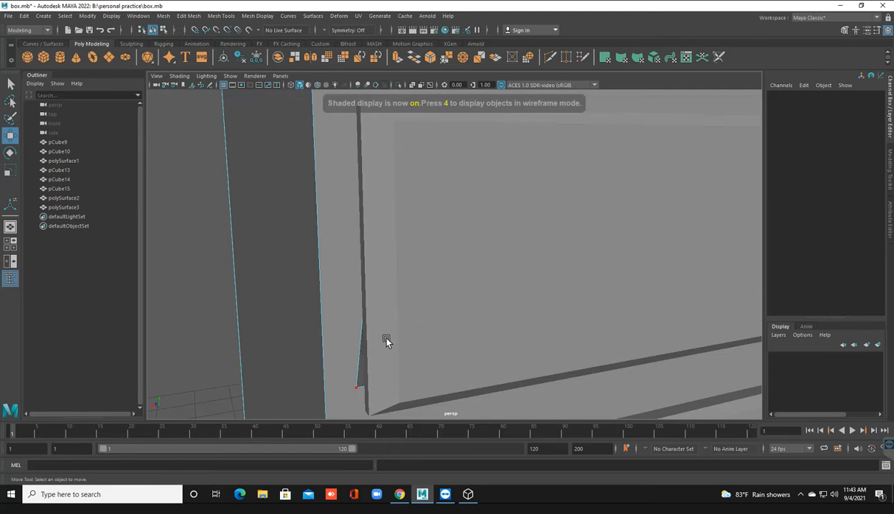
click(355, 391)
drag(313, 395, 324, 395)
right_drag(299, 305, 402, 224)
scroll(381, 243, down, 3)
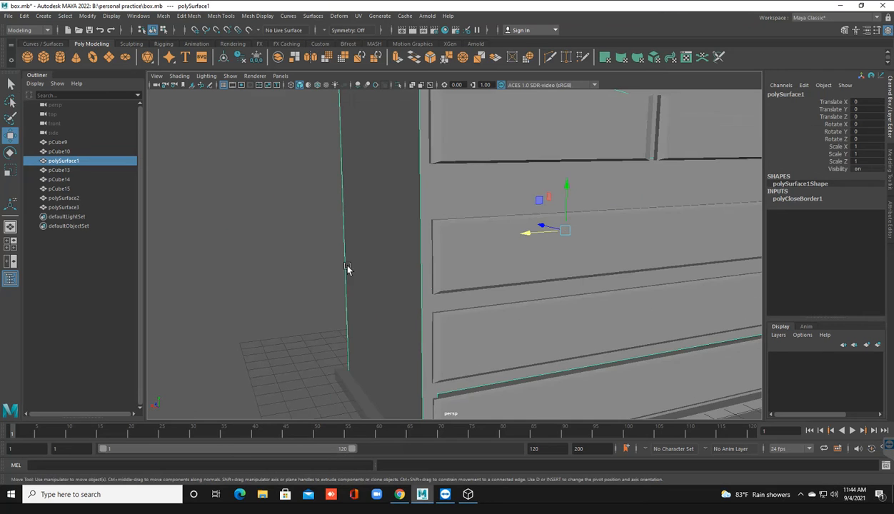
Turn on Wireframe on Shaded and examine the cabinet body, top and drawer edges from several sides.
click(323, 238)
click(384, 243)
mouse_move(395, 243)
alt+mouse_down()
mouse_move(395, 263)
mouse_move(399, 233)
alt+mouse_up()
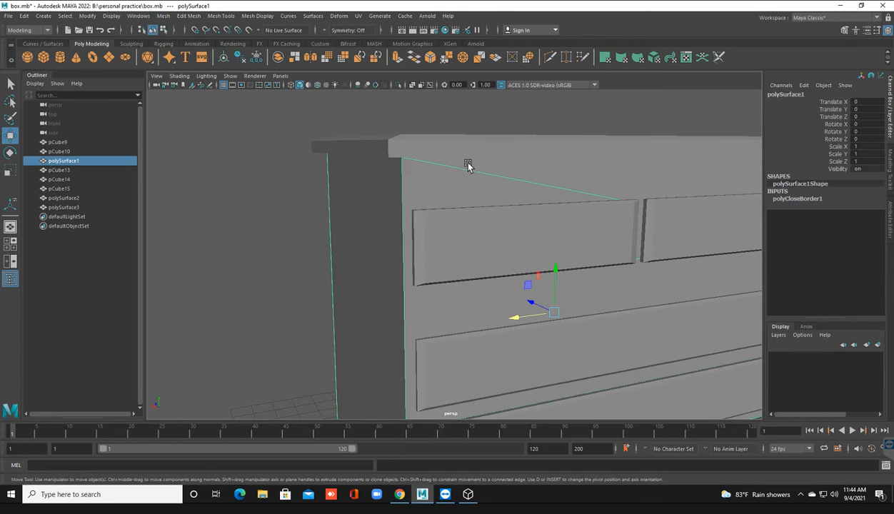
alt+drag(479, 194, 421, 268)
click(318, 226)
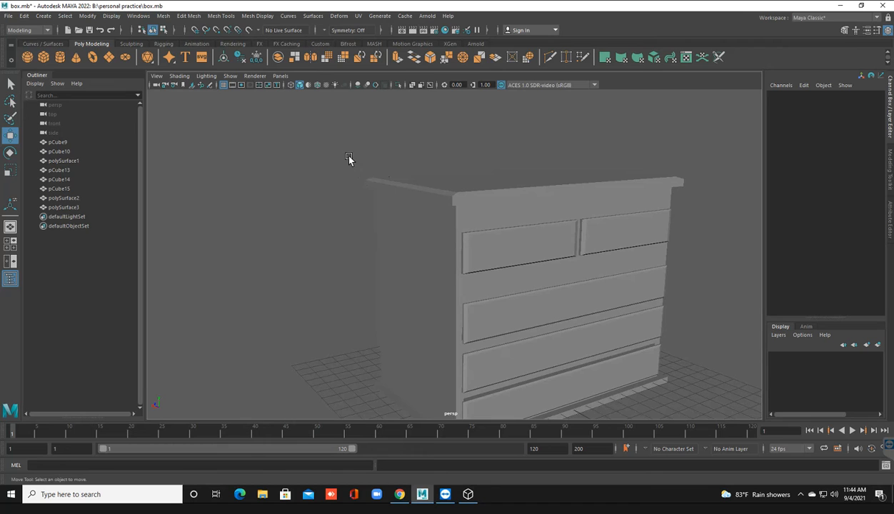
click(319, 85)
scroll(391, 251, down, 3)
alt+drag(391, 252, 342, 263)
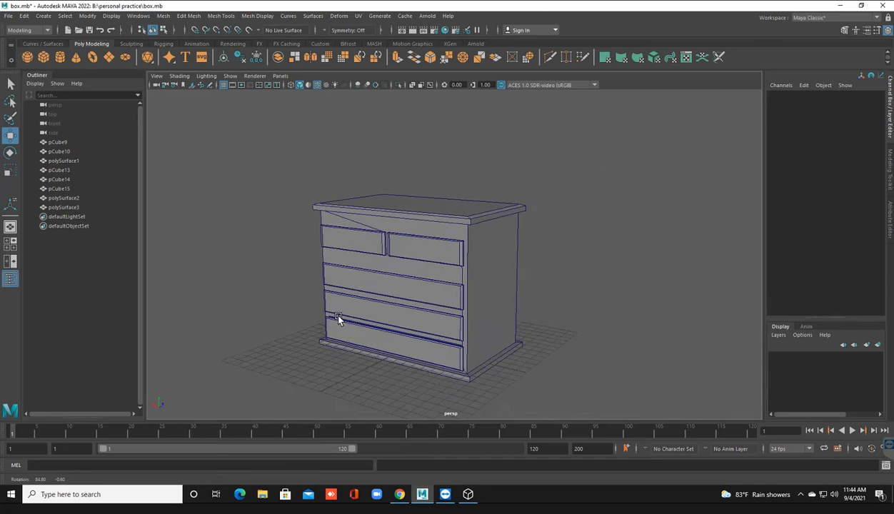
scroll(341, 275, up, 3)
scroll(343, 279, up, 2)
scroll(345, 282, down, 5)
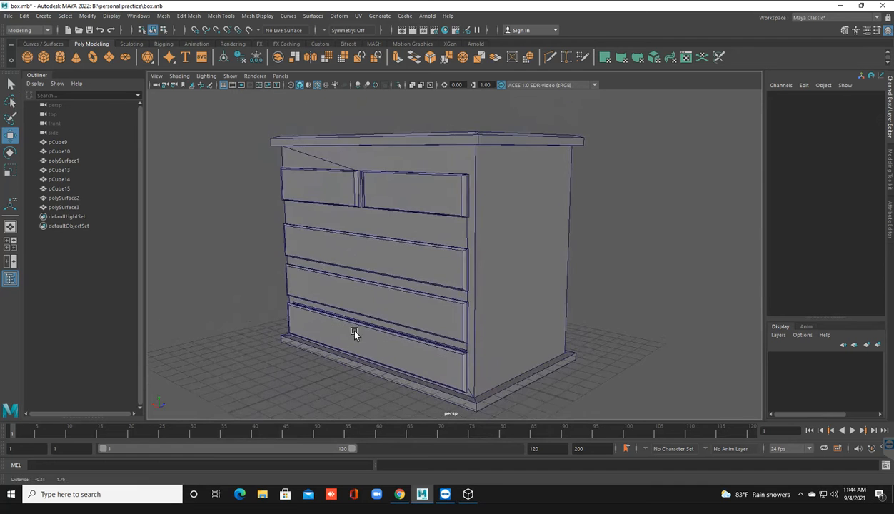
alt+drag(354, 332, 300, 75)
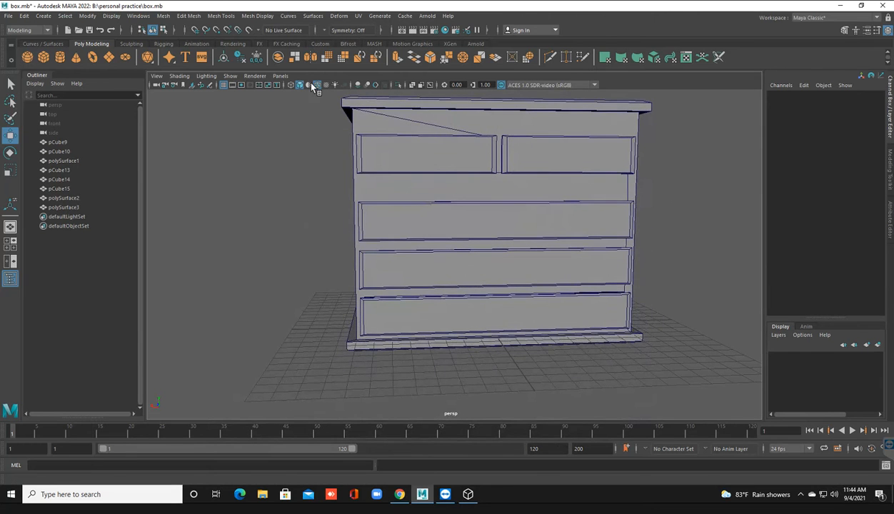
Turn off Wireframe on Shaded and check the drawer knobs of the petiteCommode.obj reference in 3D Viewer.
click(308, 85)
alt+drag(395, 185, 410, 320)
click(468, 500)
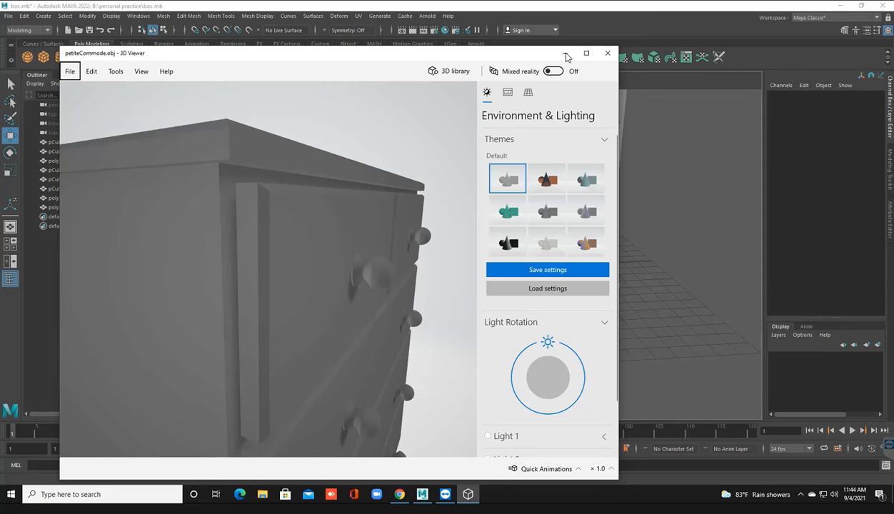
click(567, 56)
Create a polygon sphere with a radius of about 0.754 on the grid in front of the drawers, and frame it.
scroll(508, 317, down, 3)
alt+drag(510, 318, 361, 250)
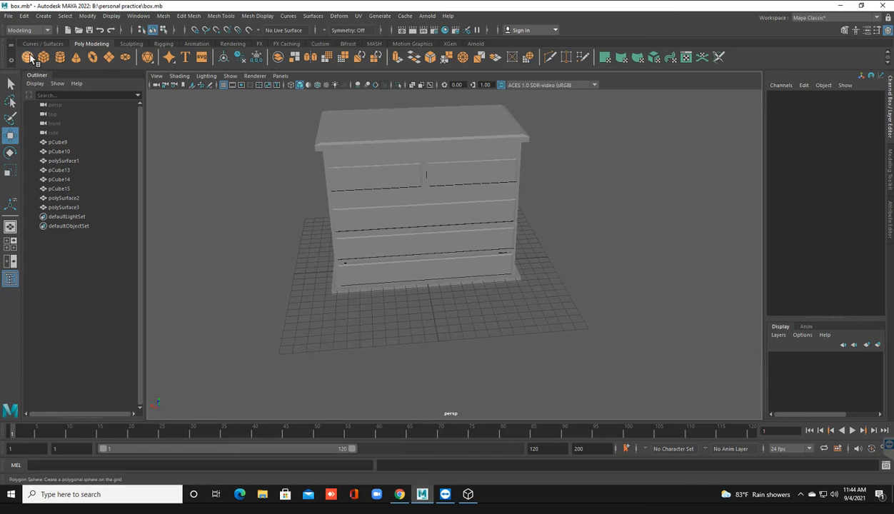
click(29, 57)
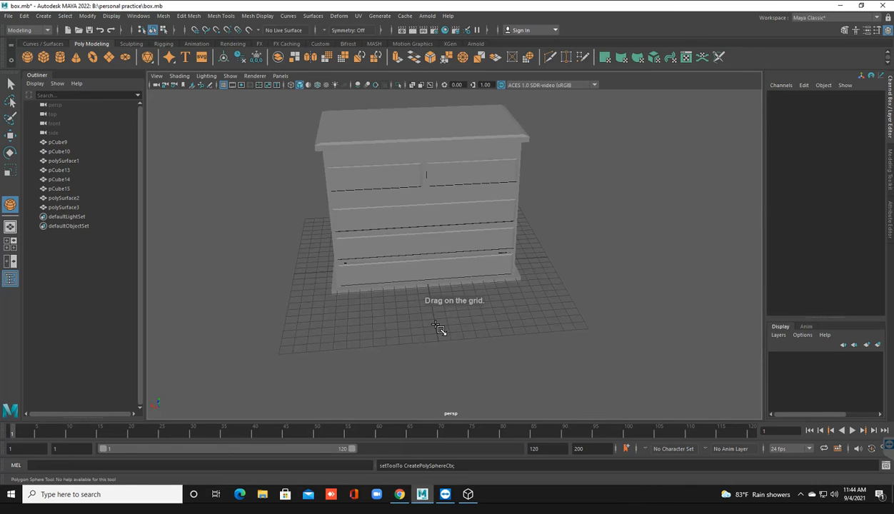
mouse_move(437, 327)
mouse_down()
mouse_move(475, 353)
mouse_move(530, 340)
mouse_up()
key(f)
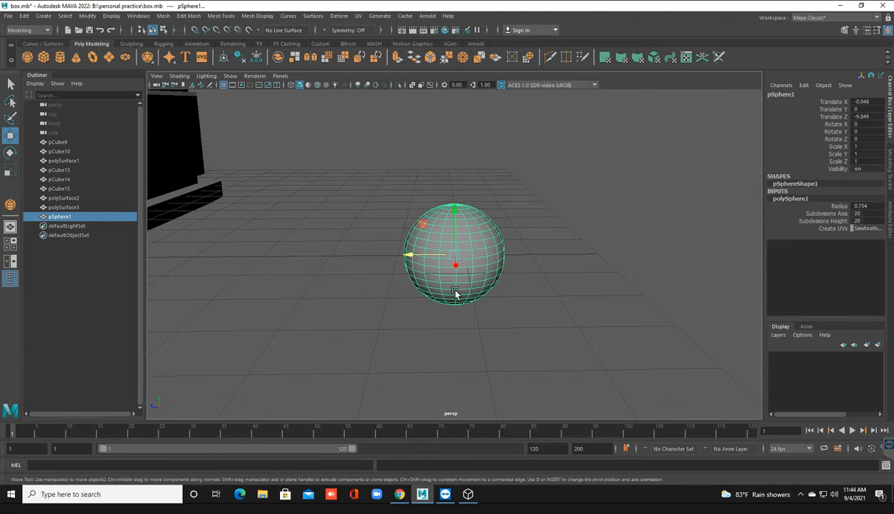
Check the knob shape in the 3D Viewer reference and set the sphere's X rotation to -90 degrees in Maya.
key(e)
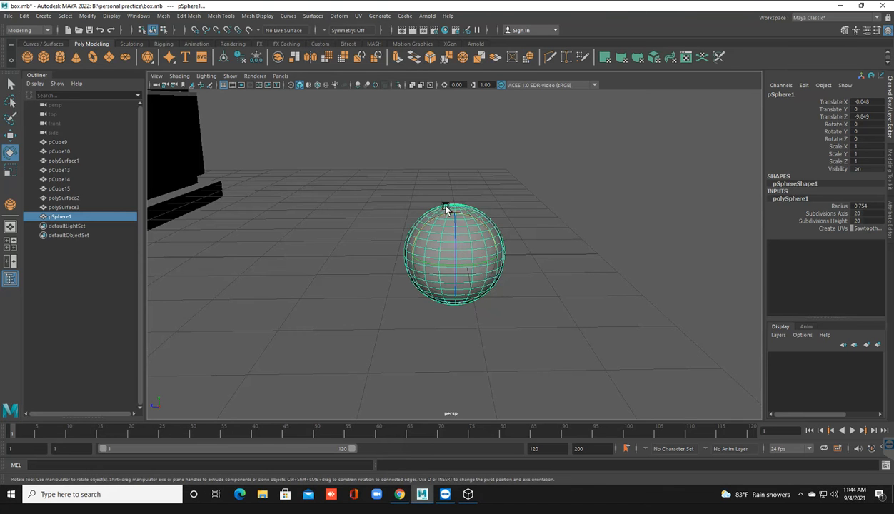
alt+drag(477, 235, 452, 254)
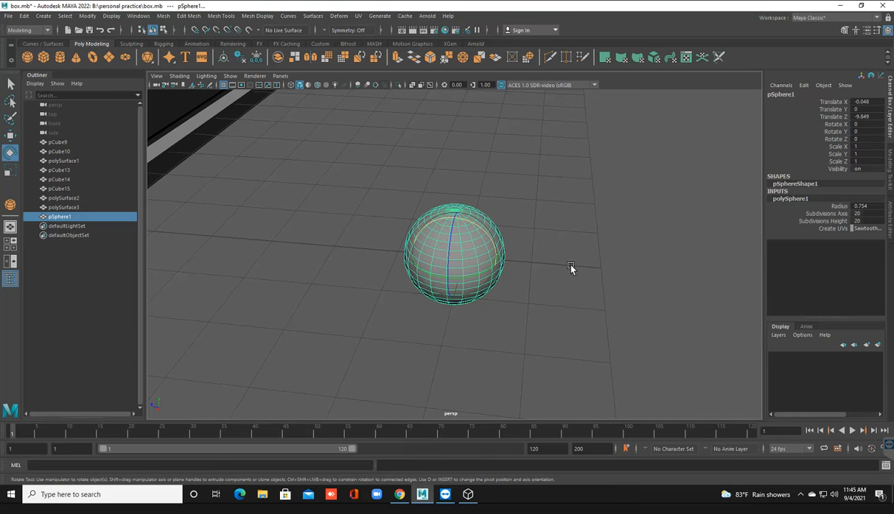
click(467, 494)
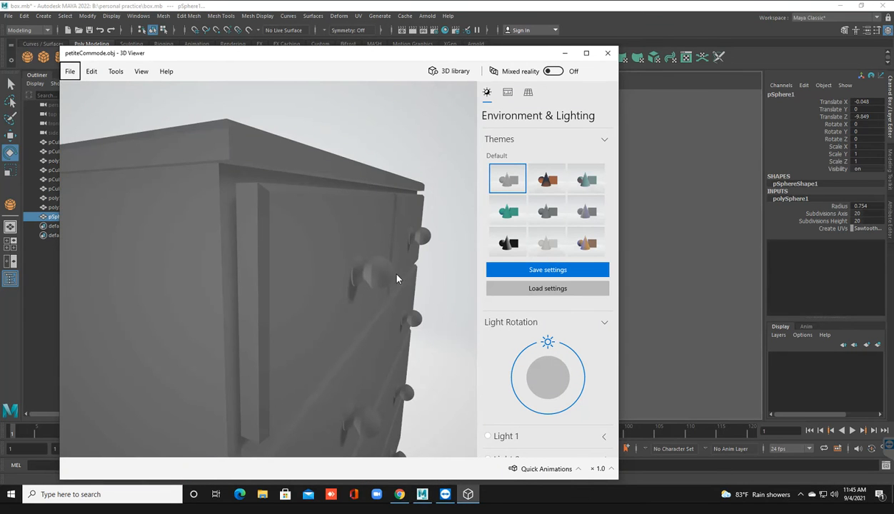
click(567, 54)
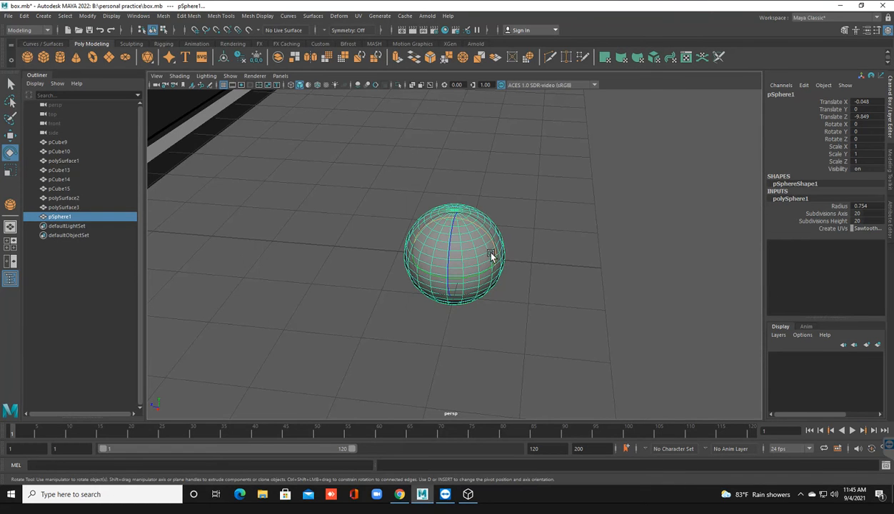
drag(476, 228, 491, 246)
click(866, 123)
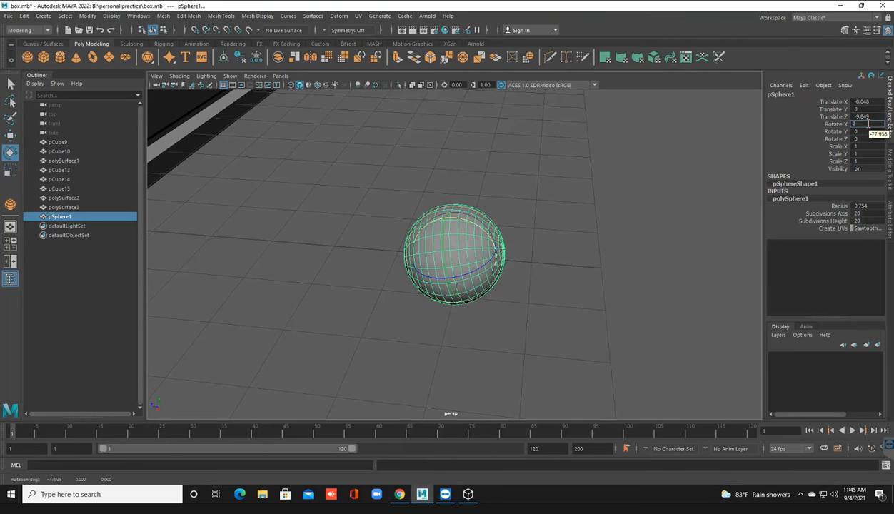
key(Return)
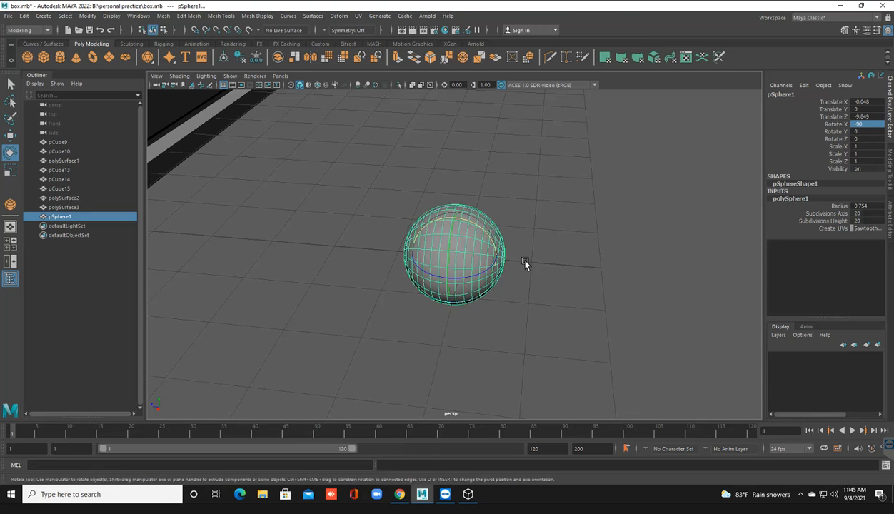
Delete the faces of the sphere's half facing the chest using the side view, leaving an open hemisphere, and return to the perspective view.
alt+drag(525, 266, 531, 261)
key(space)
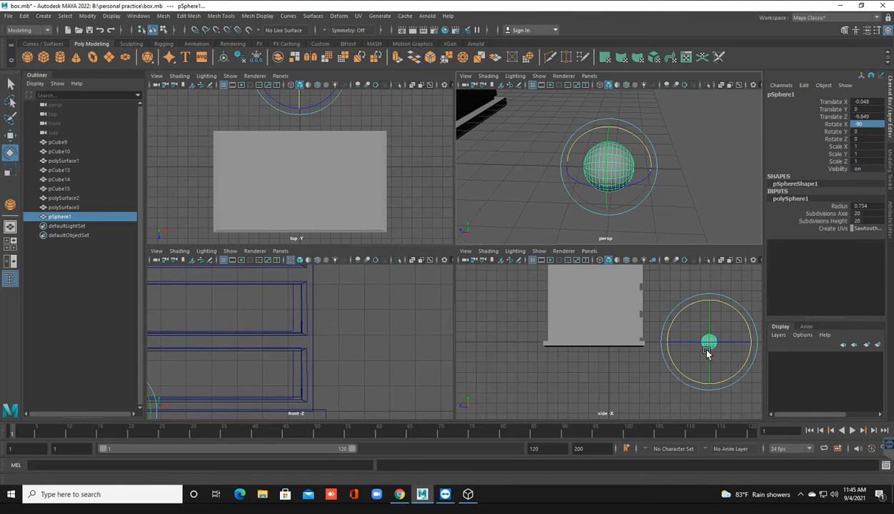
key(space)
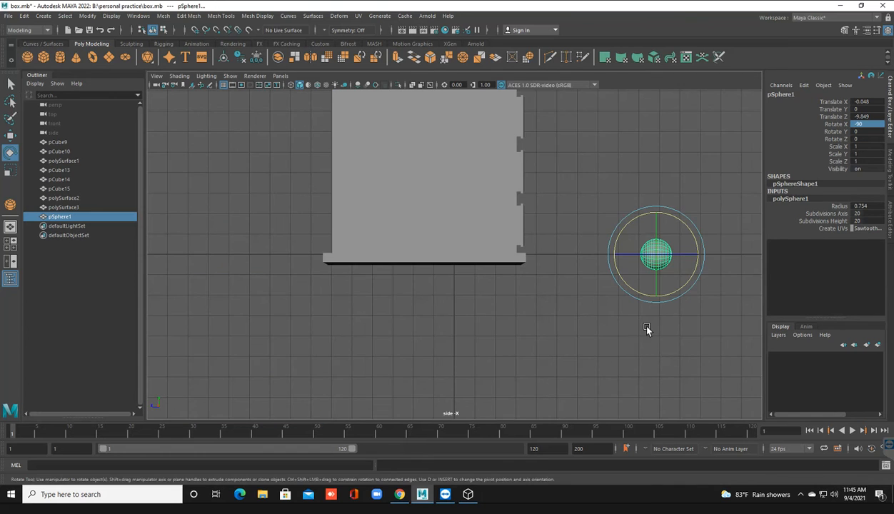
scroll(641, 315, up, 3)
alt+middle_drag(742, 294, 532, 364)
scroll(532, 364, up, 5)
alt+middle_drag(519, 261, 458, 240)
scroll(495, 250, up, 4)
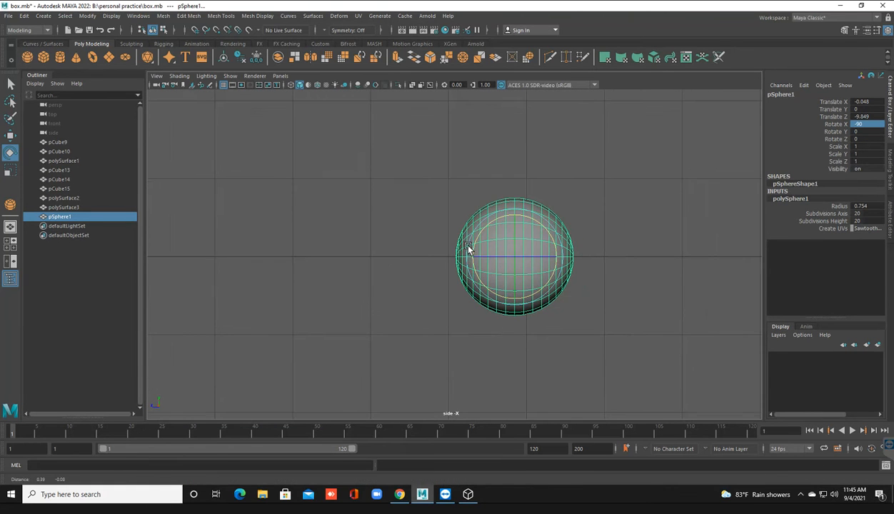
click(9, 84)
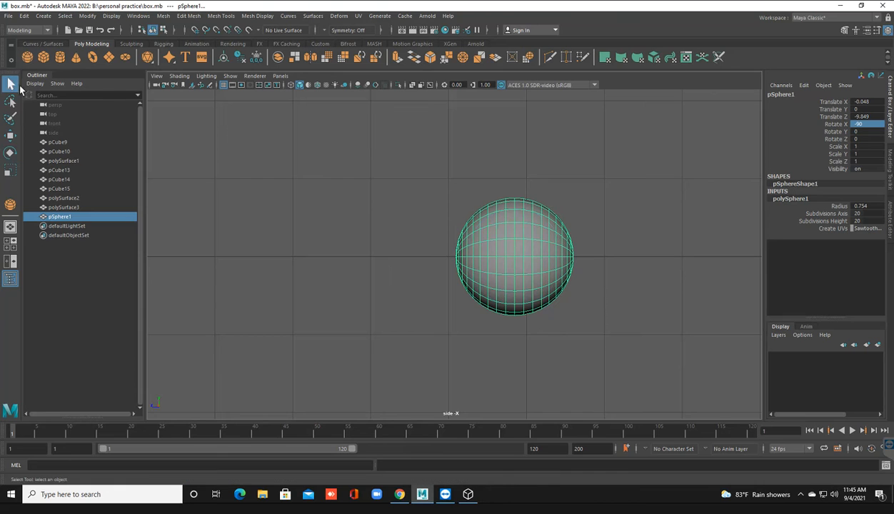
right_click(506, 241)
click(505, 263)
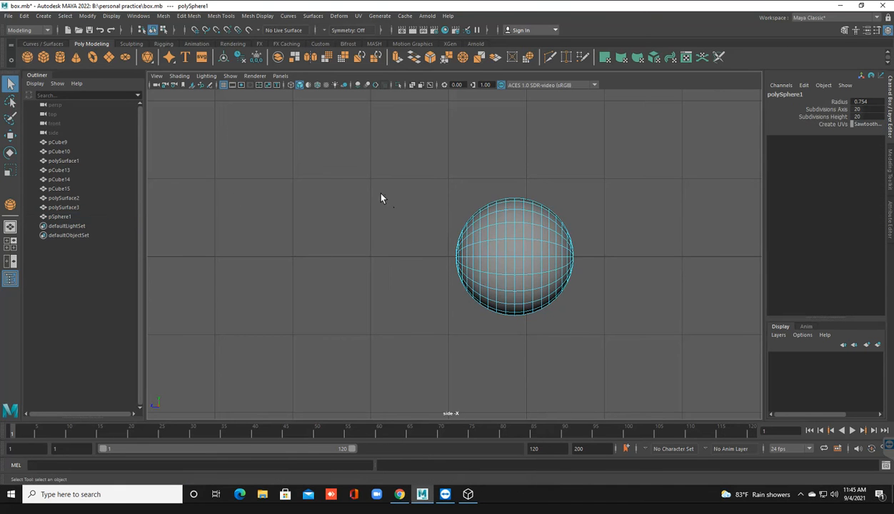
drag(381, 130, 511, 377)
scroll(528, 191, up, 2)
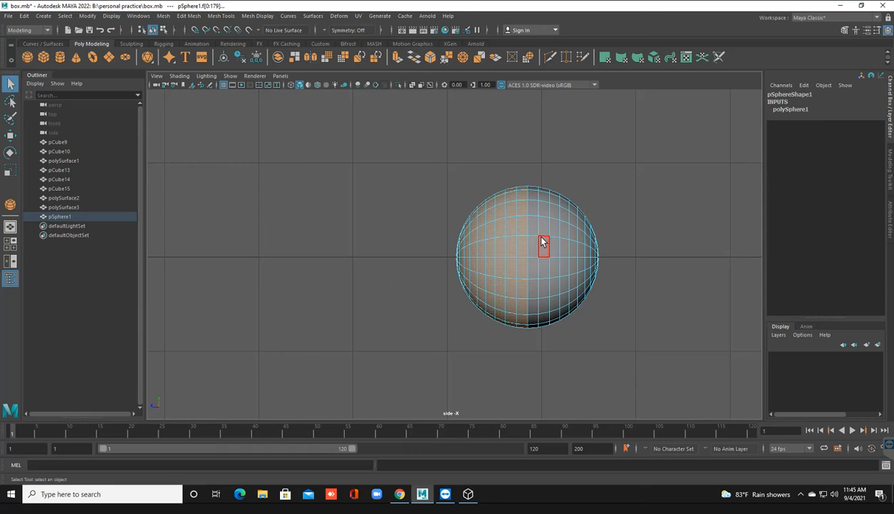
key(Delete)
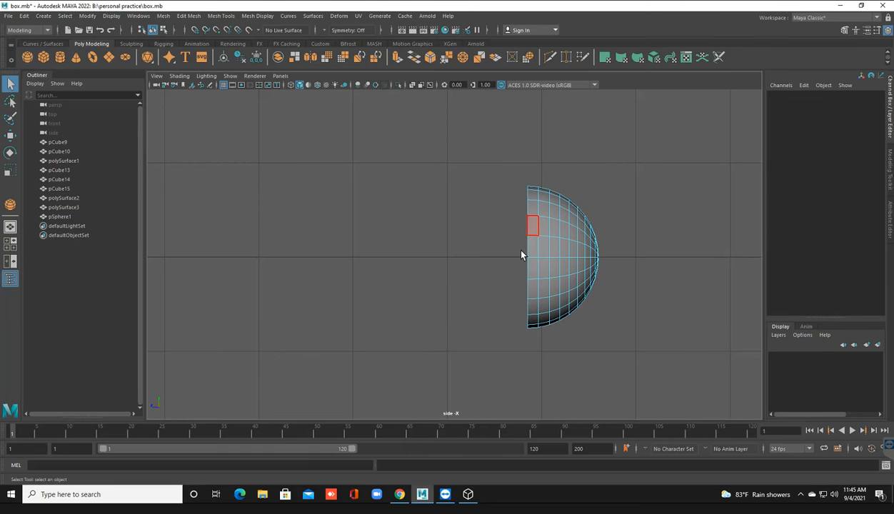
key(space)
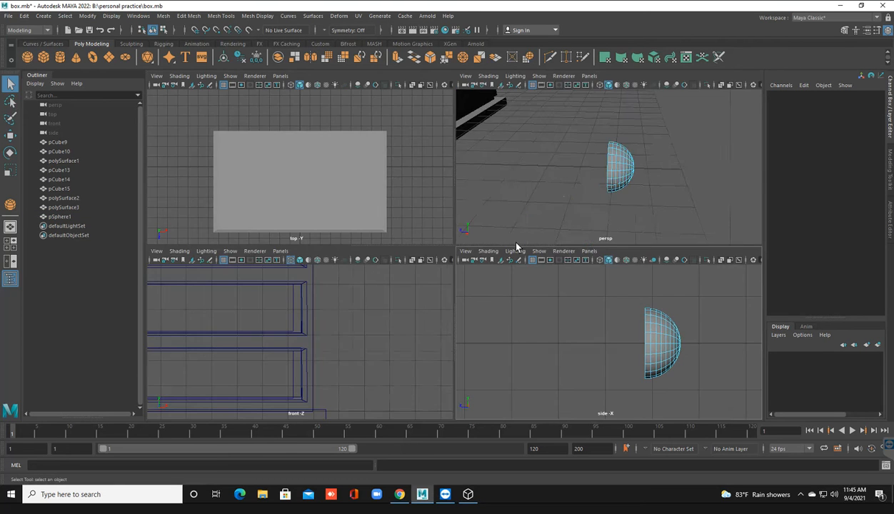
key(space)
alt+drag(572, 260, 490, 220)
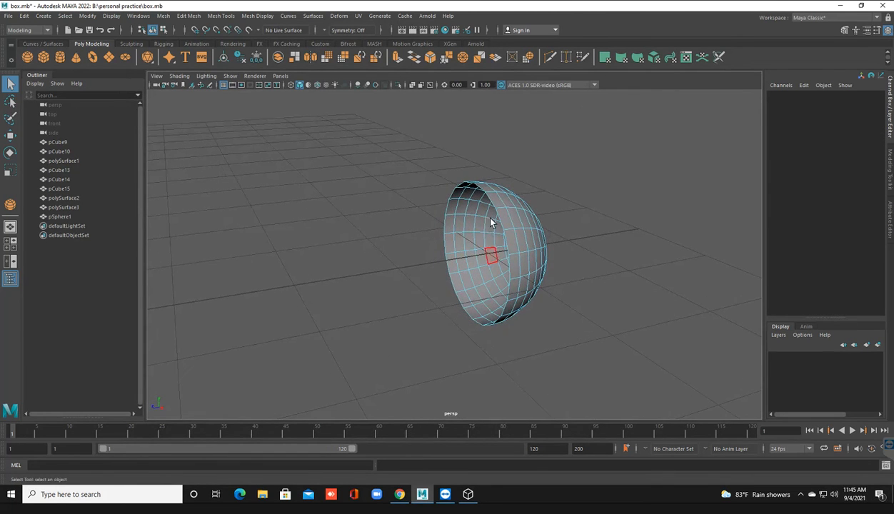
Undo the deletion of the sphere's half to restore the full sphere.
right_click(490, 223)
right_drag(490, 219, 492, 175)
scroll(497, 232, up, 2)
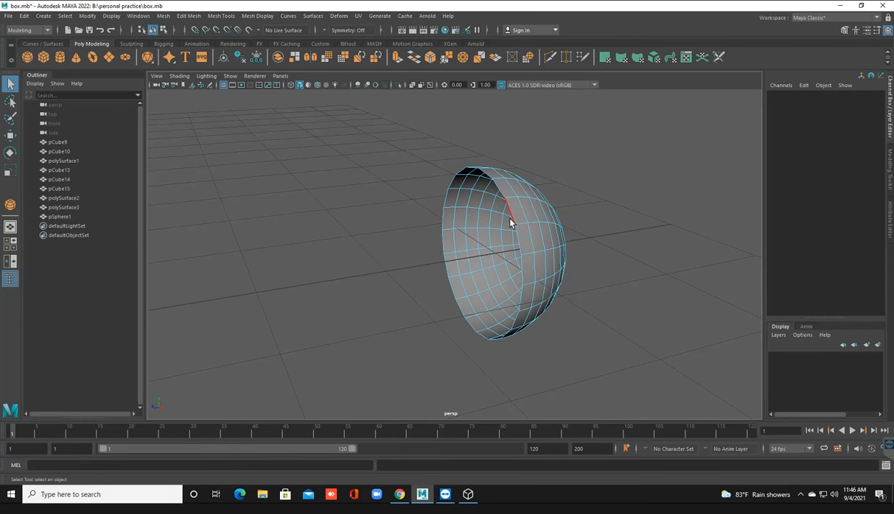
key(ctrl+z)
key(ctrl+z)
key(ctrl+z)
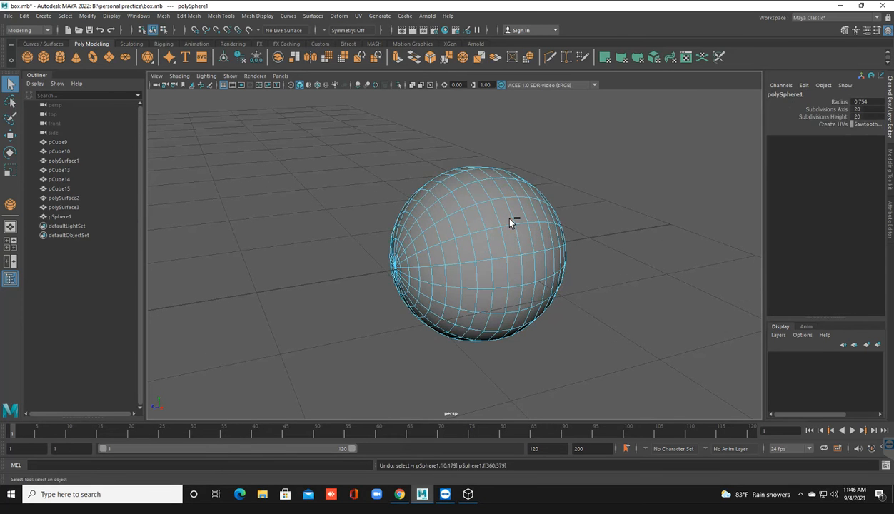
key(ctrl+z)
Select the whole sphere in object mode and raise its Subdivisions Axis to 49.
right_drag(490, 217, 512, 217)
click(506, 223)
alt+drag(512, 248, 500, 245)
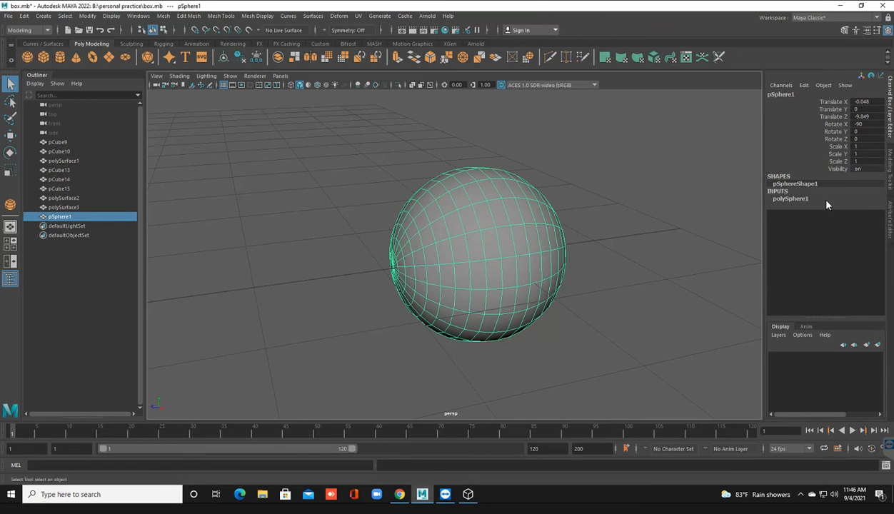
click(793, 199)
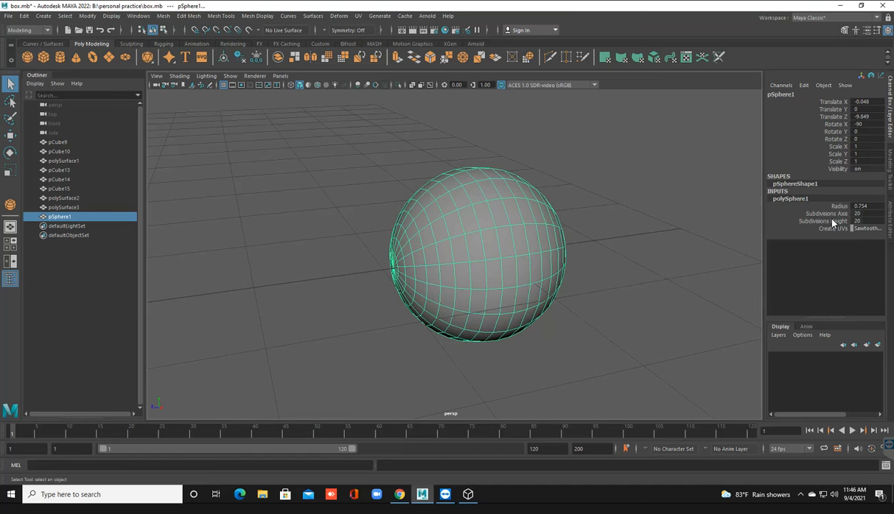
click(823, 214)
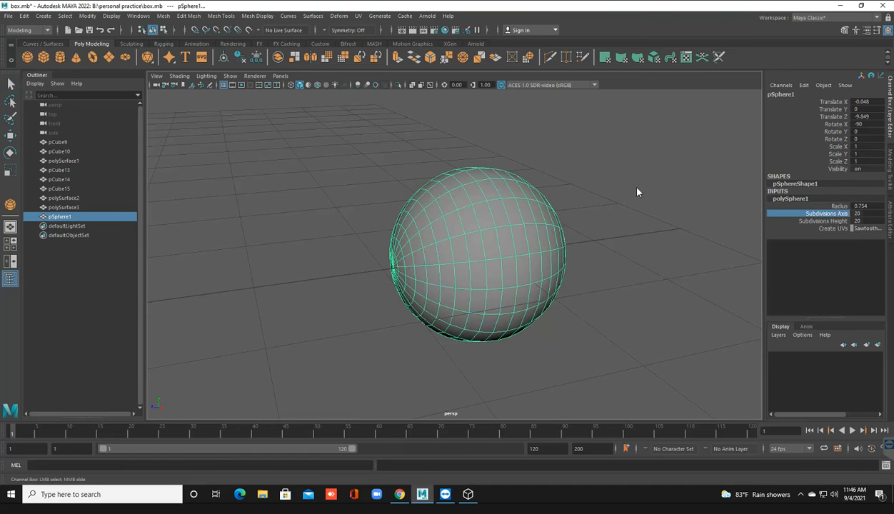
middle_drag(636, 186, 751, 201)
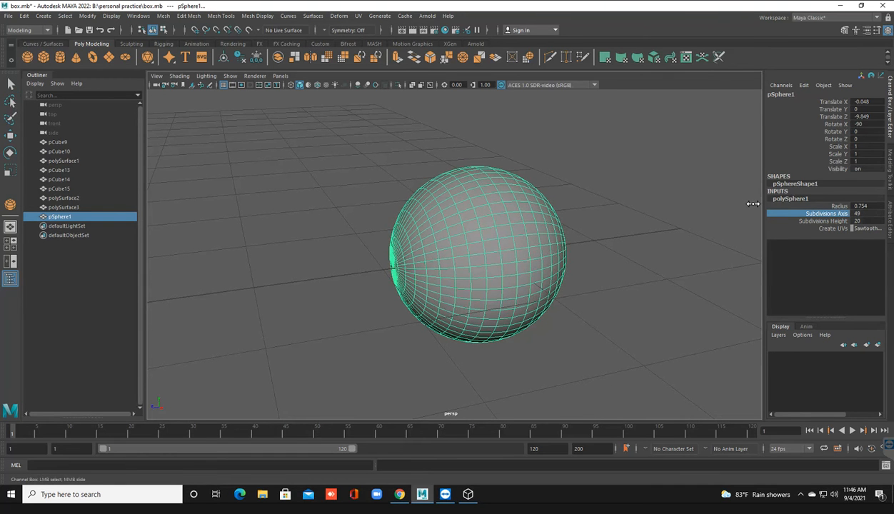
In the side view, select the faces of the sphere's left half and delete them.
alt+drag(610, 295, 590, 291)
key(space)
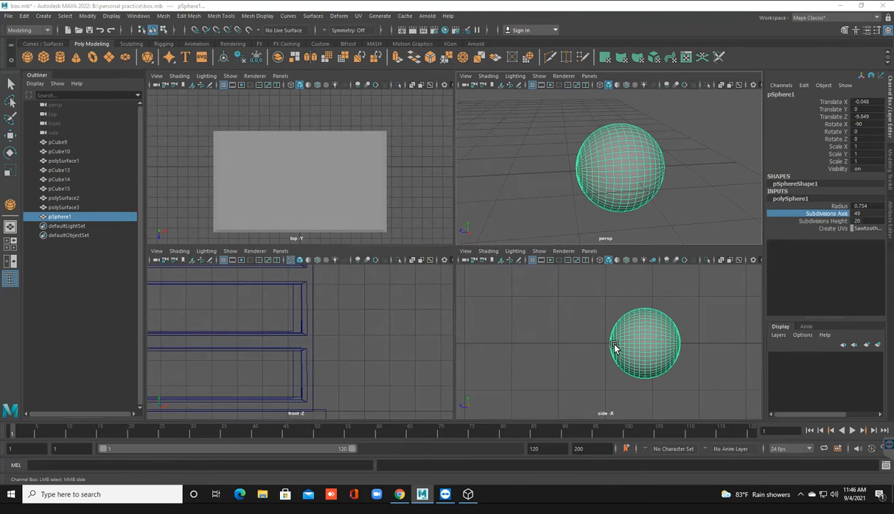
key(space)
mouse_move(527, 272)
right_down()
mouse_move(528, 280)
mouse_move(516, 262)
right_up()
drag(359, 138, 524, 342)
key(Delete)
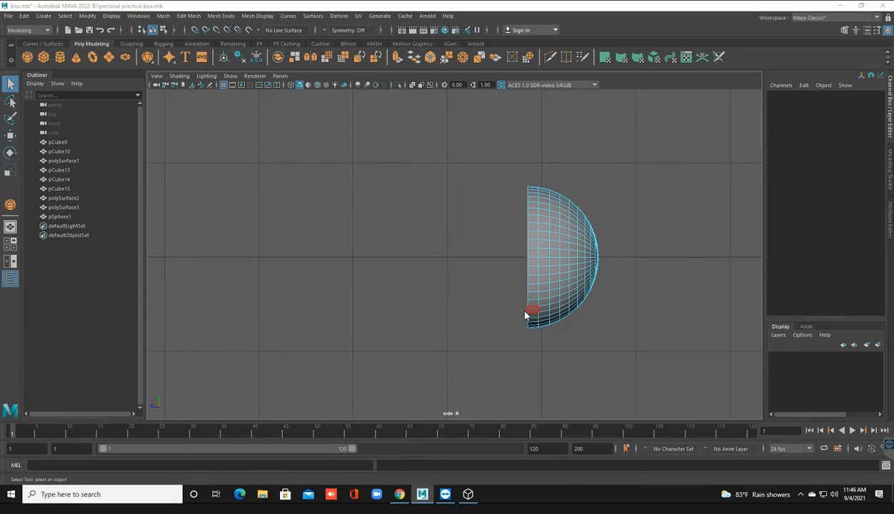
Select the open border edge loop of the hemisphere in the perspective view and close it with Fill Hole.
key(space)
key(space)
right_drag(524, 220, 520, 167)
scroll(500, 240, up, 2)
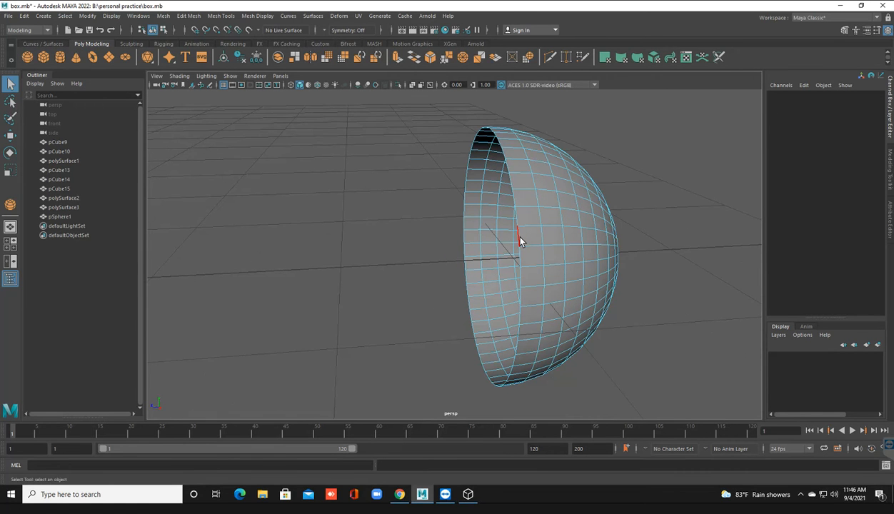
double_click(519, 238)
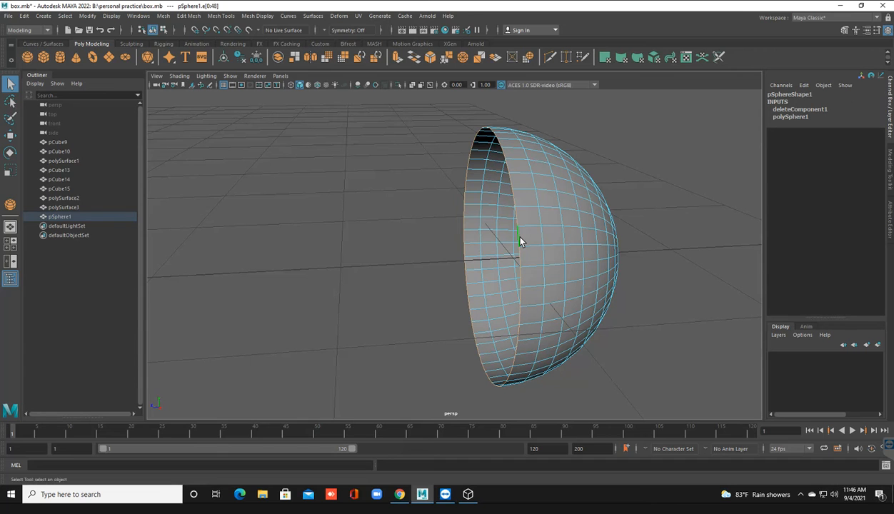
click(163, 16)
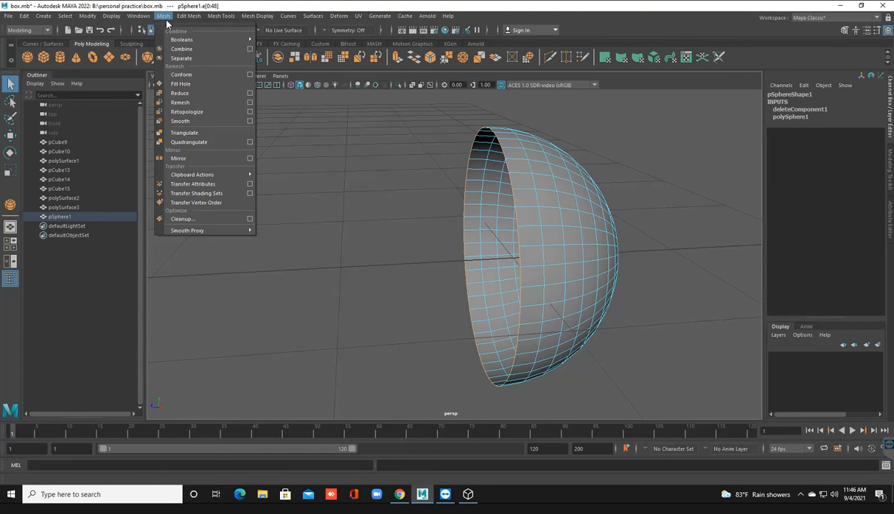
click(186, 85)
alt+drag(429, 259, 445, 262)
Select the hemisphere's flat cap face and check the knob shape on the reference commode in 3D Viewer.
right_drag(507, 184, 508, 205)
click(493, 240)
alt+drag(492, 241, 510, 268)
click(468, 494)
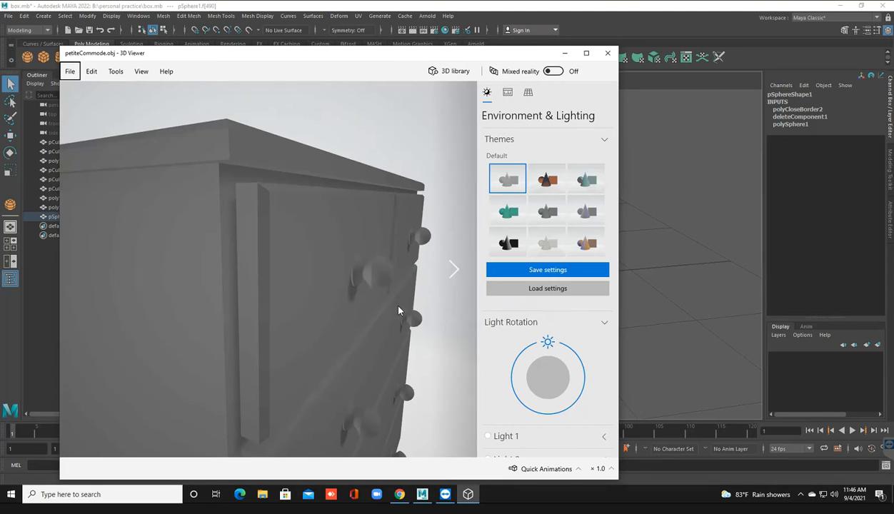
scroll(365, 282, up, 3)
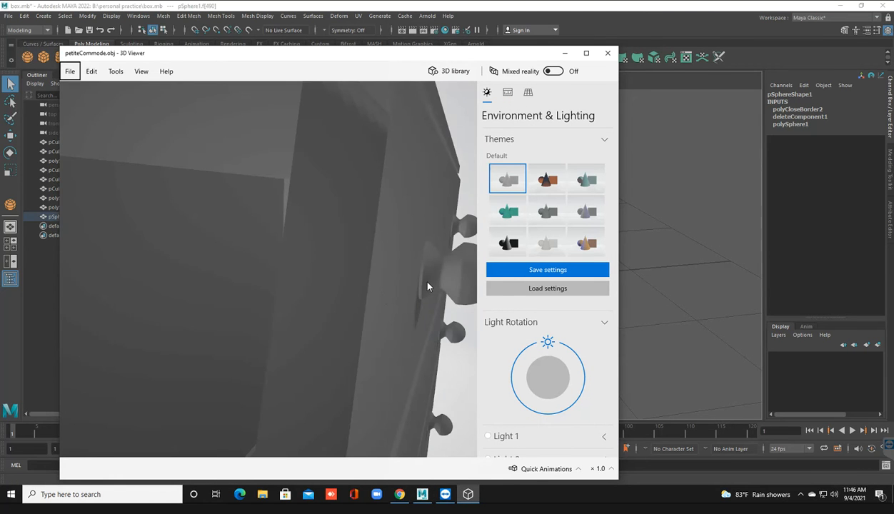
scroll(423, 285, down, 3)
scroll(361, 283, up, 5)
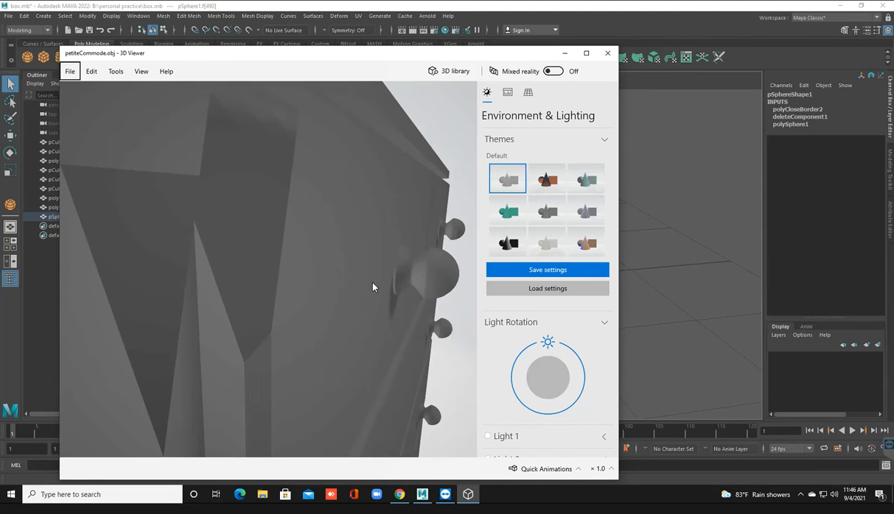
click(565, 53)
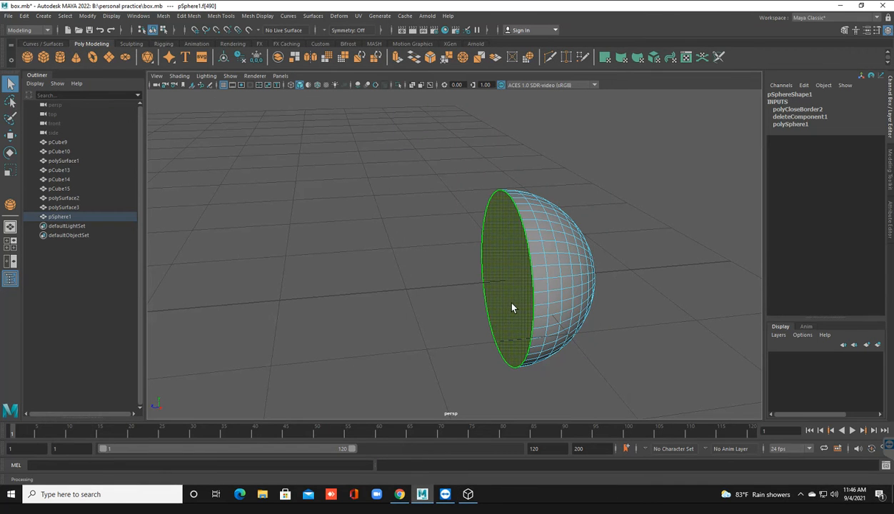
Extrude the cap face outward and scale it uniformly down to about 0.6 to form a tapered neck.
key(ctrl+e)
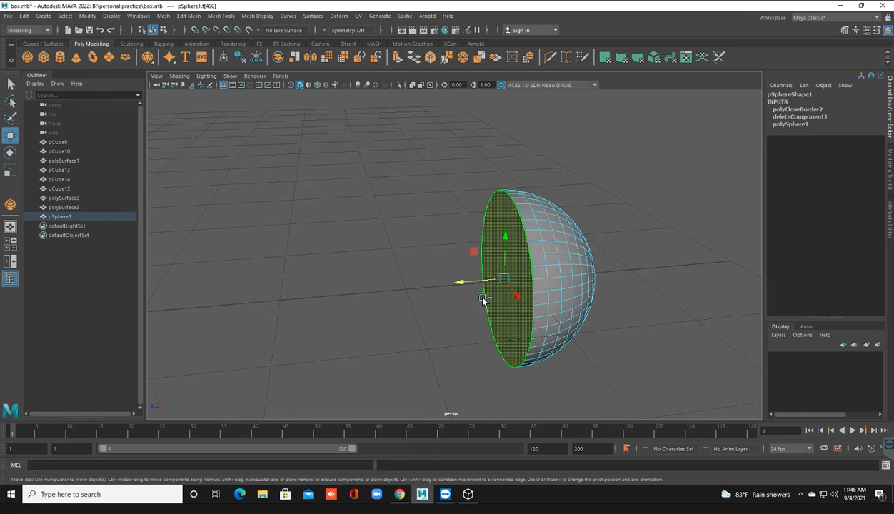
drag(442, 284, 414, 292)
key(r)
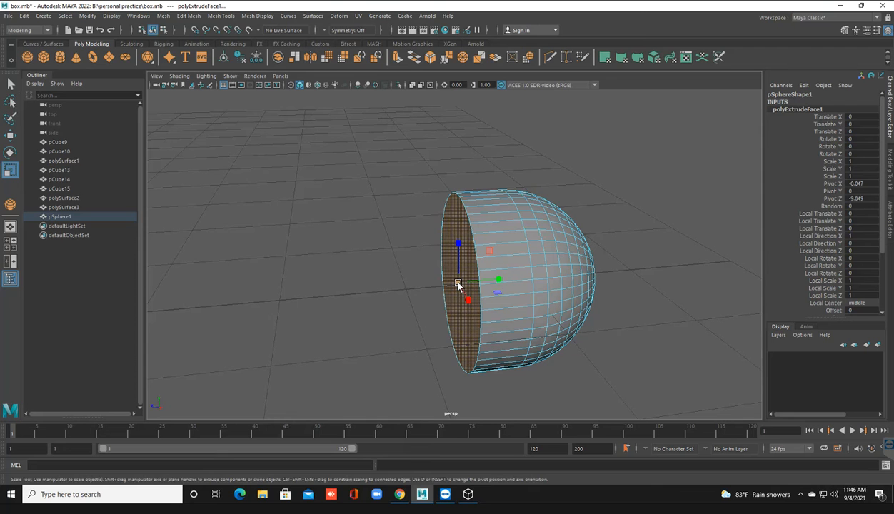
drag(458, 284, 429, 280)
drag(421, 279, 406, 279)
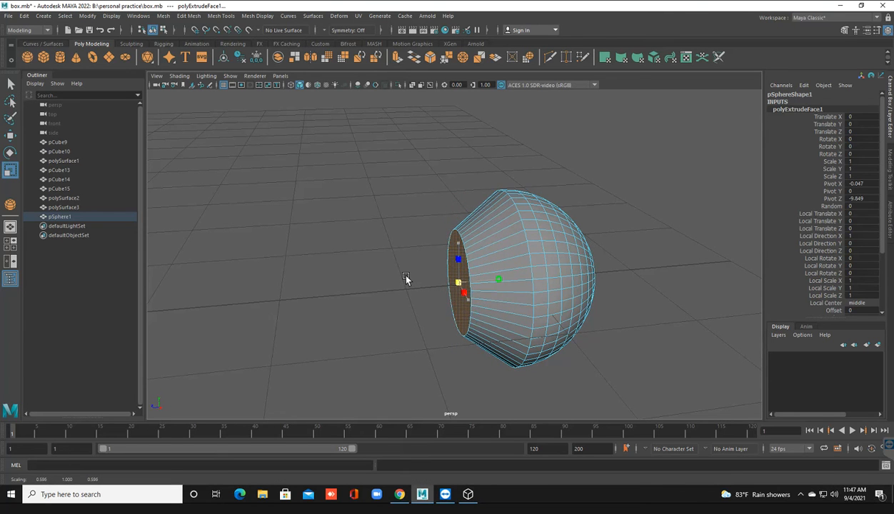
Check the reference knob in 3D Viewer, extrude the neck's end face outward again and scale it up into a flared base.
click(468, 494)
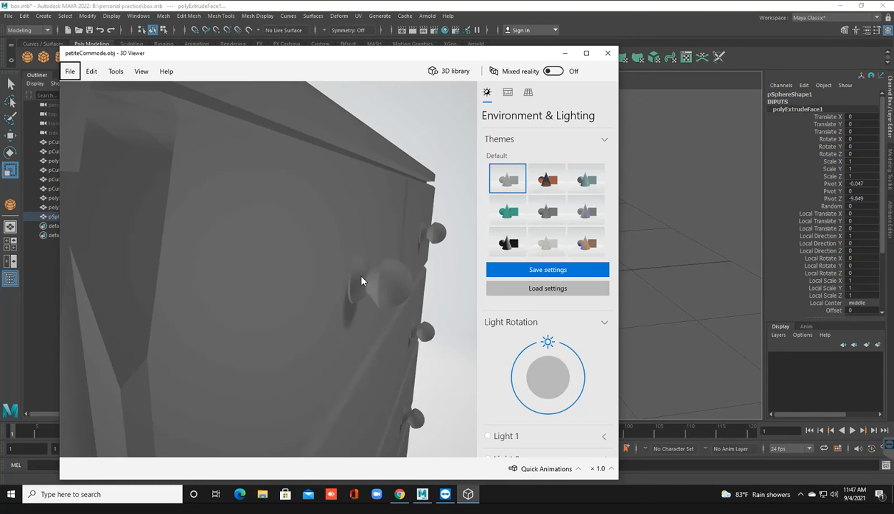
click(565, 52)
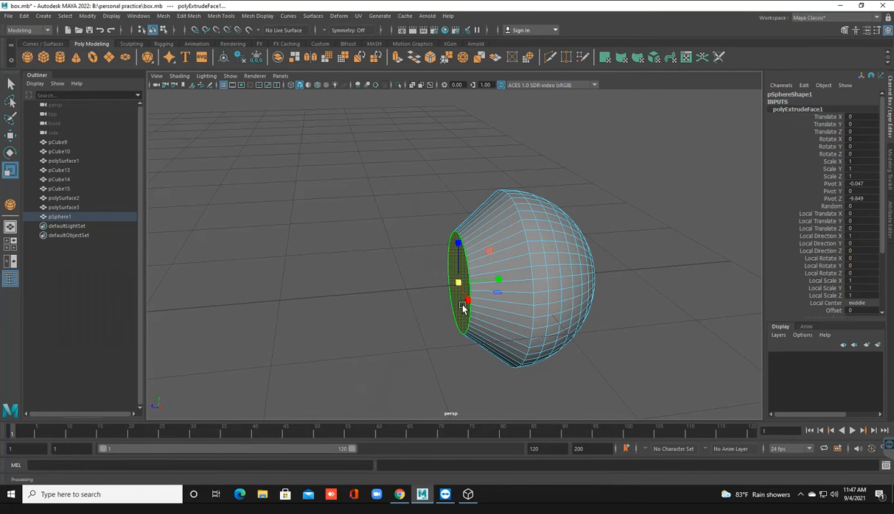
key(w)
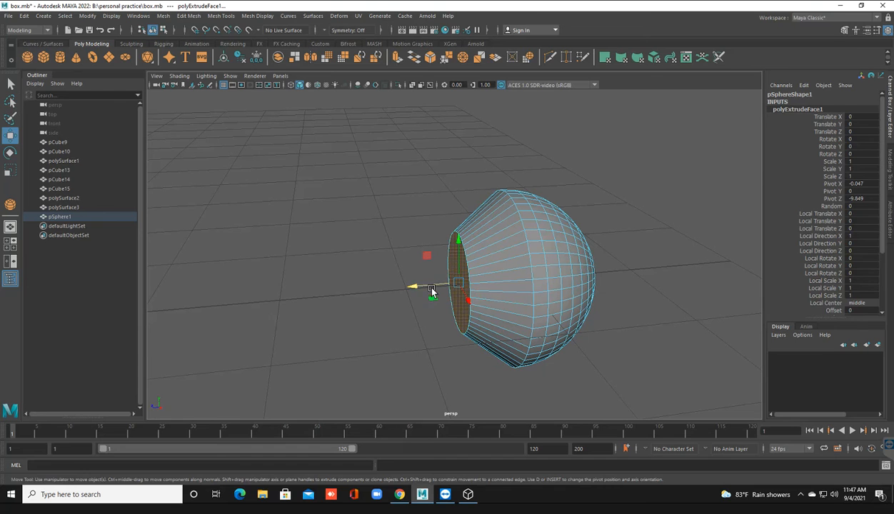
mouse_move(431, 286)
mouse_down()
mouse_move(355, 295)
mouse_move(431, 293)
mouse_up()
key(r)
alt+drag(468, 320, 438, 317)
drag(389, 281, 389, 282)
Compare with the 3D Viewer reference, extrude the base face slightly outward as a thin rim and return to object mode.
click(466, 493)
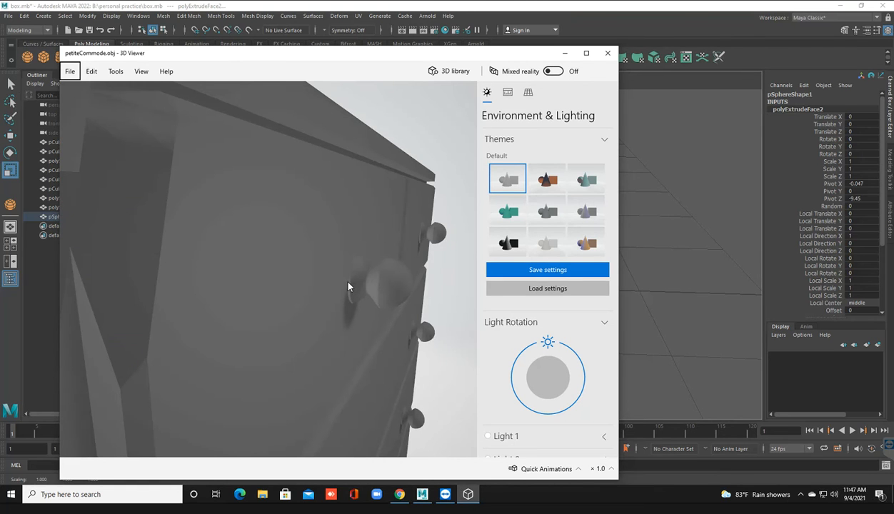
click(564, 53)
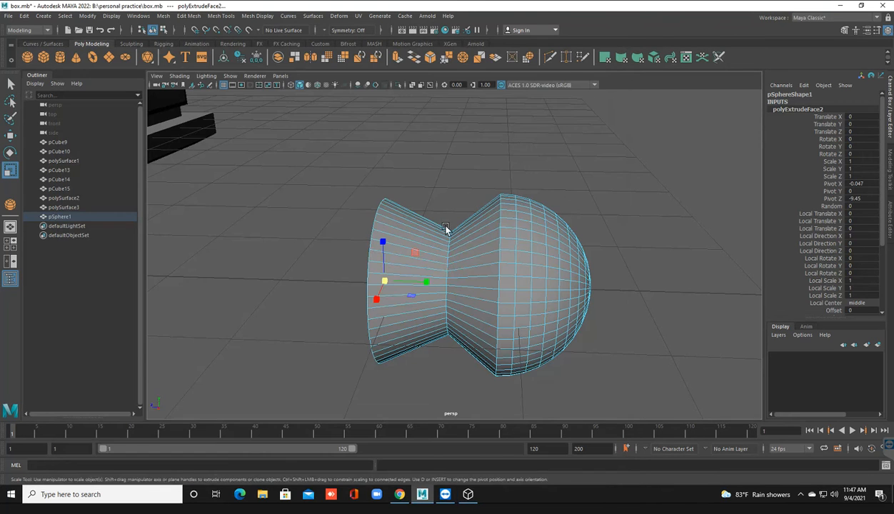
key(w)
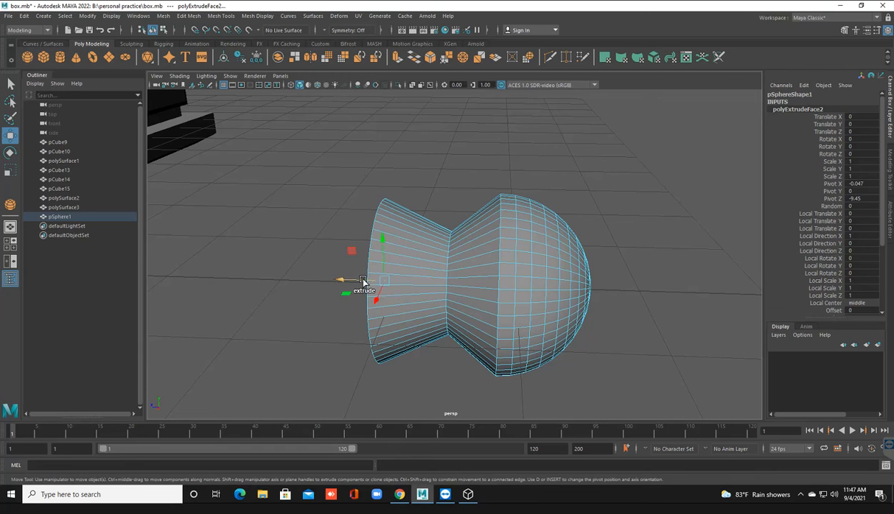
shift+drag(362, 280, 355, 281)
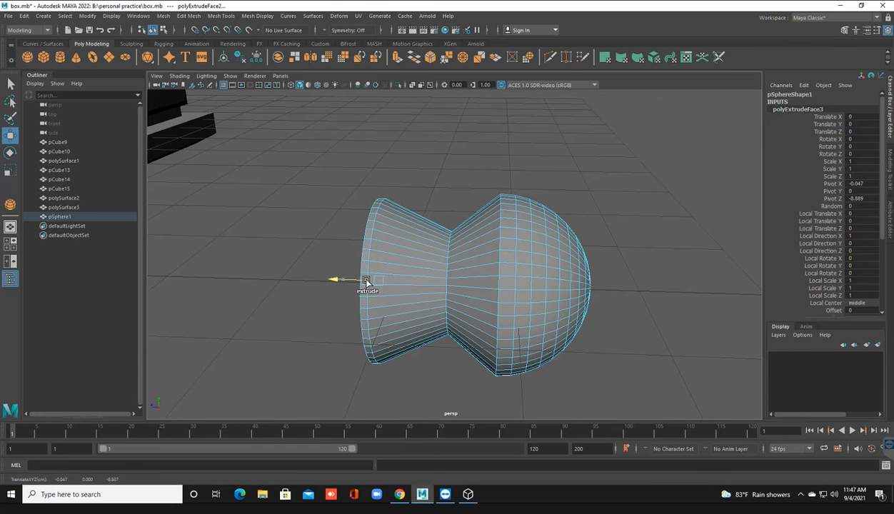
right_drag(429, 274, 618, 162)
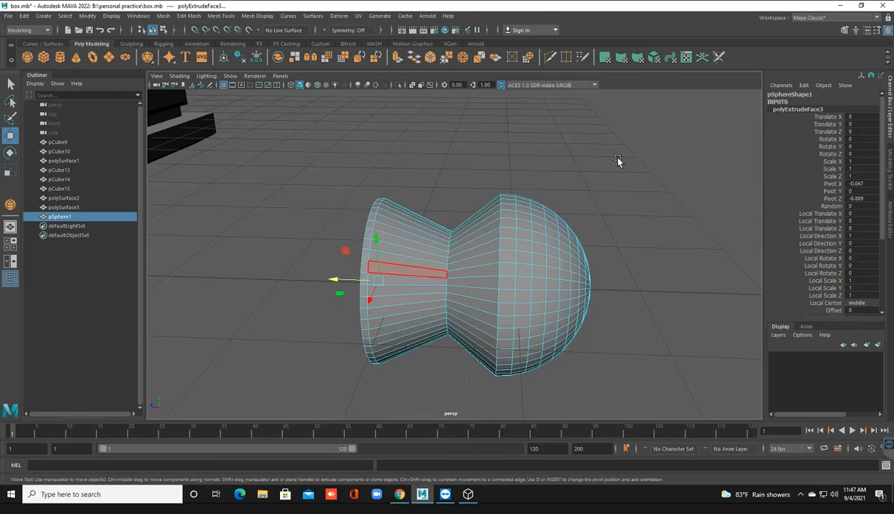
click(619, 161)
Select the knob and compare its smooth mesh preview with the unsmoothed mesh.
scroll(482, 359, down, 3)
alt+drag(482, 359, 437, 363)
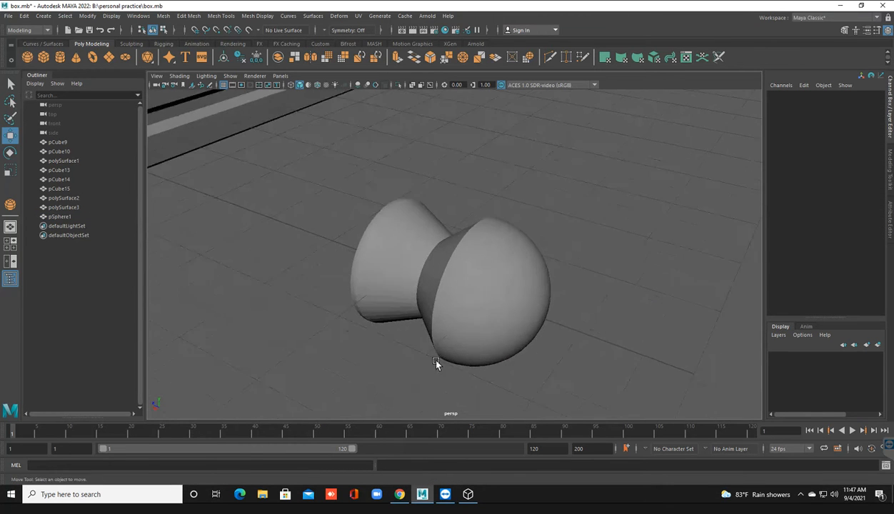
scroll(452, 331, up, 3)
click(453, 331)
scroll(454, 330, up, 3)
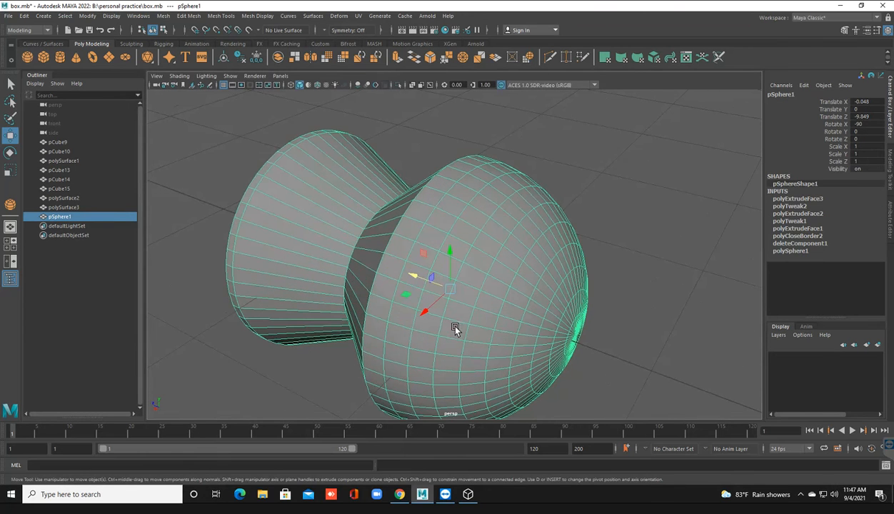
alt+drag(455, 329, 470, 329)
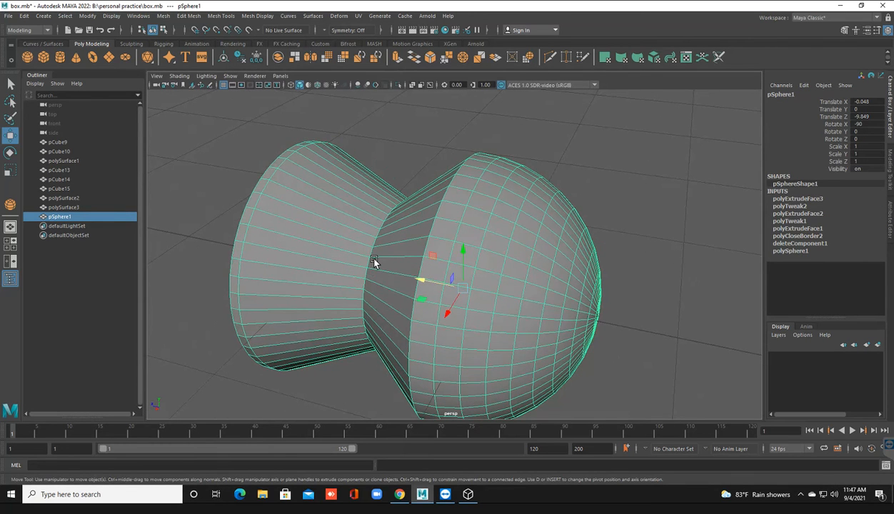
key(3)
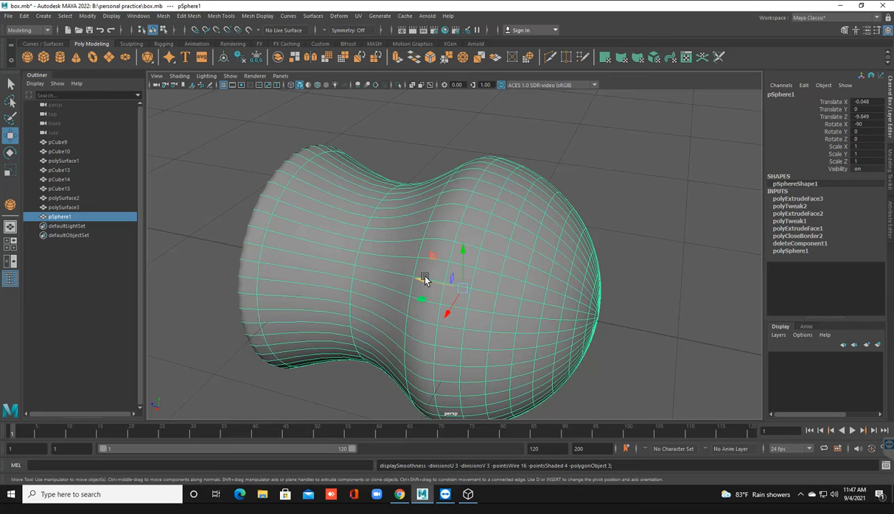
key(1)
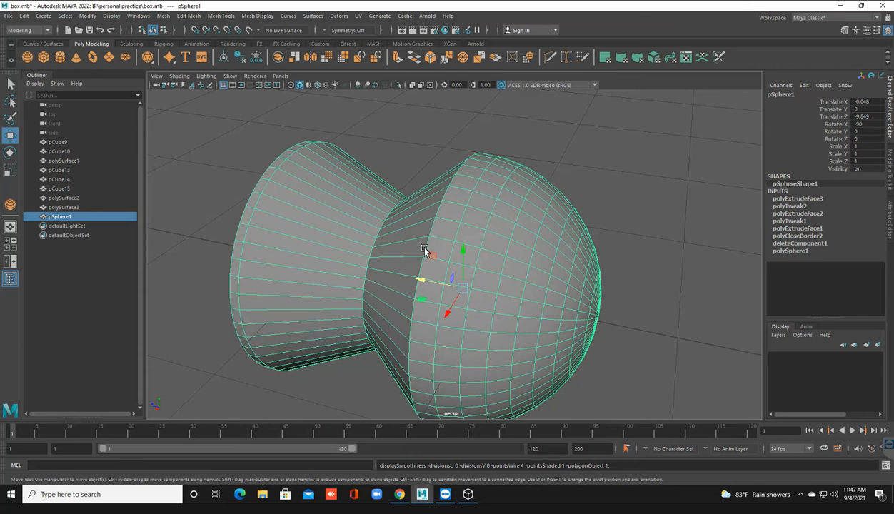
key(3)
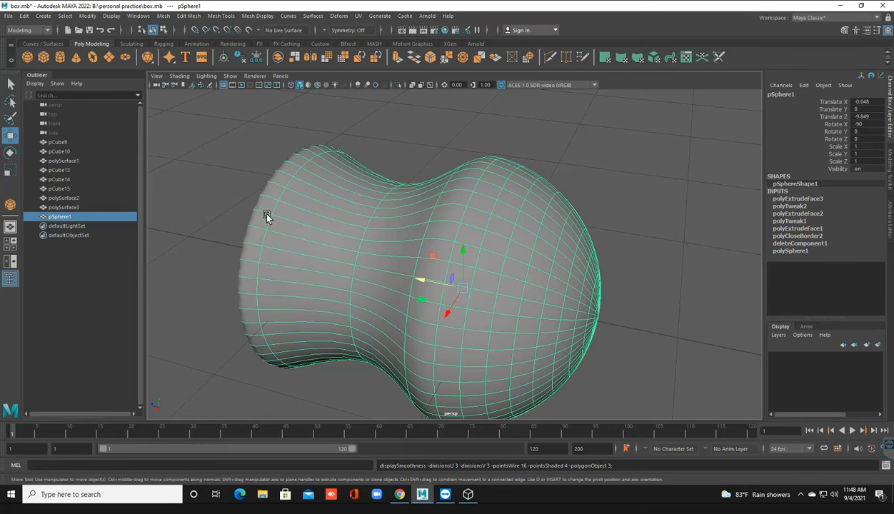
key(1)
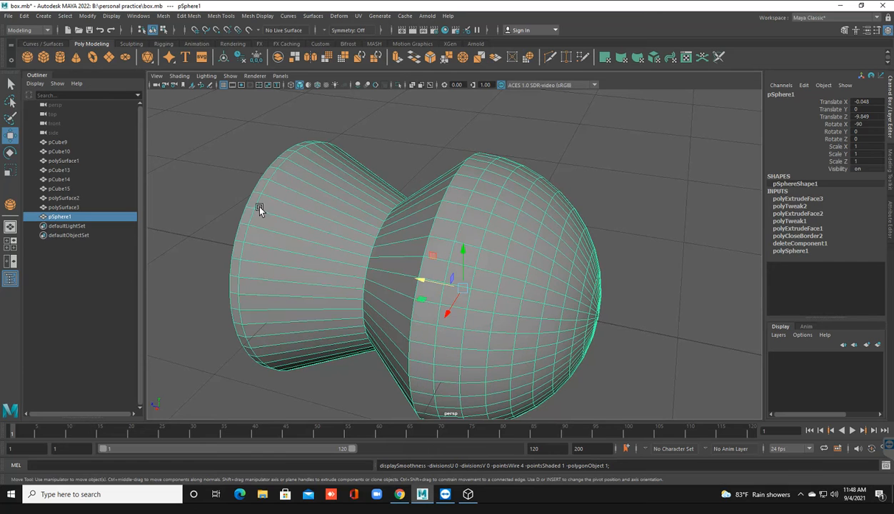
Insert four supporting edge loops close to the knob's dome edge, neck crease and base rim.
click(218, 16)
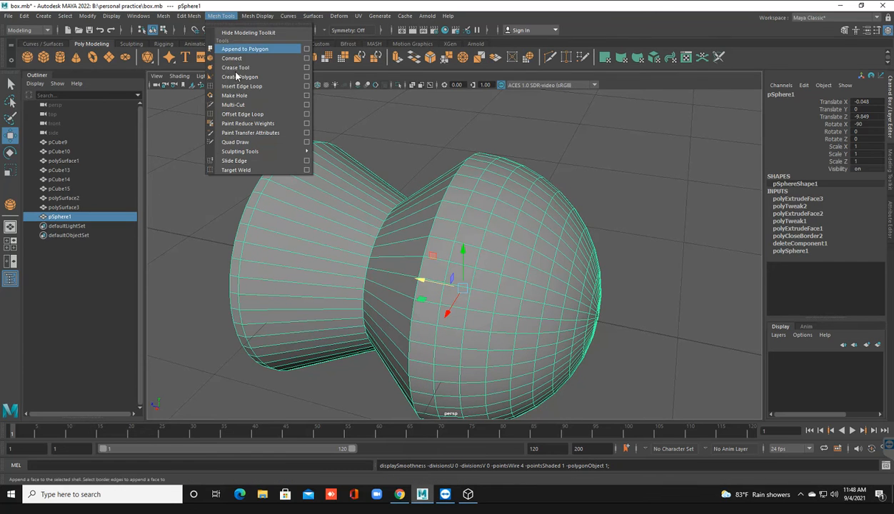
click(243, 86)
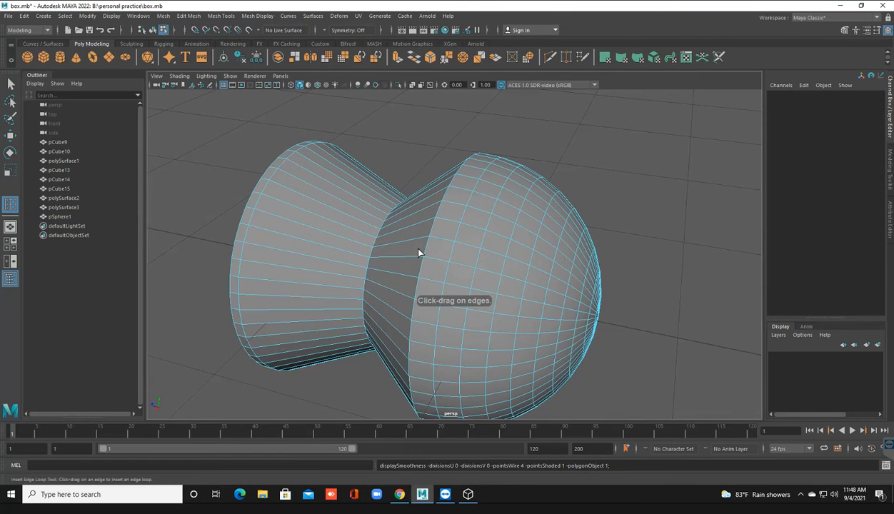
click(221, 16)
click(307, 86)
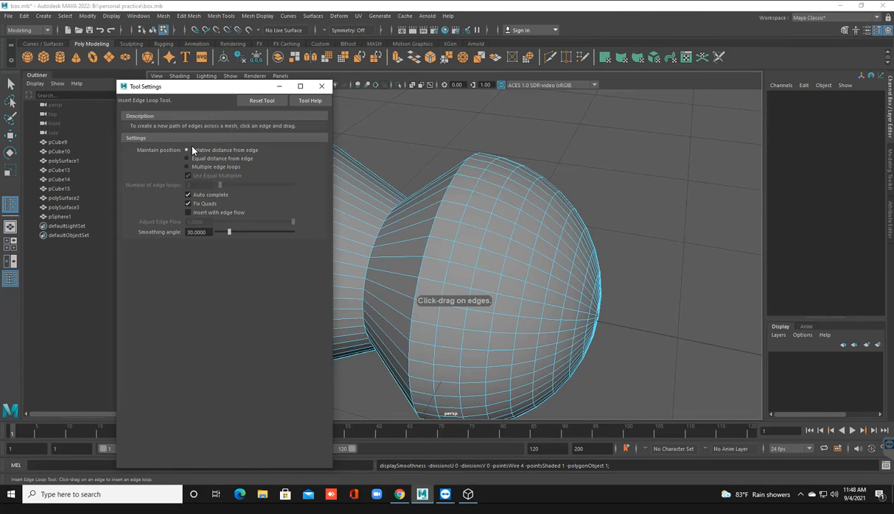
click(321, 87)
click(423, 243)
drag(425, 244, 377, 251)
mouse_move(263, 215)
mouse_down()
mouse_move(258, 207)
mouse_move(250, 213)
mouse_up()
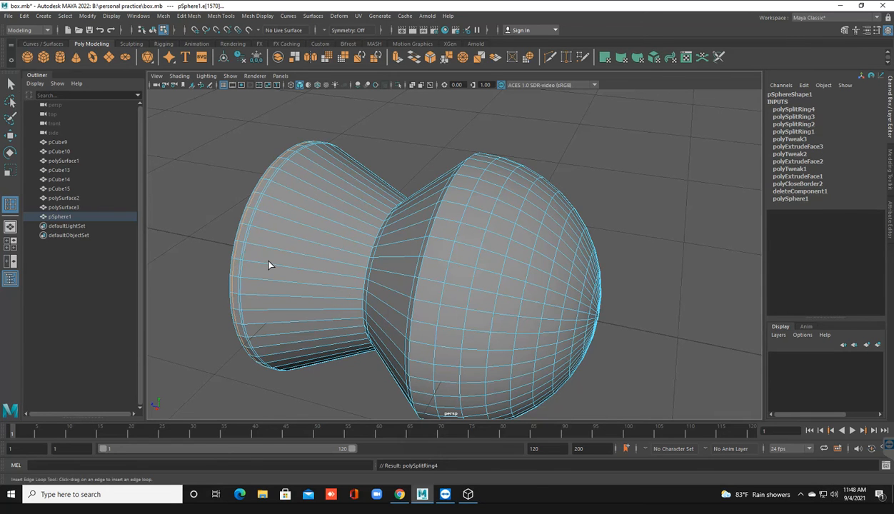
key(q)
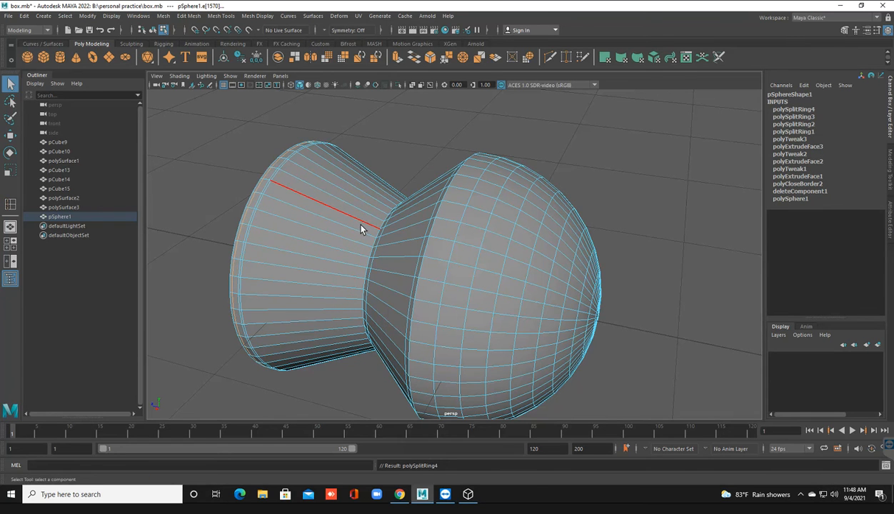
Return to object mode and compare the knob's smooth mesh preview with the unsmoothed mesh.
right_drag(353, 225, 412, 190)
key(3)
click(221, 159)
alt+drag(373, 227, 441, 266)
click(440, 268)
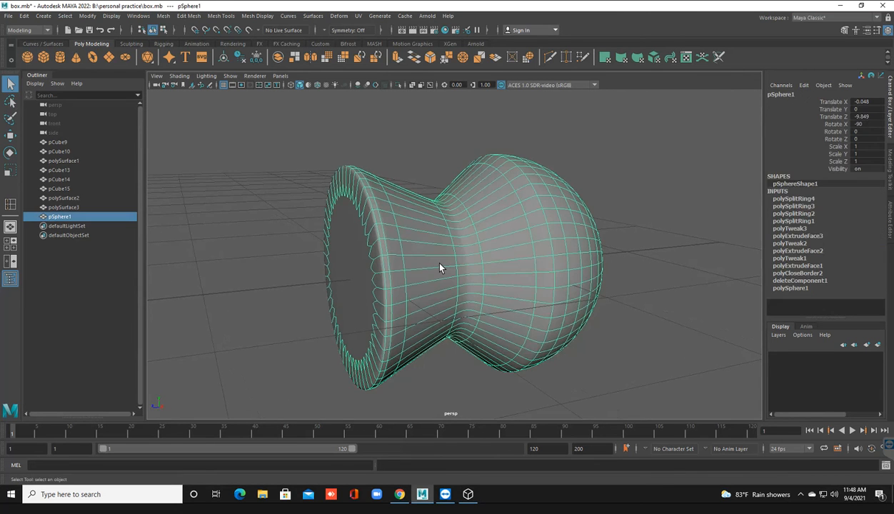
key(1)
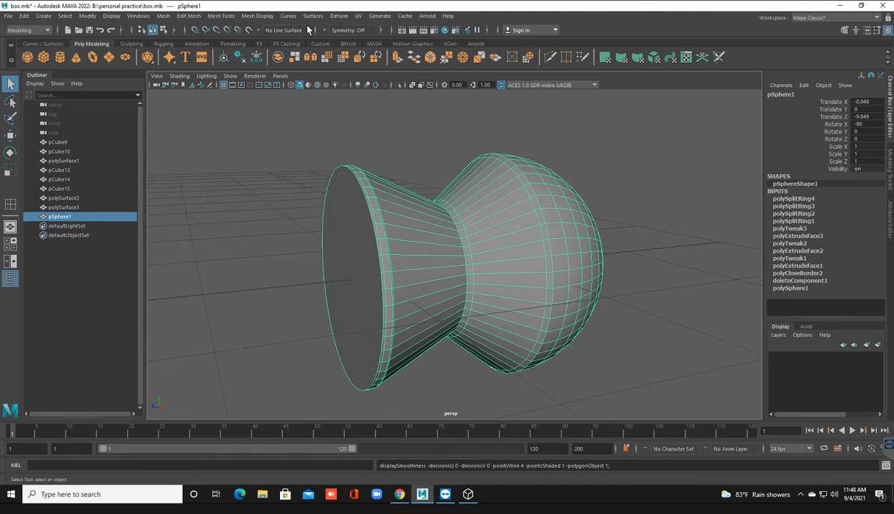
scroll(362, 275, up, 2)
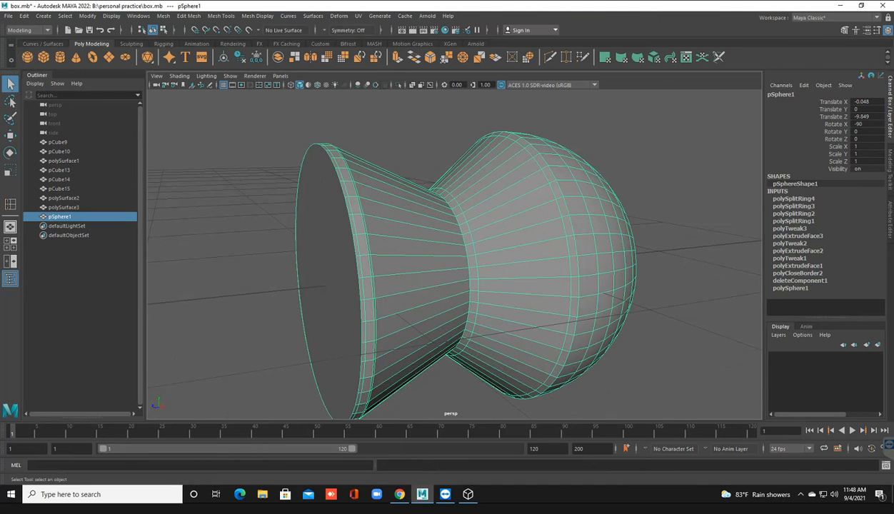
Apply a Smooth operation with 1 division to the knob mesh and return to object mode.
click(163, 16)
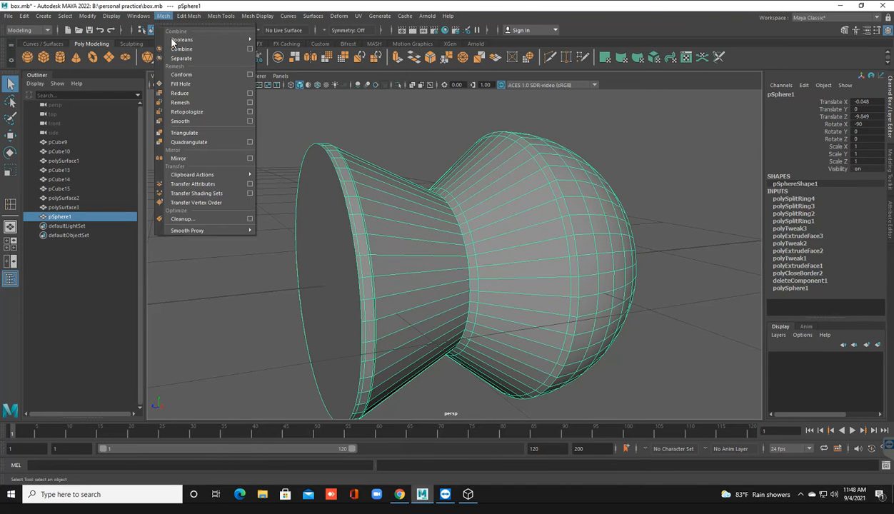
click(180, 122)
right_click(471, 220)
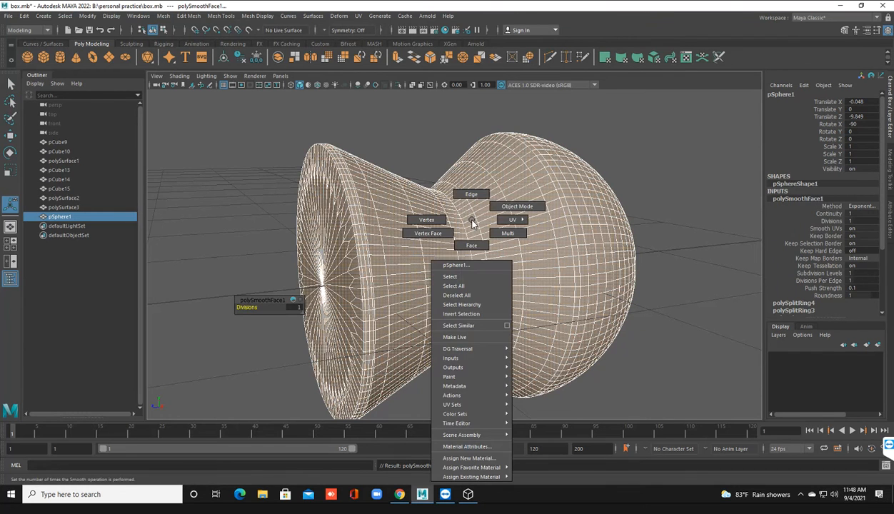
click(525, 200)
Scale the knob uniformly down to about 0.392 and move it up beside the commode's upper drawers.
click(296, 177)
scroll(424, 254, down, 4)
scroll(425, 255, down, 5)
alt+drag(396, 280, 509, 295)
click(505, 300)
key(r)
drag(506, 302, 314, 144)
key(w)
scroll(345, 208, down, 2)
alt+drag(345, 208, 365, 304)
key(r)
key(w)
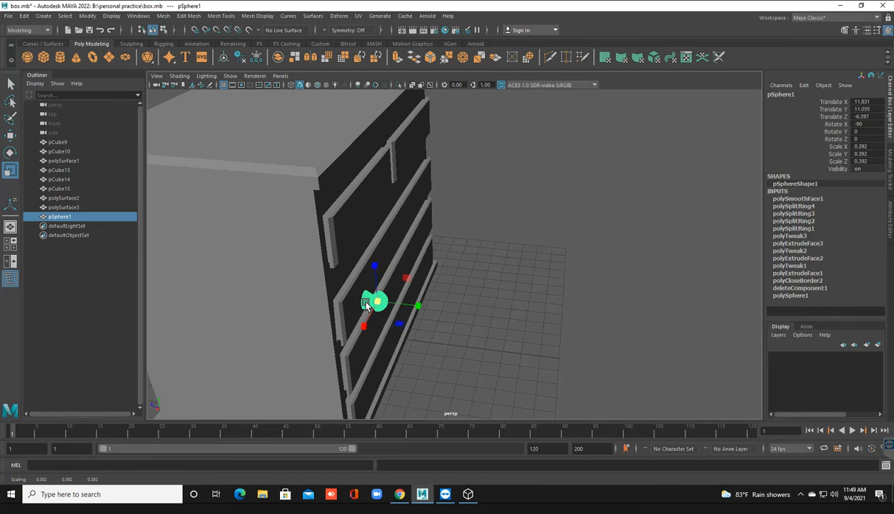
drag(374, 267, 357, 180)
alt+drag(416, 284, 370, 309)
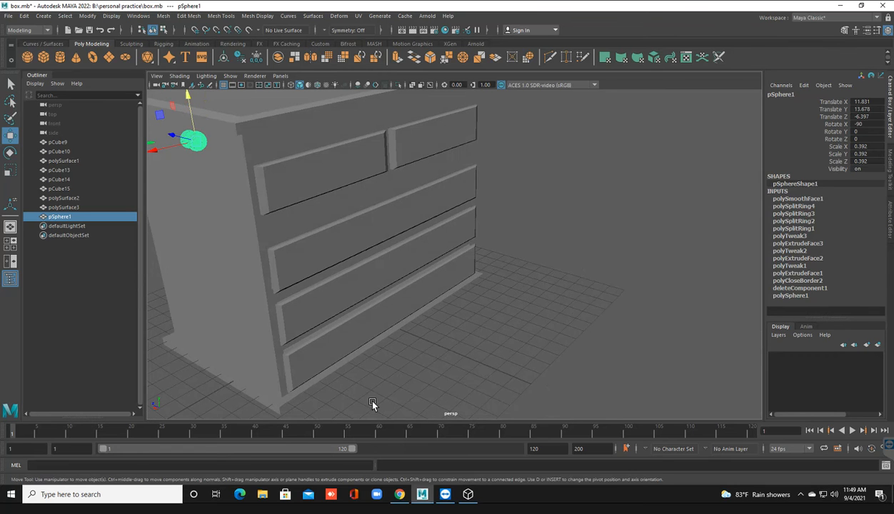
Check the knob placement on the reference commode in 3D Viewer, and move the knob in front of the upper left drawer.
click(467, 497)
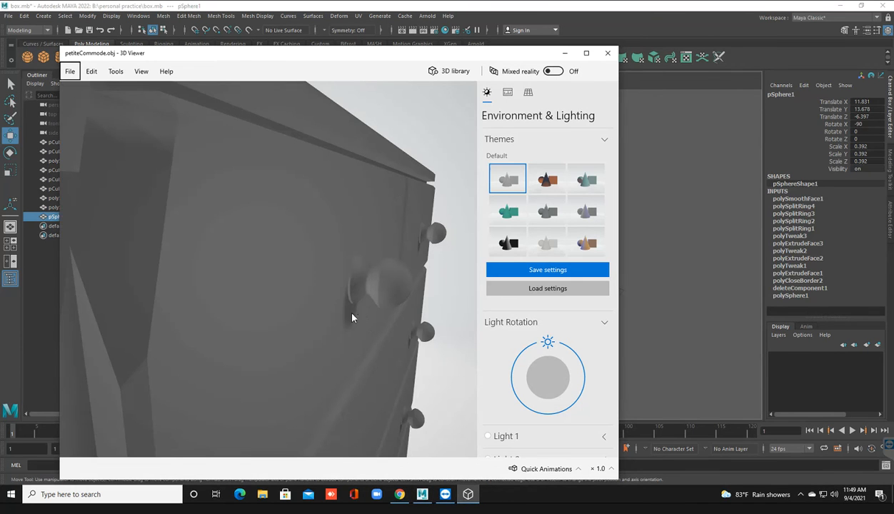
scroll(348, 322, down, 5)
drag(343, 339, 122, 301)
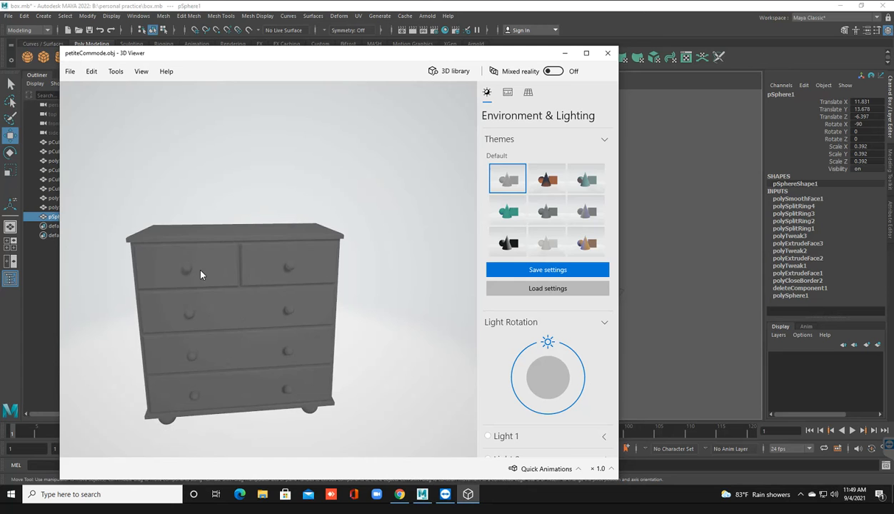
click(565, 52)
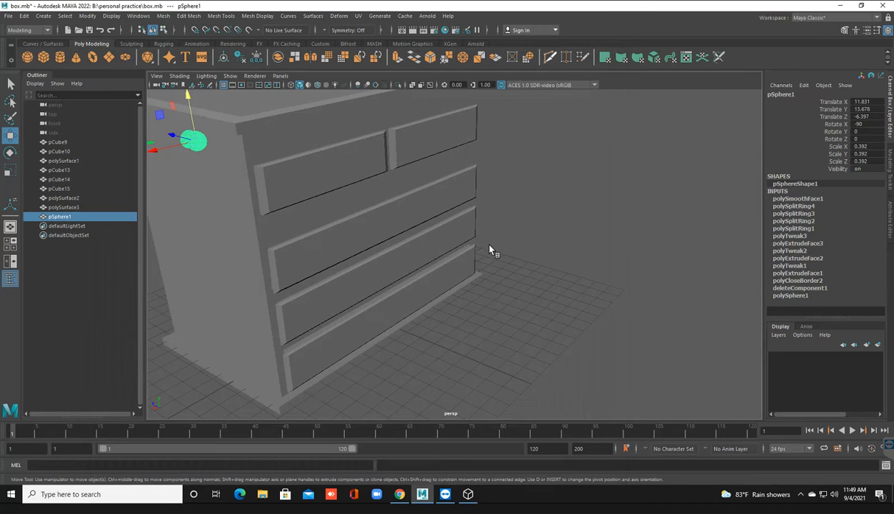
alt+drag(412, 265, 374, 267)
scroll(375, 267, down, 4)
alt+middle_drag(345, 250, 365, 291)
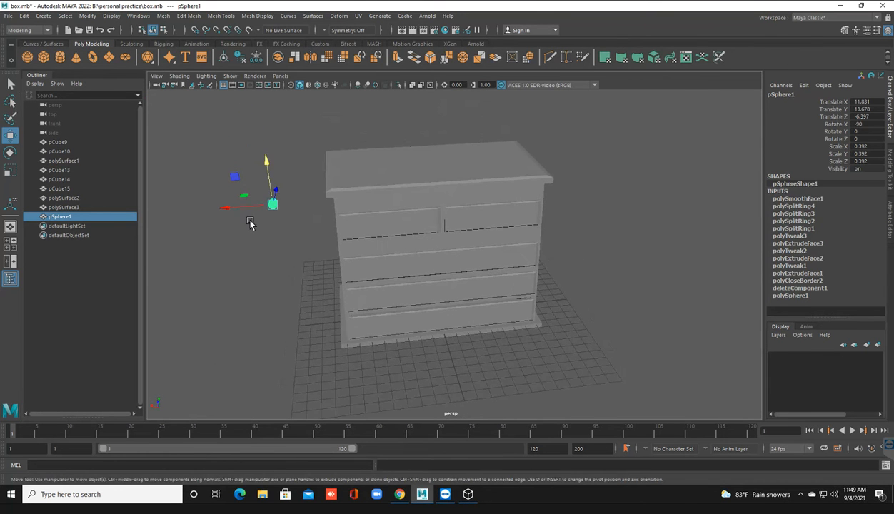
drag(232, 209, 362, 222)
drag(400, 170, 399, 192)
Seat the knob on the upper left drawer at about X 4.267, Y 10.384, Z -3.8 and duplicate it across to X -3.884.
mouse_move(387, 233)
alt+mouse_down()
mouse_move(441, 246)
mouse_move(411, 216)
mouse_move(400, 223)
alt+mouse_up()
scroll(423, 223, up, 3)
drag(409, 169, 344, 272)
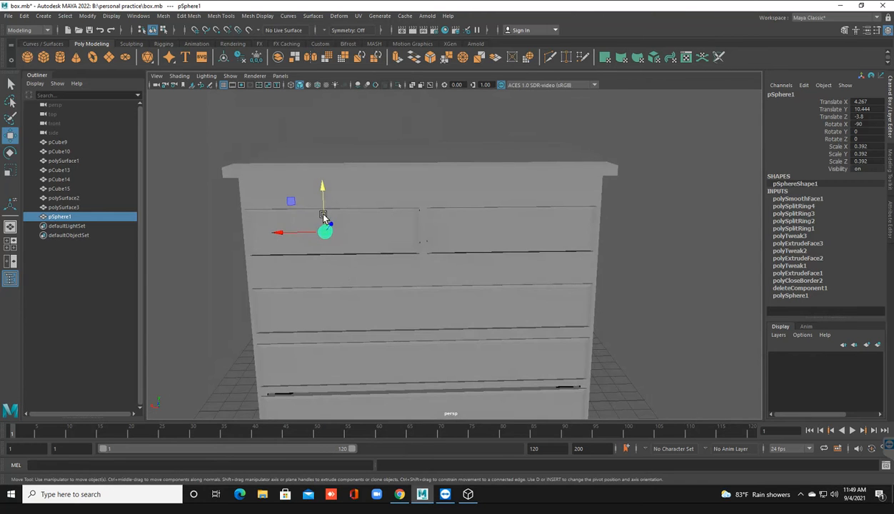
drag(323, 214, 479, 235)
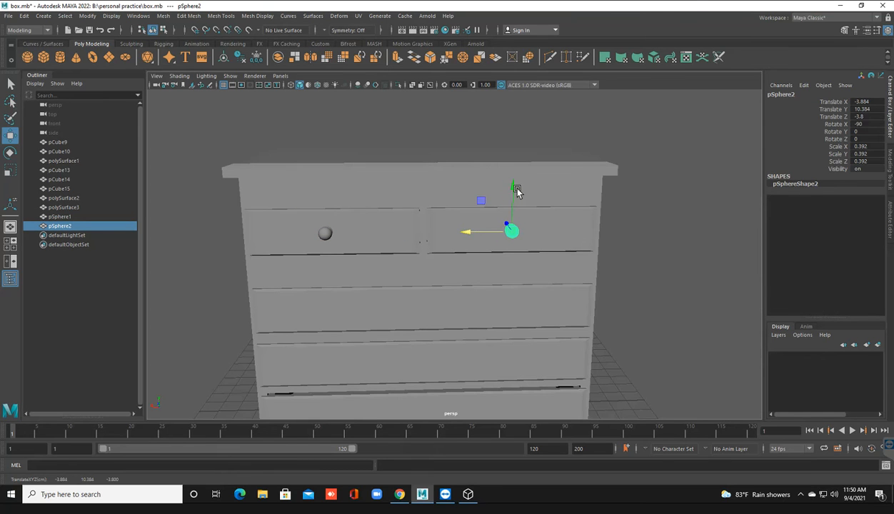
shift+drag(516, 190, 513, 264)
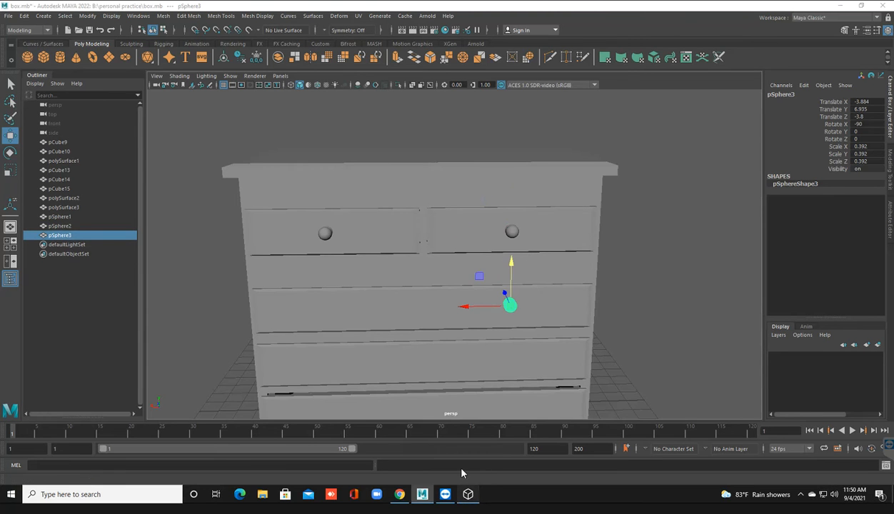
click(468, 496)
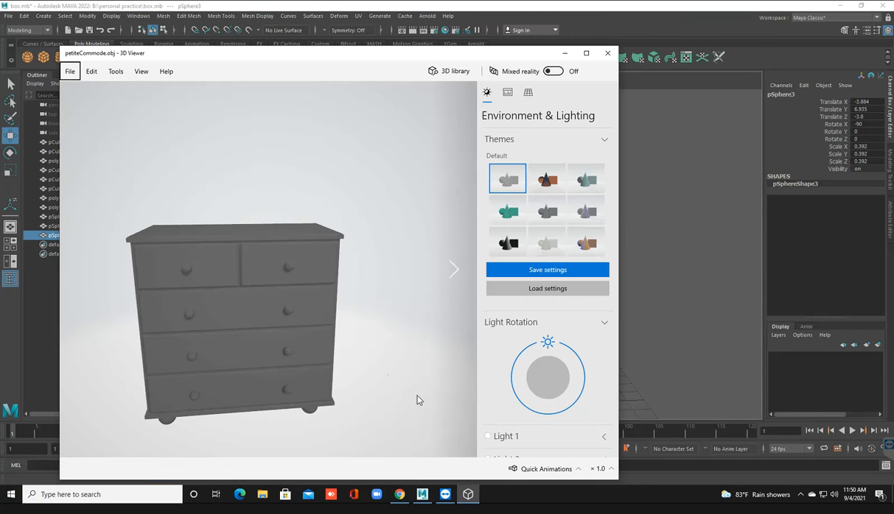
click(565, 54)
key(Delete)
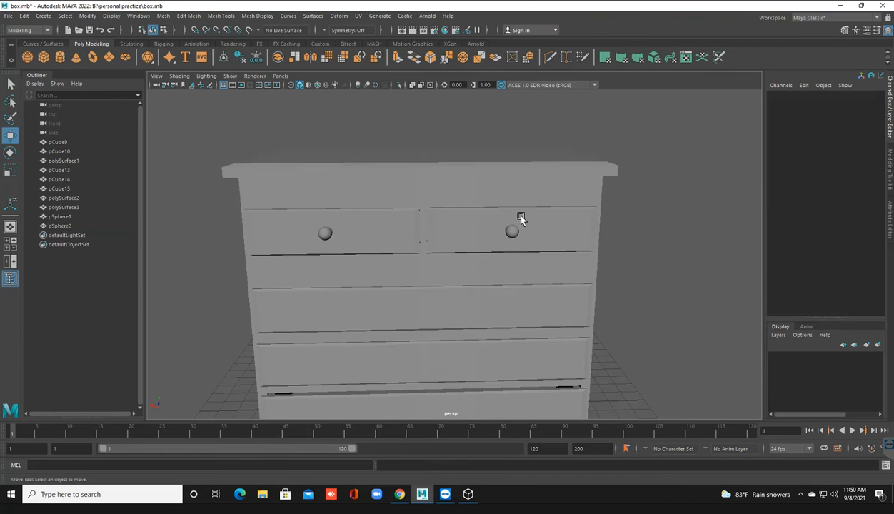
Select both upper drawer knobs and duplicate them down onto the second drawer row at about Y 6.741.
click(508, 233)
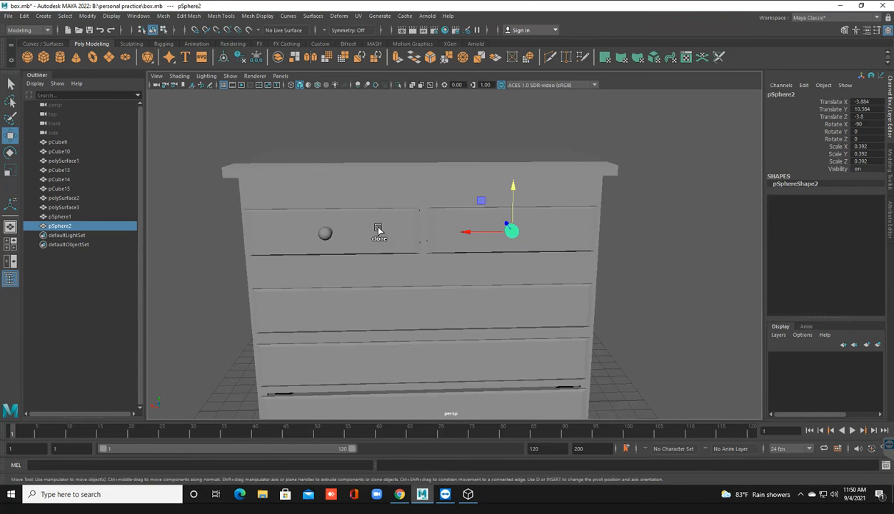
shift+click(325, 234)
shift+drag(323, 192, 327, 273)
key(ctrl+d)
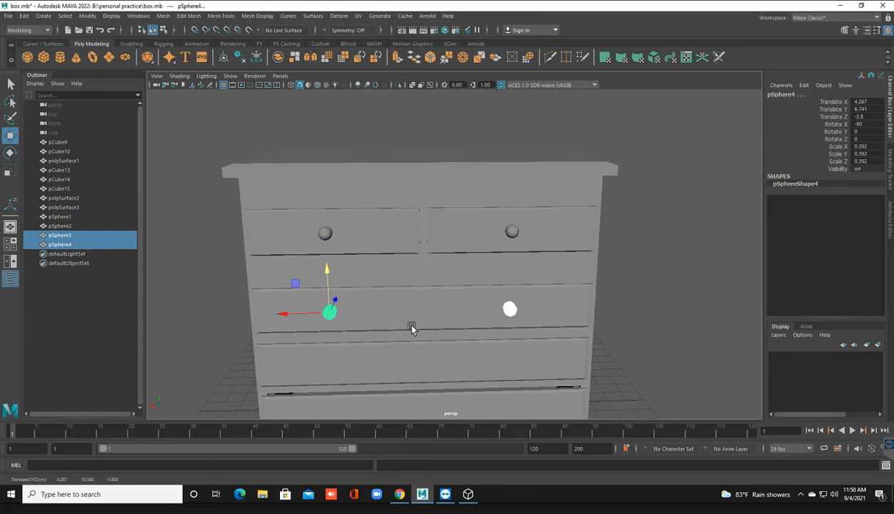
Duplicate the knob pair onto the third drawer at about Y 4.044 and the bottom drawer at about Y 1.456, and deselect everything.
scroll(428, 243, up, 3)
shift+drag(356, 205, 354, 262)
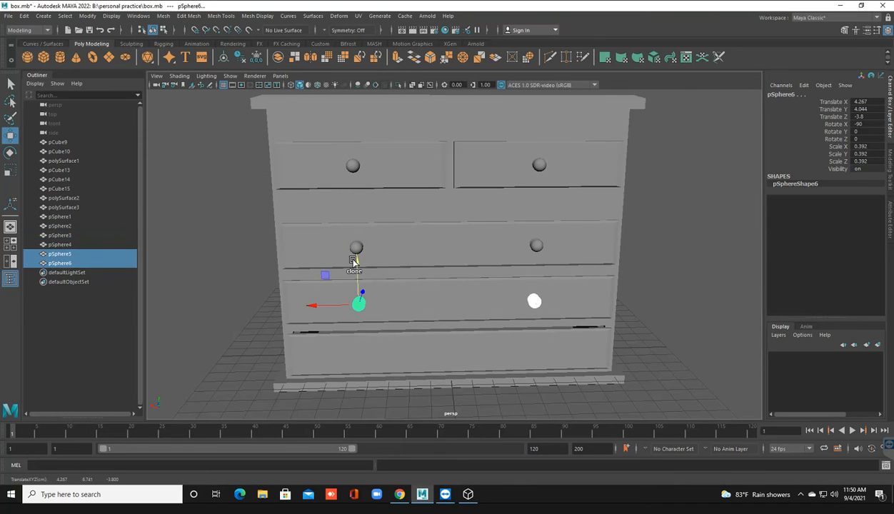
shift+click(354, 263)
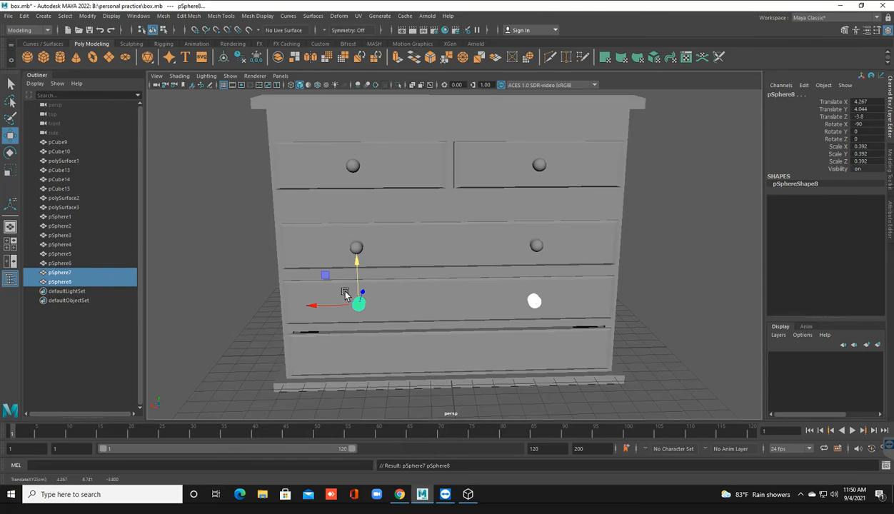
drag(358, 276, 357, 318)
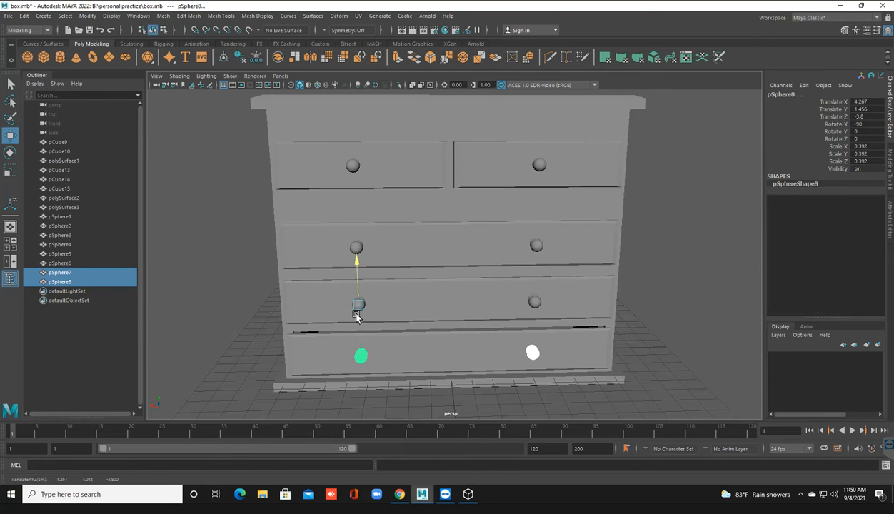
click(249, 293)
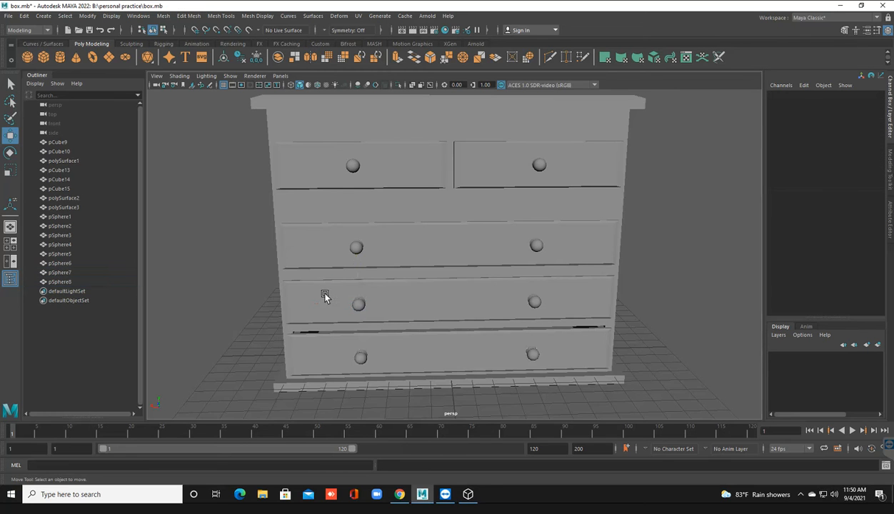
Inspect the commode with its knobs and examine the feet under the reference commode in 3D Viewer.
scroll(325, 297, down, 5)
alt+drag(326, 299, 431, 337)
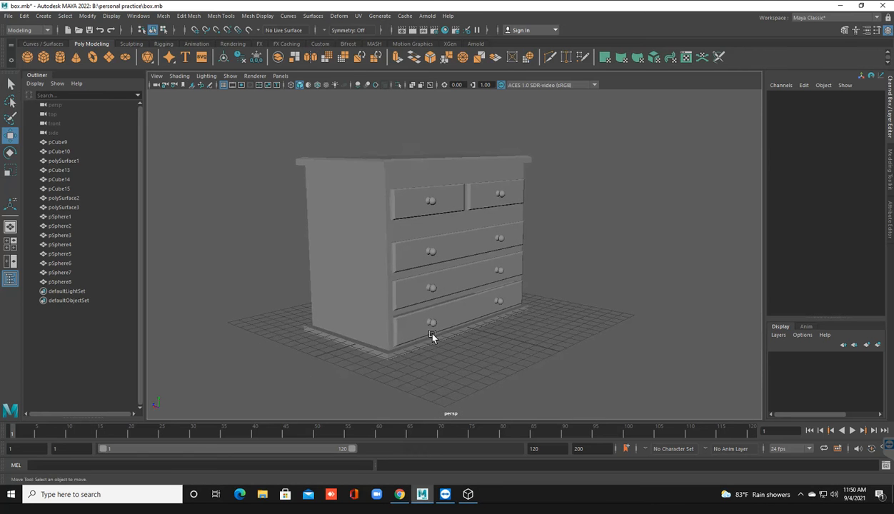
click(468, 493)
drag(346, 347, 272, 328)
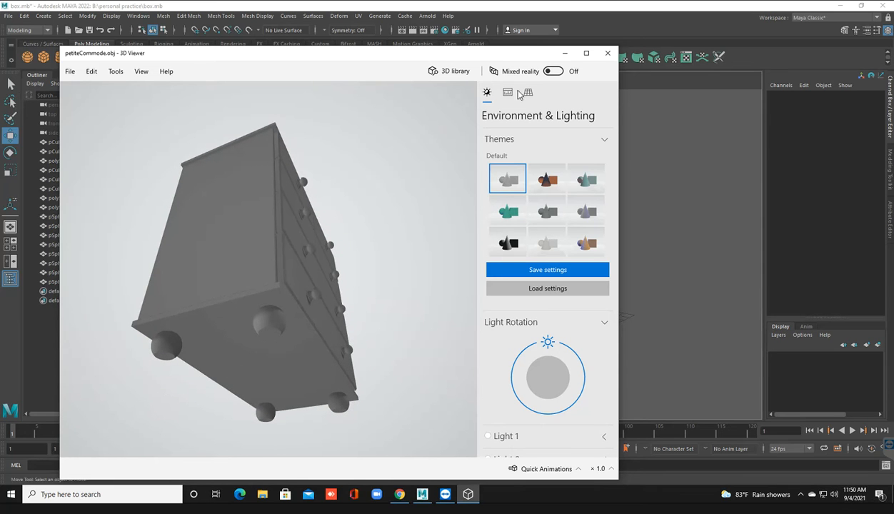
click(563, 52)
alt+drag(468, 196, 447, 198)
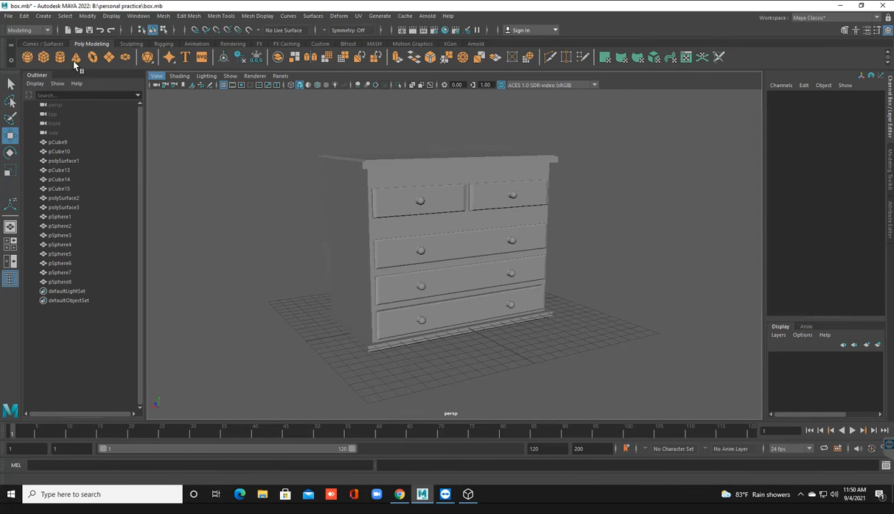
Create a polygon sphere with a radius of about 0.81 on the grid in front of the commode.
click(28, 57)
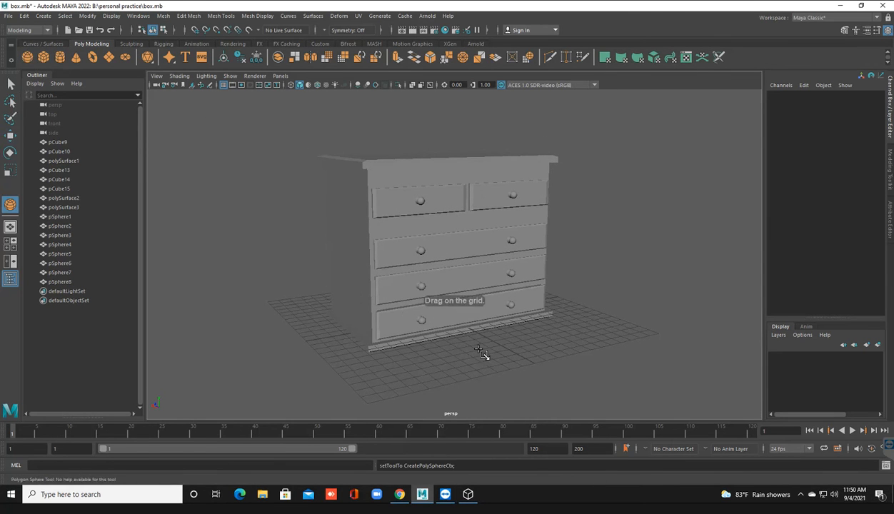
drag(483, 355, 498, 360)
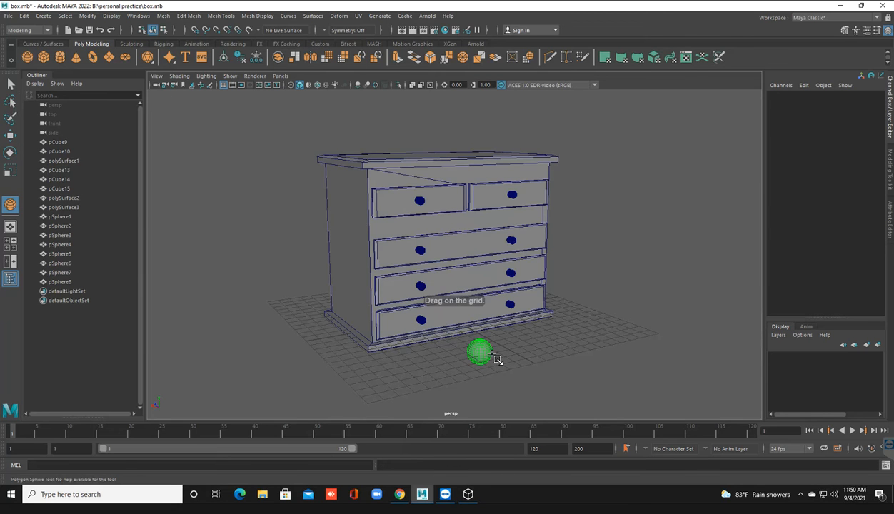
key(w)
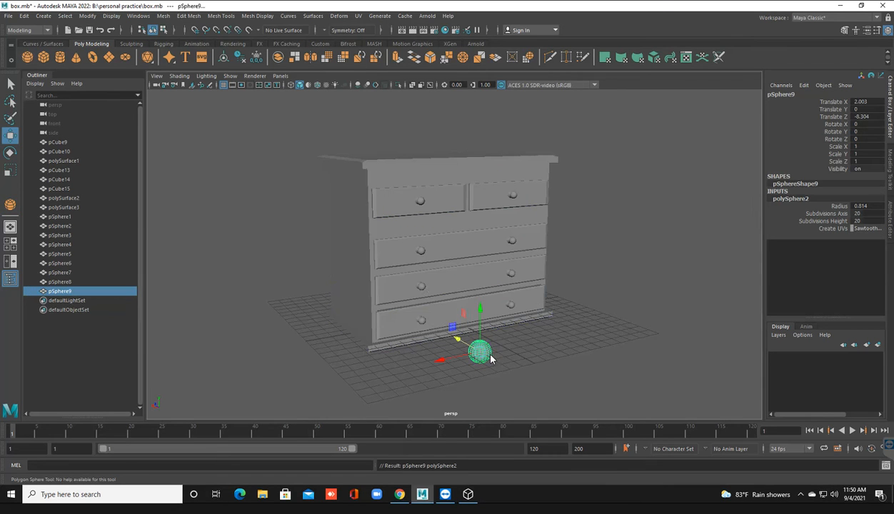
Move the sphere sideways and down below the commode's base plate, to about X 4.342, Y -1.783.
key(space)
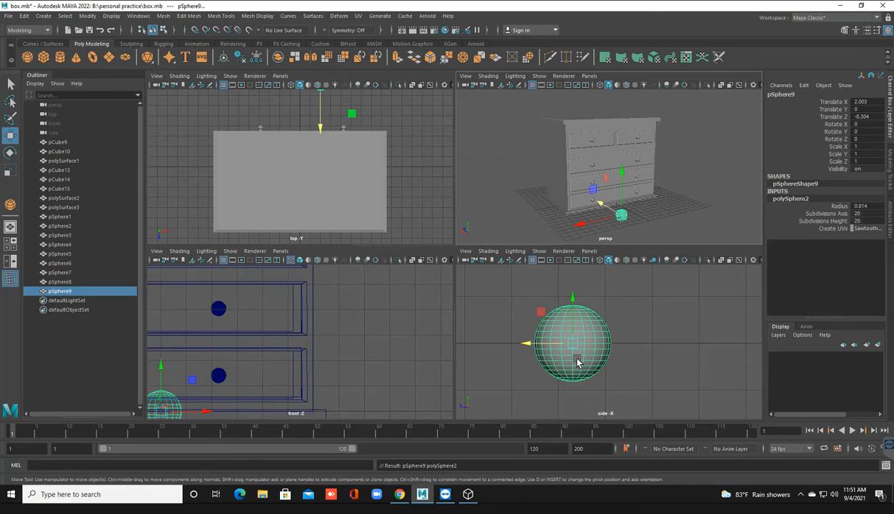
scroll(267, 366, down, 5)
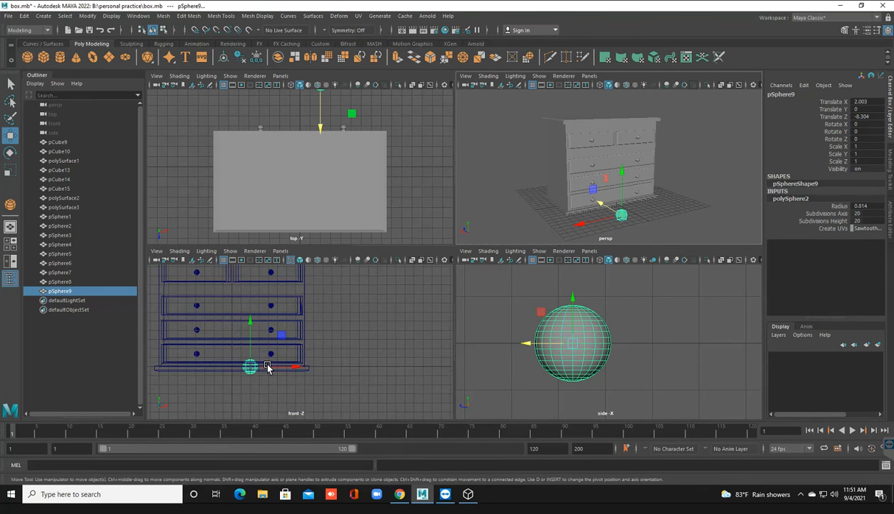
key(space)
alt+middle_drag(243, 367, 341, 276)
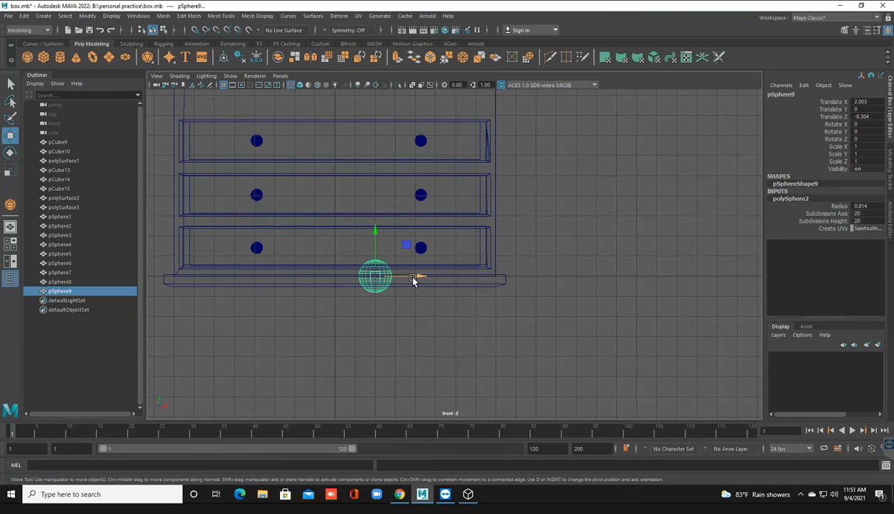
drag(422, 277, 461, 276)
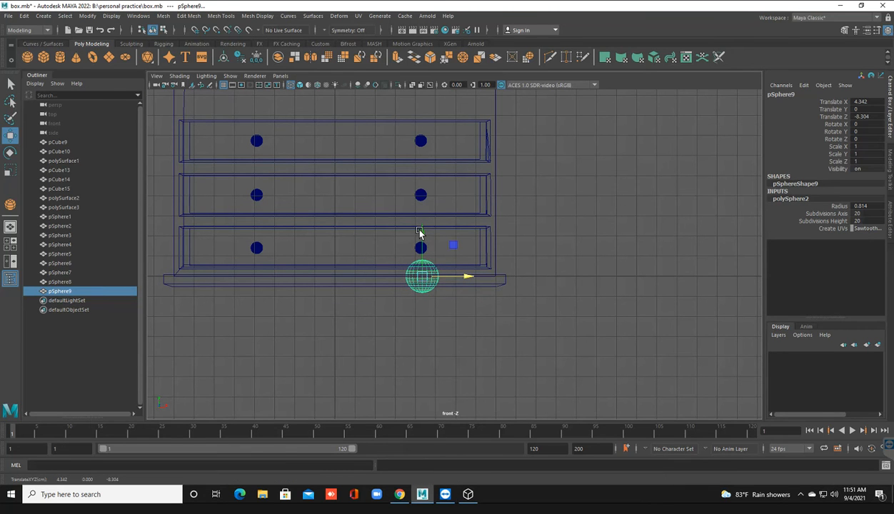
drag(421, 236, 423, 277)
scroll(412, 334, up, 2)
alt+middle_drag(409, 327, 402, 251)
scroll(414, 286, up, 3)
alt+middle_drag(421, 293, 439, 315)
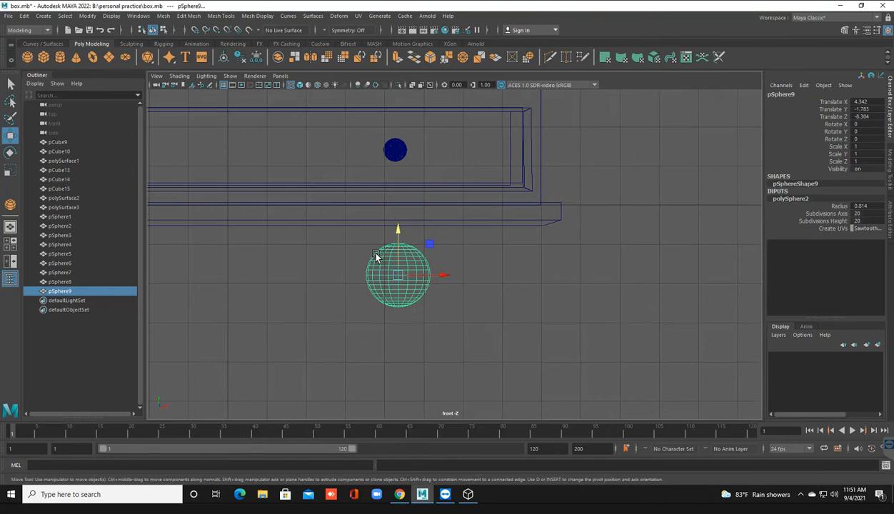
Delete the sphere's top and bottom cap faces and return to object mode.
right_drag(372, 254, 385, 269)
scroll(386, 269, up, 3)
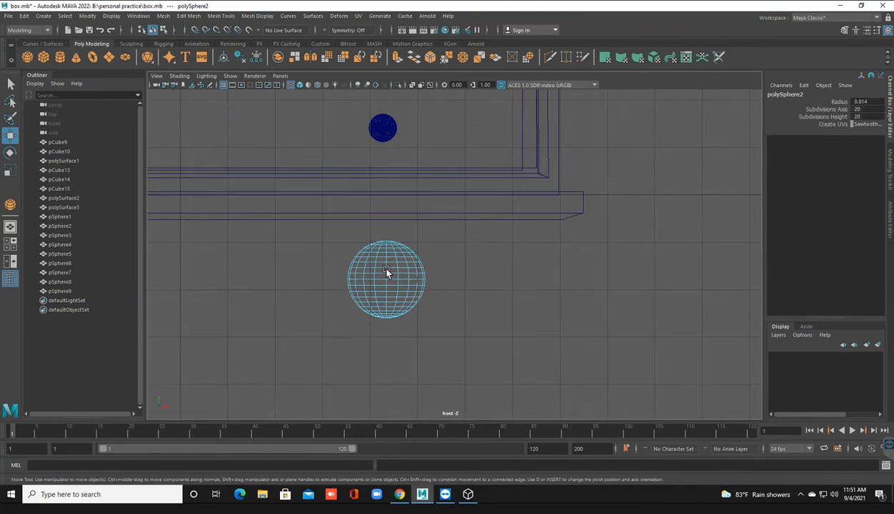
scroll(386, 270, up, 2)
alt+middle_drag(402, 274, 423, 263)
scroll(436, 279, up, 3)
drag(300, 194, 491, 233)
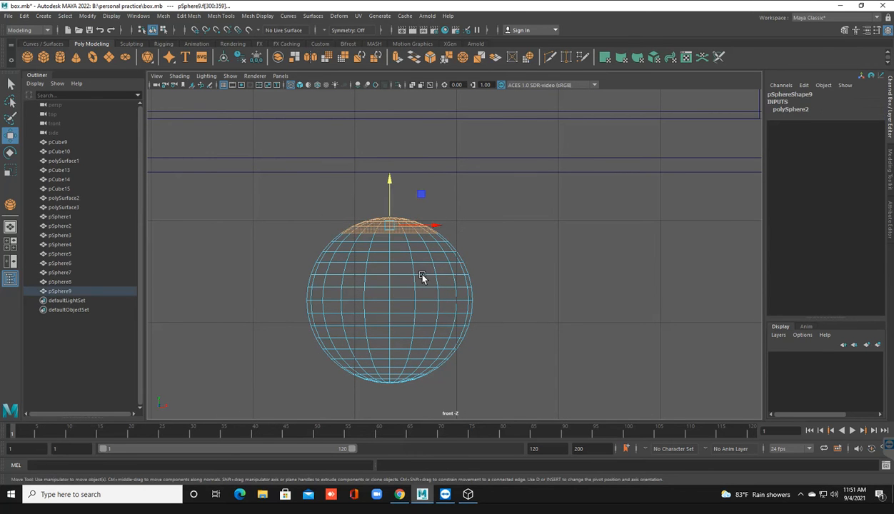
key(Delete)
drag(321, 385, 449, 373)
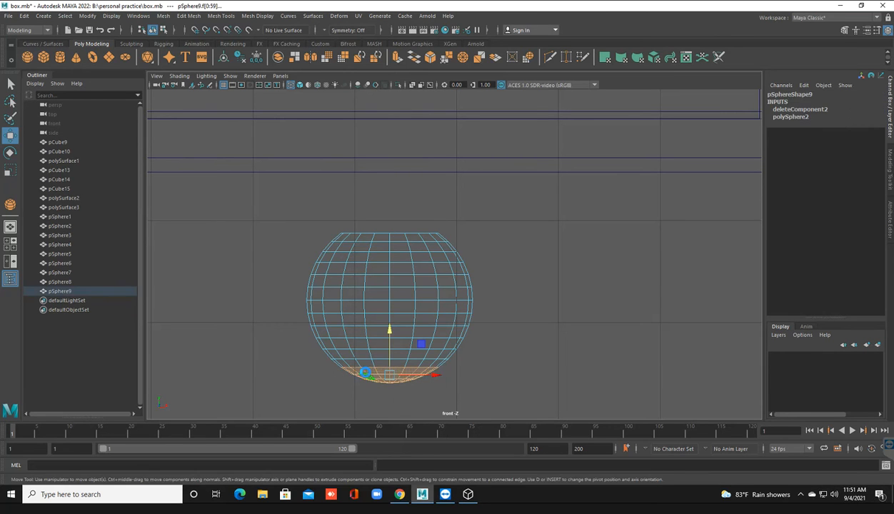
key(Delete)
right_drag(349, 280, 421, 198)
right_drag(381, 247, 486, 198)
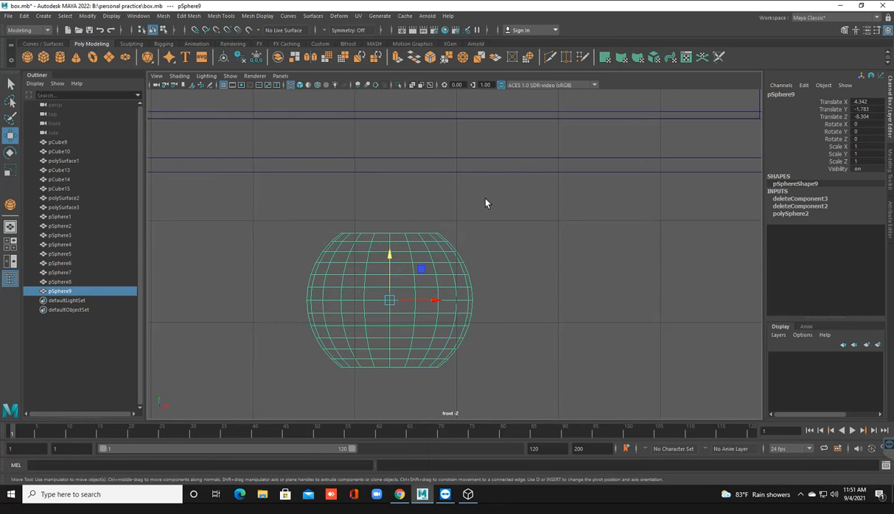
Select the border edge loop of the sphere's upper opening and close it with Fill Hole.
key(space)
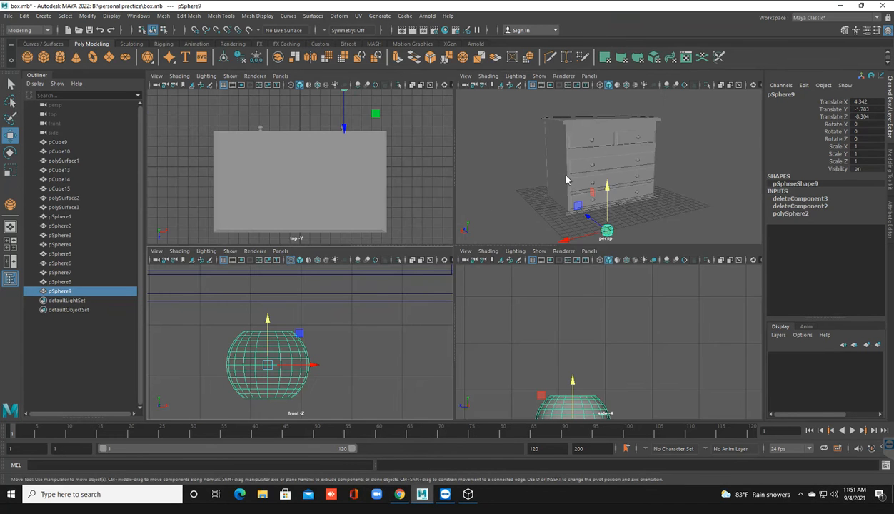
key(space)
key(f)
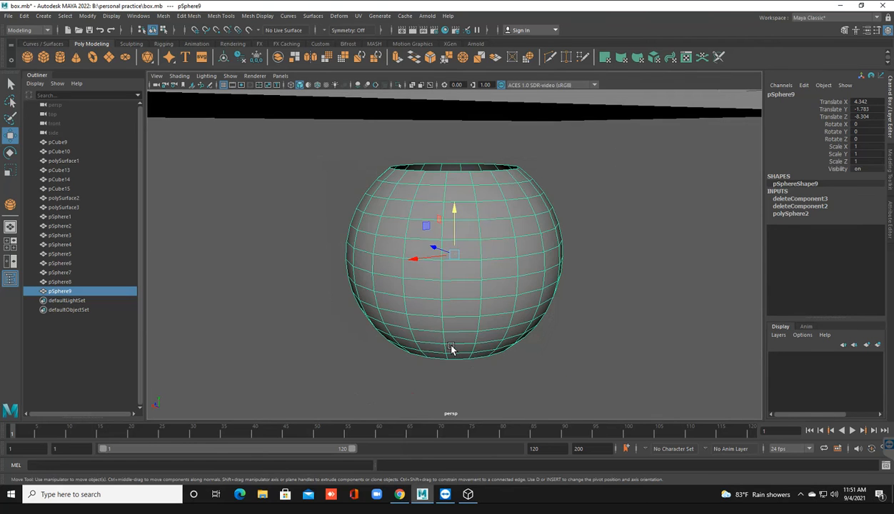
alt+drag(457, 344, 443, 279)
right_drag(424, 237, 428, 186)
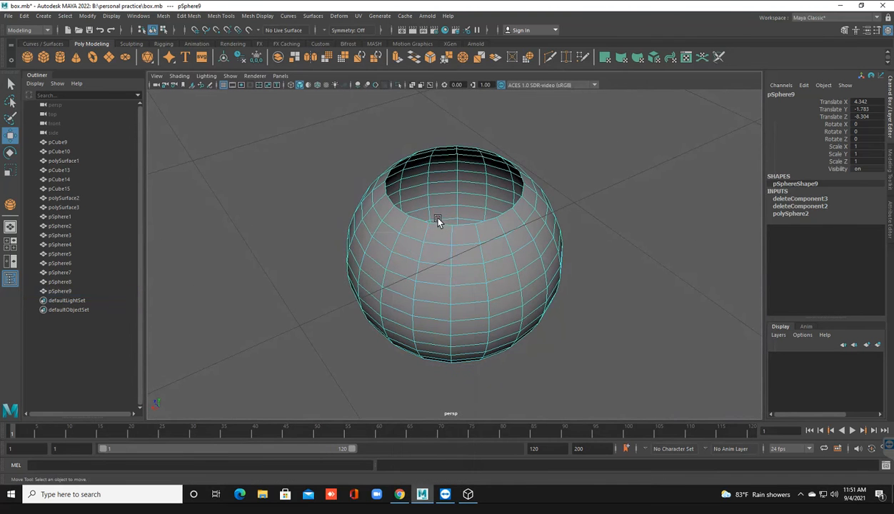
double_click(438, 224)
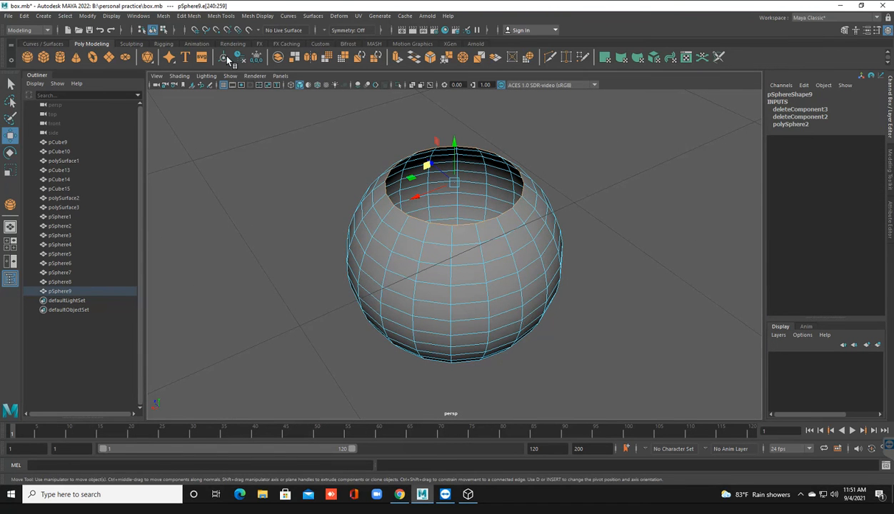
click(163, 16)
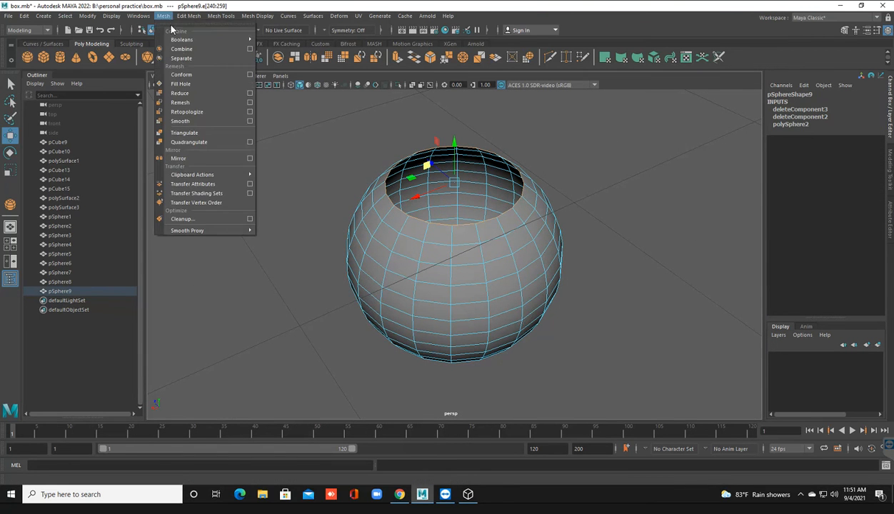
click(181, 83)
Close the sphere's lower opening by filling its border edge loop, and return to object mode.
alt+drag(367, 303, 355, 233)
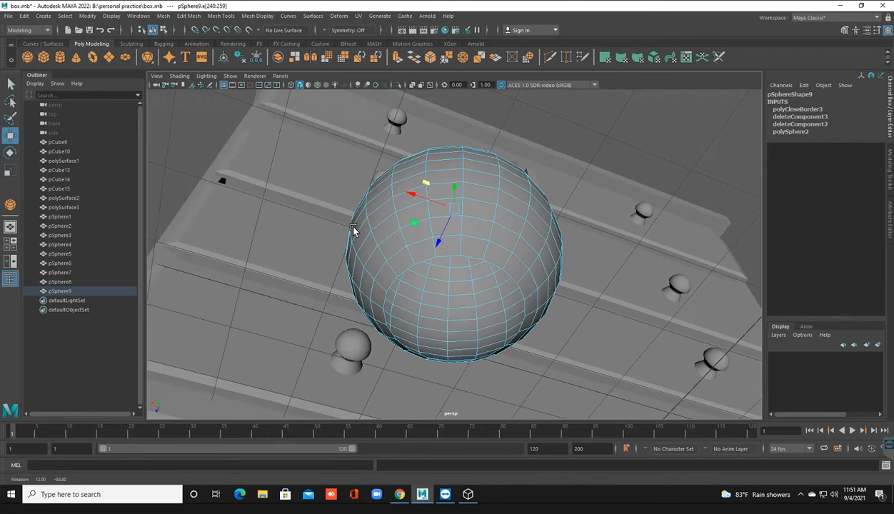
click(446, 260)
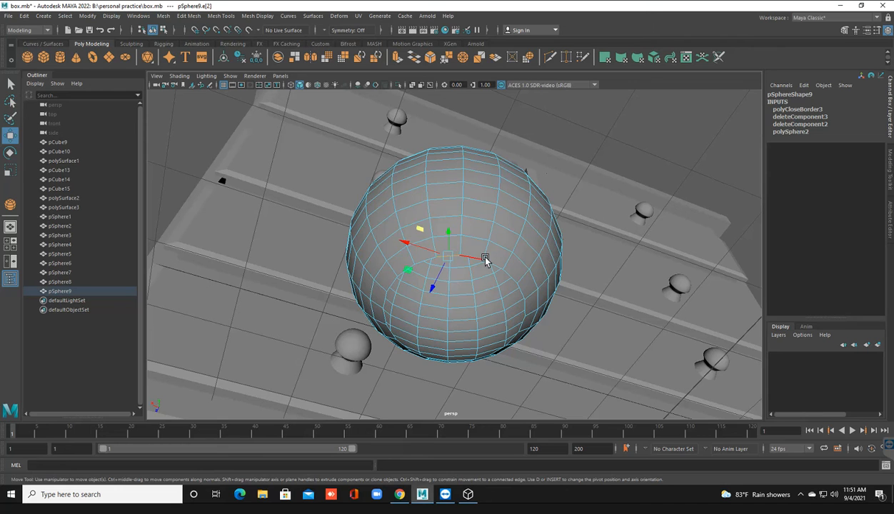
click(428, 261)
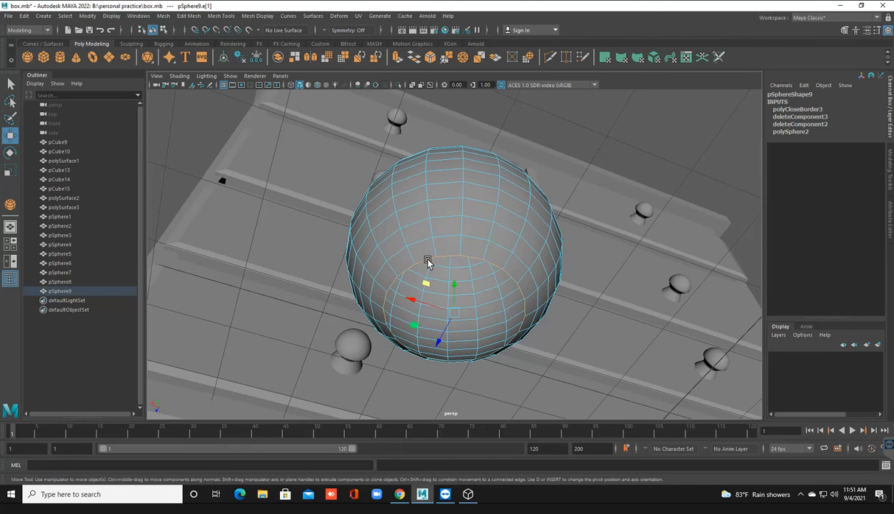
click(163, 16)
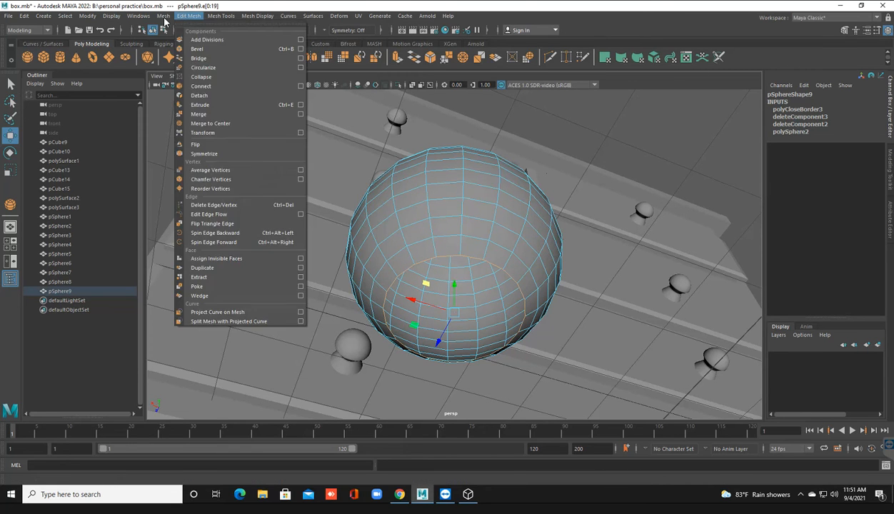
click(191, 85)
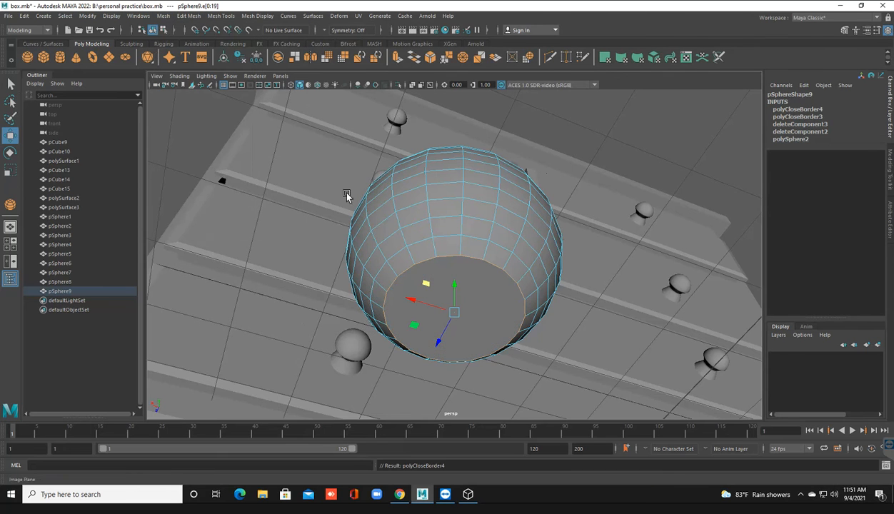
mouse_move(394, 238)
alt+mouse_down()
mouse_move(385, 255)
mouse_move(397, 249)
alt+mouse_up()
right_click(409, 230)
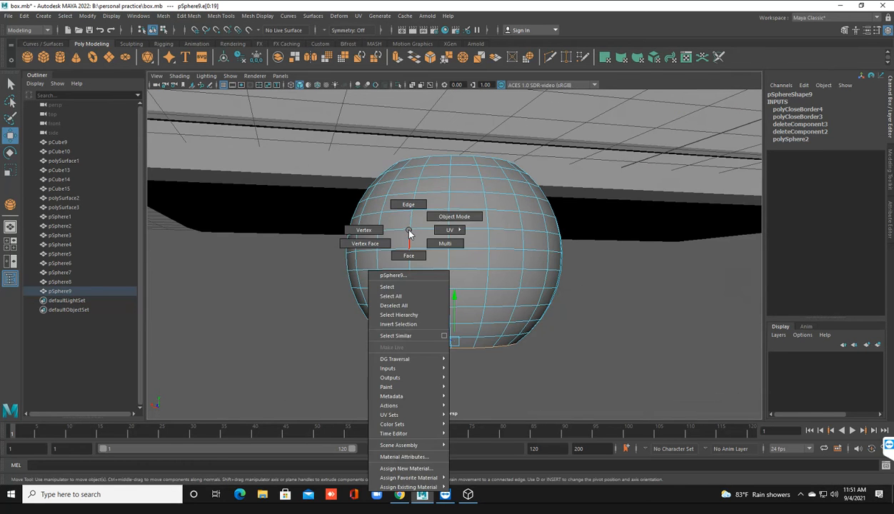
right_drag(460, 194, 454, 217)
Place the flattened ball foot under the commode's base at about X 4.498, Y -1.003, Z 0.188.
scroll(454, 311, down, 5)
alt+drag(453, 312, 342, 223)
scroll(446, 293, down, 7)
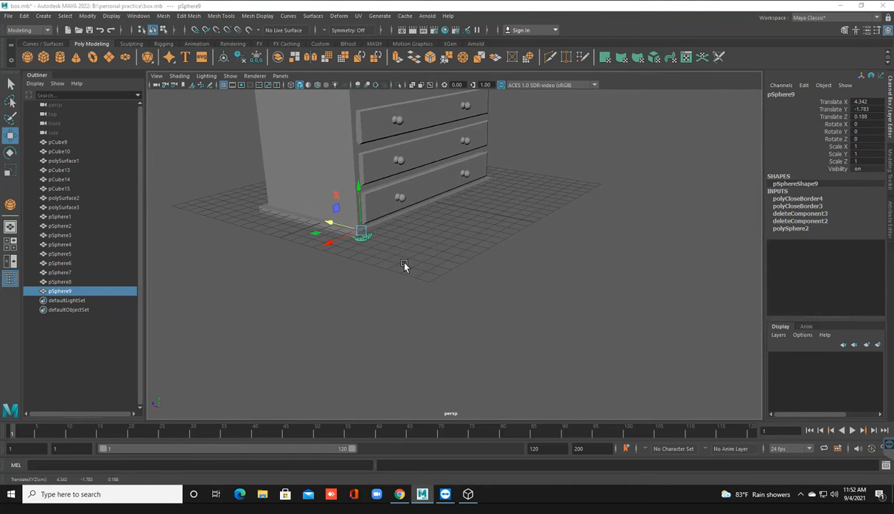
key(space)
scroll(324, 327, down, 5)
scroll(312, 340, up, 4)
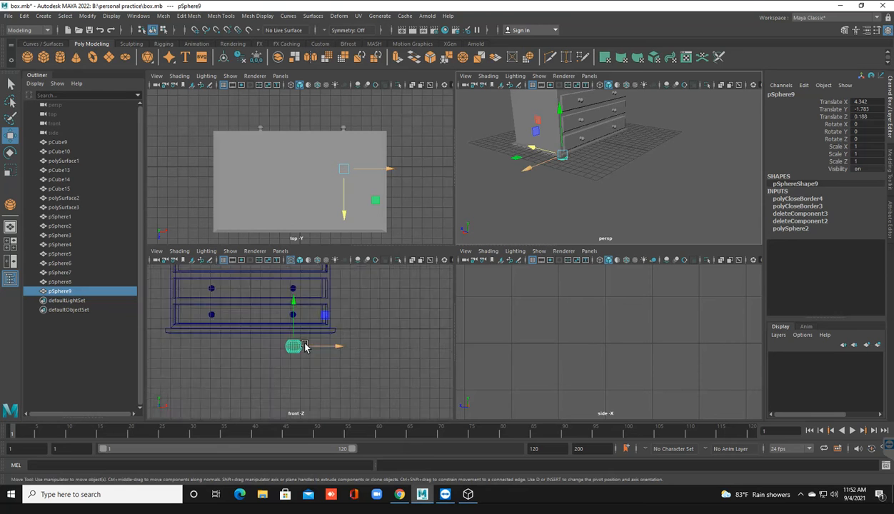
drag(288, 326, 314, 343)
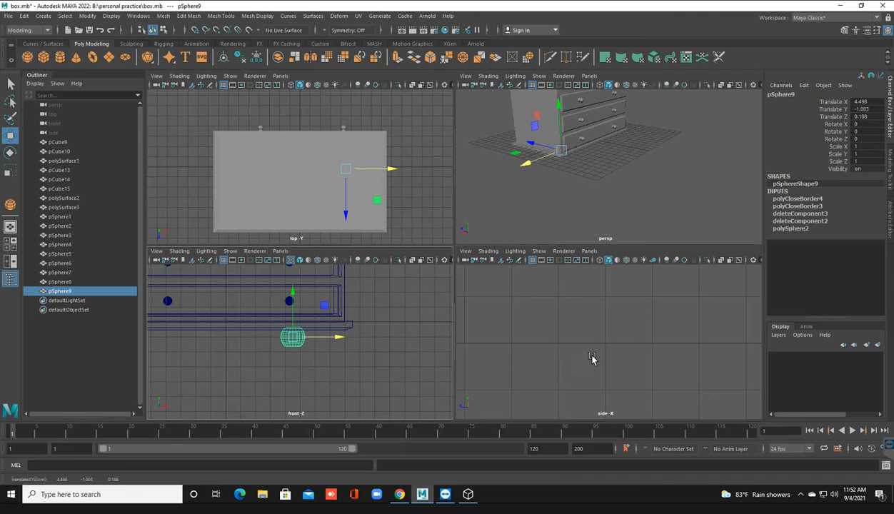
Shift the foot toward the commode's front to about Z -1.317, undoing any stray move.
scroll(592, 361, down, 7)
scroll(543, 363, up, 3)
drag(476, 358, 494, 353)
alt+middle_drag(616, 353, 660, 345)
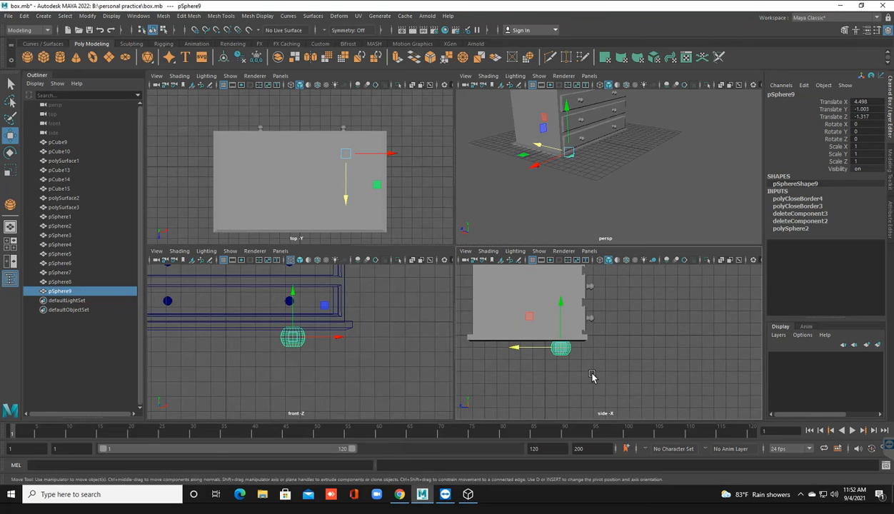
alt+middle_drag(583, 376, 593, 377)
drag(343, 156, 347, 151)
key(ctrl+z)
Duplicate the foot toward the back of the commode and position the copy at about Z 4.124.
shift+drag(531, 351, 463, 347)
scroll(255, 375, down, 2)
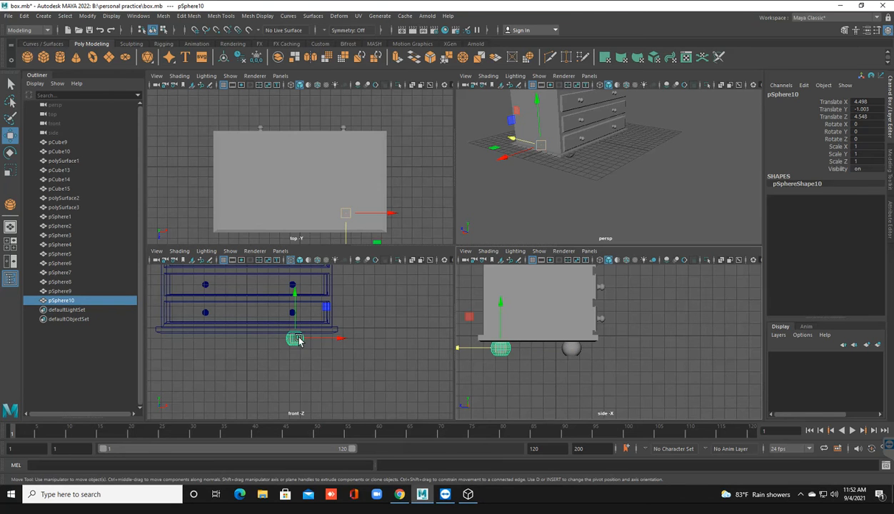
drag(473, 349, 480, 349)
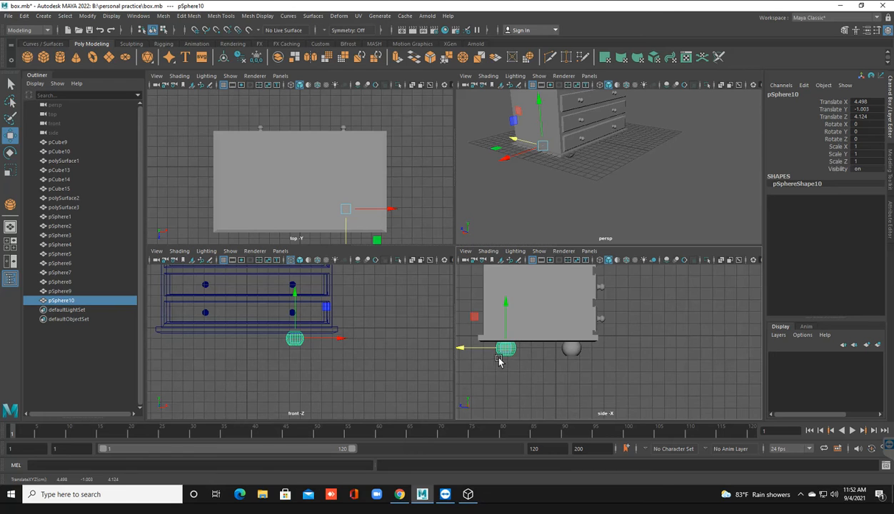
Select the front and back feet, duplicate the pair across to about X -5.678, and deselect everything.
drag(636, 368, 480, 357)
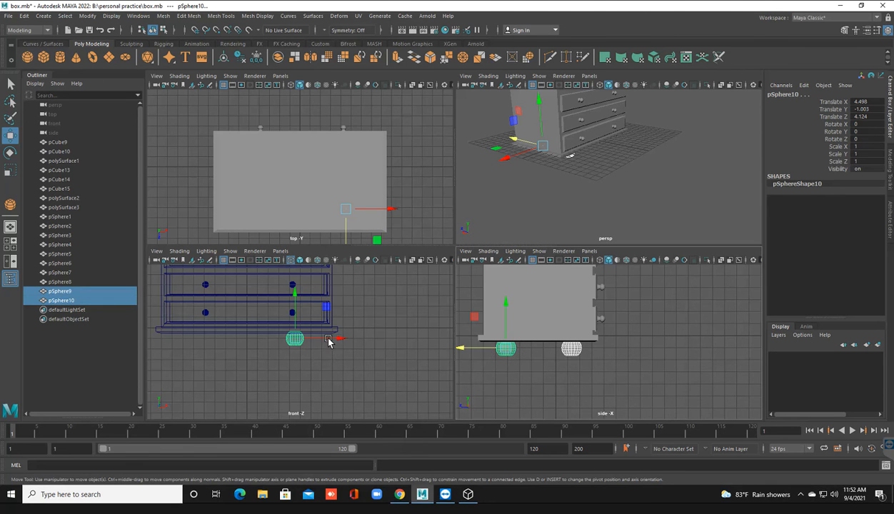
shift+drag(334, 342, 223, 337)
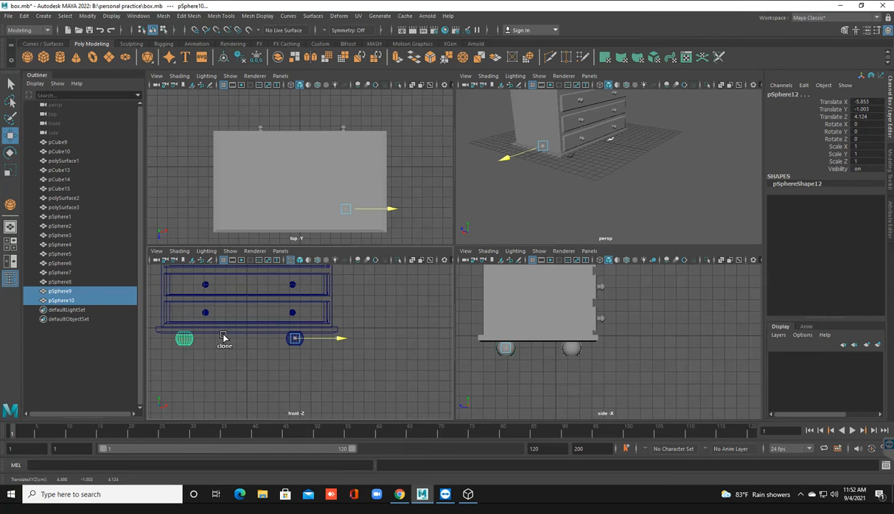
shift+drag(223, 336, 225, 337)
key(space)
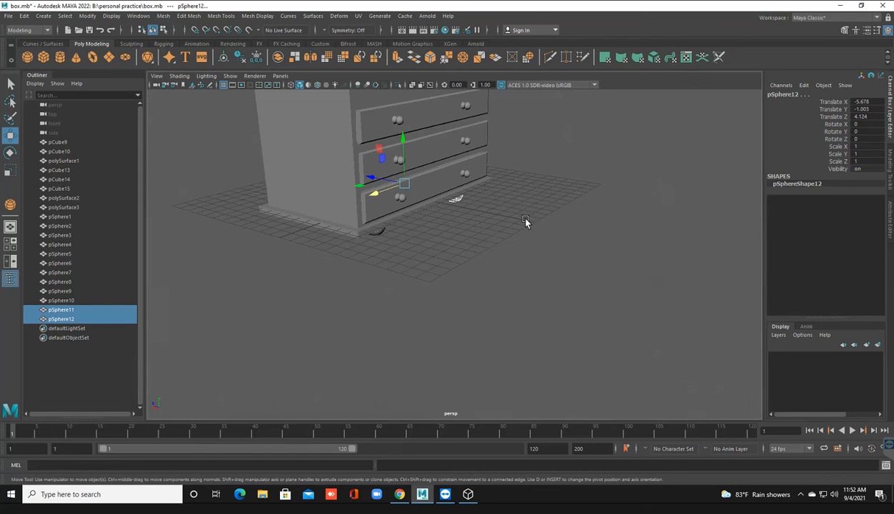
alt+drag(529, 222, 563, 277)
click(496, 308)
scroll(521, 298, up, 5)
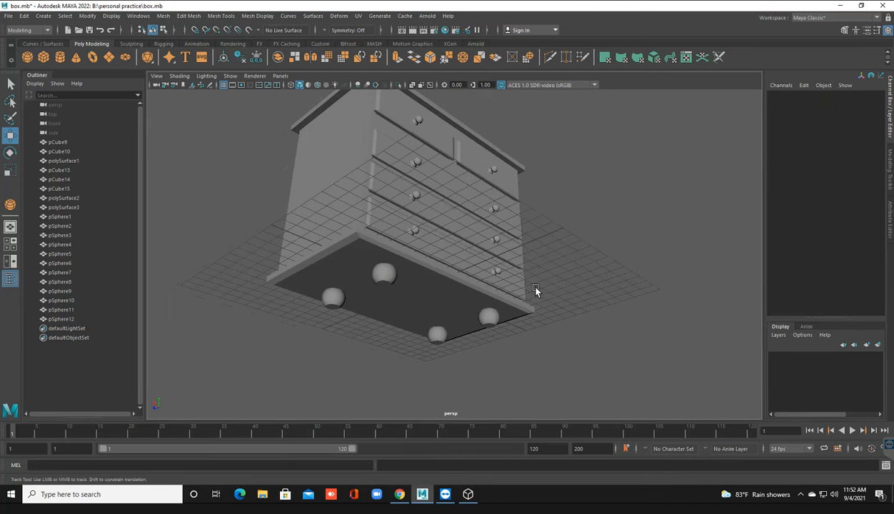
Shift both pairs of feet sideways along X under the commode's base, deselect everything, and save the scene.
alt+drag(485, 261, 424, 271)
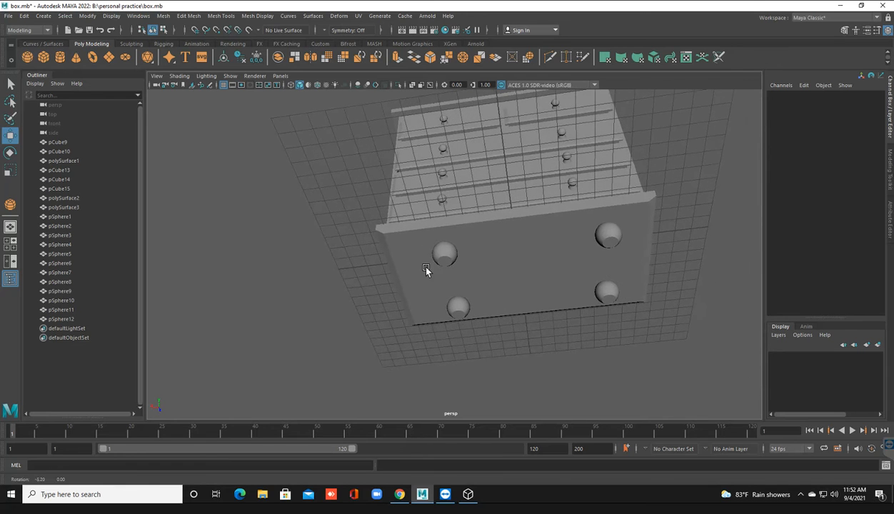
click(446, 252)
shift+click(457, 308)
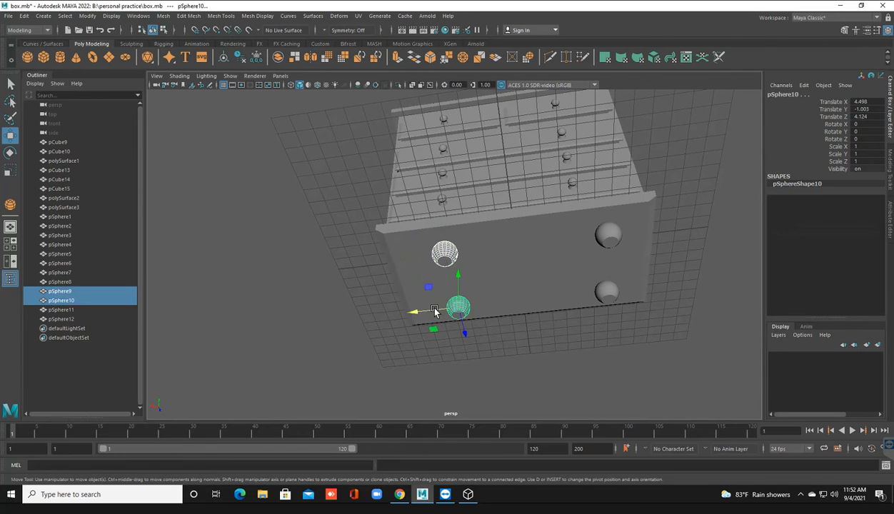
drag(431, 312, 405, 313)
click(598, 236)
shift+click(605, 293)
drag(568, 299, 460, 284)
click(532, 290)
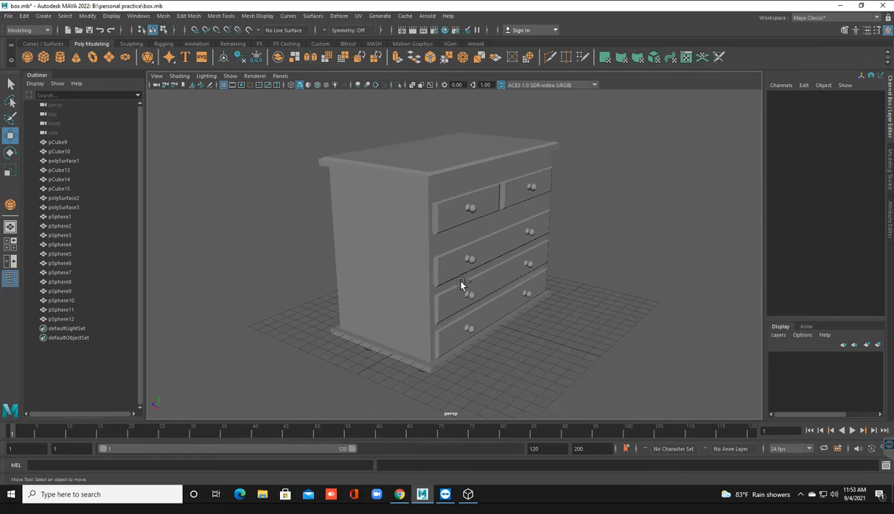
key(ctrl+s)
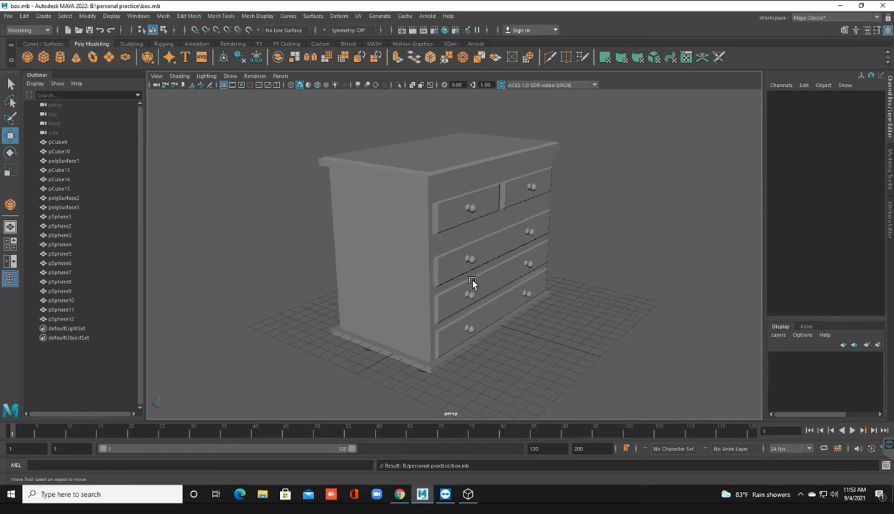
Select the commode's body, top slab and base slab, and assign them a new Phong E material.
click(453, 277)
scroll(454, 278, up, 3)
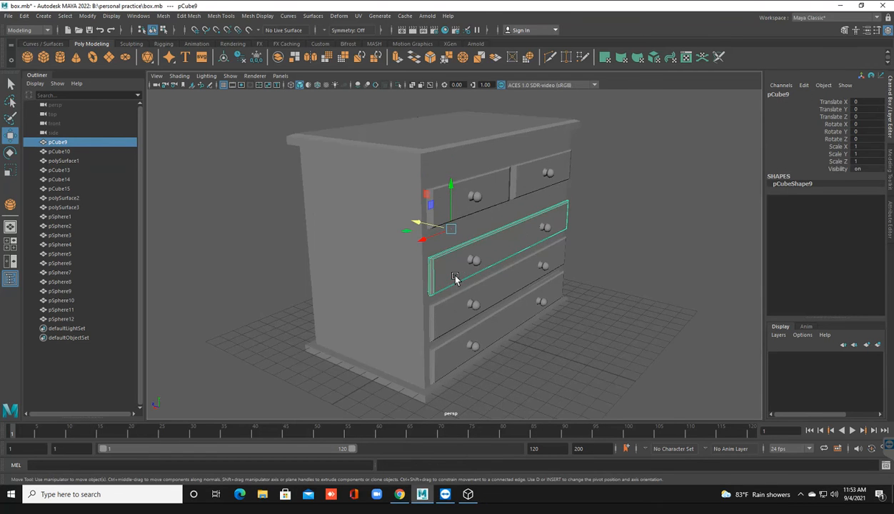
click(377, 278)
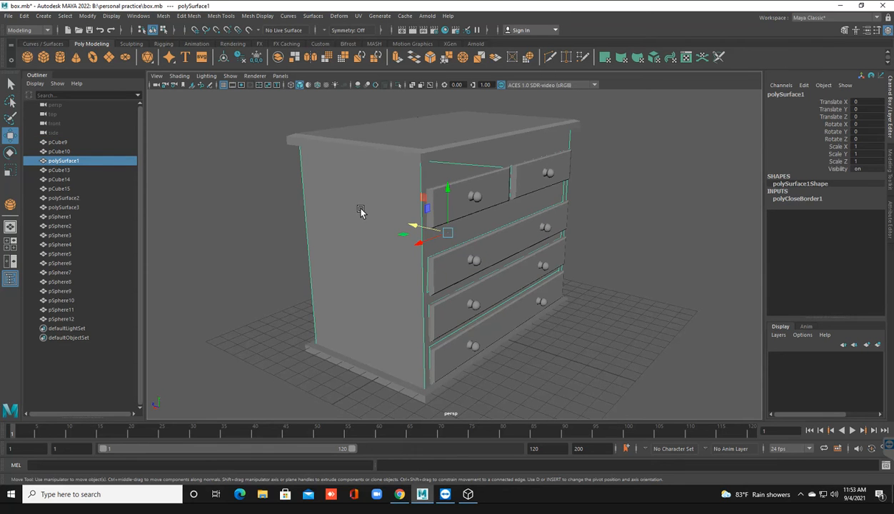
shift+click(357, 143)
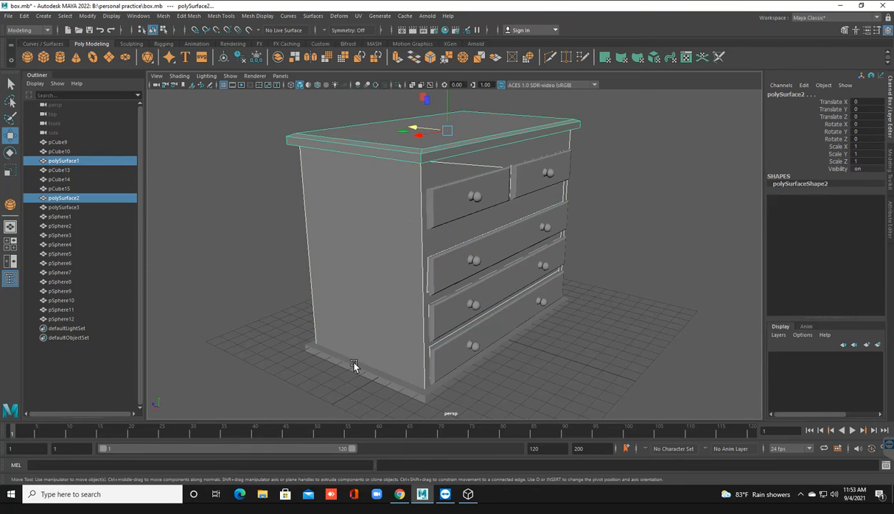
shift+click(352, 364)
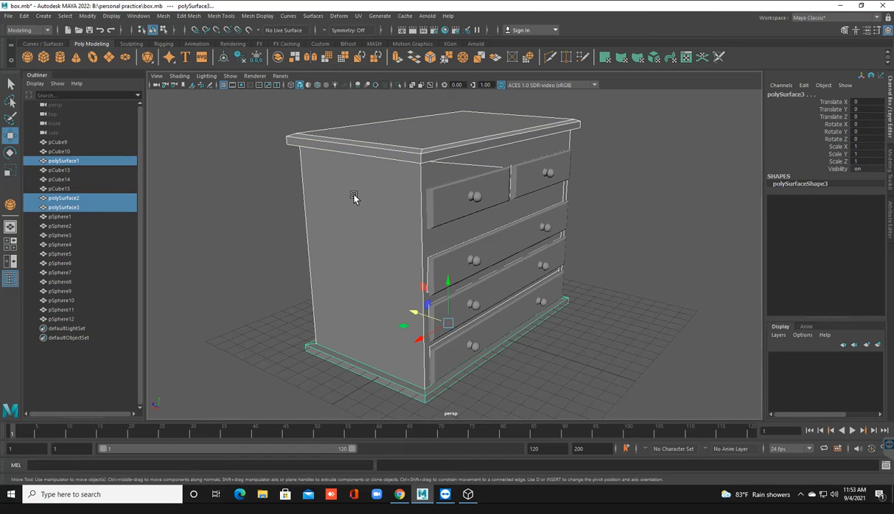
right_drag(354, 197, 362, 434)
click(379, 269)
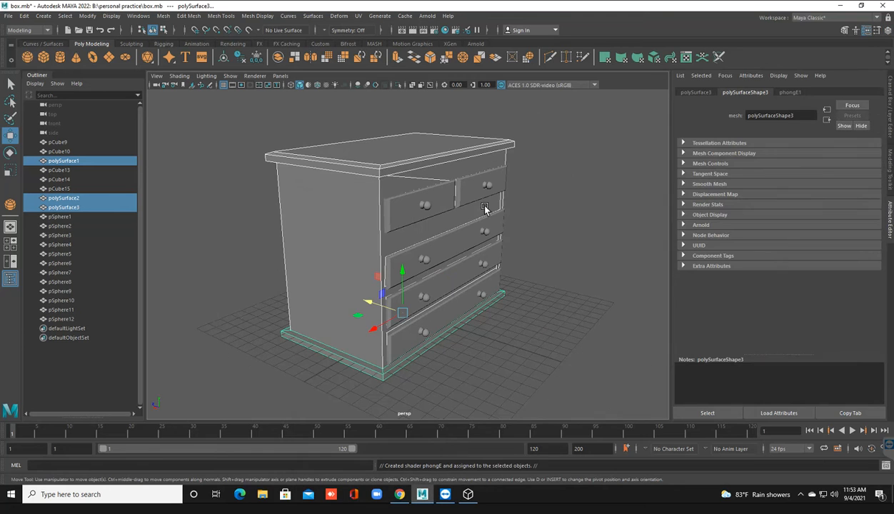
Connect a File texture to the color of the body's Phong E material and browse to B:\color\wood for its image.
click(790, 93)
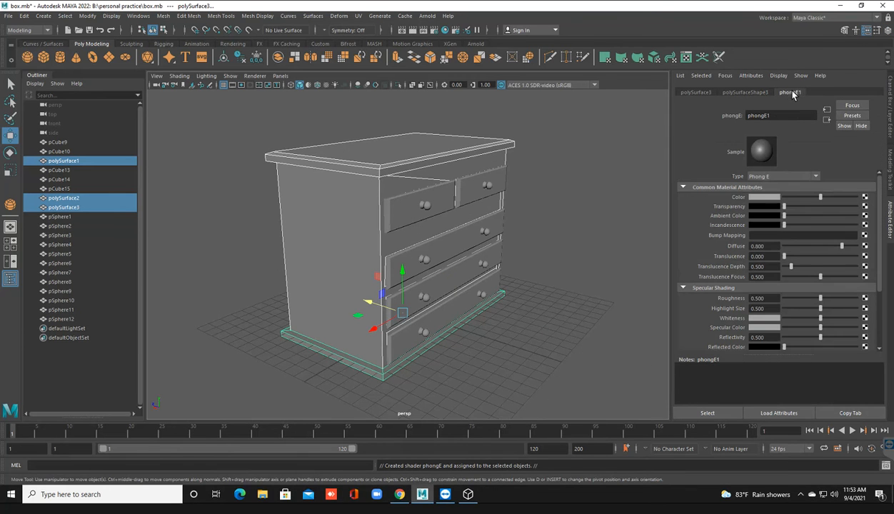
click(865, 198)
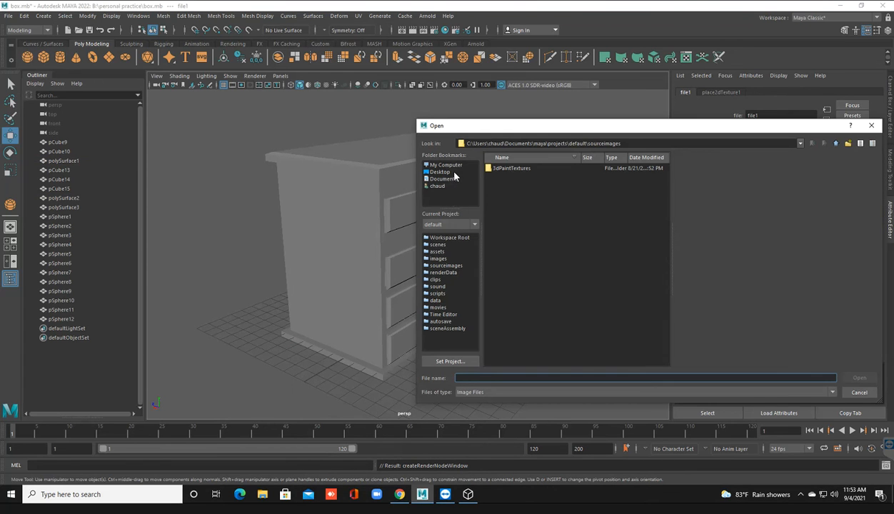
click(449, 166)
double_click(529, 177)
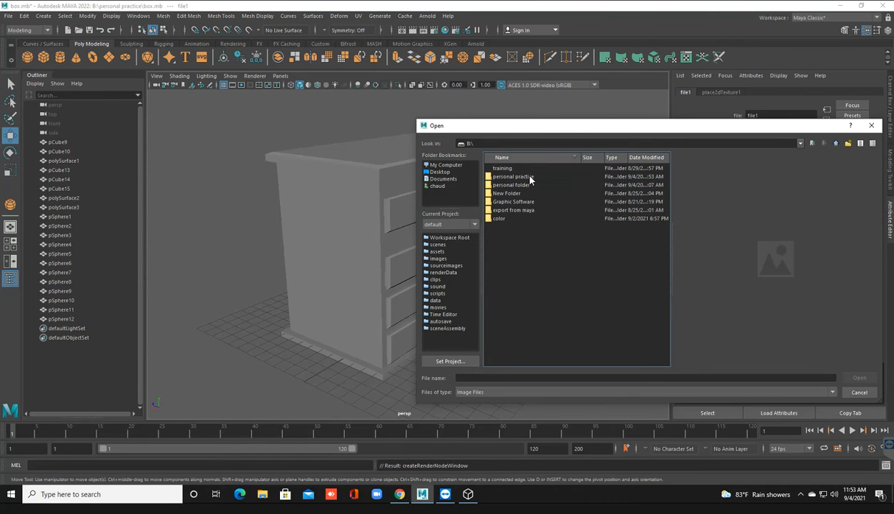
double_click(500, 220)
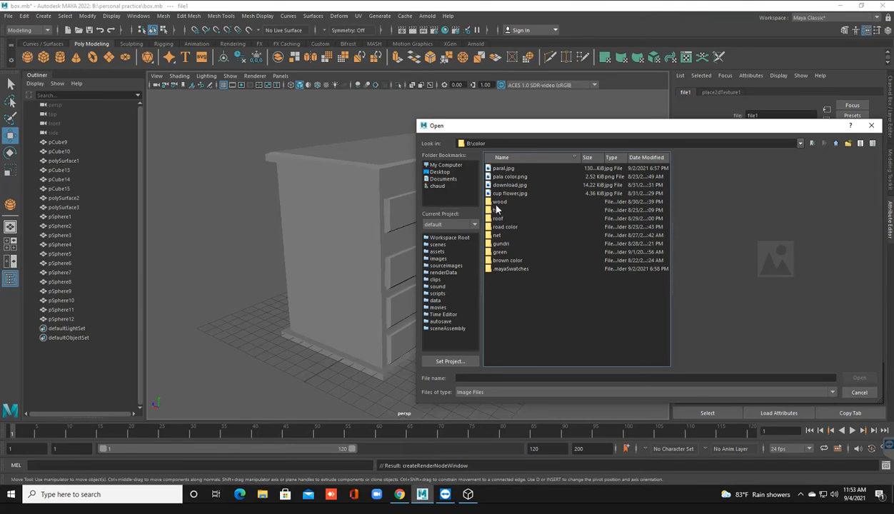
double_click(498, 202)
Preview the wood images, load 264x352a0a0.jpg as the body's texture, and turn on textured display in the viewport.
click(502, 169)
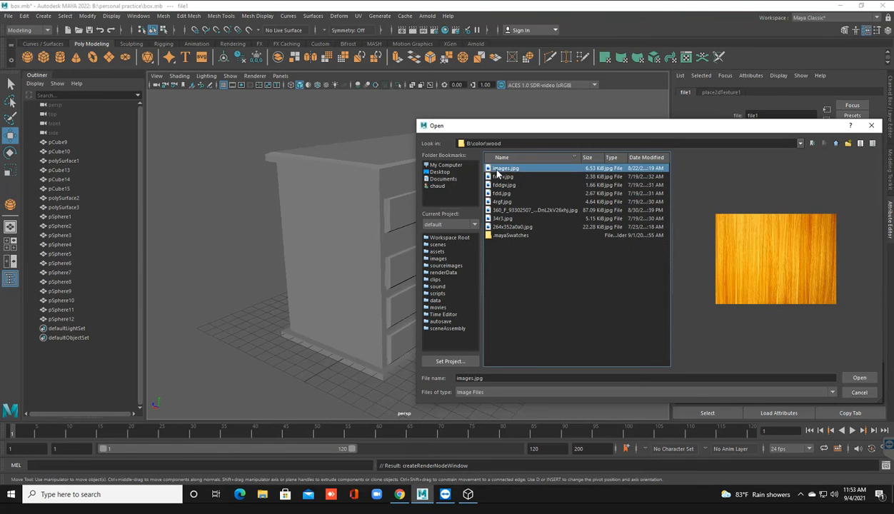
key(Down)
key(Down)
key(Down)
key(Down)
key(Down)
key(Down)
key(Down)
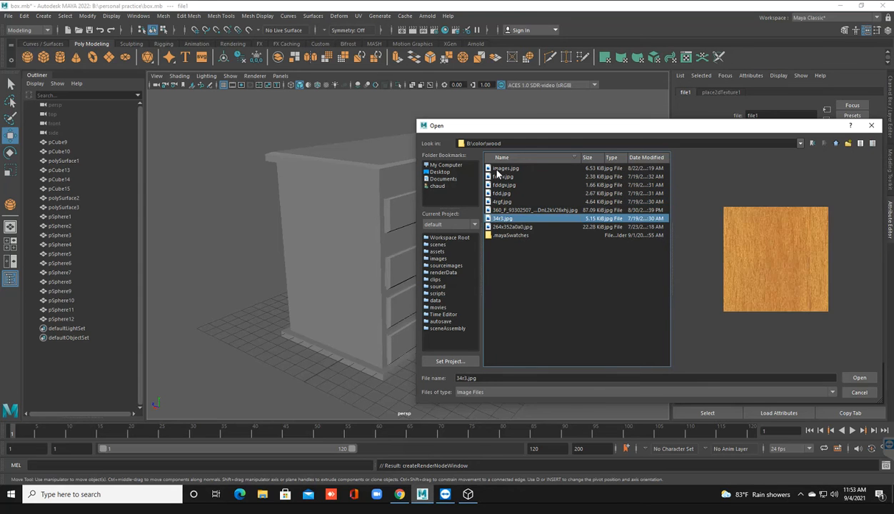
key(Return)
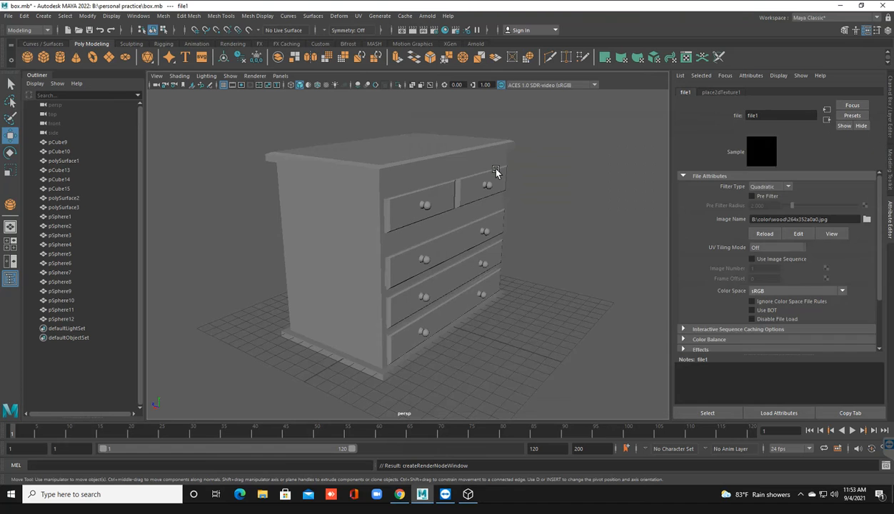
scroll(399, 184, up, 2)
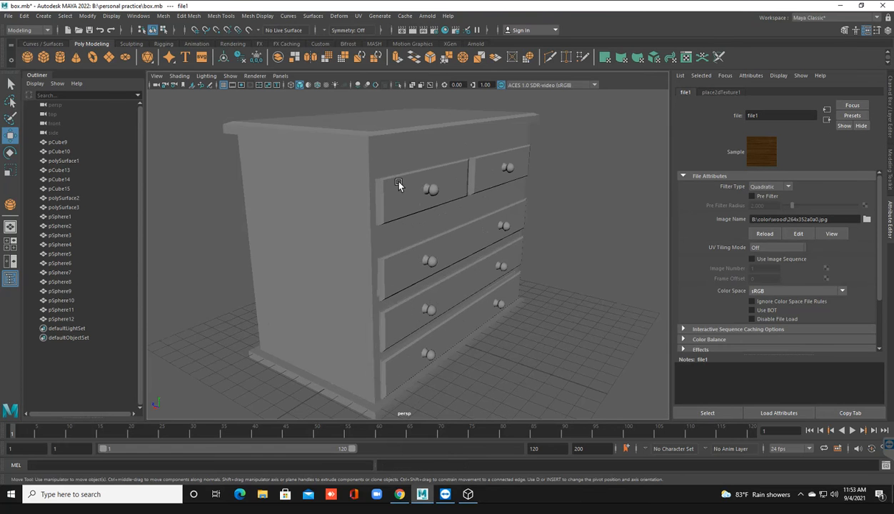
click(327, 85)
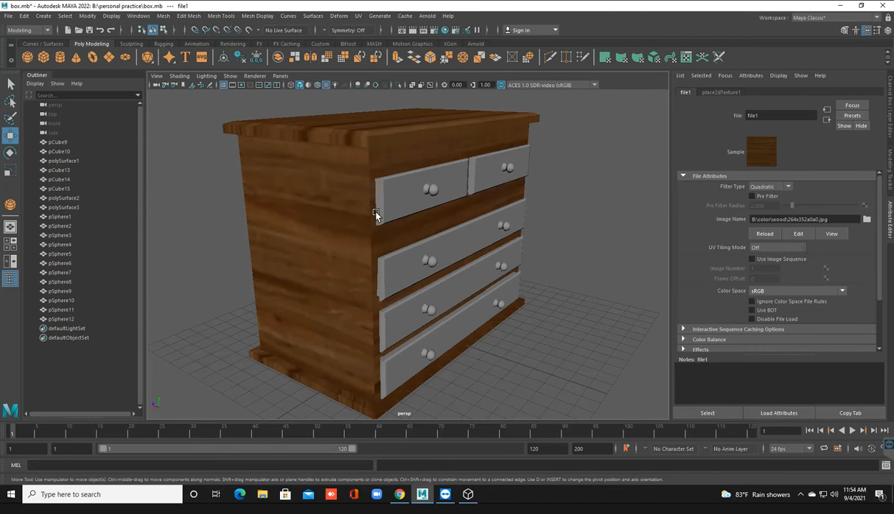
Set the body texture's Repeat UV to 20 in both directions.
alt+middle_drag(385, 220, 390, 221)
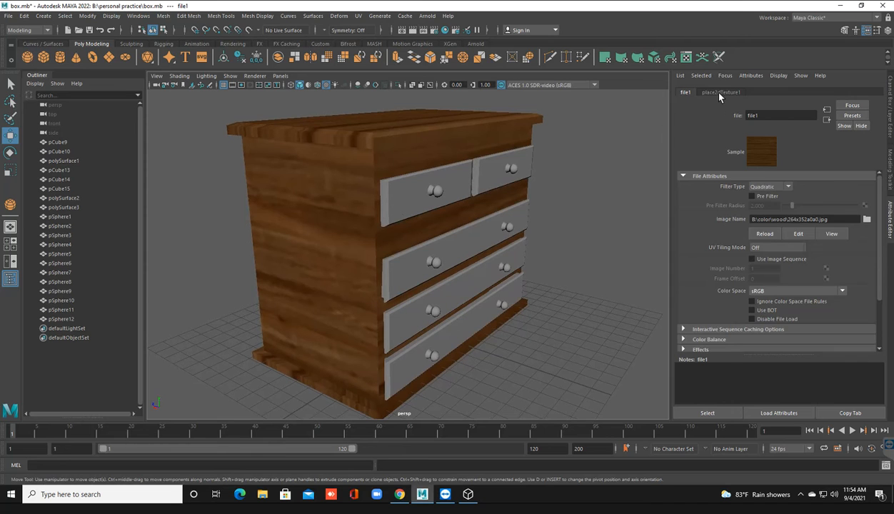
click(720, 94)
click(760, 257)
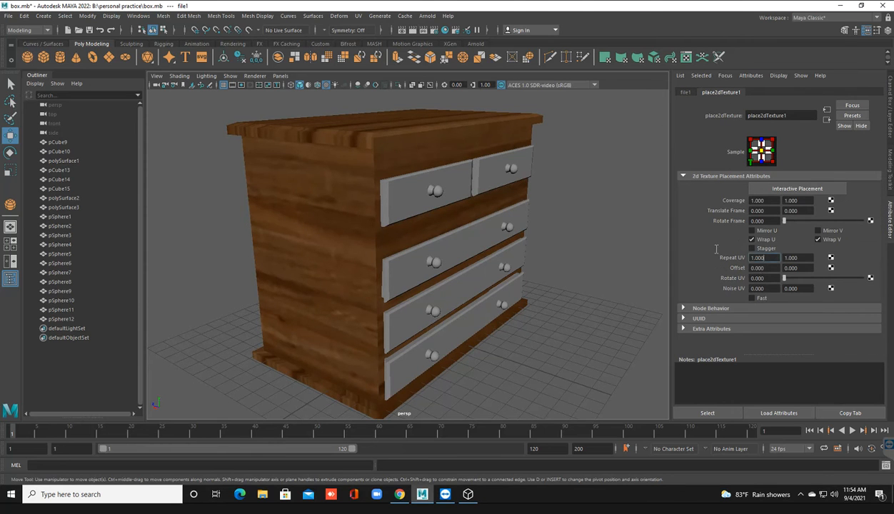
text(20)
key(Return)
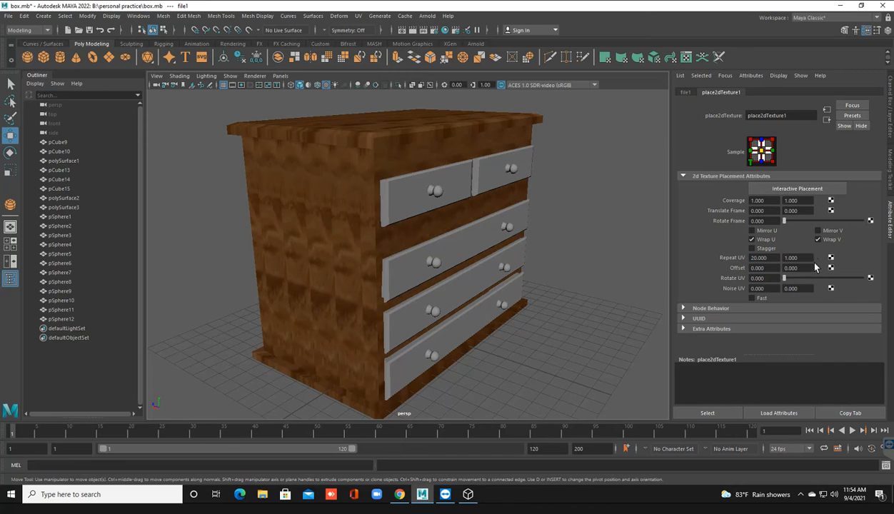
click(807, 258)
text(20)
key(Return)
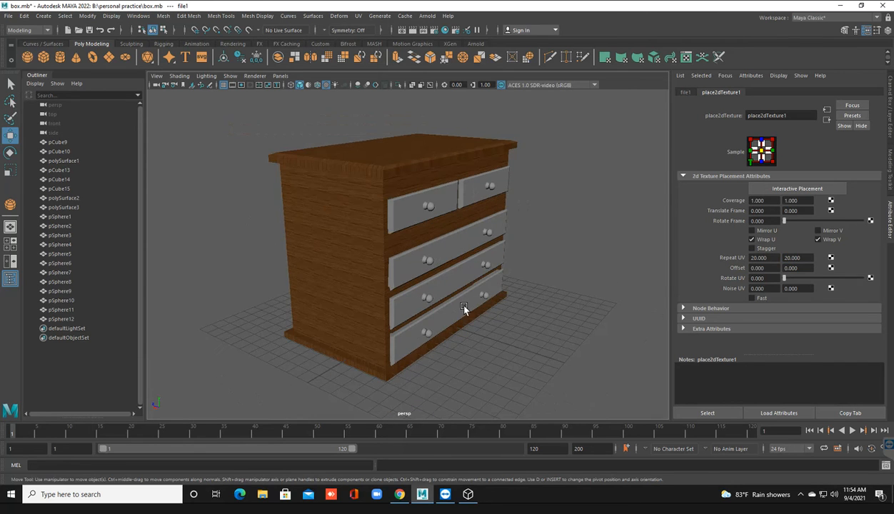
Select all five drawer fronts and assign them a new Phong E material.
alt+drag(465, 313, 360, 304)
alt+right_drag(359, 304, 394, 263)
click(407, 230)
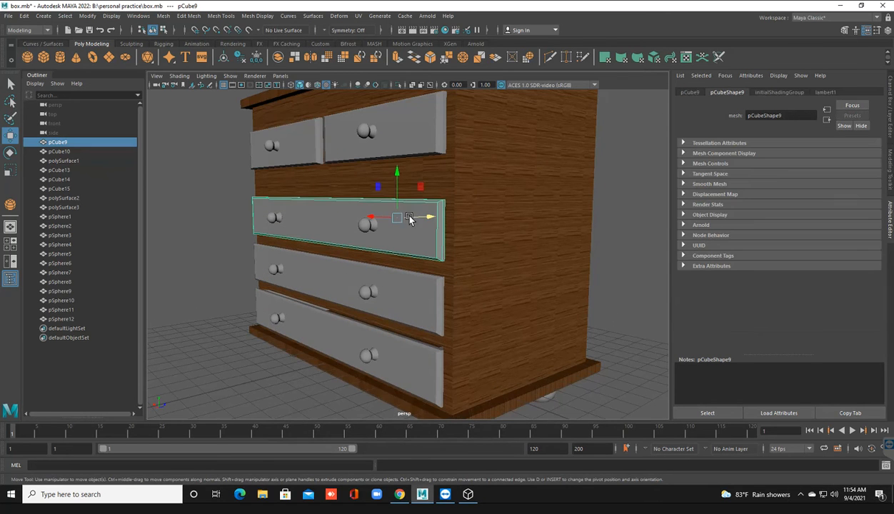
shift+click(397, 147)
shift+click(287, 155)
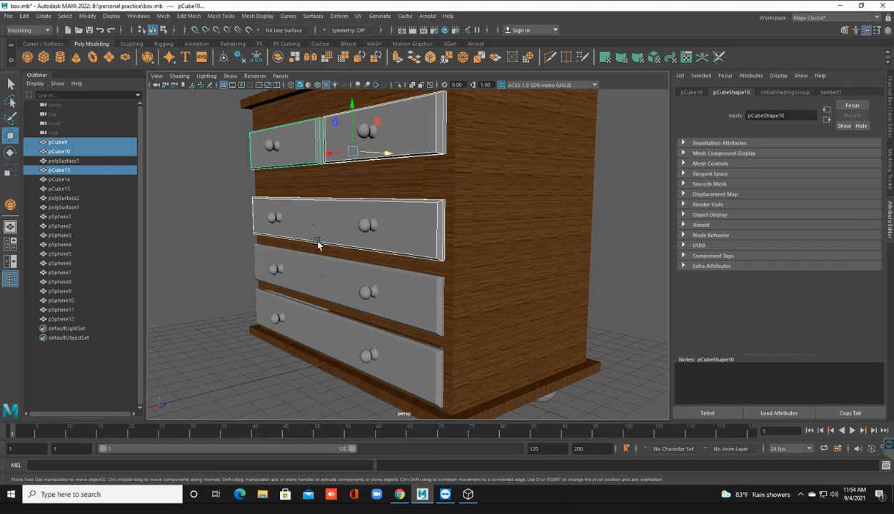
shift+click(319, 294)
shift+click(323, 324)
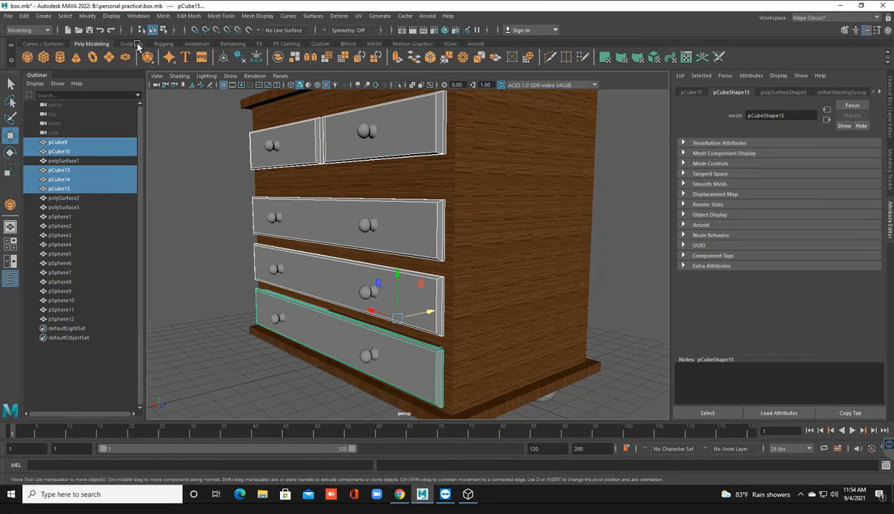
right_drag(304, 205, 308, 443)
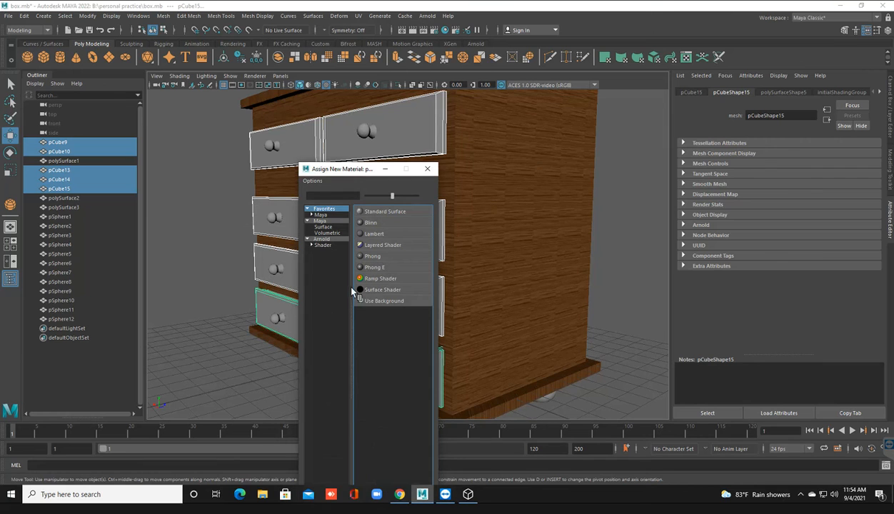
click(372, 267)
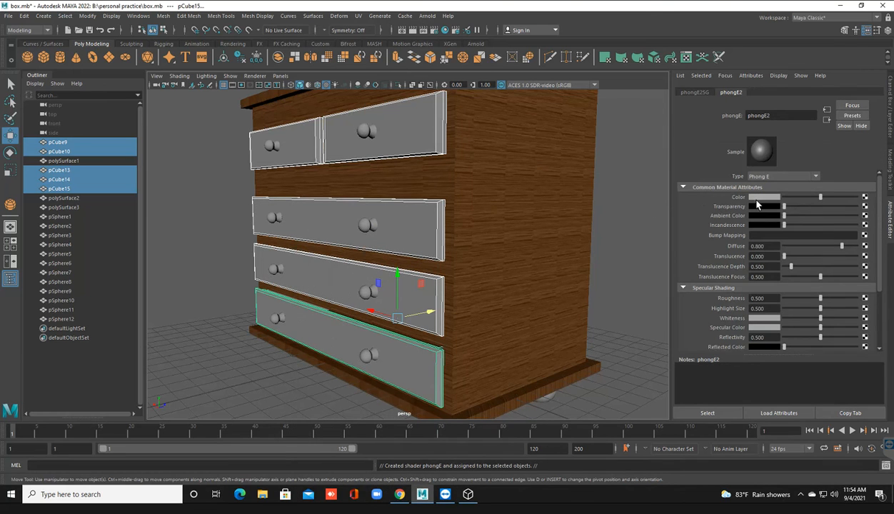
Connect a File texture to the color of the drawer fronts' Phong E material and open its image browser.
click(864, 198)
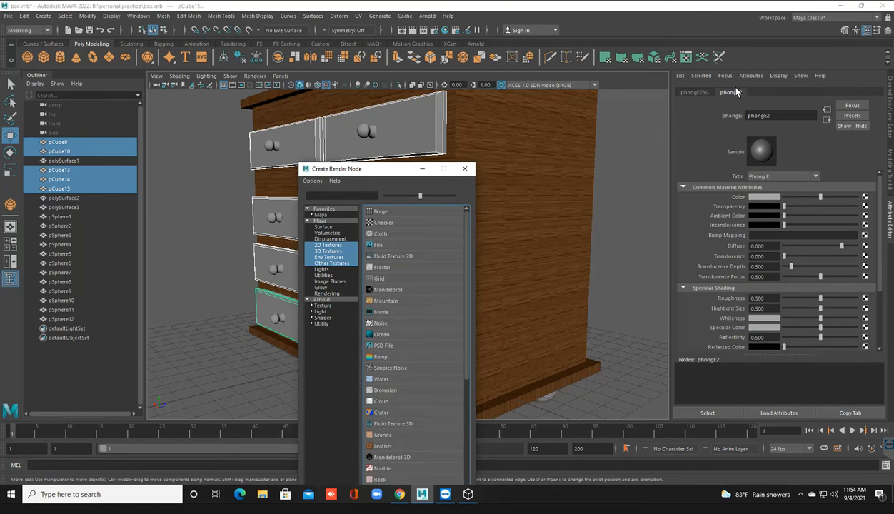
click(418, 245)
click(682, 92)
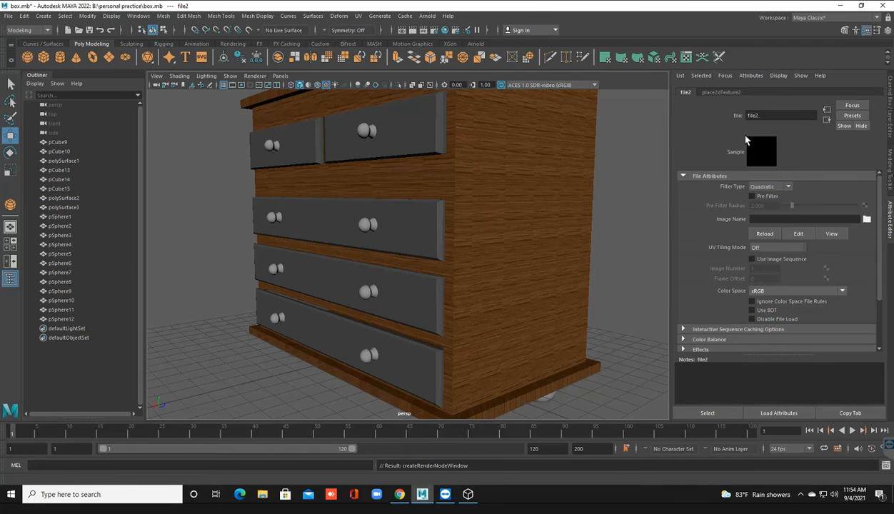
click(866, 219)
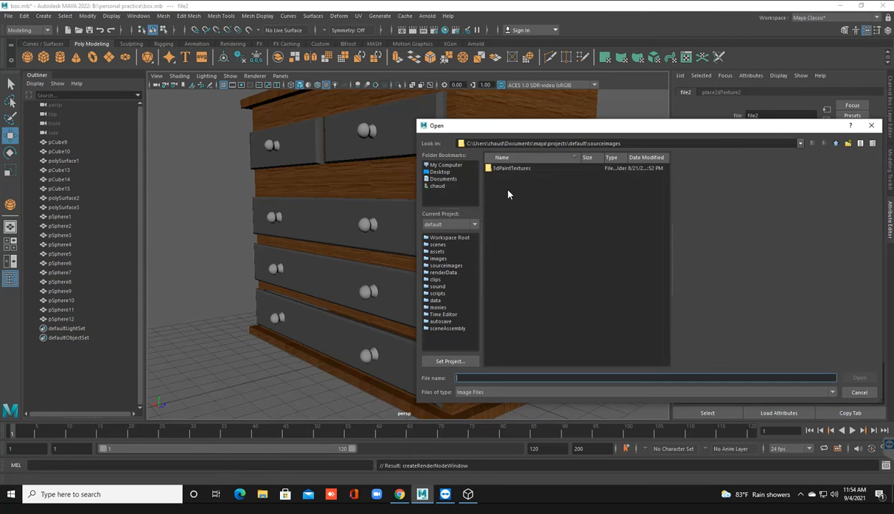
Preview the images in B:\color\wood and load fddgv.jpg as the drawer fronts' texture.
click(455, 167)
double_click(508, 179)
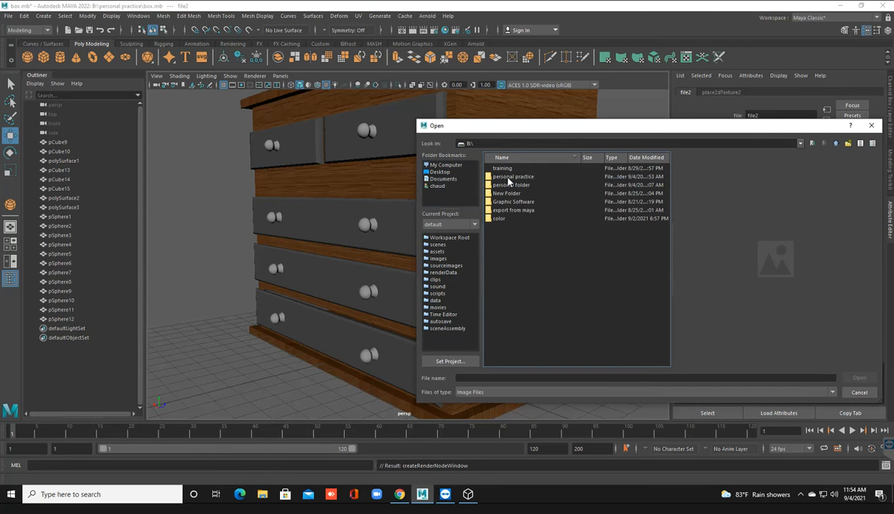
double_click(498, 218)
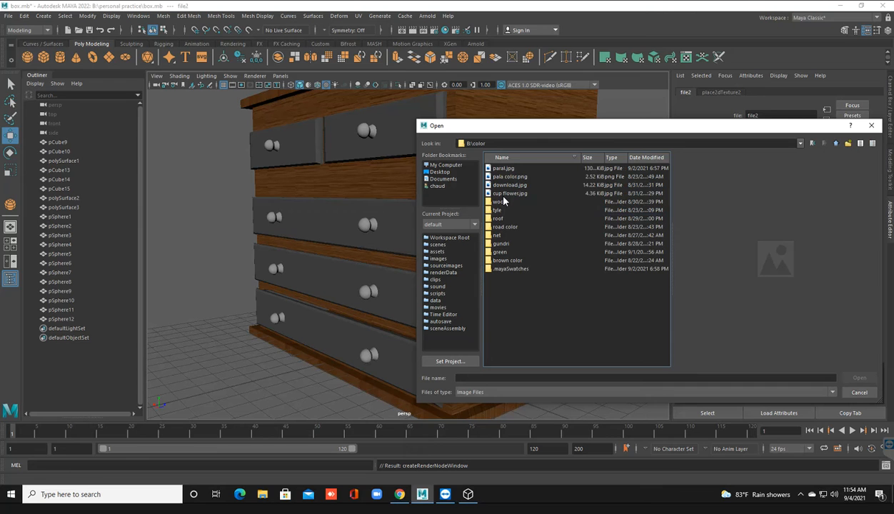
double_click(499, 202)
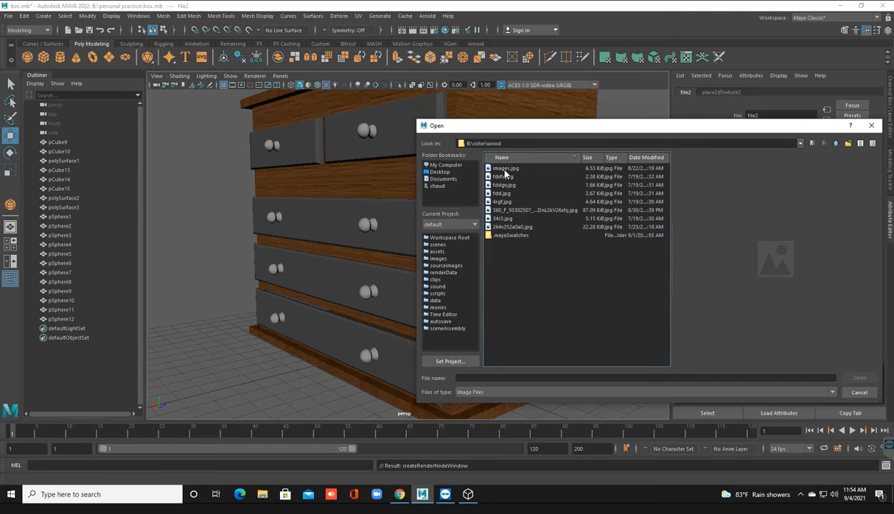
click(504, 170)
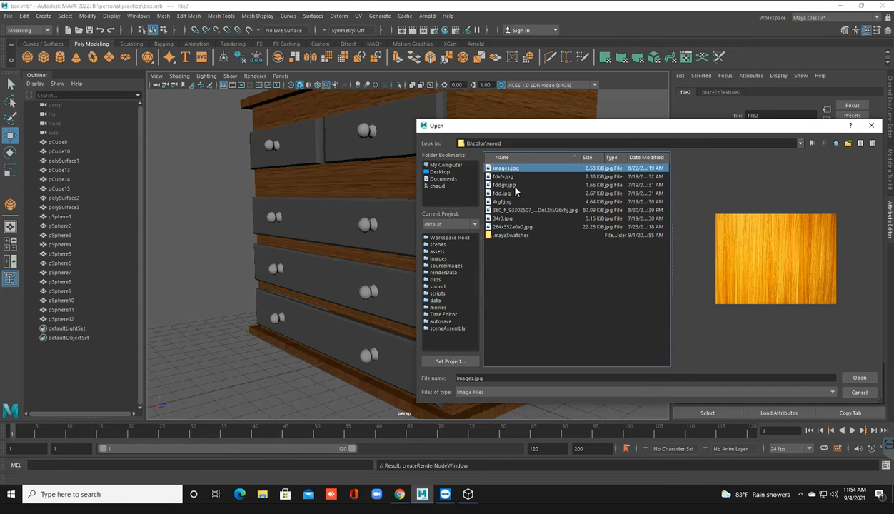
key(Down)
key(Down)
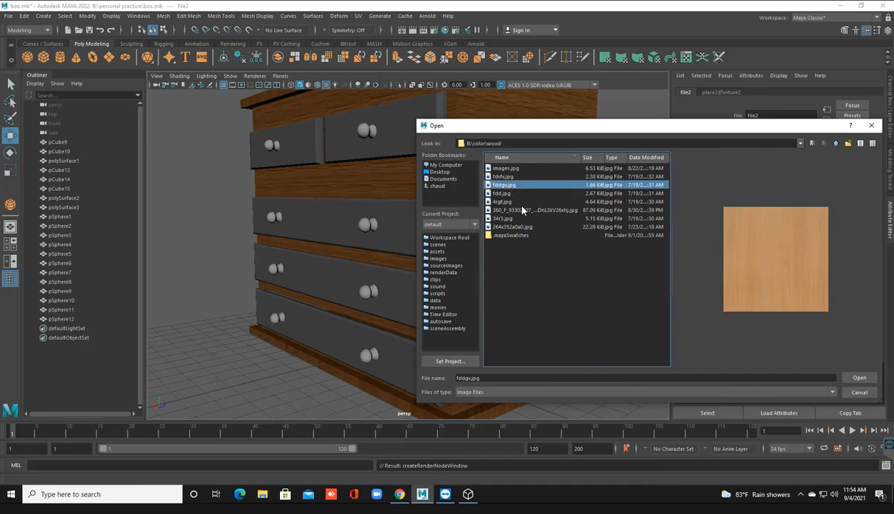
key(Return)
scroll(399, 246, down, 5)
alt+drag(411, 265, 503, 258)
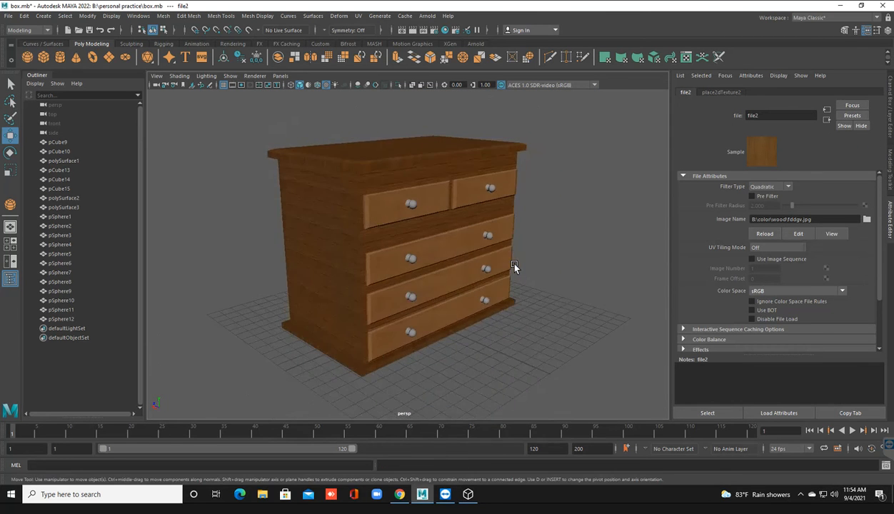
Select all eight drawer knobs and assign them a new Phong E material.
scroll(502, 258, up, 5)
scroll(432, 209, down, 4)
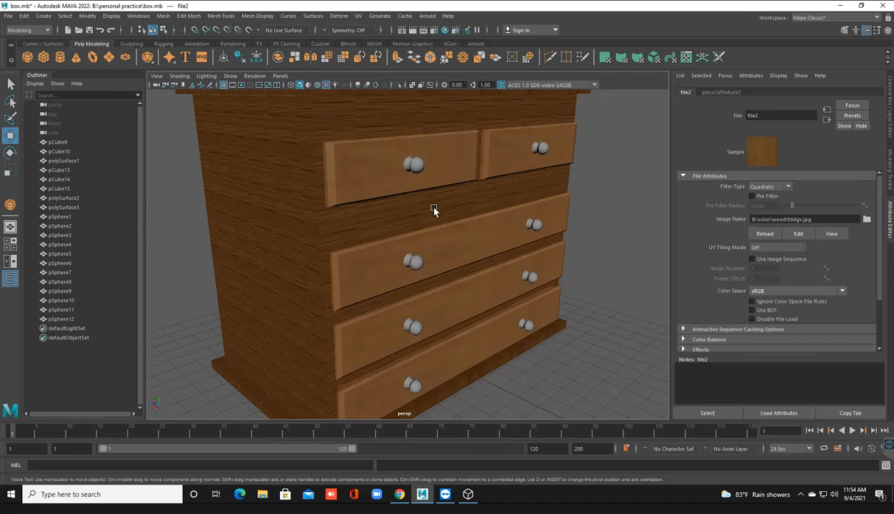
click(415, 167)
shift+click(539, 148)
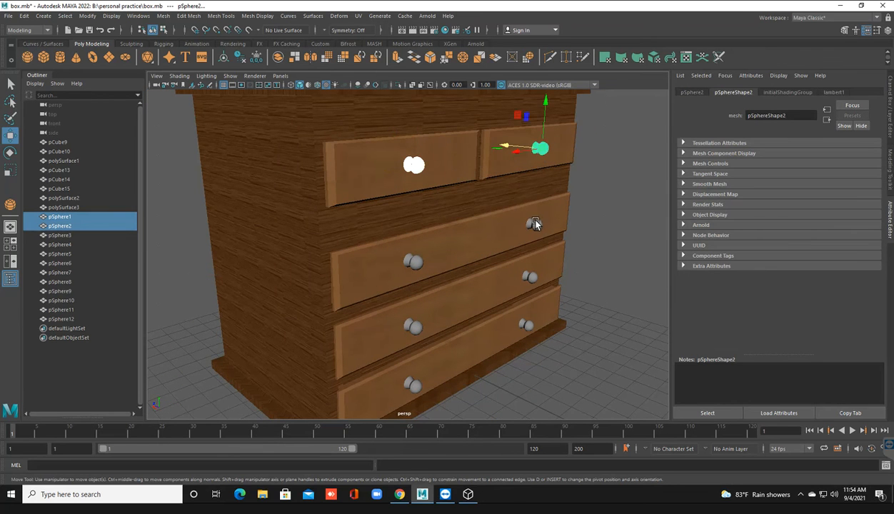
shift+click(534, 225)
shift+click(413, 262)
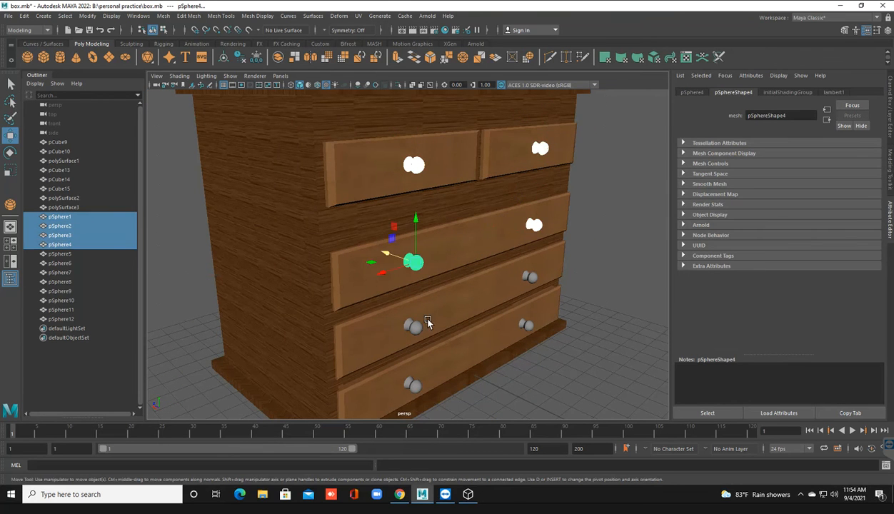
shift+click(412, 326)
shift+click(530, 277)
shift+click(526, 325)
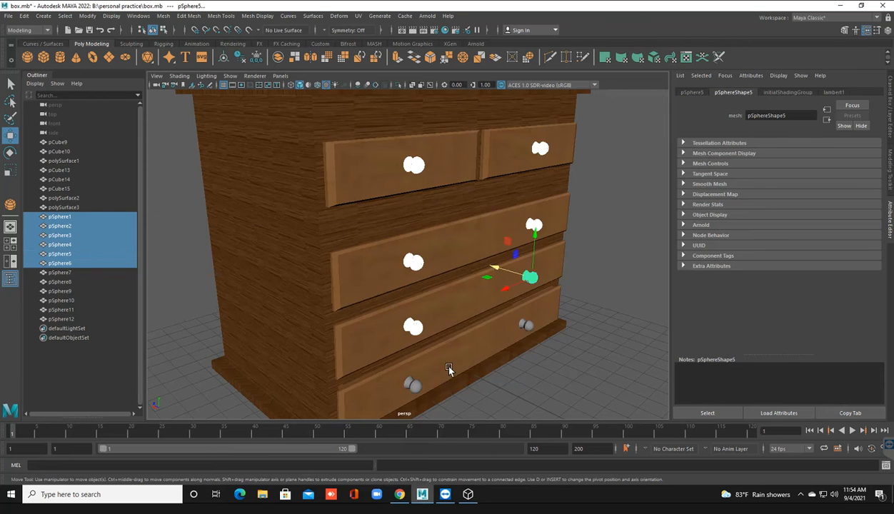
shift+click(412, 385)
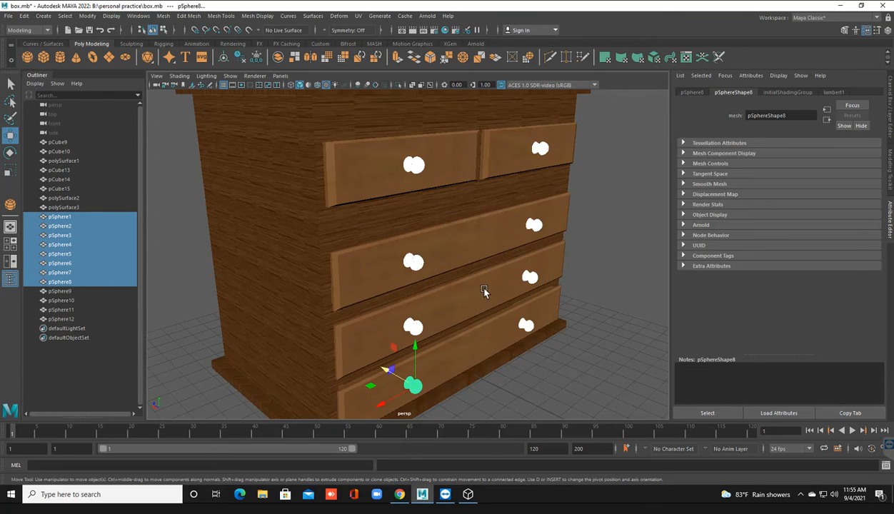
right_click(418, 262)
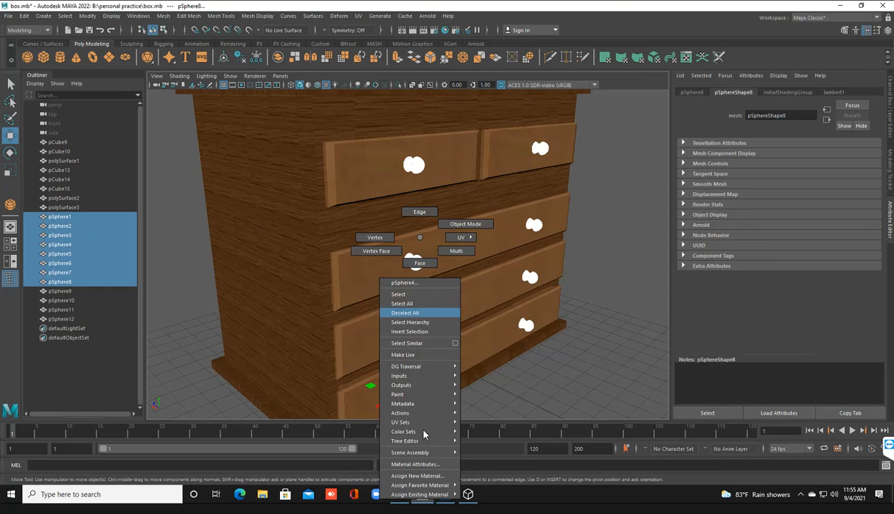
click(427, 476)
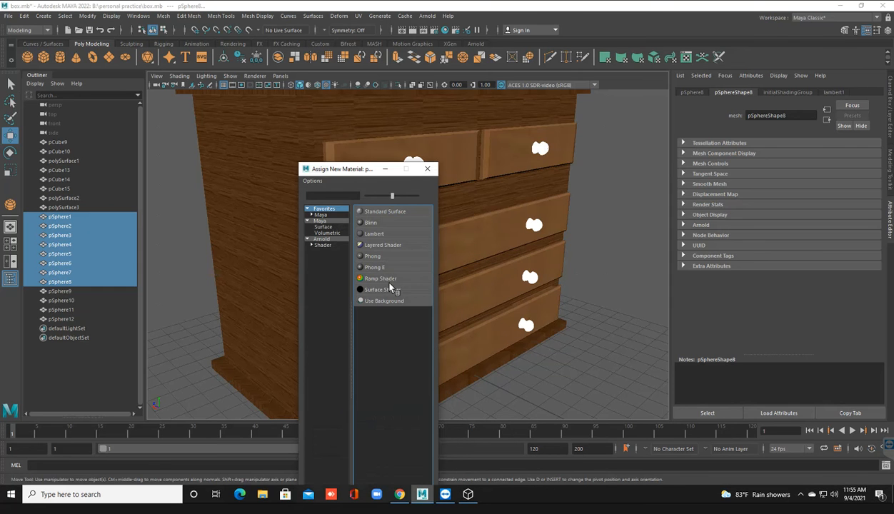
click(375, 268)
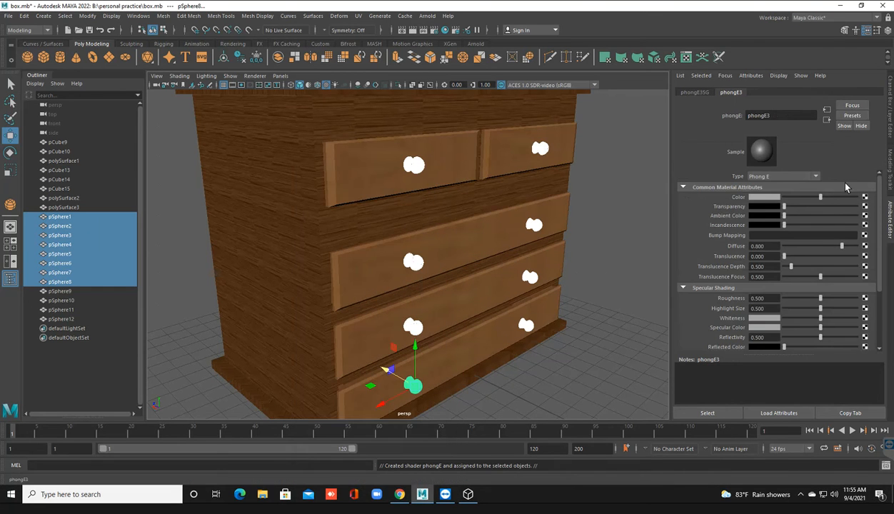
Connect a File texture to the color of the knobs' material and load fdvfv.jpg from B:\color\wood.
click(865, 197)
click(403, 247)
click(851, 219)
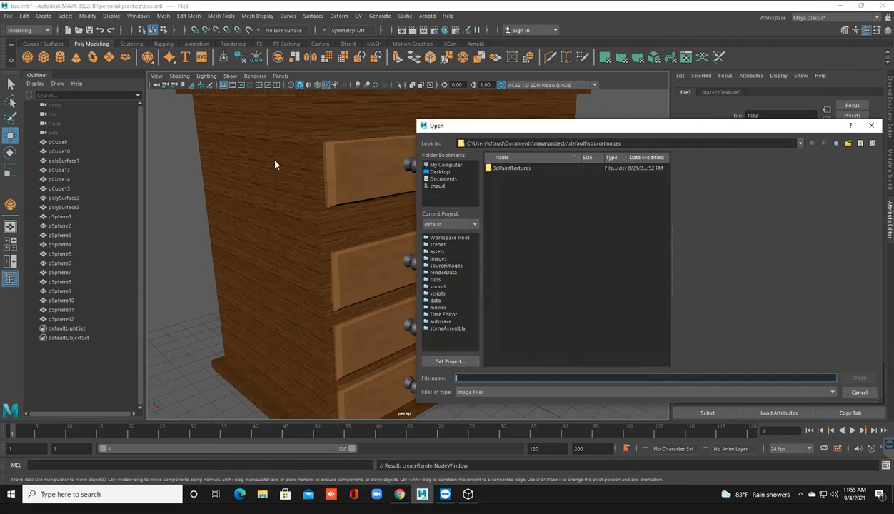
click(453, 167)
double_click(499, 176)
double_click(500, 219)
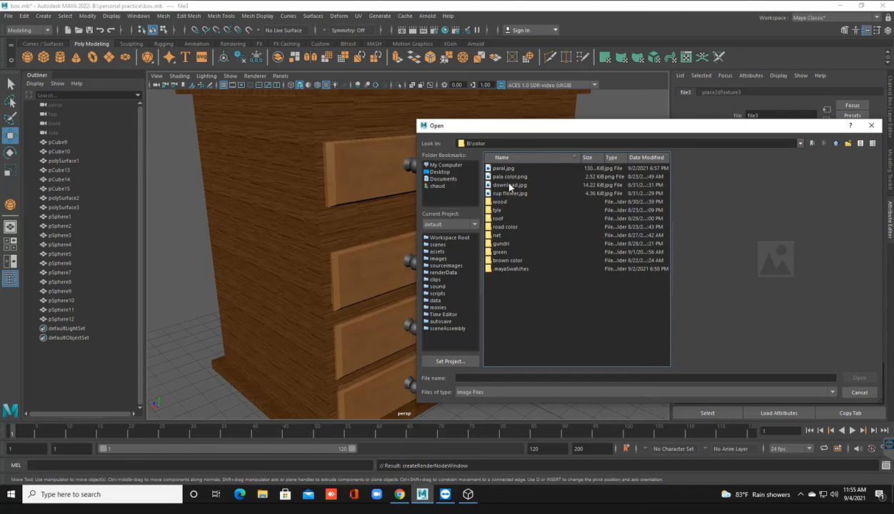
double_click(500, 202)
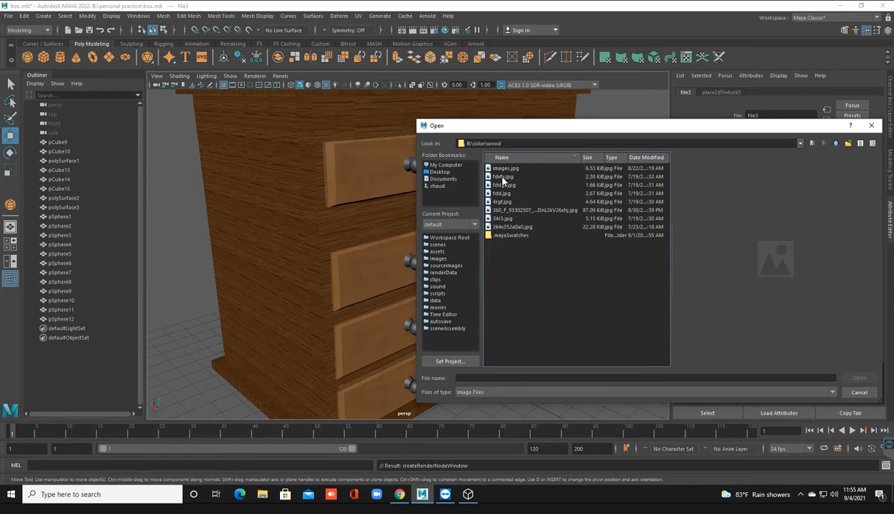
click(504, 178)
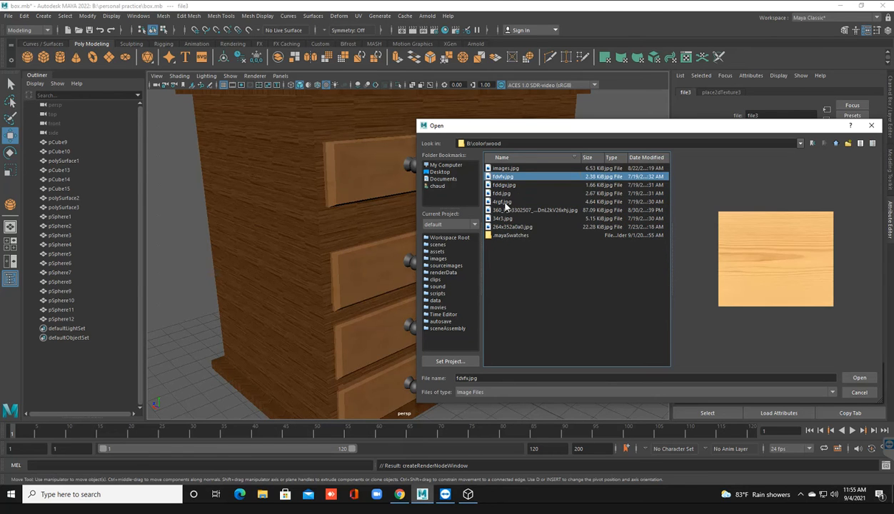
key(Return)
Select the four round feet under the commode and assign them a new Phong E material.
scroll(451, 322, down, 3)
alt+drag(451, 322, 398, 287)
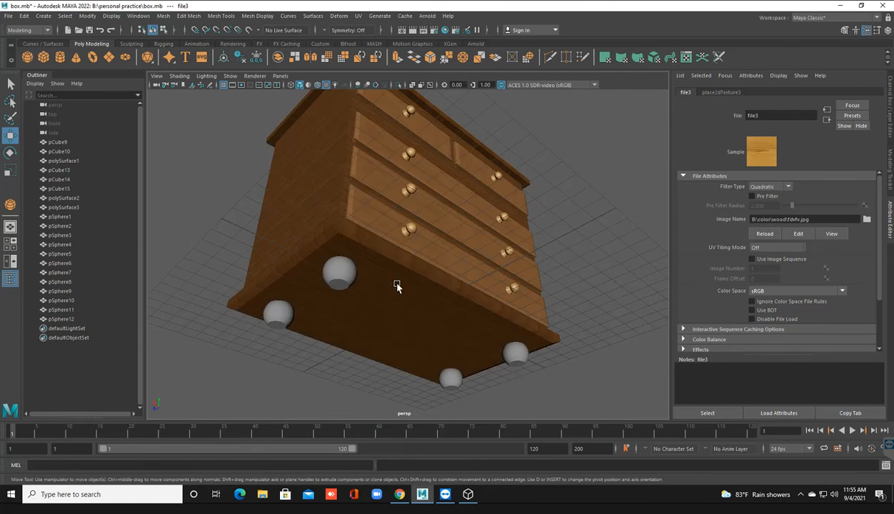
click(346, 275)
shift+click(277, 314)
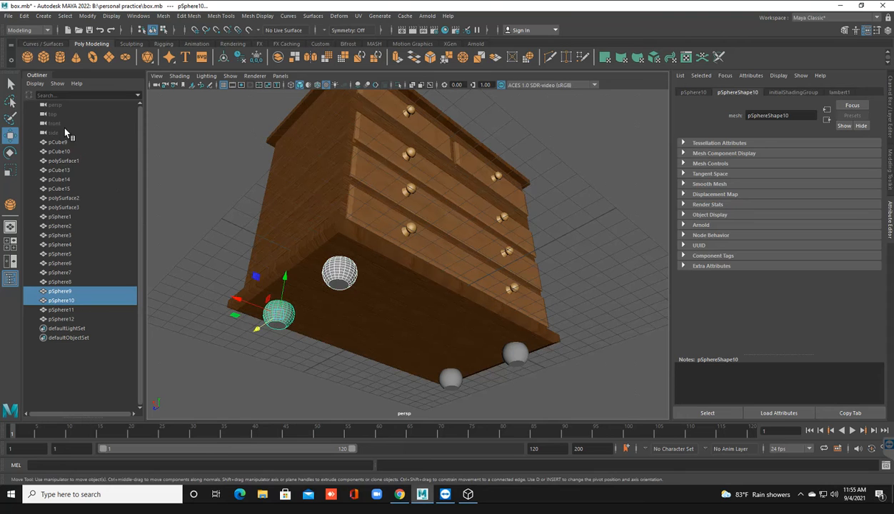
click(10, 84)
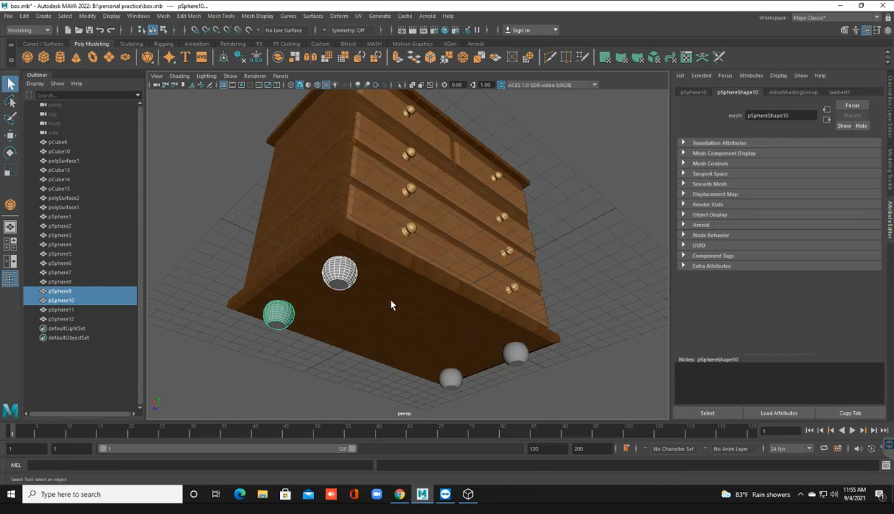
shift+click(515, 354)
shift+click(451, 379)
right_drag(453, 237, 531, 460)
Set the feet material's color to dark grey with an HSV value of 0.122, and deselect the feet.
click(756, 190)
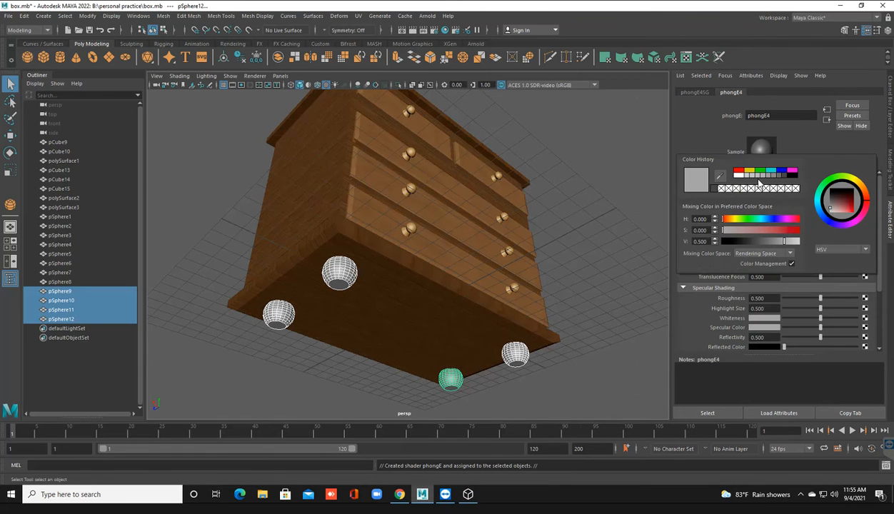
click(789, 177)
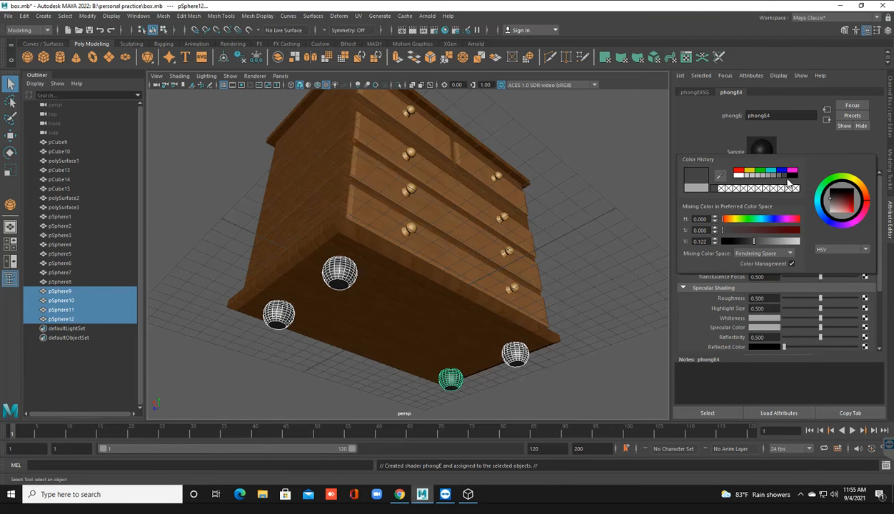
click(562, 286)
Hide the Attribute Editor and frame the commode's front in the enlarged viewport.
scroll(406, 293, down, 4)
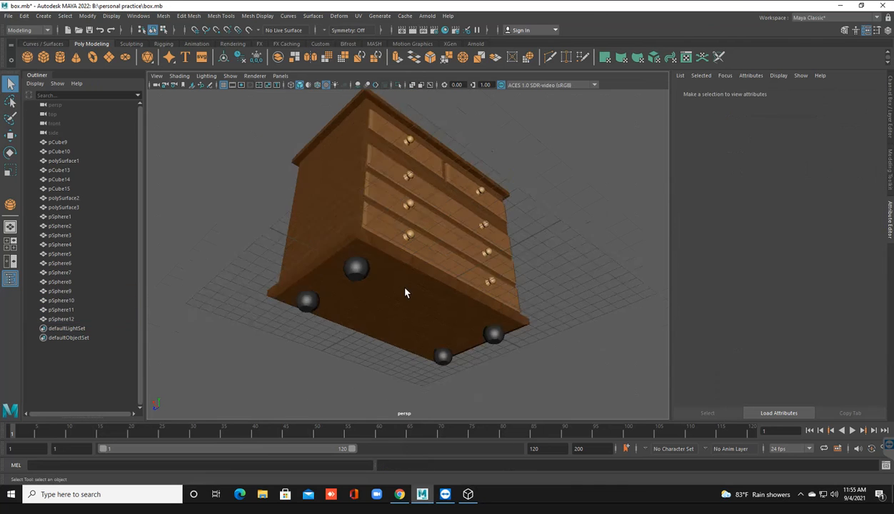
alt+drag(412, 314, 468, 219)
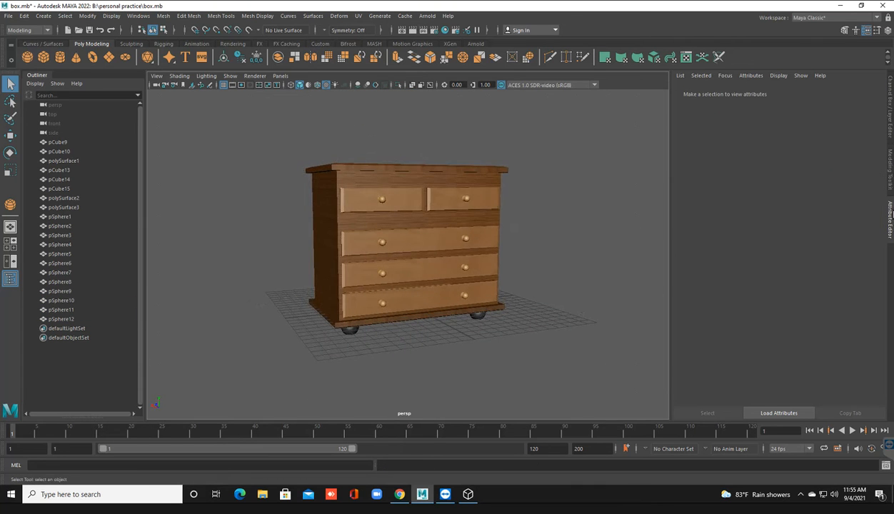
key(ctrl+a)
scroll(463, 261, down, 2)
alt+drag(464, 261, 469, 266)
scroll(469, 265, up, 4)
alt+middle_drag(465, 259, 449, 269)
Save the scene and combine the top row's left drawer front with its knob into one mesh.
click(478, 218)
shift+click(477, 216)
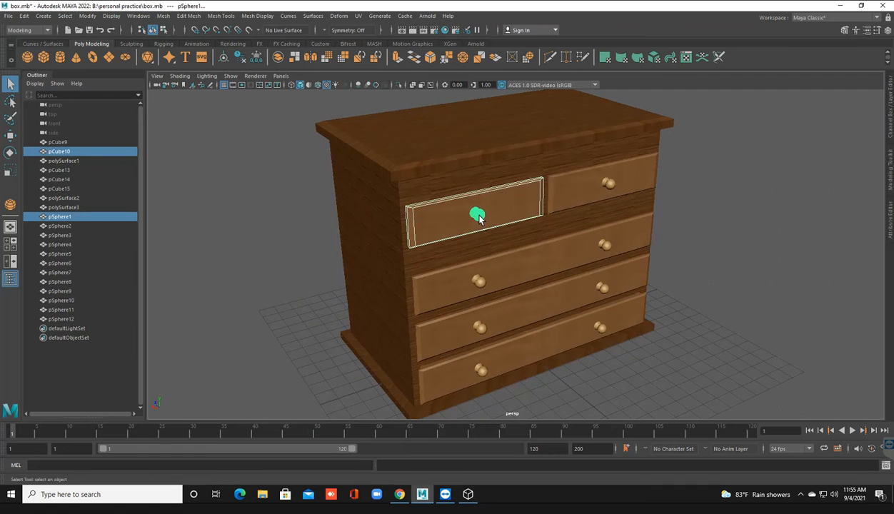
key(ctrl+s)
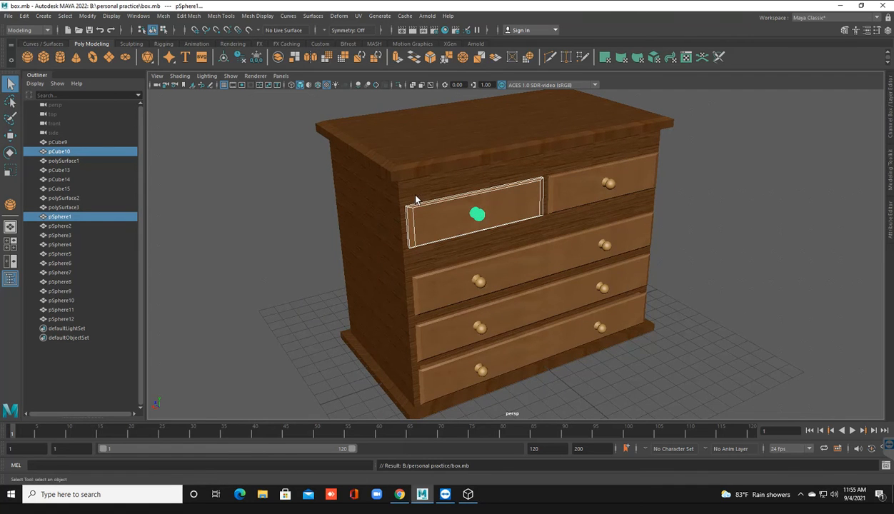
click(163, 15)
click(175, 47)
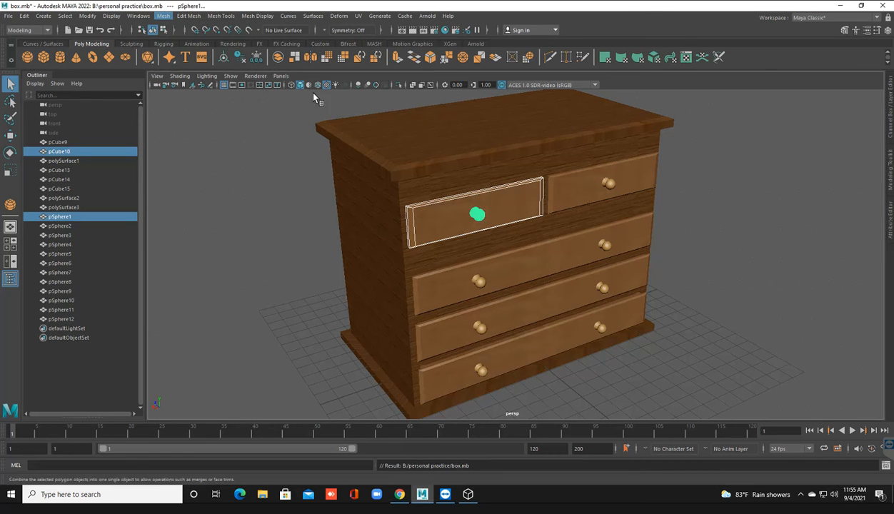
Combine the top row's right drawer front with its knob into one mesh.
click(577, 206)
shift+click(607, 184)
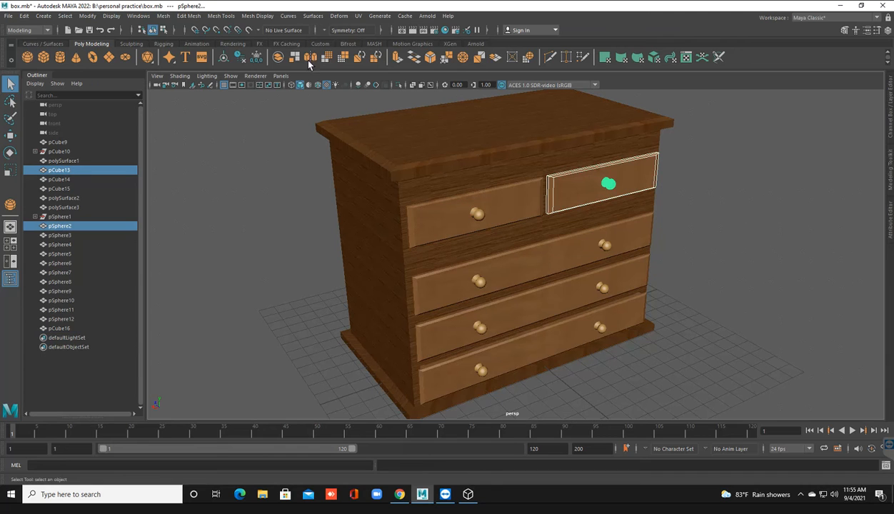
click(164, 15)
click(175, 47)
click(472, 220)
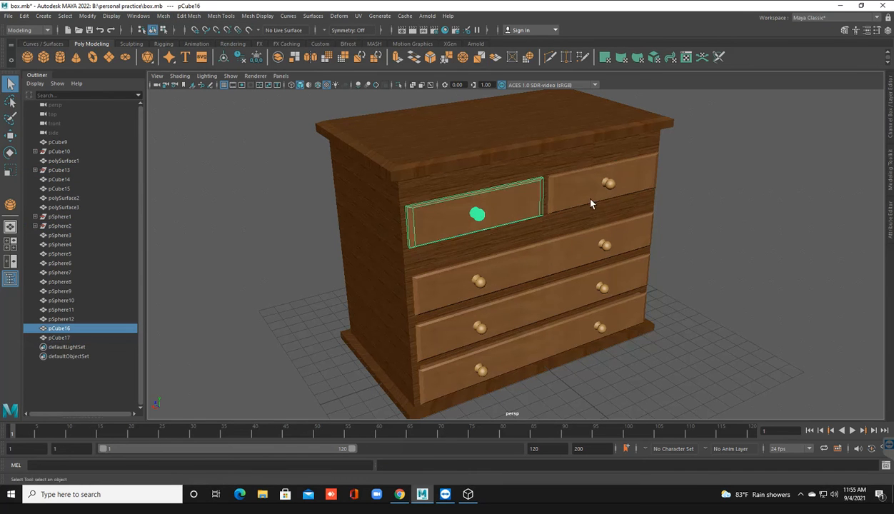
Combine the second-row wide drawer front with its two knobs into one mesh.
click(468, 286)
shift+click(476, 281)
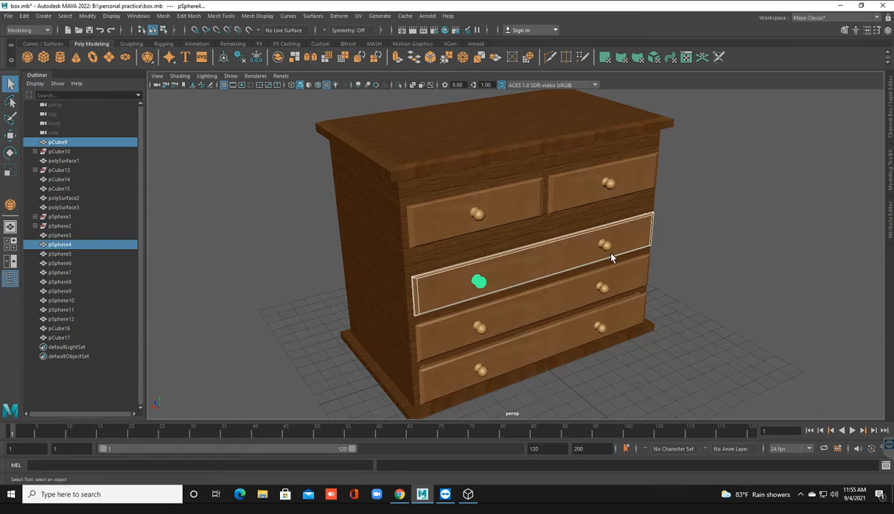
shift+click(605, 246)
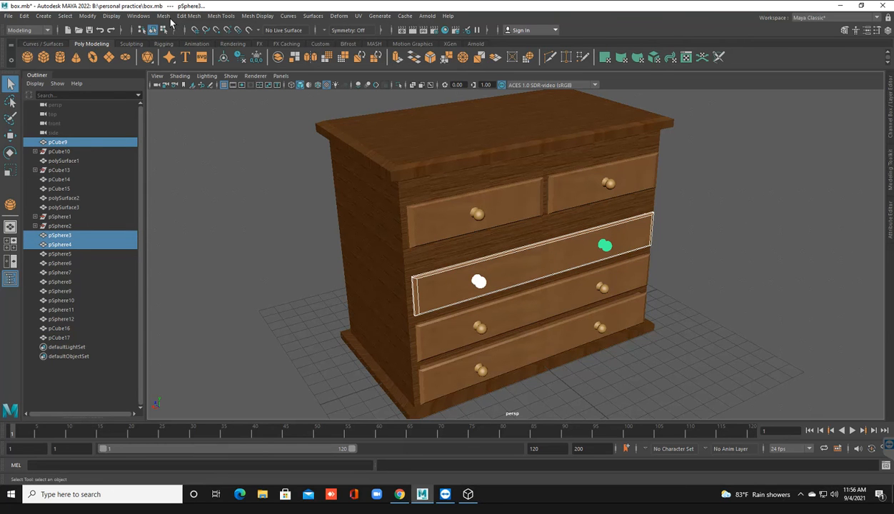
click(163, 15)
click(182, 49)
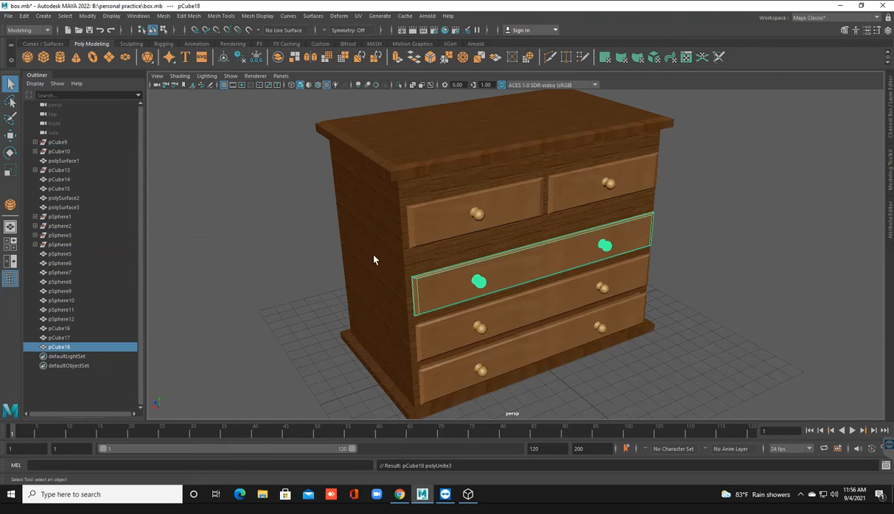
Combine the third-row wide drawer front with its two knobs into one mesh.
click(472, 319)
shift+click(479, 327)
shift+click(602, 288)
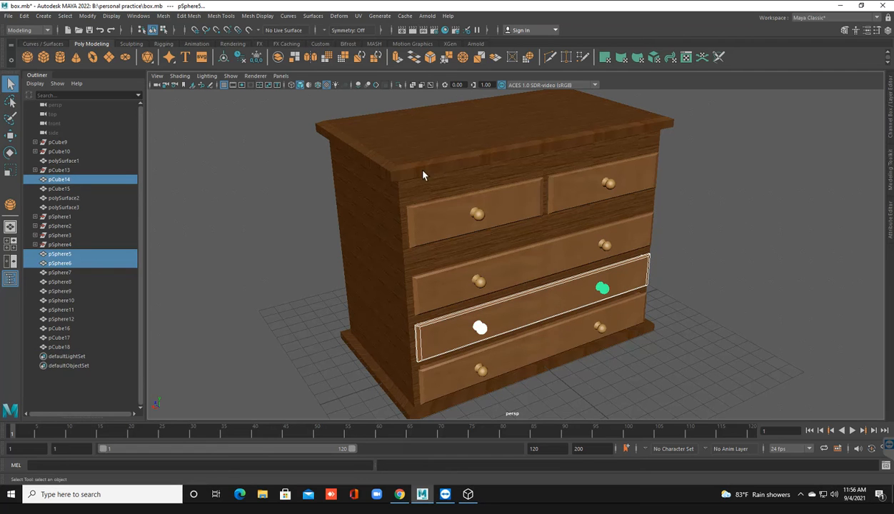
click(164, 15)
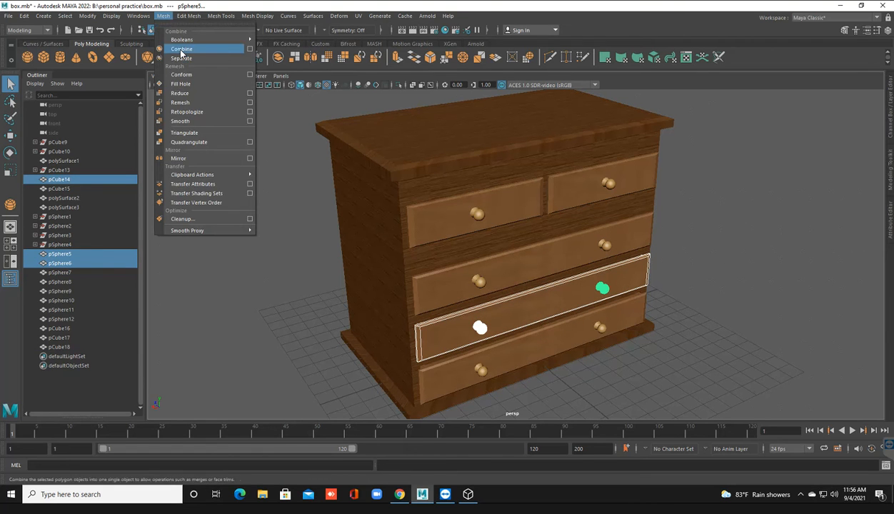
click(182, 50)
Combine the bottom wide drawer front with its two knobs into one mesh.
click(478, 370)
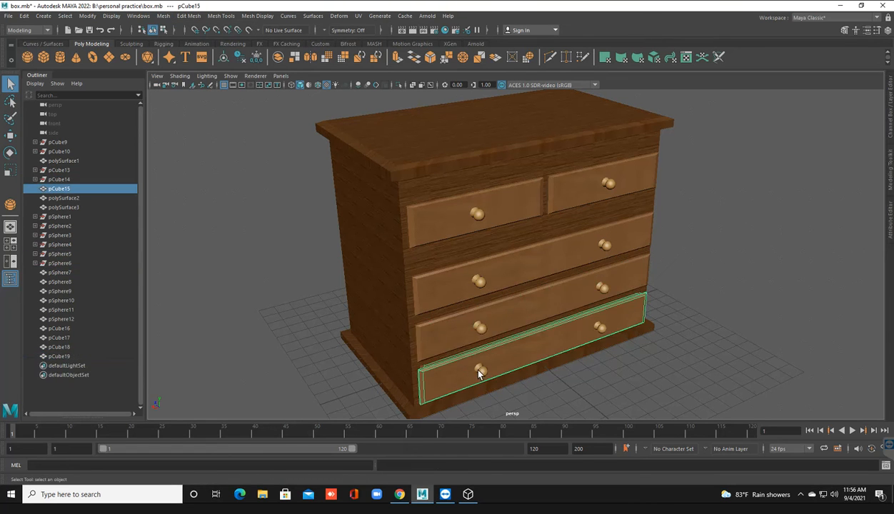
shift+click(480, 371)
shift+click(598, 329)
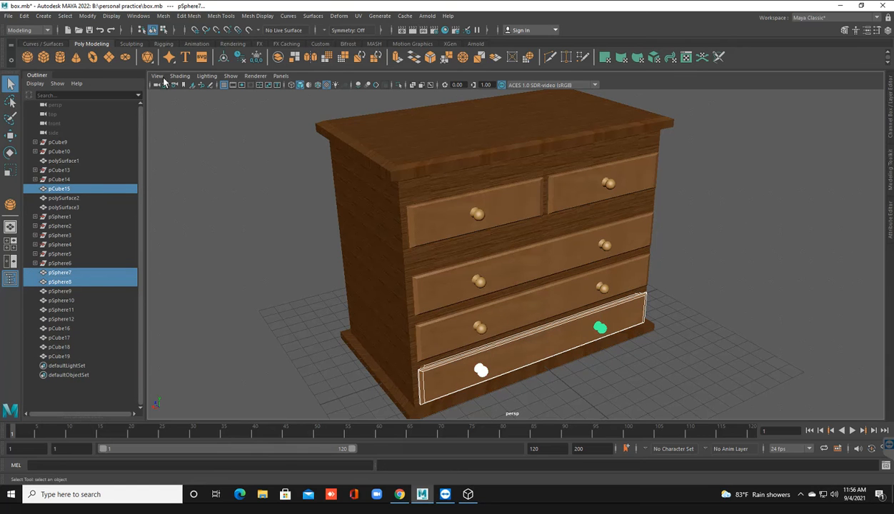
click(165, 15)
click(184, 49)
Combine the commode's top board, cabinet body and base board into one mesh.
click(373, 143)
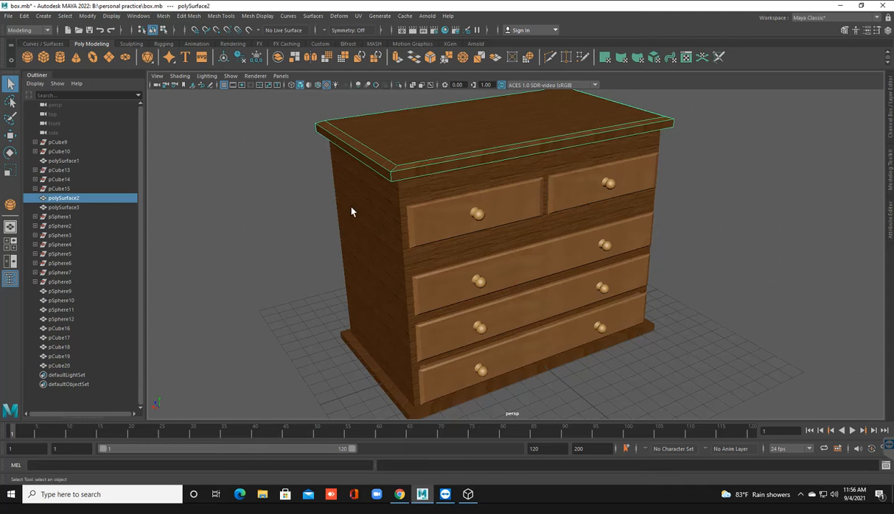
shift+click(348, 206)
shift+click(364, 365)
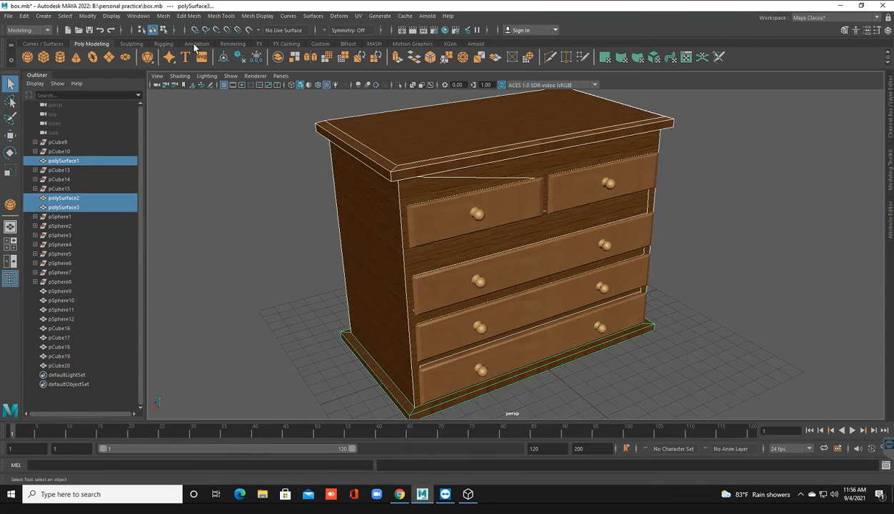
click(164, 16)
click(186, 50)
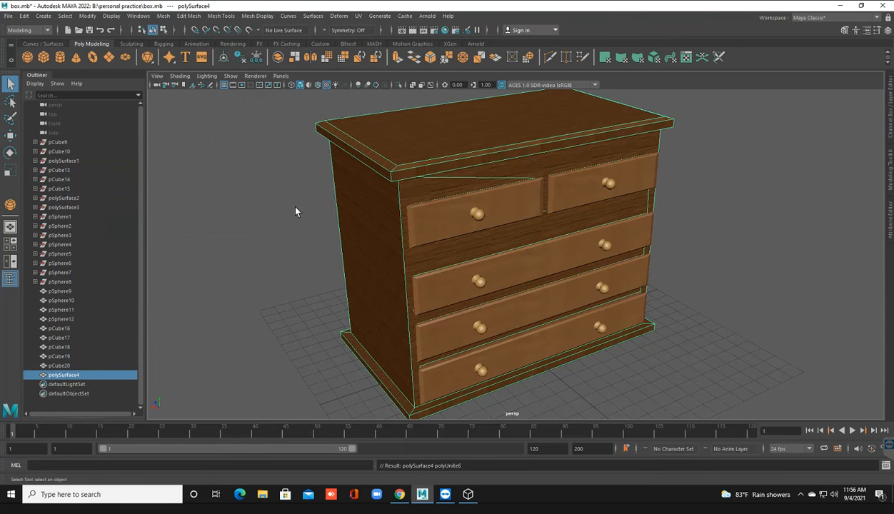
Combine the four spherical feet under the base into one mesh and save the scene.
scroll(303, 226, down, 3)
alt+drag(316, 244, 456, 293)
click(486, 293)
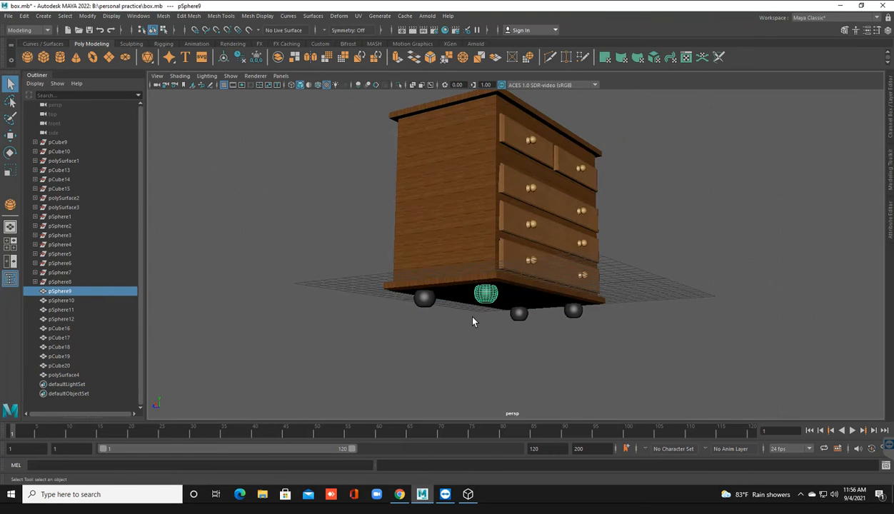
shift+click(424, 298)
shift+click(519, 314)
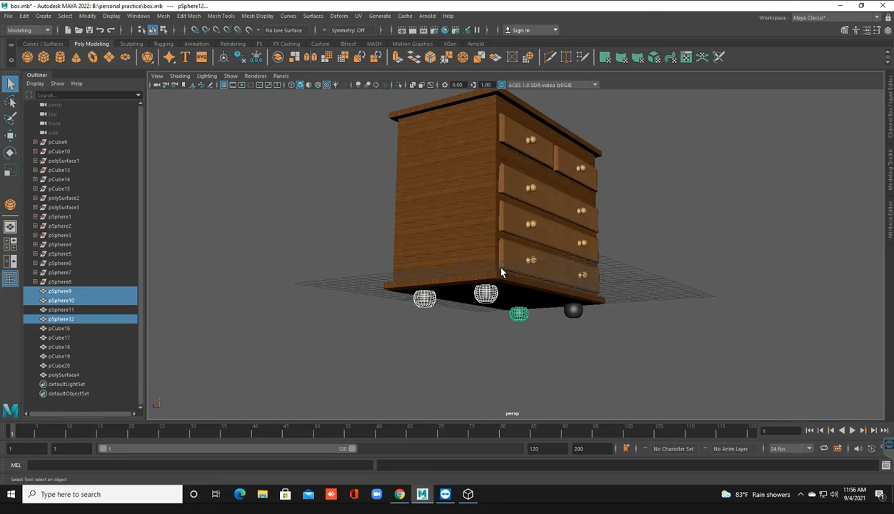
shift+click(574, 310)
click(164, 16)
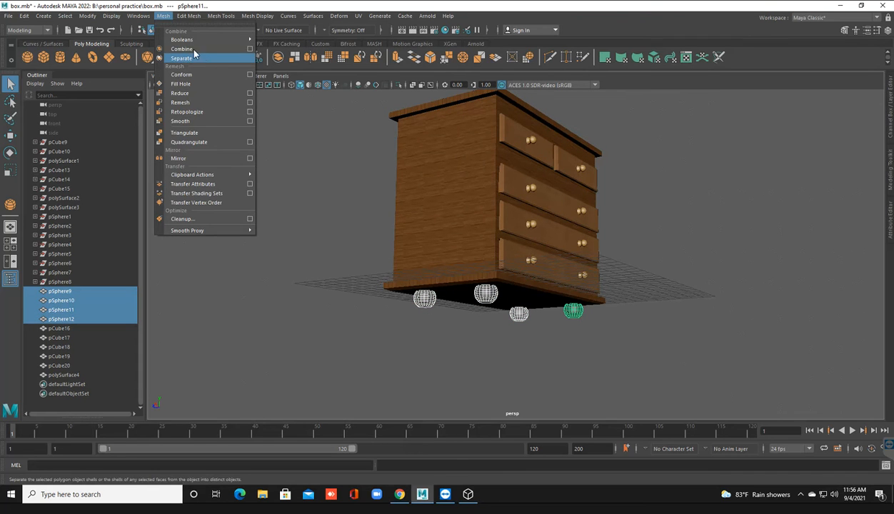
click(207, 48)
click(311, 150)
alt+drag(362, 160, 355, 202)
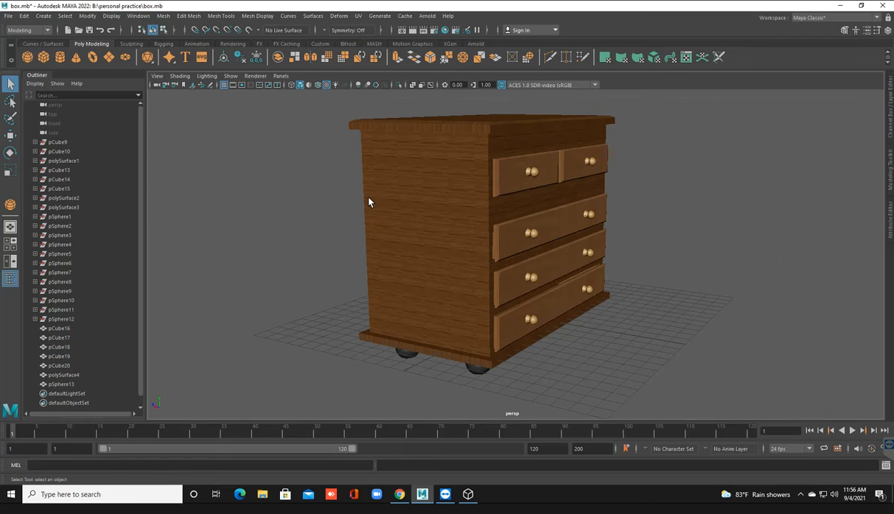
key(ctrl+s)
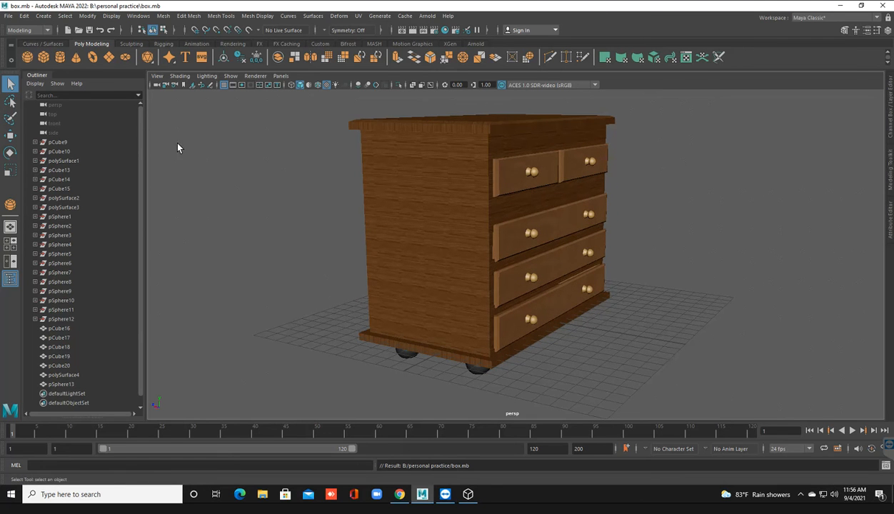
Delete the construction history and freeze the transformations of all objects from pCube9 through pSphere13.
click(61, 143)
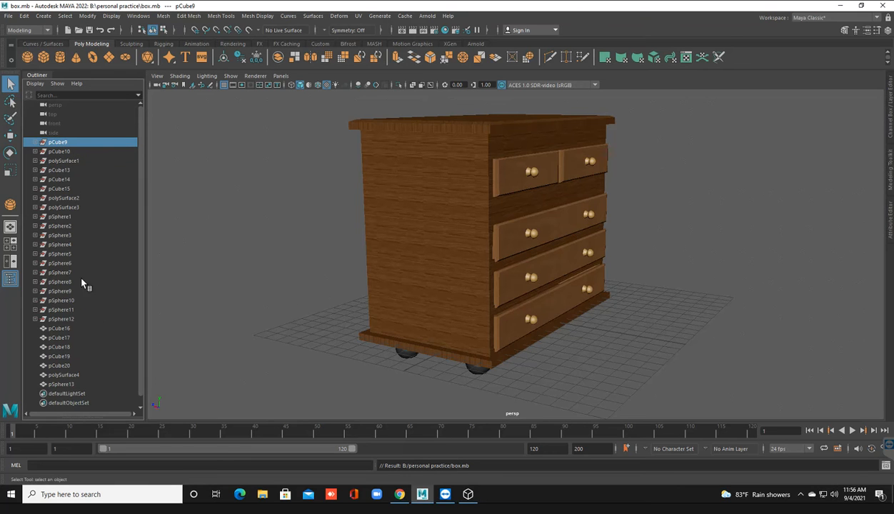
shift+click(66, 385)
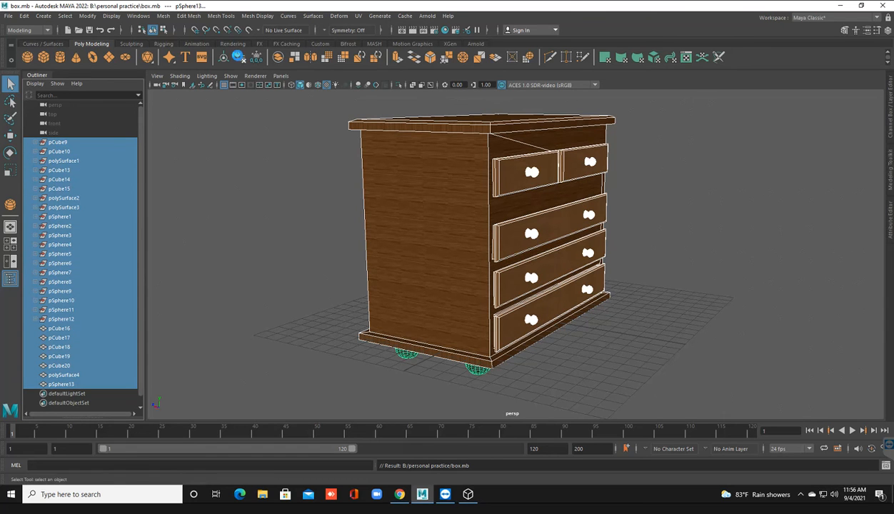
click(239, 58)
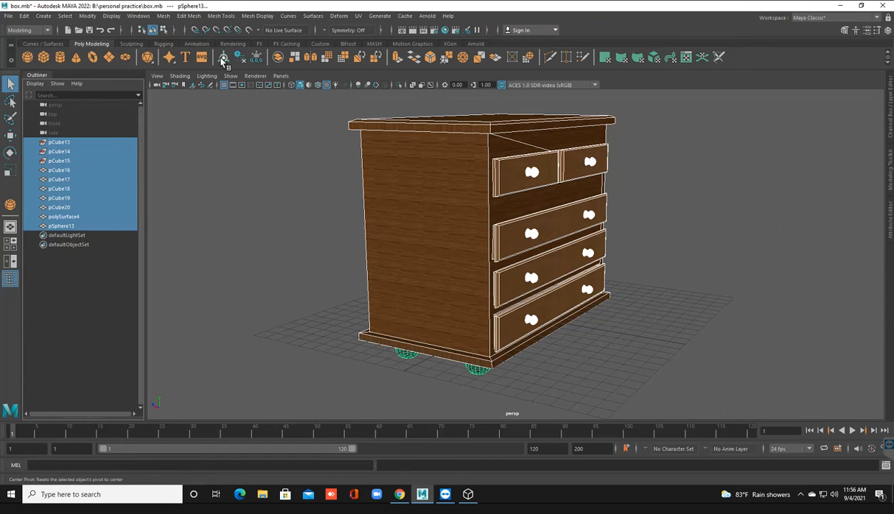
click(255, 60)
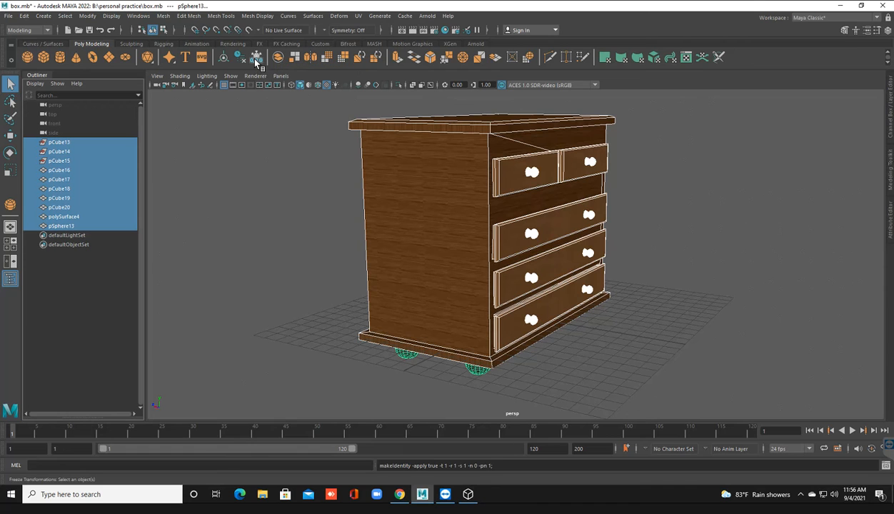
click(248, 132)
Delete the leftover empty groups pCube13, pCube14 and pCube15 from the scene.
click(59, 144)
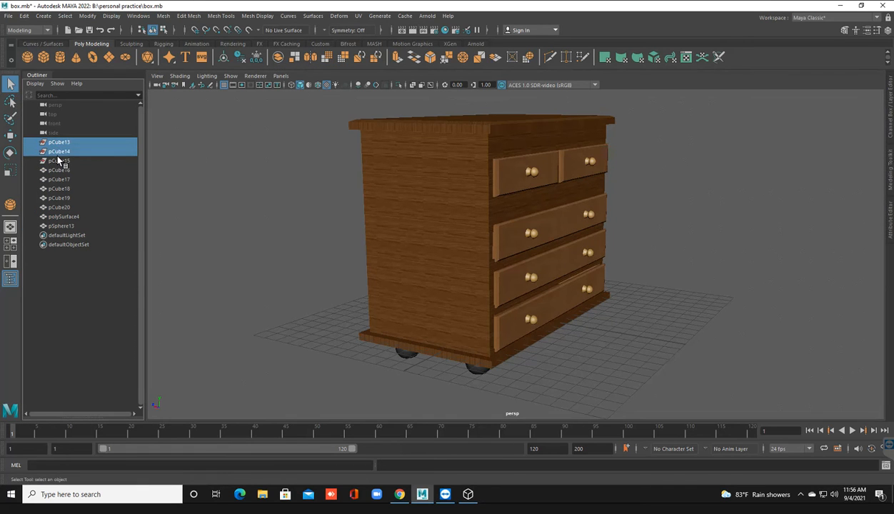
shift+click(60, 160)
scroll(519, 259, down, 3)
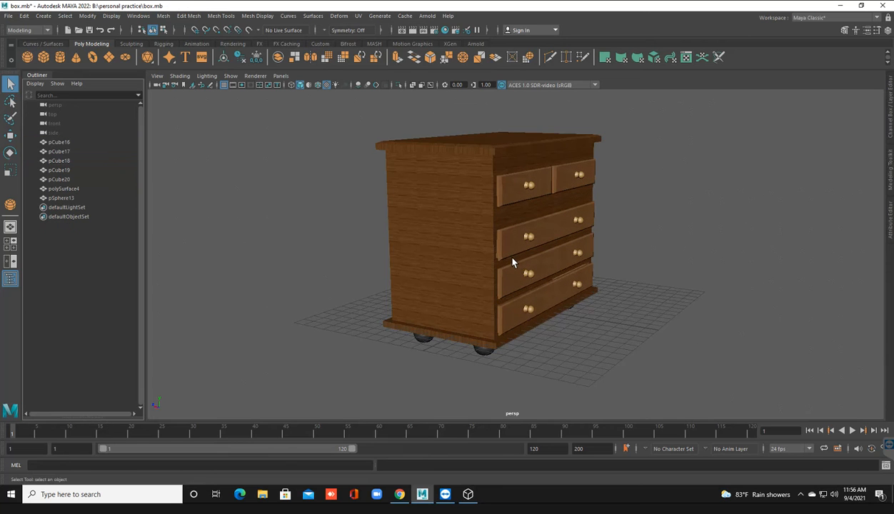
key(Delete)
Inspect the finished commode from the front, sides, back and underside, including its drawers and feet.
alt+drag(505, 276, 418, 268)
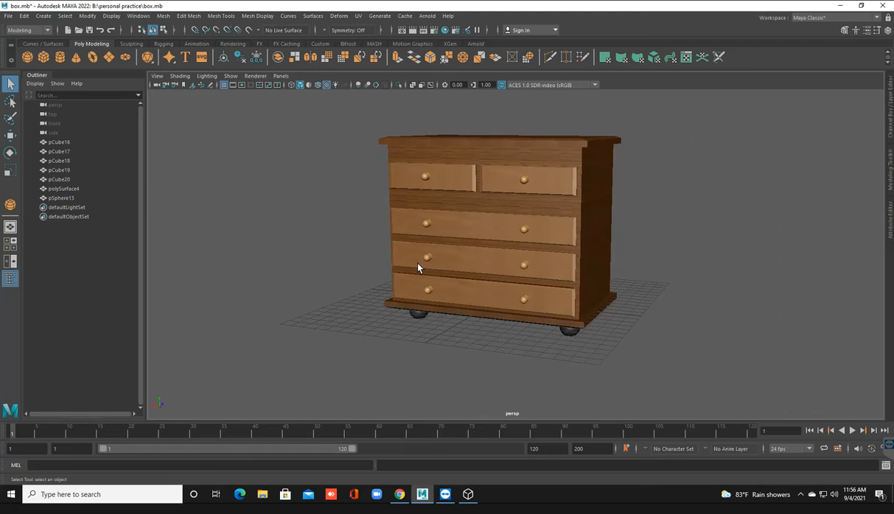
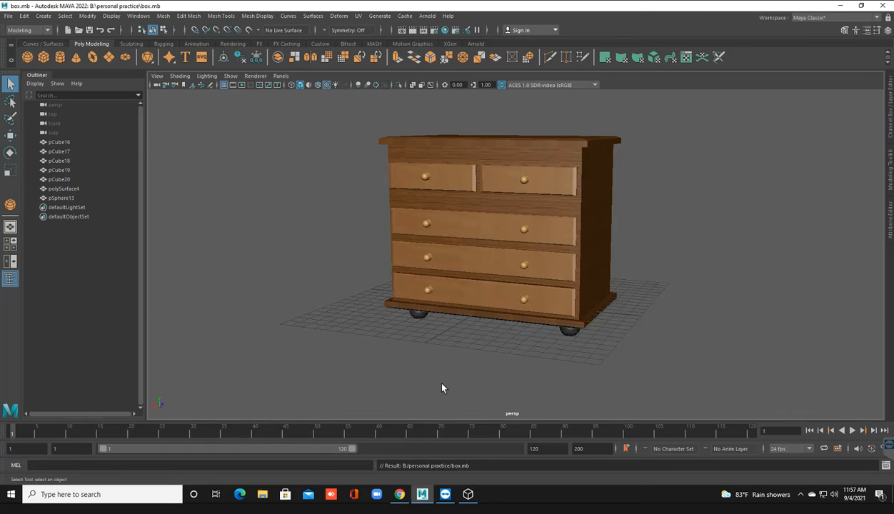
alt+drag(346, 259, 410, 261)
alt+middle_drag(402, 240, 393, 275)
alt+drag(393, 275, 373, 300)
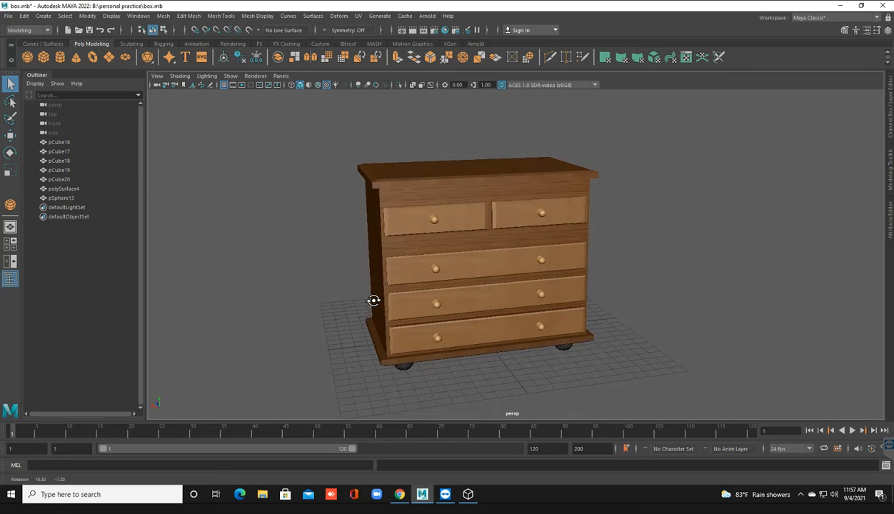
scroll(374, 305, up, 8)
alt+drag(371, 301, 309, 292)
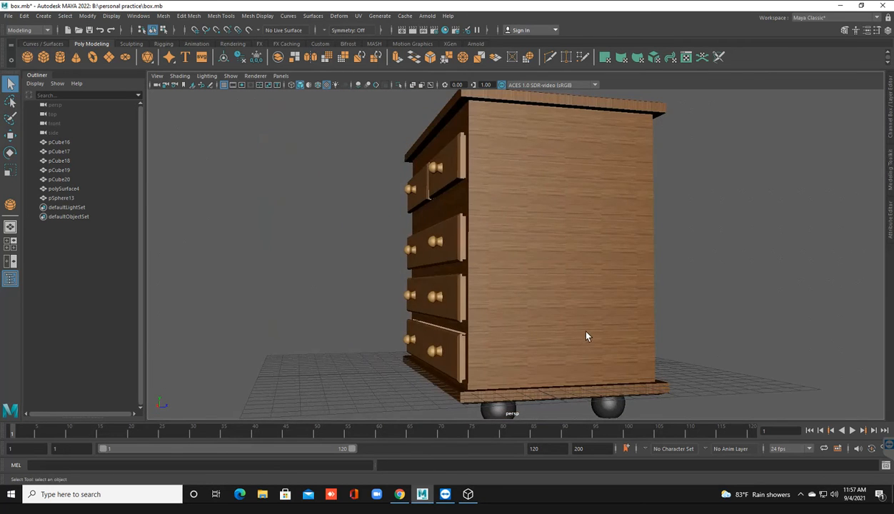
alt+drag(530, 331, 477, 321)
alt+drag(545, 301, 374, 307)
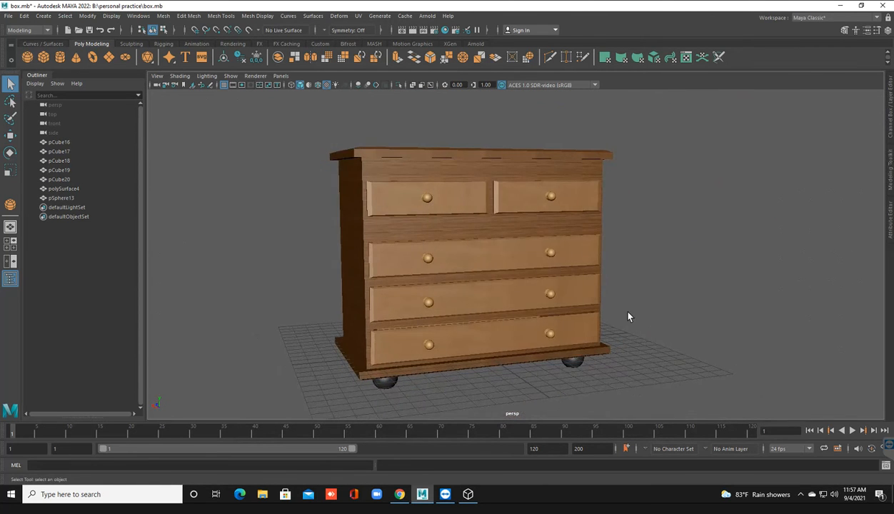
alt+drag(607, 315, 455, 303)
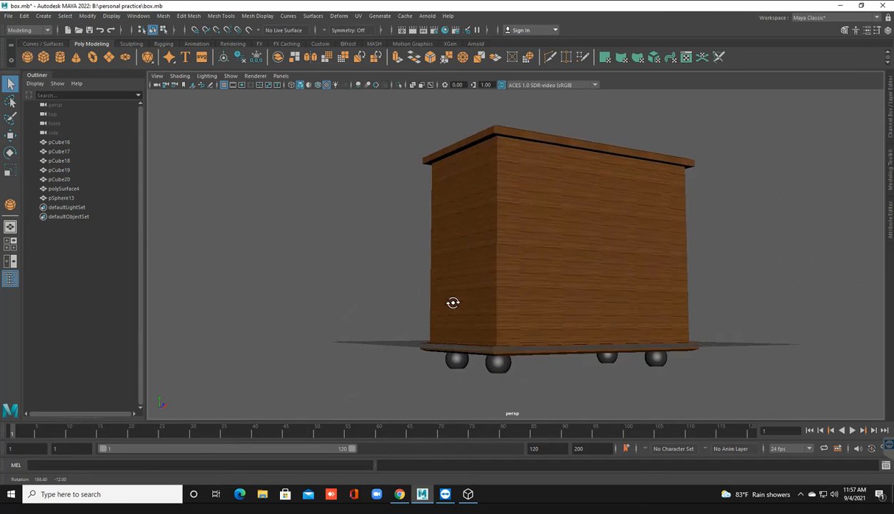
alt+drag(612, 319, 465, 306)
alt+drag(543, 301, 564, 303)
scroll(541, 308, up, 6)
scroll(553, 294, down, 5)
alt+middle_drag(545, 293, 733, 297)
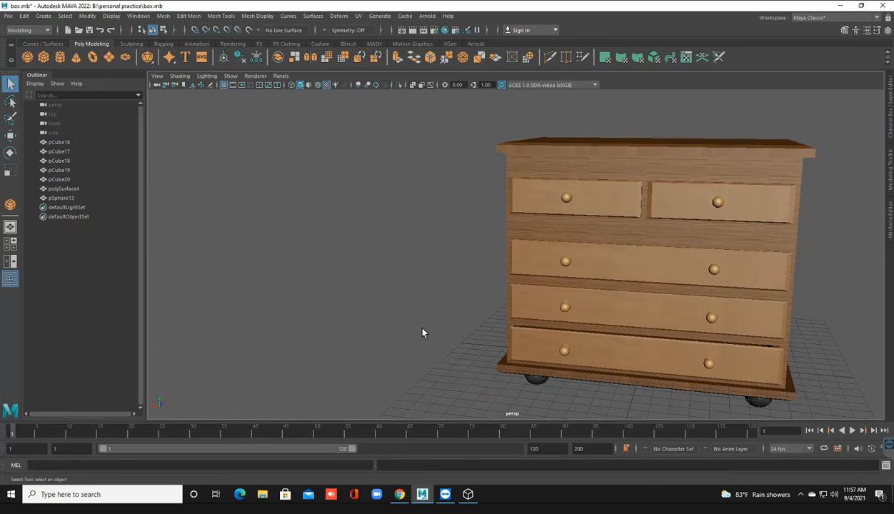
Save the commode scene and check the combined second-row drawer by selecting it.
key(ctrl+s)
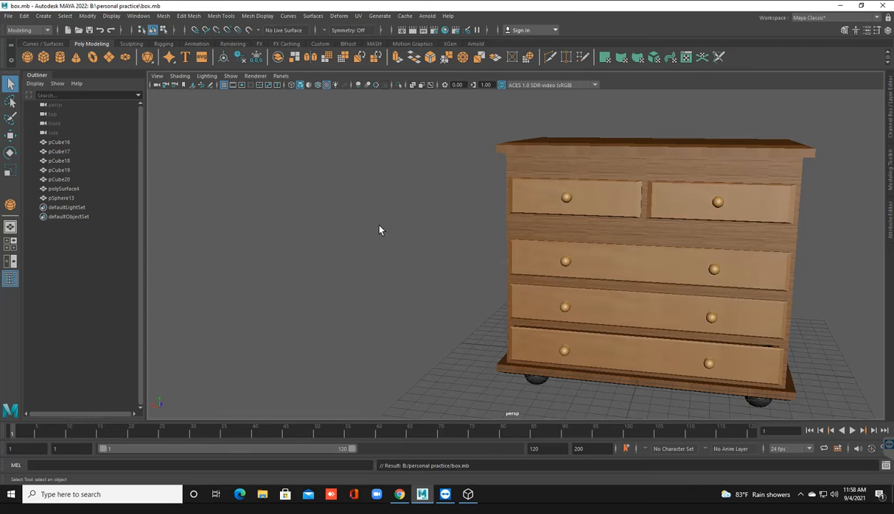
key(ctrl+s)
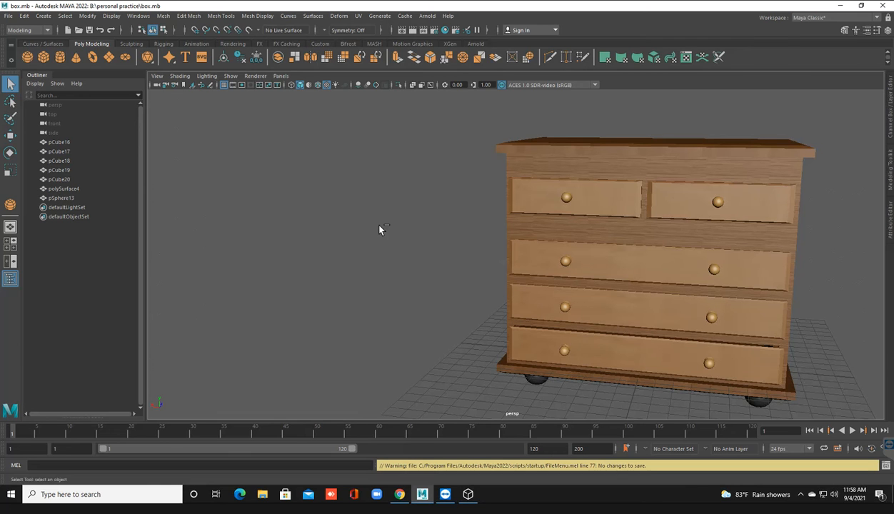
click(534, 275)
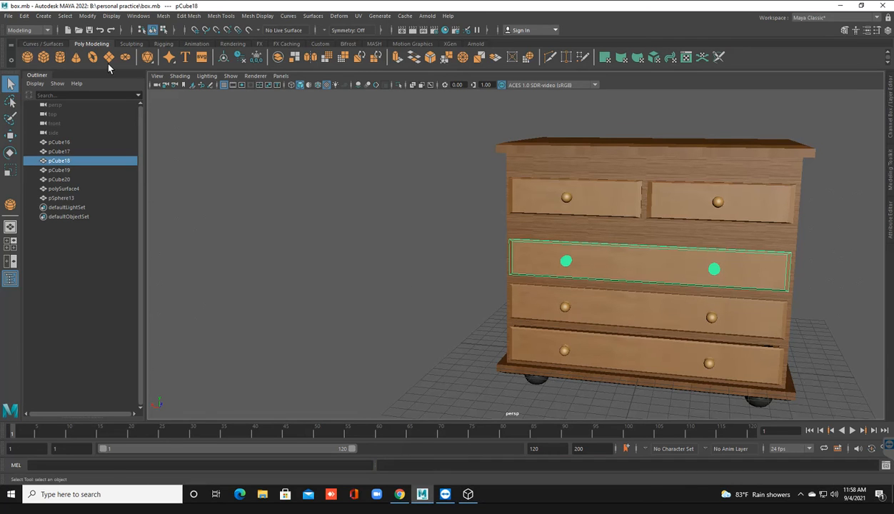
click(292, 192)
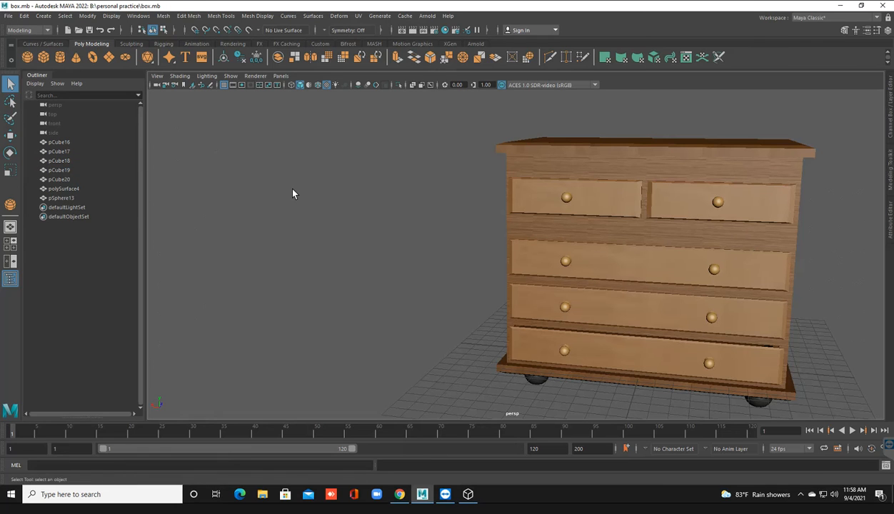
key(ctrl+s)
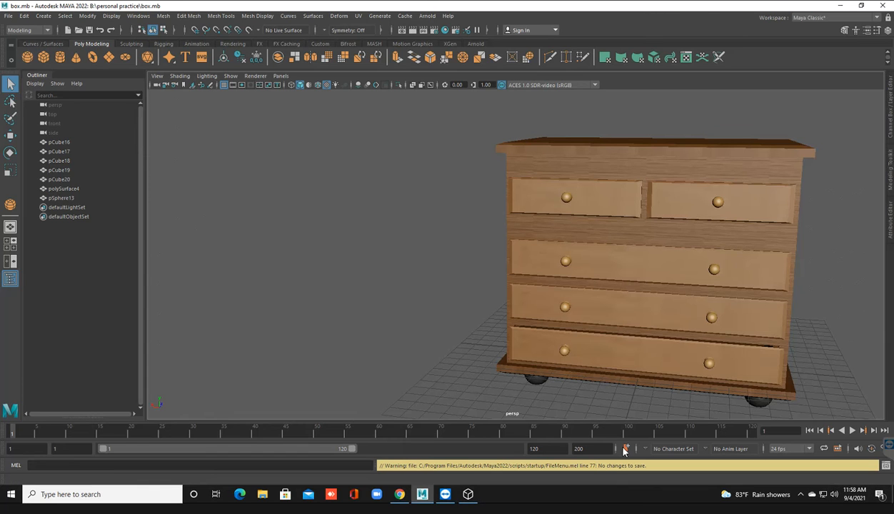
Turn off line numbers in errors in the Script Editor's history options and issue another scene save.
click(886, 467)
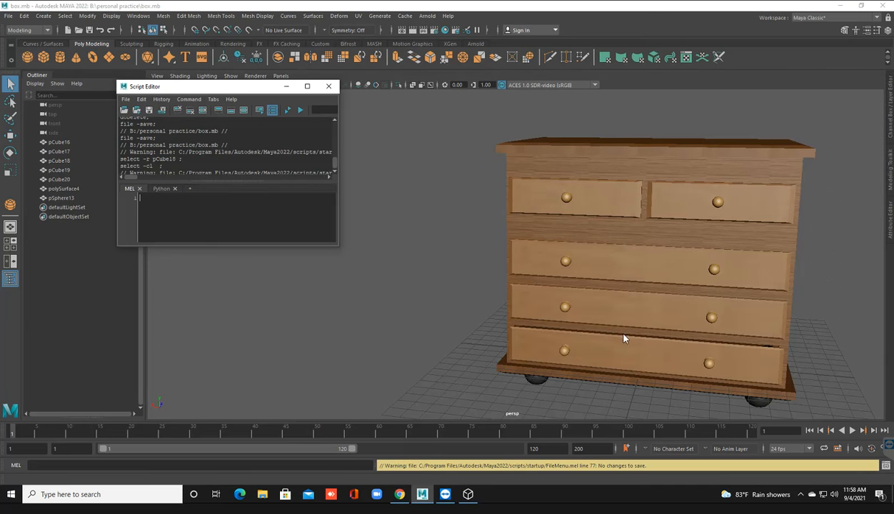
click(161, 99)
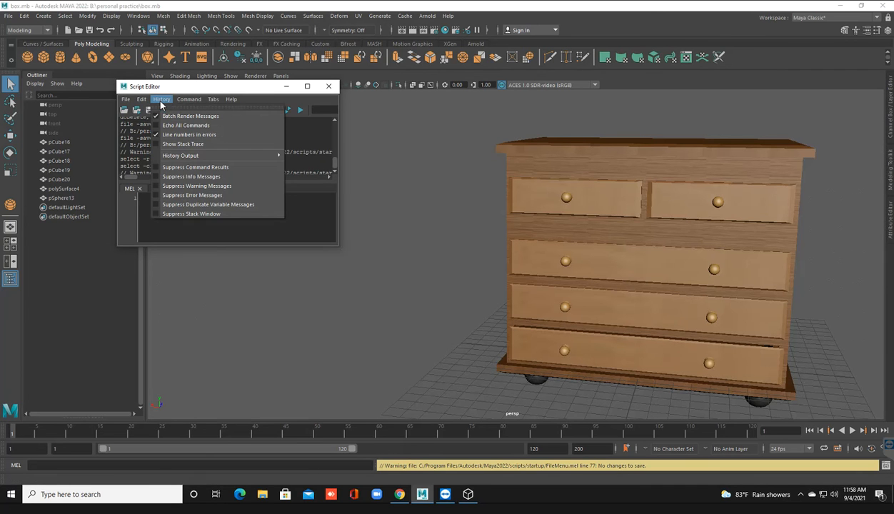
click(185, 136)
scroll(189, 144, down, 1)
click(328, 86)
key(ctrl+s)
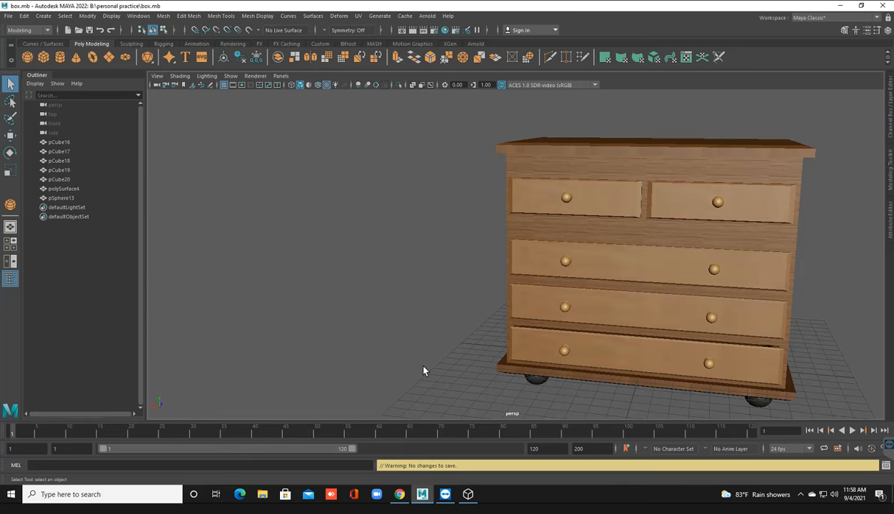
click(599, 331)
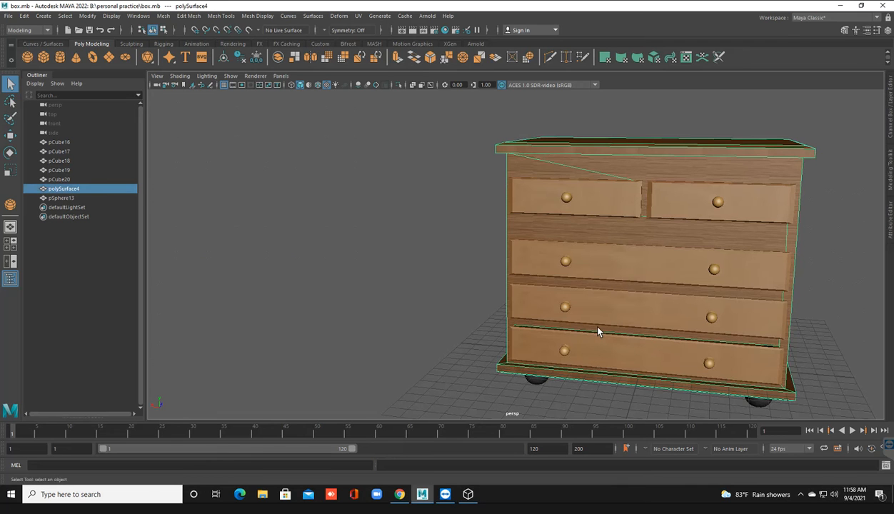
key(ctrl+z)
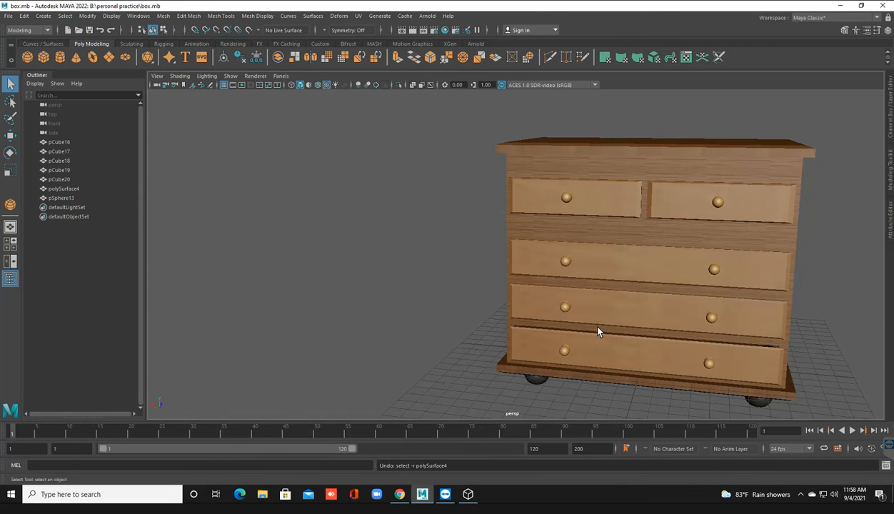
Save the commode scene and check the second-, third-row drawers by selecting each and viewing the model from the side.
key(ctrl+y)
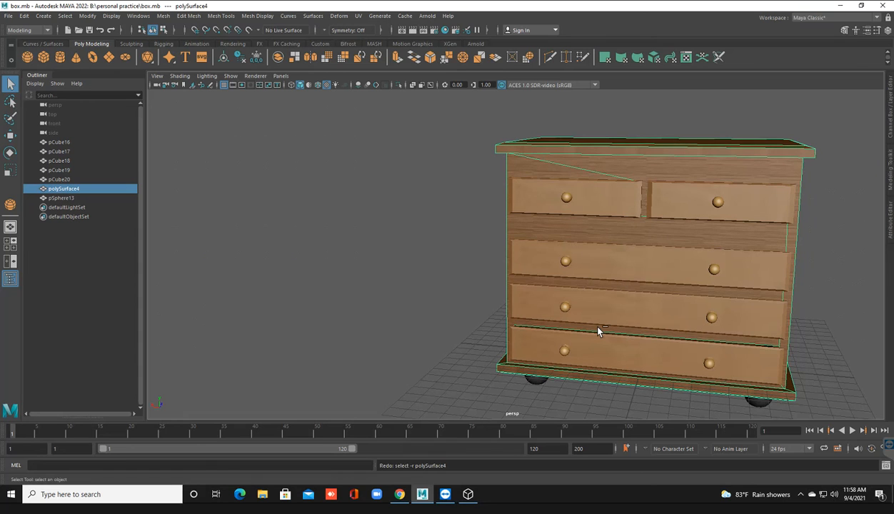
key(ctrl+s)
click(619, 295)
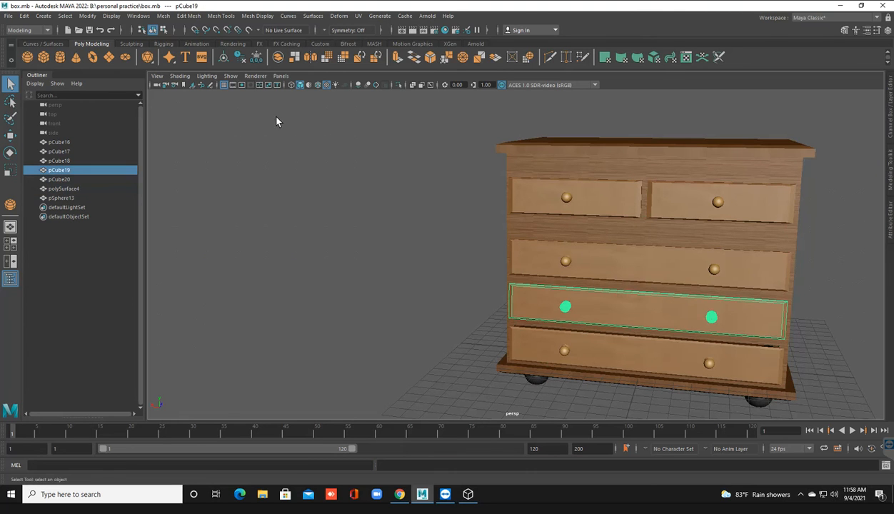
click(313, 185)
click(619, 256)
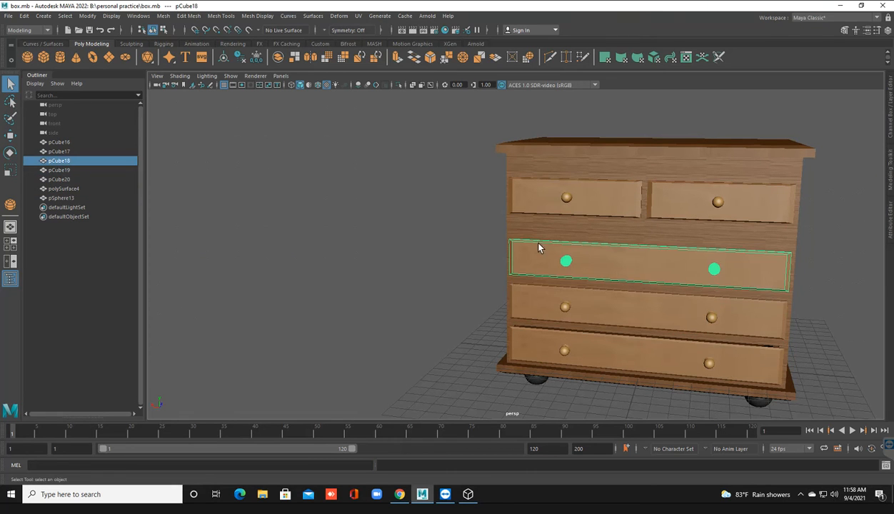
click(603, 317)
alt+drag(539, 319, 569, 322)
scroll(510, 313, down, 5)
scroll(554, 310, up, 4)
scroll(557, 309, down, 3)
alt+middle_drag(617, 297, 638, 279)
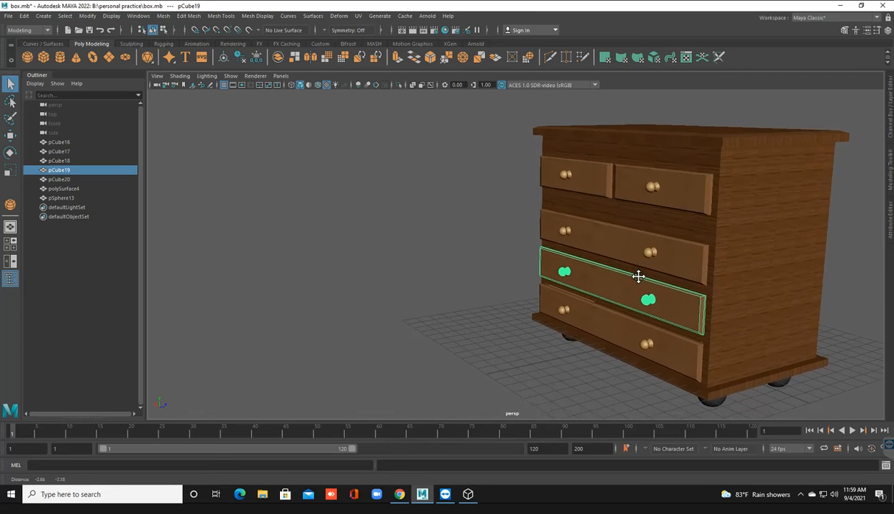
click(500, 293)
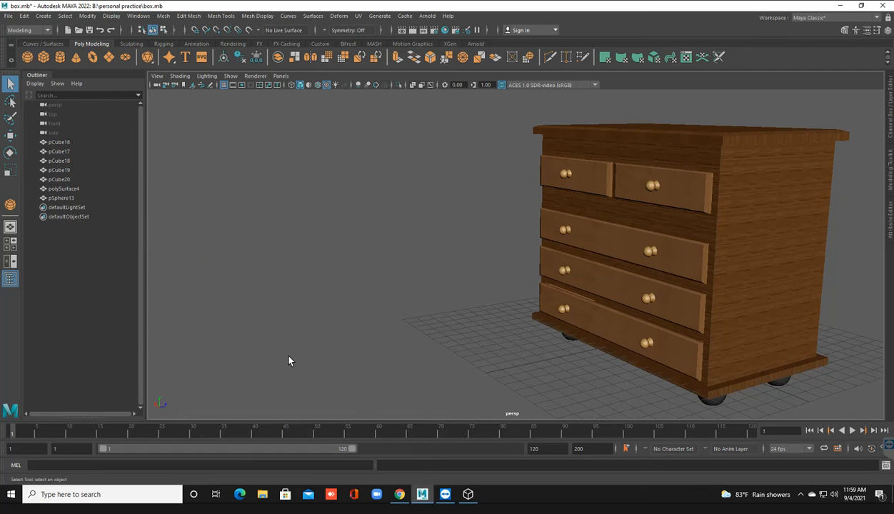
Start a new empty scene, saving the changes to box.mb.
click(7, 16)
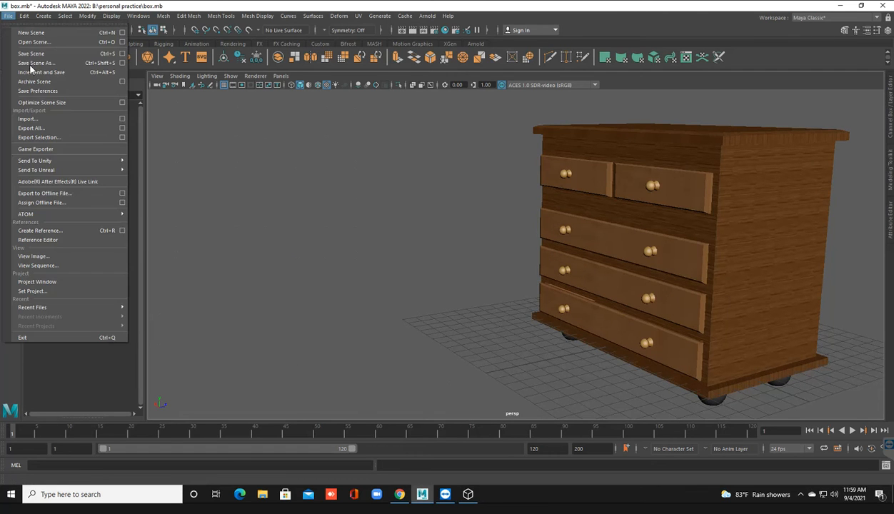
click(32, 33)
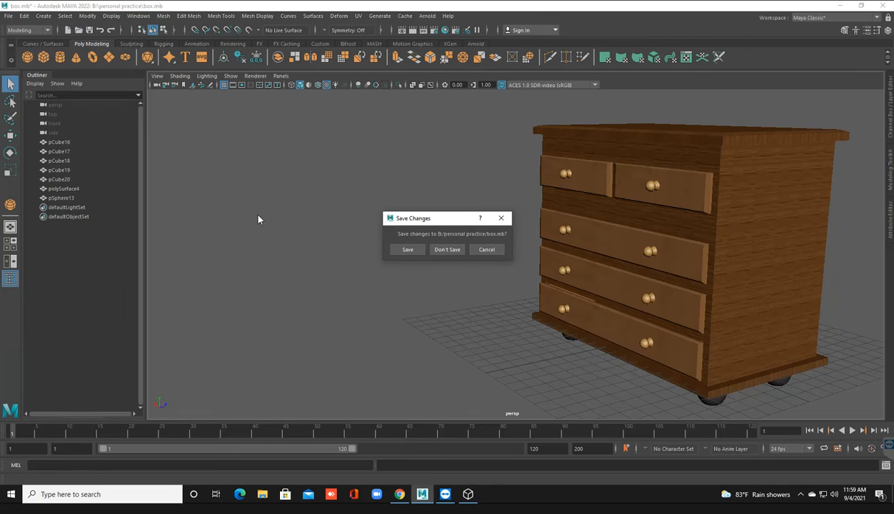
click(405, 249)
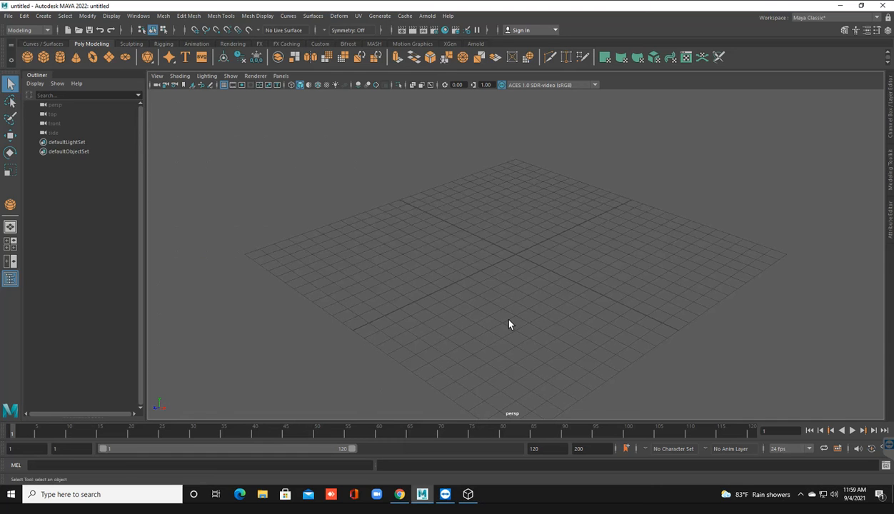
alt+drag(483, 355, 520, 373)
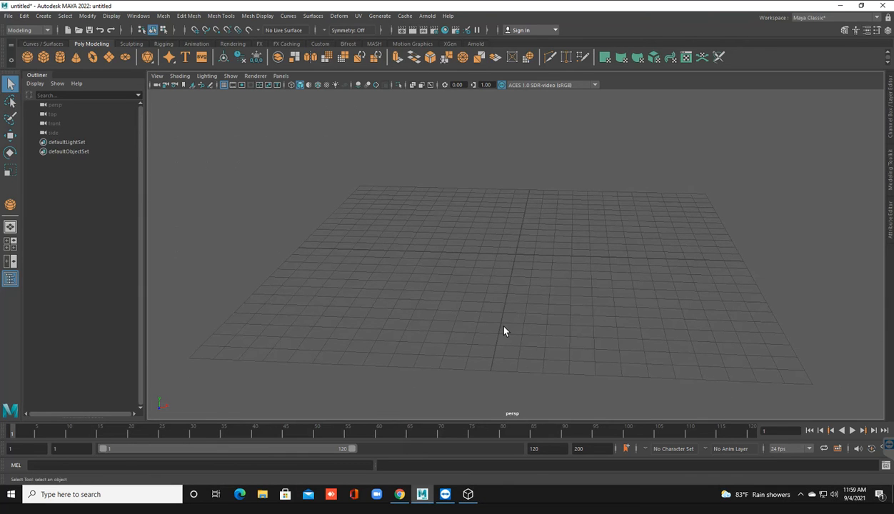
alt+drag(505, 331, 475, 412)
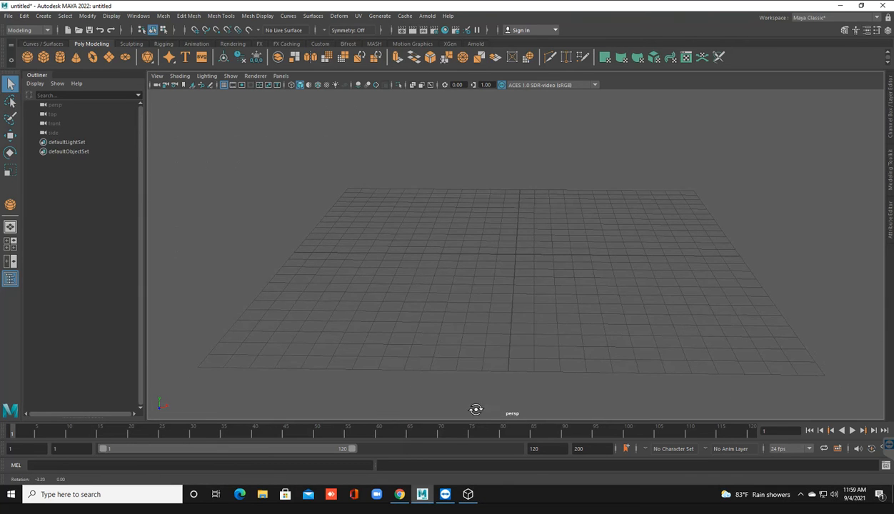
Switch to 3D Viewer, examine the oval top and curved legs of the tableCuisine2.obj reference table, and return to Maya.
click(468, 492)
scroll(327, 254, up, 2)
scroll(326, 254, down, 5)
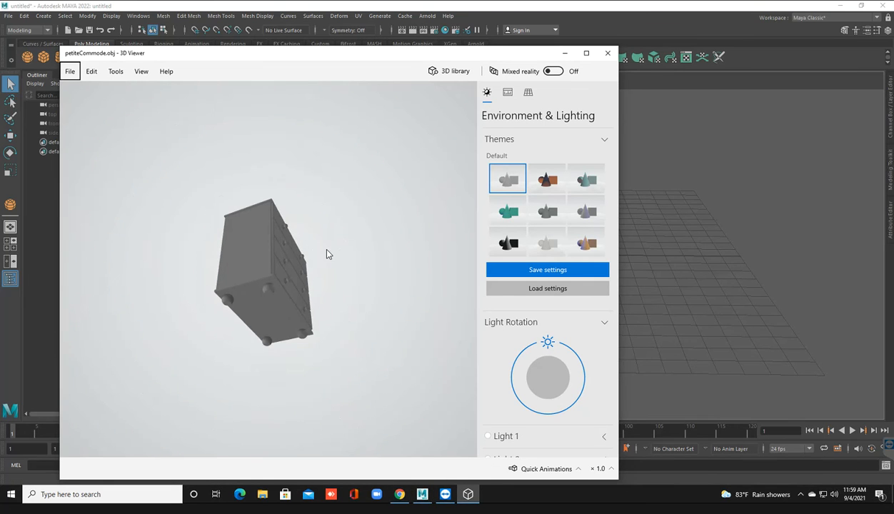
click(458, 266)
drag(352, 287, 302, 326)
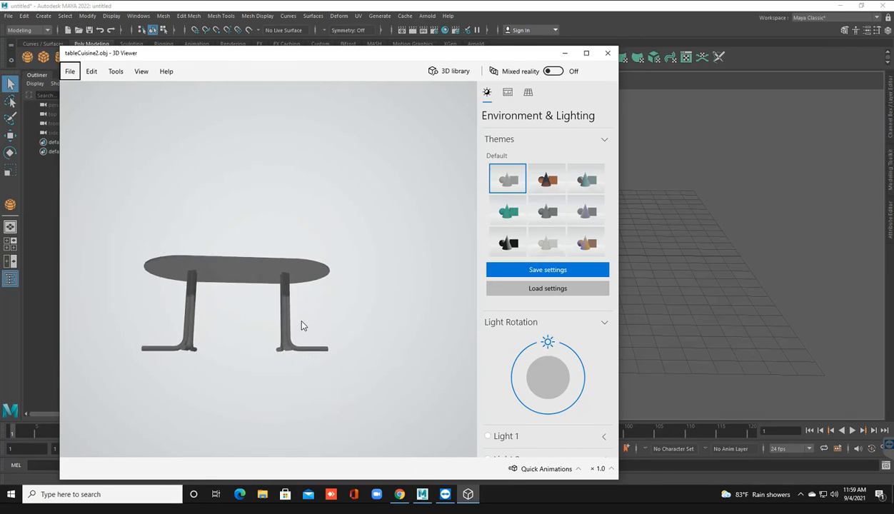
key(alt)
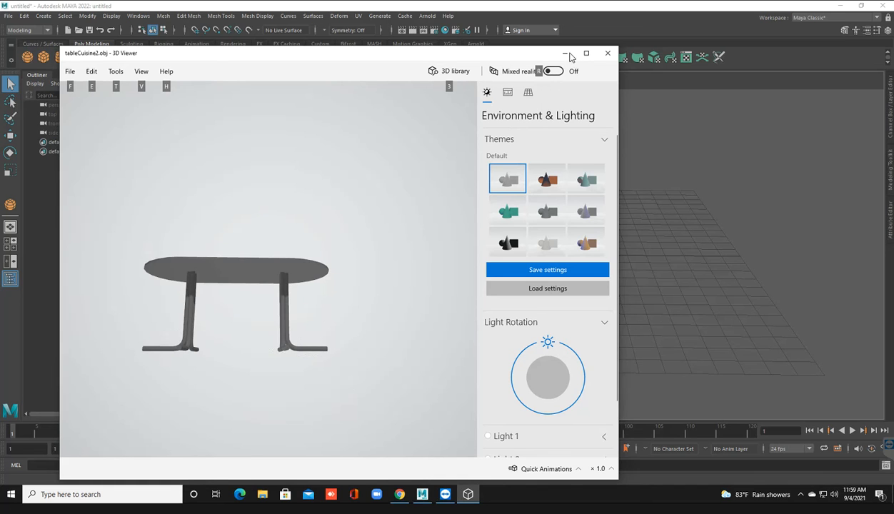
click(645, 199)
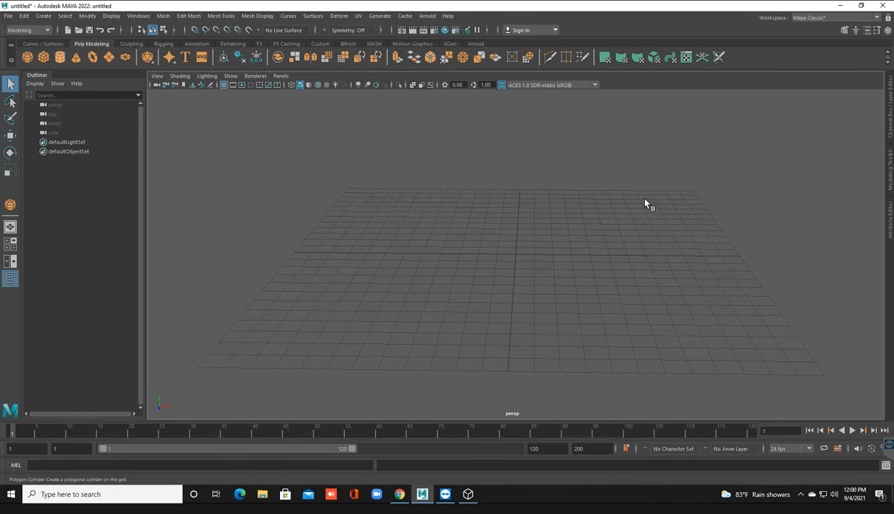
Create a flat polygon cylinder with a radius of about 3.9 and a height of about 0.5, raised slightly above the grid.
key(y)
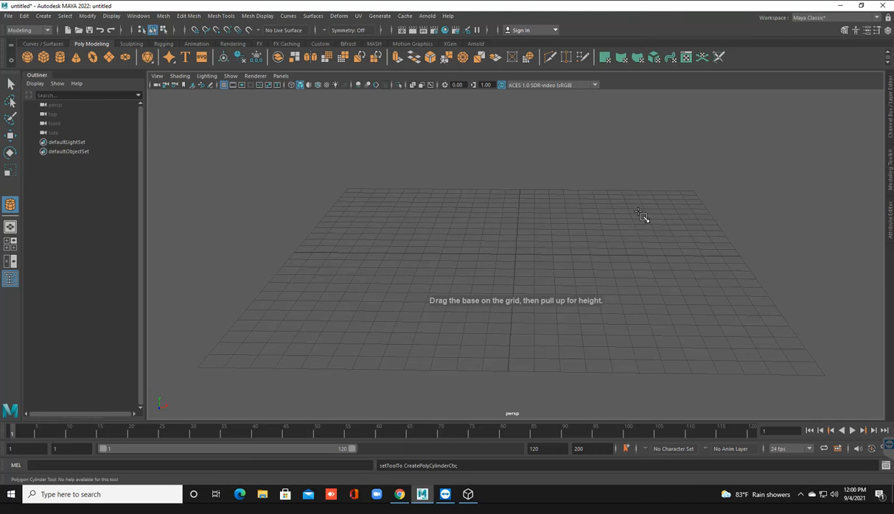
drag(456, 265, 531, 265)
mouse_move(588, 270)
mouse_down()
mouse_move(588, 259)
mouse_move(587, 269)
mouse_up()
key(w)
drag(455, 230, 455, 208)
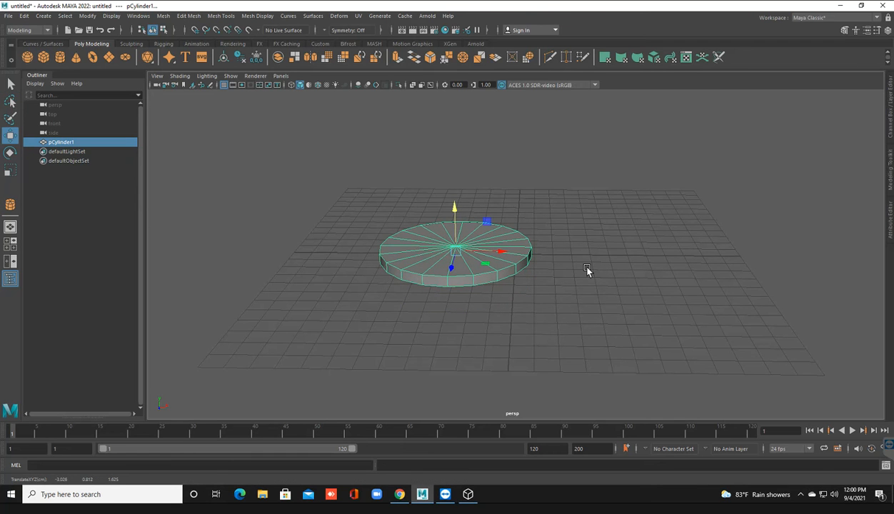
Set the flat cylinder's cap subdivisions to 0 and both its axis and height subdivisions to 50.
key(ctrl+a)
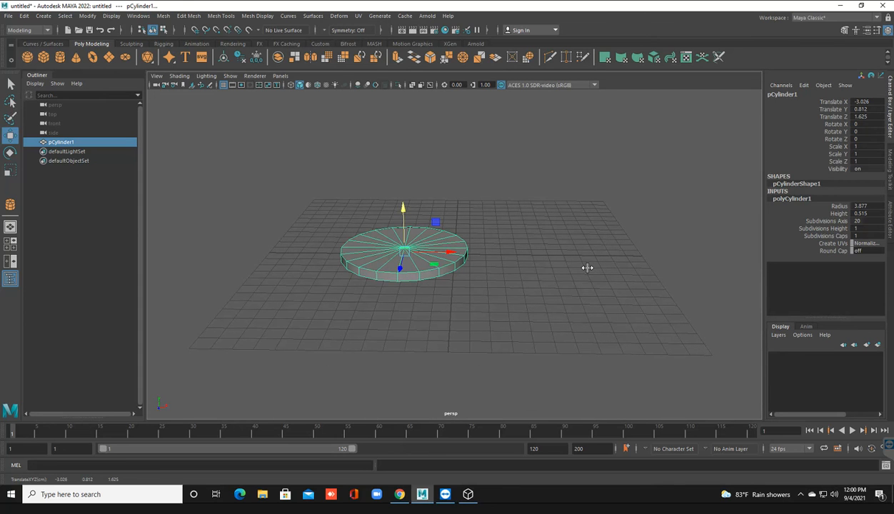
click(867, 236)
key(BackSpace)
key(Return)
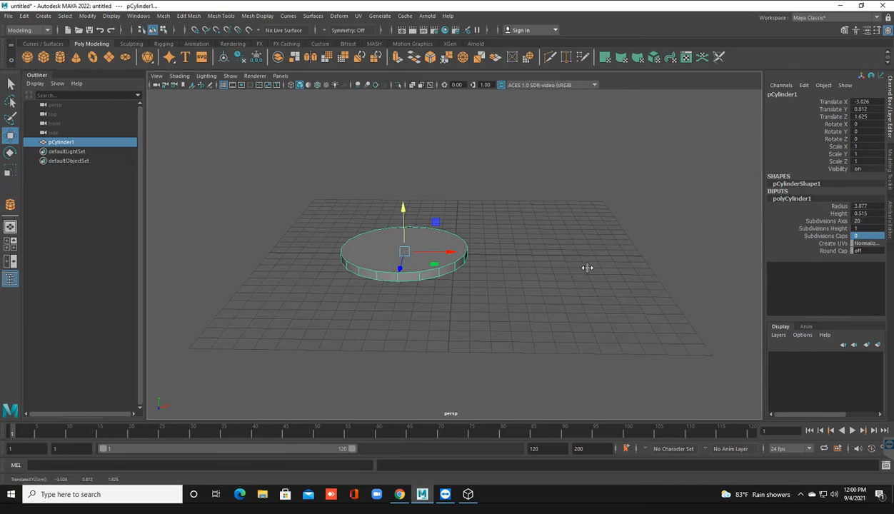
click(861, 220)
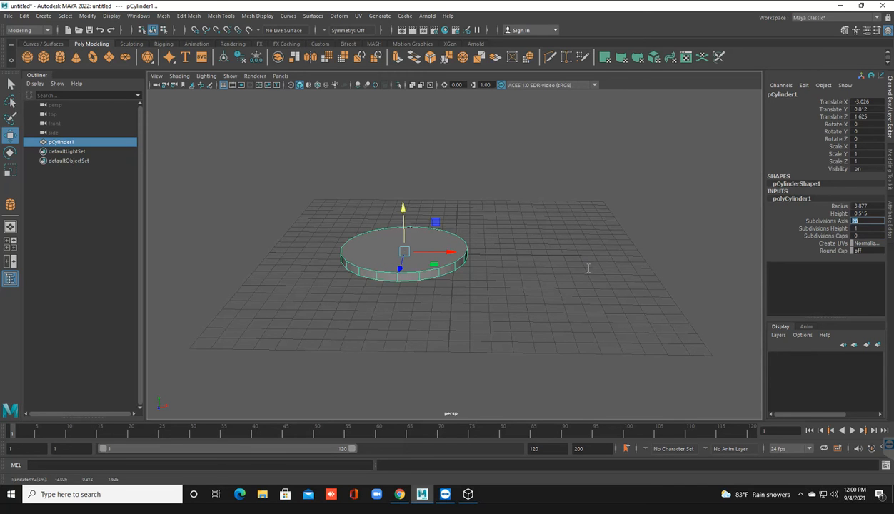
text(50)
key(Return)
key(Tab)
text(50)
key(Return)
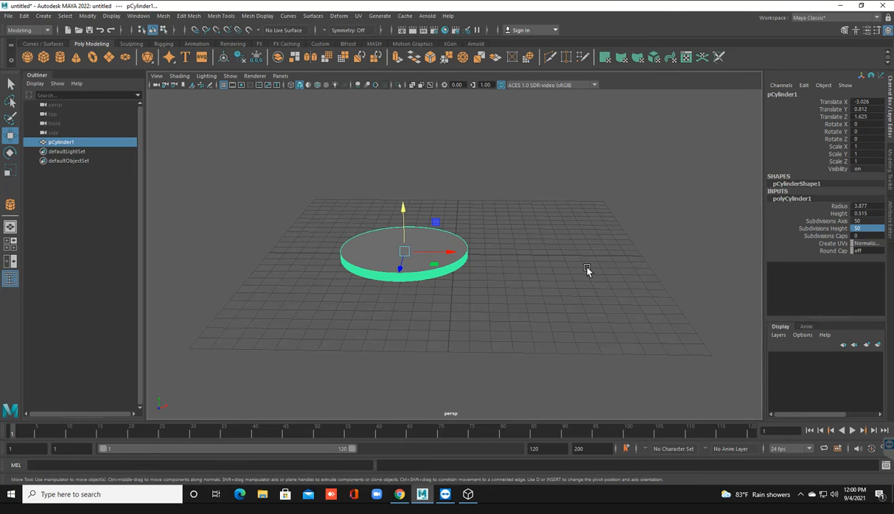
Stretch the flat cylinder along X to a scale of about 1.22, making an oval tabletop.
click(587, 268)
key(ctrl+z)
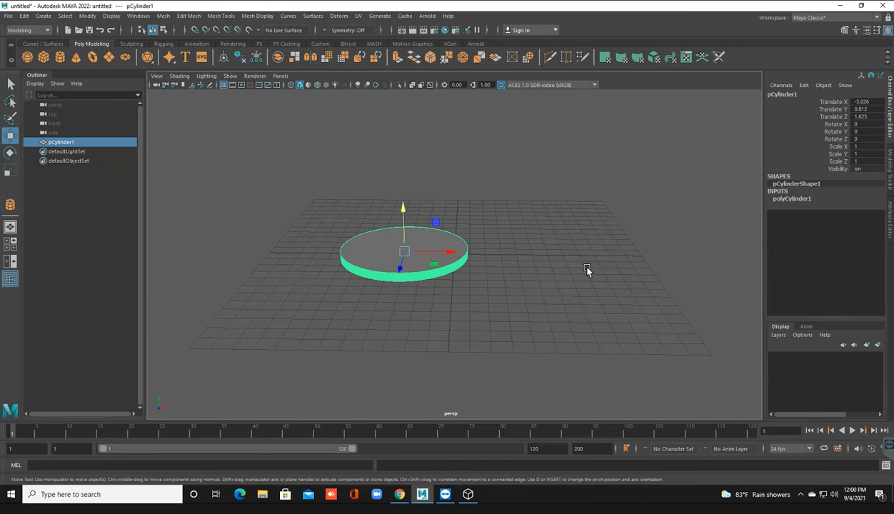
key(r)
mouse_move(446, 251)
mouse_down()
mouse_move(463, 252)
mouse_move(432, 252)
mouse_move(446, 251)
mouse_up()
click(587, 269)
alt+drag(587, 269, 587, 270)
key(ctrl+z)
key(w)
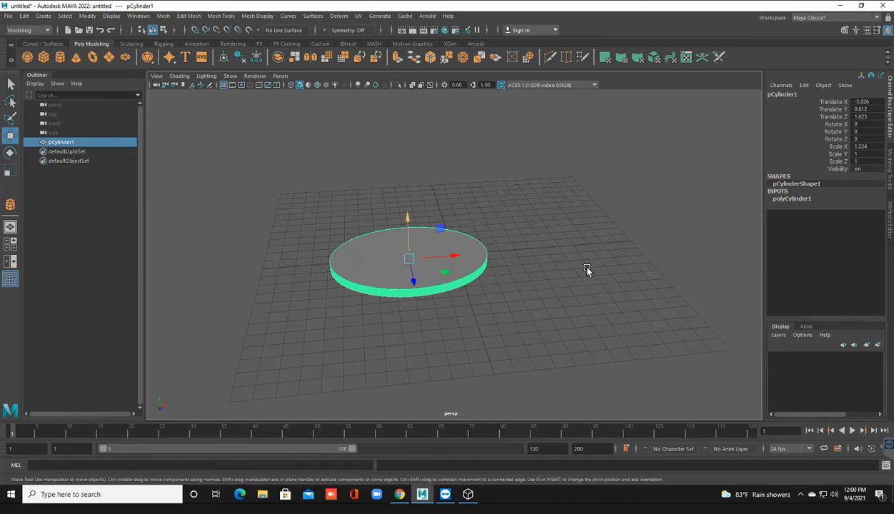
Raise the oval tabletop high above the grid, to a Y position of about 8.5.
middle_drag(586, 270, 586, 270)
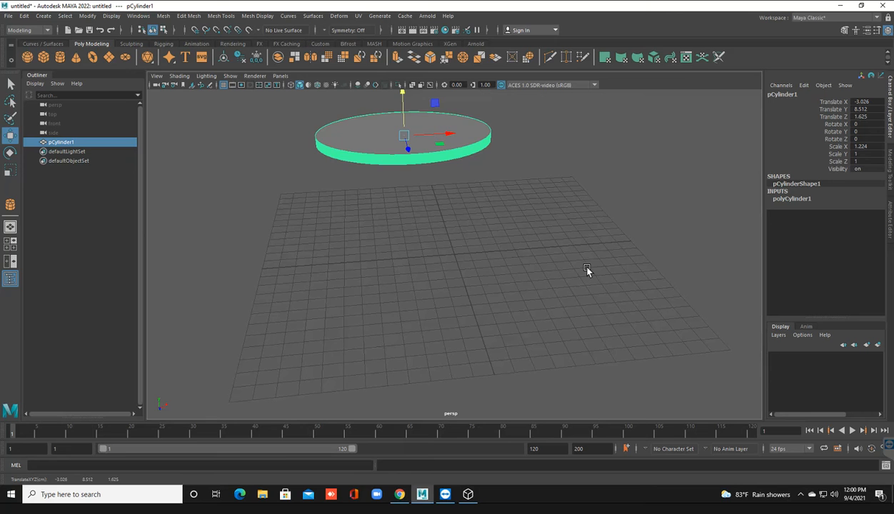
alt+drag(587, 270, 586, 270)
middle_drag(587, 270, 586, 270)
alt+drag(586, 270, 586, 270)
middle_drag(587, 270, 586, 270)
click(586, 270)
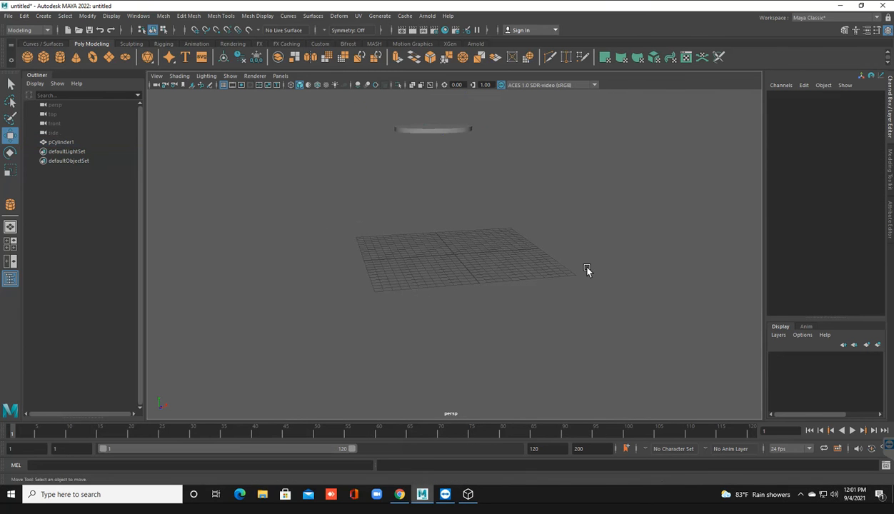
Create an upright polygon cylinder about 5.3 high near the grid's centre and thin it to about 0.173 scale in X and Z.
alt+drag(587, 269, 586, 270)
scroll(587, 270, down, 5)
scroll(586, 270, up, 3)
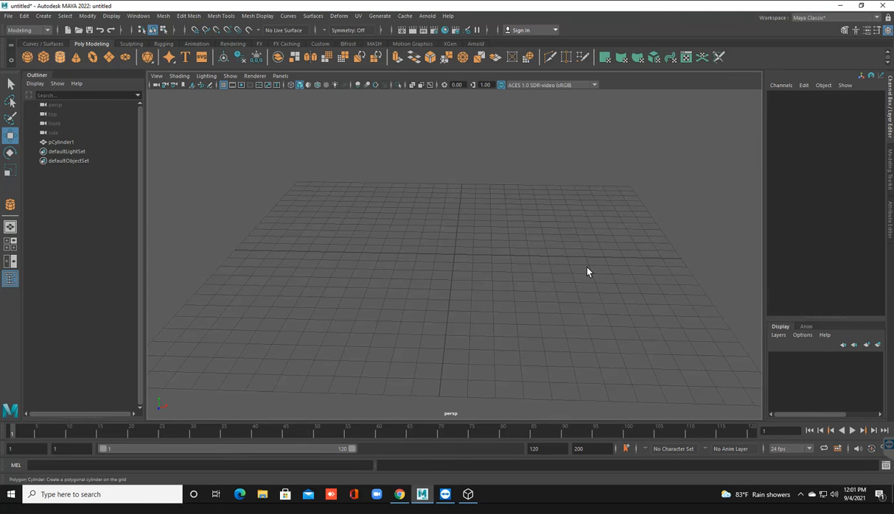
key(y)
mouse_move(589, 270)
mouse_down()
mouse_move(588, 257)
mouse_move(587, 270)
mouse_up()
key(r)
drag(484, 231, 458, 220)
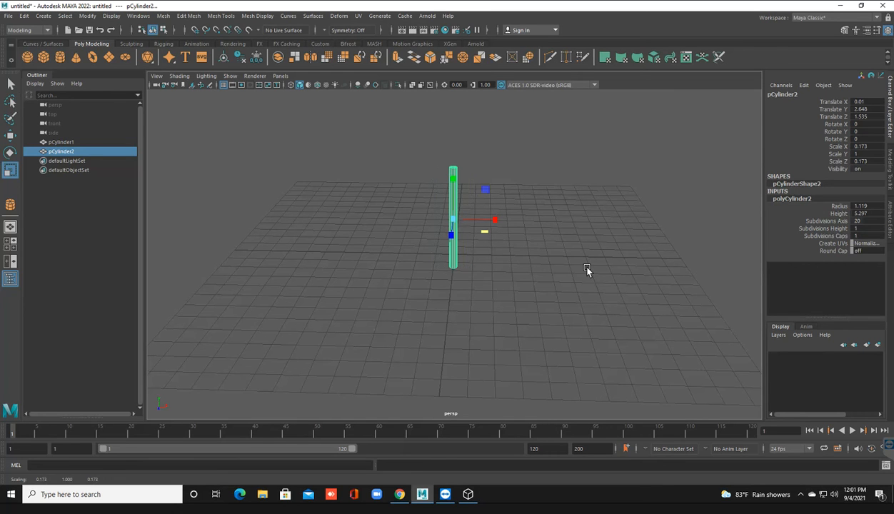
click(587, 270)
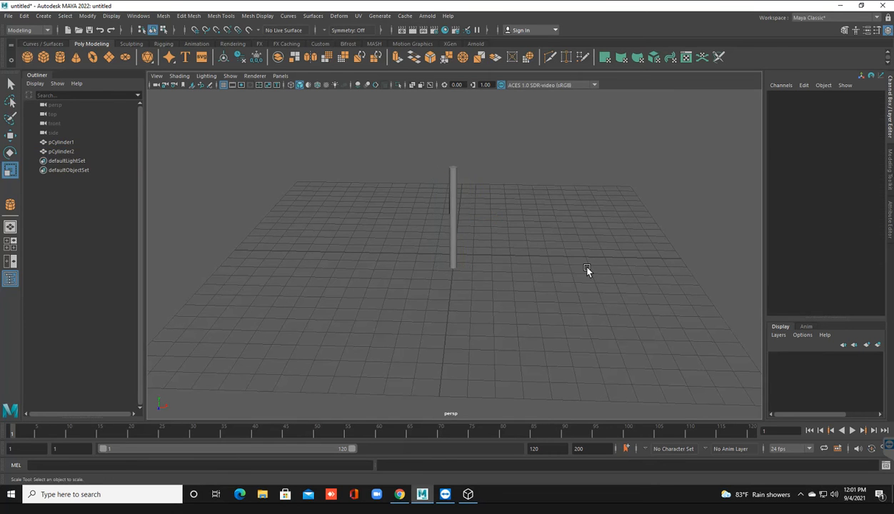
key(ctrl+z)
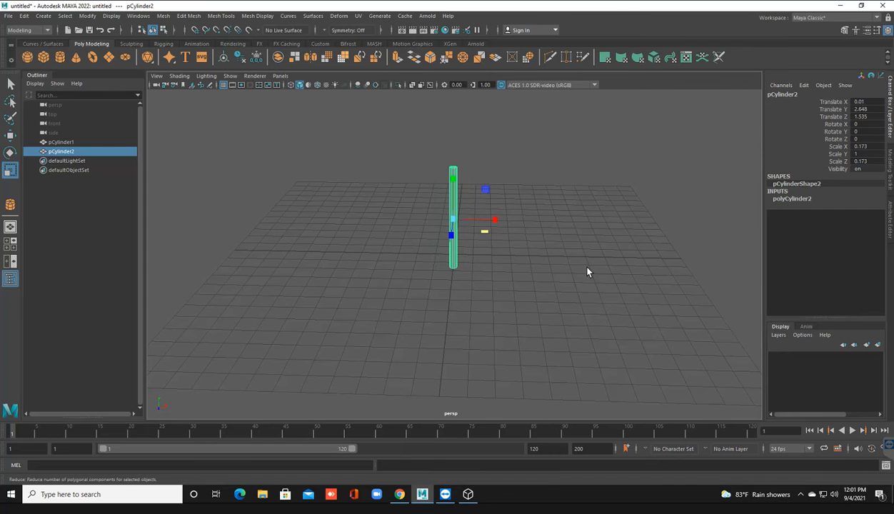
Try a nonlinear Bend deformer with a curvature of 90 on the thin upright cylinder.
click(338, 15)
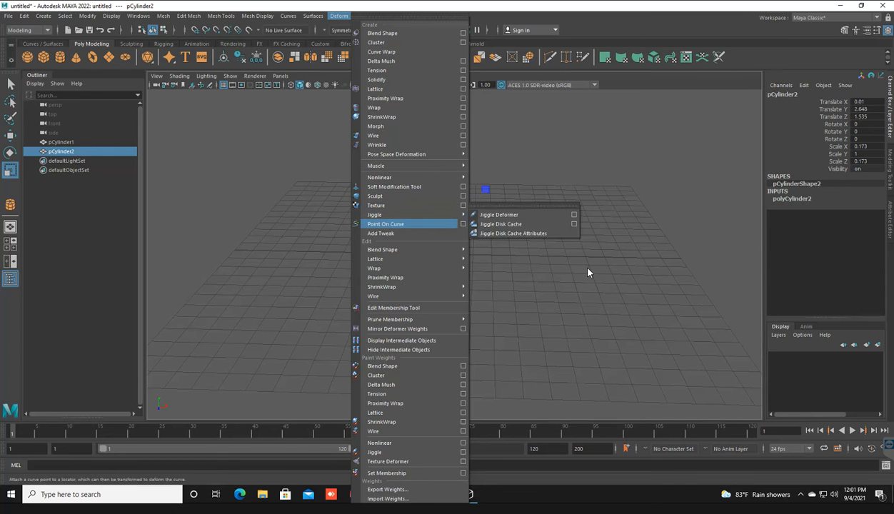
mouse_move(410, 177)
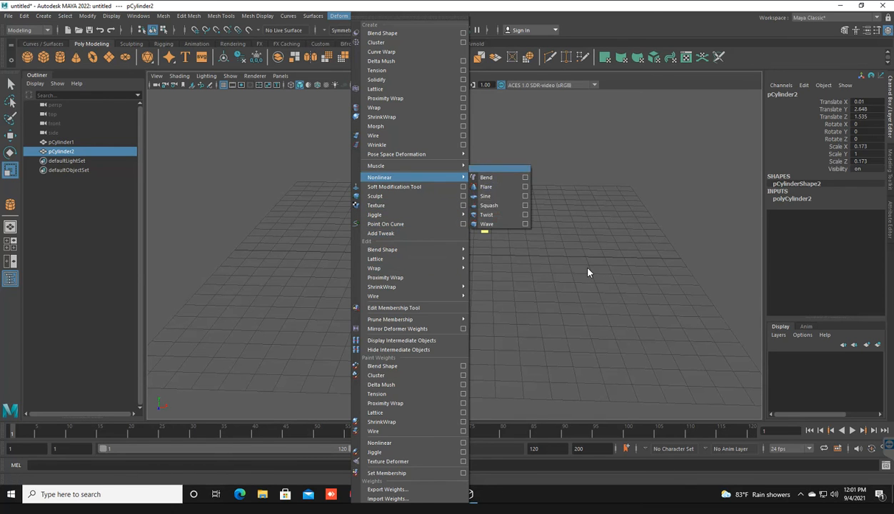
click(487, 177)
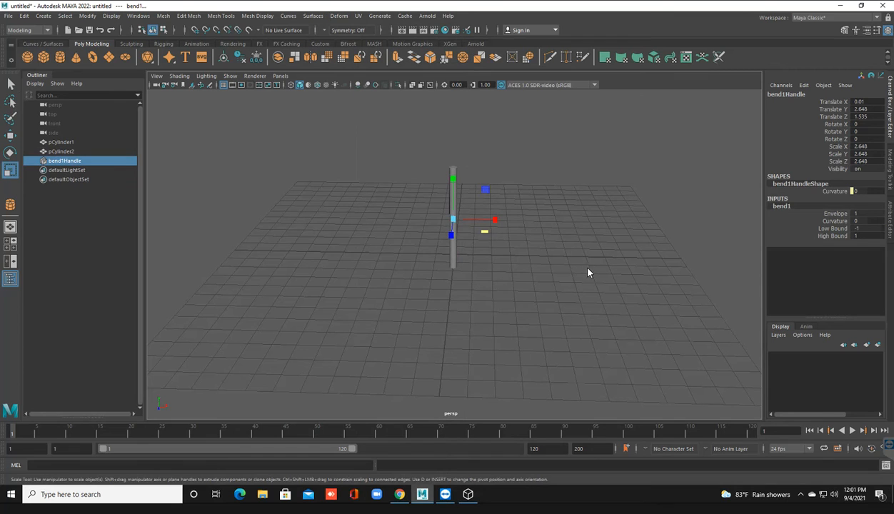
click(867, 220)
text(90)
key(Return)
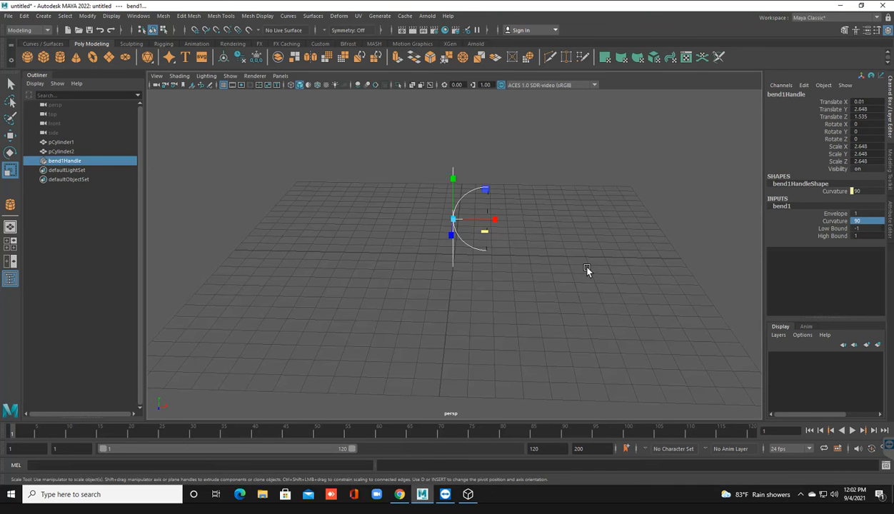
Undo the curvature change and the Bend deformer on the thin upright cylinder.
click(586, 270)
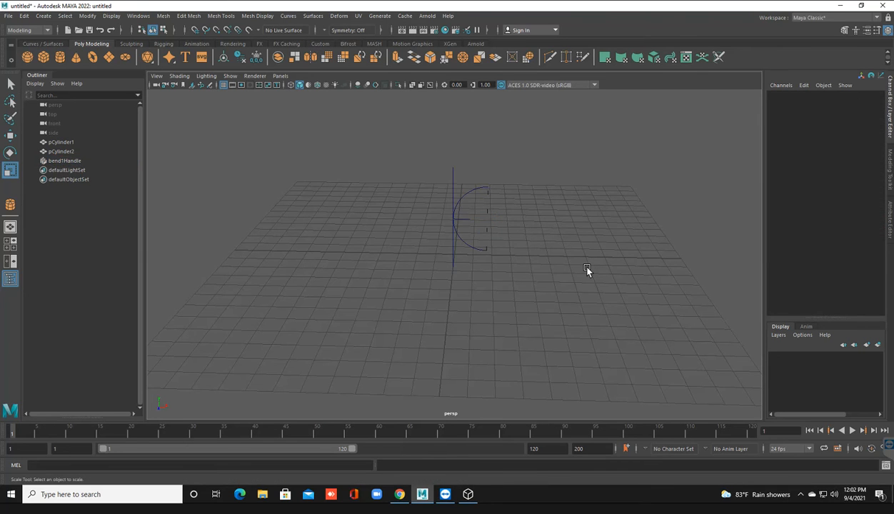
key(4)
key(5)
key(r)
key(ctrl+z)
key(ctrl+z)
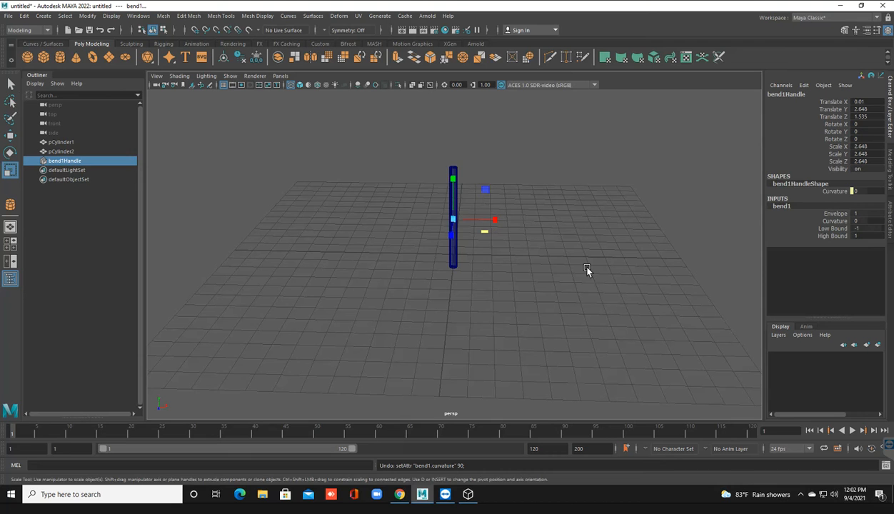
key(ctrl+z)
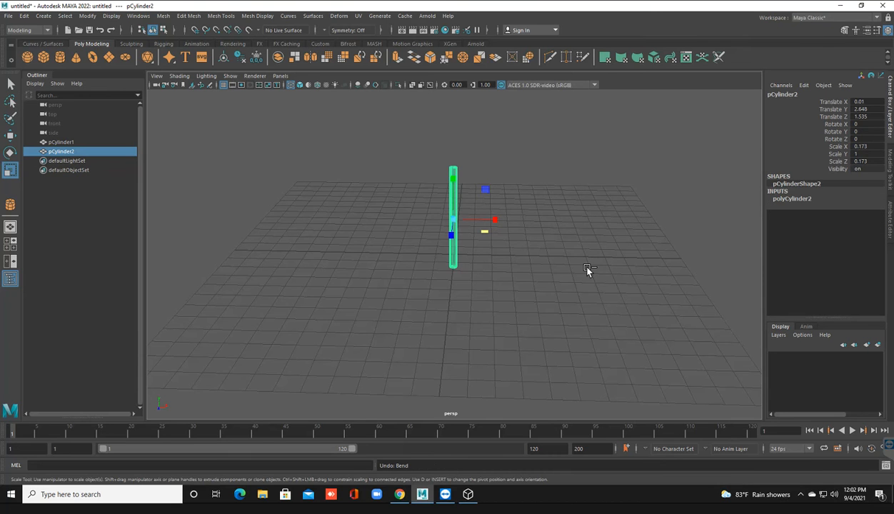
Undo the thinning of the upright cylinder back to its full width and turn on shaded display.
click(587, 269)
key(ctrl+z)
key(ctrl+z)
key(ctrl+z)
key(ctrl+z)
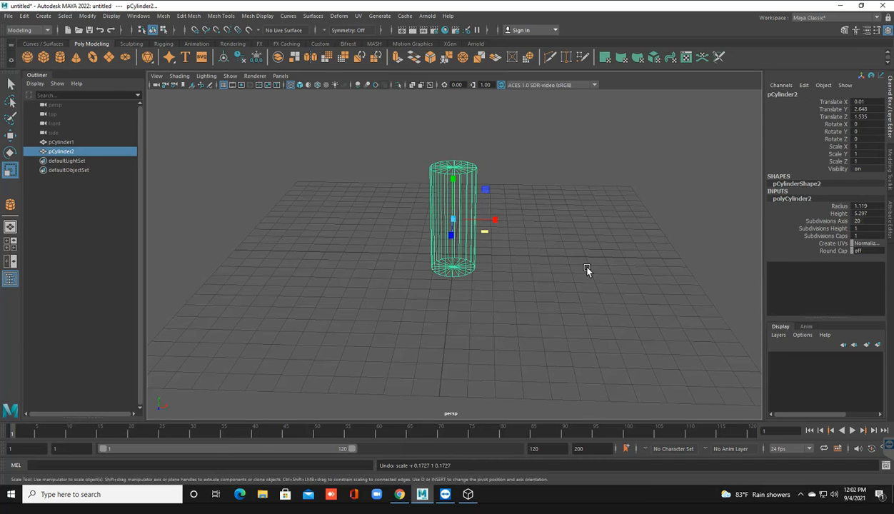
click(587, 268)
key(ctrl+z)
key(5)
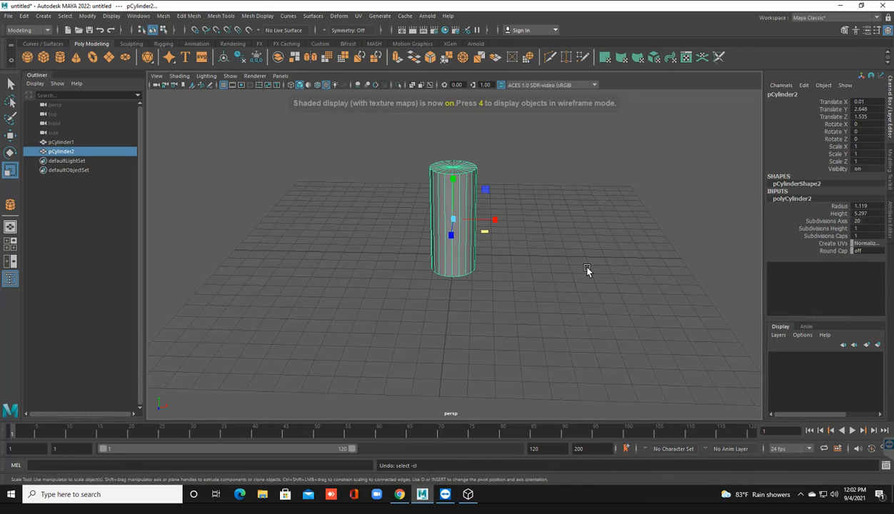
click(587, 268)
key(ctrl+z)
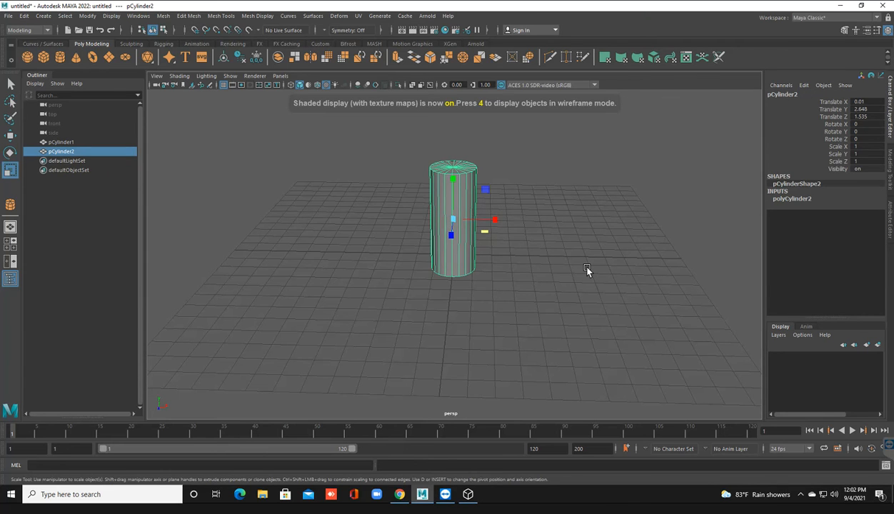
Thin the upright cylinder to about 0.154 scale in X and Z.
drag(484, 231, 455, 220)
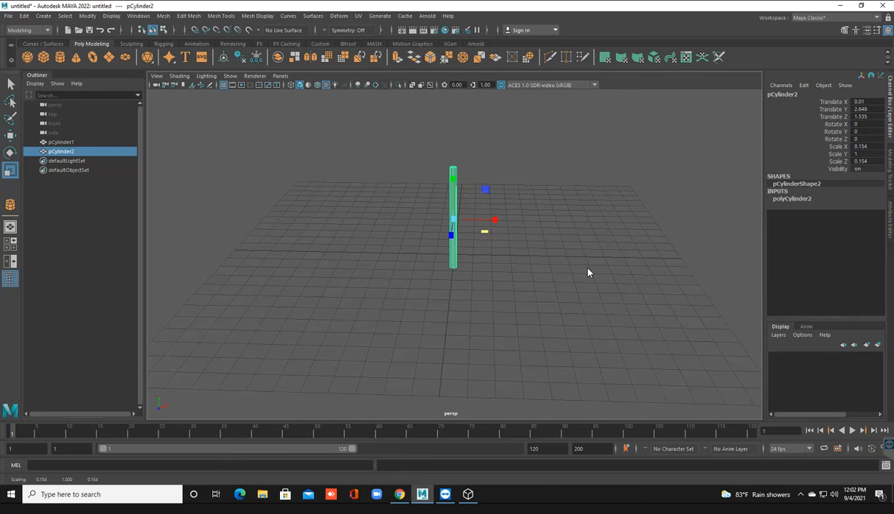
click(587, 271)
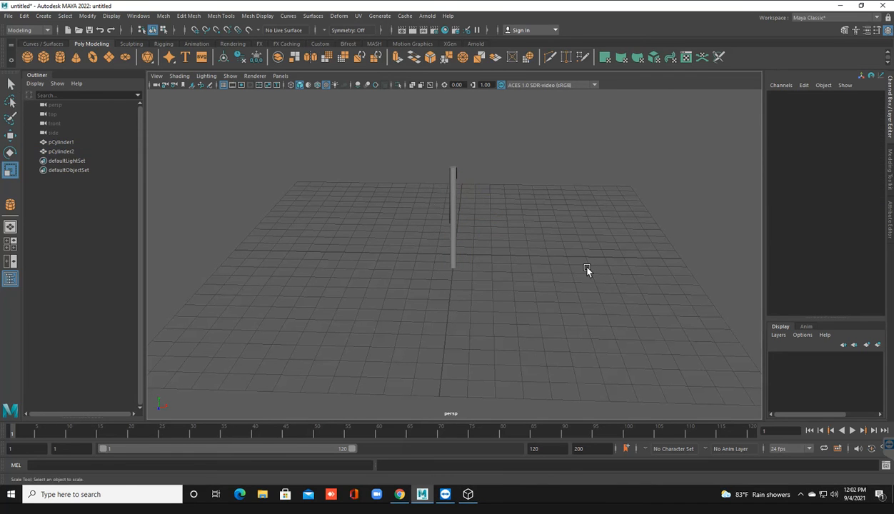
key(ctrl+z)
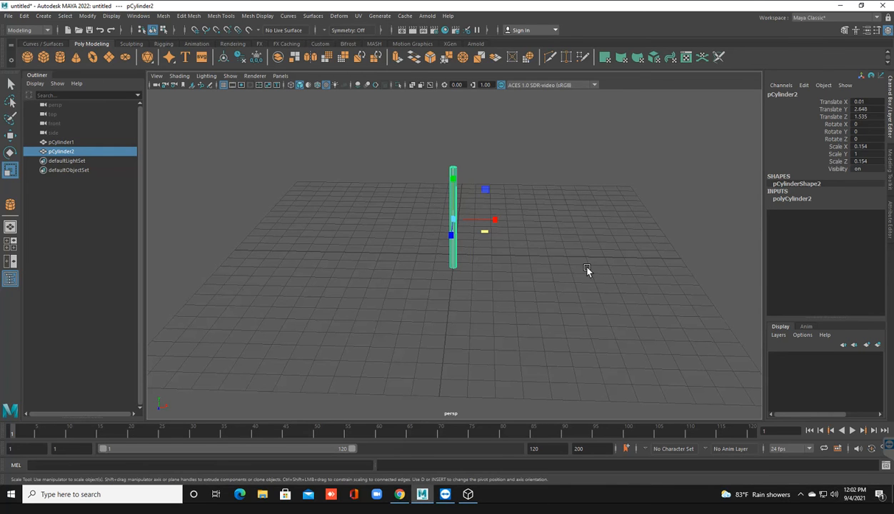
Rotate the thin cylinder about its X axis and set the rotation to exactly 90.
key(e)
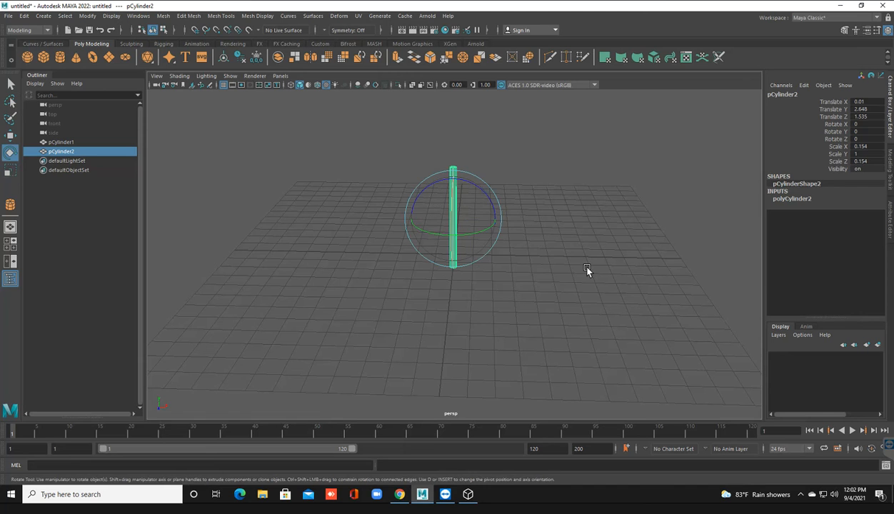
middle_drag(587, 268, 588, 268)
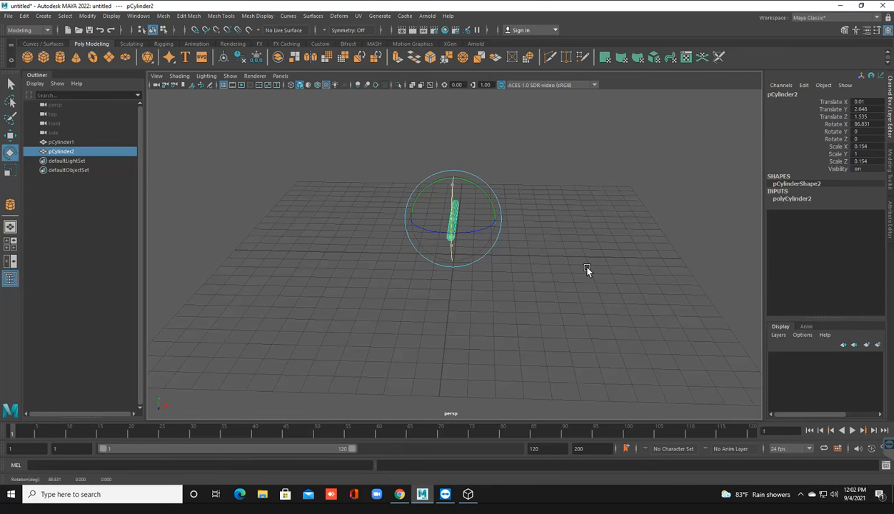
click(861, 124)
key(BackSpace)
text(90)
key(Return)
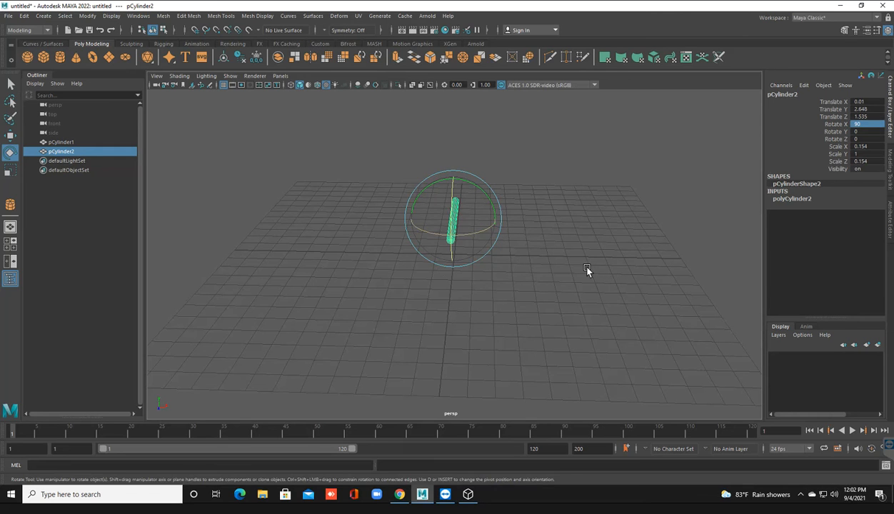
Try a nonlinear Bend deformer with a curvature of 90 on the rotated cylinder.
click(339, 16)
mouse_move(407, 177)
click(486, 177)
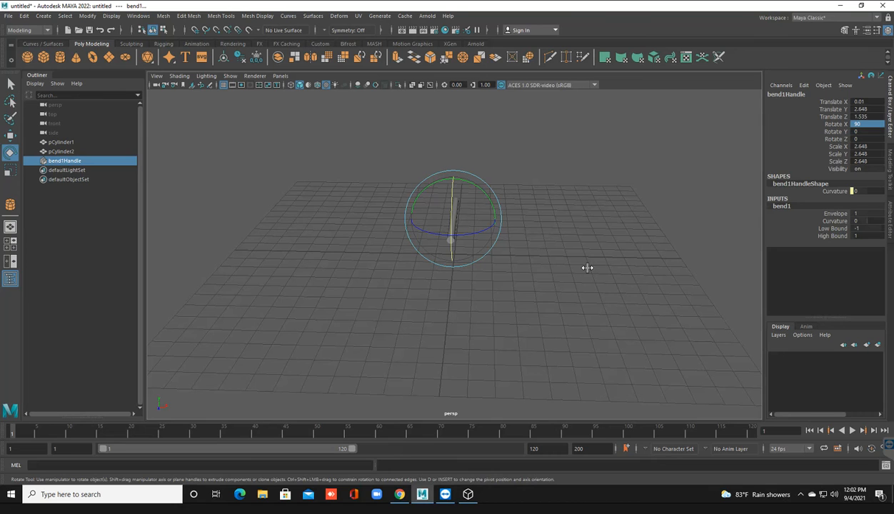
click(866, 221)
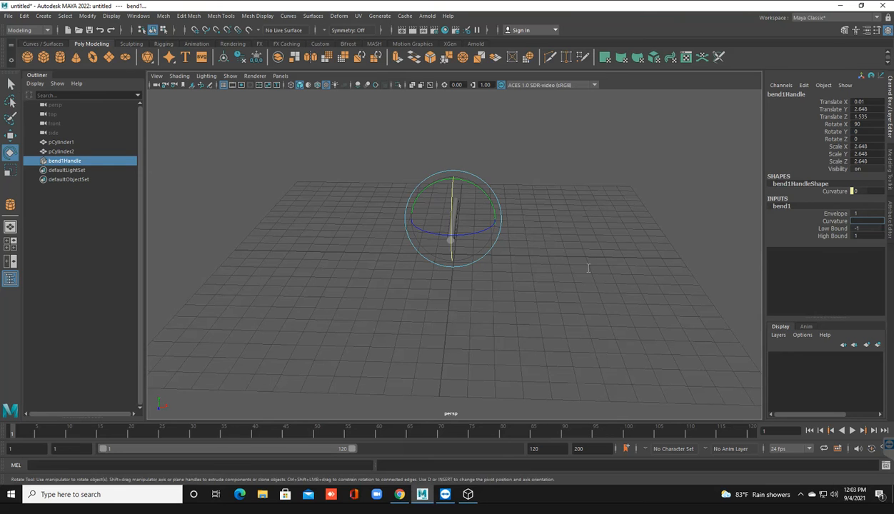
text(90)
key(Return)
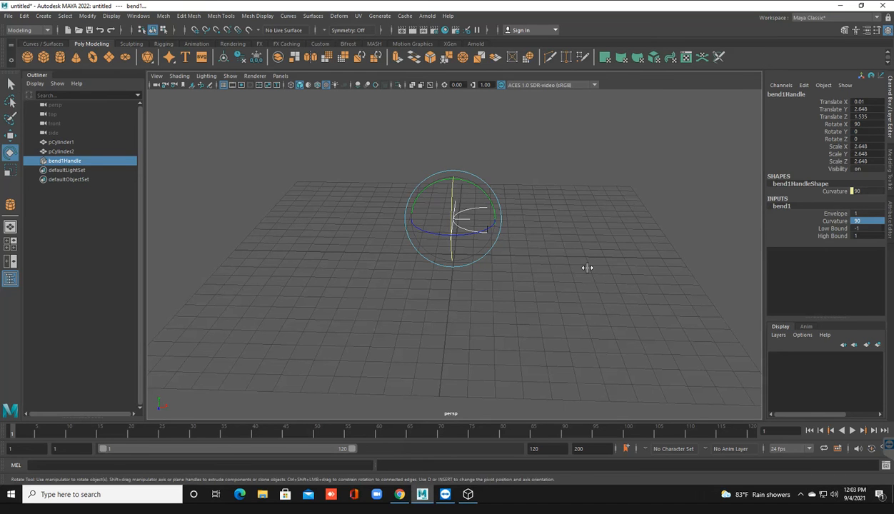
Undo the bend's curvature and try a value of -90 instead.
key(ctrl+z)
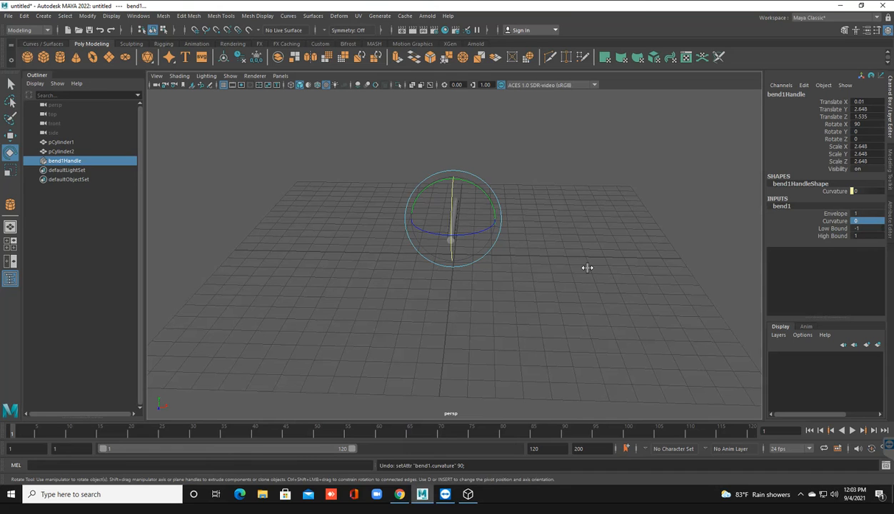
key(minus)
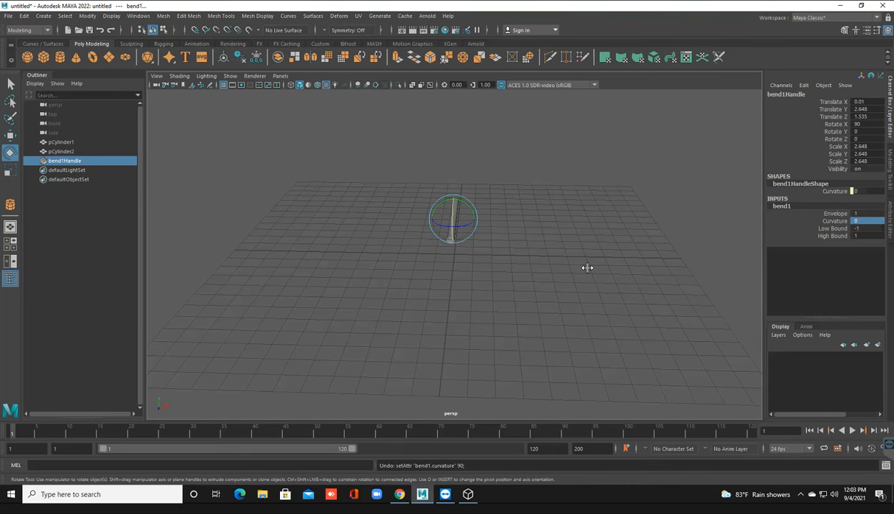
click(867, 220)
text(-90)
key(Return)
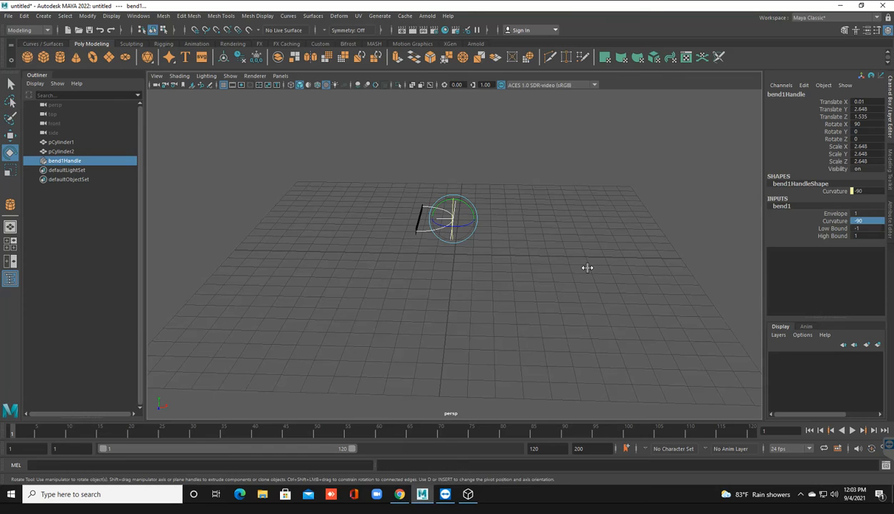
Undo the curvature change, the Bend deformer and the X rotation of the thin cylinder.
key(ctrl+z)
key(ctrl+z)
key(ctrl+z)
key(ctrl+z)
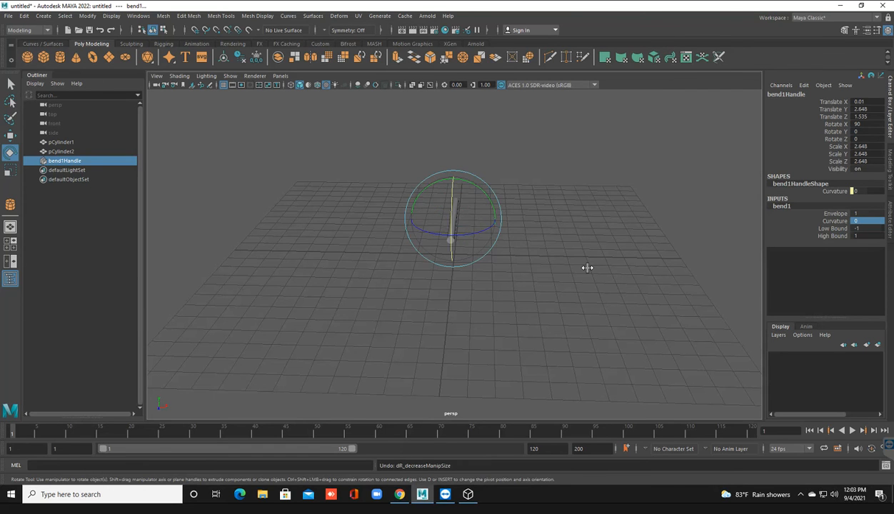
key(ctrl+z)
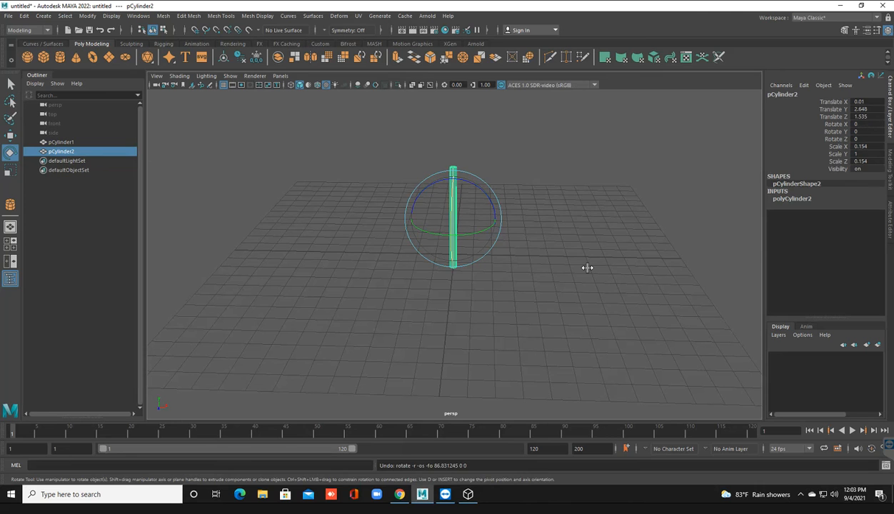
key(ctrl+z)
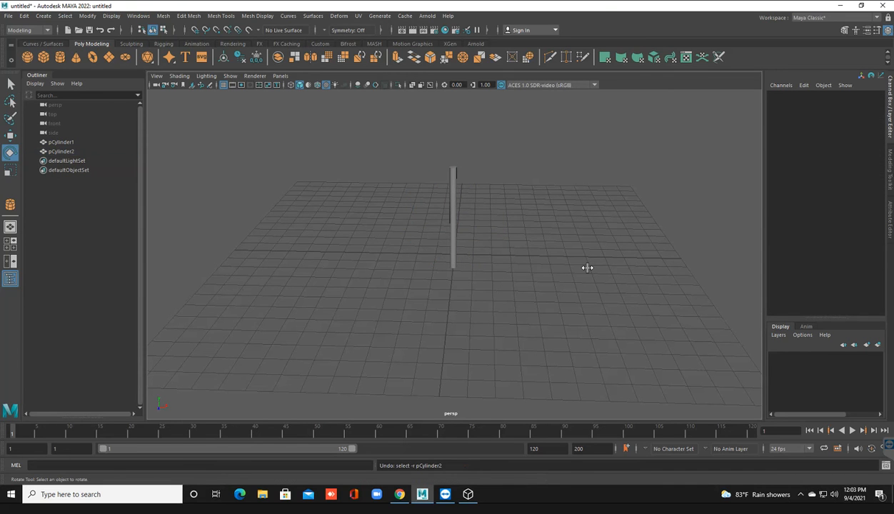
Try a nonlinear Bend deformer with a curvature of 90 on the unrotated upright cylinder and inspect it at an angle.
key(shift+z)
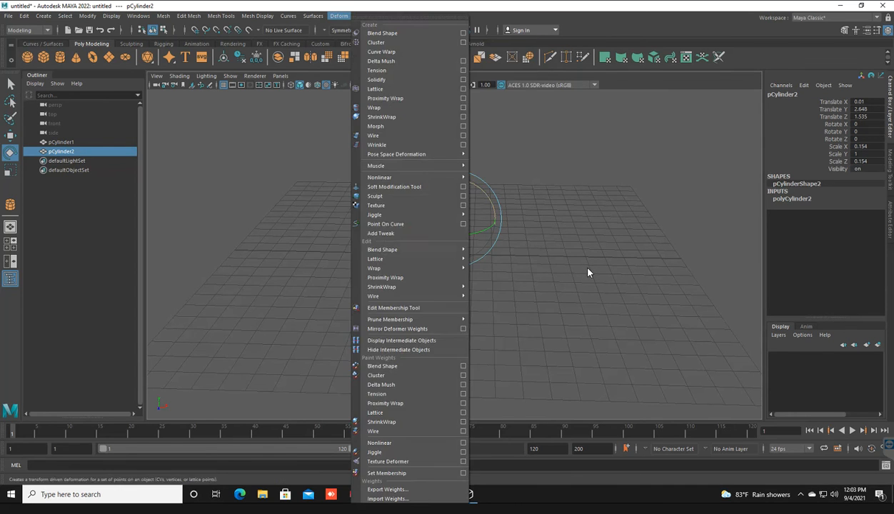
key(Right)
key(Return)
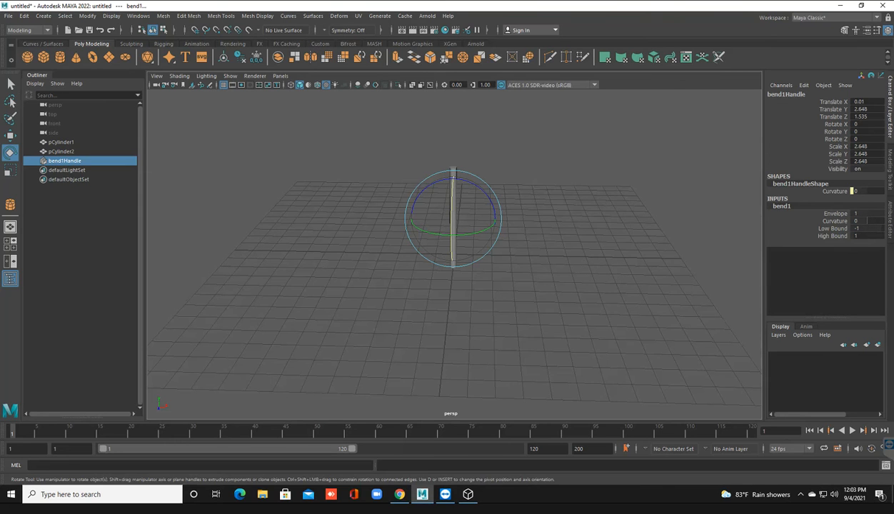
click(867, 221)
key(BackSpace)
text(90)
key(Return)
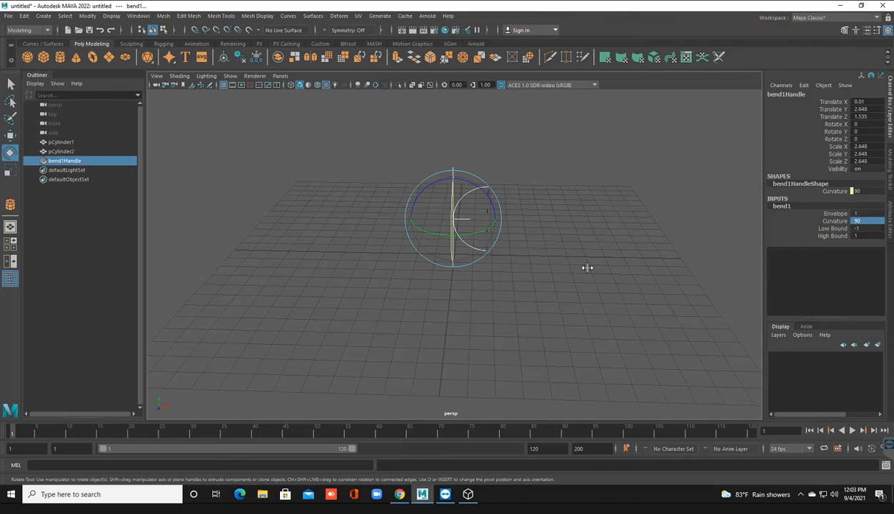
key(6)
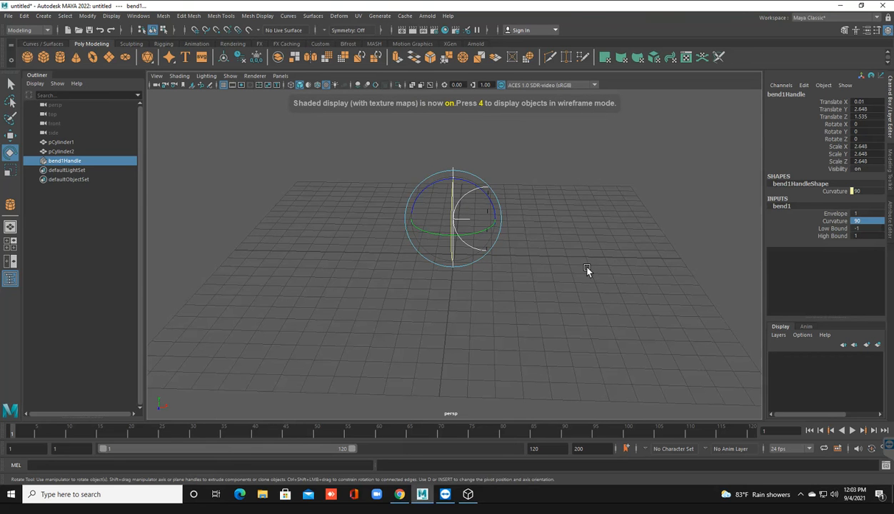
alt+drag(587, 269, 587, 269)
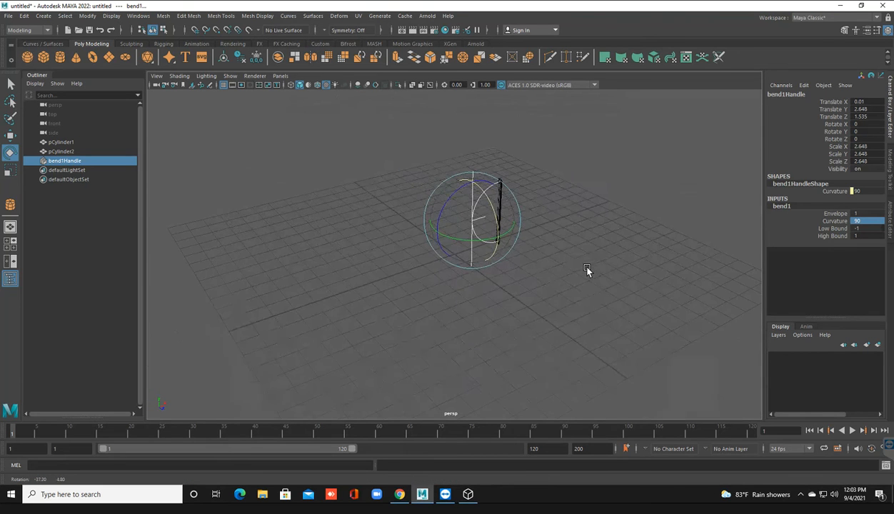
Undo the bend, the thinning and the creation of the upright cylinder, keeping only the tabletop.
key(ctrl+z)
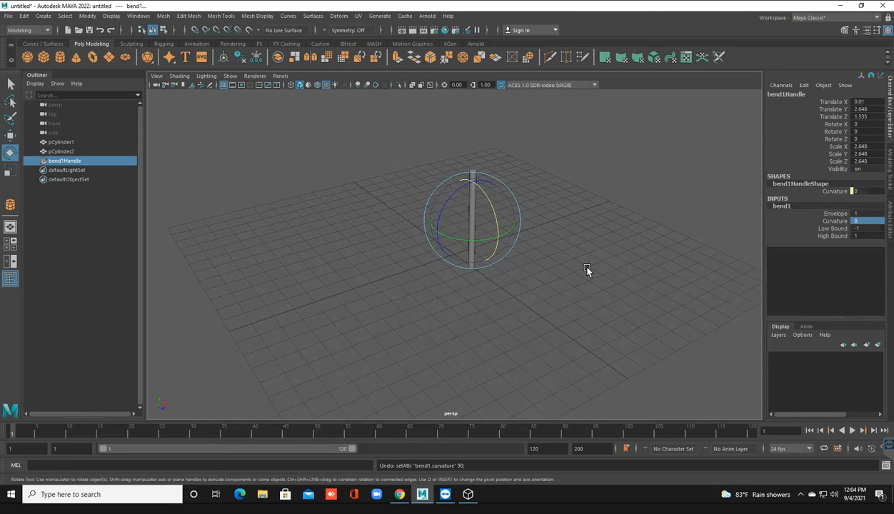
alt+drag(588, 269, 587, 269)
key(ctrl+z)
key(ctrl+z)
key(ctrl+z)
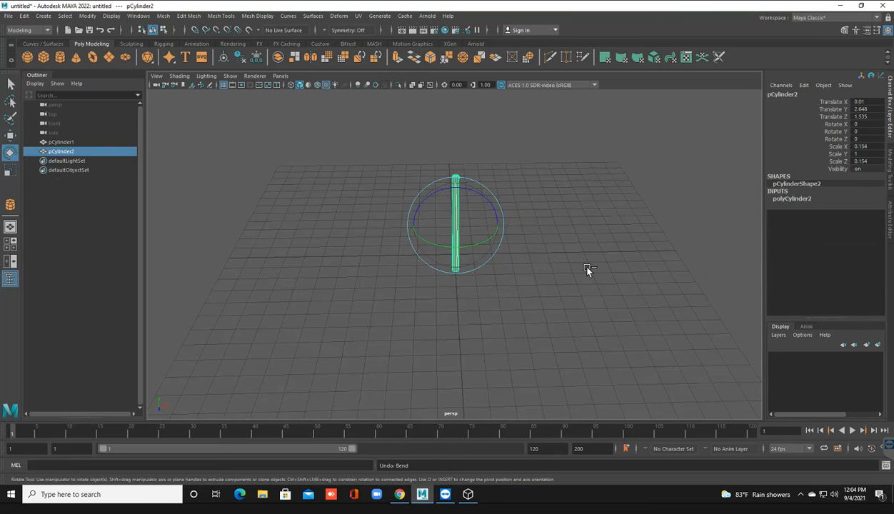
key(ctrl+z)
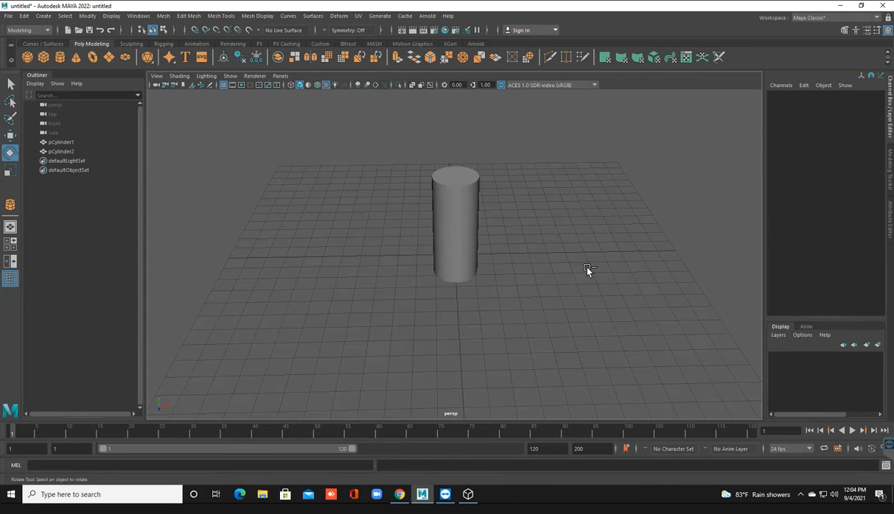
key(ctrl+z)
key(ctrl+z)
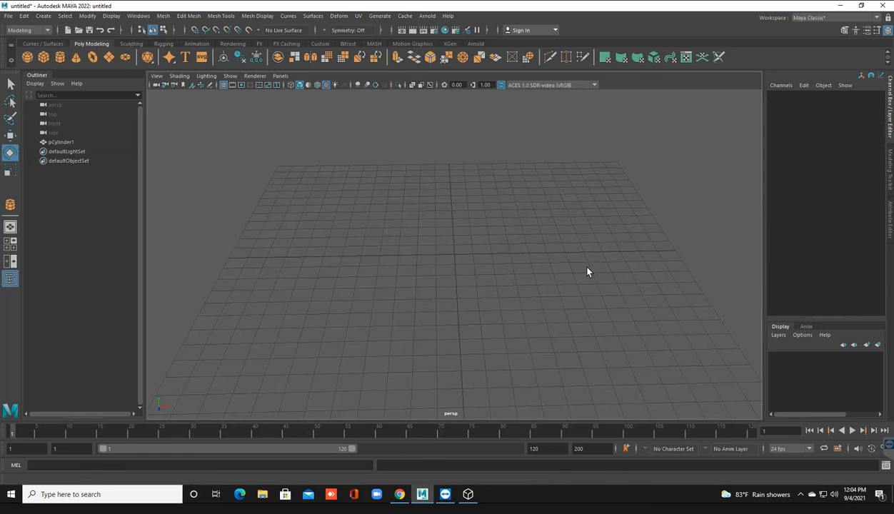
Create an upright polygon cylinder about 4.7 high behind the grid's centre and thin it to about 0.19 scale in X and Z.
key(g)
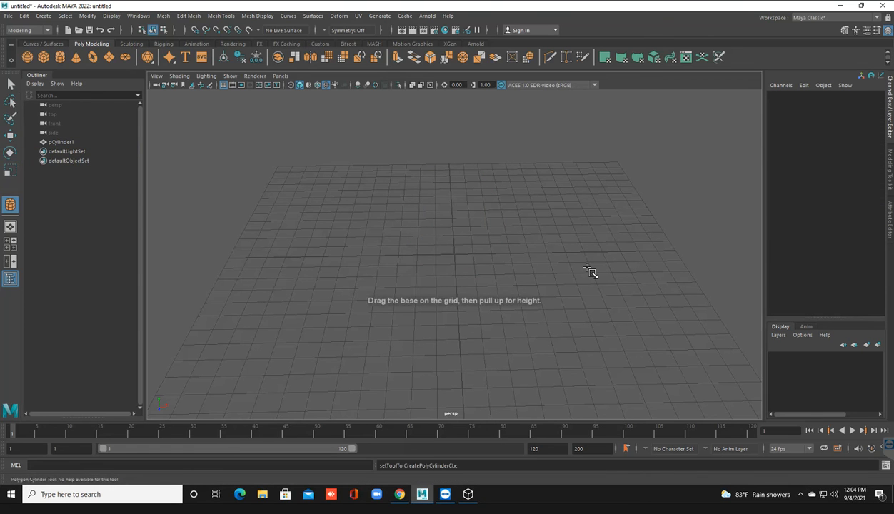
click(590, 272)
drag(589, 272, 590, 261)
key(r)
drag(485, 197, 458, 186)
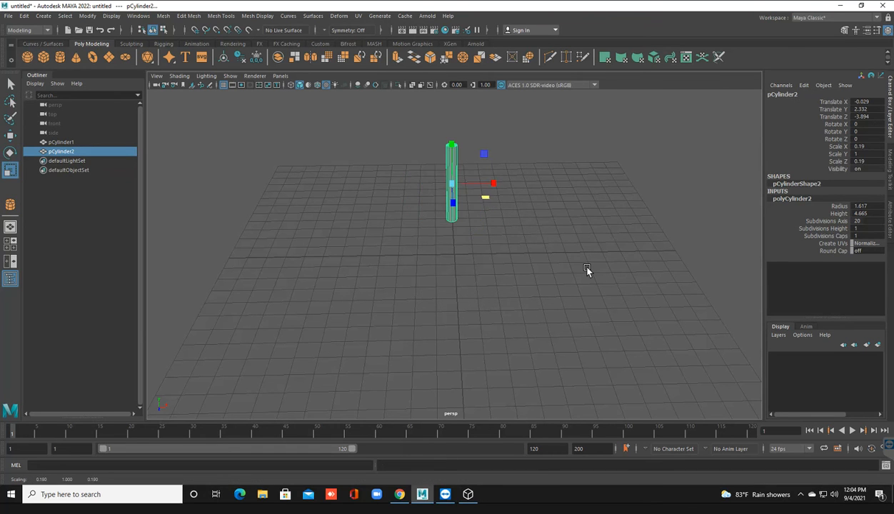
Set the new thin cylinder's cap subdivisions to 0.
alt+drag(587, 267, 588, 270)
key(Tab)
key(Tab)
text(0)
key(Return)
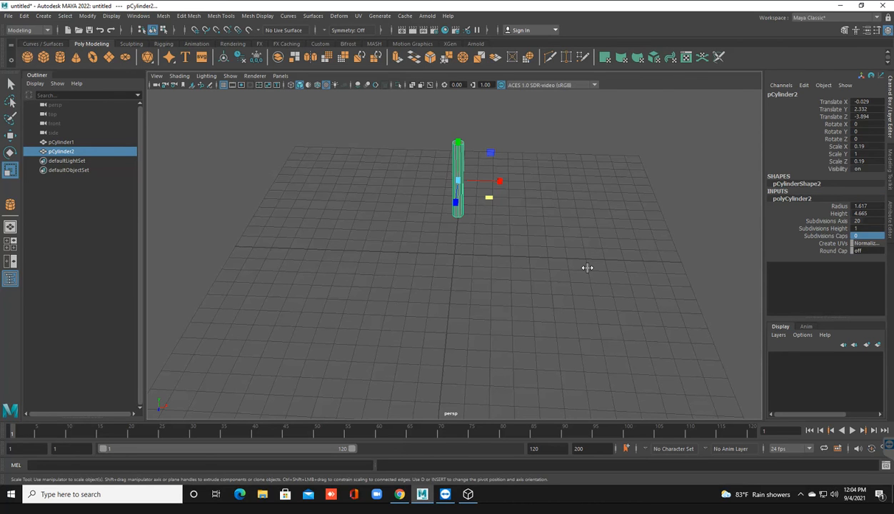
Set the thin cylinder's axis and height subdivisions to 50 each, keeping the cylinder selected.
key(Up)
key(Up)
key(Return)
key(BackSpace)
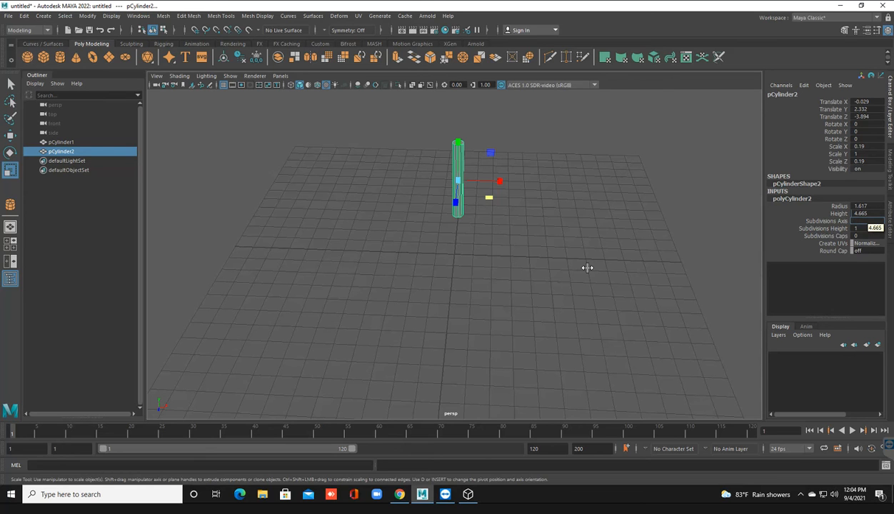
text(50)
key(Return)
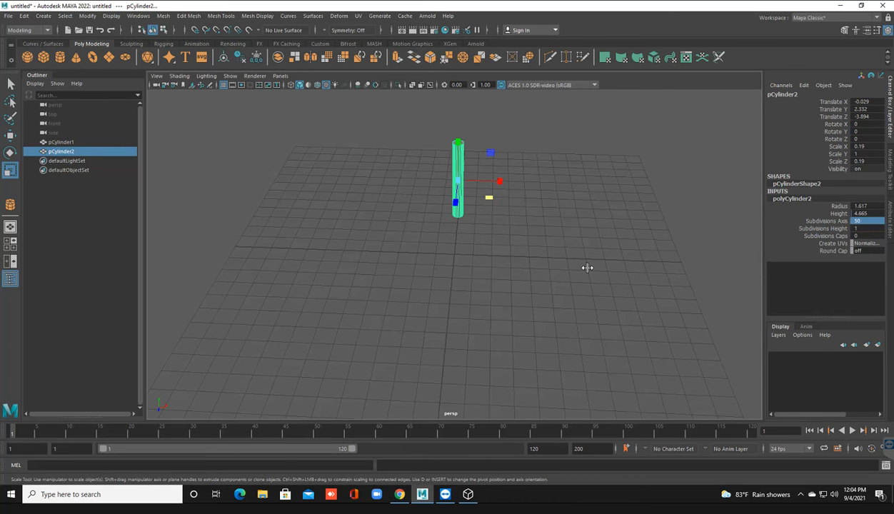
key(Down)
key(Return)
text(50)
key(Return)
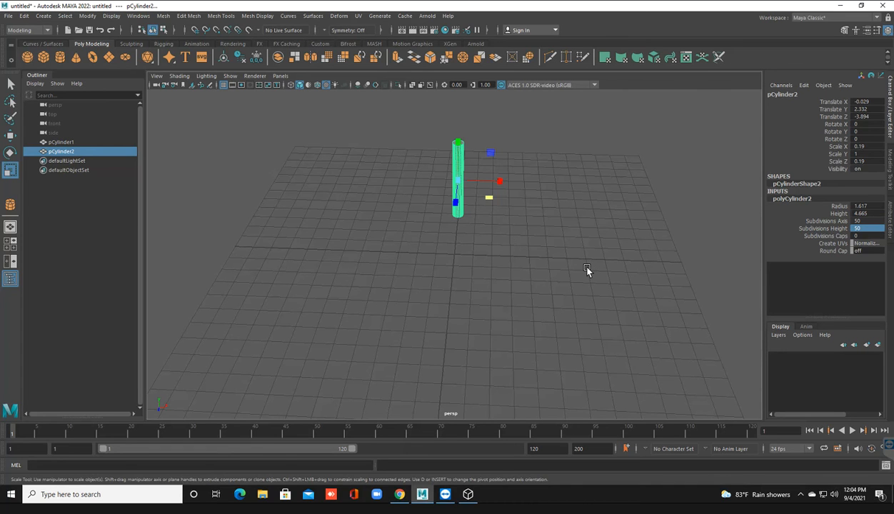
click(586, 270)
key(ctrl+z)
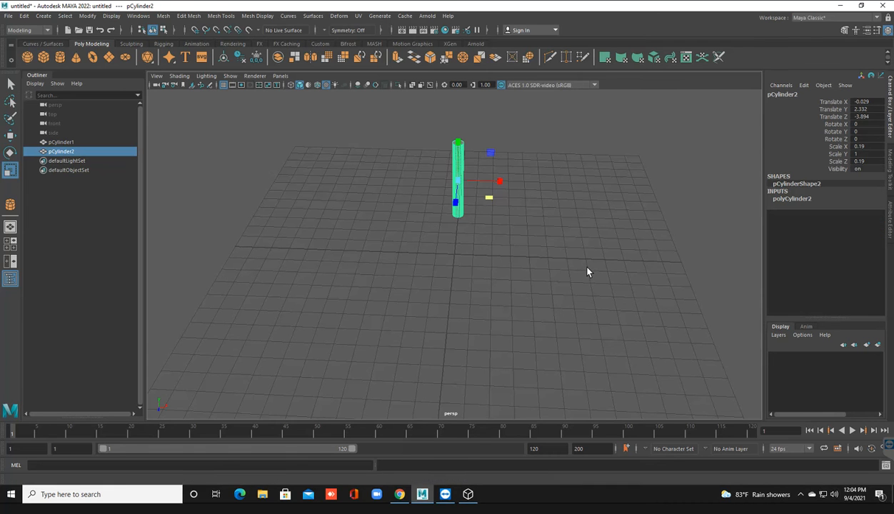
Apply a nonlinear Bend deformer to the upright thin cylinder and set its curvature to 90.
click(338, 16)
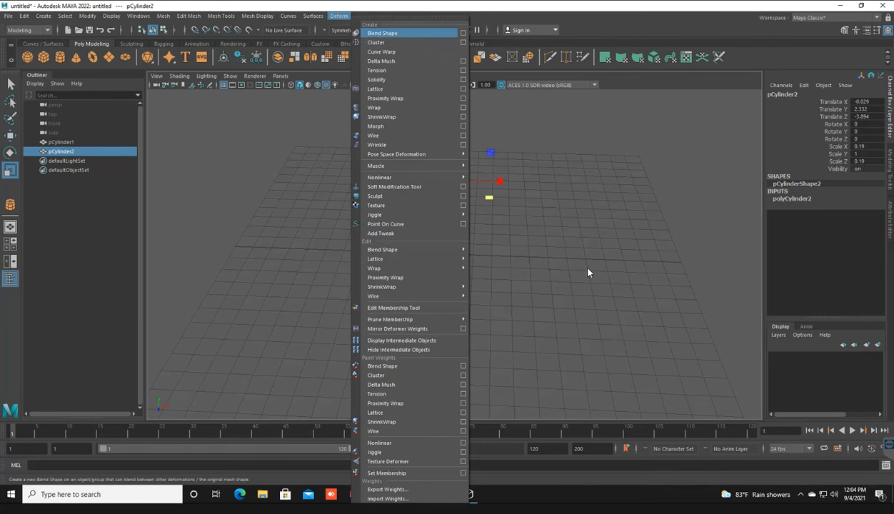
mouse_move(378, 165)
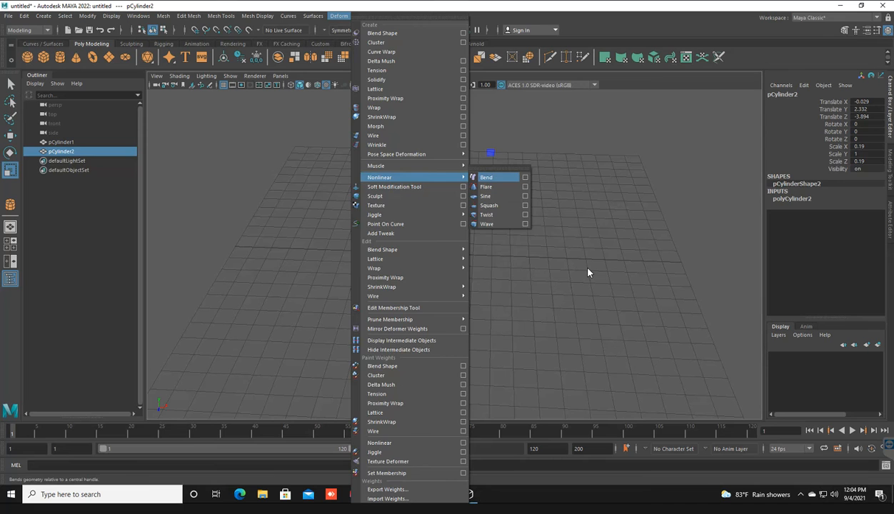
click(486, 177)
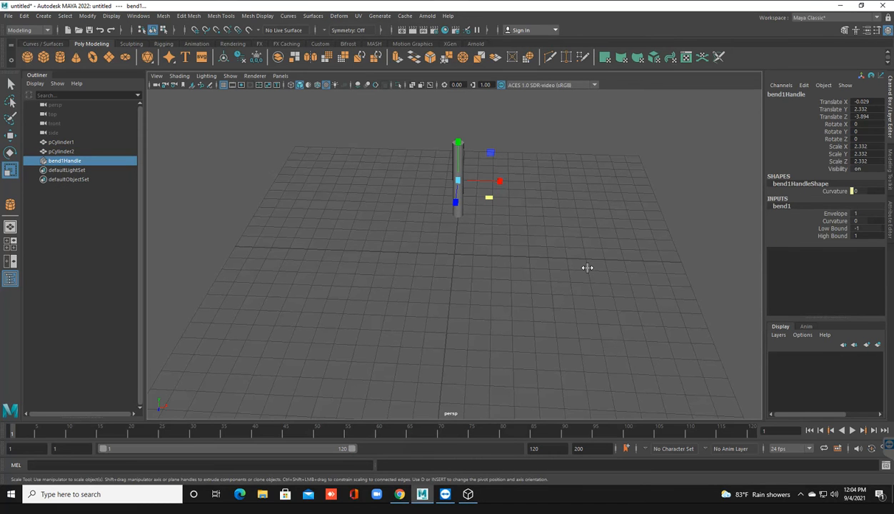
click(867, 221)
key(BackSpace)
text(90)
key(Return)
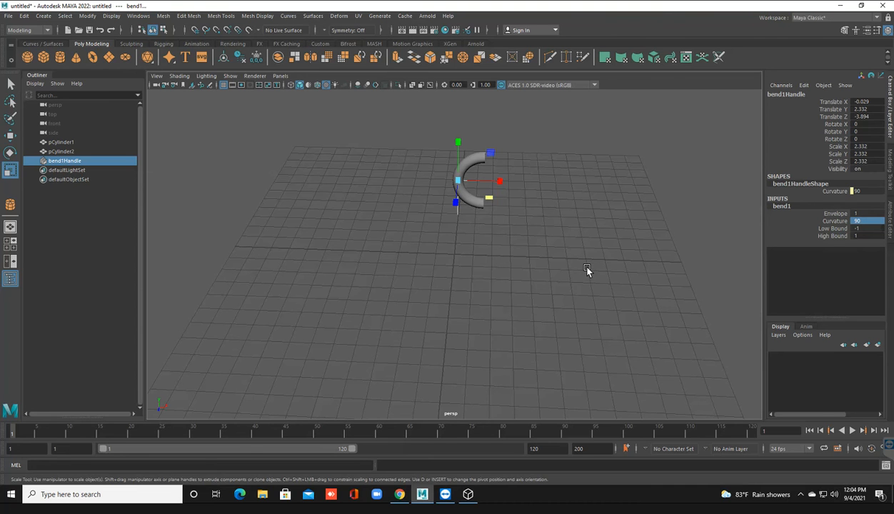
Switch to 3D Viewer to examine the curved legs of the reference table, and return to Maya.
alt+drag(588, 269, 587, 270)
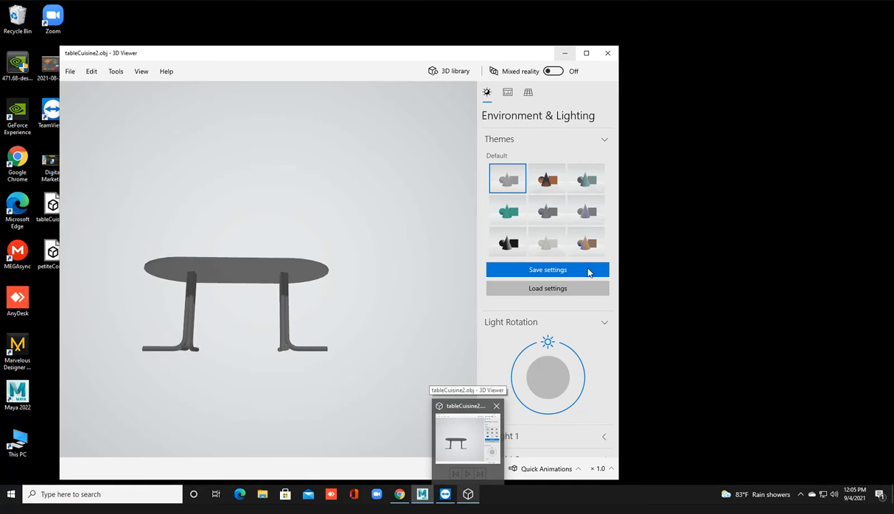
key(alt+Tab)
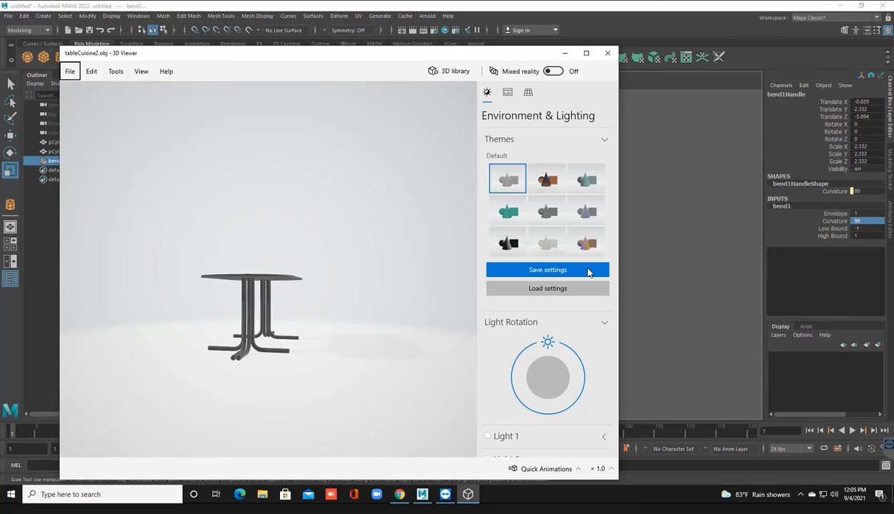
key(alt)
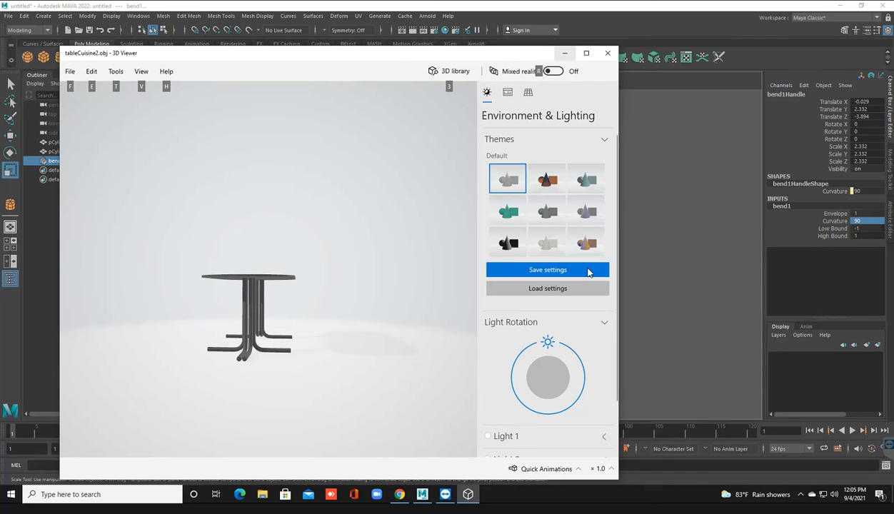
key(alt+Tab)
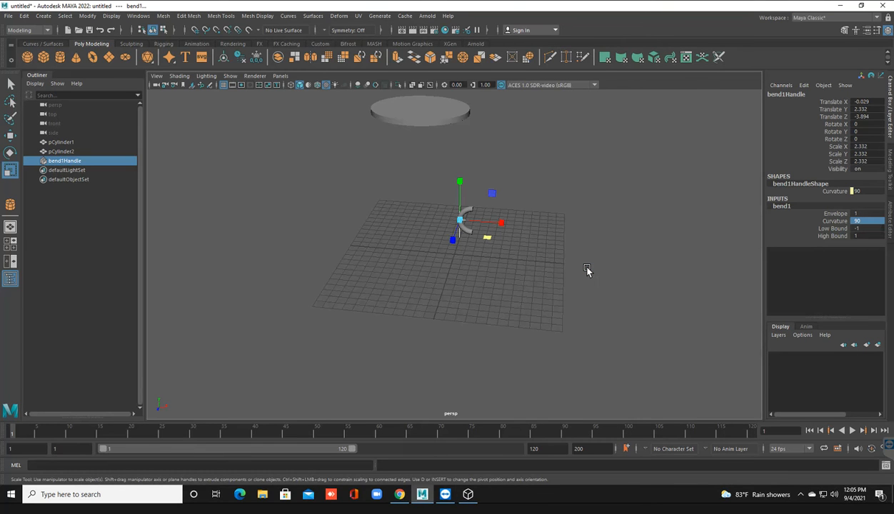
Rotate the bend handle to about -181 degrees in Y so the tube curves the opposite way, and deselect it.
alt+drag(587, 269, 587, 268)
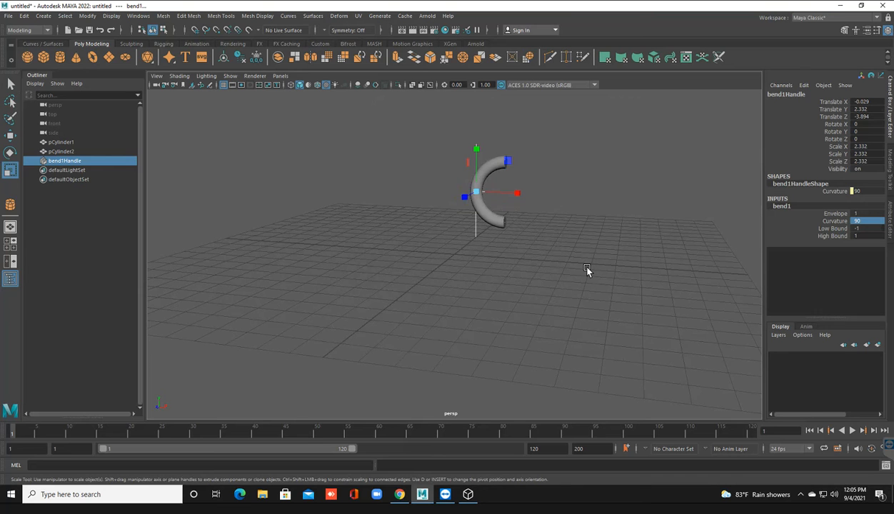
scroll(587, 269, up, 2)
alt+middle_drag(587, 268, 587, 268)
key(e)
middle_drag(587, 268, 588, 269)
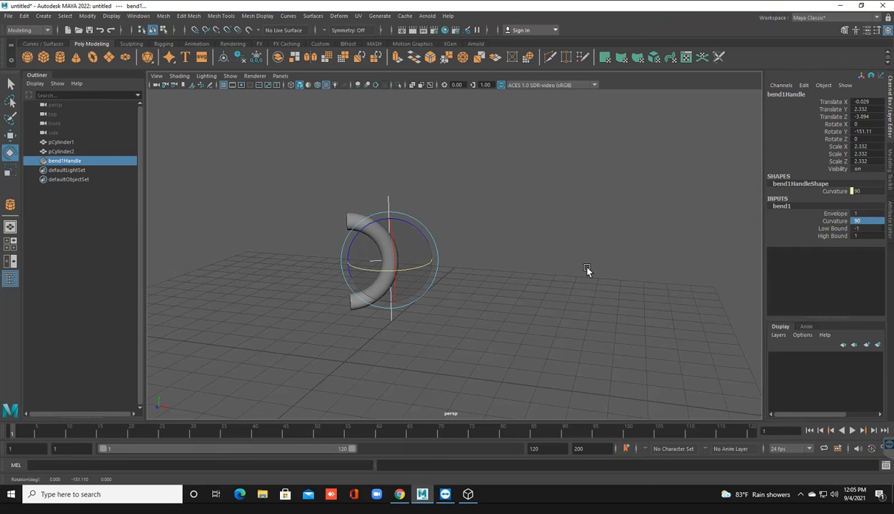
middle_drag(587, 269, 587, 269)
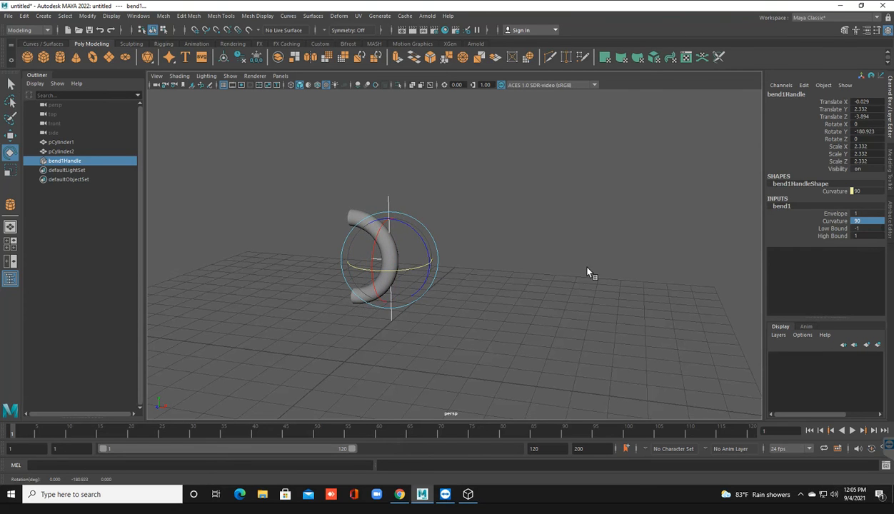
click(587, 270)
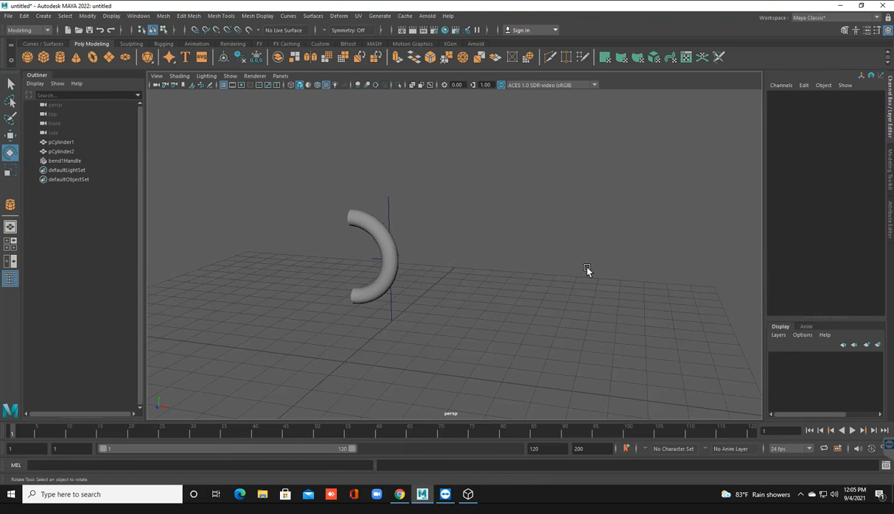
Delete the bent tube's construction history to bake in the bend, keeping the tube selected.
scroll(587, 269, down, 3)
alt+drag(587, 269, 587, 270)
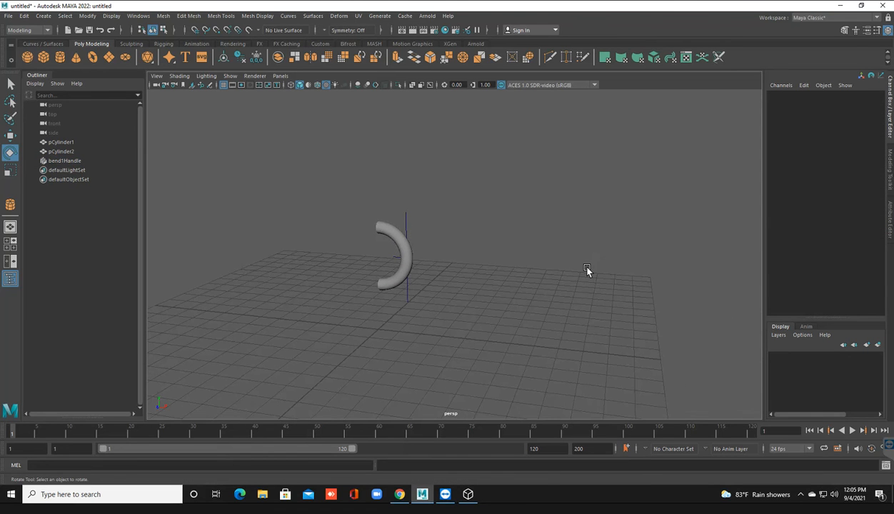
click(404, 254)
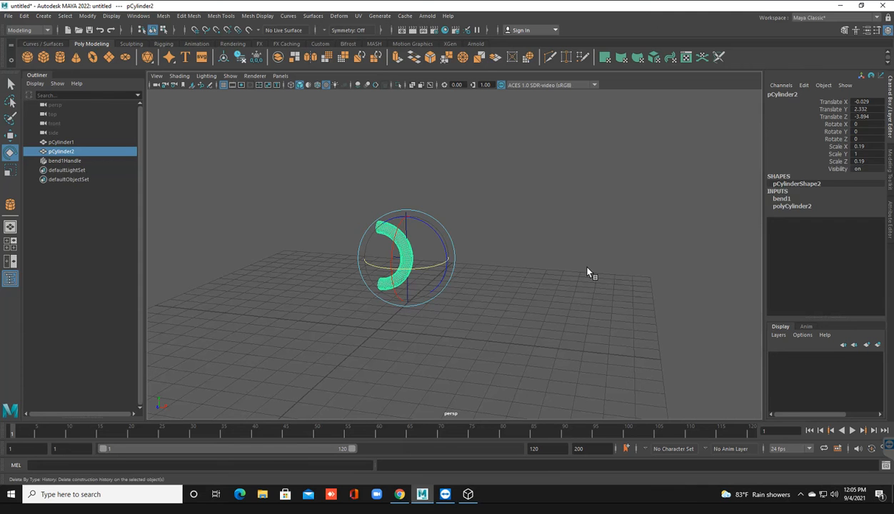
click(239, 57)
click(587, 269)
click(405, 253)
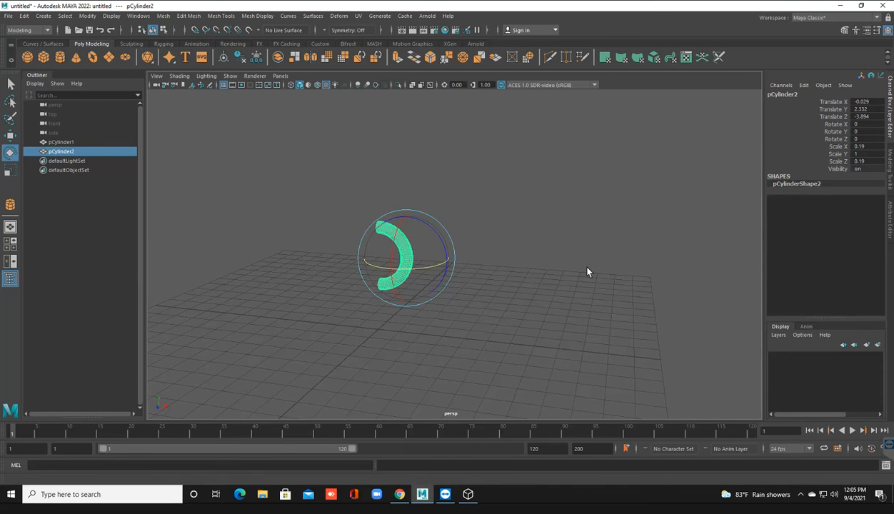
Try to select the faces of the bent tube's upper half.
key(w)
right_click(401, 239)
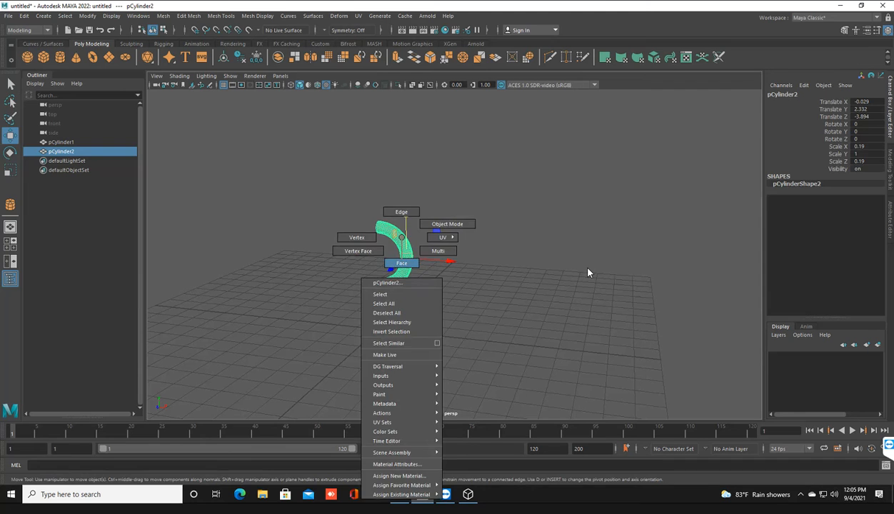
click(587, 270)
alt+drag(587, 271, 587, 270)
drag(337, 212, 413, 263)
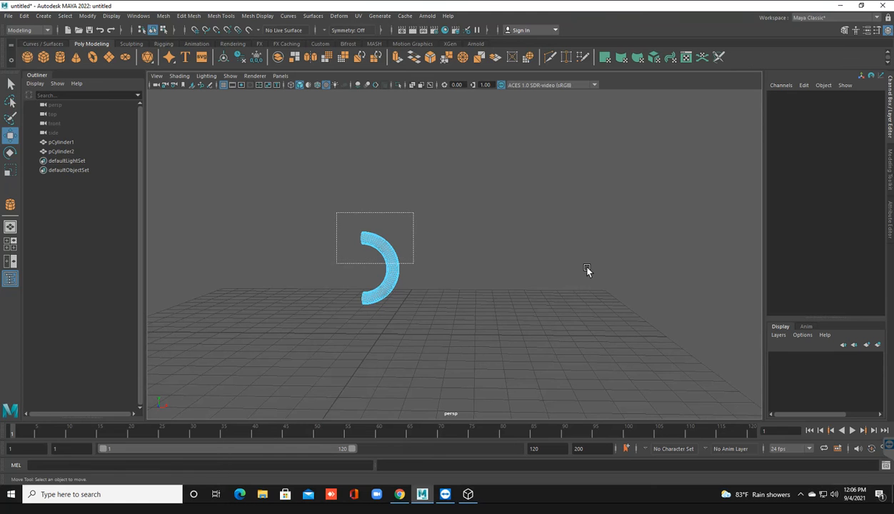
drag(413, 264, 415, 273)
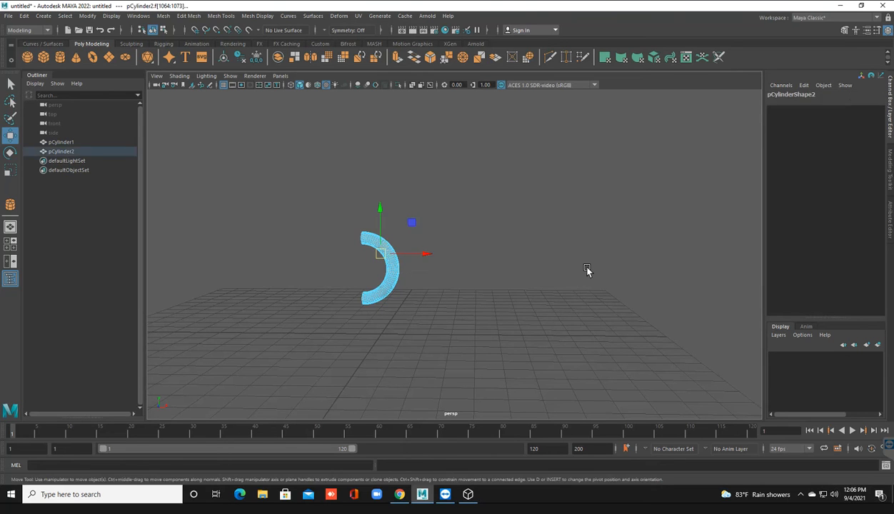
alt+drag(587, 269, 587, 269)
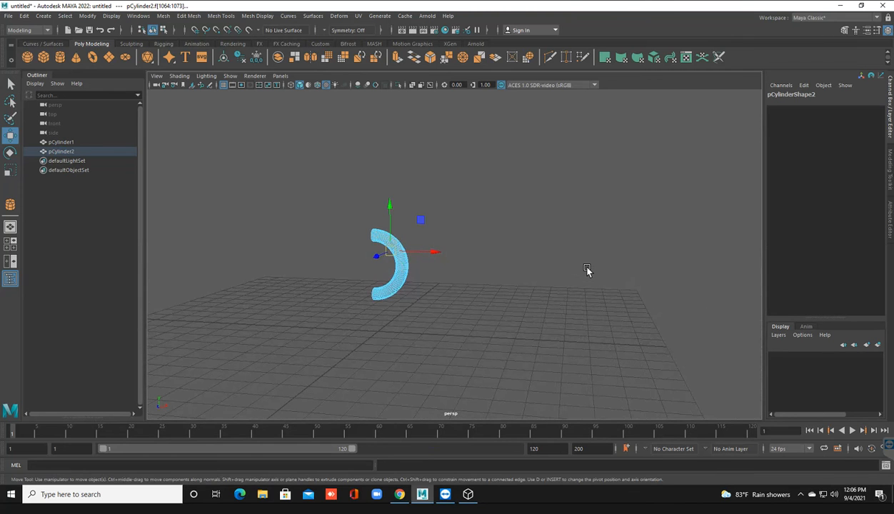
click(588, 270)
key(ctrl+z)
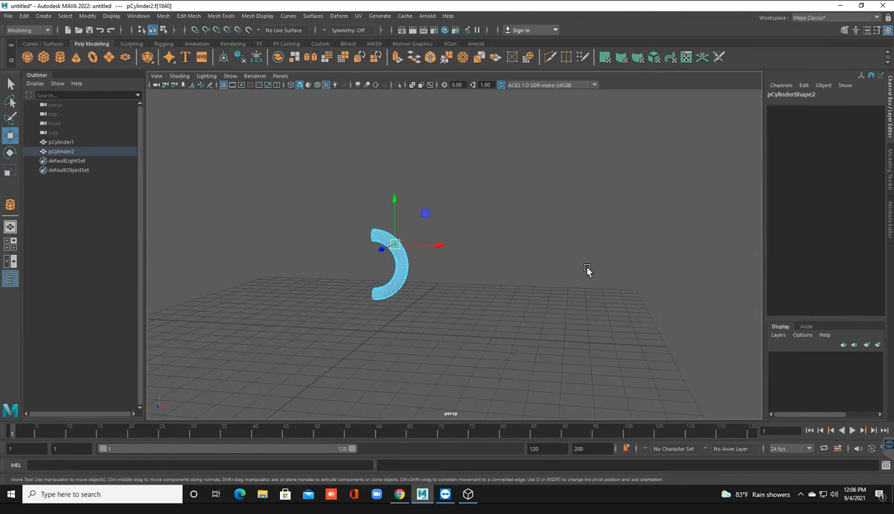
key(ctrl+z)
key(q)
right_drag(381, 238, 396, 262)
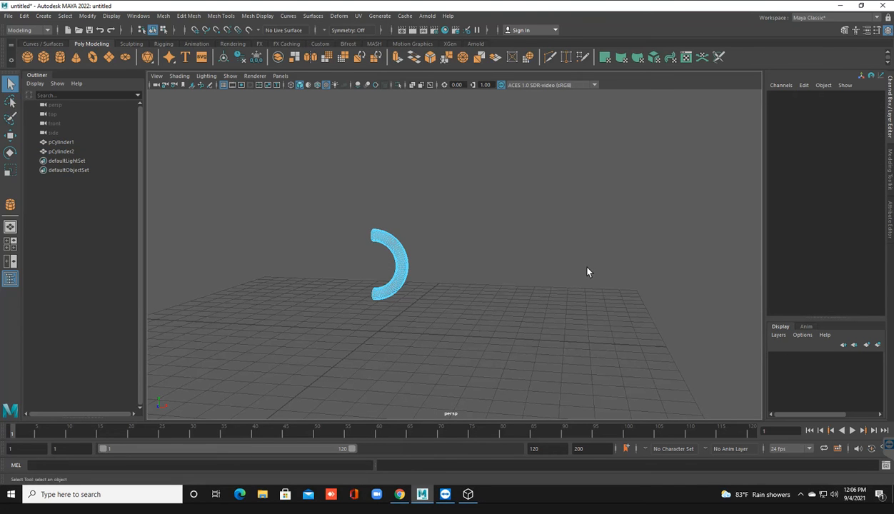
key(w)
drag(337, 196, 408, 260)
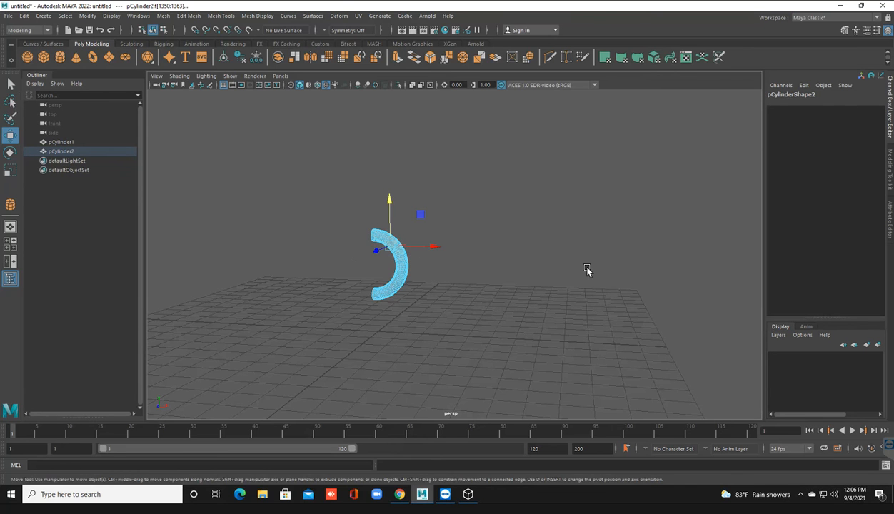
Return the tube to object selection and lower it to about 0.46 in Y.
right_drag(391, 244, 435, 223)
drag(402, 226, 401, 263)
mouse_move(587, 269)
alt+mouse_down()
mouse_move(635, 299)
mouse_move(721, 235)
mouse_move(704, 259)
mouse_move(587, 270)
alt+mouse_up()
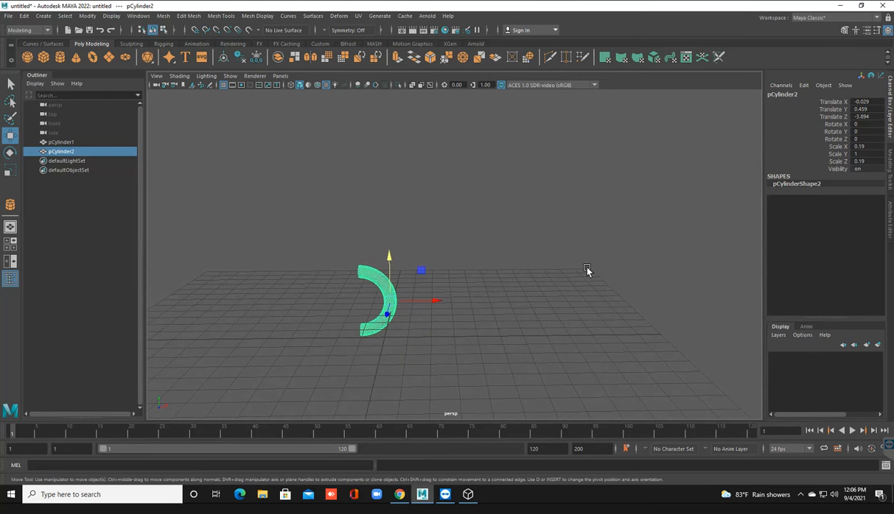
Try to delete the faces of the bent tube's upper half.
right_drag(382, 238, 383, 262)
mouse_move(327, 248)
mouse_down()
mouse_move(344, 285)
mouse_move(405, 299)
mouse_up()
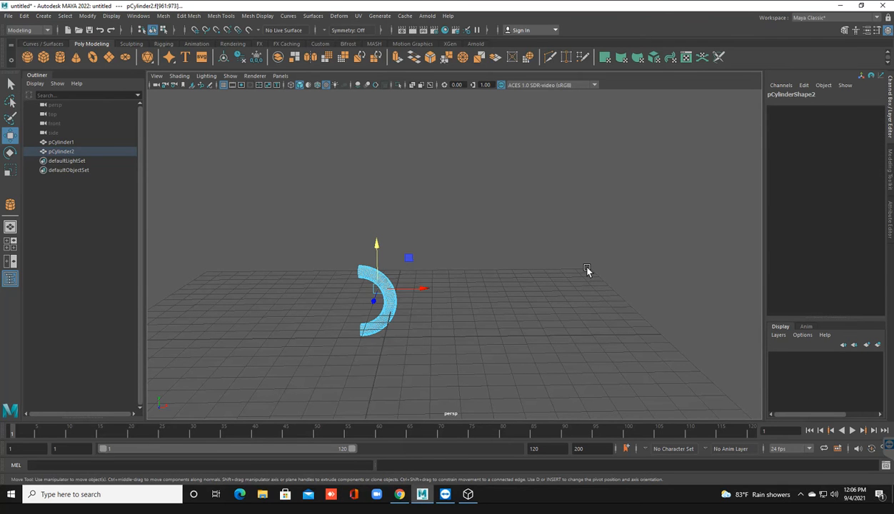
right_drag(395, 237, 437, 224)
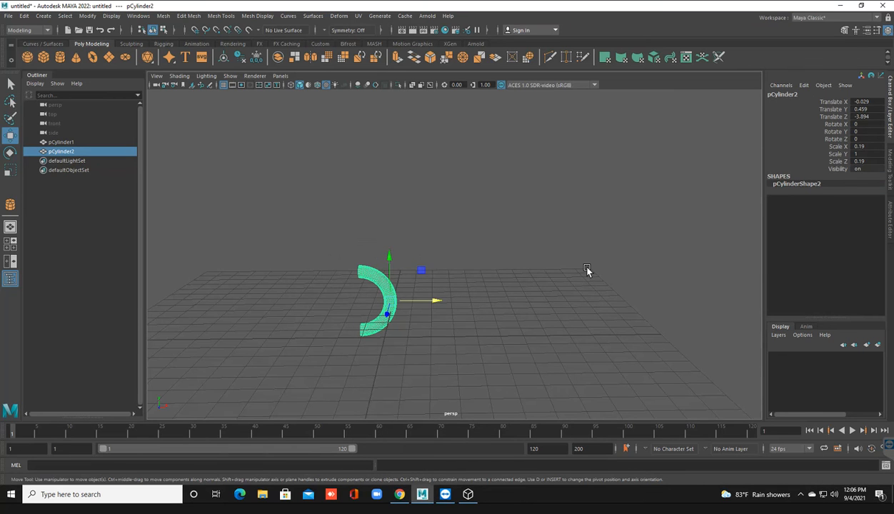
mouse_move(334, 249)
mouse_down()
mouse_move(365, 290)
mouse_move(398, 296)
mouse_up()
drag(397, 295, 396, 289)
right_drag(382, 237, 382, 263)
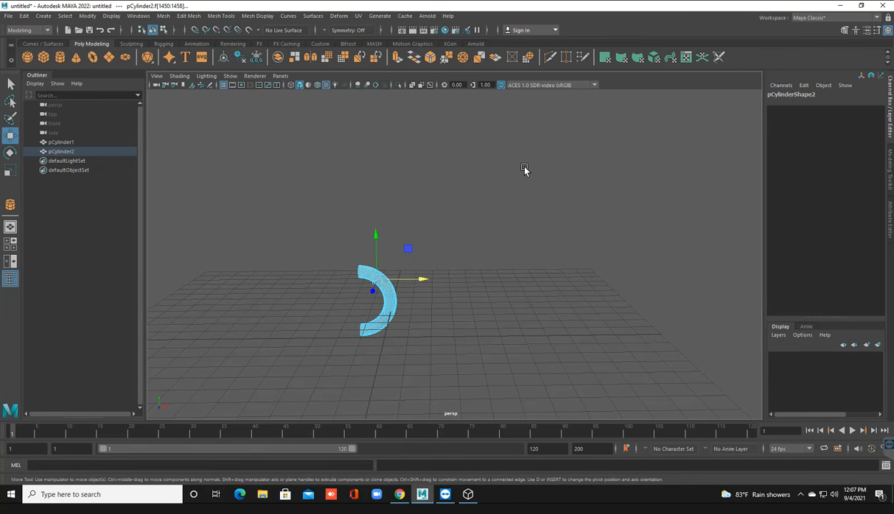
key(Delete)
alt+drag(525, 169, 511, 227)
right_drag(395, 237, 404, 221)
right_drag(513, 229, 511, 227)
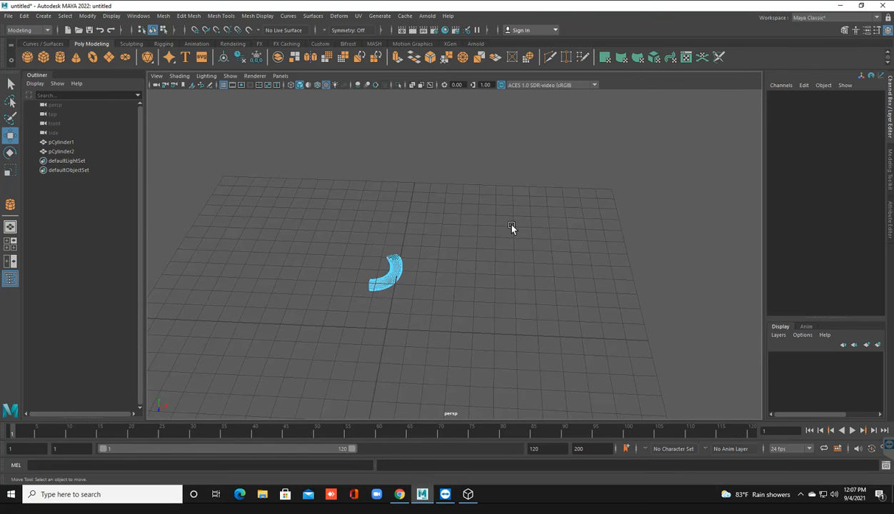
scroll(512, 227, up, 5)
alt+drag(511, 227, 512, 227)
Undo the deletion of the upper faces to restore the full bent tube.
key(ctrl+z)
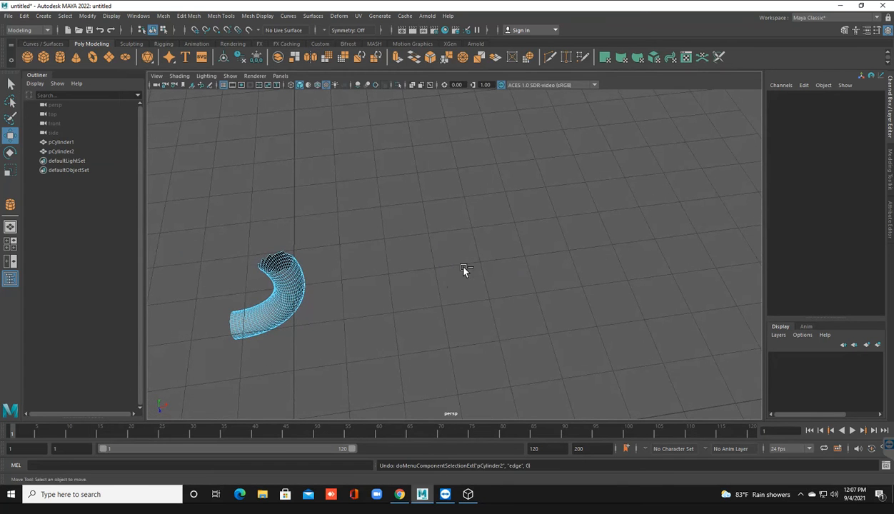
key(ctrl+z)
alt+drag(431, 308, 430, 309)
right_drag(430, 309, 428, 308)
alt+drag(429, 307, 428, 307)
click(429, 309)
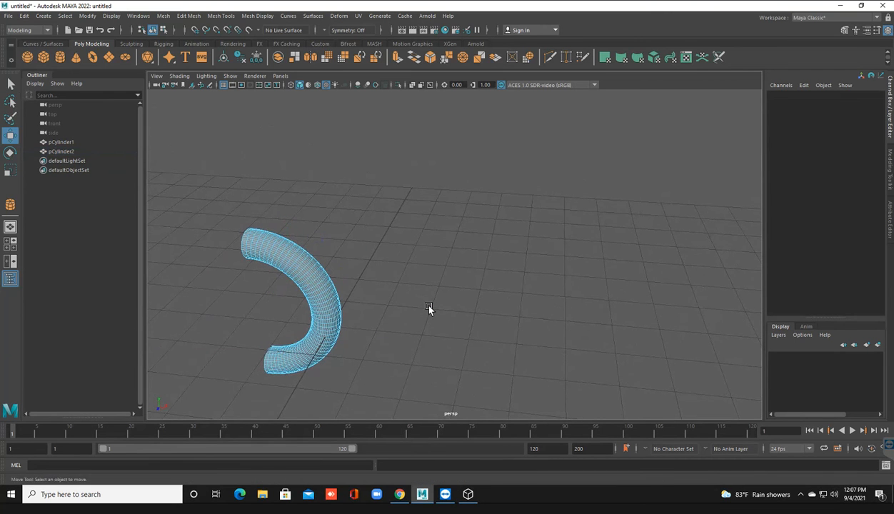
Lay the bent tube nearly flat with rotations of about 6.8 in X, -78.5 in Y and -100.2 in Z, and lower it to about -0.04 in Y.
drag(208, 220, 209, 247)
click(307, 280)
key(e)
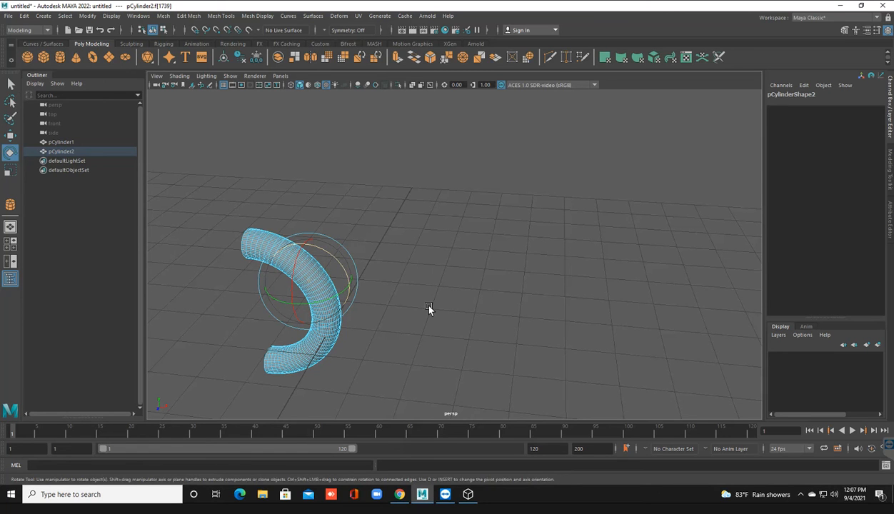
right_drag(305, 236, 350, 223)
drag(326, 276, 359, 329)
mouse_move(428, 308)
alt+mouse_down()
mouse_move(528, 311)
mouse_move(429, 312)
alt+mouse_up()
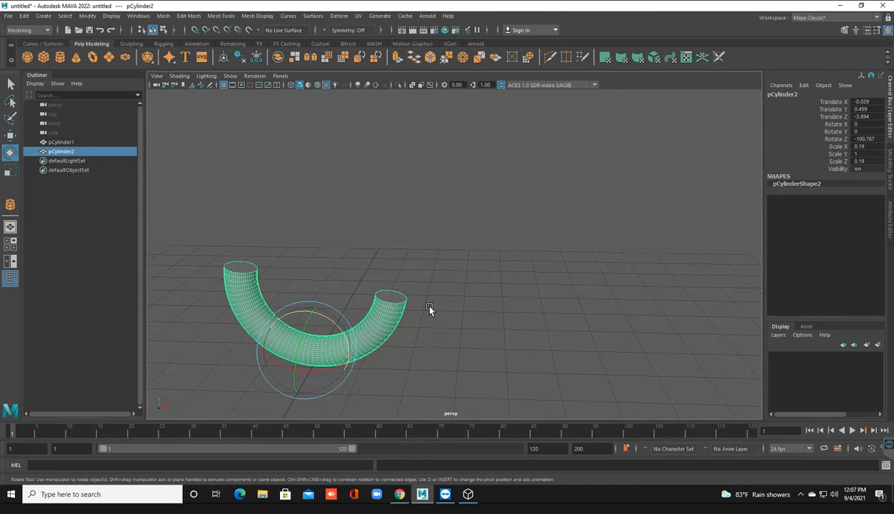
drag(296, 368, 307, 315)
mouse_move(429, 308)
alt+mouse_down()
mouse_move(421, 317)
mouse_move(265, 336)
mouse_move(421, 305)
mouse_move(415, 303)
mouse_move(425, 286)
mouse_move(429, 309)
alt+mouse_up()
drag(485, 338, 488, 329)
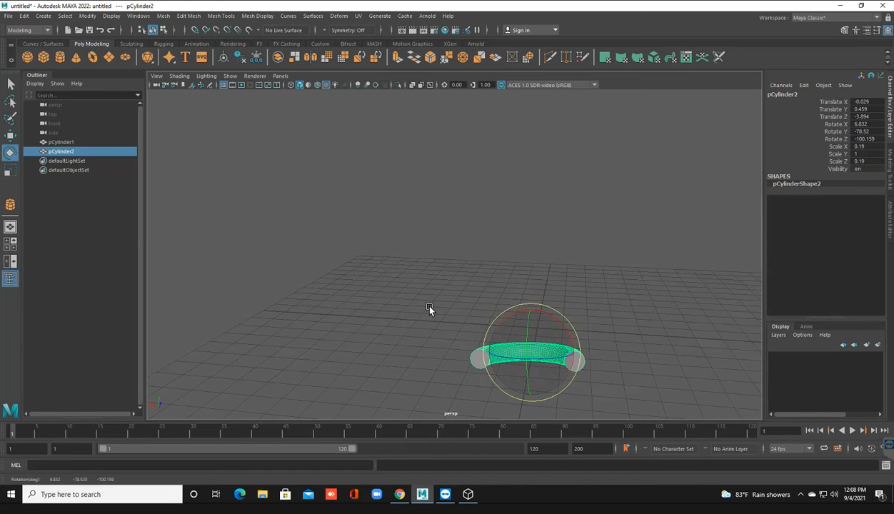
key(w)
drag(532, 307, 532, 323)
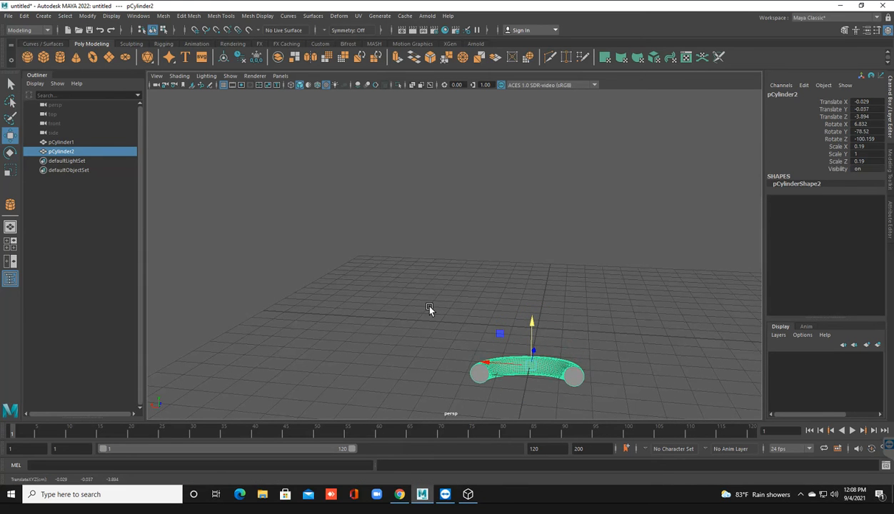
Select the faces of one half of the flat bent tube and delete them, leaving a quarter-circle elbow.
scroll(429, 309, down, 5)
alt+drag(429, 309, 429, 309)
scroll(429, 309, up, 5)
alt+middle_drag(429, 309, 366, 169)
alt+drag(429, 308, 430, 311)
right_click(511, 237)
right_drag(510, 237, 511, 263)
drag(385, 216, 487, 328)
key(Delete)
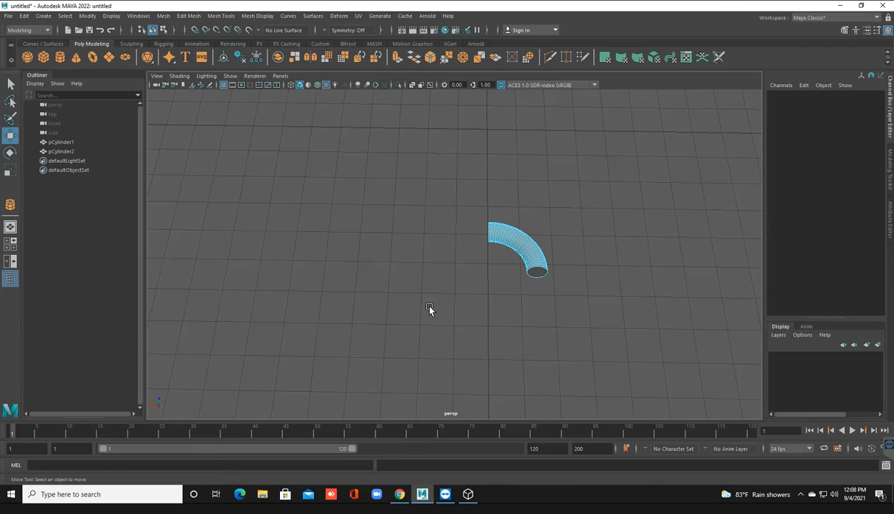
scroll(429, 309, up, 3)
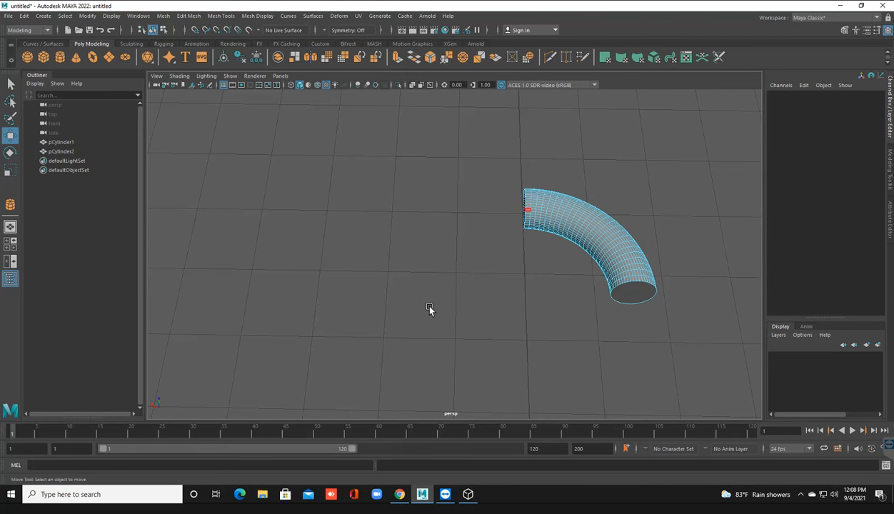
Switch the elbow to edge selection in the top view and select one edge on the rim of its open end.
key(space)
key(space)
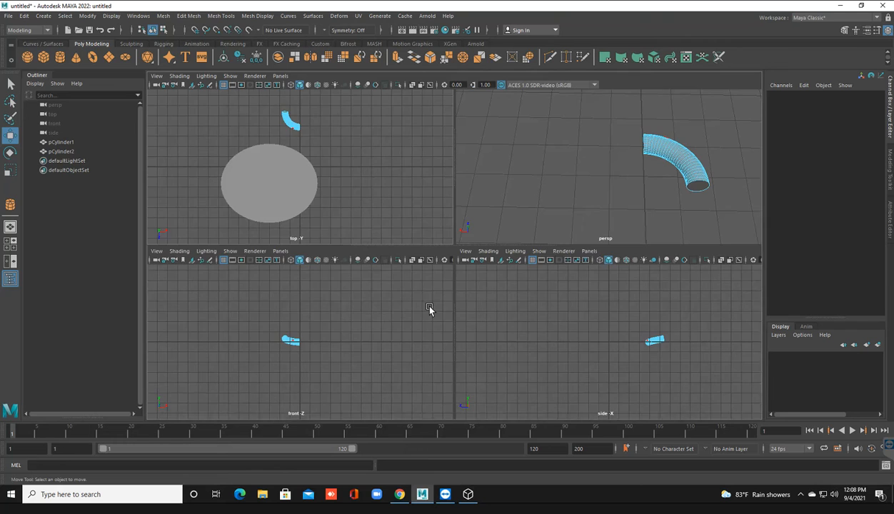
key(space)
scroll(428, 309, up, 3)
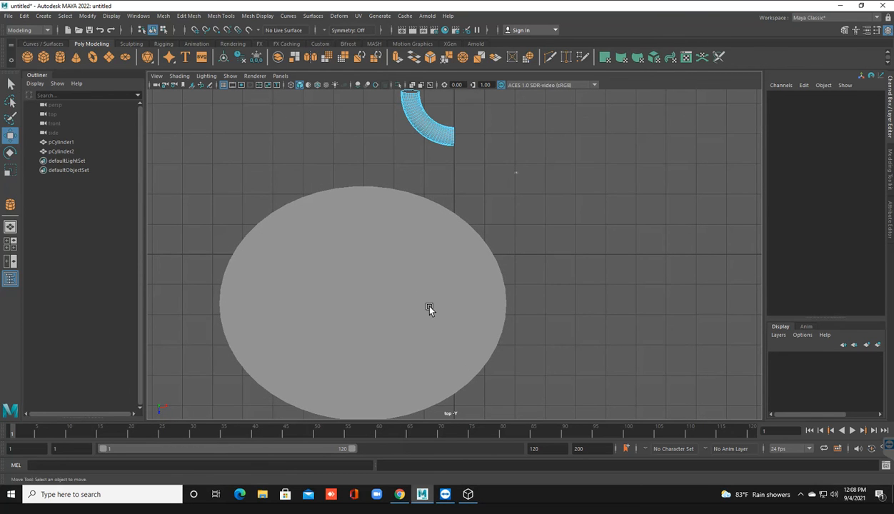
scroll(428, 308, down, 1)
key(f)
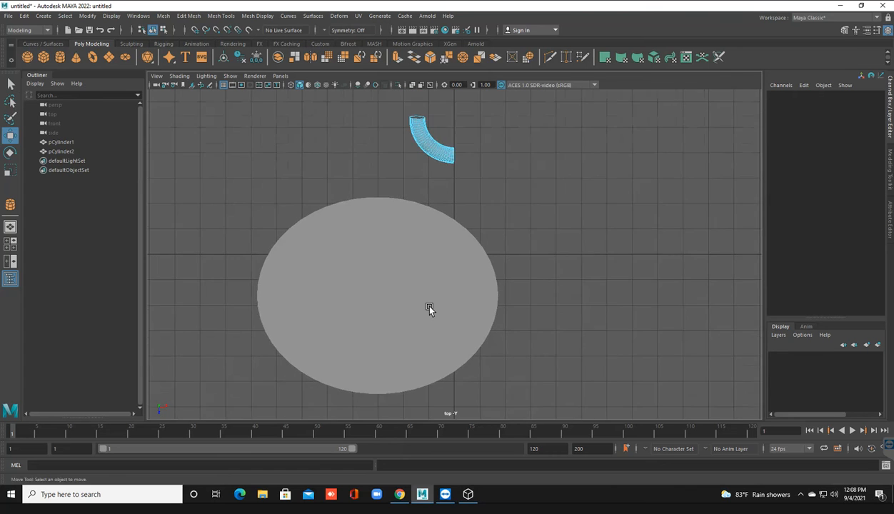
scroll(428, 309, up, 2)
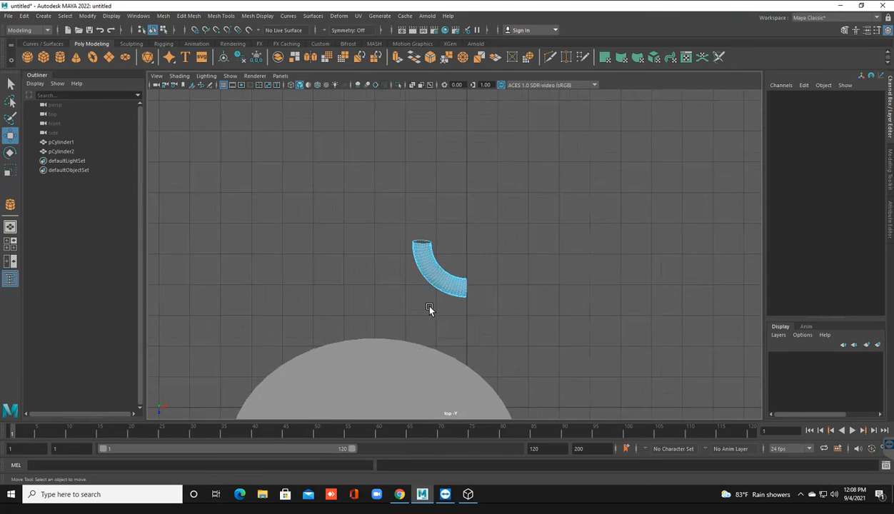
scroll(428, 308, up, 3)
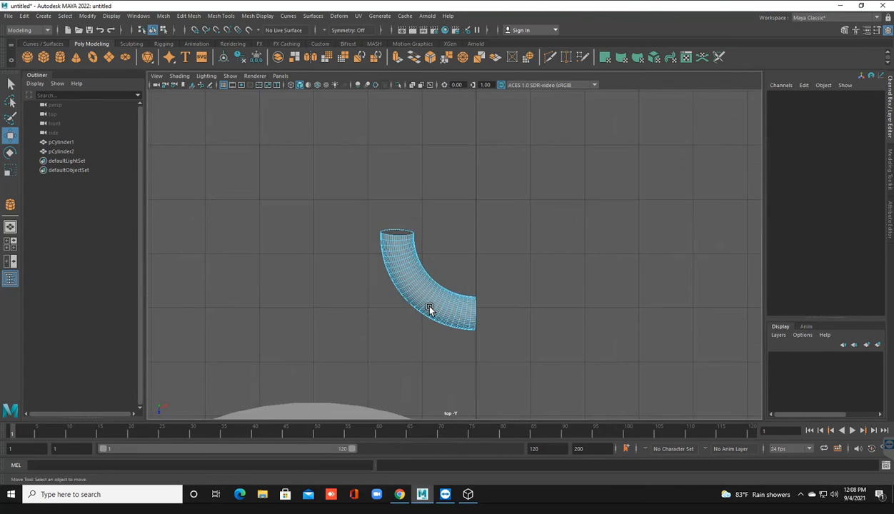
right_click(351, 234)
right_drag(350, 234, 351, 210)
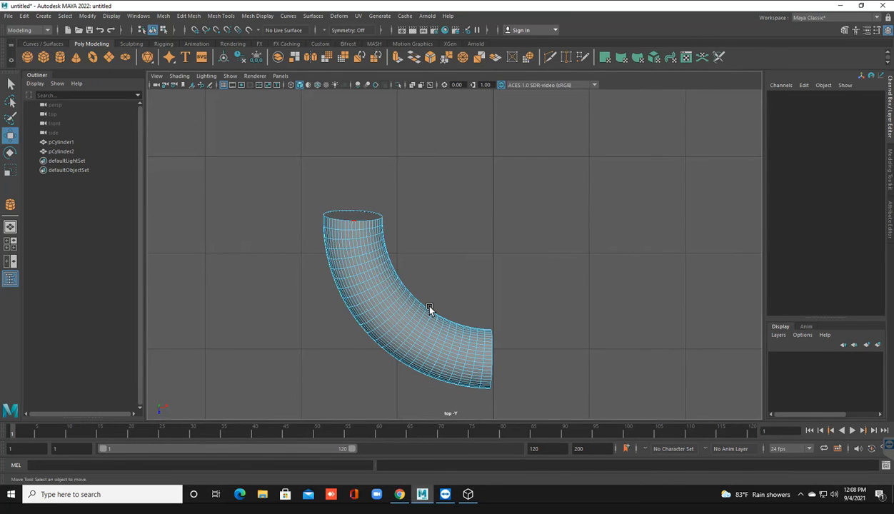
click(353, 221)
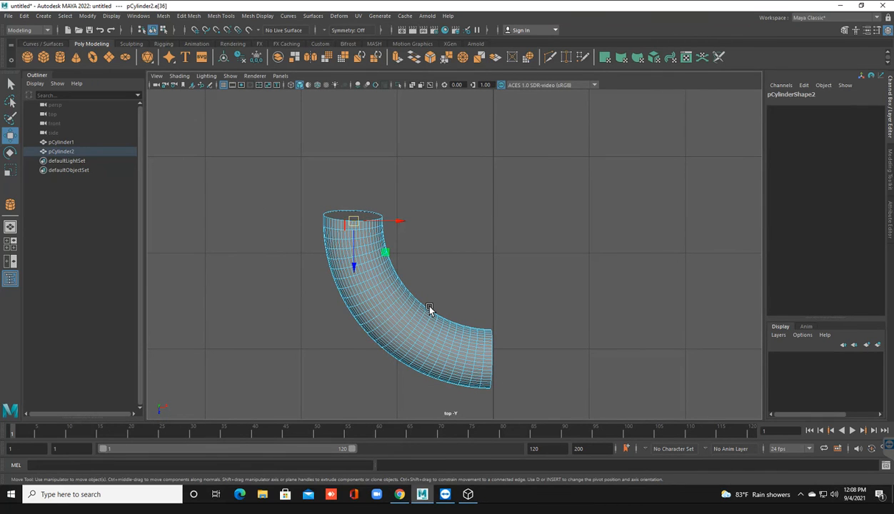
scroll(428, 309, down, 5)
scroll(428, 309, up, 4)
scroll(429, 308, up, 6)
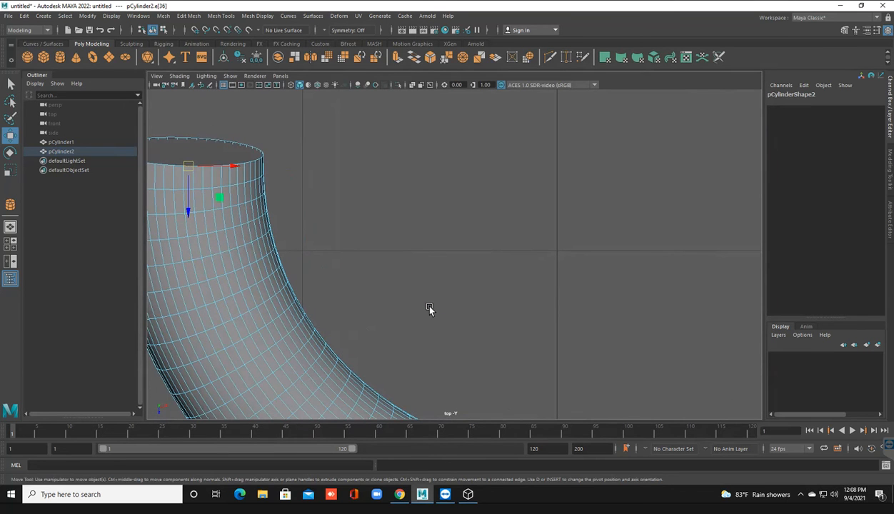
Try to extend the edge selection to the neighbouring edges along the elbow's open rim.
key(shift+Left)
middle_click(429, 309)
scroll(429, 308, down, 5)
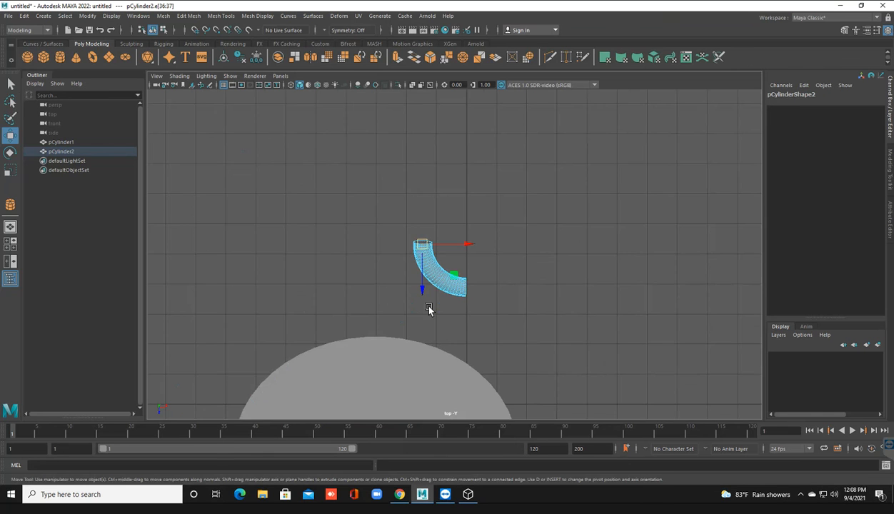
key(f)
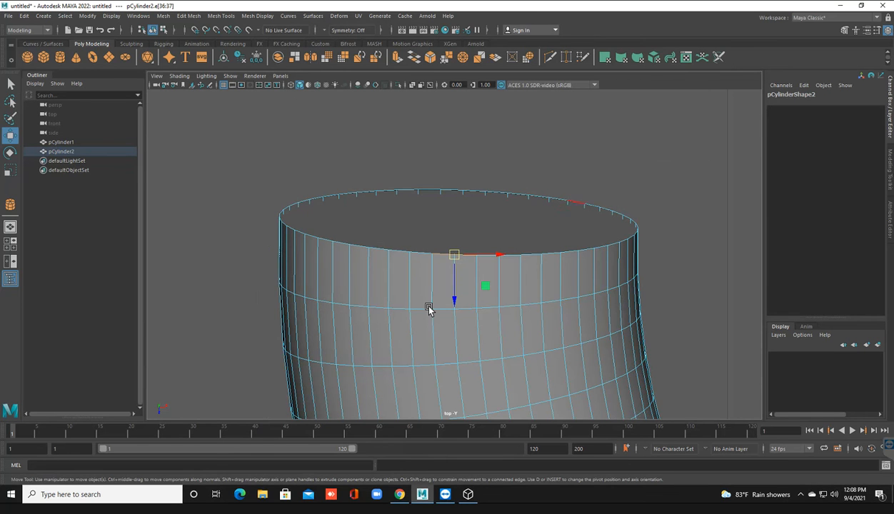
key(alt+d)
click(428, 309)
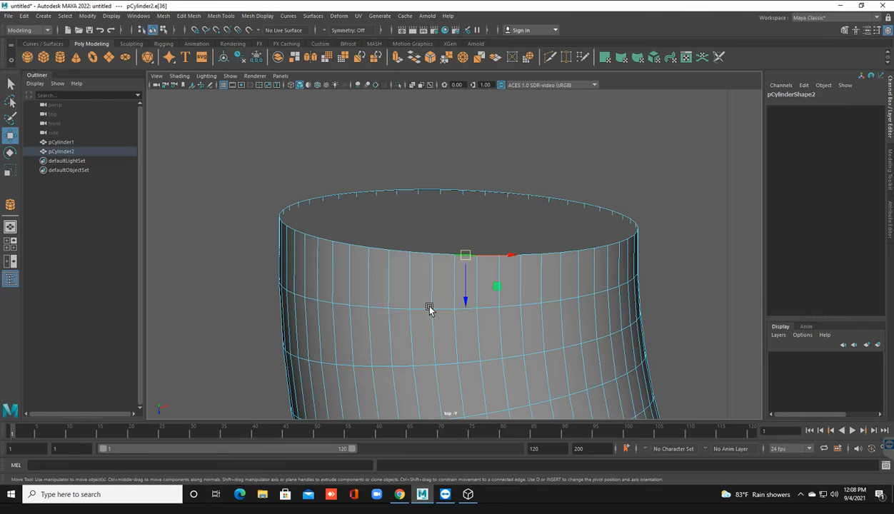
shift+click(430, 309)
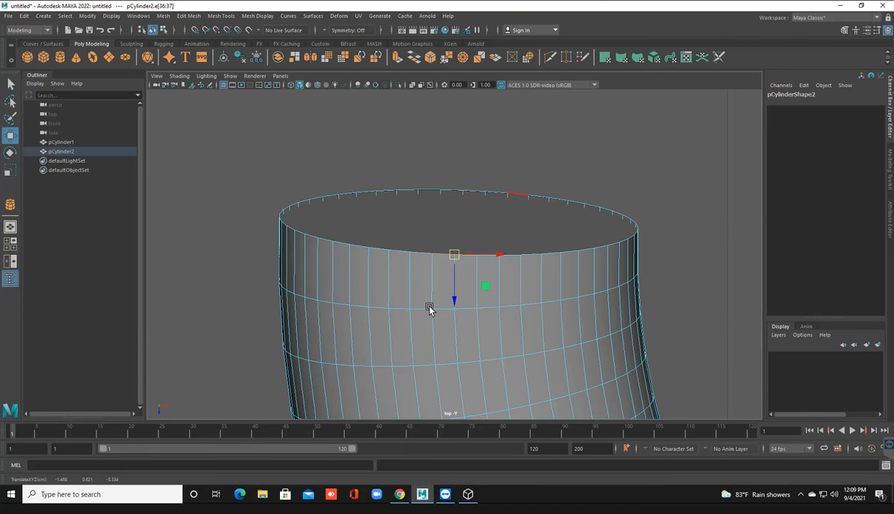
click(430, 309)
right_drag(471, 238, 471, 212)
click(430, 308)
shift+click(430, 309)
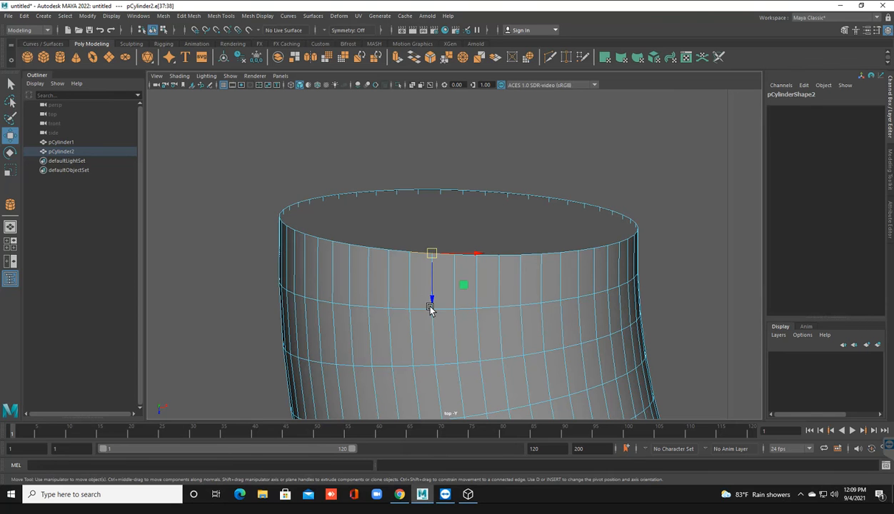
click(430, 308)
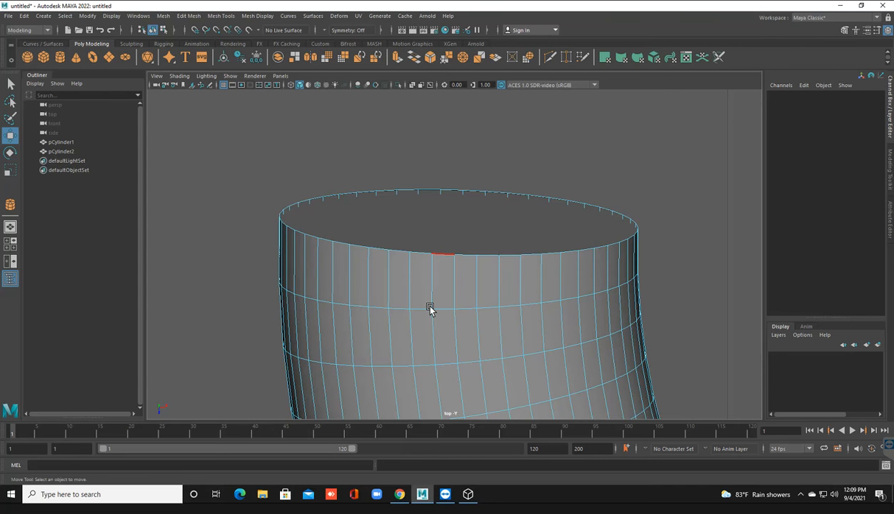
right_click(430, 308)
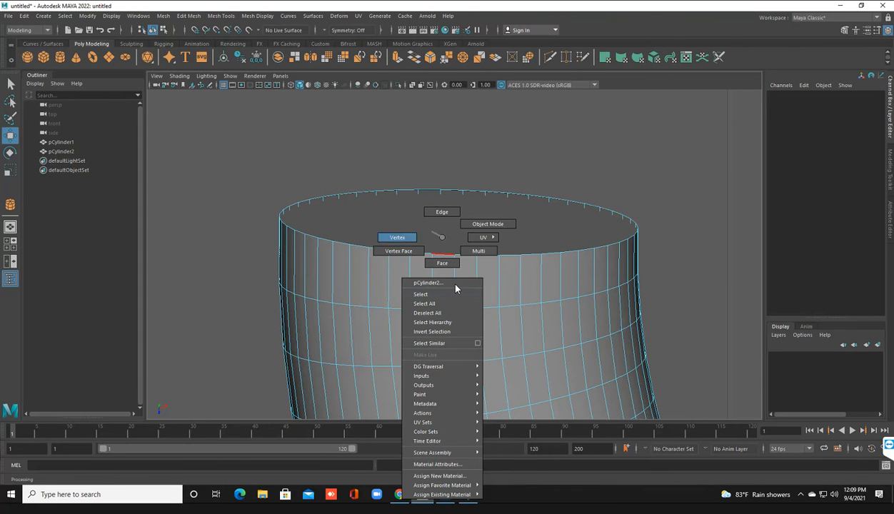
click(448, 275)
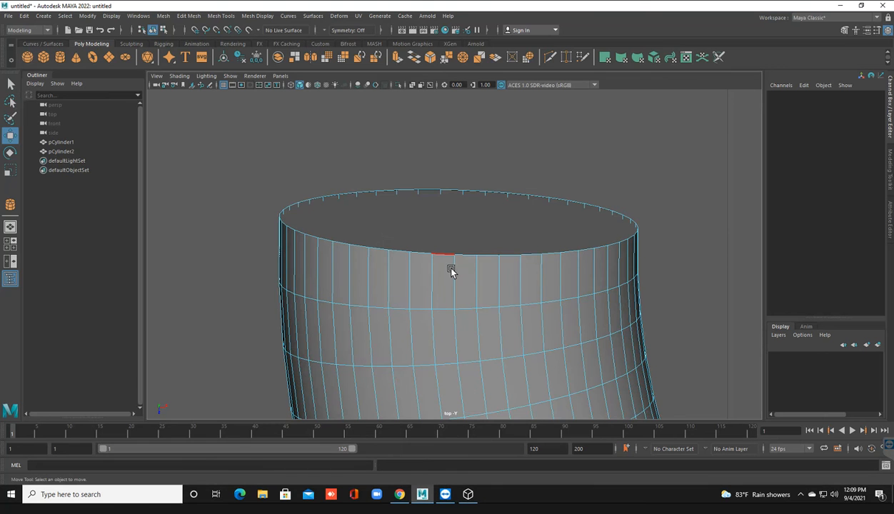
Undo the half deletion, the lowering and the rotations of the bent tube, back to its full upright pose.
scroll(452, 269, down, 10)
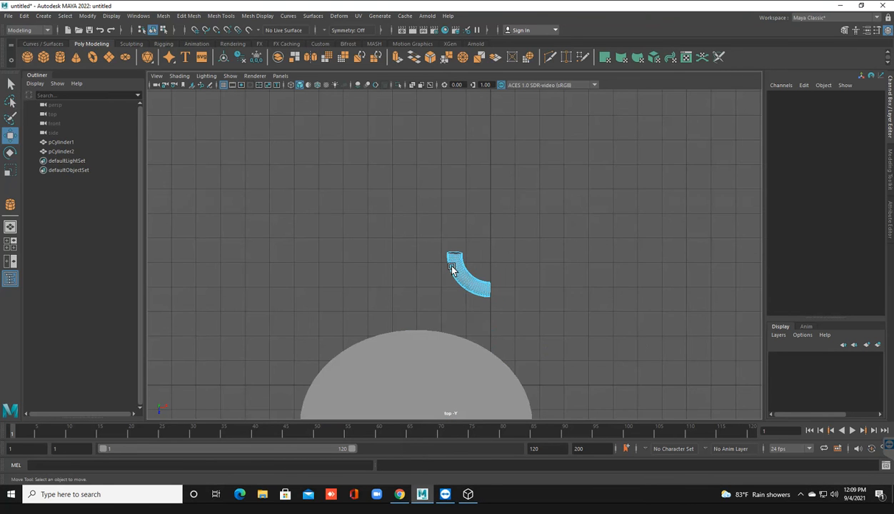
scroll(451, 265, up, 6)
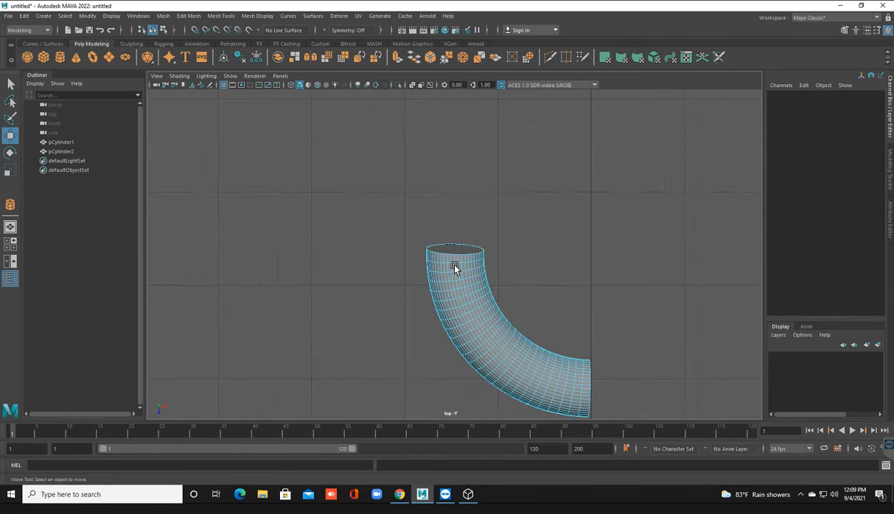
scroll(454, 265, down, 7)
mouse_move(462, 271)
alt+mouse_down()
mouse_move(465, 240)
mouse_move(466, 277)
alt+mouse_up()
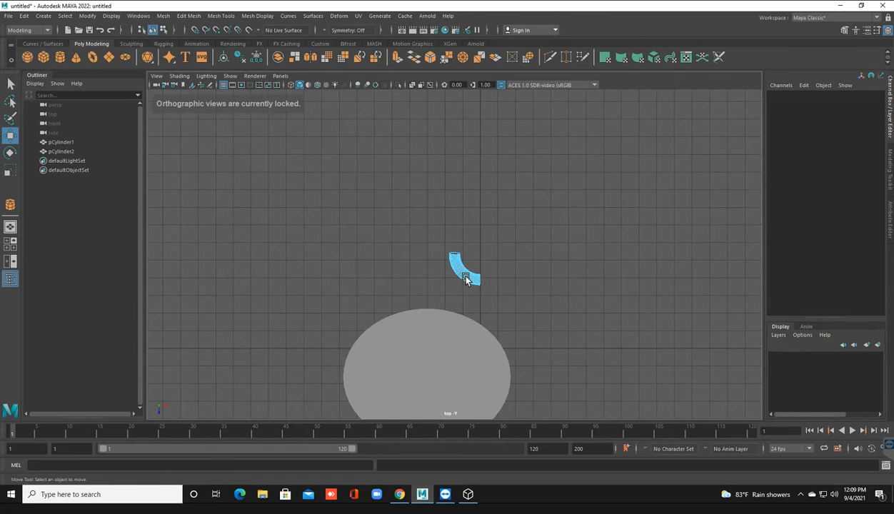
scroll(465, 278, up, 5)
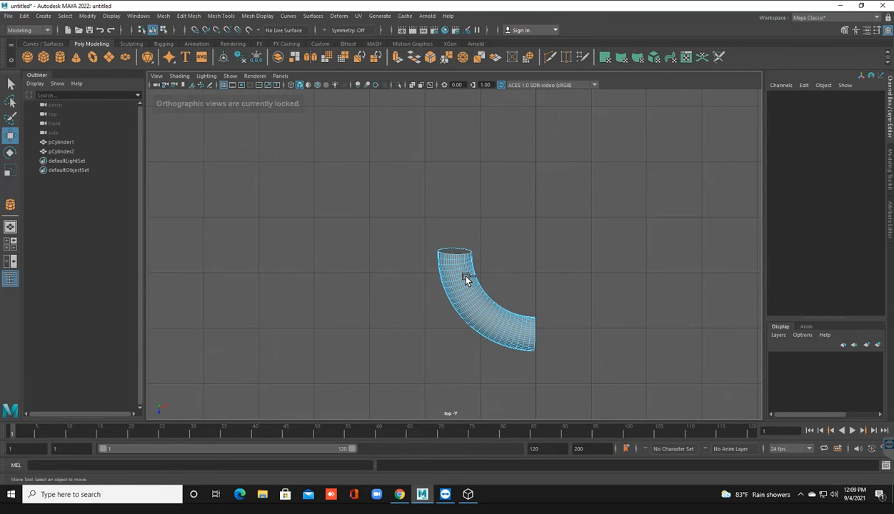
key(ctrl+z)
key(ctrl+z)
key(ctrl+z)
key(ctrl+z)
key(ctrl+z)
key(ctrl+z)
key(ctrl+z)
key(ctrl+z)
key(ctrl+z)
key(ctrl+z)
key(ctrl+z)
key(ctrl+z)
key(ctrl+z)
key(ctrl+z)
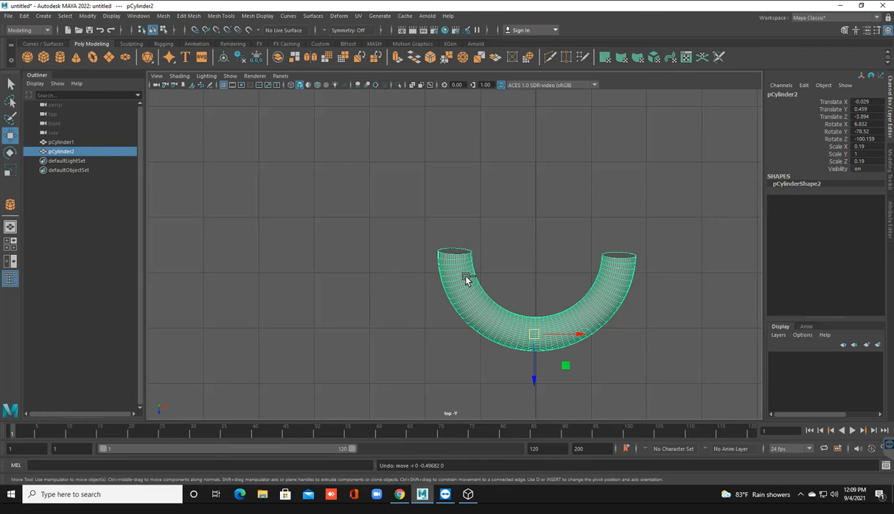
key(ctrl+z)
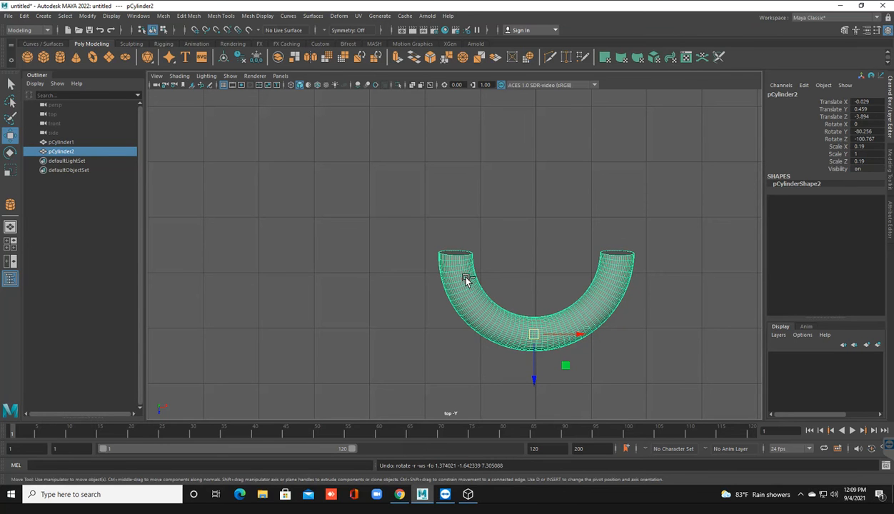
key(ctrl+z)
key(ctrl+z)
key(ctrl+z)
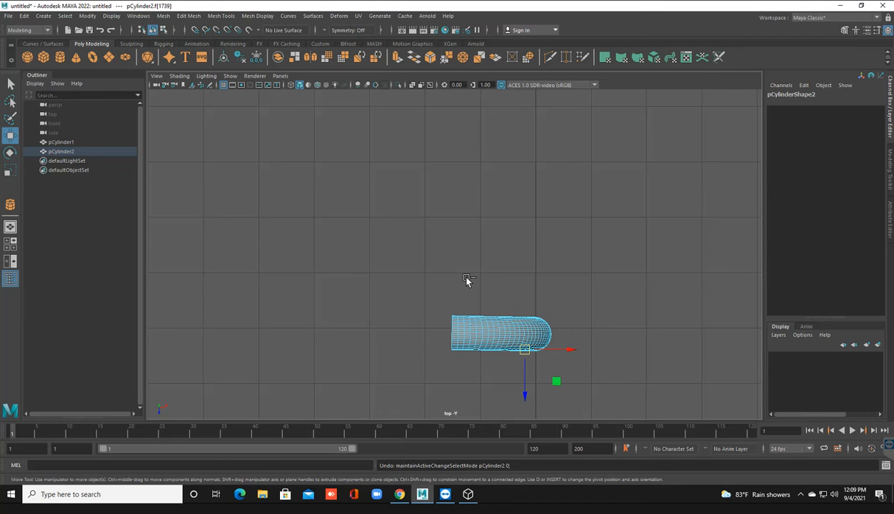
Select the faces of the upright bent tube's upper half in the front view and delete them, leaving a quarter-circle elbow.
key(space)
key(space)
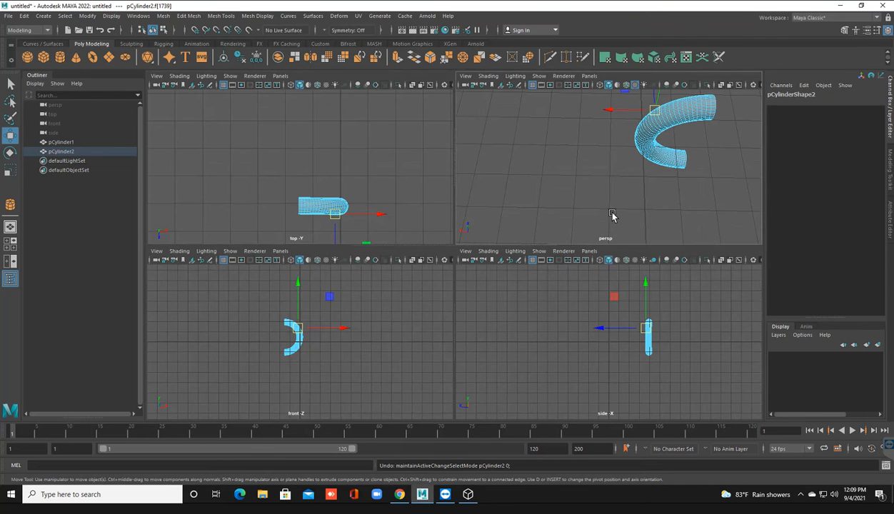
alt+drag(610, 213, 595, 235)
key(space)
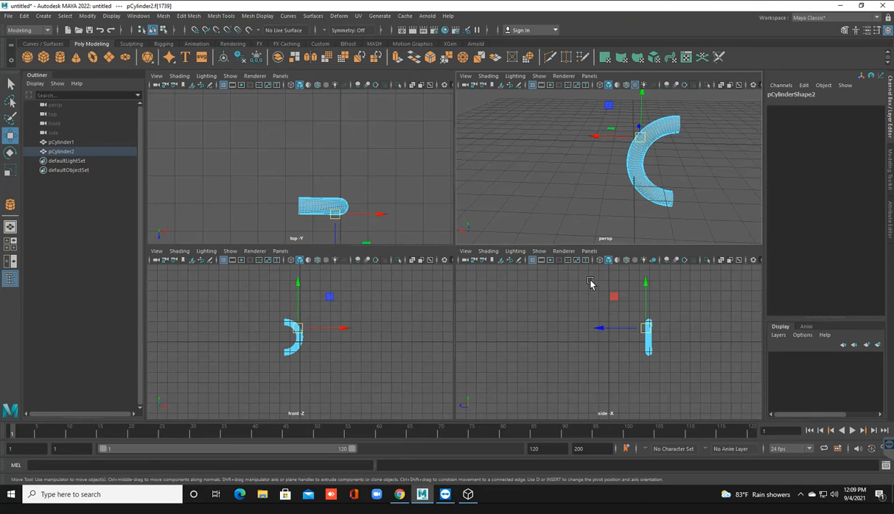
key(space)
scroll(401, 242, up, 10)
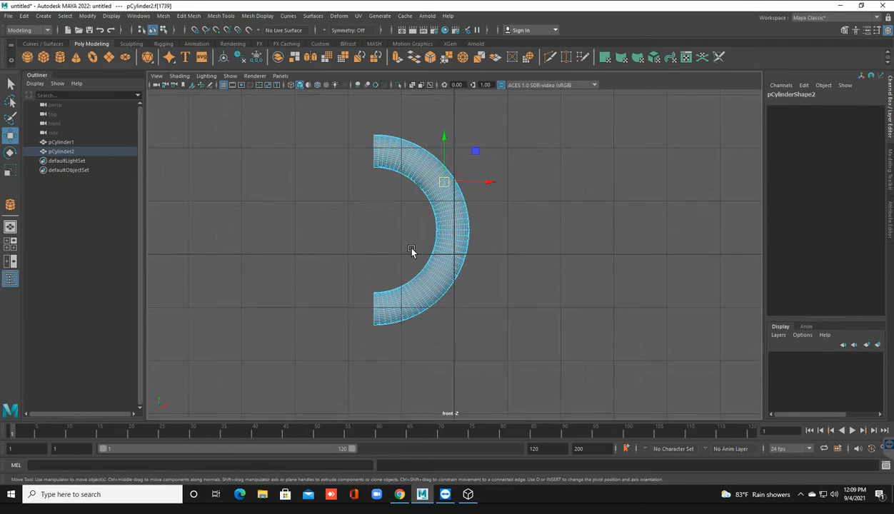
alt+middle_drag(433, 275, 447, 291)
drag(337, 125, 327, 117)
right_drag(405, 144, 386, 144)
drag(333, 106, 601, 247)
key(Delete)
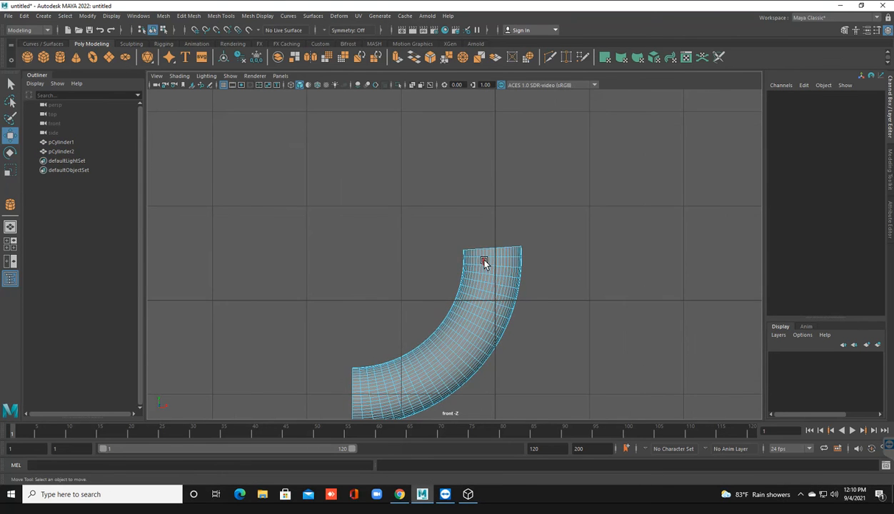
Select the border edge loop of the elbow's upper open end in the perspective view and close it with Fill Hole.
key(space)
key(space)
click(505, 269)
key(f)
scroll(503, 269, down, 6)
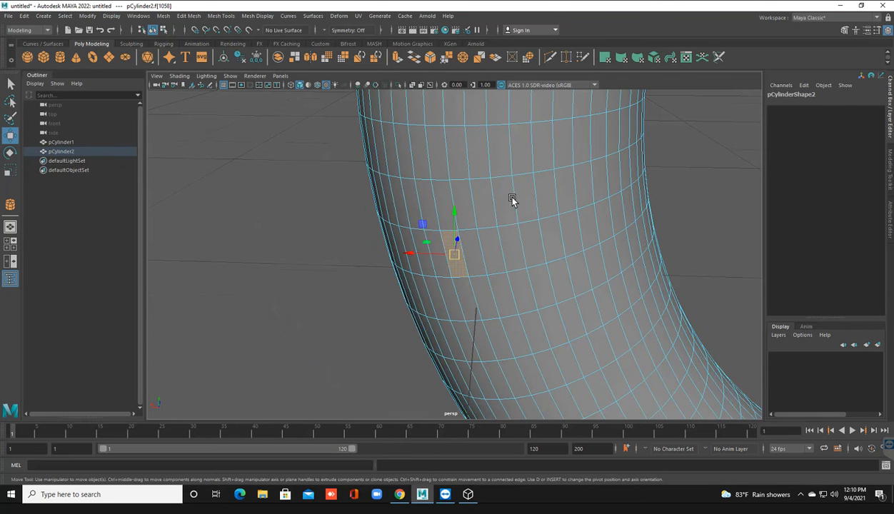
right_drag(504, 192, 504, 164)
scroll(540, 229, down, 10)
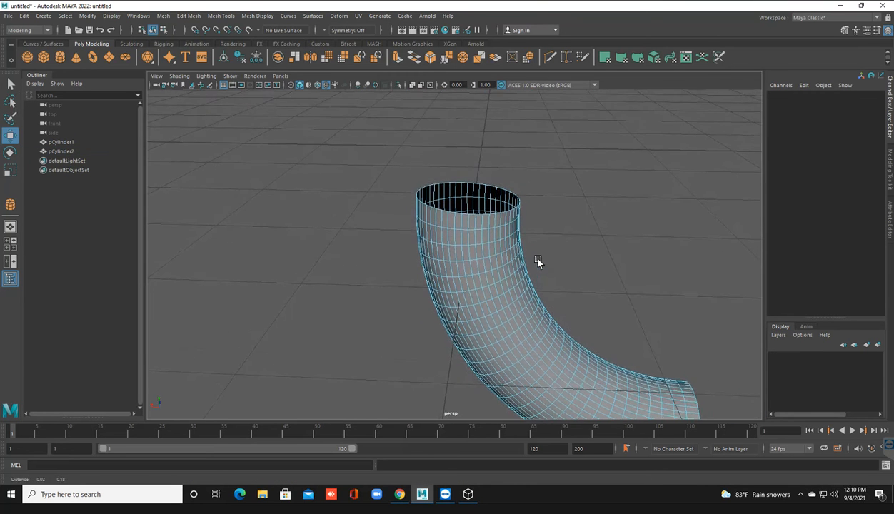
right_click(494, 224)
click(494, 214)
double_click(486, 219)
key(f)
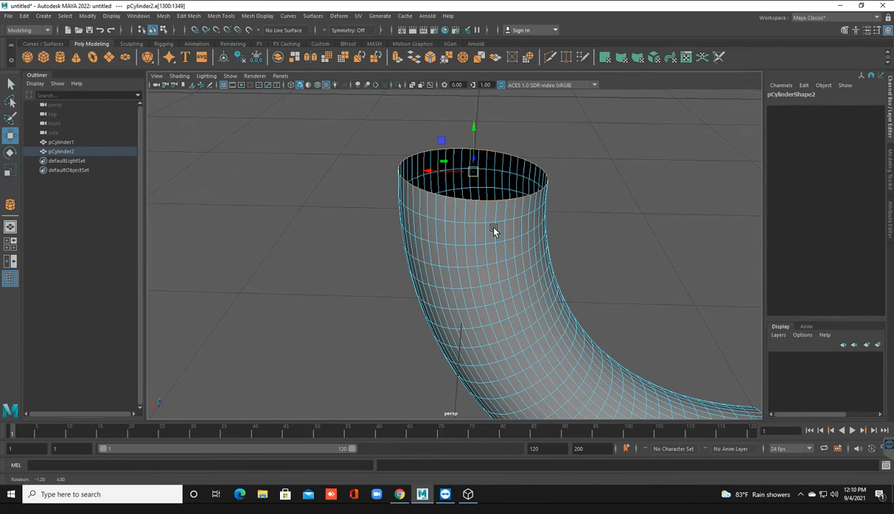
click(169, 17)
click(188, 84)
Select the new cap face on the elbow's upper end, and return the elbow to object mode.
scroll(461, 234, up, 3)
scroll(463, 246, down, 1)
mouse_move(477, 169)
right_down()
mouse_move(469, 175)
mouse_move(480, 180)
right_up()
click(477, 168)
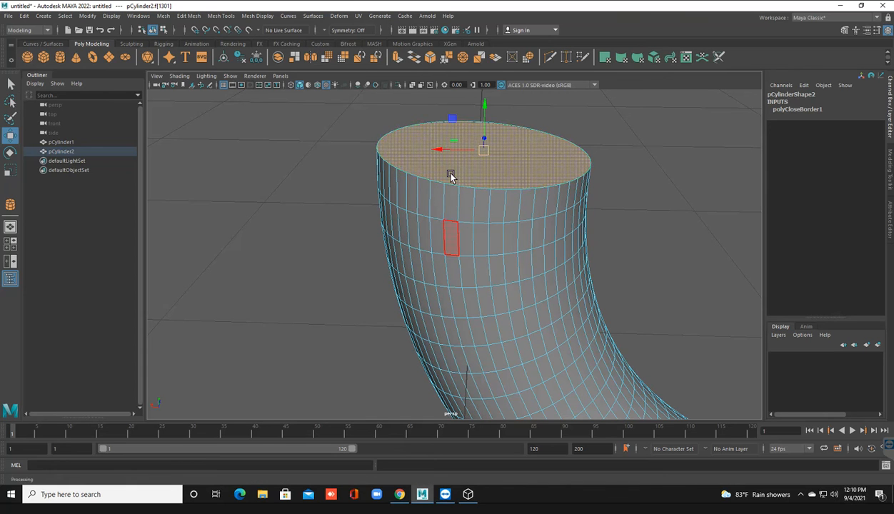
right_click(450, 176)
right_drag(492, 165, 537, 151)
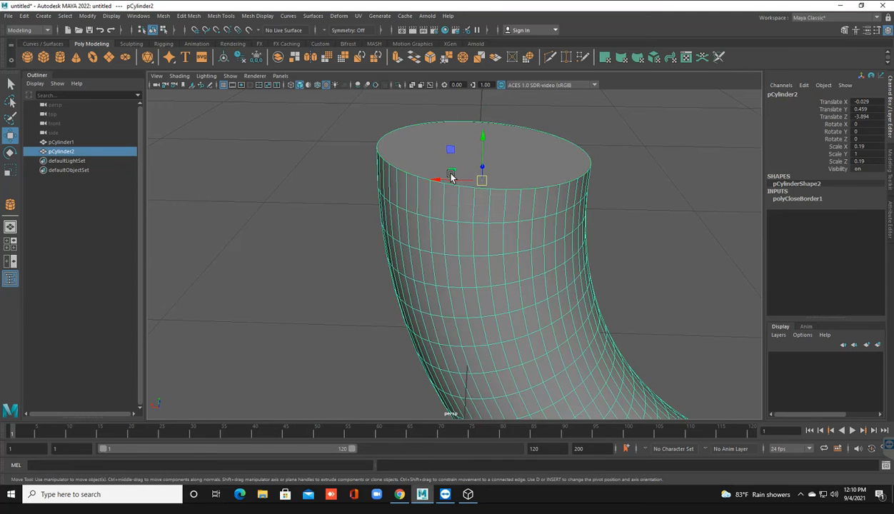
scroll(451, 176, down, 12)
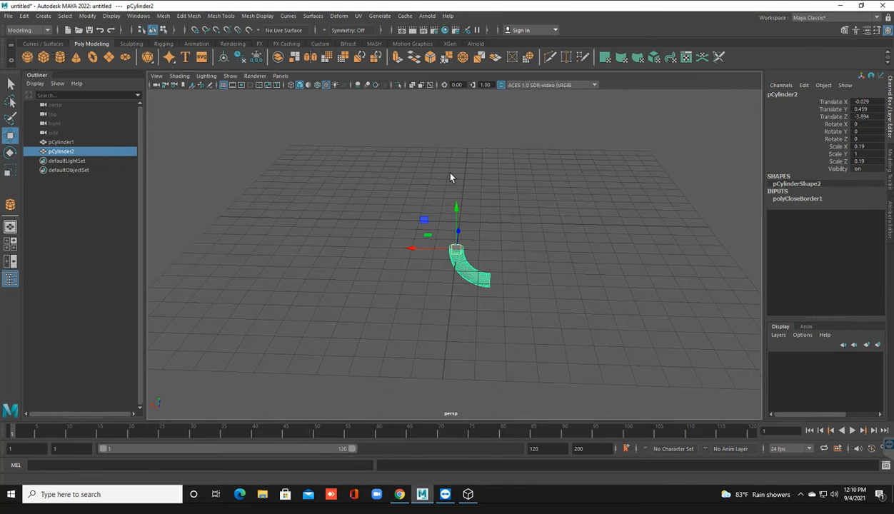
key(ctrl+z)
key(ctrl+z)
key(ctrl+z)
key(ctrl+z)
key(ctrl+z)
key(ctrl+z)
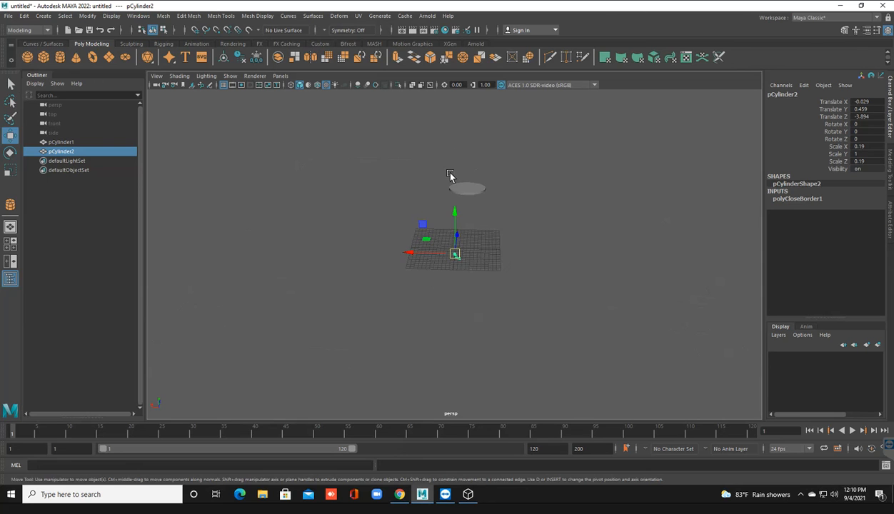
key(ctrl+z)
key(ctrl+z)
key(ctrl+z)
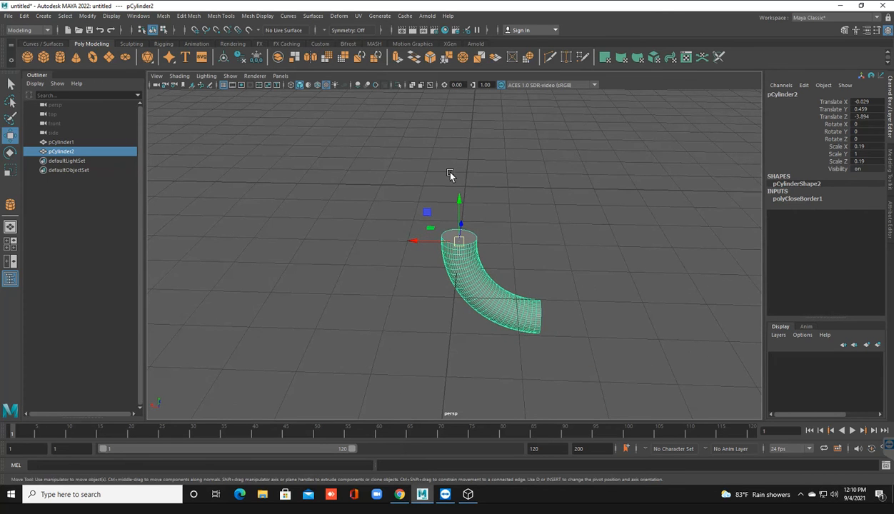
Raise the elbow to Y 1.705, and pull its upper cap face upward to form a straight vertical post.
alt+drag(450, 174, 450, 174)
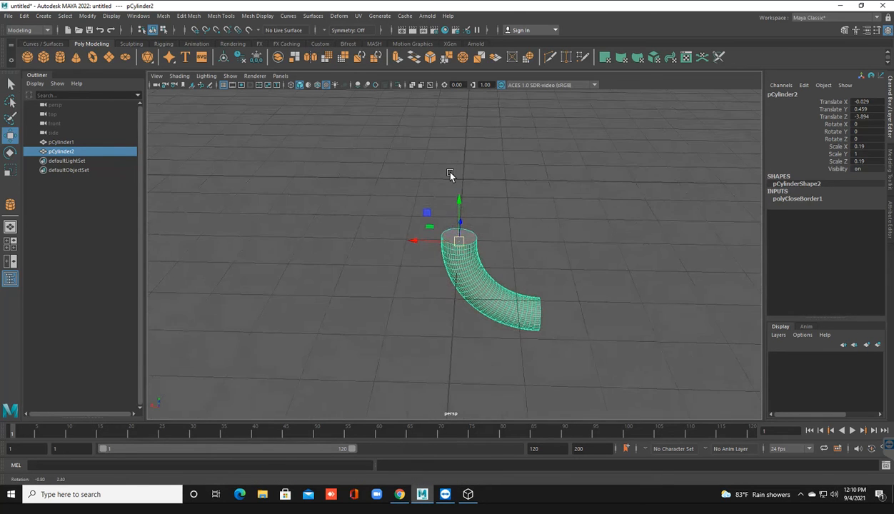
drag(459, 207, 459, 140)
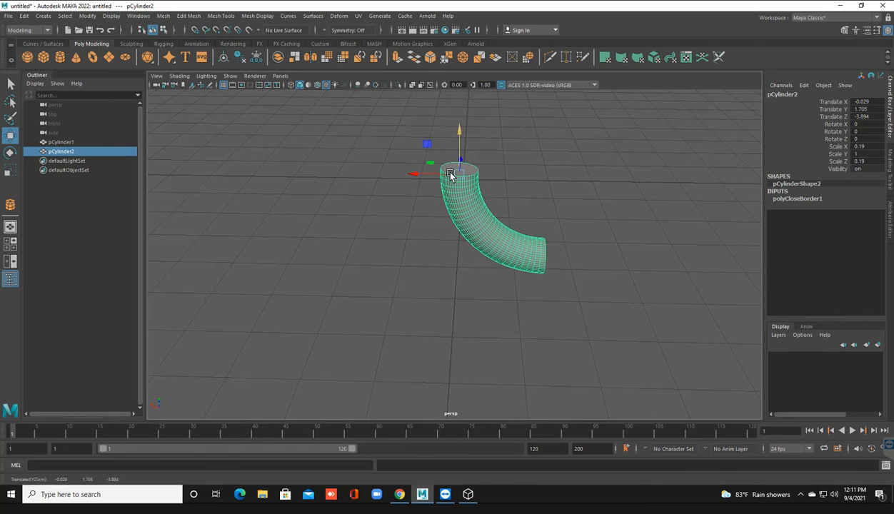
right_click(472, 175)
click(472, 201)
click(449, 175)
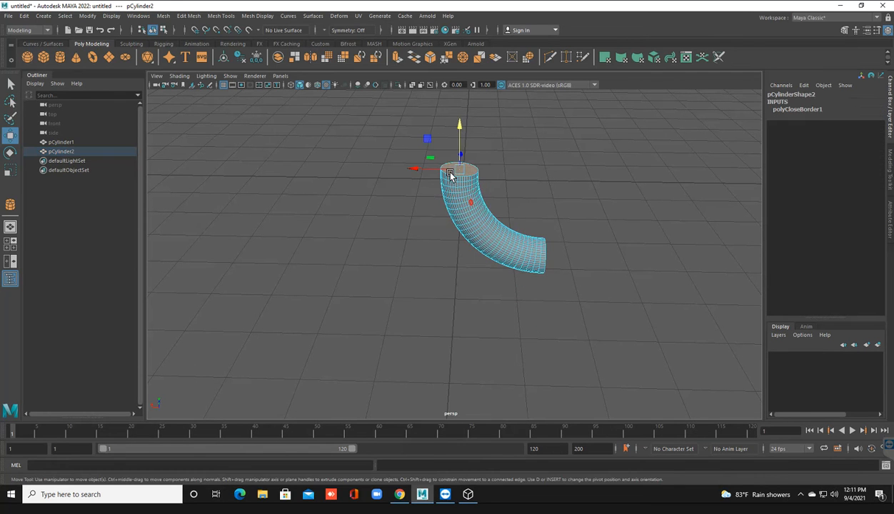
click(449, 172)
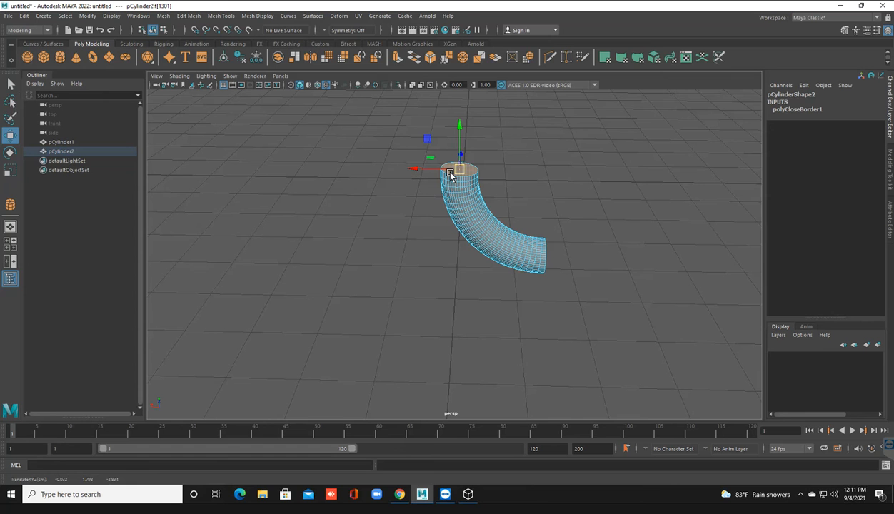
drag(459, 125, 459, 36)
scroll(449, 172, down, 6)
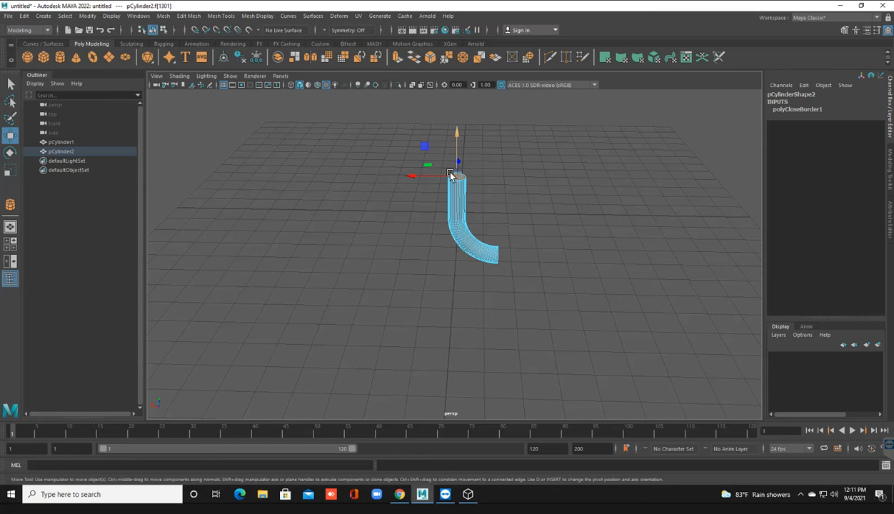
drag(449, 174, 450, 122)
Select the end face of the leg's lower bend and pull it outward horizontally to lengthen the foot.
alt+drag(449, 172, 364, 150)
click(487, 265)
drag(459, 257, 485, 265)
mouse_move(450, 173)
alt+mouse_down()
mouse_move(678, 198)
mouse_move(564, 188)
alt+mouse_up()
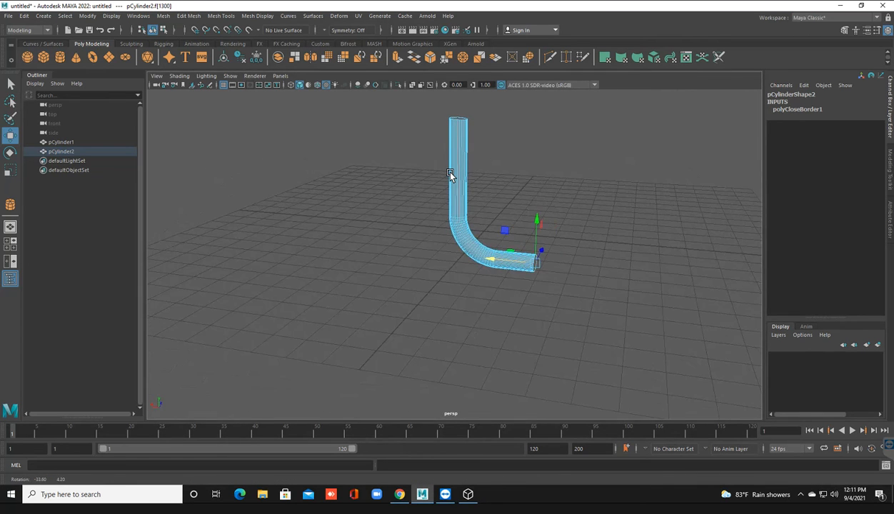
drag(490, 258, 496, 259)
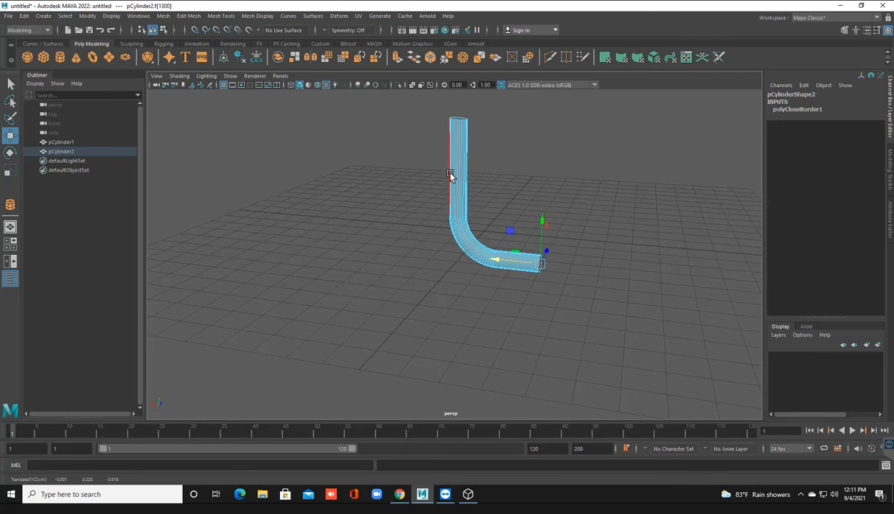
Select the leg's top cap face, raise it further to lengthen the post, and return the leg to object mode.
scroll(450, 173, down, 3)
alt+drag(450, 173, 451, 291)
click(457, 205)
alt+drag(450, 173, 357, 115)
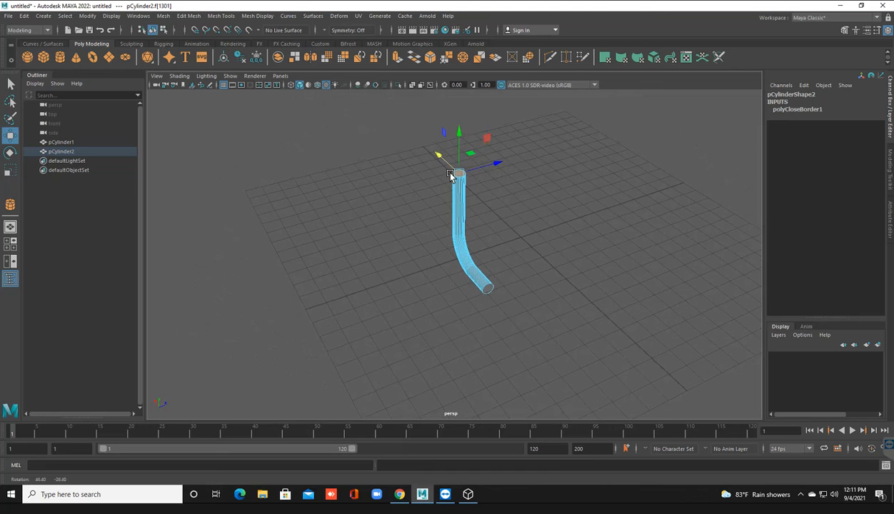
drag(460, 130, 459, 69)
mouse_move(450, 173)
alt+mouse_down()
mouse_move(486, 208)
mouse_move(514, 93)
mouse_move(450, 200)
alt+mouse_up()
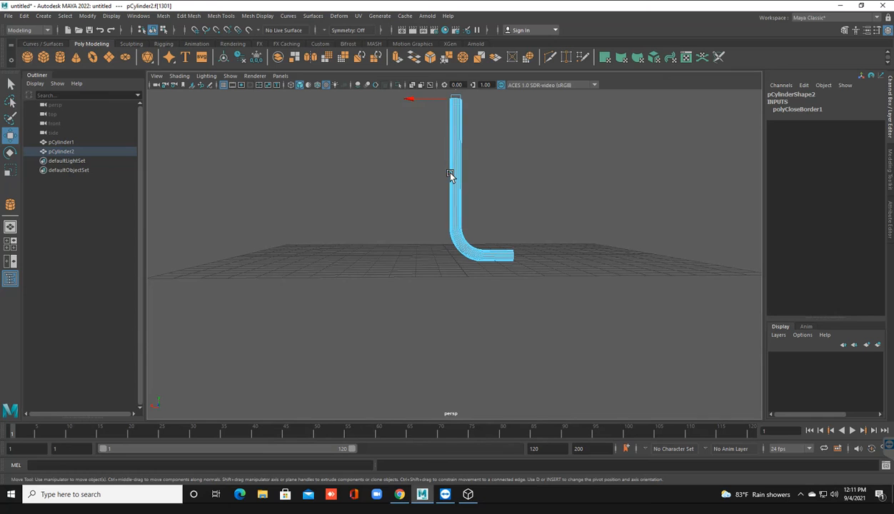
right_click(451, 176)
click(499, 175)
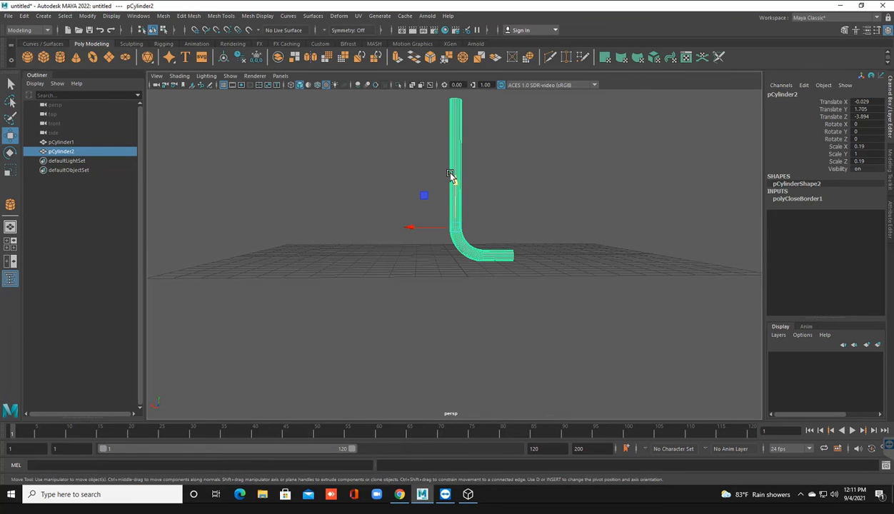
Scale the leg to 0.225 in X and 1.18 in Y.
key(r)
mouse_move(450, 174)
alt+mouse_down()
mouse_move(422, 197)
mouse_move(449, 174)
mouse_move(435, 203)
mouse_move(423, 190)
alt+mouse_up()
alt+drag(450, 174, 450, 174)
click(450, 173)
scroll(450, 174, down, 8)
Move the oval tabletop down onto the top of the leg, to Y 9.475 and Z -1.681.
click(450, 175)
alt+drag(450, 175, 450, 175)
key(w)
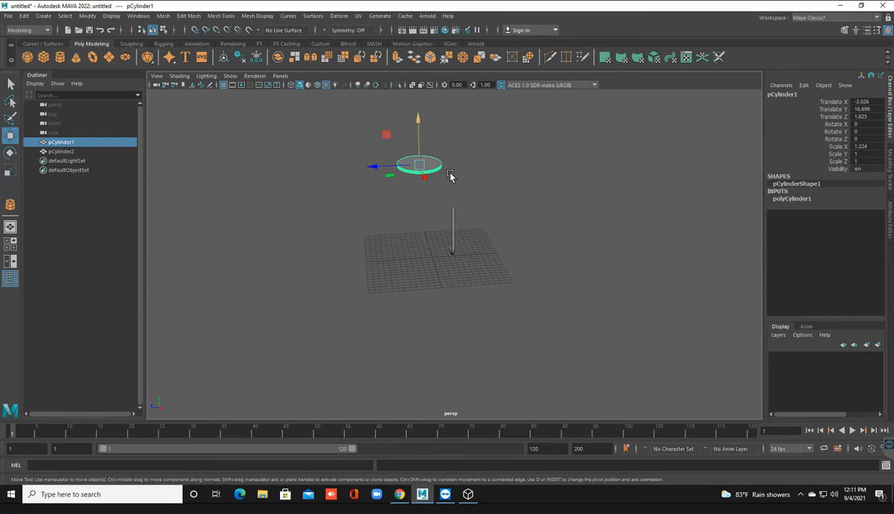
drag(418, 120, 450, 175)
key(f)
drag(454, 213, 454, 143)
mouse_move(450, 175)
alt+mouse_down()
mouse_move(540, 188)
mouse_move(450, 175)
alt+mouse_up()
mouse_move(442, 141)
mouse_down()
mouse_move(442, 121)
mouse_move(442, 129)
mouse_up()
alt+drag(450, 175, 450, 175)
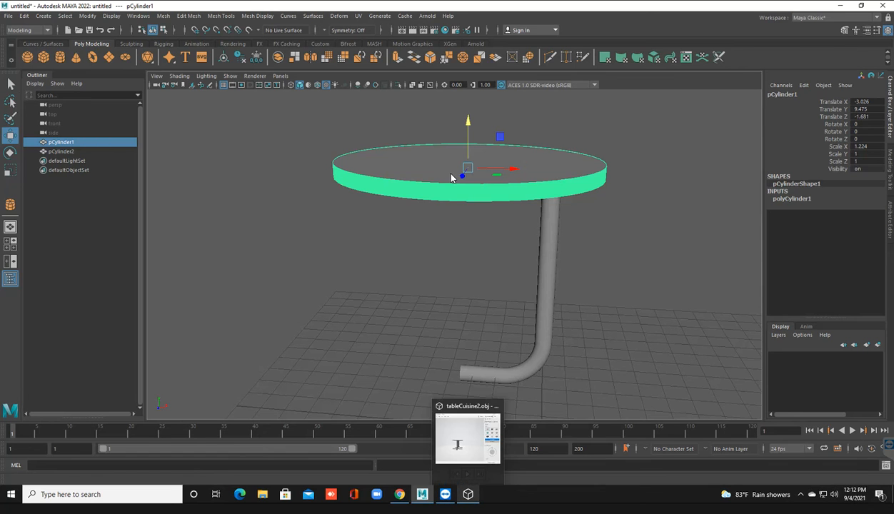
Switch to 3D Viewer to examine the leg arrangement of the reference table tableCuisine2.obj, and return to Maya.
key(alt+Tab)
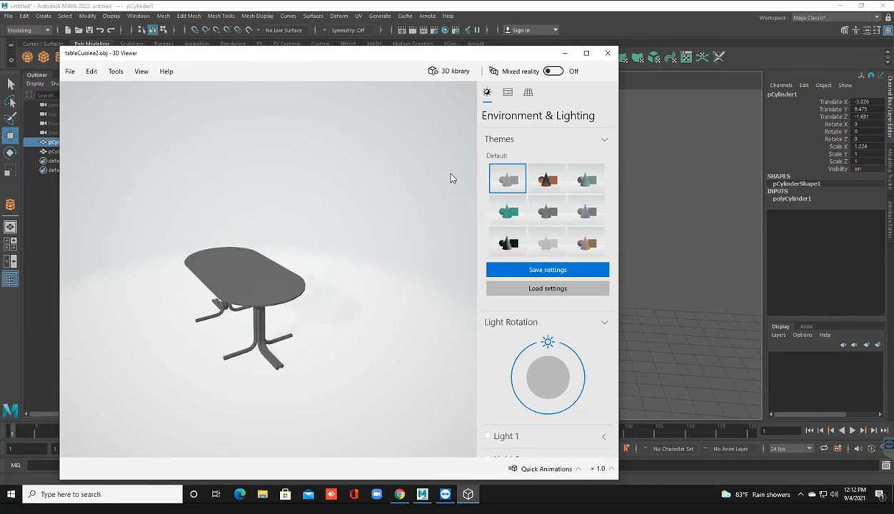
key(alt)
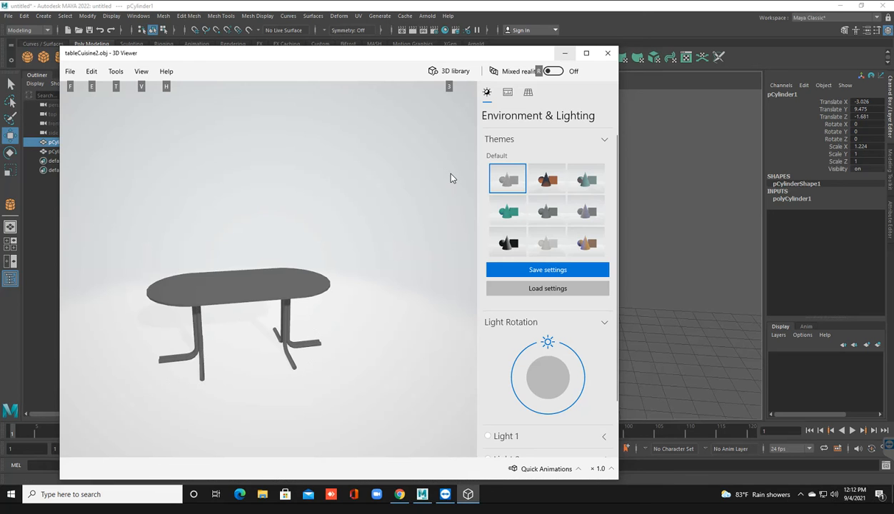
key(alt+Tab)
key(w)
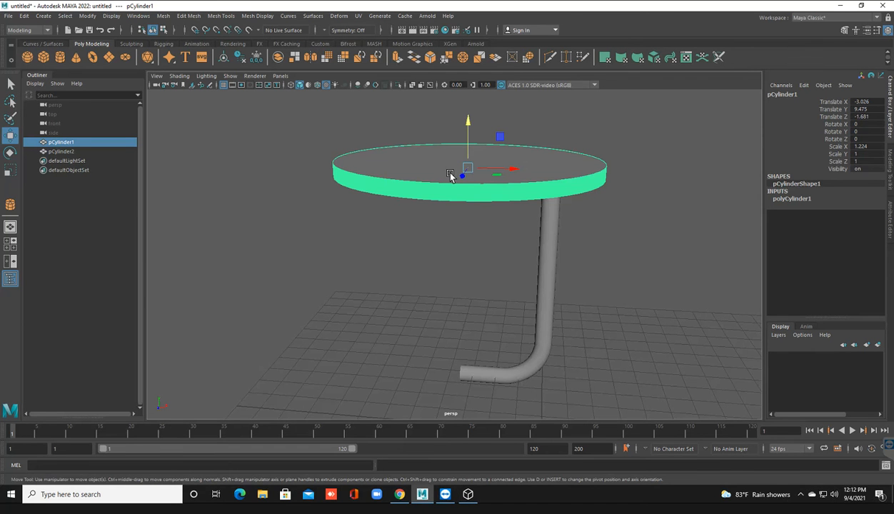
Reselect the leg and rotate it to -180 degrees about Y so its foot points the opposite way.
alt+drag(450, 173, 450, 173)
key(ctrl+z)
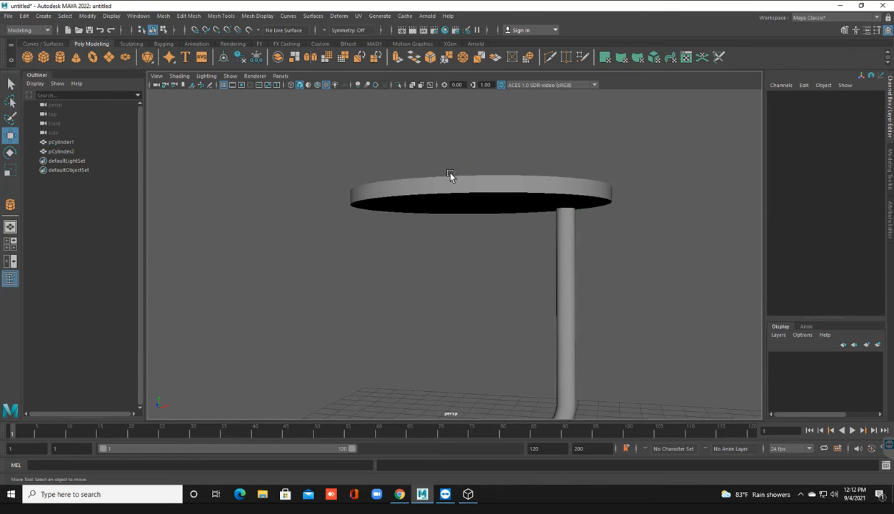
key(ctrl+z)
scroll(450, 174, down, 5)
key(e)
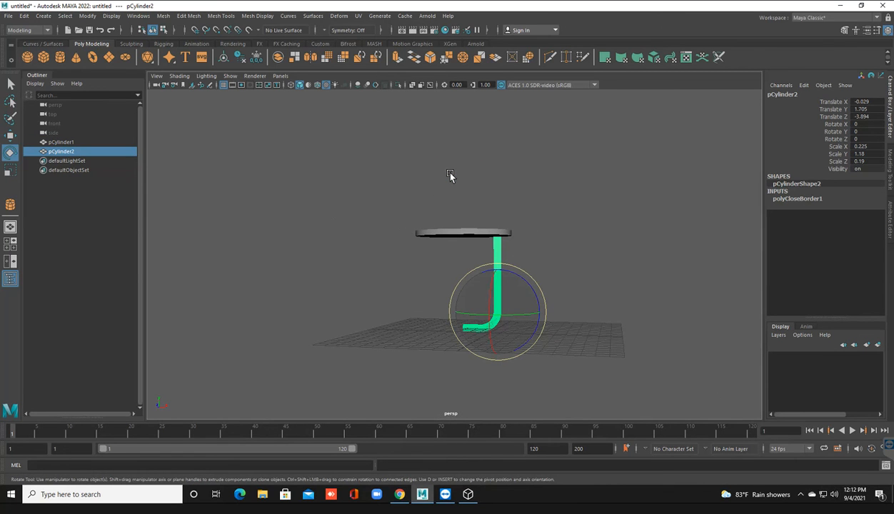
drag(540, 312, 385, 313)
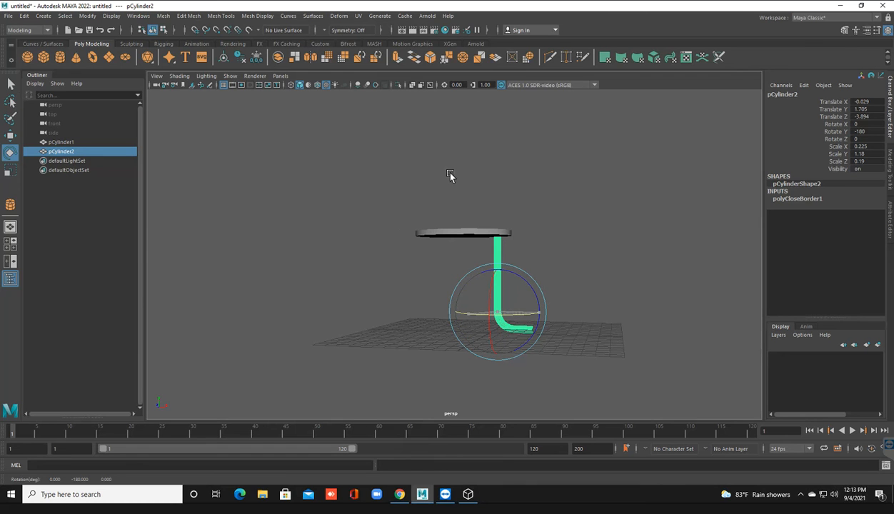
click(450, 176)
Move the leg to Z -2.705 under the tabletop, and duplicate it alongside at Z -1.919.
alt+drag(450, 176, 367, 184)
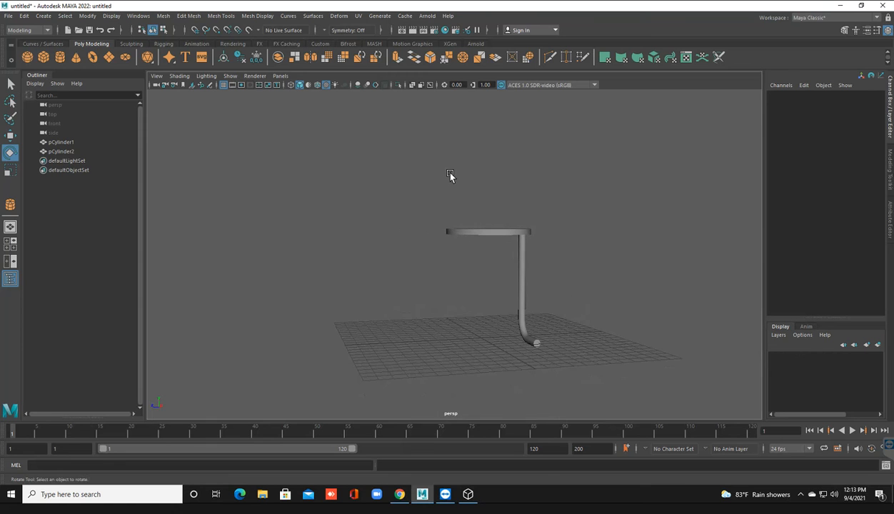
click(521, 286)
key(w)
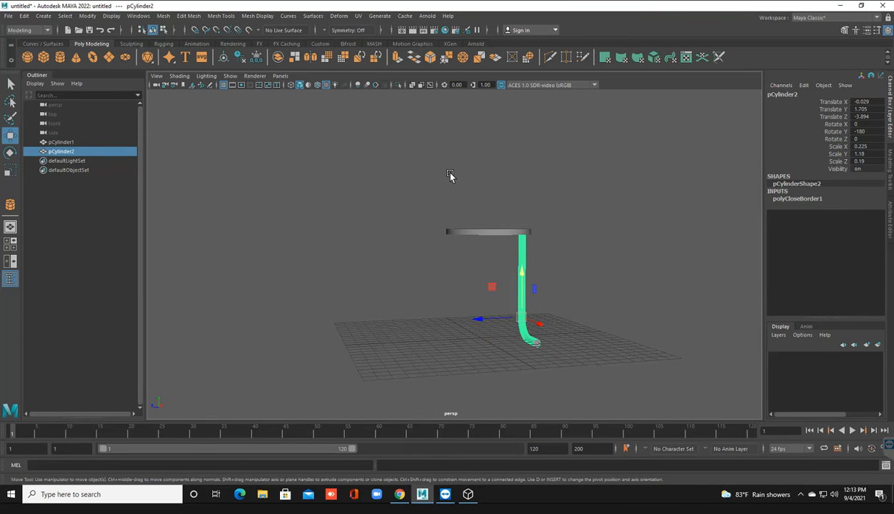
drag(479, 319, 465, 319)
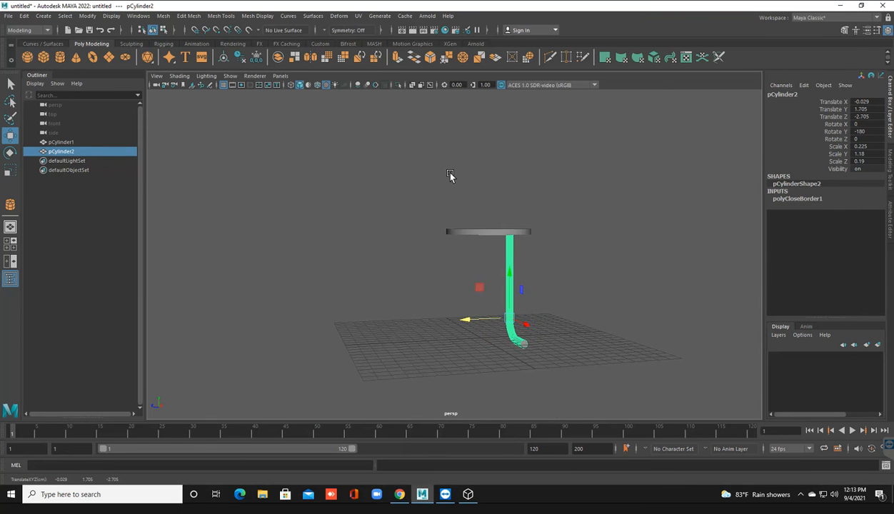
alt+drag(450, 176, 436, 173)
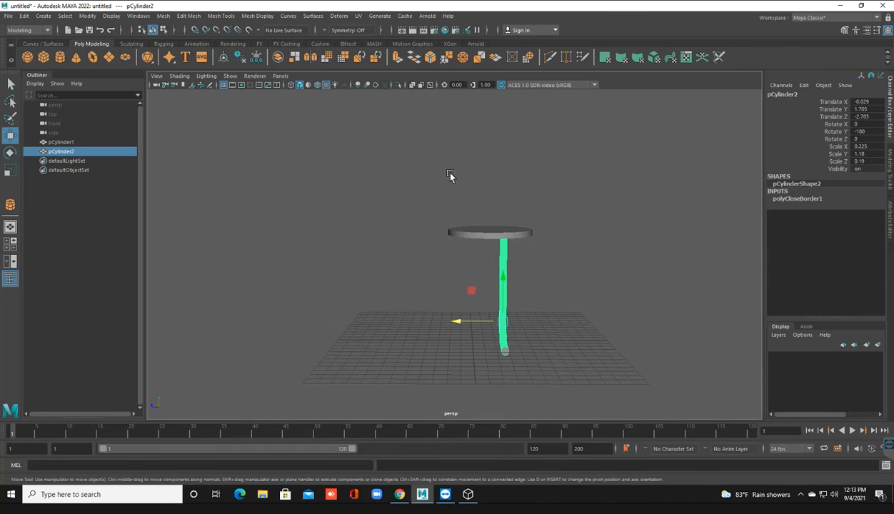
shift+drag(458, 320, 446, 320)
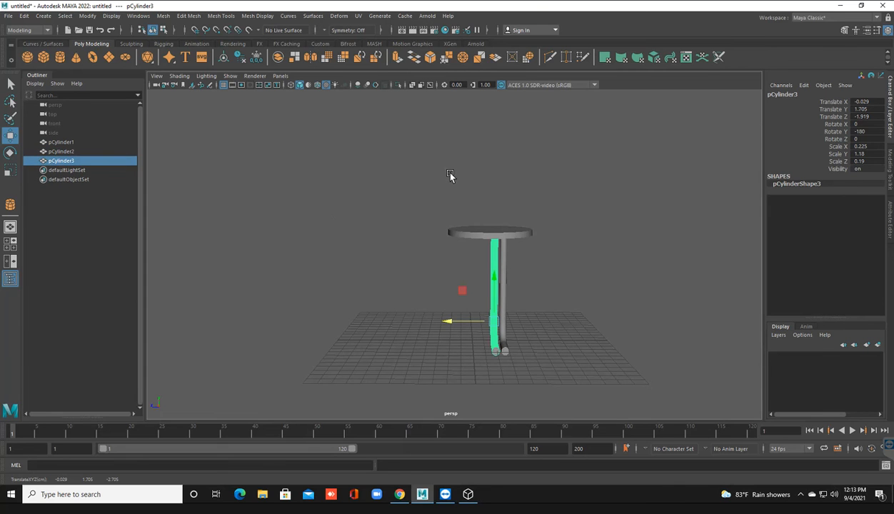
Select both legs and shift them together along Z, bringing the duplicate to Z -0.638.
click(450, 175)
mouse_move(536, 291)
mouse_down()
mouse_move(460, 304)
mouse_move(440, 320)
mouse_up()
mouse_move(450, 176)
alt+mouse_down()
mouse_move(529, 222)
mouse_move(650, 143)
mouse_move(668, 164)
mouse_move(450, 194)
alt+mouse_up()
click(450, 173)
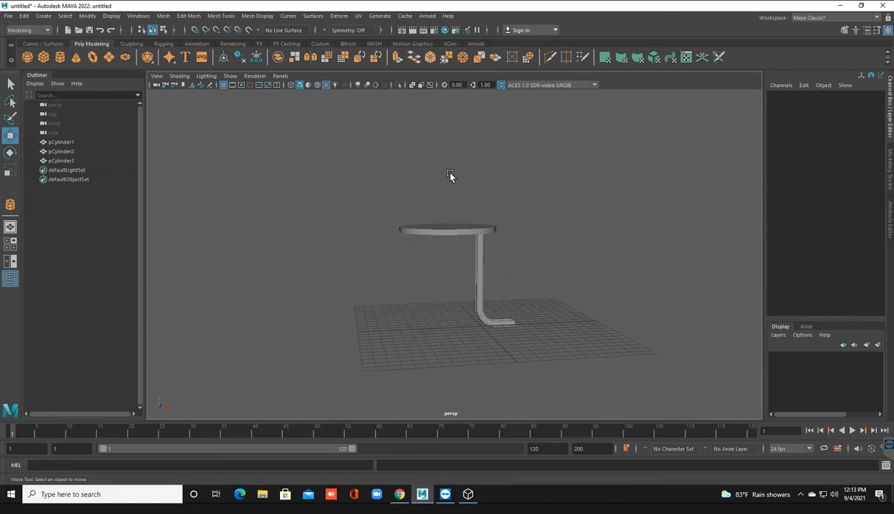
Duplicate the second leg to X -1.033 and set the copy's Y rotation to -270 degrees.
click(480, 279)
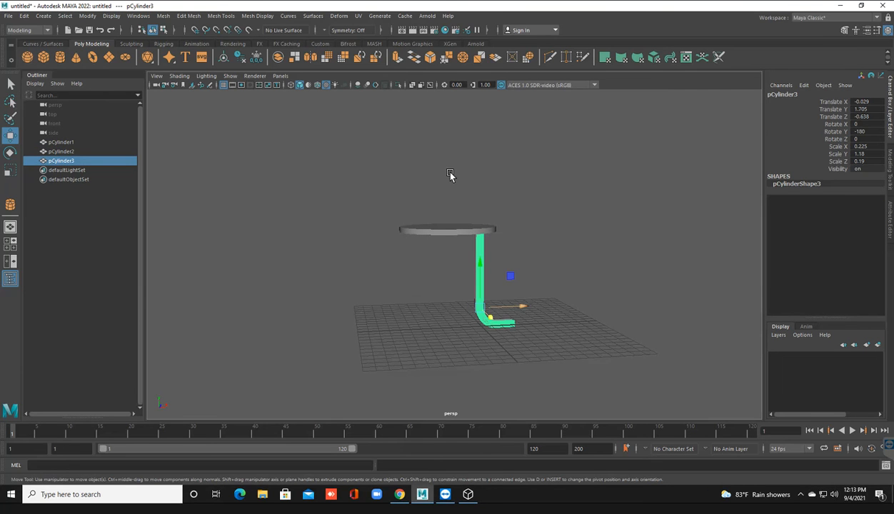
shift+drag(523, 306, 513, 307)
key(e)
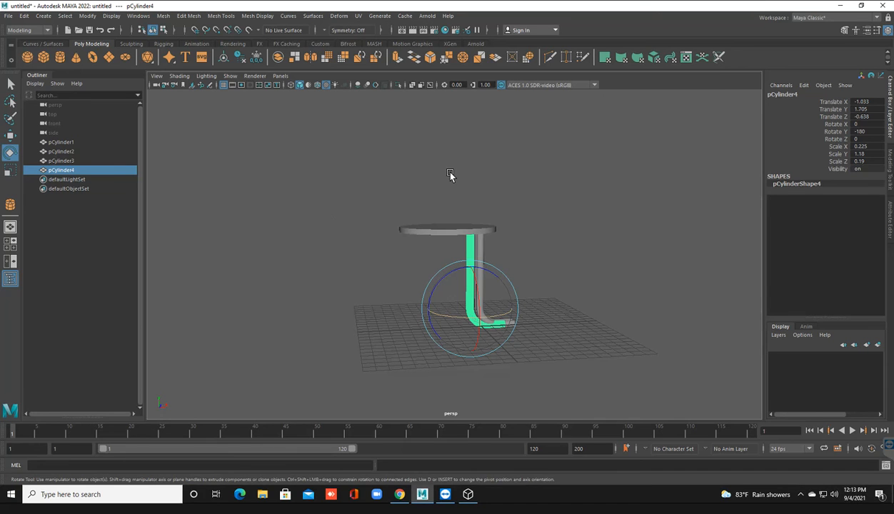
drag(496, 315, 389, 305)
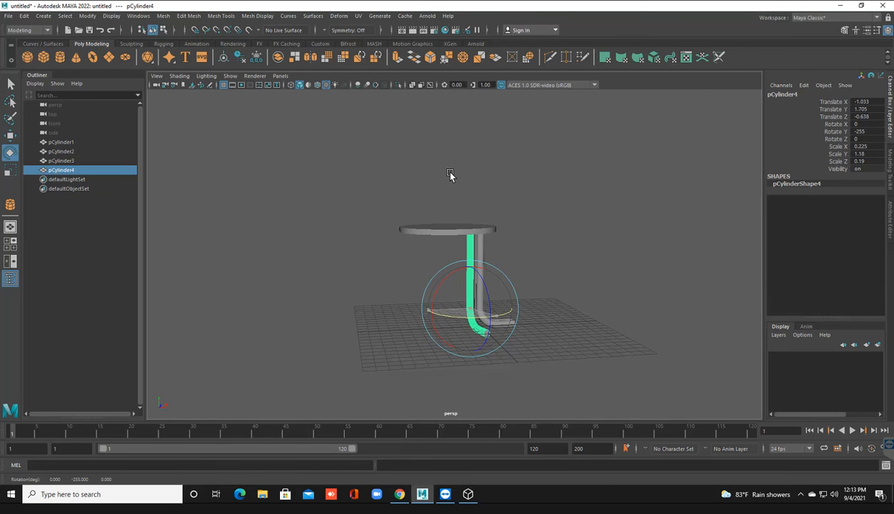
drag(471, 317, 461, 317)
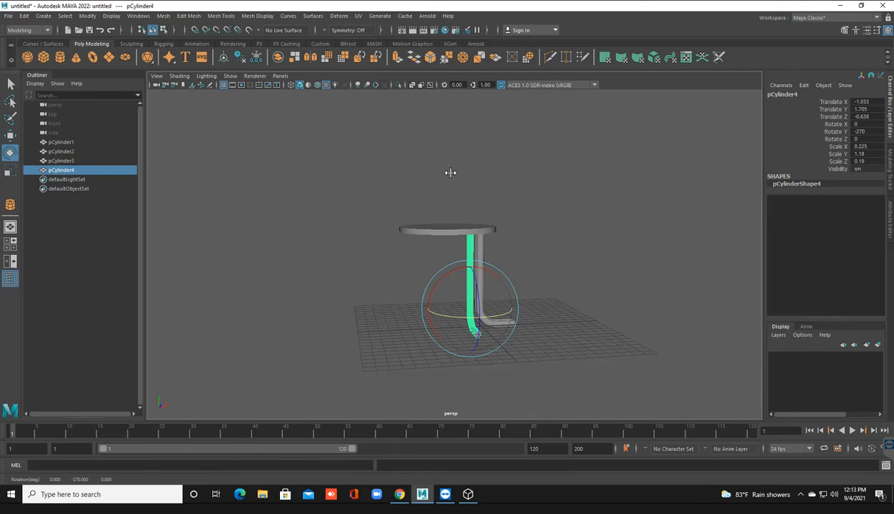
click(862, 131)
key(BackSpace)
text(-270)
key(Return)
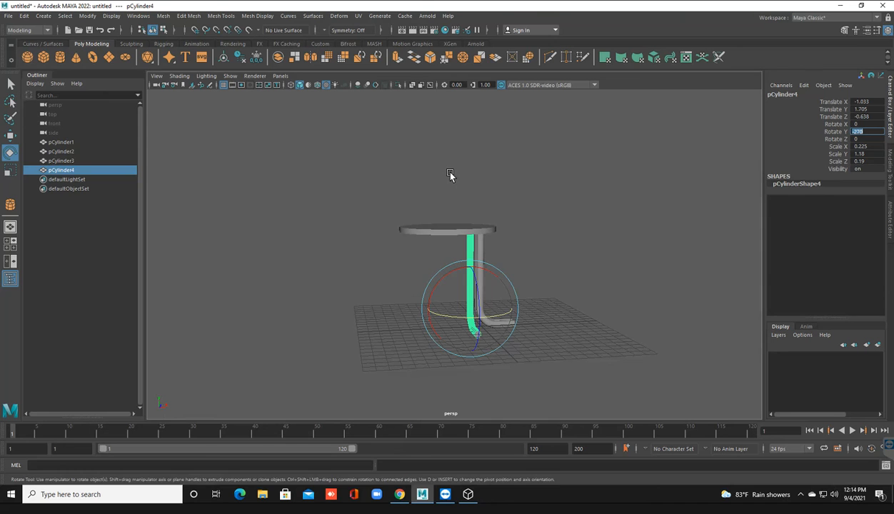
Reselect the rotated third leg and move it along X until it sits tight against the pair of legs.
click(450, 175)
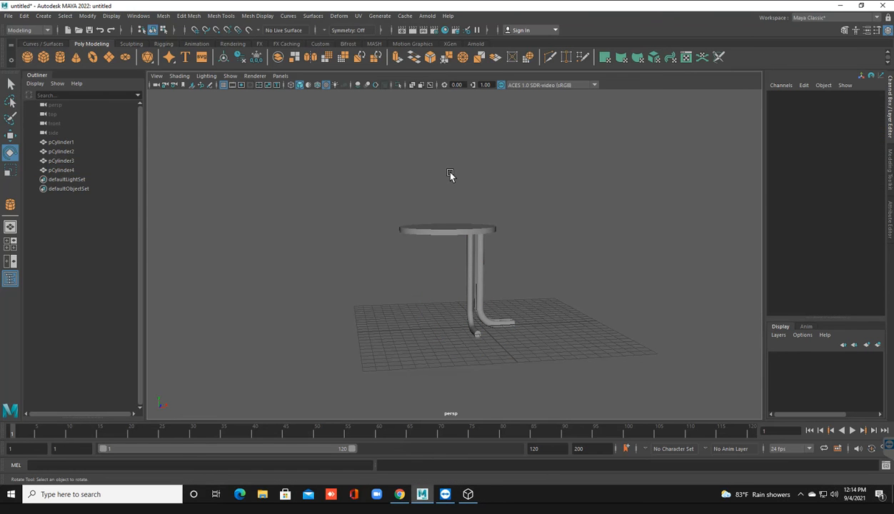
key(ctrl+z)
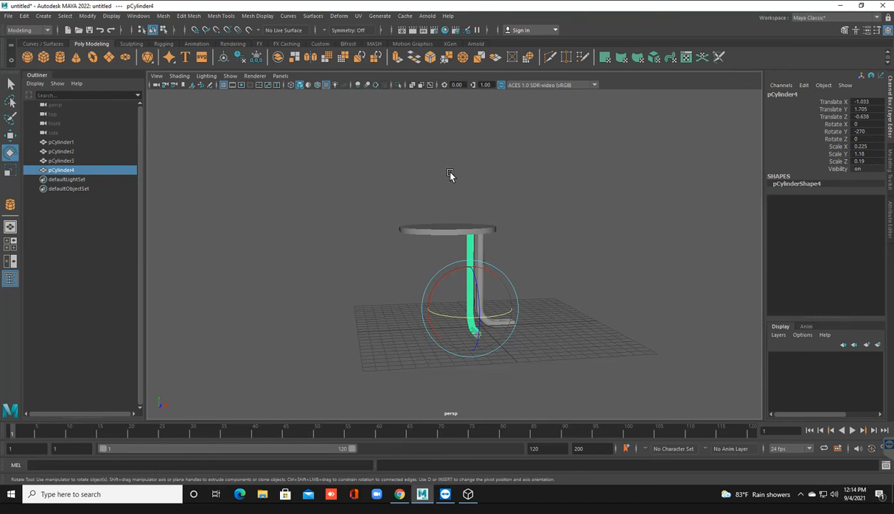
click(450, 176)
alt+drag(450, 176, 450, 176)
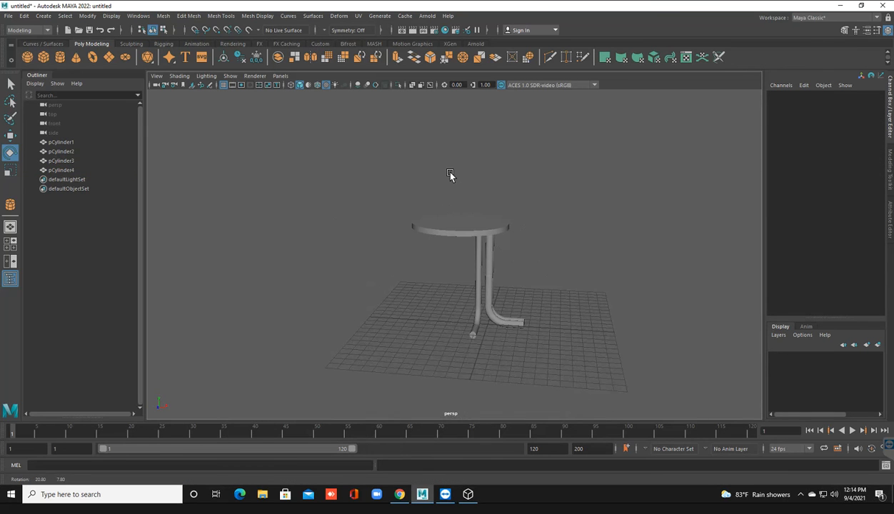
key(ctrl+z)
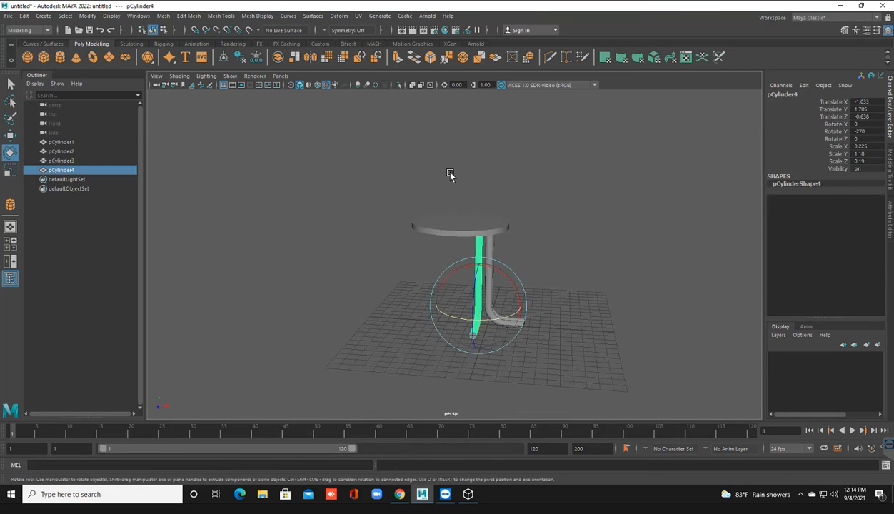
key(w)
drag(524, 307, 531, 307)
click(450, 173)
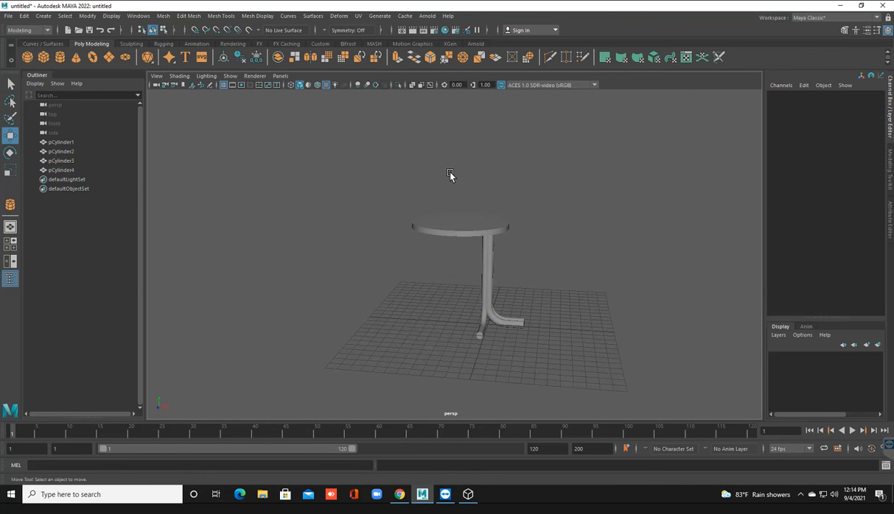
alt+drag(450, 174, 450, 174)
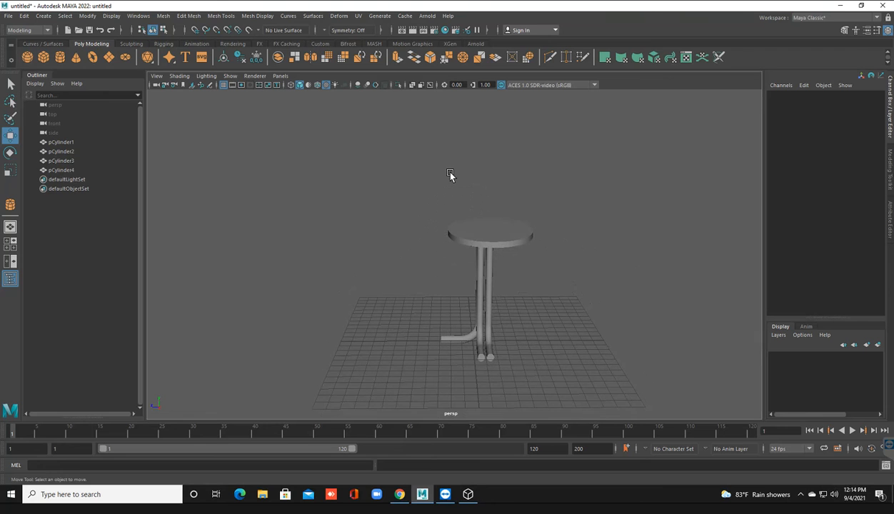
Select the rotated third leg and move it along X to -0.716, closer to the pair of legs.
click(457, 336)
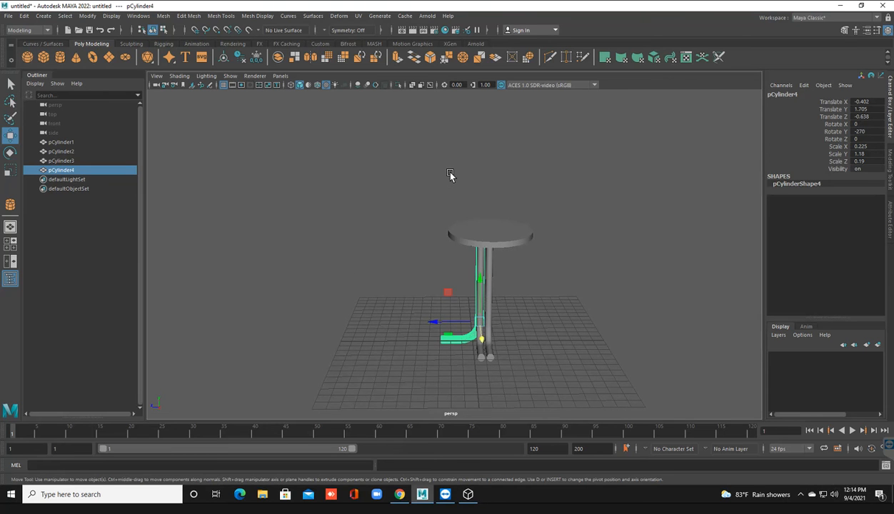
alt+drag(450, 174, 450, 174)
mouse_move(519, 312)
mouse_down()
mouse_move(528, 312)
mouse_move(519, 312)
mouse_up()
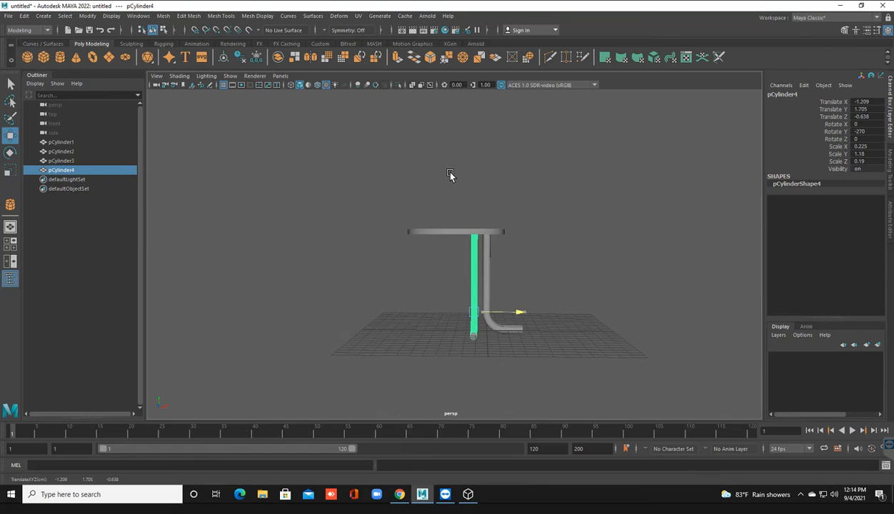
drag(519, 312, 524, 312)
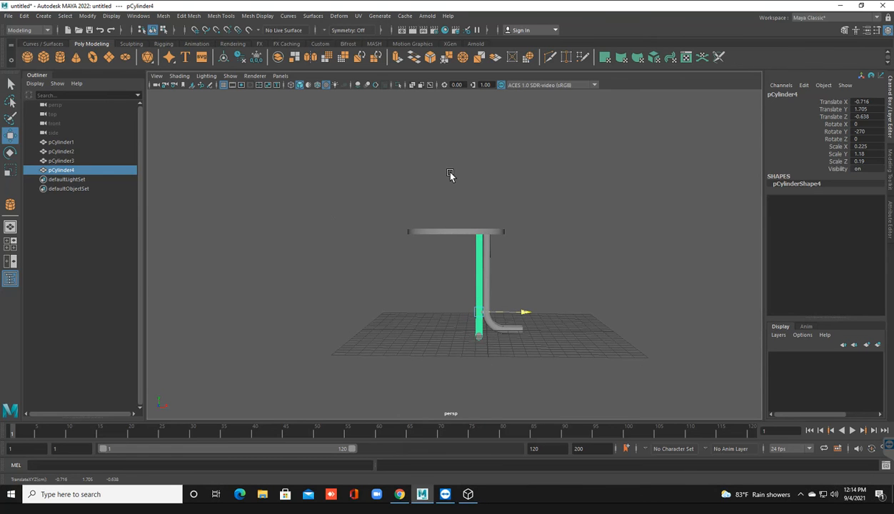
drag(525, 312, 525, 312)
alt+drag(451, 175, 451, 175)
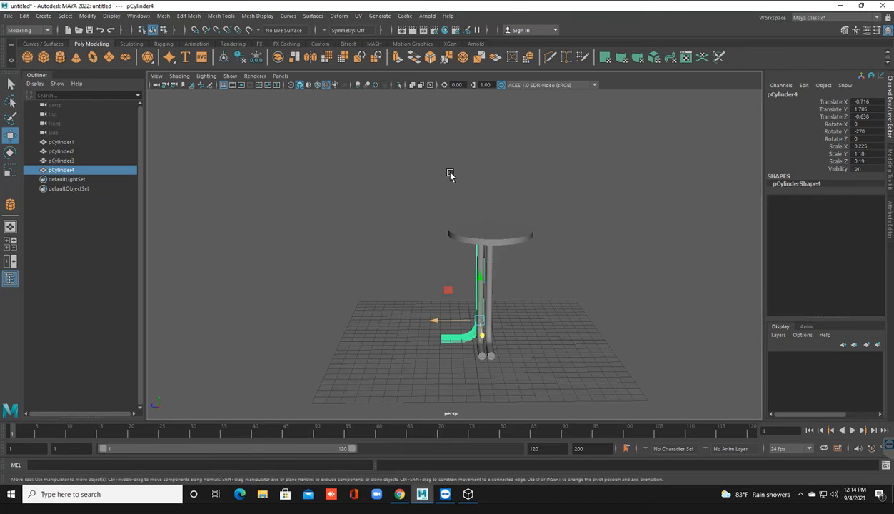
Centre the third leg behind the pair by moving it to Z -1.317 and X -0.563.
drag(437, 321, 445, 321)
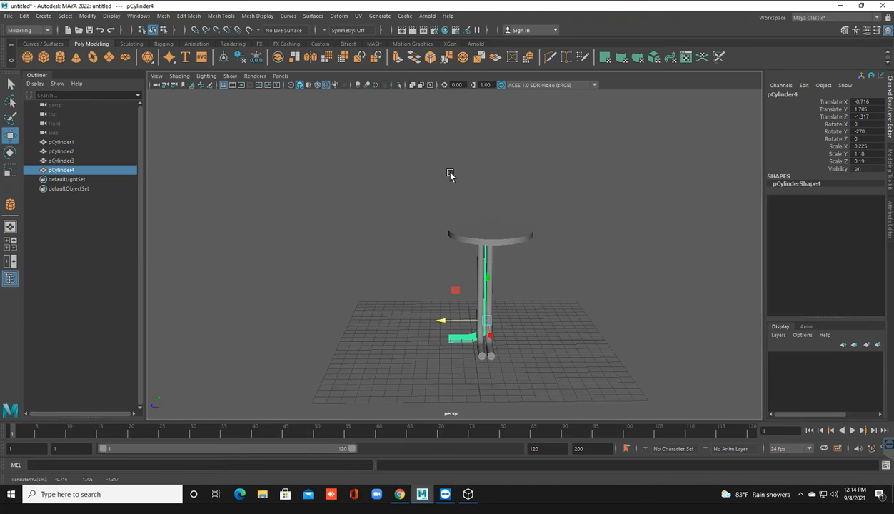
mouse_move(450, 175)
alt+mouse_down()
mouse_move(425, 176)
mouse_move(457, 175)
alt+mouse_up()
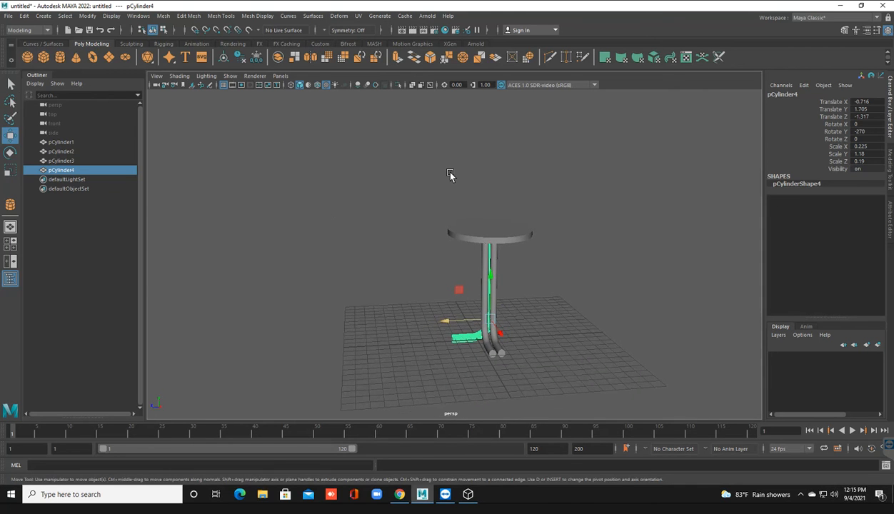
drag(500, 333, 501, 335)
mouse_move(451, 176)
alt+mouse_down()
mouse_move(464, 207)
mouse_move(586, 164)
mouse_move(600, 169)
mouse_move(411, 179)
mouse_move(425, 197)
mouse_move(451, 187)
mouse_move(471, 215)
mouse_move(436, 137)
alt+mouse_up()
click(451, 175)
key(ctrl+z)
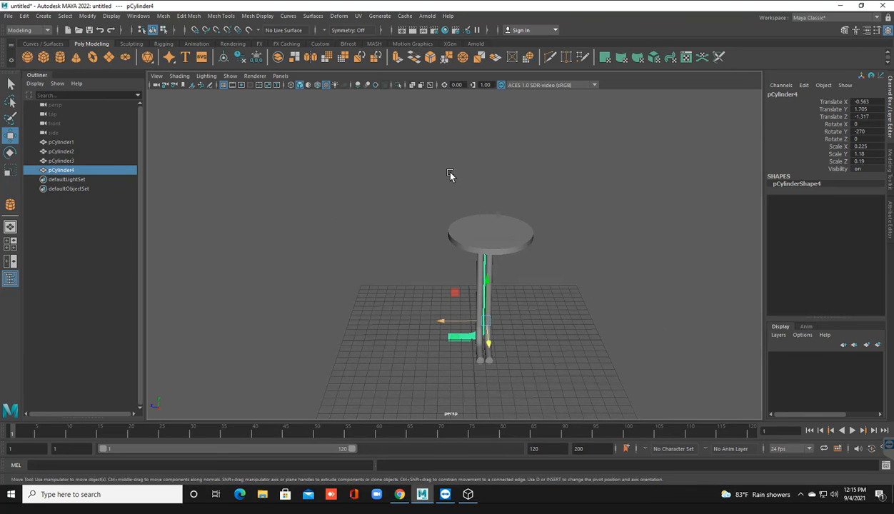
Duplicate the third leg along Z to -2.738 and rotate the copy to -450 degrees in Y so its foot faces the opposite way.
shift+drag(441, 320, 456, 321)
mouse_move(450, 173)
alt+mouse_down()
mouse_move(361, 258)
mouse_move(293, 83)
mouse_move(292, 119)
mouse_move(447, 192)
alt+mouse_up()
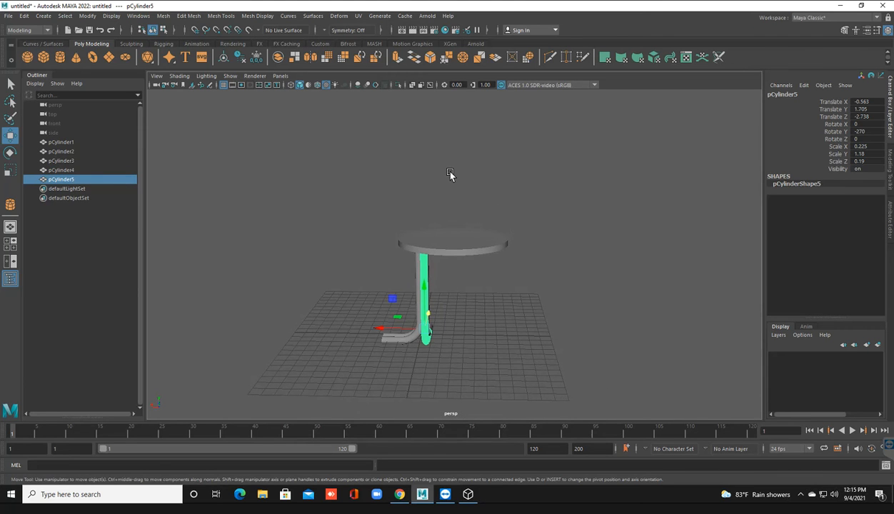
key(e)
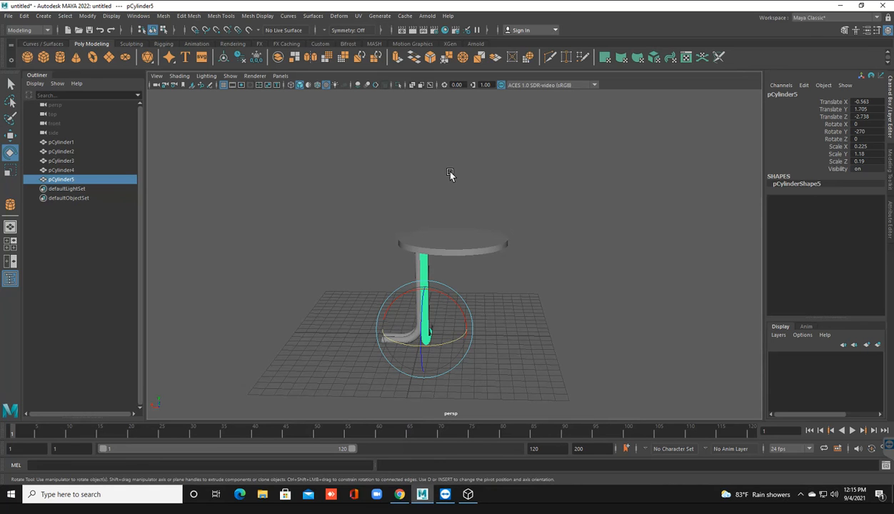
mouse_move(446, 345)
mouse_down()
mouse_move(382, 333)
mouse_move(403, 316)
mouse_up()
click(602, 287)
alt+drag(602, 287, 500, 307)
alt+drag(450, 174, 458, 147)
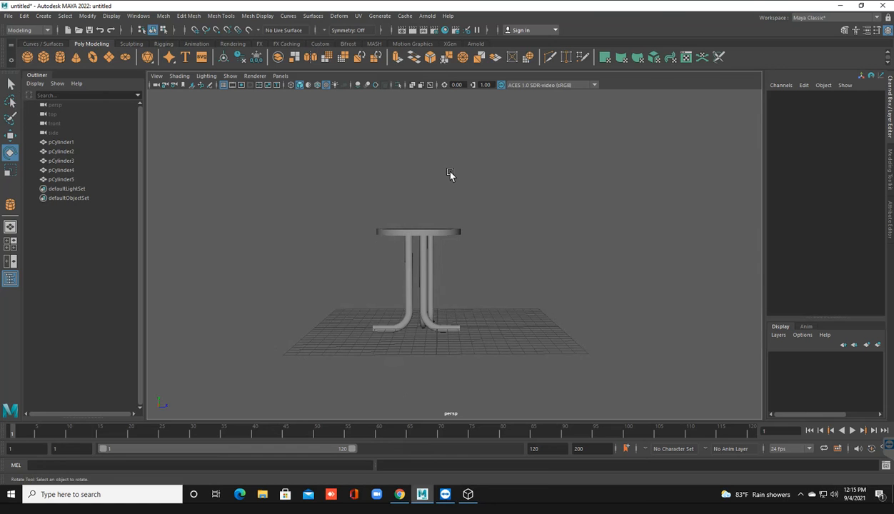
Move the new fourth leg along Z to -2.102, closer to the other legs.
click(409, 286)
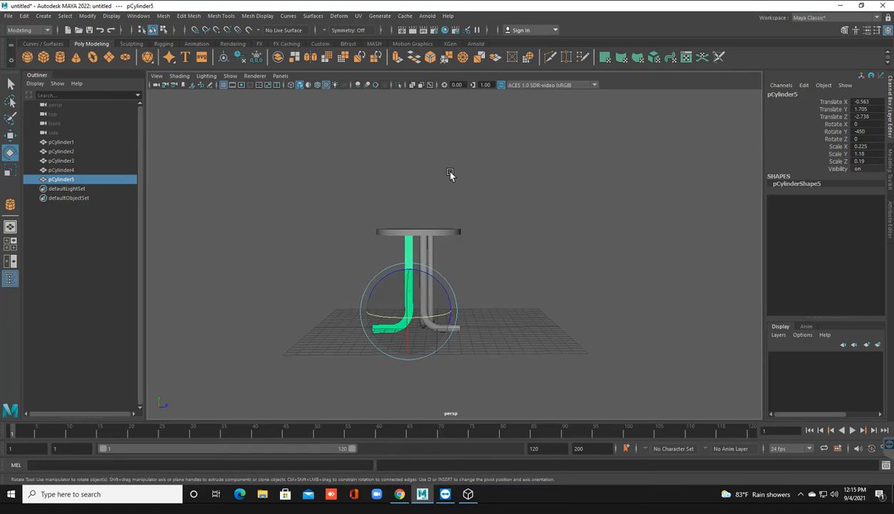
key(w)
drag(452, 311, 458, 310)
click(450, 175)
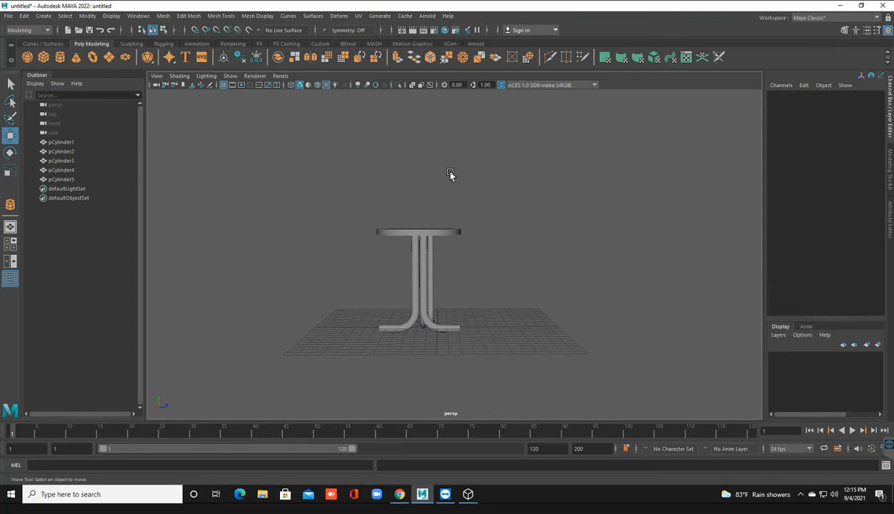
Try to shift three of the legs together along Z under the tabletop, and undo the move.
mouse_move(390, 298)
mouse_down()
mouse_move(421, 320)
mouse_move(475, 310)
mouse_up()
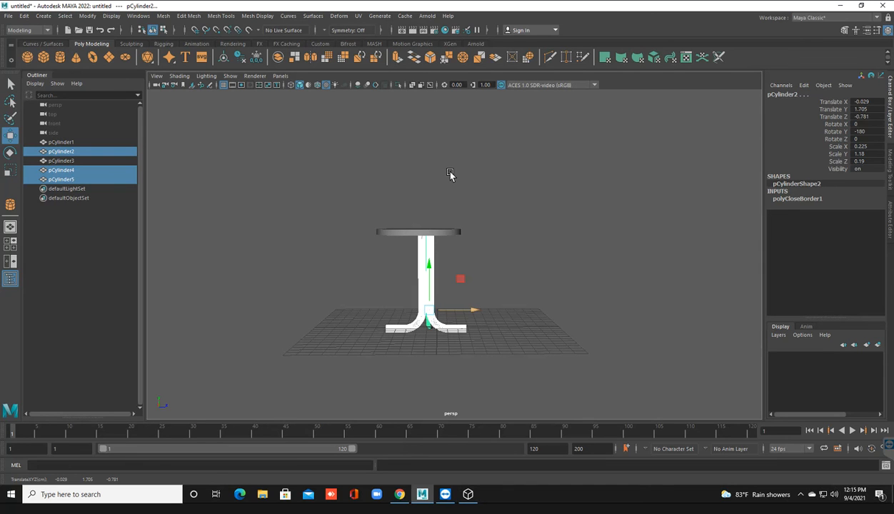
click(450, 173)
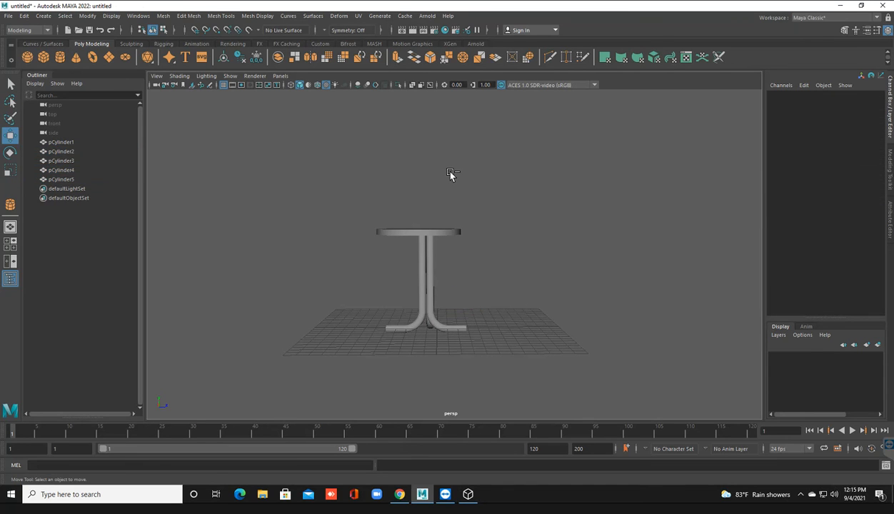
key(ctrl+z)
key(ctrl+z)
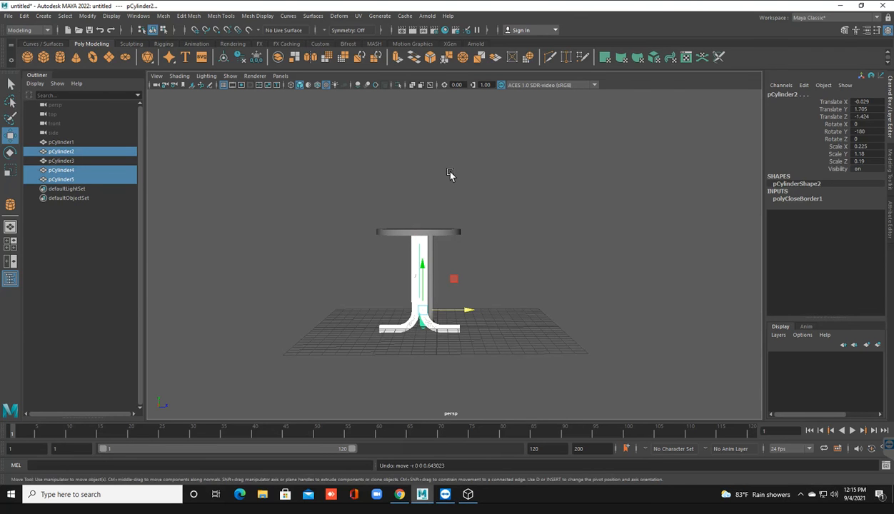
Select the third and fourth legs and shift them together along Z, bringing the fourth leg to Z -1.735.
click(450, 173)
alt+drag(450, 173, 450, 173)
key(ctrl+z)
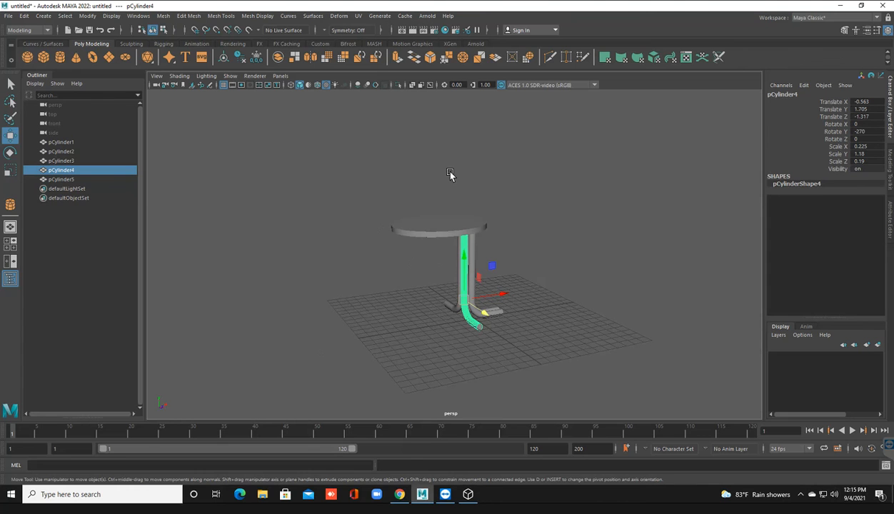
shift+middle_drag(450, 174, 450, 174)
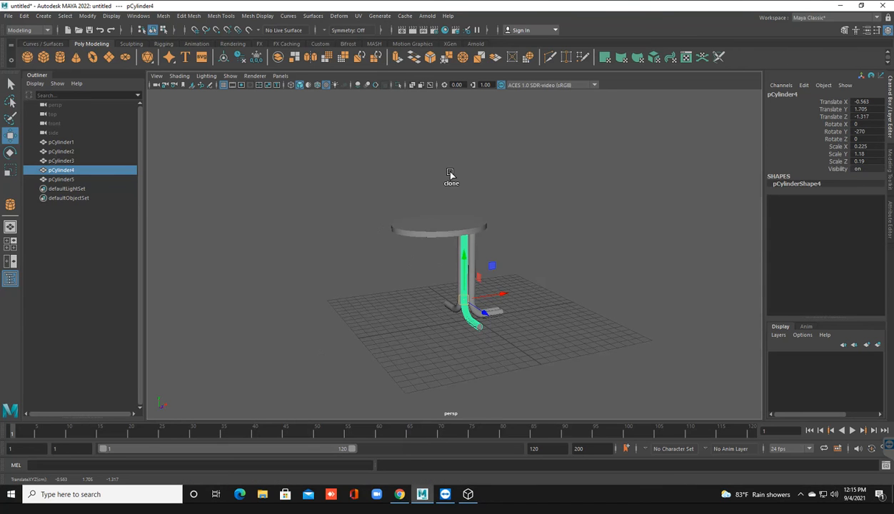
key(f)
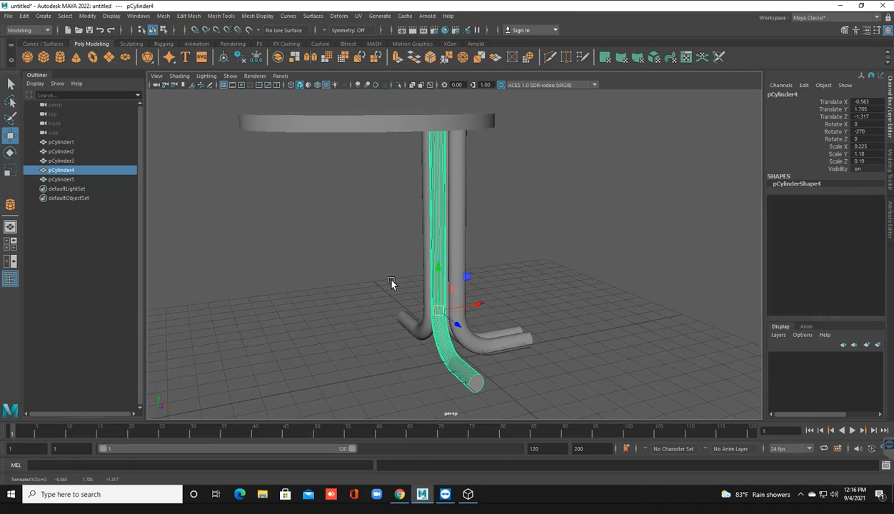
key(ctrl+z)
scroll(392, 283, down, 5)
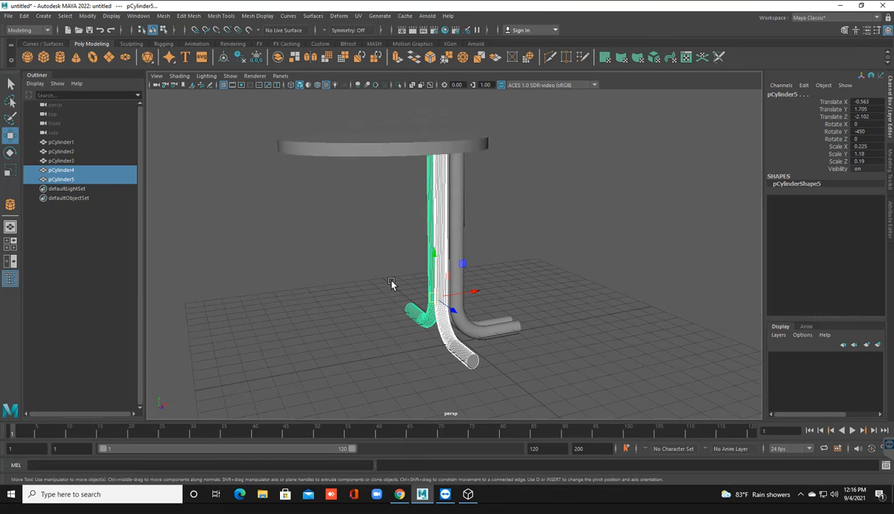
alt+drag(391, 283, 392, 284)
drag(465, 295, 471, 296)
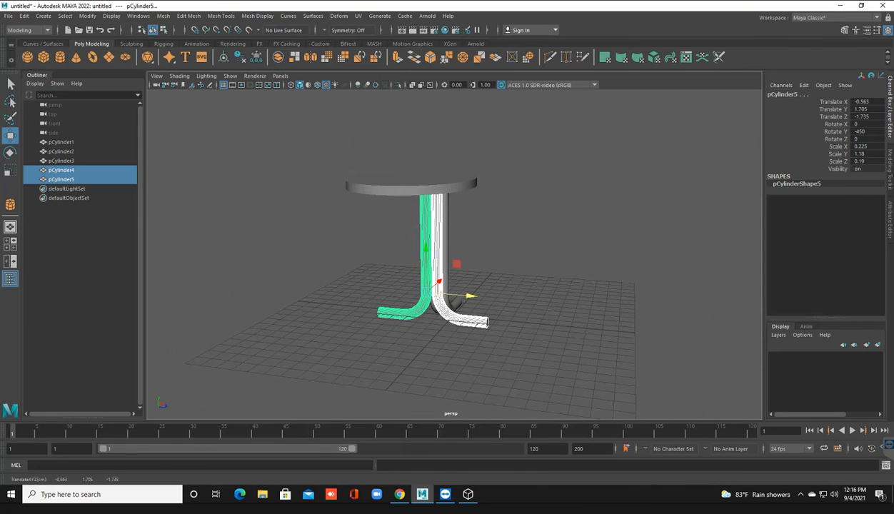
click(575, 327)
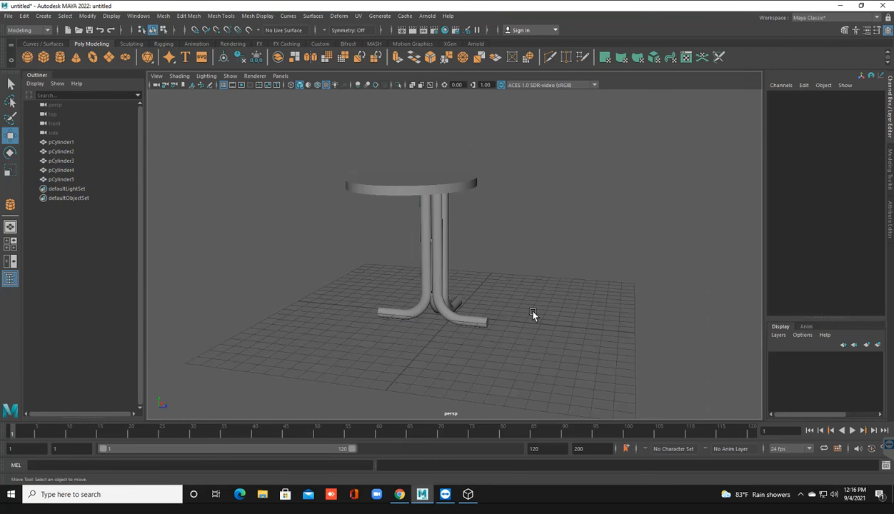
Inspect the gaps between the clustered legs up close and select the fourth leg.
scroll(532, 315, up, 3)
scroll(524, 315, up, 5)
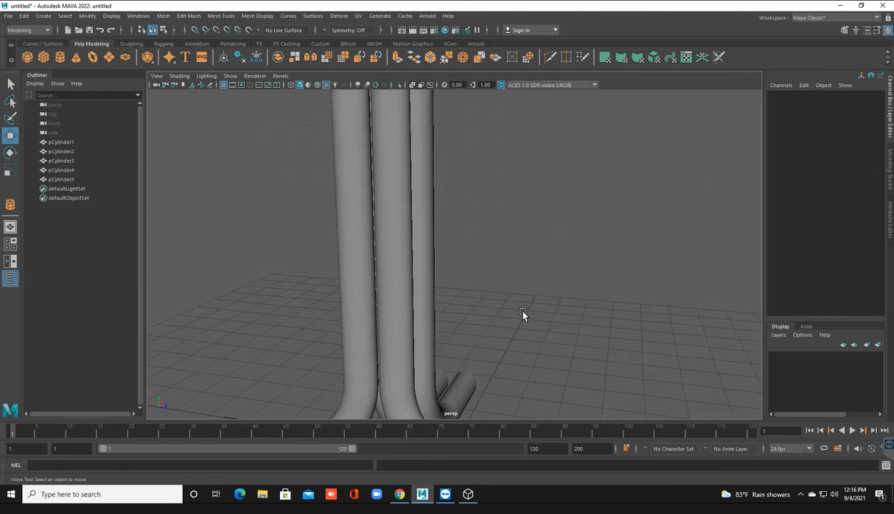
alt+drag(523, 341, 559, 342)
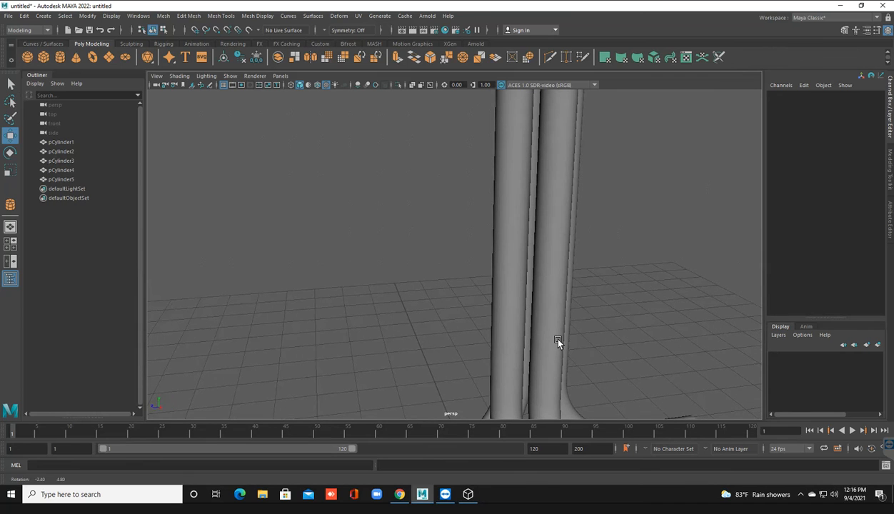
click(564, 408)
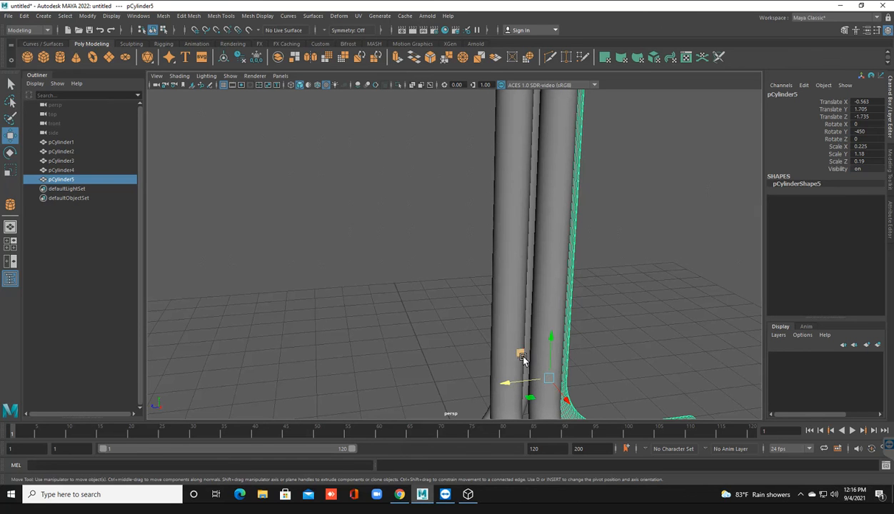
alt+right_drag(519, 354, 470, 404)
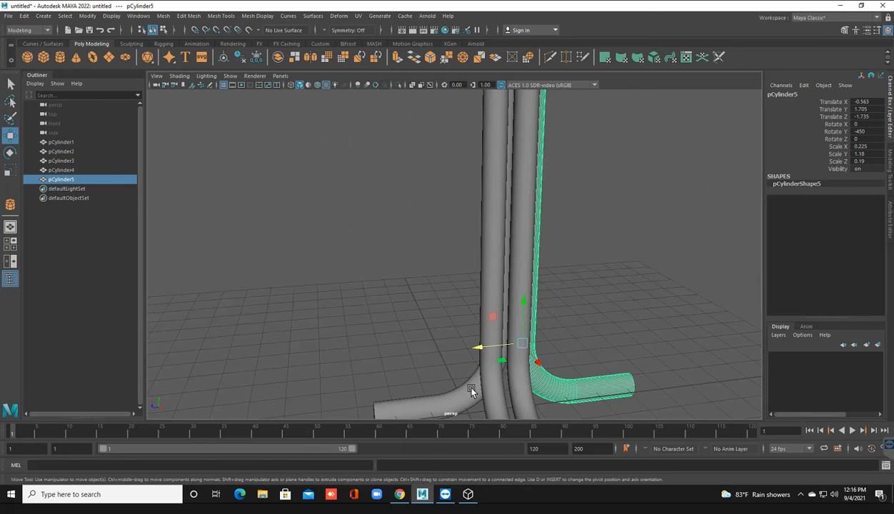
Shift the two outward-facing outer leg tubes together slightly along the Z axis to align them with the middle tubes.
click(483, 388)
drag(477, 355, 470, 352)
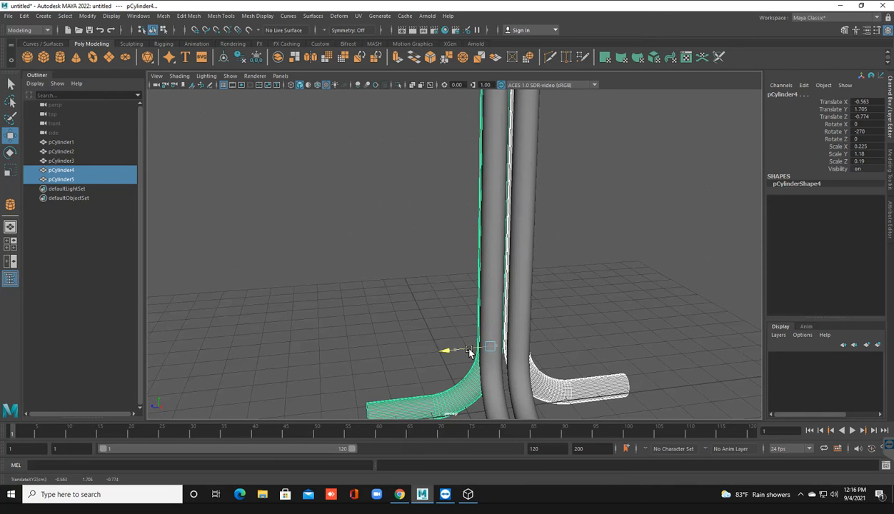
click(426, 272)
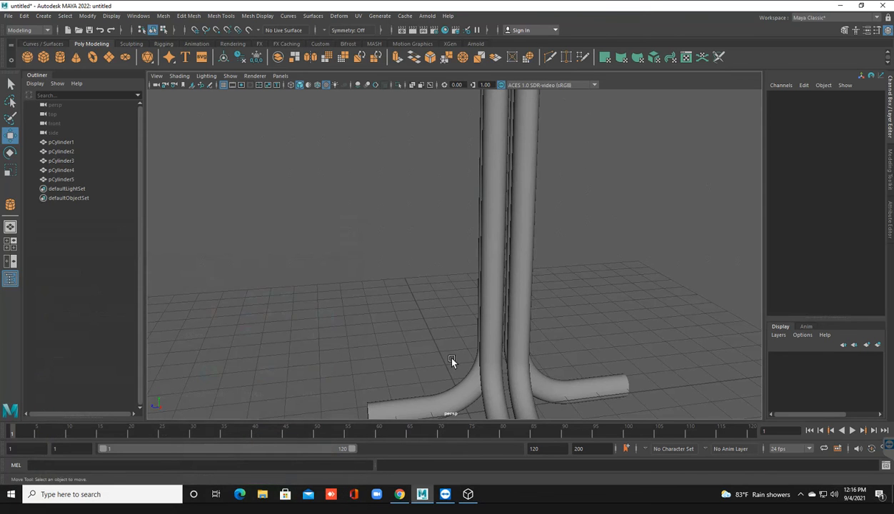
Combine the four leg tubes beneath the tabletop into a single mesh.
alt+drag(453, 349, 301, 338)
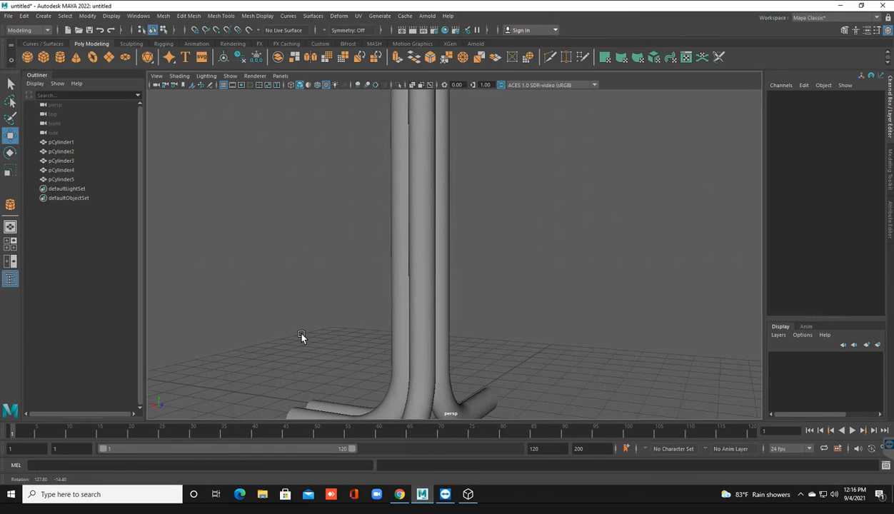
scroll(431, 356, down, 4)
alt+drag(424, 375, 401, 377)
scroll(444, 359, up, 6)
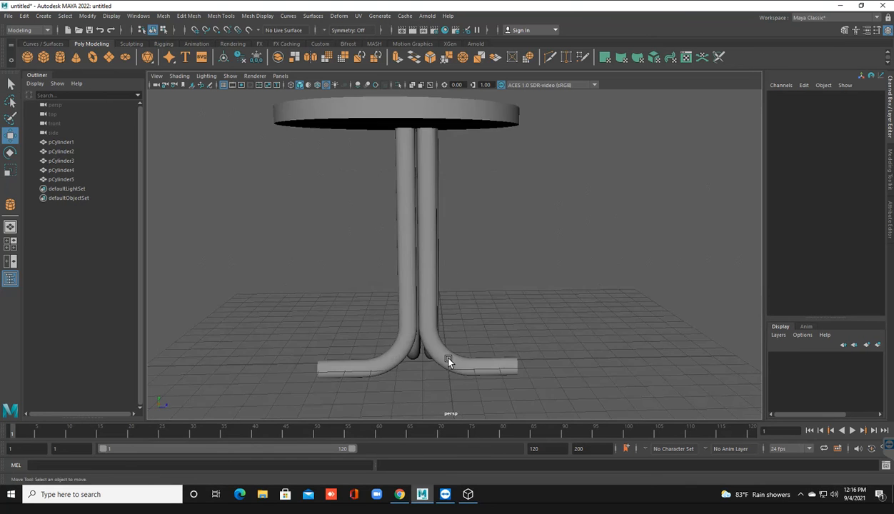
click(401, 319)
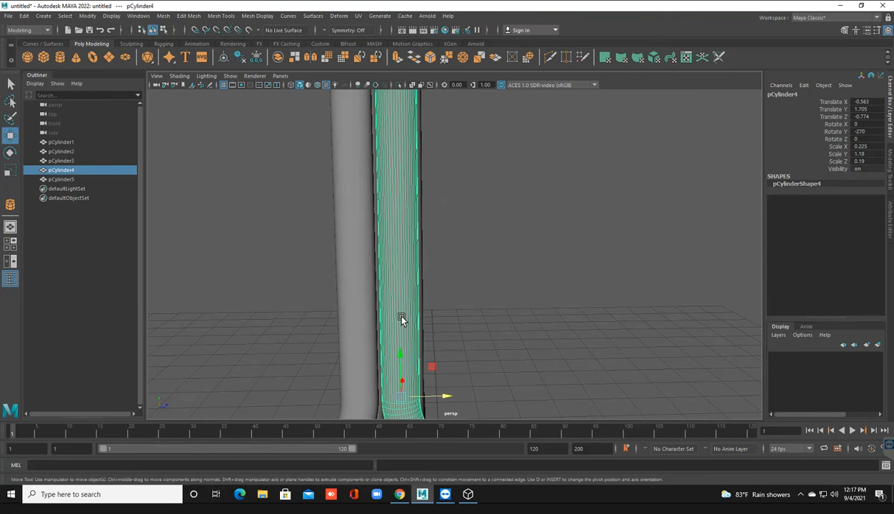
click(335, 283)
drag(272, 234, 486, 263)
key(f)
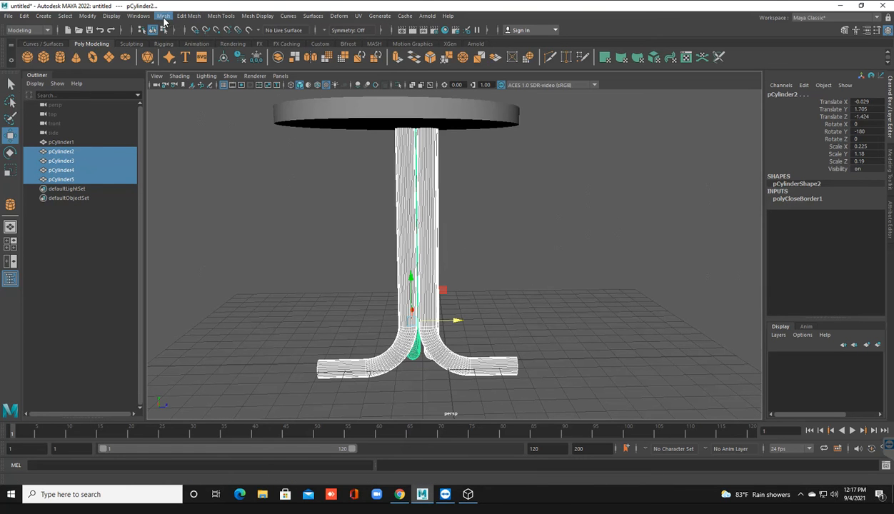
click(163, 16)
click(179, 50)
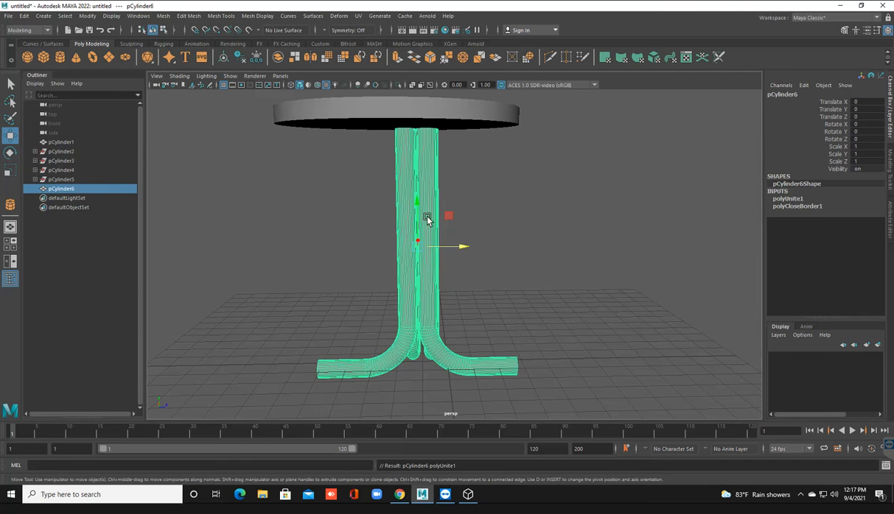
click(502, 214)
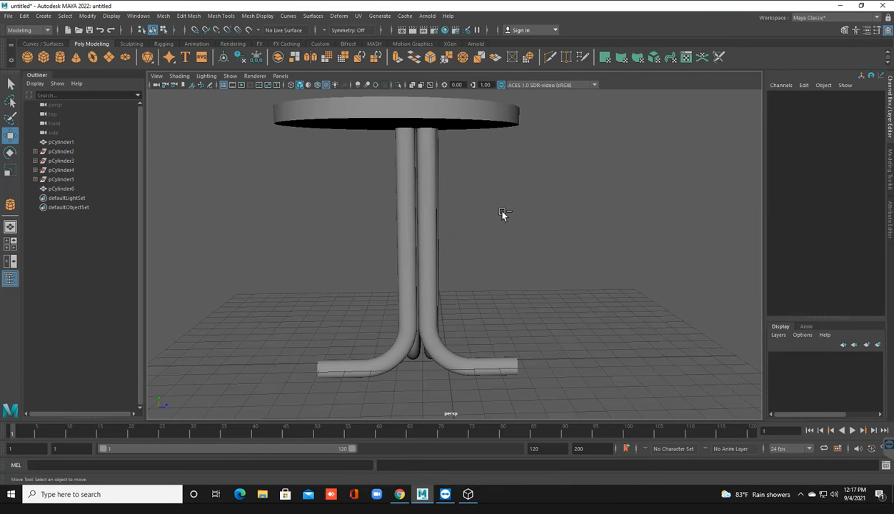
Save the scene as "table 2" in Maya Binary format in the personal practice folder.
key(ctrl+shift+s)
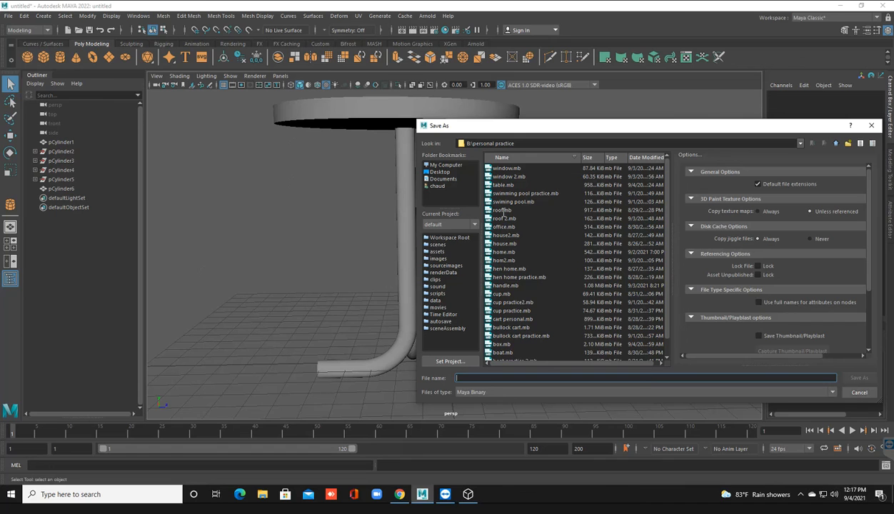
text(table)
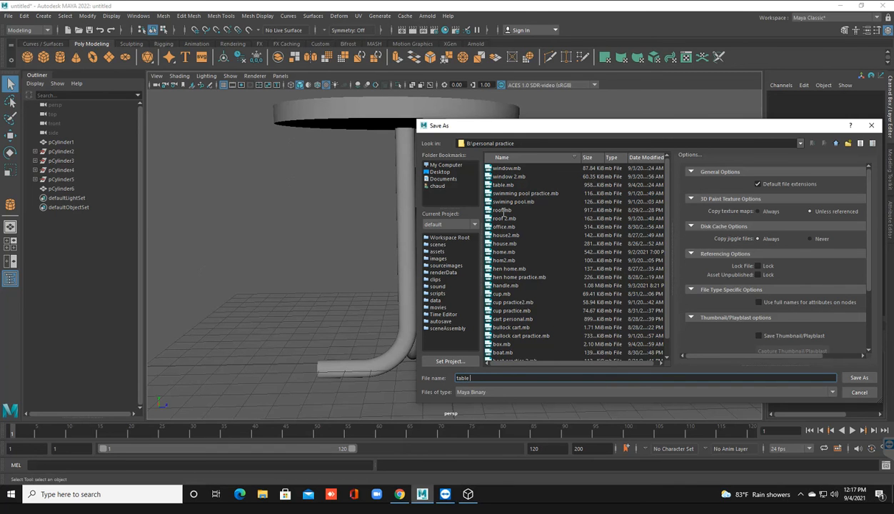
text( 2)
key(Return)
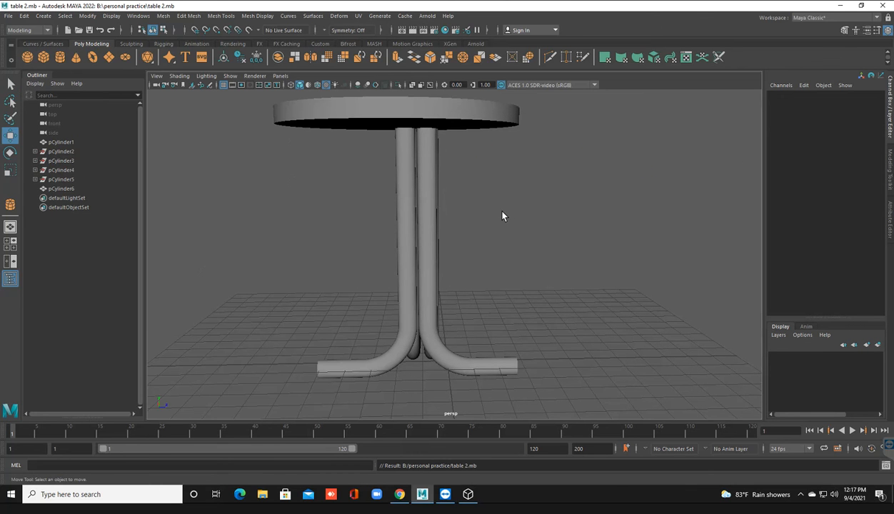
Duplicate the combined leg set and move the copy along X to about -5.881.
alt+drag(502, 215, 502, 214)
click(502, 214)
key(ctrl+d)
middle_drag(502, 214, 502, 214)
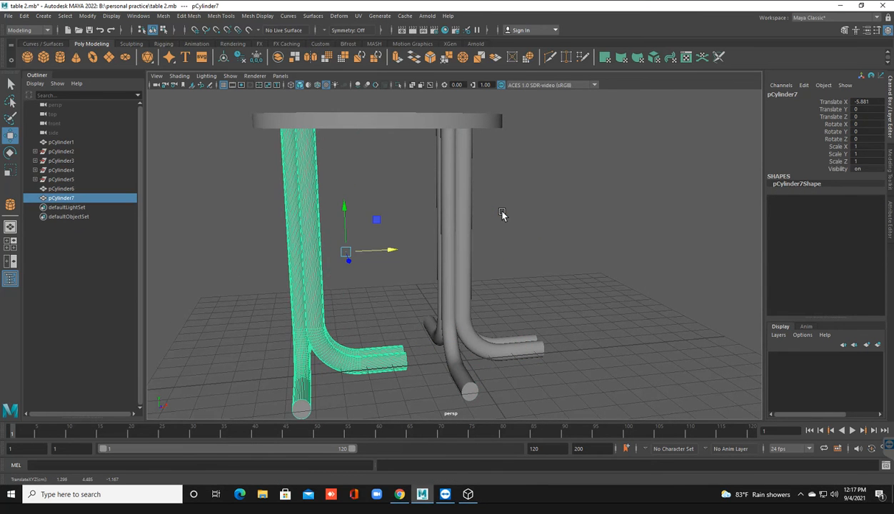
Try rotating the duplicated leg set -105 degrees about the Y axis, and undo the rotation.
alt+drag(502, 214, 501, 214)
scroll(501, 214, down, 2)
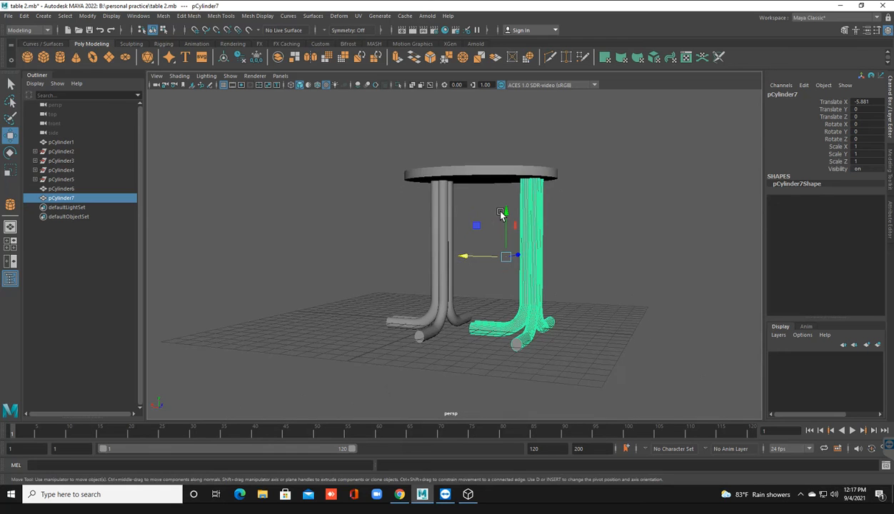
key(e)
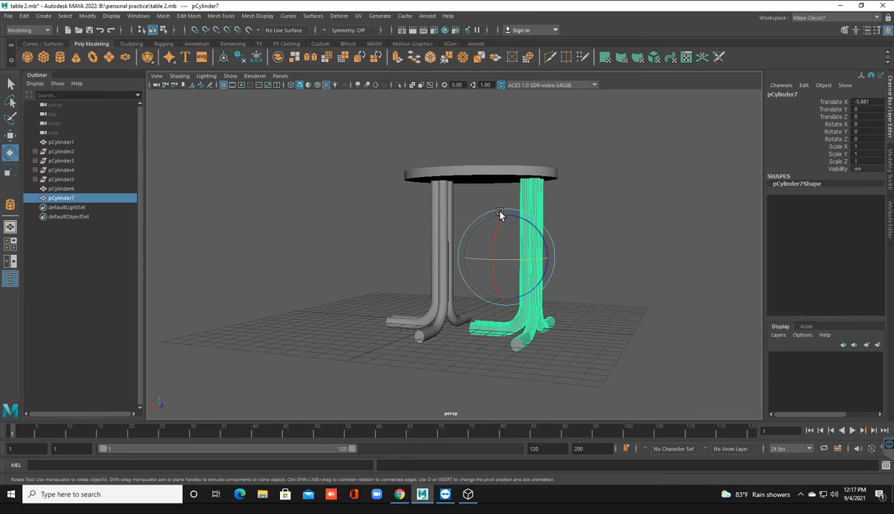
click(499, 217)
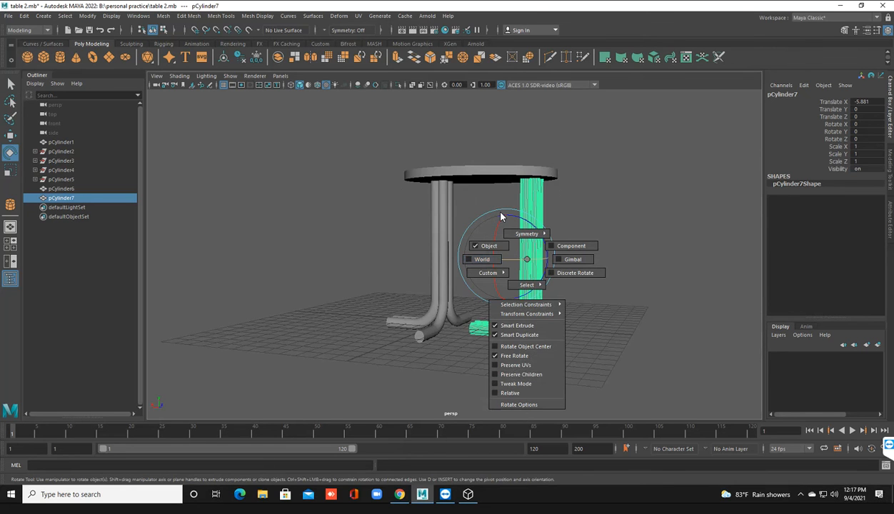
click(500, 216)
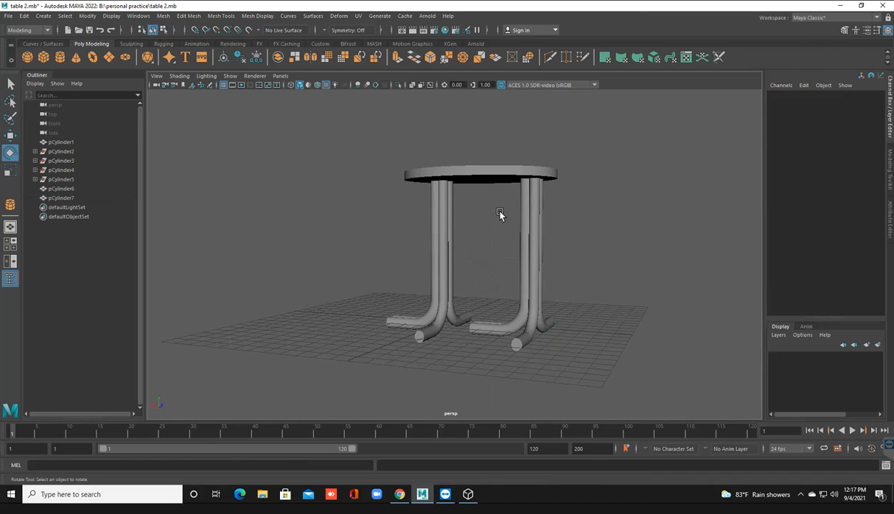
key(ctrl+z)
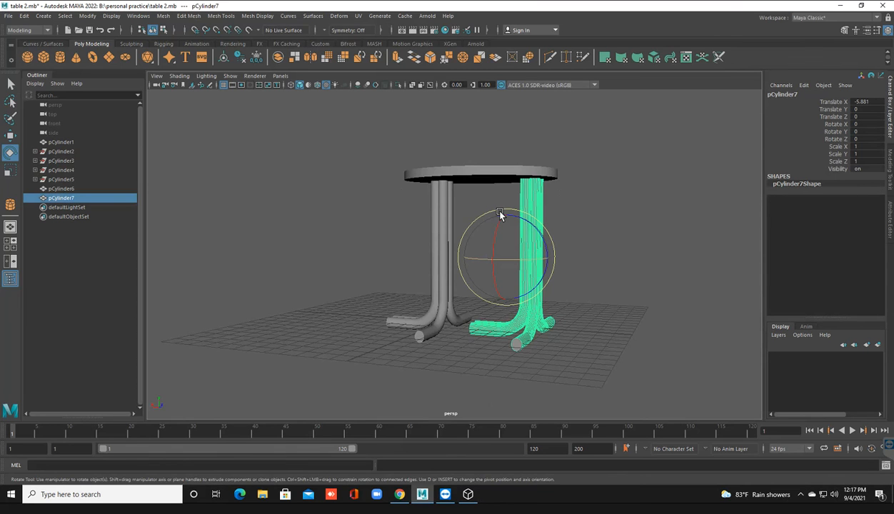
drag(528, 259, 464, 260)
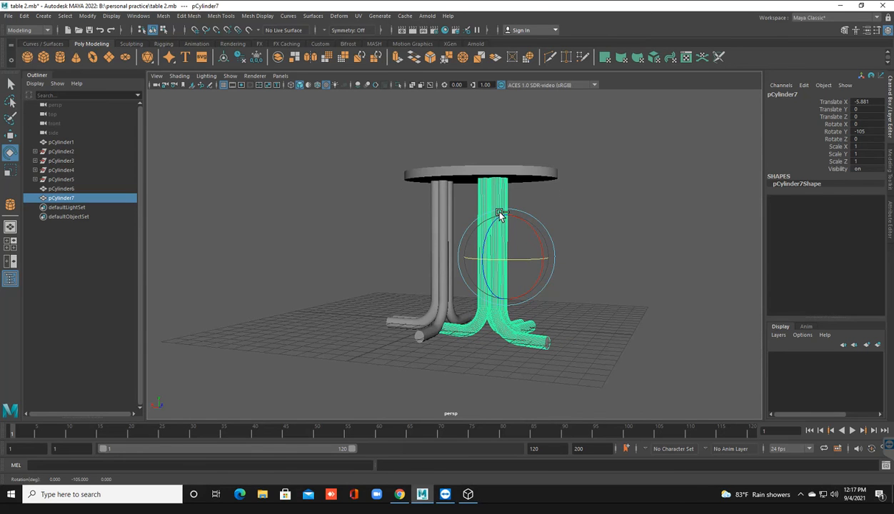
key(ctrl+z)
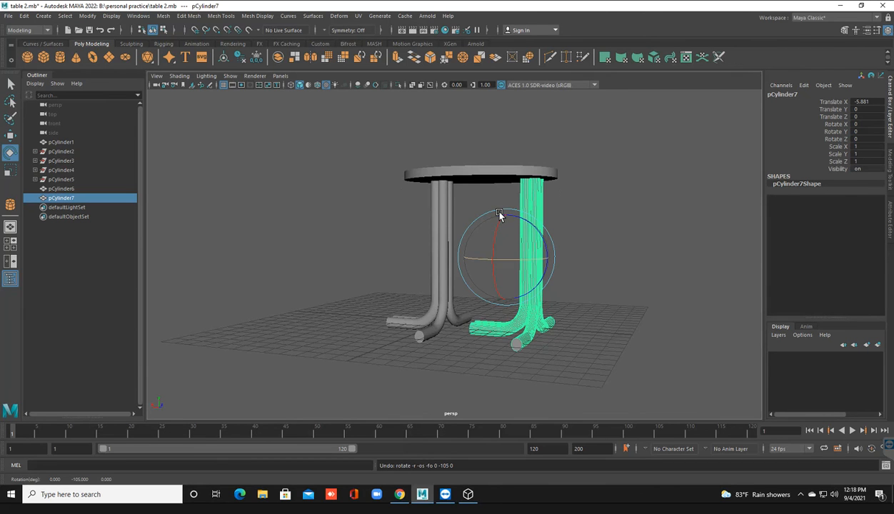
Rotate the duplicated leg set to -90 degrees about Y and move it along X to about -7.831.
drag(531, 260, 474, 259)
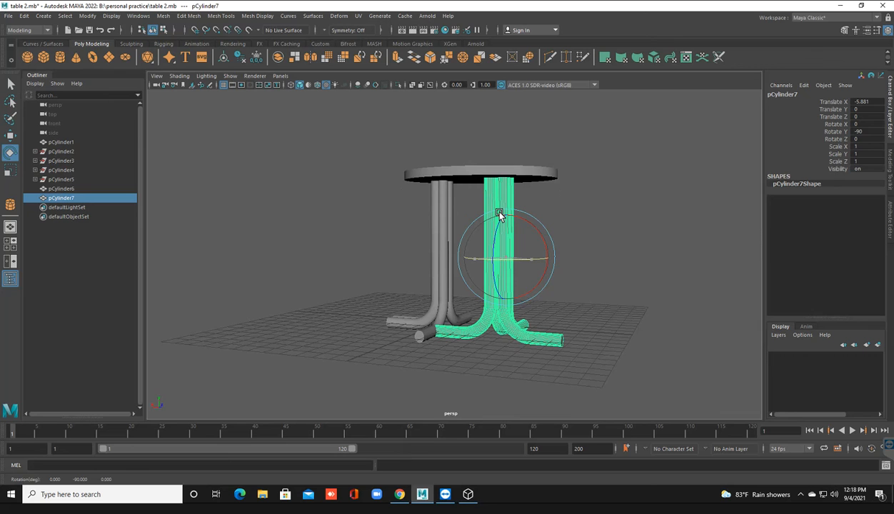
key(w)
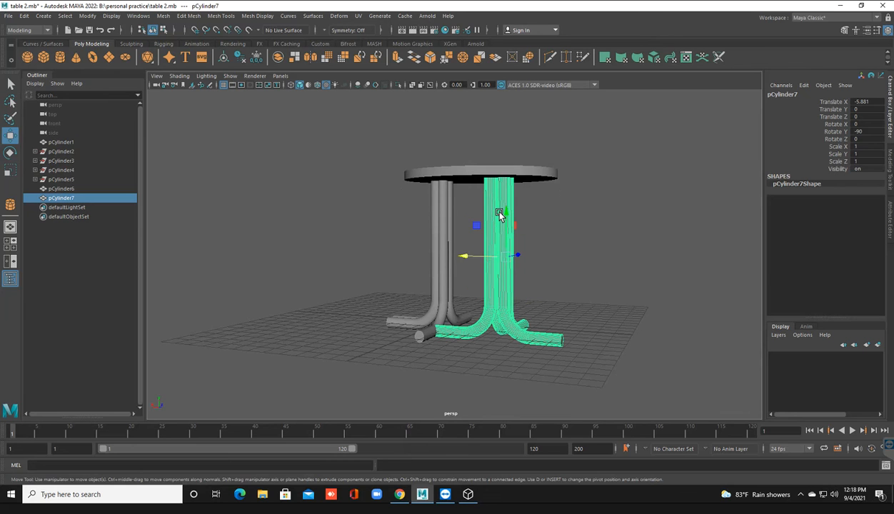
drag(468, 256, 502, 255)
Rotate the duplicated leg set further to -180 degrees about Y so it mirrors the original legs.
alt+drag(499, 216, 499, 215)
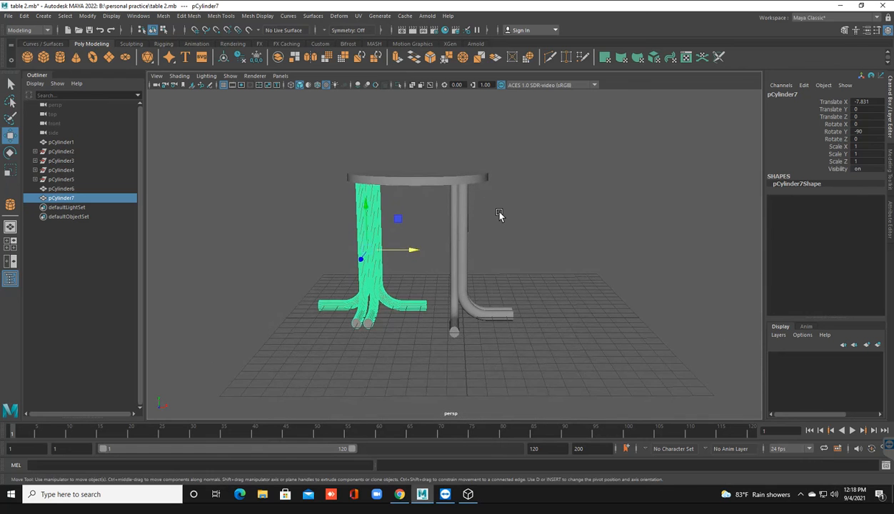
key(e)
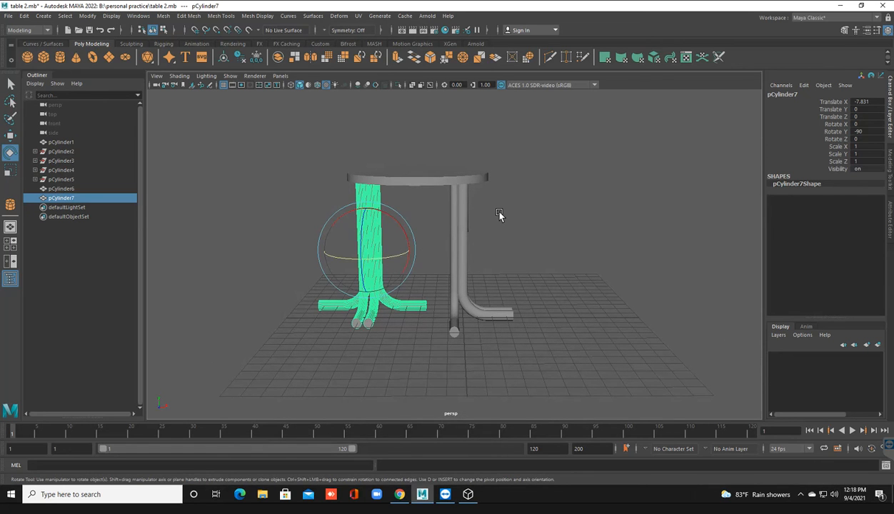
middle_drag(499, 216, 499, 215)
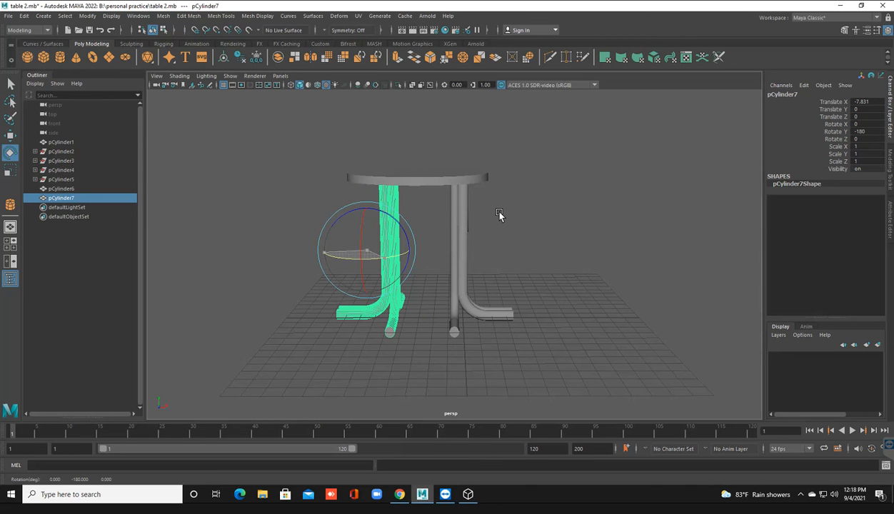
click(499, 216)
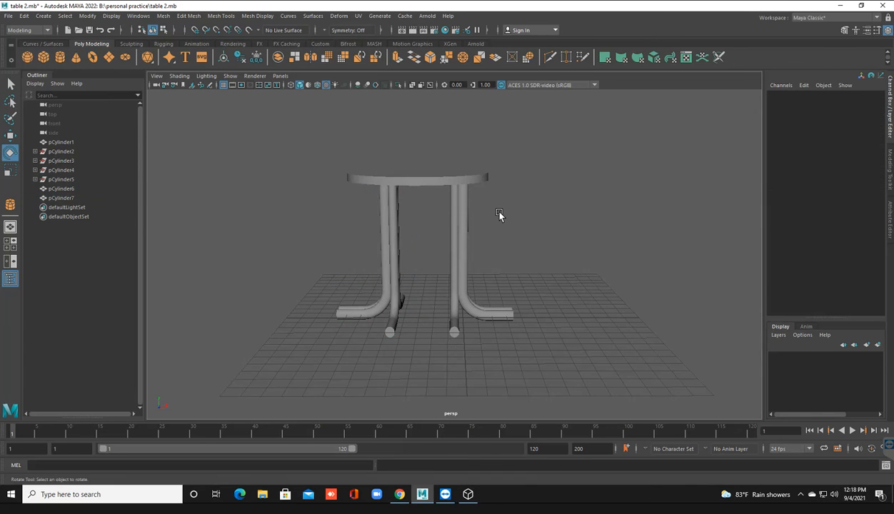
Move the duplicated leg set outward along X to about -9.329.
key(ctrl+z)
key(w)
middle_drag(499, 216, 499, 216)
click(499, 215)
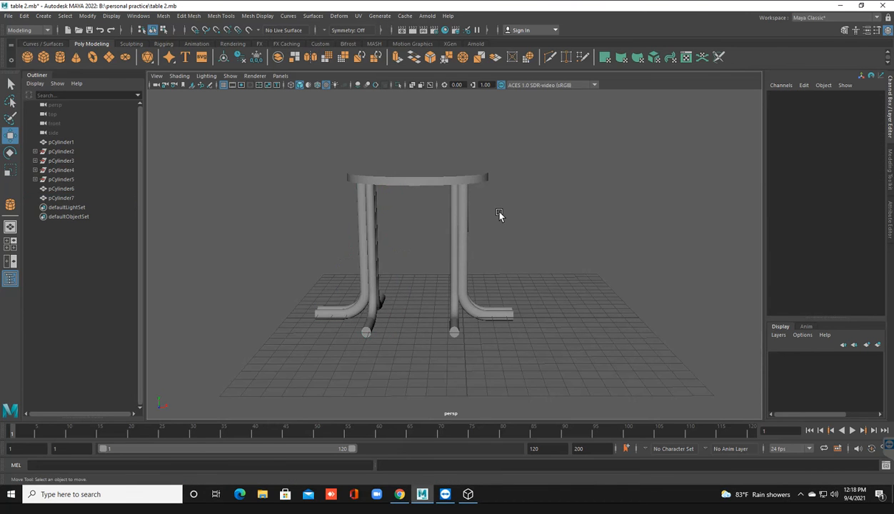
Scale up the round tabletop uniformly to about 1.713 in X and 1.399 in Y and Z.
scroll(499, 215, up, 3)
alt+drag(499, 215, 499, 216)
scroll(499, 215, down, 2)
scroll(499, 216, down, 2)
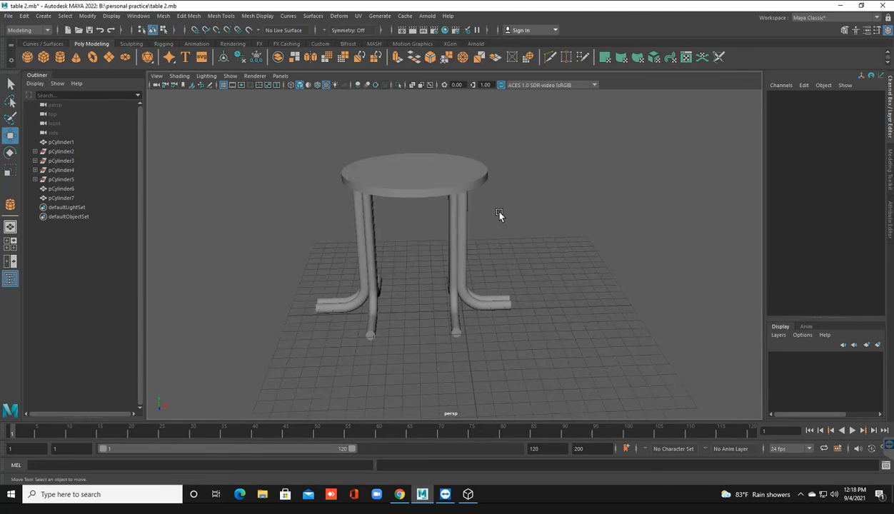
scroll(499, 215, down, 2)
key(ctrl+z)
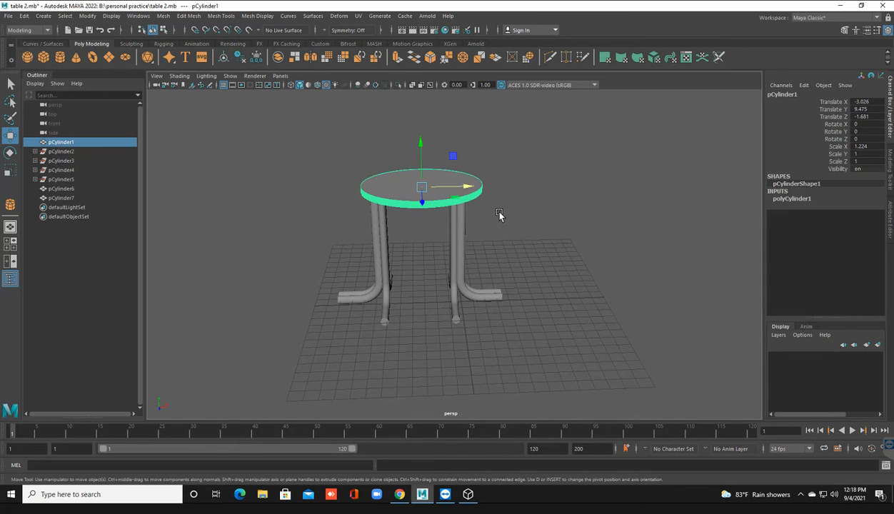
key(r)
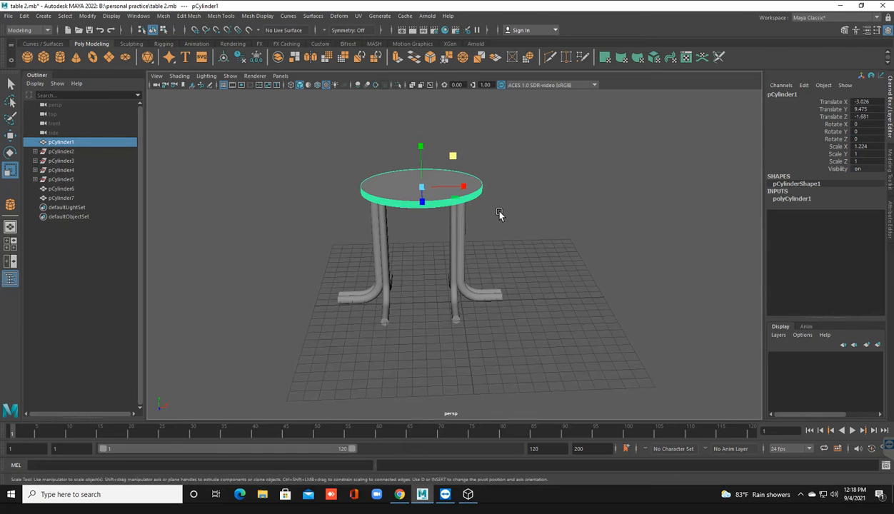
drag(421, 187, 439, 187)
click(499, 214)
Move the duplicated leg set further outward along X to about -11.017 beneath the enlarged tabletop.
alt+drag(499, 214, 498, 213)
key(ctrl+z)
key(w)
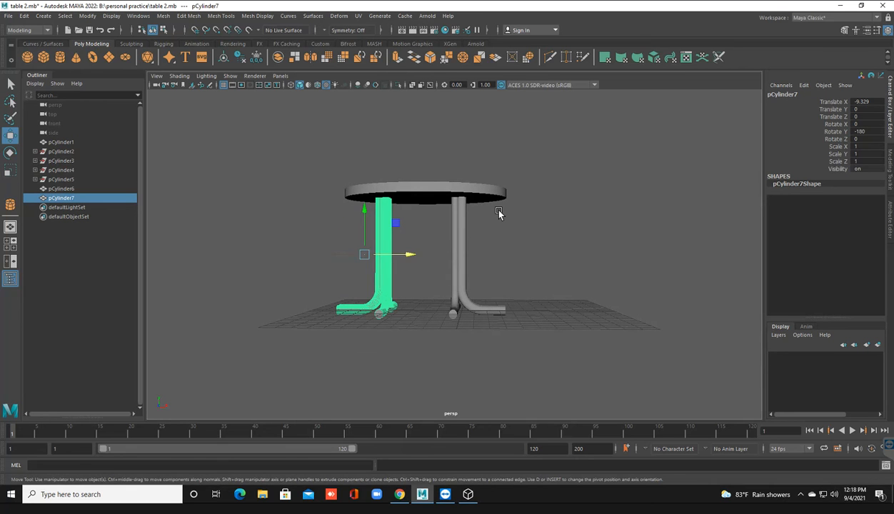
mouse_move(406, 254)
mouse_down()
mouse_move(375, 255)
mouse_move(386, 254)
mouse_up()
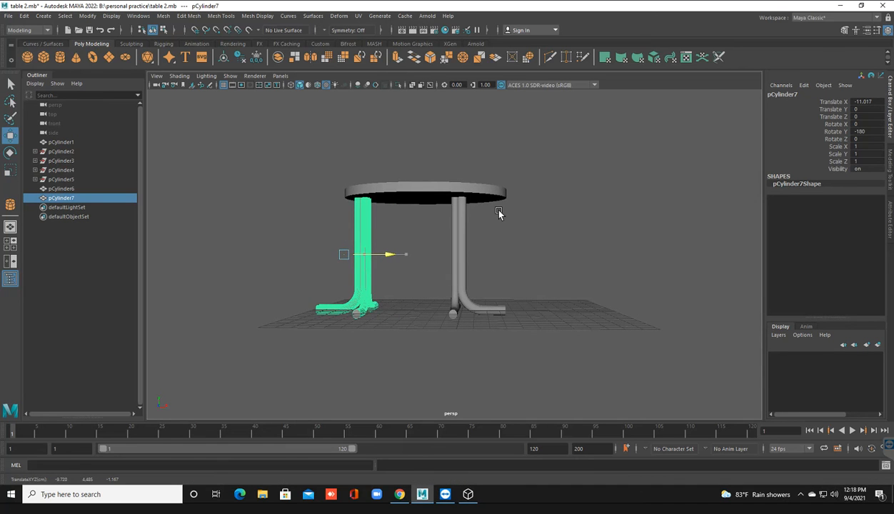
Move the original leg set outward along X toward the tabletop's opposite edge, balancing the duplicated legs.
click(459, 254)
drag(524, 254, 547, 254)
click(498, 211)
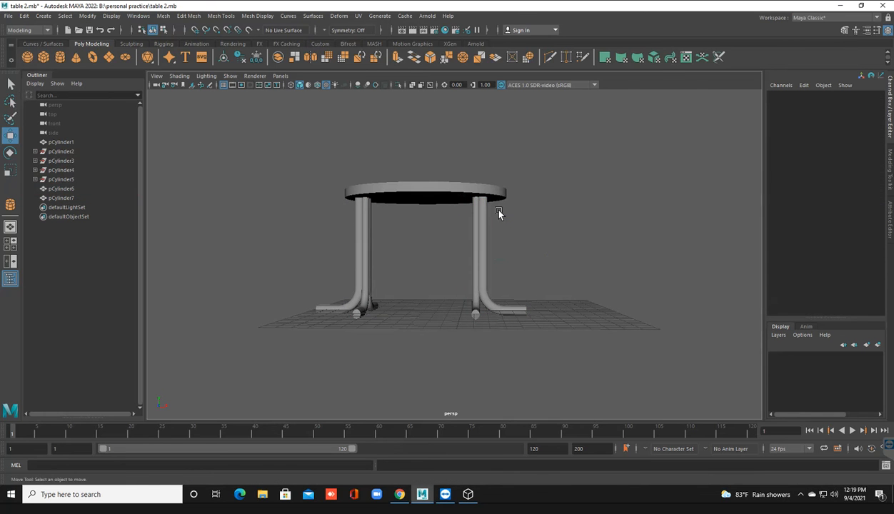
Assign a new Phong E material to the round tabletop.
alt+drag(498, 212, 499, 212)
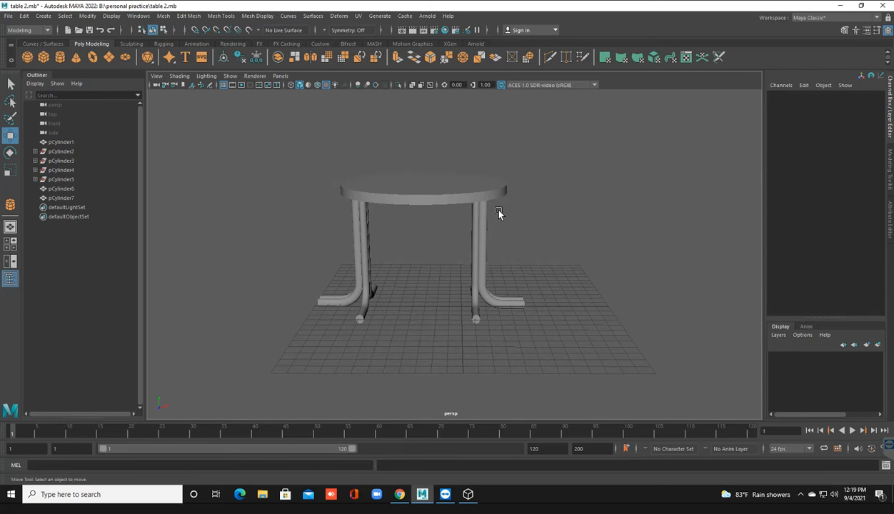
click(487, 200)
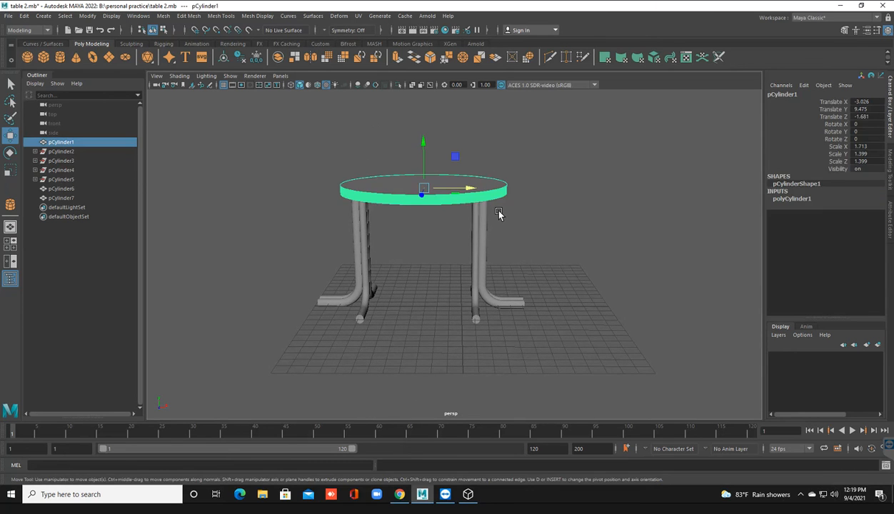
right_click(498, 214)
mouse_move(485, 444)
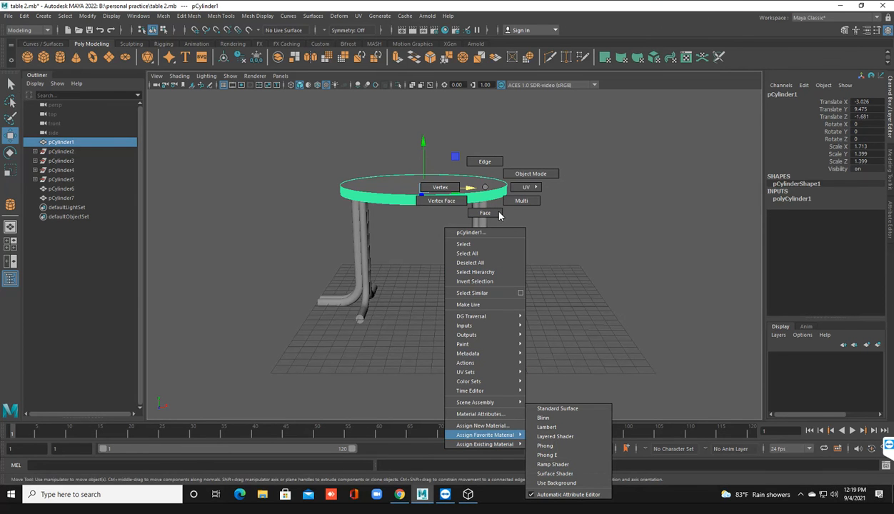
click(547, 455)
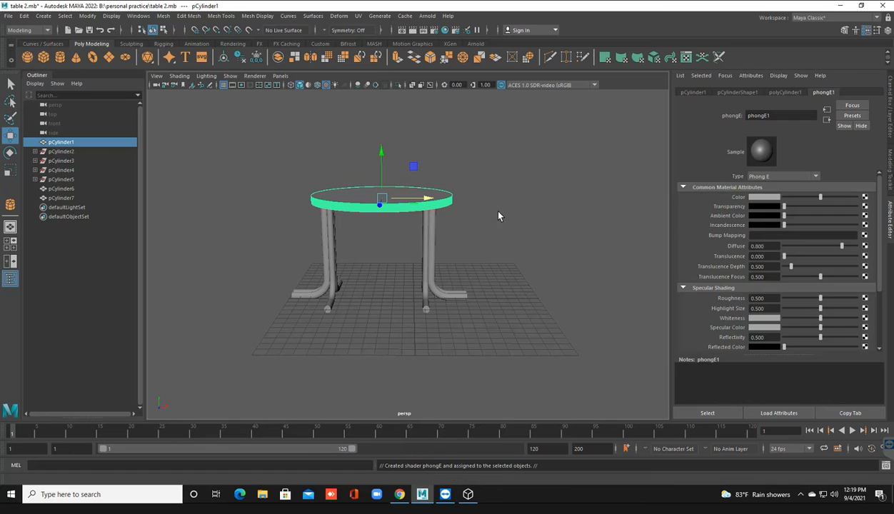
Switch to 3D Viewer and move the tableCuisine2.obj reference window aside to compare its proportions with the modeled table.
mouse_move(468, 494)
click(467, 438)
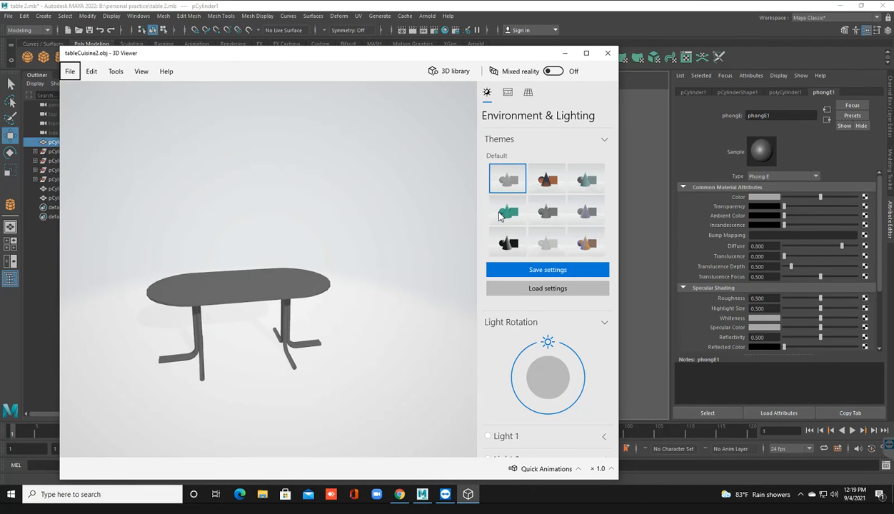
drag(358, 53, 806, 74)
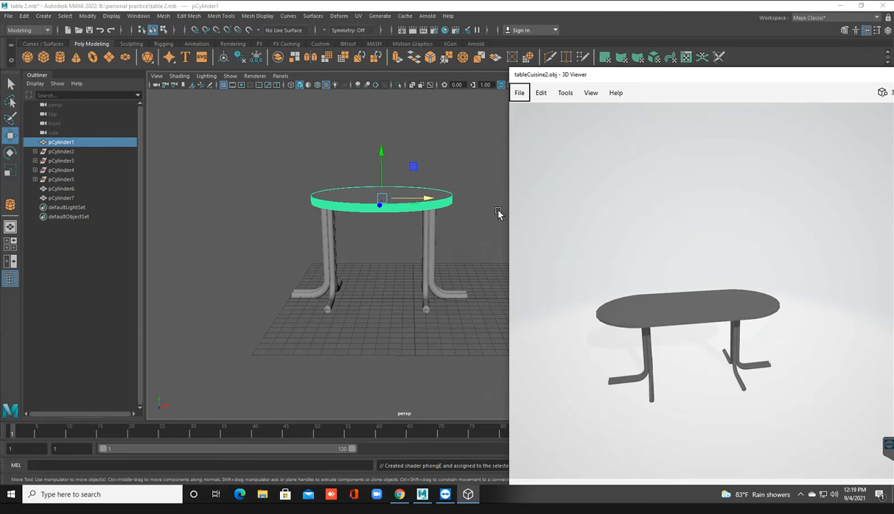
click(499, 213)
Stretch the tabletop along X to a scale of about 2.835 to make it an elongated oval.
key(ctrl+z)
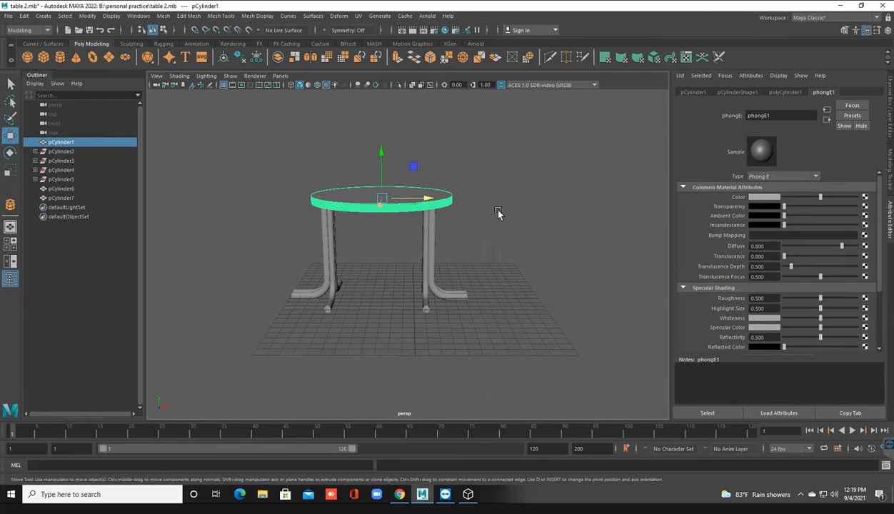
key(r)
drag(423, 198, 451, 198)
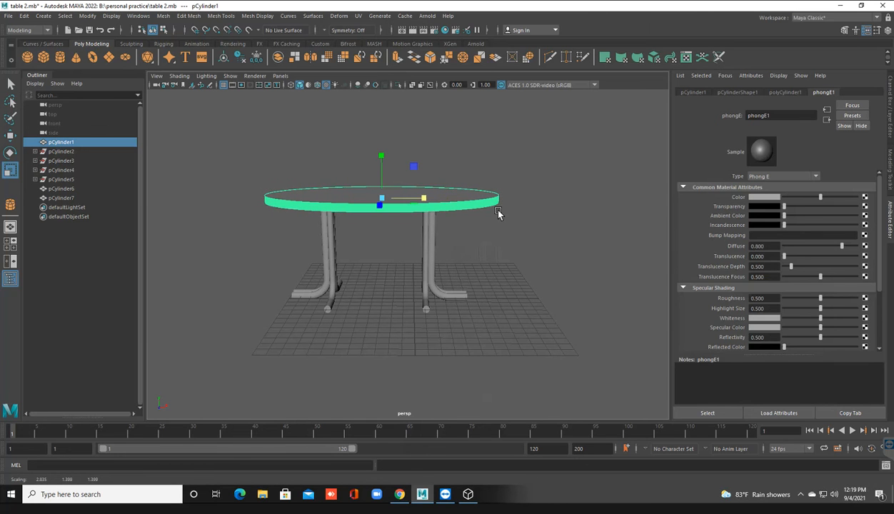
click(498, 213)
alt+drag(498, 213, 498, 213)
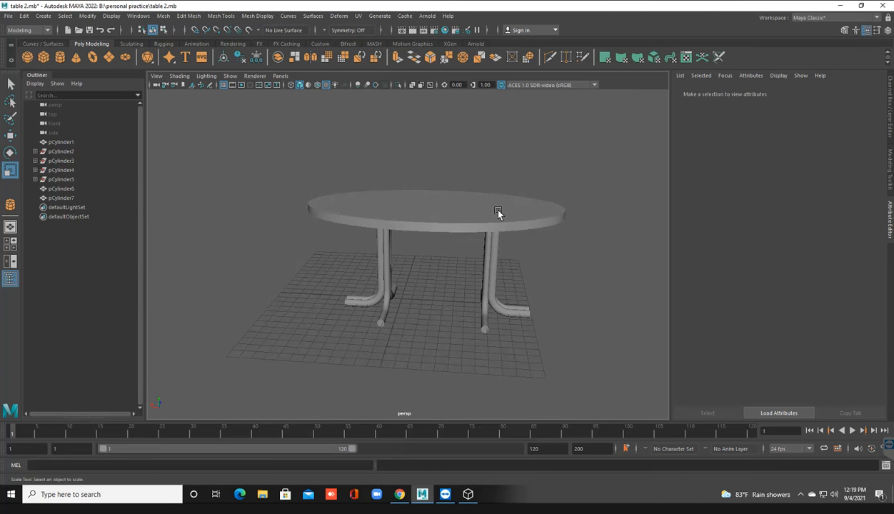
Move both leg sets outward along X toward the opposite ends of the stretched tabletop.
click(498, 213)
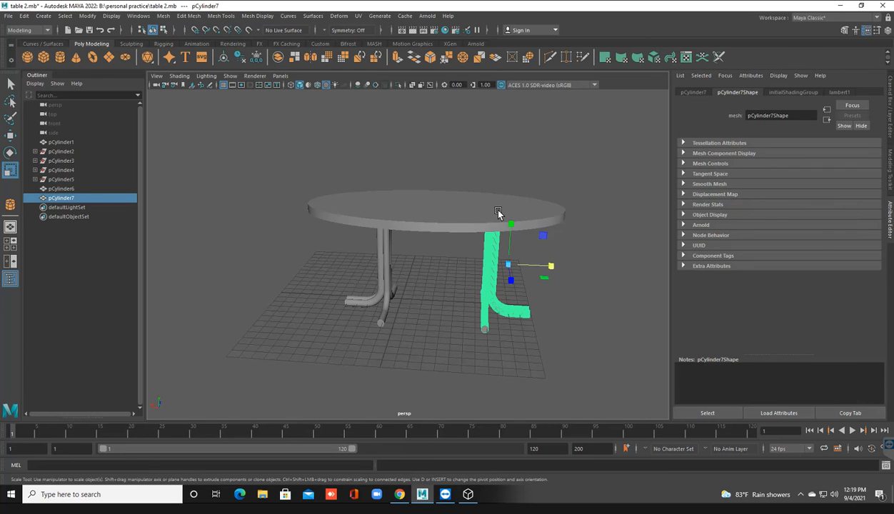
key(w)
drag(464, 263, 507, 265)
click(450, 266)
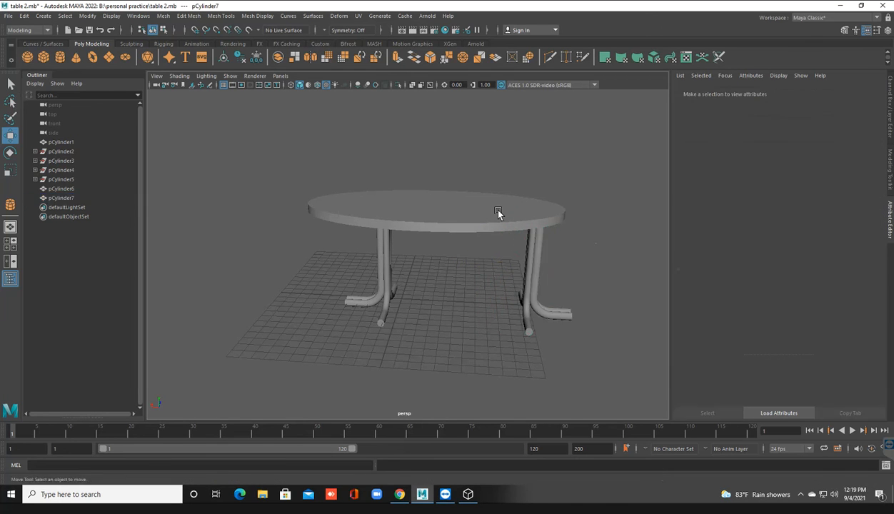
click(382, 265)
drag(325, 255, 290, 255)
click(275, 255)
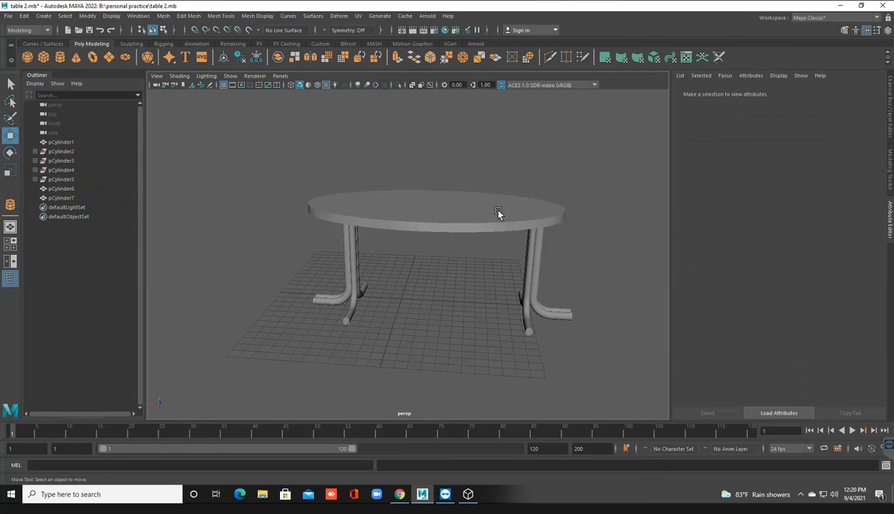
Select the tabletop, connect a file texture to its Phong E color, and browse to the B:\color image folder.
mouse_move(498, 212)
alt+mouse_down()
mouse_move(493, 161)
mouse_move(478, 217)
mouse_move(498, 200)
mouse_move(492, 221)
mouse_move(464, 214)
mouse_move(499, 212)
alt+mouse_up()
scroll(499, 212, up, 2)
scroll(499, 212, down, 8)
scroll(499, 212, up, 4)
click(499, 212)
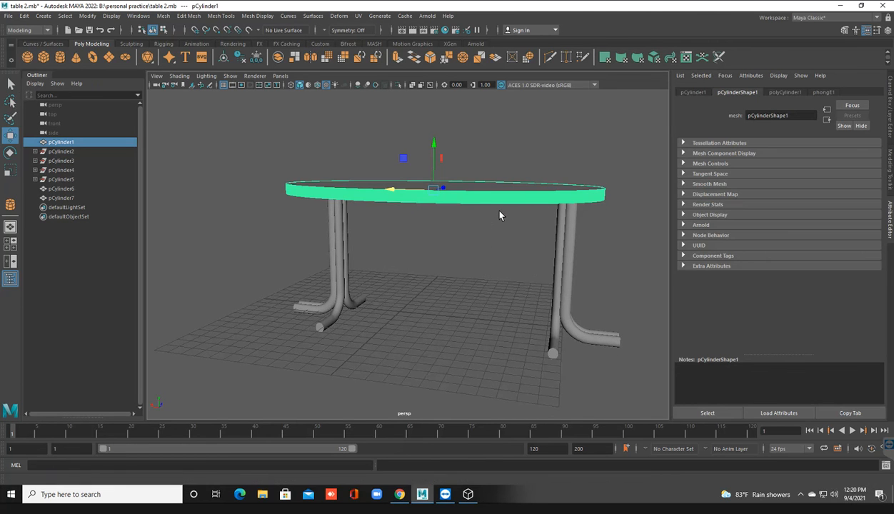
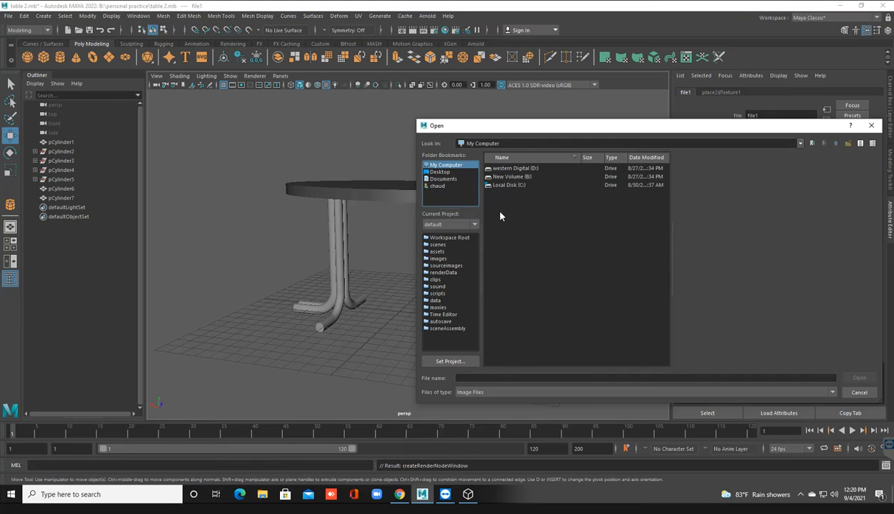
double_click(500, 217)
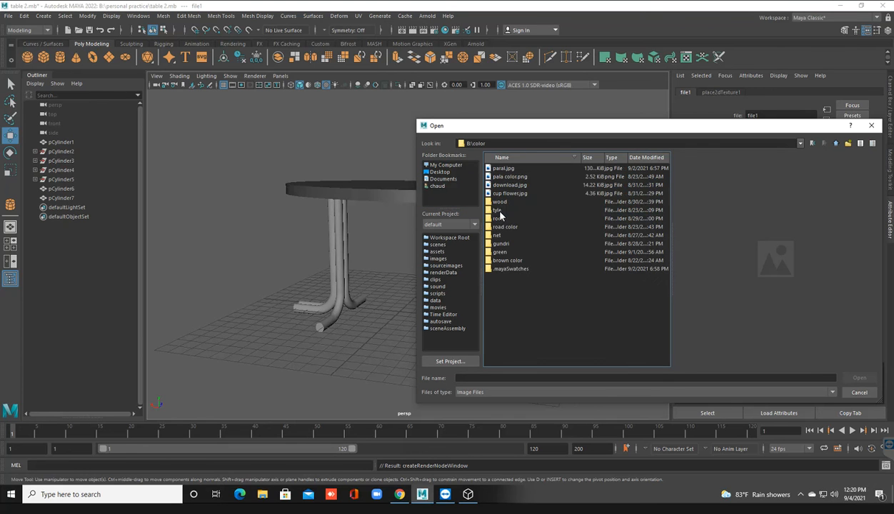
Load the light wood image fdvfx.jpg from the wood folder as the tabletop's color texture.
double_click(500, 212)
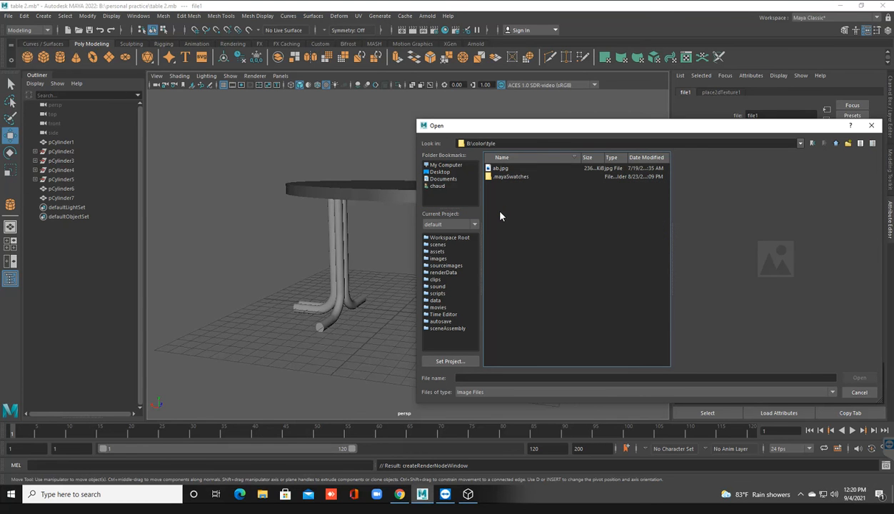
key(BackSpace)
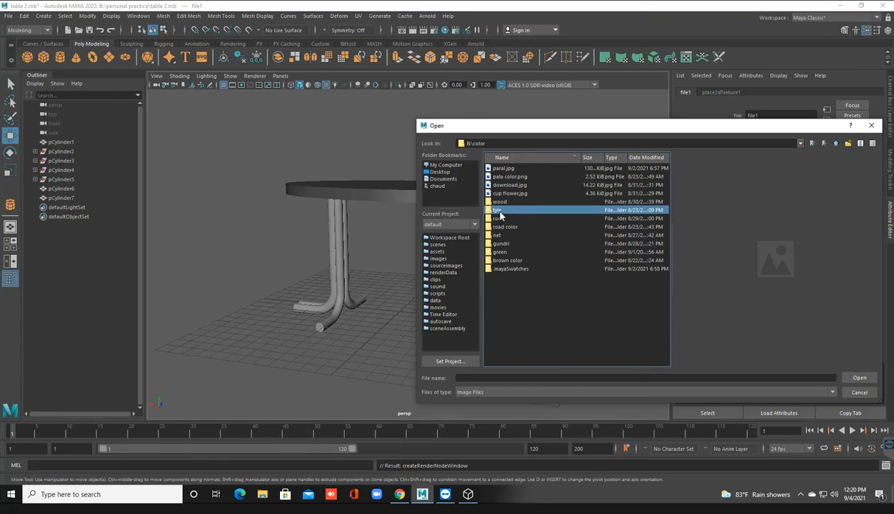
key(Up)
key(Return)
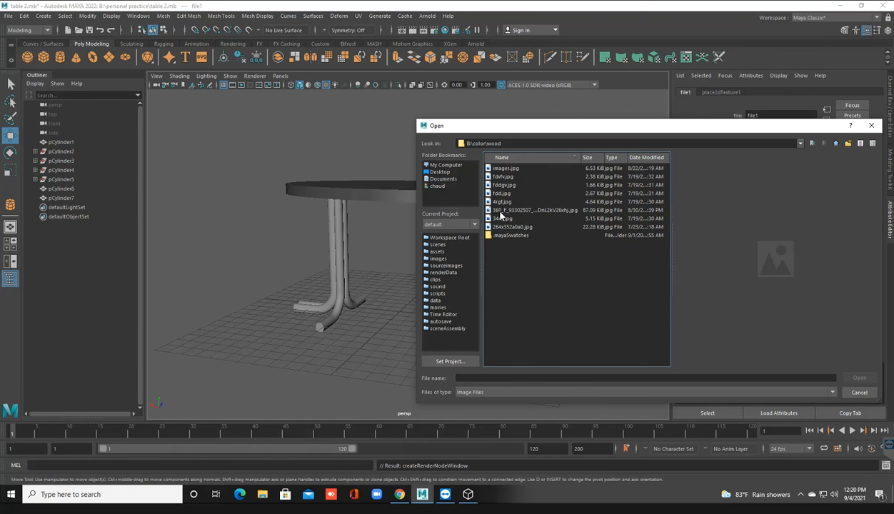
key(Down)
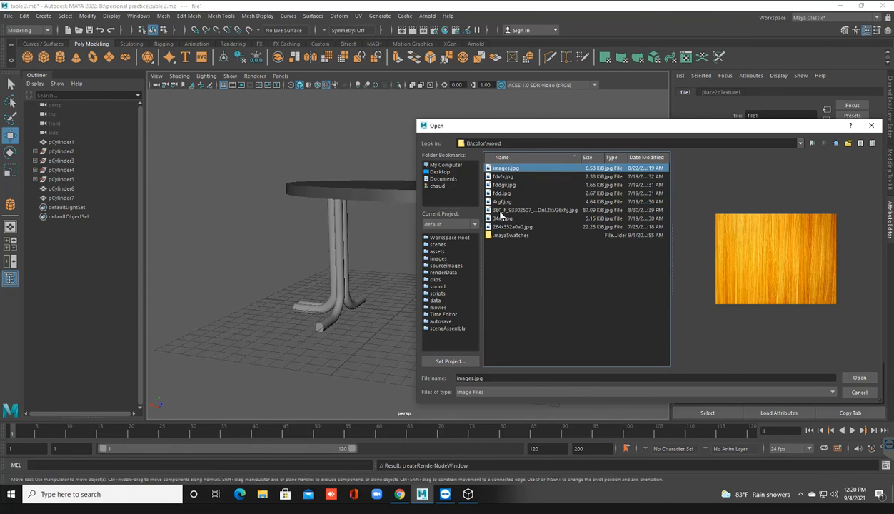
key(Down)
key(Down)
key(Up)
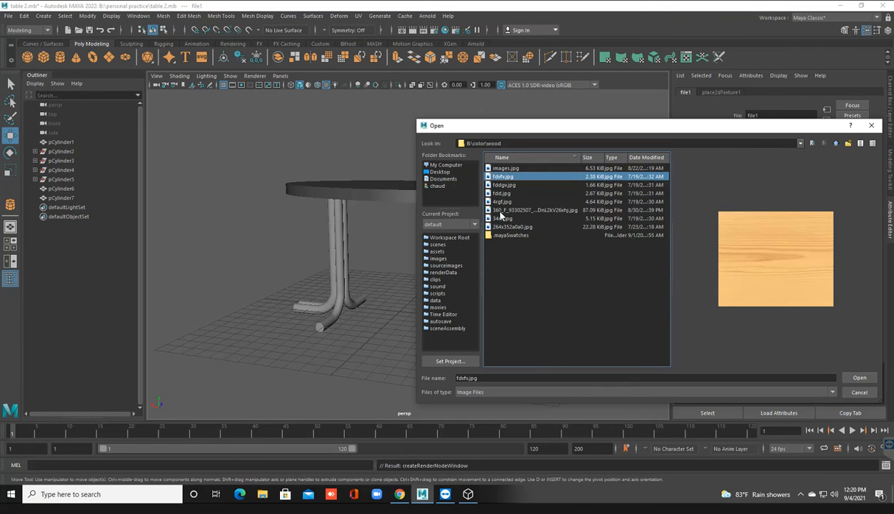
key(Return)
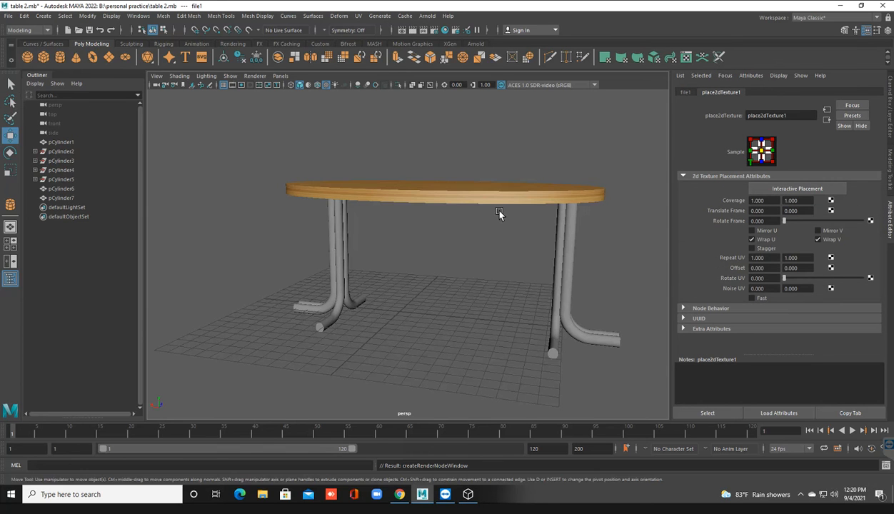
Try Repeat UV values of 15 and .002 on the tabletop's wood texture.
alt+drag(500, 215, 500, 211)
click(758, 258)
key(BackSpace)
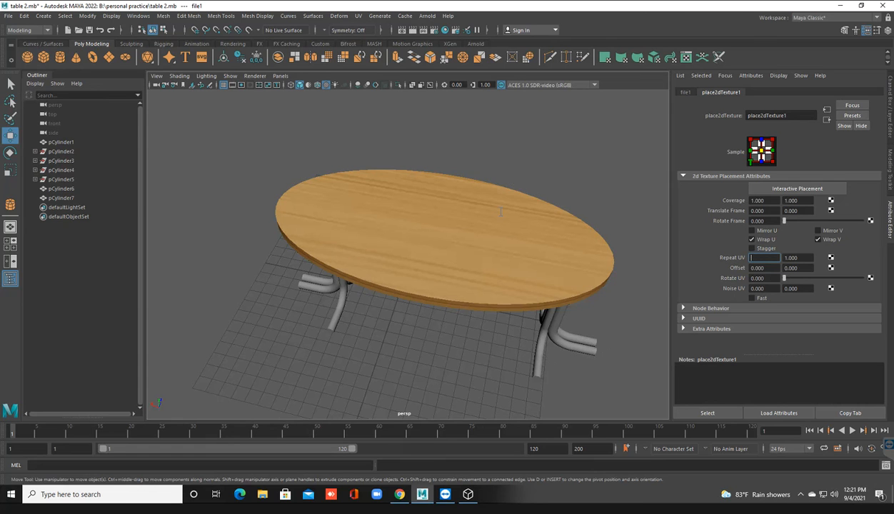
text(15)
key(Tab)
key(BackSpace)
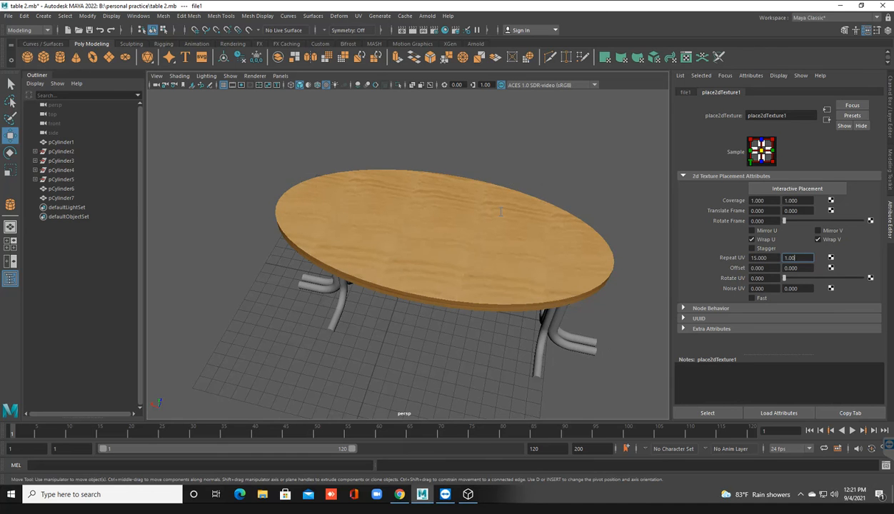
text(2)
key(Return)
key(BackSpace)
key(BackSpace)
key(BackSpace)
key(BackSpace)
text(.002)
Set the wood texture's Repeat UV values to 1 and 1.
key(shift+Tab)
key(BackSpace)
text(1)
key(Tab)
text(1)
key(Return)
Undo the last two changes.
click(499, 210)
alt+drag(499, 210, 499, 212)
key(ctrl+z)
key(ctrl+z)
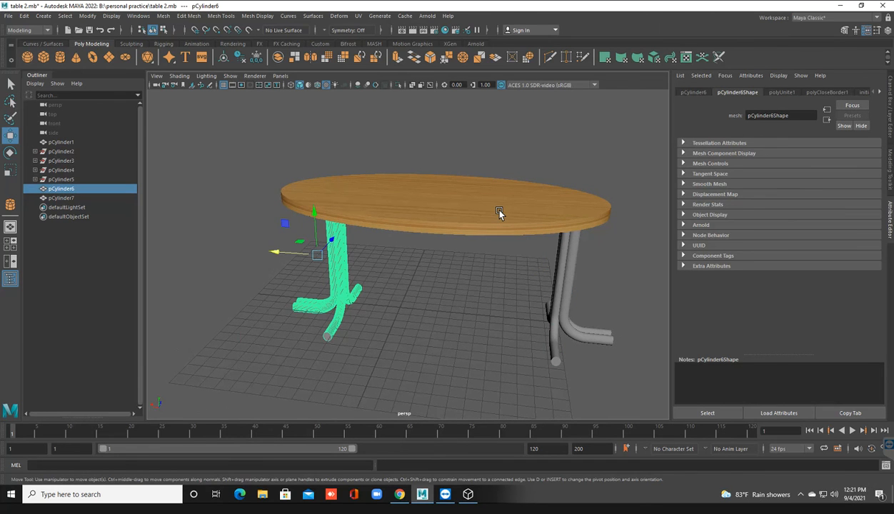
Assign a new Phong E material to both leg sets and darken its color to a value of 0.231.
shift+click(568, 260)
right_drag(549, 237, 545, 476)
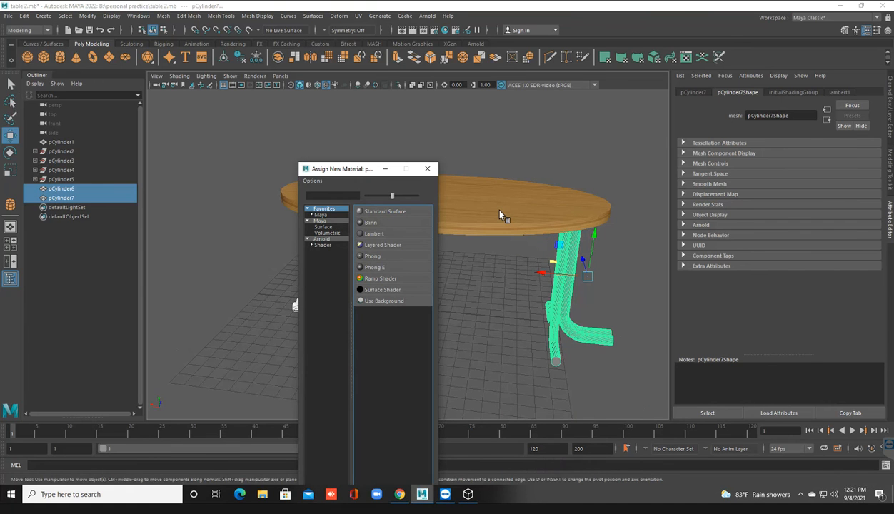
click(374, 268)
click(763, 197)
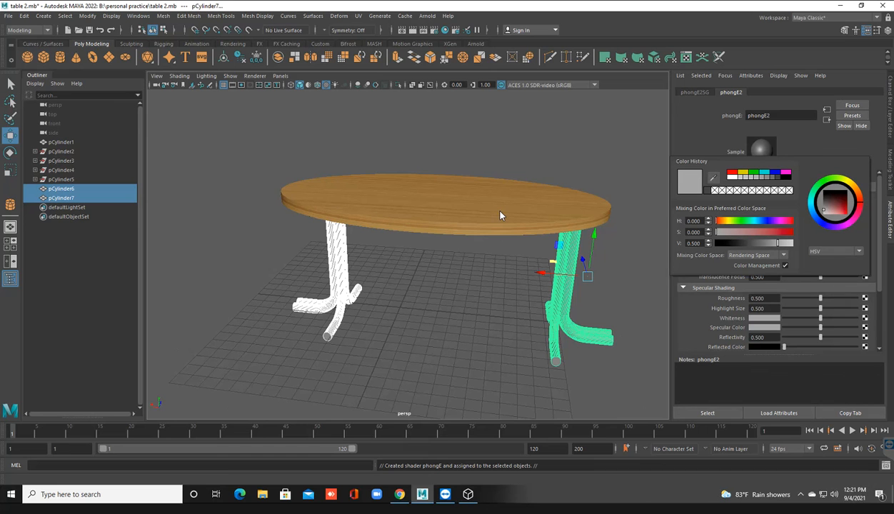
drag(778, 243, 760, 243)
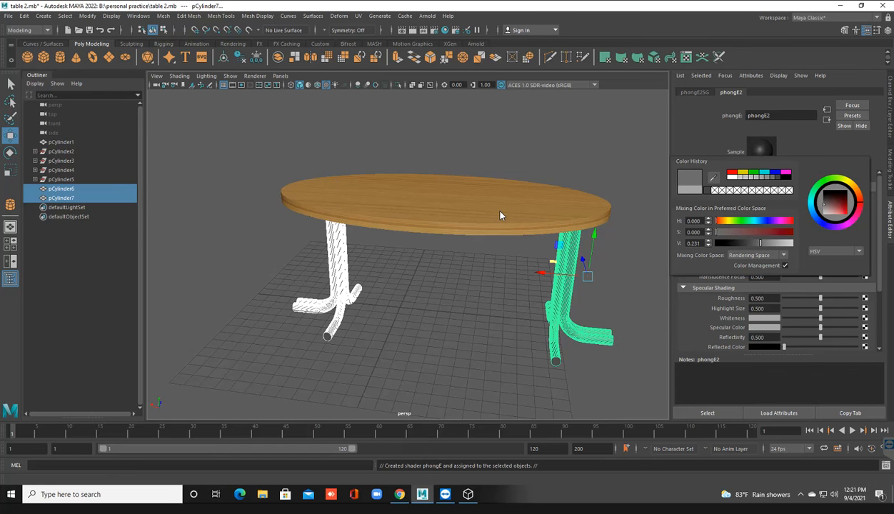
click(499, 214)
Save the finished table scene under its existing file name.
alt+drag(499, 210, 499, 213)
scroll(499, 210, down, 3)
key(ctrl+s)
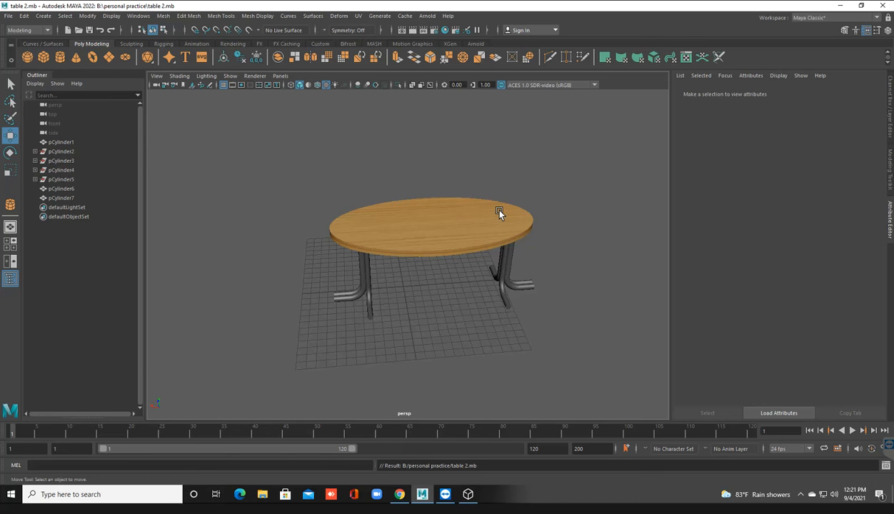
Start a new empty scene and answer the save-changes question for table 2.mb.
alt+drag(500, 213, 500, 215)
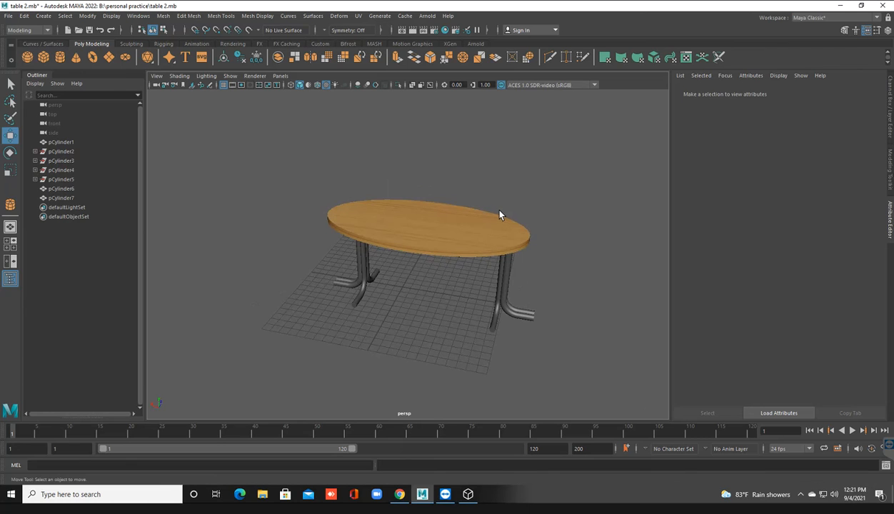
key(Down)
key(Down)
key(Down)
key(Return)
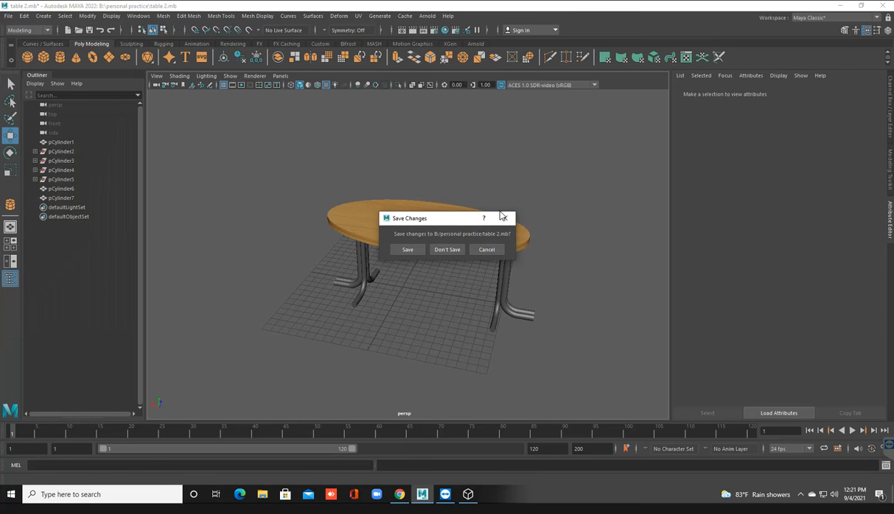
click(503, 217)
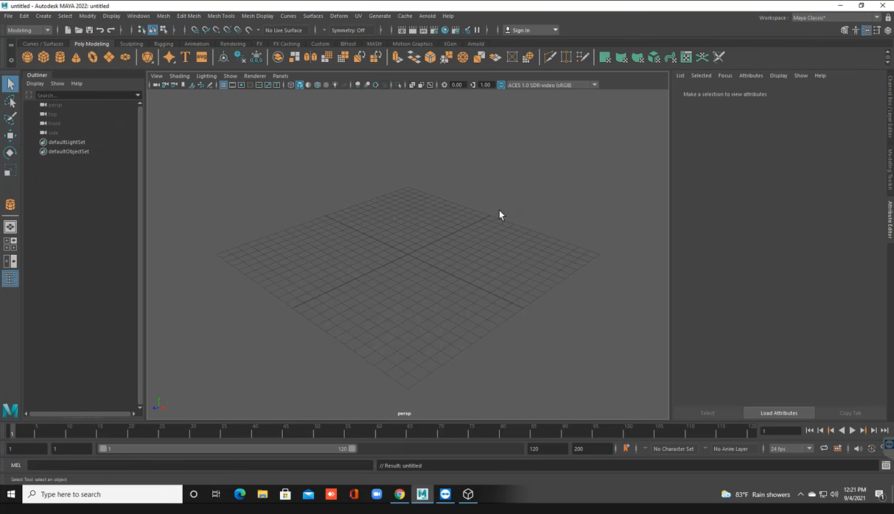
Switch to 3D Viewer and bring the tableCuisine2.obj reference window fully into view.
alt+drag(499, 213, 455, 284)
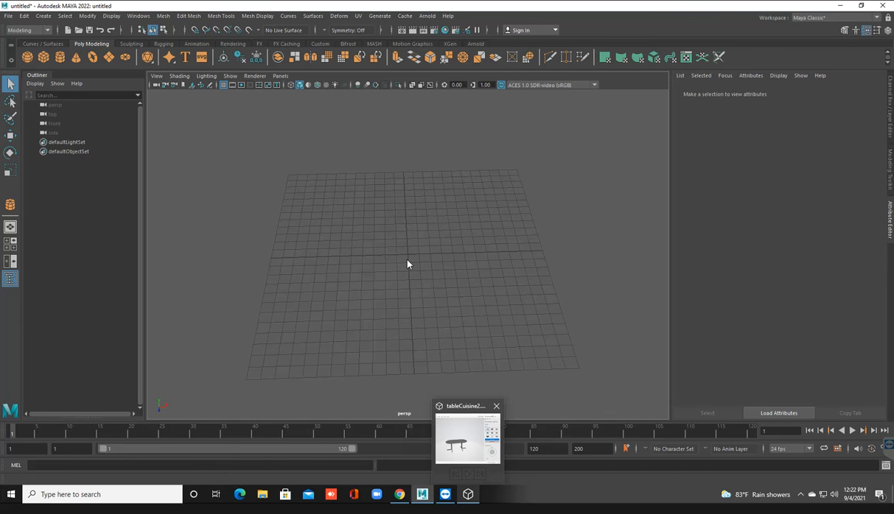
key(alt+Tab)
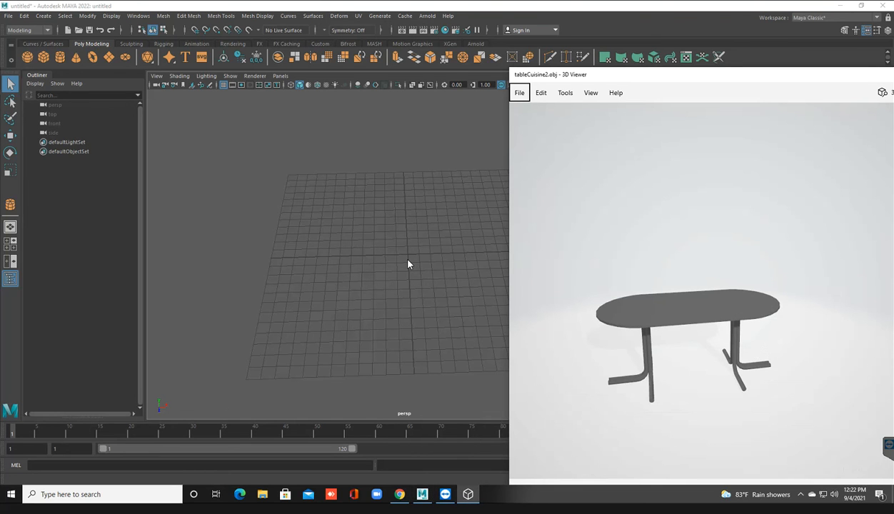
drag(821, 76, 541, 66)
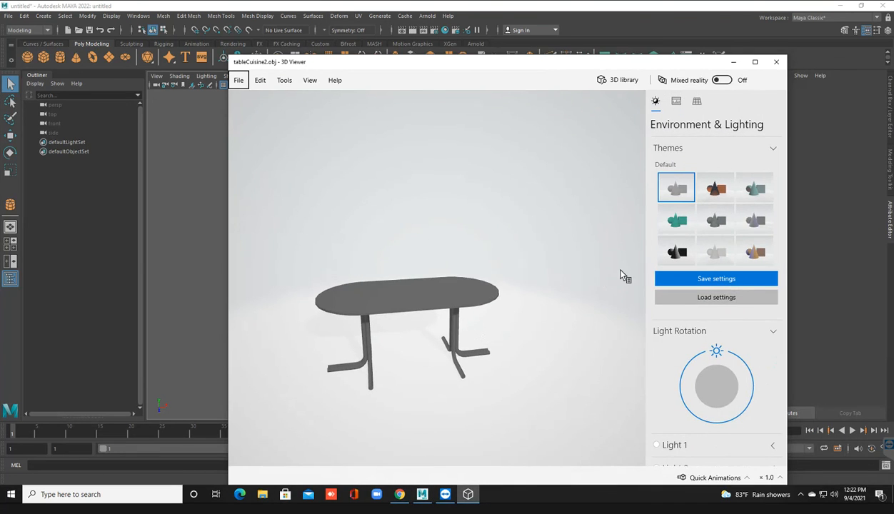
key(Right)
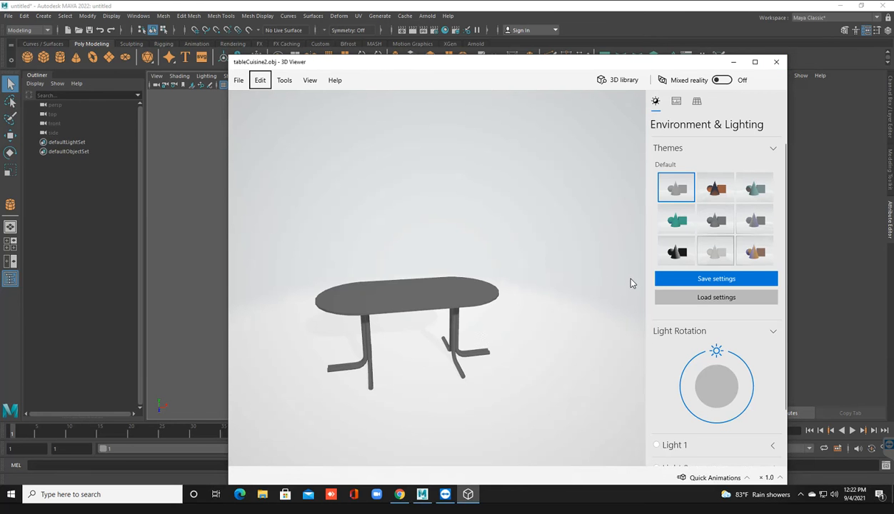
key(alt+Tab)
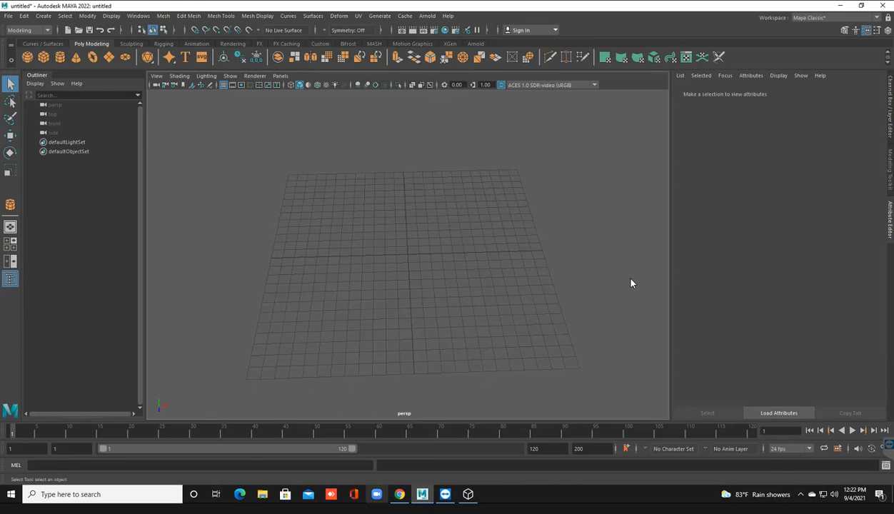
key(alt+Tab)
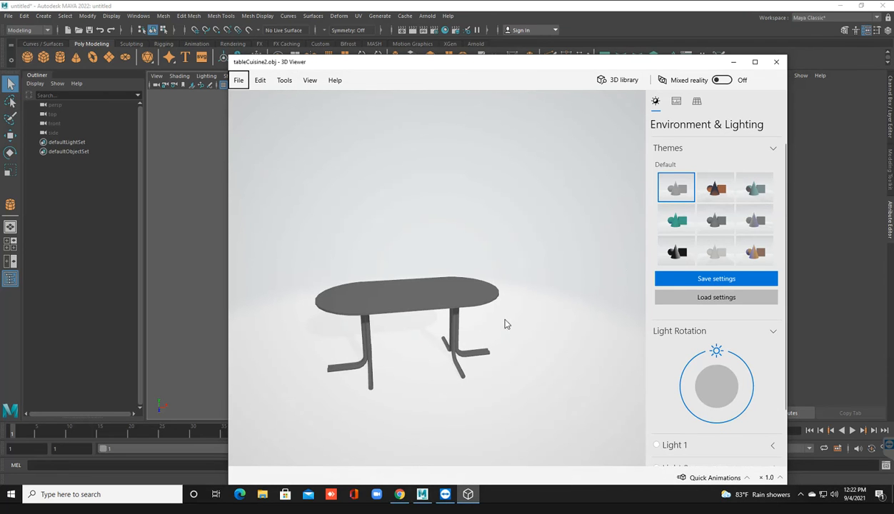
key(alt+Tab)
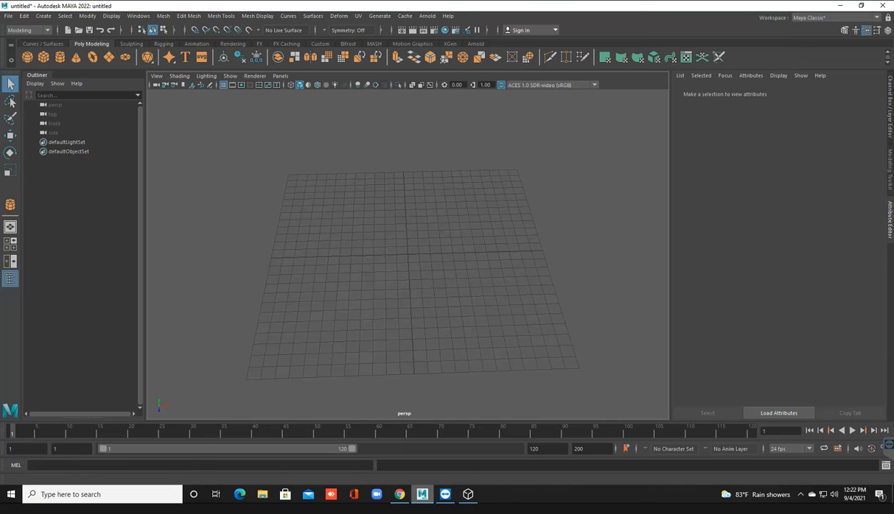
mouse_move(422, 495)
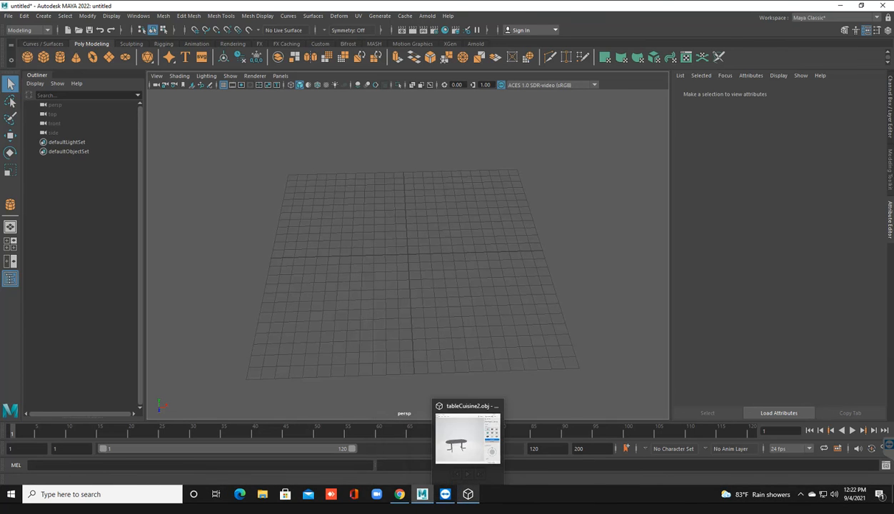
Open the petiteCommode model from the desktop in 3D Viewer, then minimize its window.
click(840, 5)
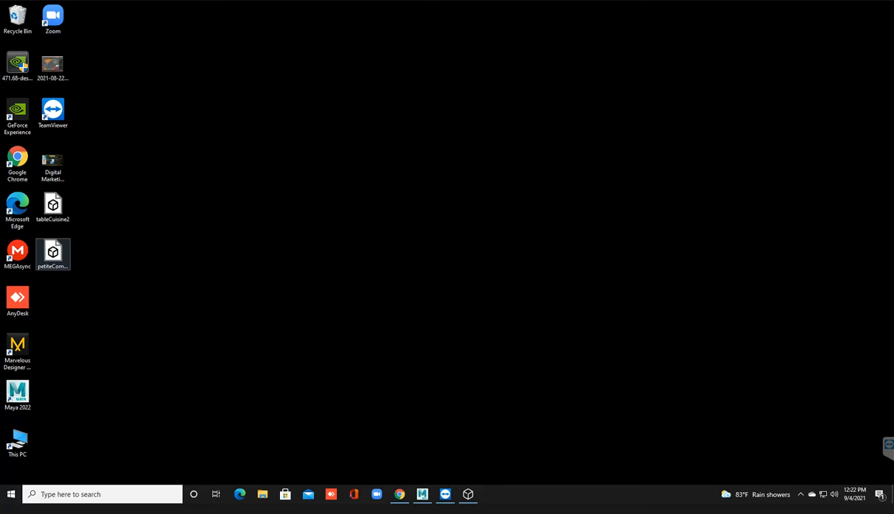
double_click(53, 254)
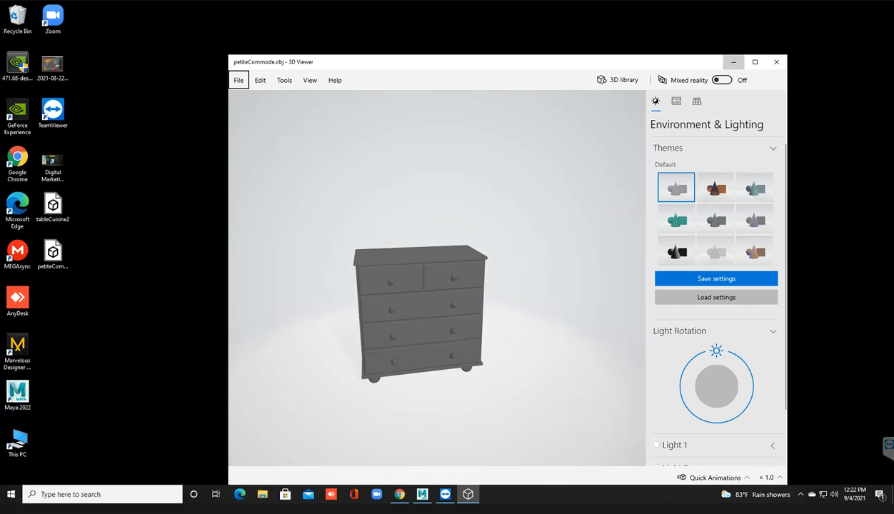
click(734, 61)
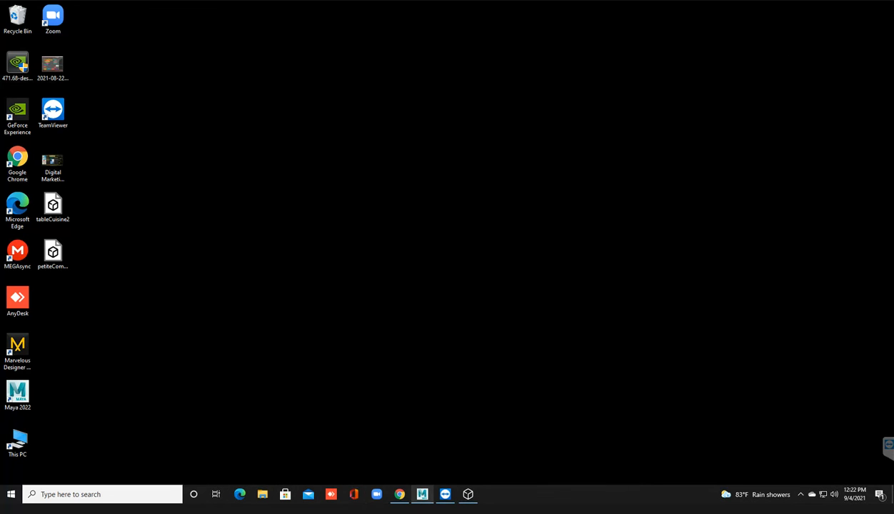
Switch to Maya and create a polygon cube on the grid, about 13.5 wide, 13.6 high and 6.7 deep.
click(422, 494)
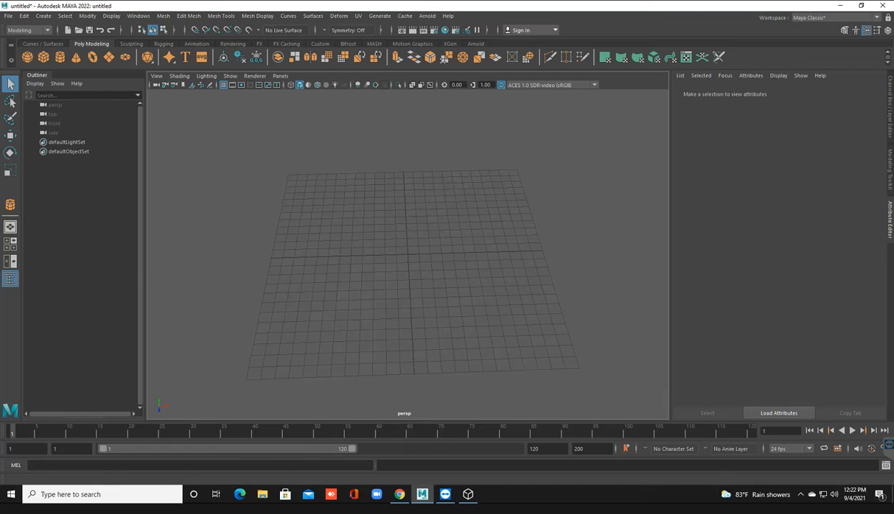
click(44, 57)
drag(343, 235, 494, 130)
alt+drag(414, 236, 418, 168)
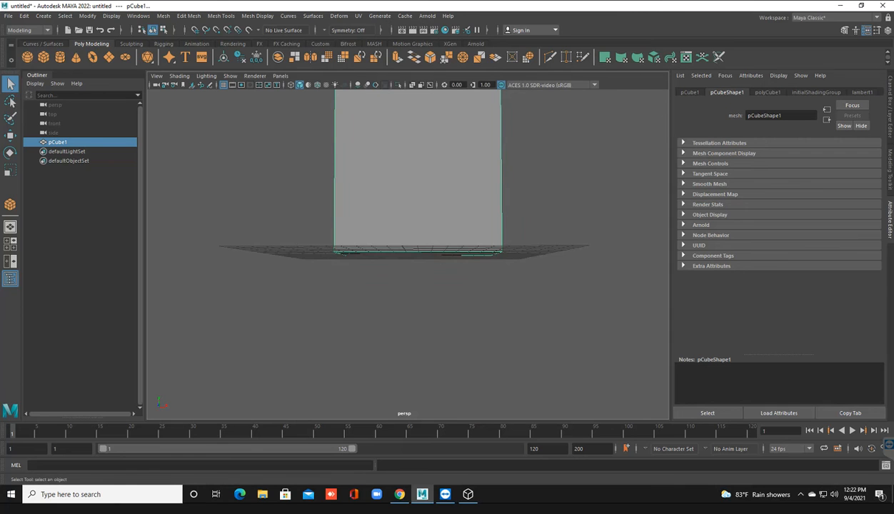
scroll(408, 255, down, 2)
alt+drag(418, 215, 424, 278)
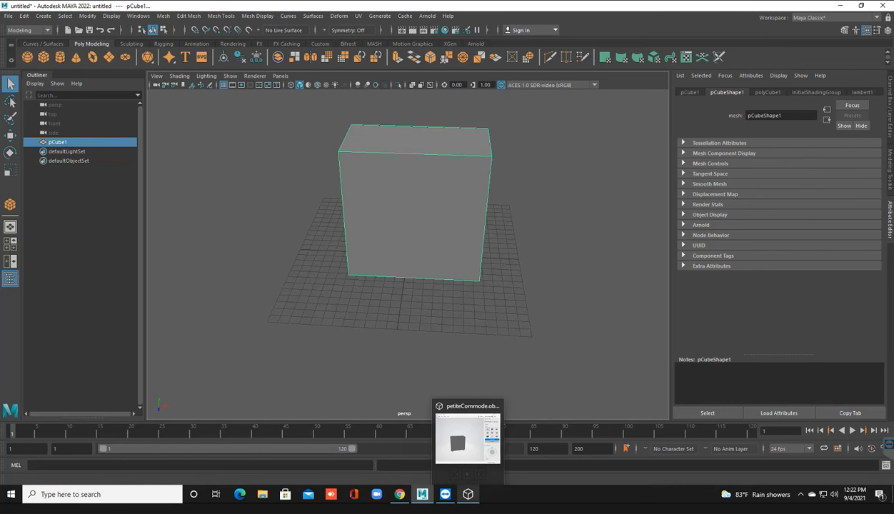
Switch to 3D Viewer and examine the petiteCommode.obj reference from its side and up close.
click(467, 495)
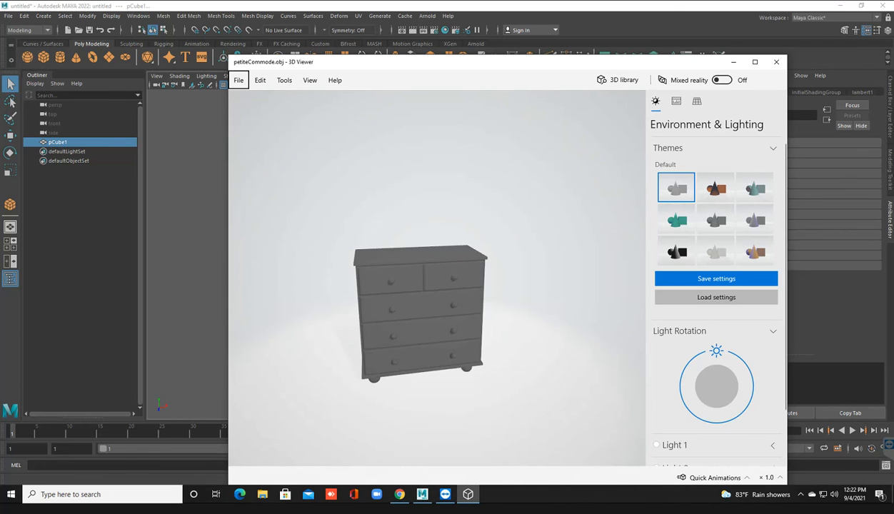
drag(436, 300, 478, 286)
scroll(436, 277, up, 5)
scroll(436, 278, down, 5)
key(alt)
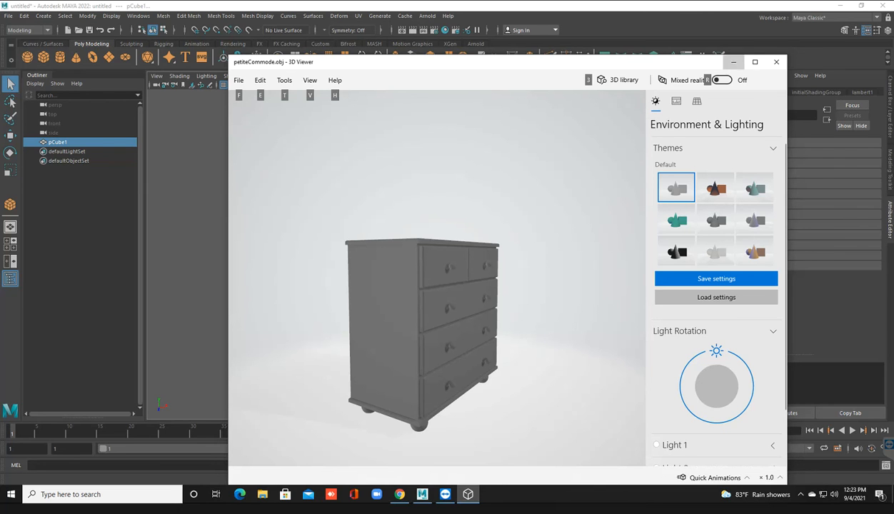
click(734, 62)
Extrude the cube's top face, widen it past the body and raise it to a height of about 14.13.
right_click(415, 145)
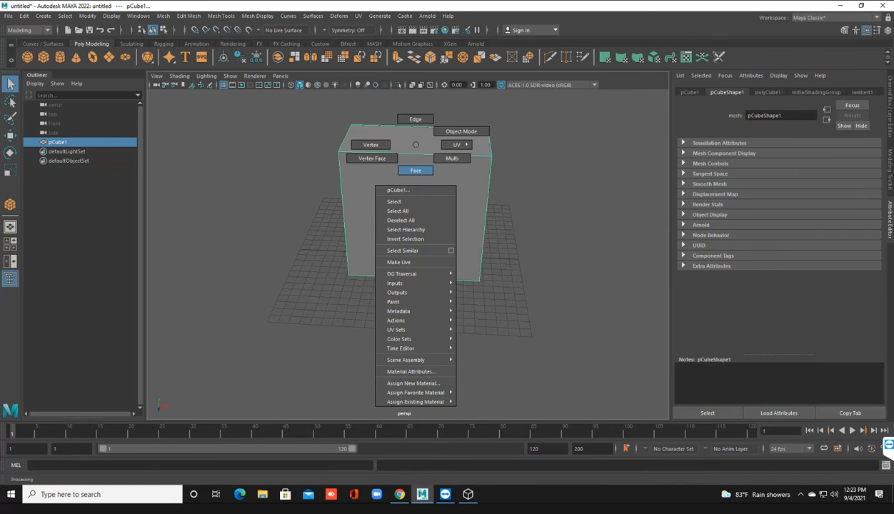
right_drag(415, 170, 415, 169)
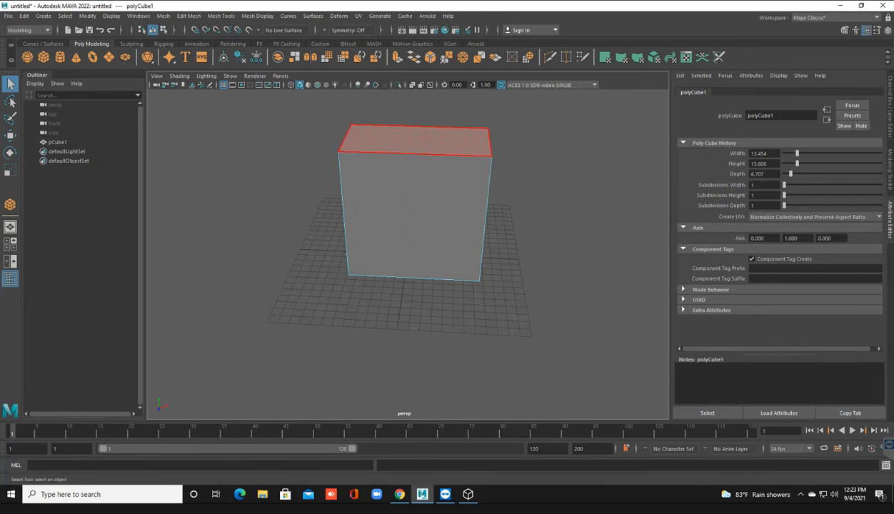
click(414, 141)
scroll(418, 189, up, 2)
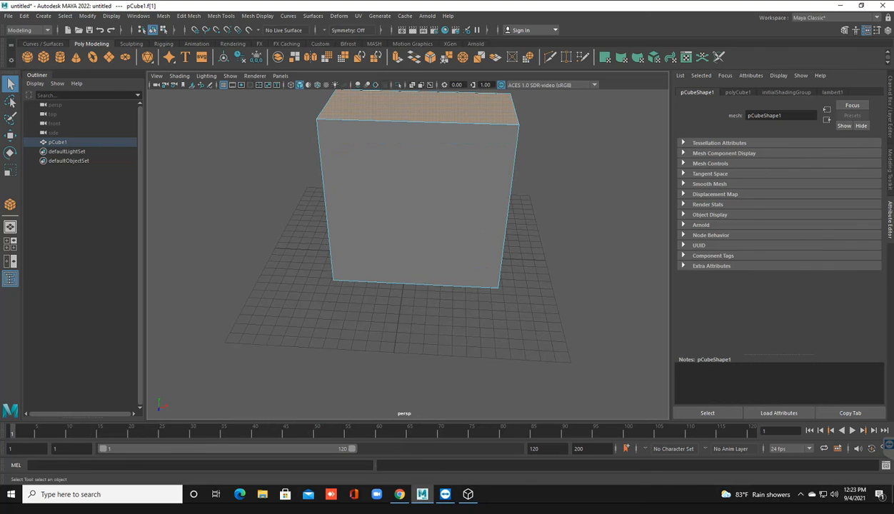
alt+drag(418, 190, 410, 218)
scroll(410, 218, down, 5)
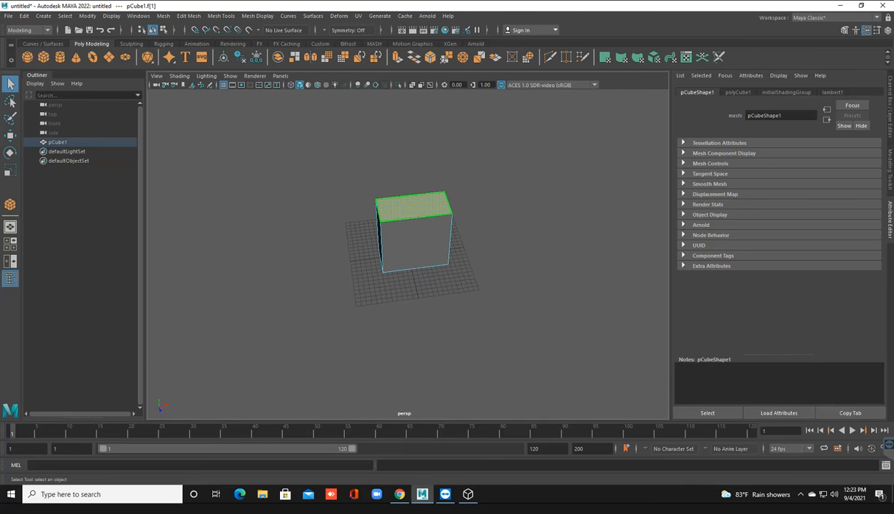
key(r)
drag(451, 222, 450, 223)
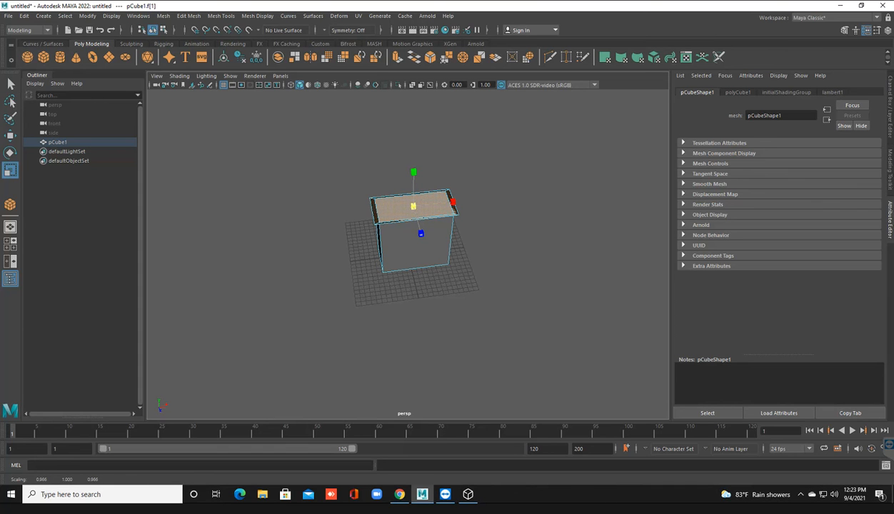
key(ctrl+e)
key(w)
drag(414, 171, 413, 167)
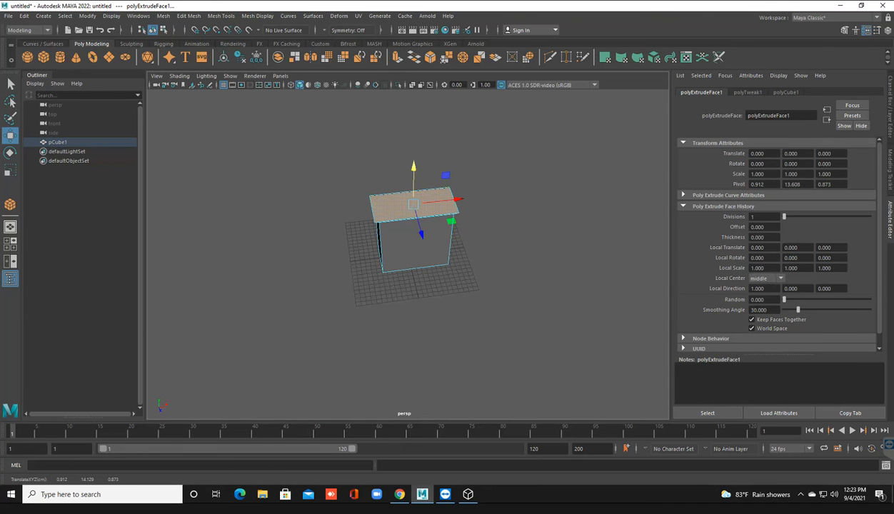
Extrude the top face again, shrink it slightly and raise it to a height of about 14.87, finishing in object mode.
alt+drag(414, 296, 413, 272)
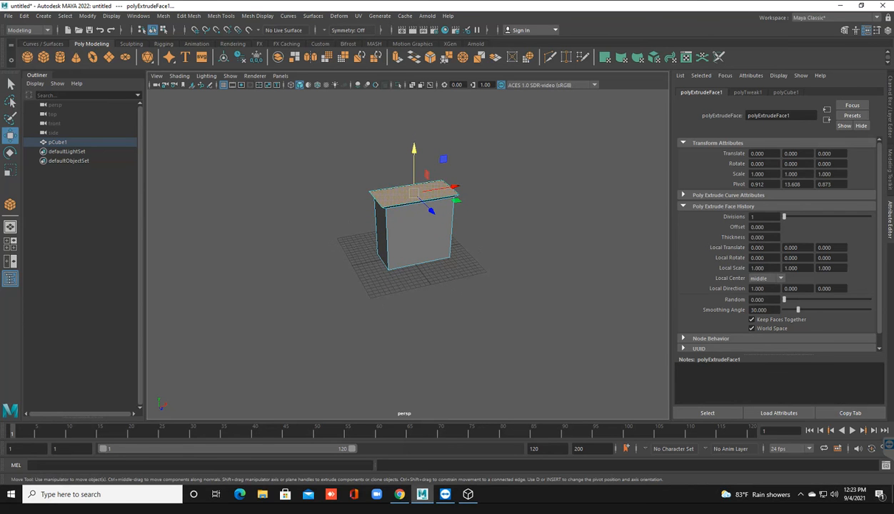
key(r)
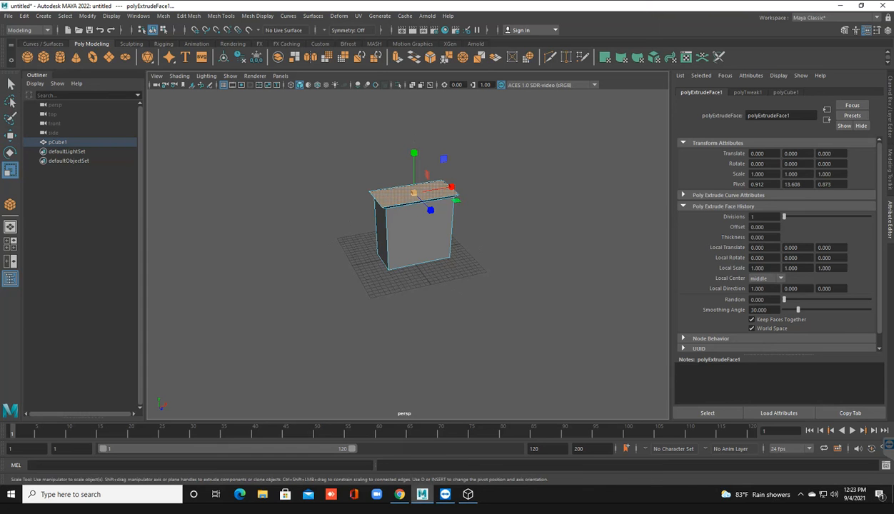
drag(414, 193, 411, 194)
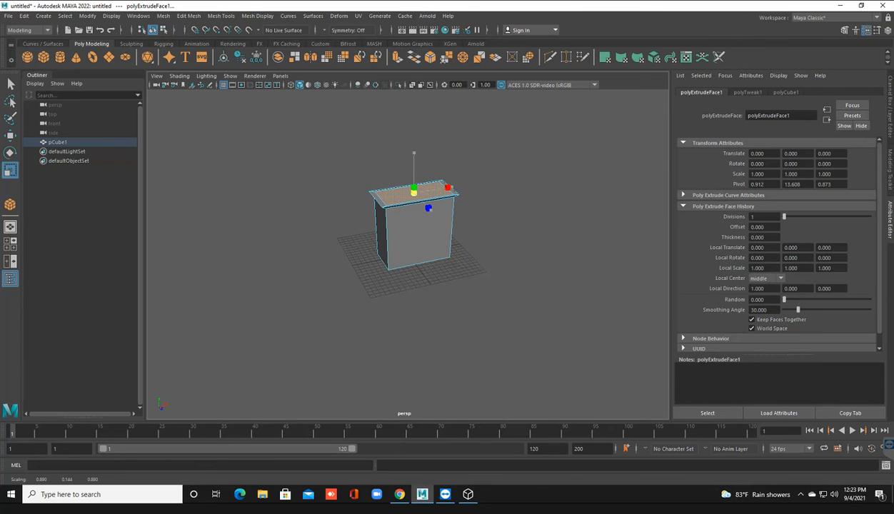
key(ctrl+e)
alt+drag(457, 236, 396, 240)
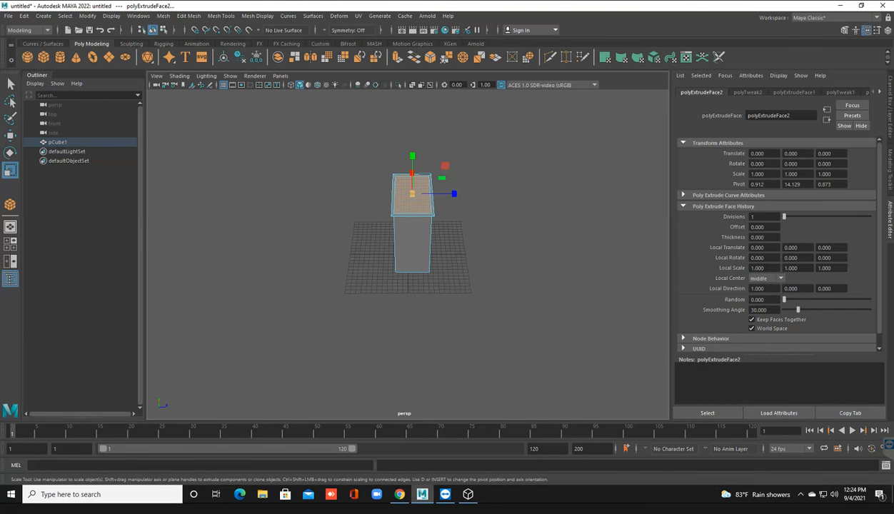
key(w)
drag(412, 153, 412, 150)
alt+drag(500, 243, 314, 211)
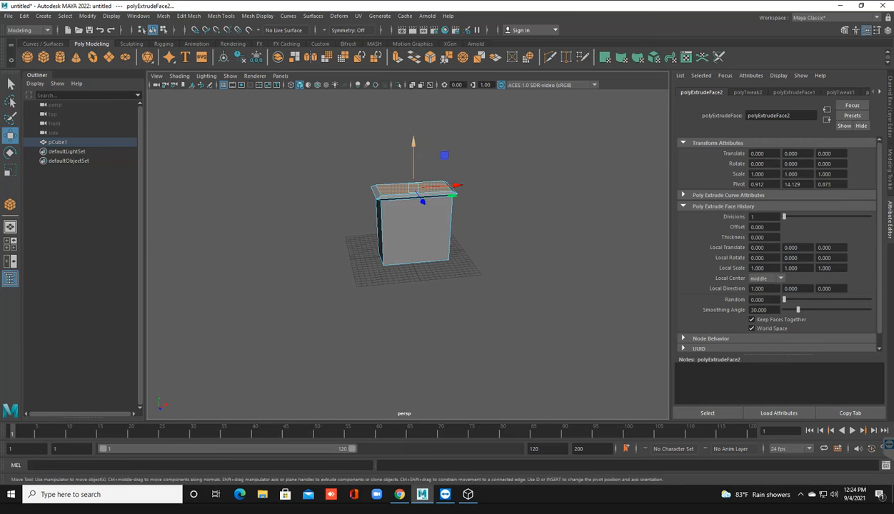
drag(413, 154, 413, 151)
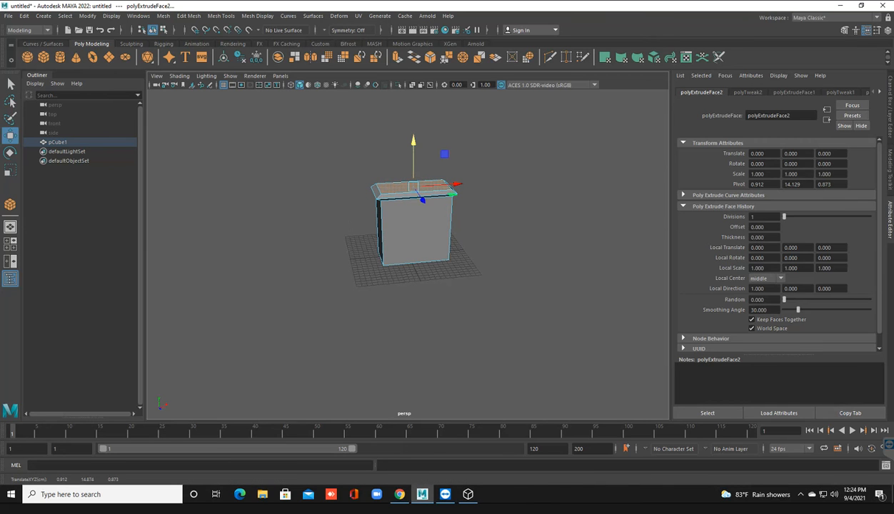
right_drag(399, 200, 439, 180)
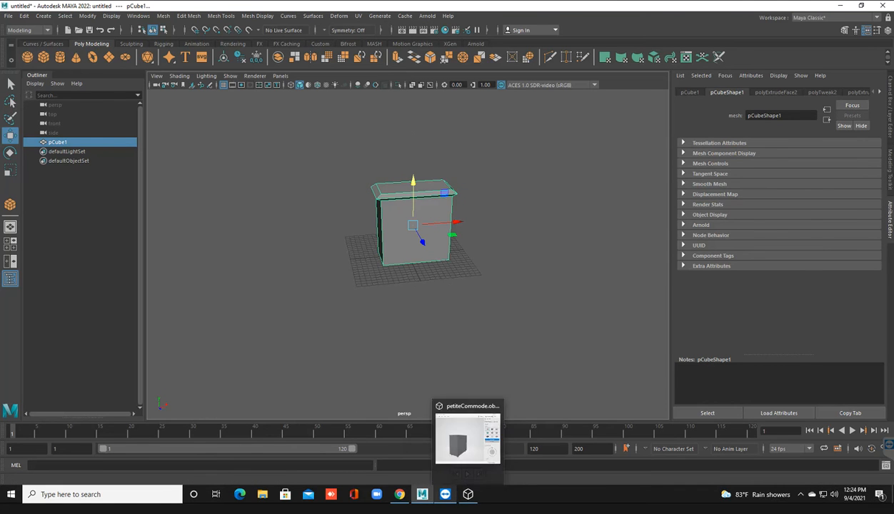
Switch to 3D Viewer and compare the commode reference's top slab and drawer fronts up close.
mouse_move(468, 495)
click(468, 438)
scroll(436, 278, up, 5)
scroll(482, 151, down, 5)
mouse_move(436, 278)
mouse_down()
mouse_move(437, 307)
mouse_move(372, 282)
mouse_move(485, 271)
mouse_move(429, 275)
mouse_up()
key(alt)
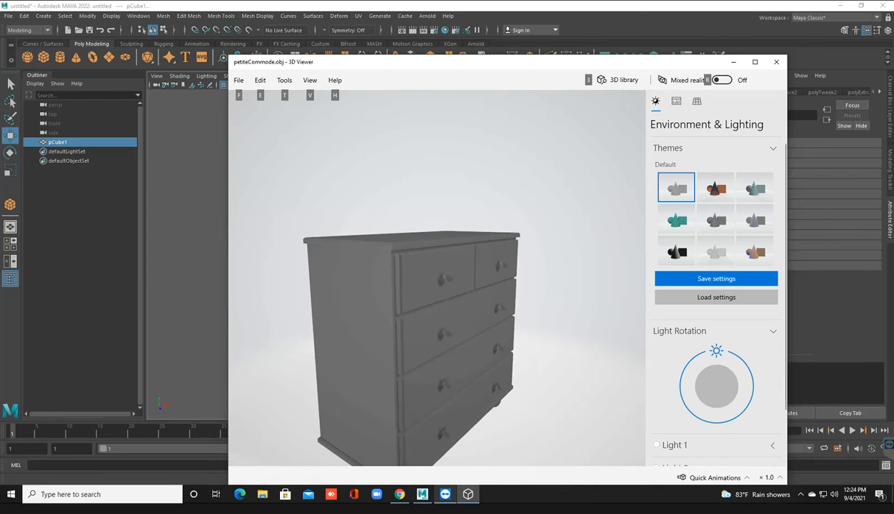
key(alt+Tab)
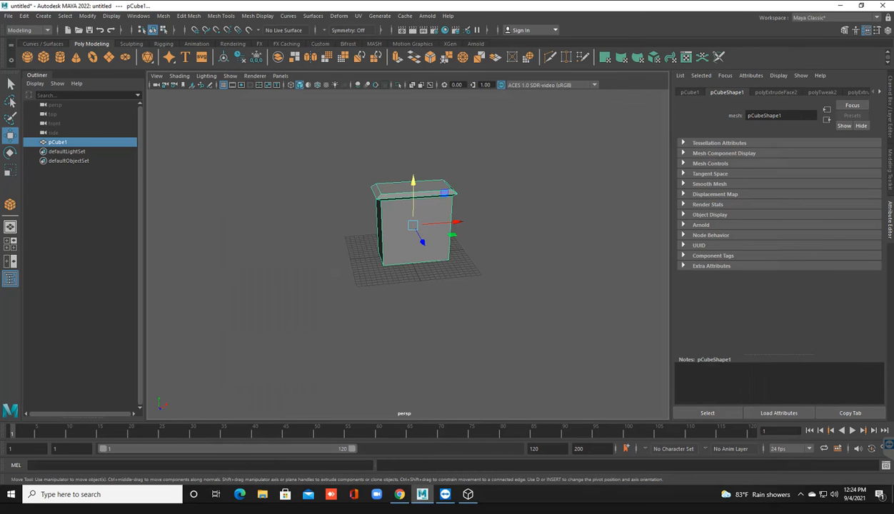
Lower the cabinet's top face to a height of about 14.35 to thin the top slab, then deselect it in object mode.
alt+drag(429, 257, 508, 260)
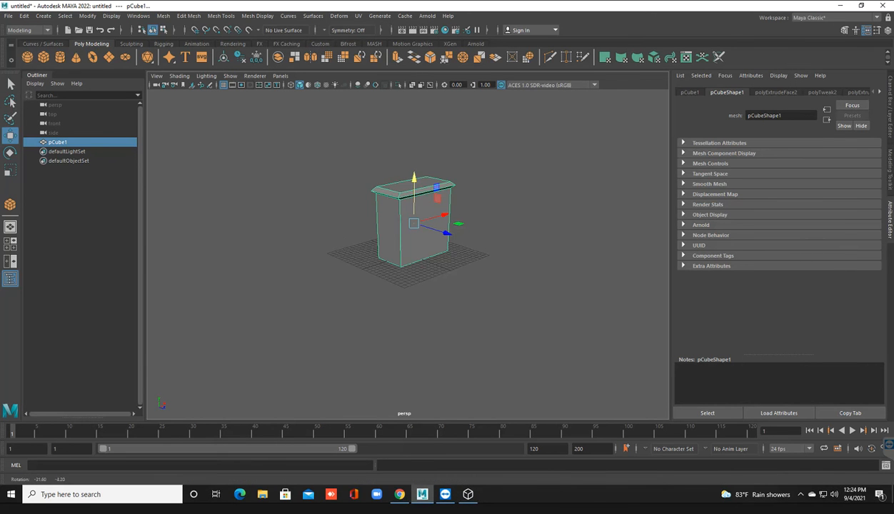
right_drag(406, 184, 407, 209)
key(r)
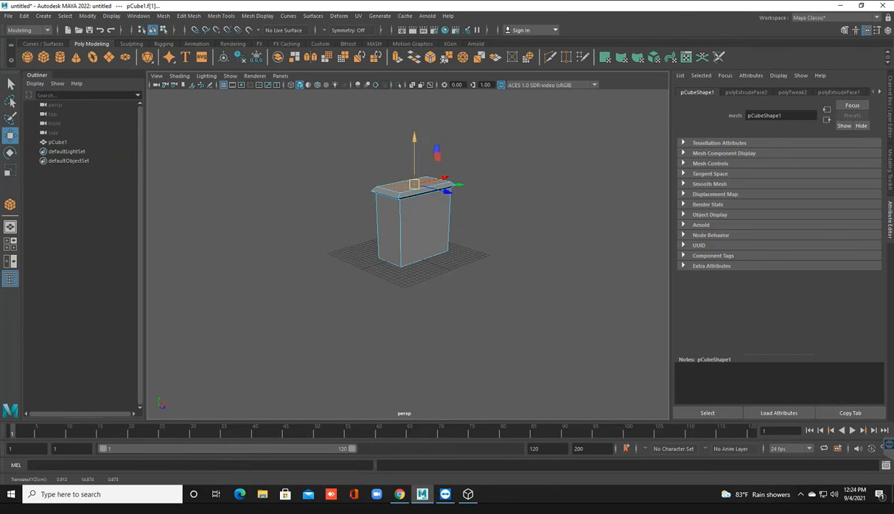
drag(415, 138, 415, 141)
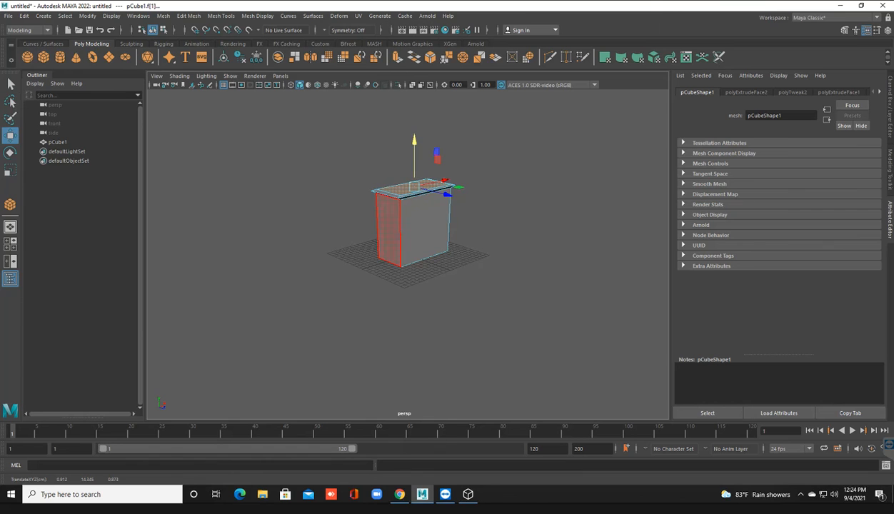
right_click(404, 191)
right_drag(405, 192, 462, 173)
click(485, 171)
alt+drag(485, 214, 385, 213)
Try the Detach command on the whole cabinet mesh, then clear the selection.
click(408, 221)
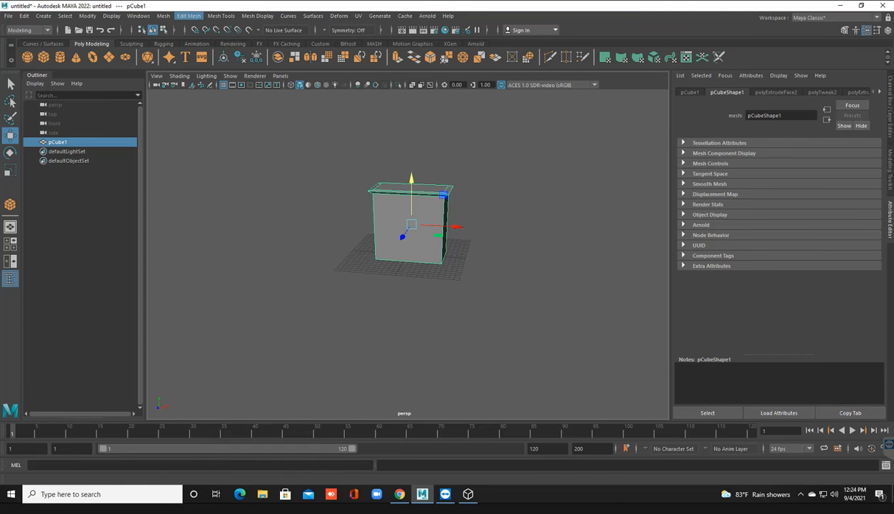
click(189, 16)
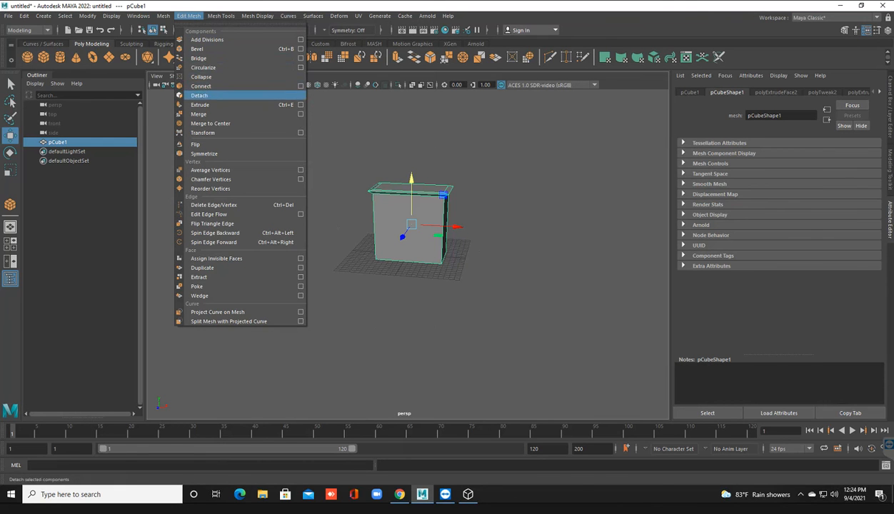
click(200, 95)
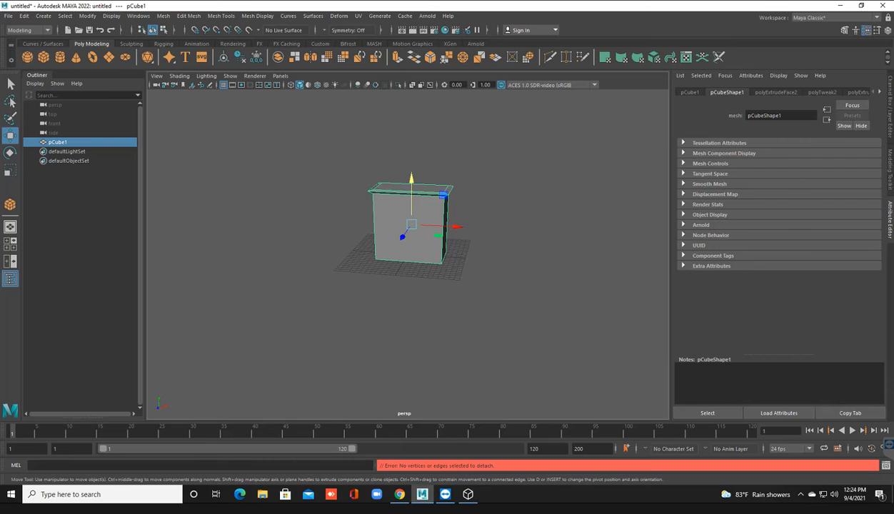
right_drag(425, 193, 469, 179)
click(485, 179)
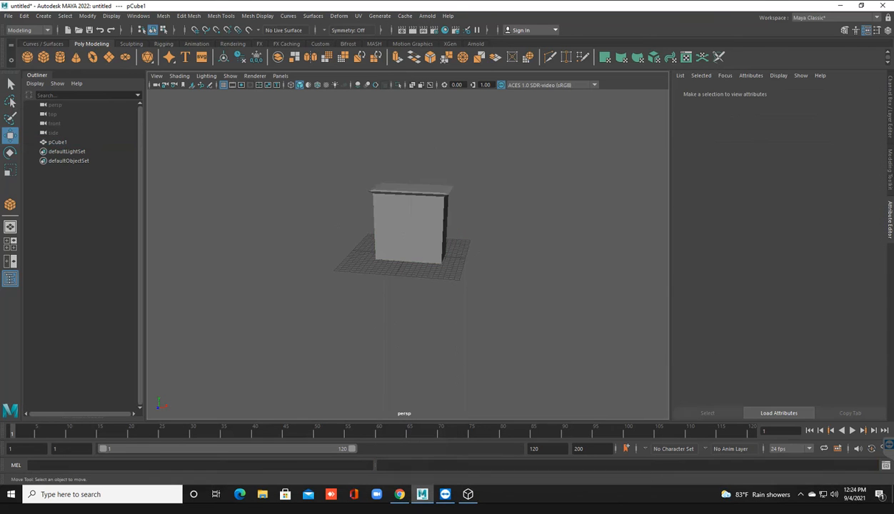
scroll(408, 255, up, 5)
alt+middle_drag(408, 254, 419, 357)
scroll(408, 254, up, 3)
alt+drag(408, 255, 428, 254)
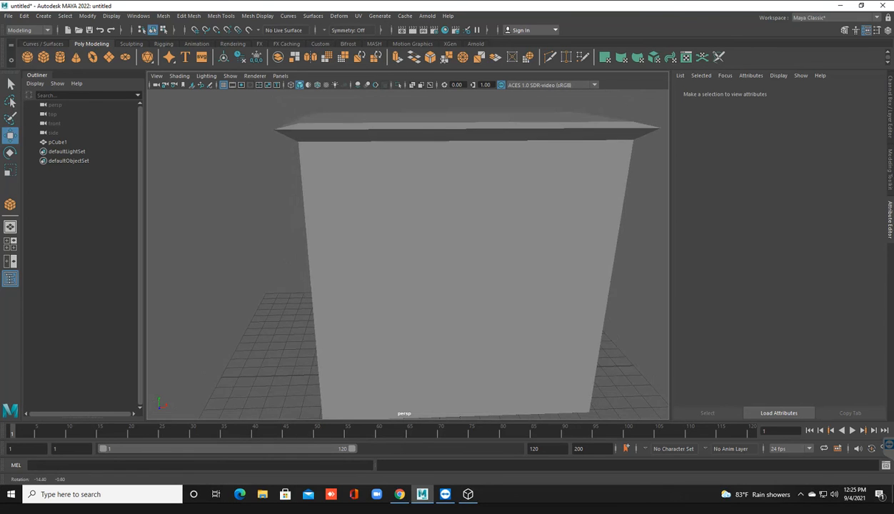
Detach the cabinet mesh along the slab's lower front edge, finishing in object mode.
click(428, 254)
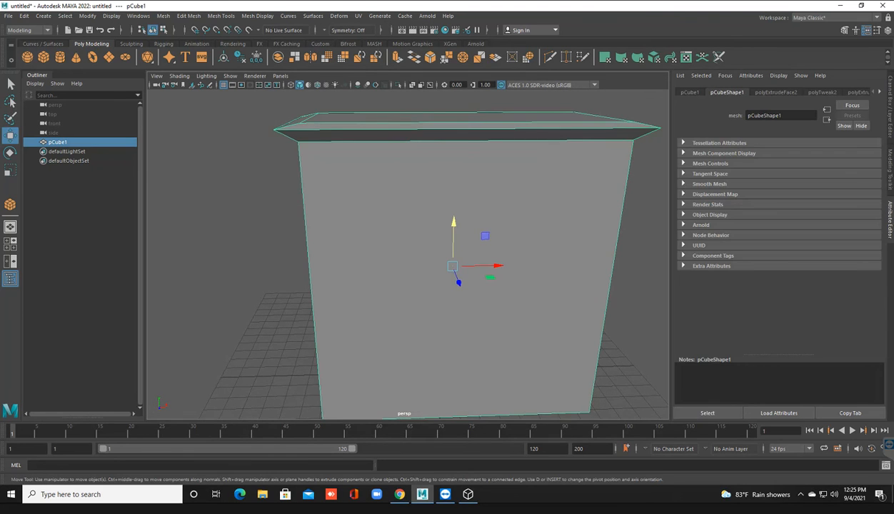
right_drag(393, 142, 394, 114)
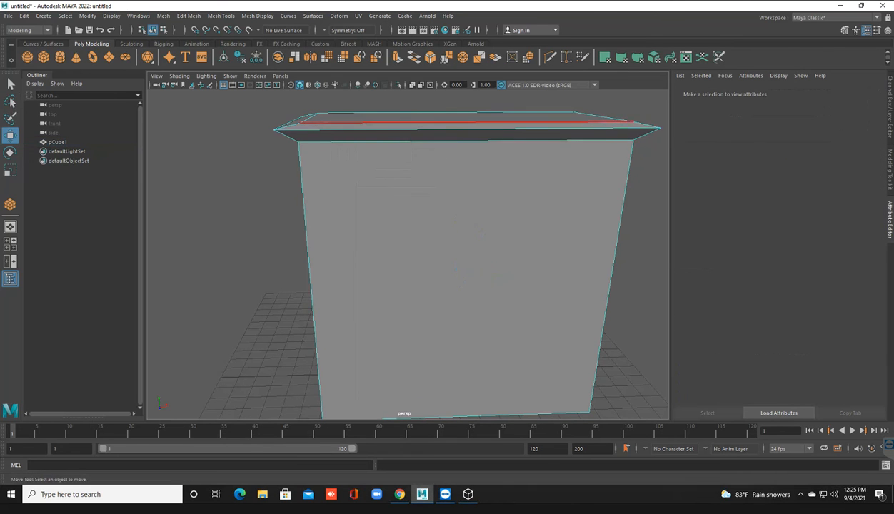
click(400, 141)
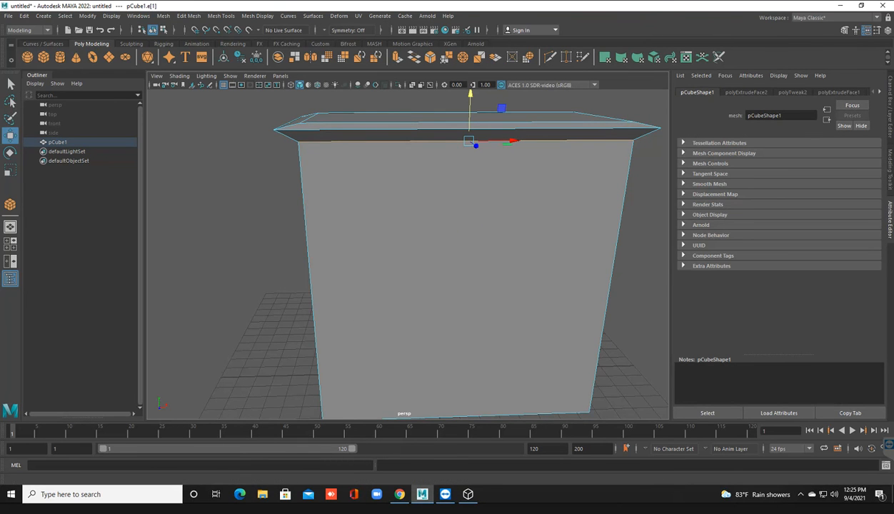
click(189, 16)
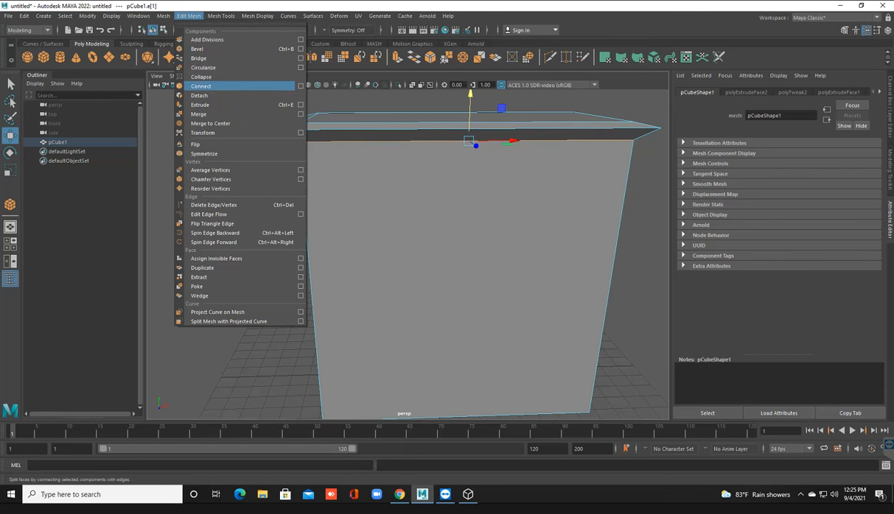
click(200, 86)
right_click(375, 205)
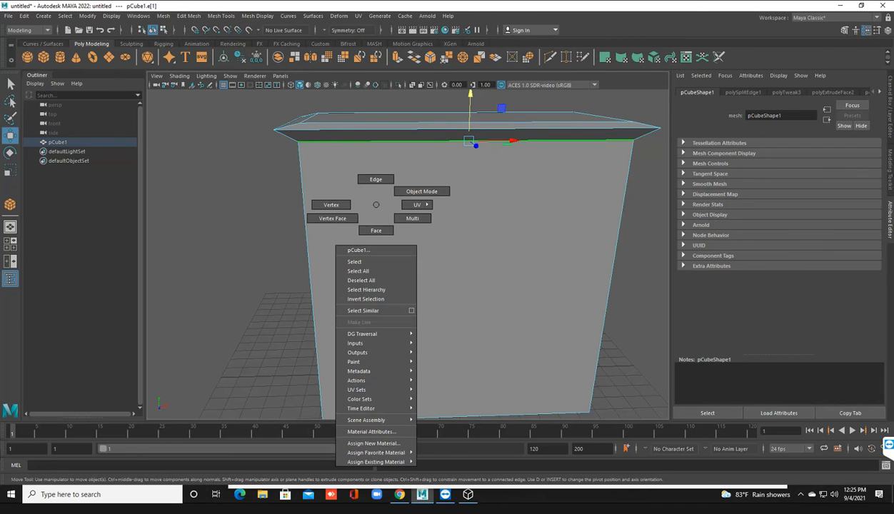
click(421, 191)
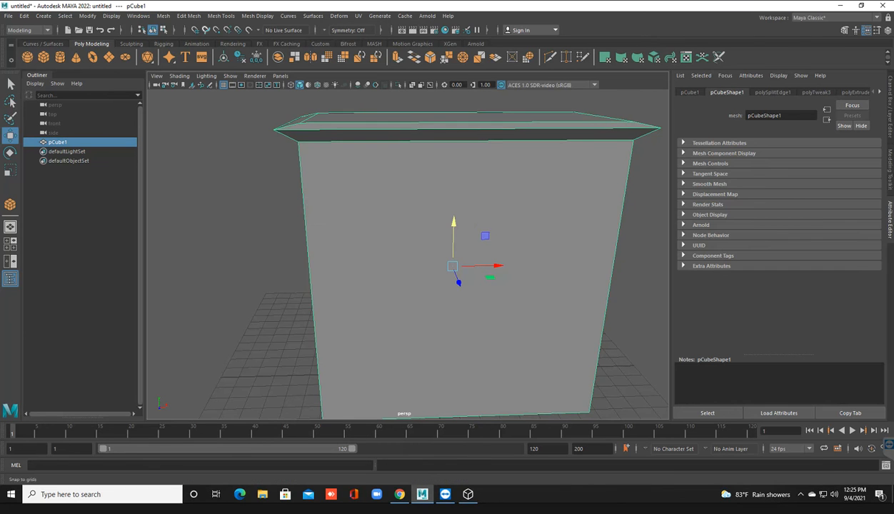
Select the whole cabinet again and try to separate its mesh into individual pieces.
key(alt+d)
drag(262, 111, 306, 158)
click(163, 16)
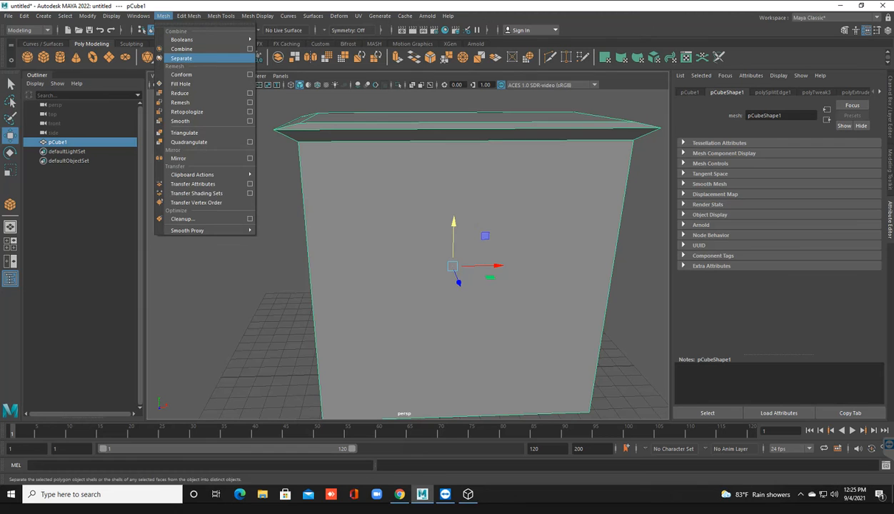
click(182, 58)
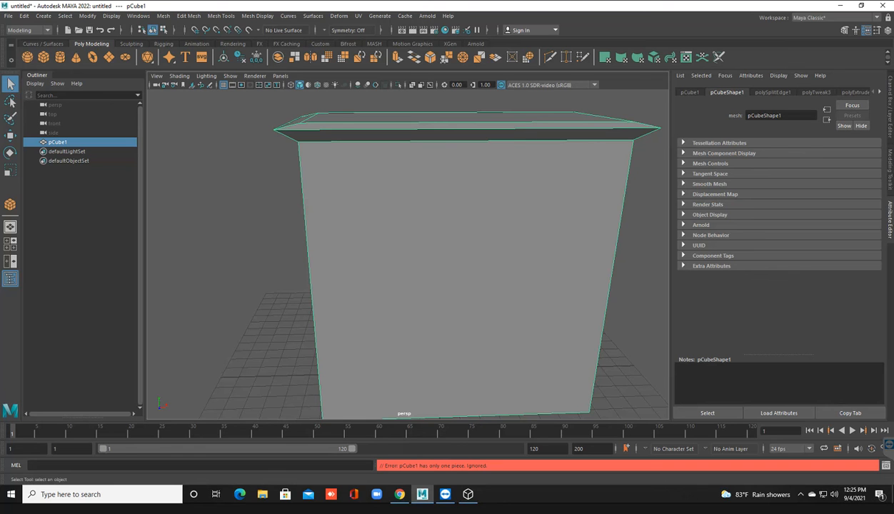
Detach the cabinet along the edges running around the underside of the top slab, finishing in object mode.
alt+drag(401, 264, 386, 223)
scroll(421, 203, up, 3)
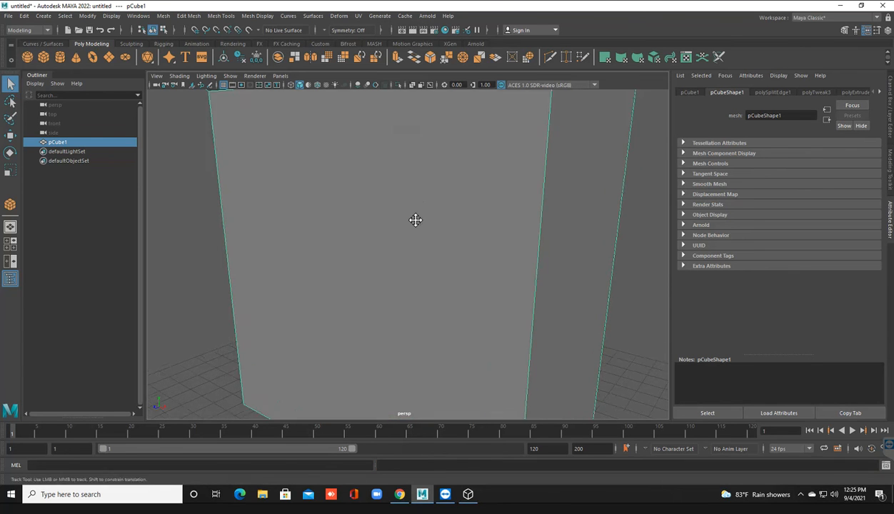
scroll(413, 228, down, 2)
scroll(425, 225, up, 4)
right_click(435, 214)
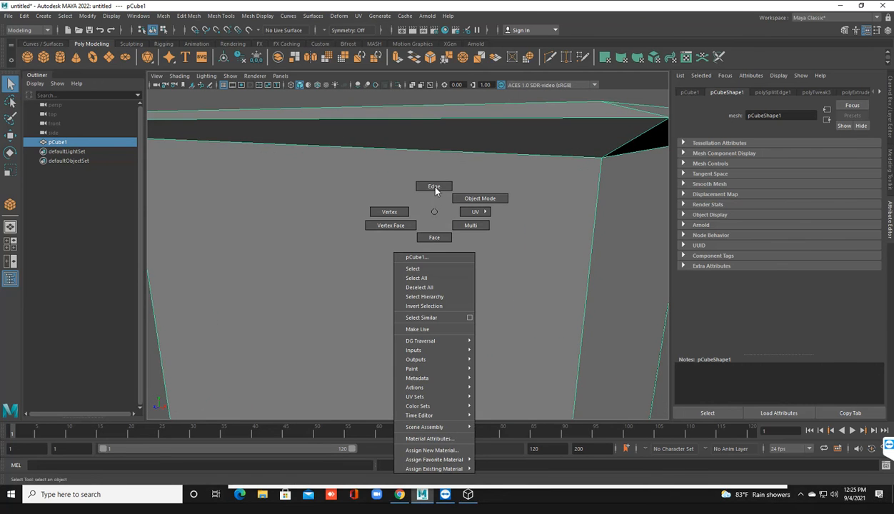
right_drag(434, 212, 435, 189)
scroll(434, 187, down, 4)
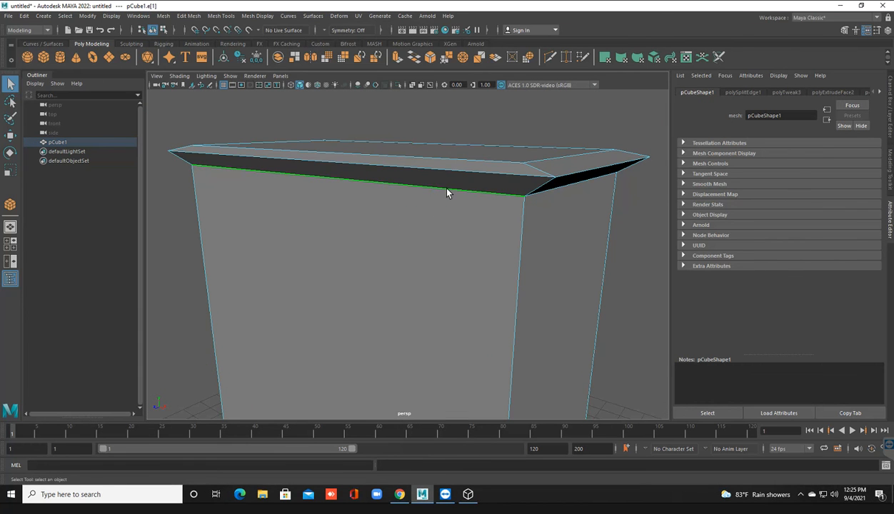
shift+click(447, 193)
alt+drag(505, 221, 415, 206)
alt+drag(527, 168, 359, 170)
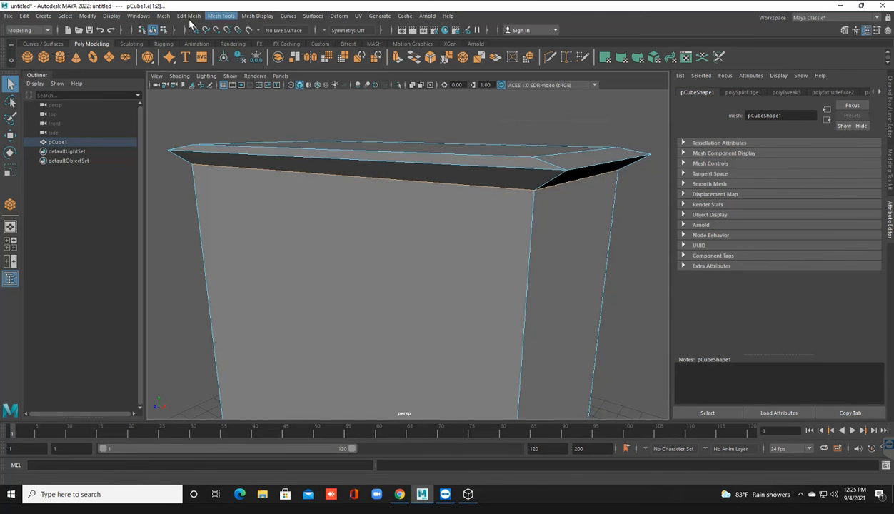
click(189, 17)
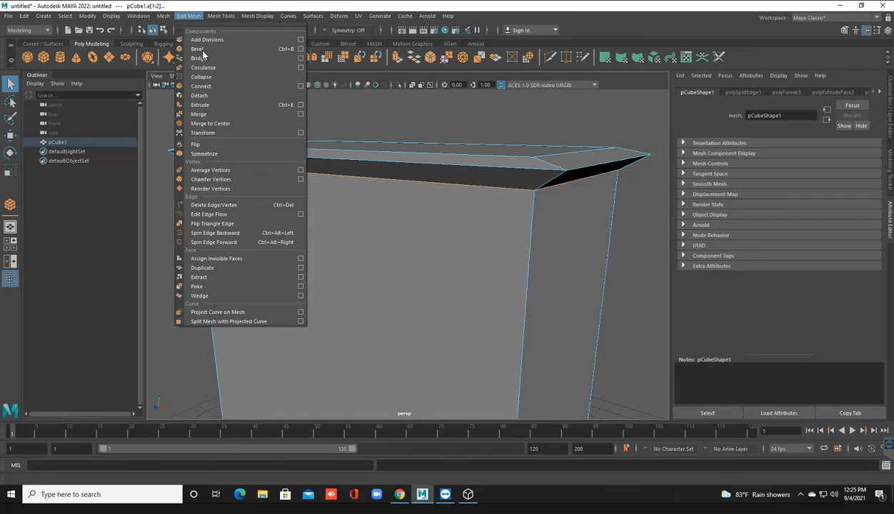
click(206, 96)
right_drag(255, 167, 277, 163)
right_drag(298, 126, 299, 126)
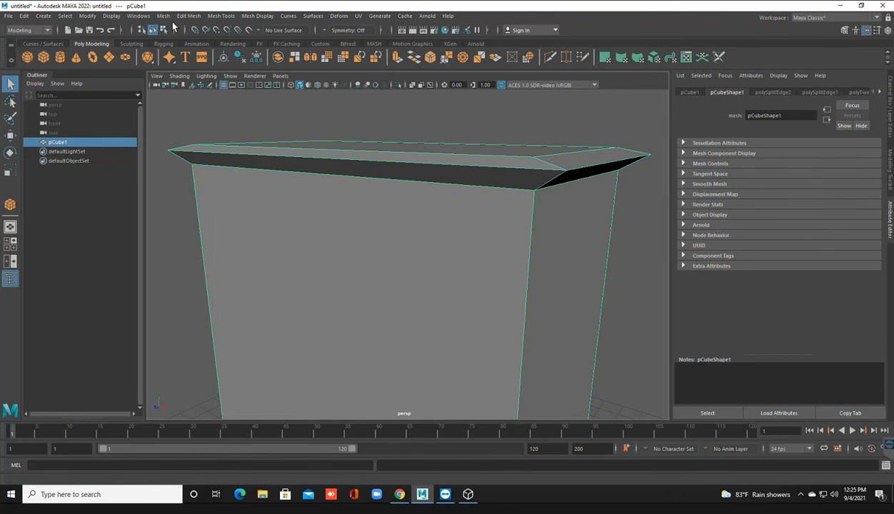
Separate the cabinet mesh into independent top slab and body objects, selecting the pieces to check the split.
click(163, 17)
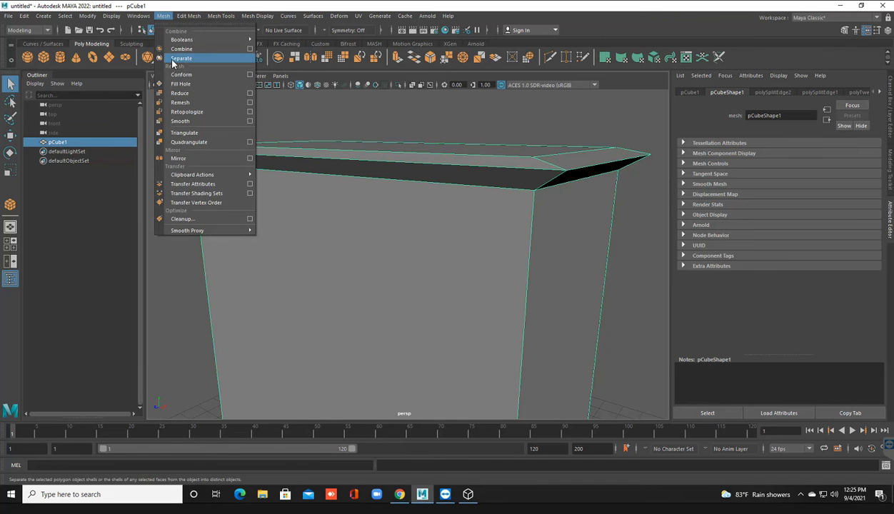
click(170, 60)
alt+drag(315, 178, 345, 128)
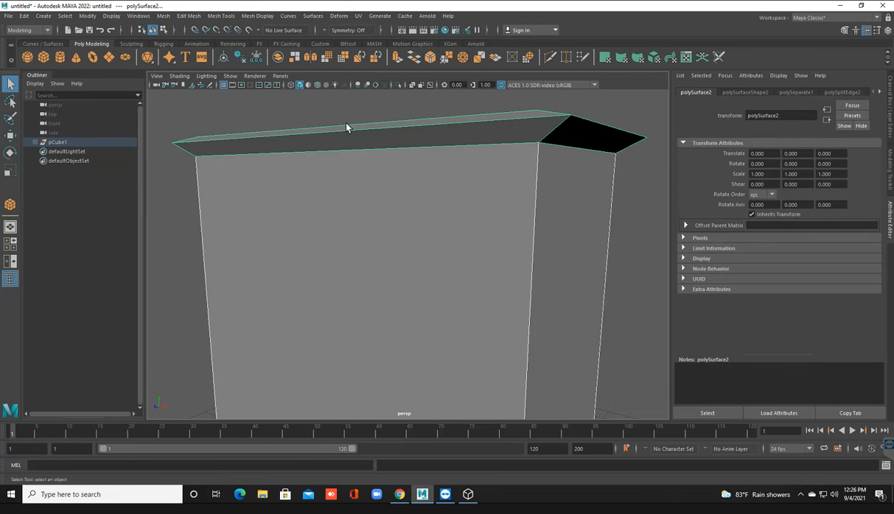
click(240, 58)
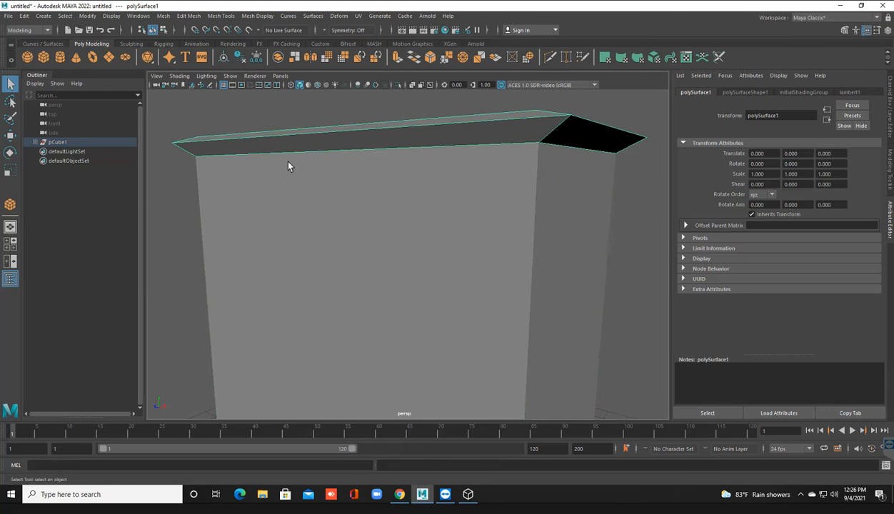
click(291, 183)
alt+drag(339, 187, 362, 199)
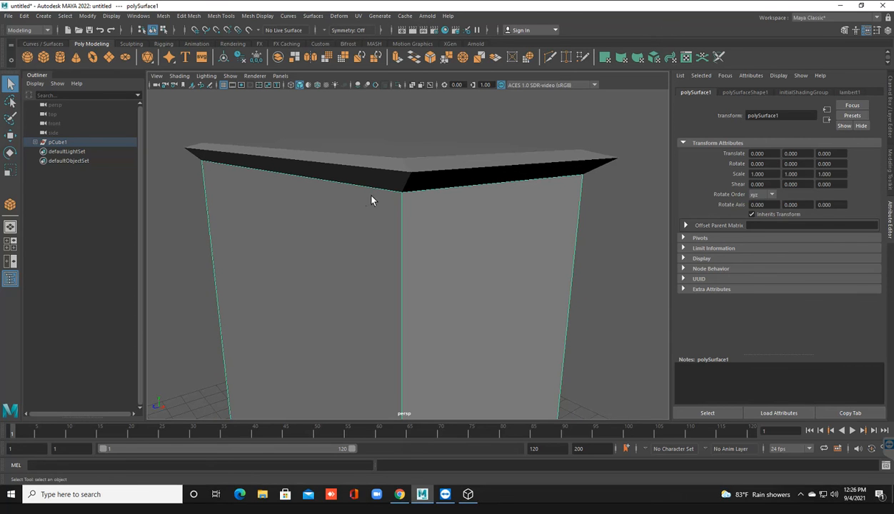
Select the top slab and pull the outer corner vertices at one side inward to shorten its overhang.
alt+drag(424, 174, 515, 203)
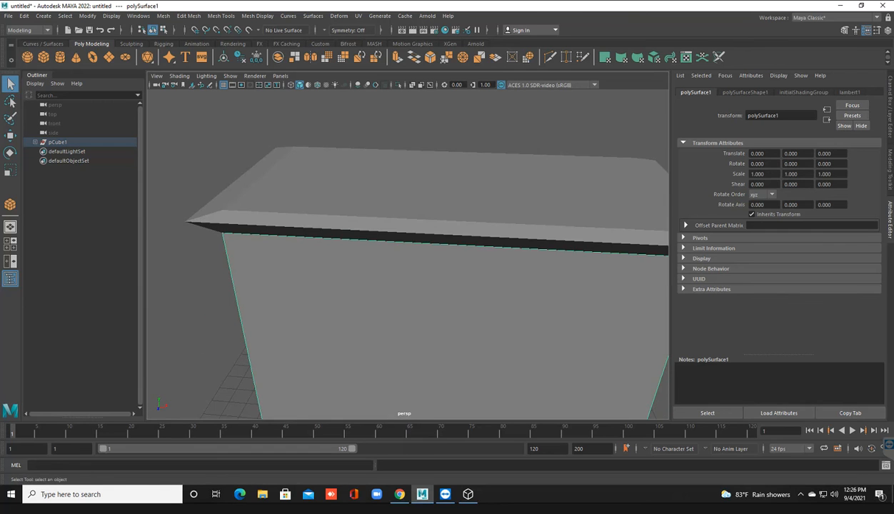
scroll(408, 245, down, 4)
alt+drag(443, 243, 435, 211)
click(429, 207)
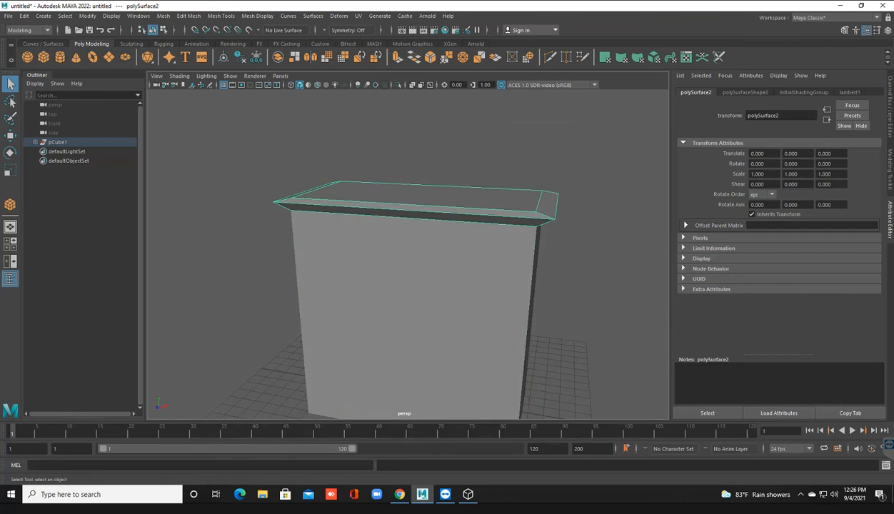
right_drag(495, 215, 455, 199)
drag(560, 176, 551, 227)
key(w)
drag(604, 207, 250, 214)
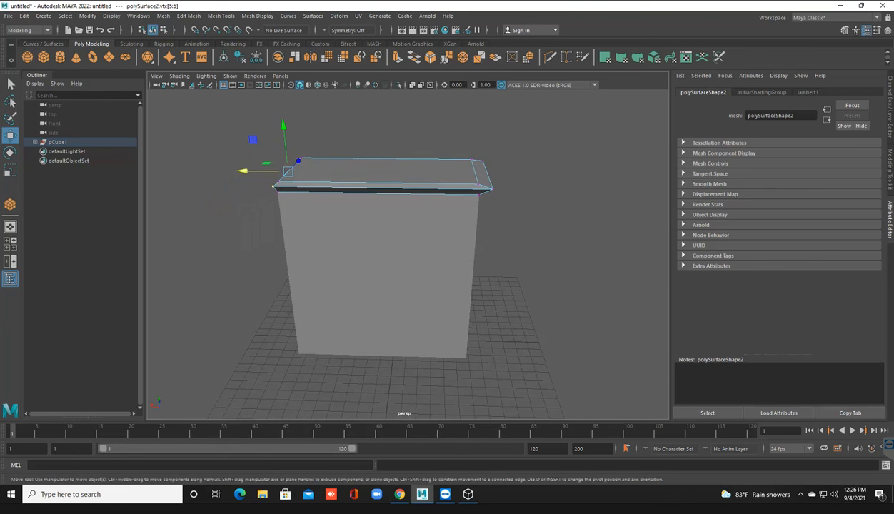
click(250, 221)
Move the outer corner vertices at the slab's opposite side inward to match, then deselect the slab in object mode.
drag(468, 135, 502, 192)
click(501, 191)
drag(469, 141, 472, 201)
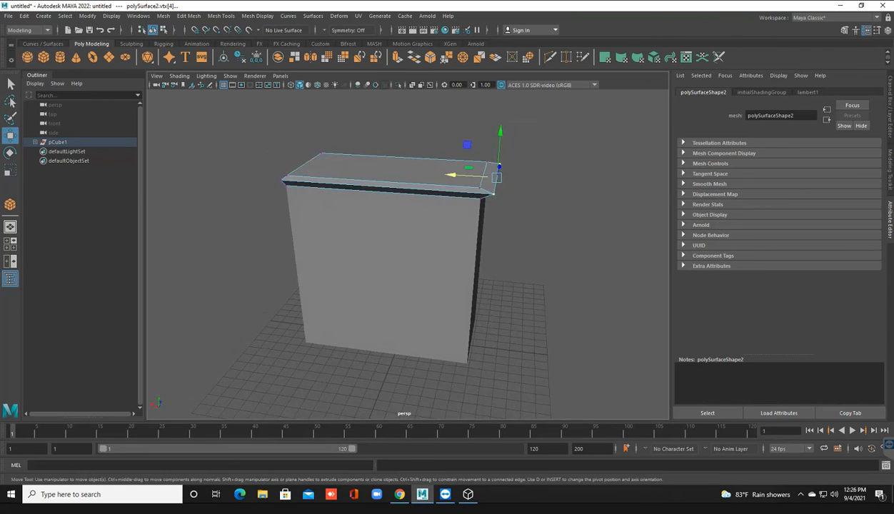
scroll(407, 255, up, 3)
drag(505, 134, 478, 134)
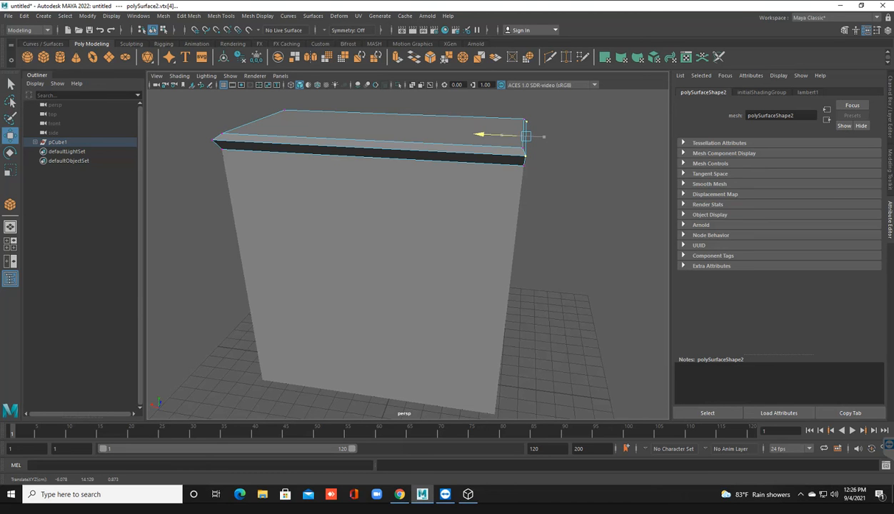
drag(478, 134, 482, 135)
right_drag(505, 146, 548, 132)
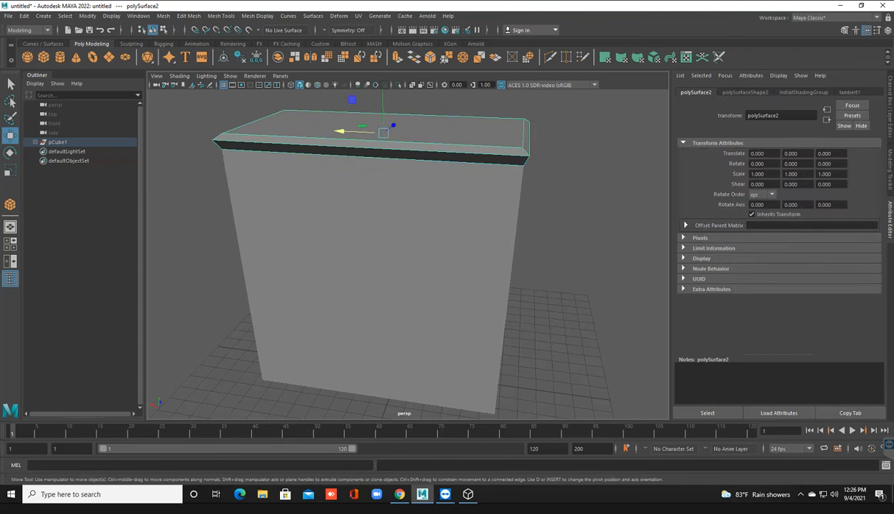
click(550, 132)
mouse_move(407, 272)
alt+mouse_down()
mouse_move(407, 239)
mouse_move(411, 285)
mouse_move(528, 246)
mouse_move(441, 300)
mouse_move(336, 275)
mouse_move(394, 250)
mouse_move(413, 278)
mouse_move(425, 276)
alt+mouse_up()
Duplicate the top slab and lower the copy to the cabinet's base, at a Translate Y of about -13.413.
click(371, 154)
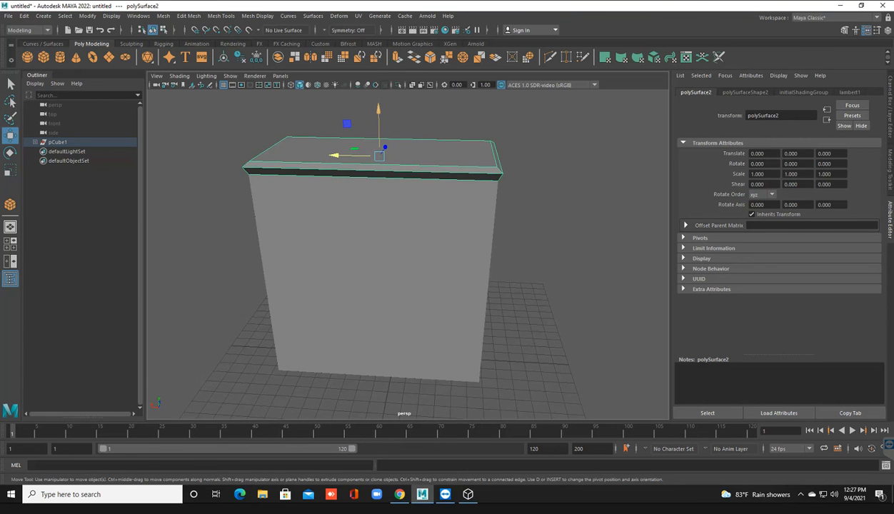
drag(379, 128, 379, 338)
mouse_move(378, 285)
alt+mouse_down()
mouse_move(379, 253)
mouse_move(378, 275)
alt+mouse_up()
scroll(407, 253, down, 2)
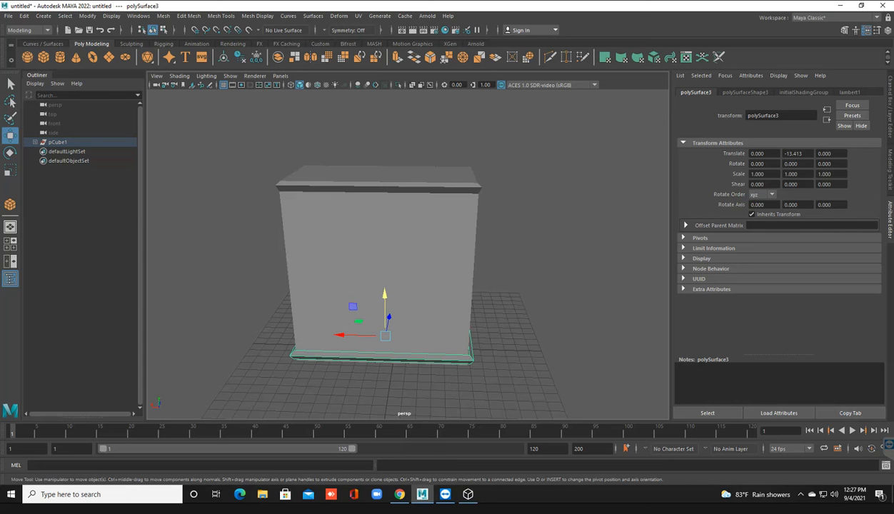
Rotate the base slab copy 15 degrees about X and move it down beneath the cabinet body.
key(e)
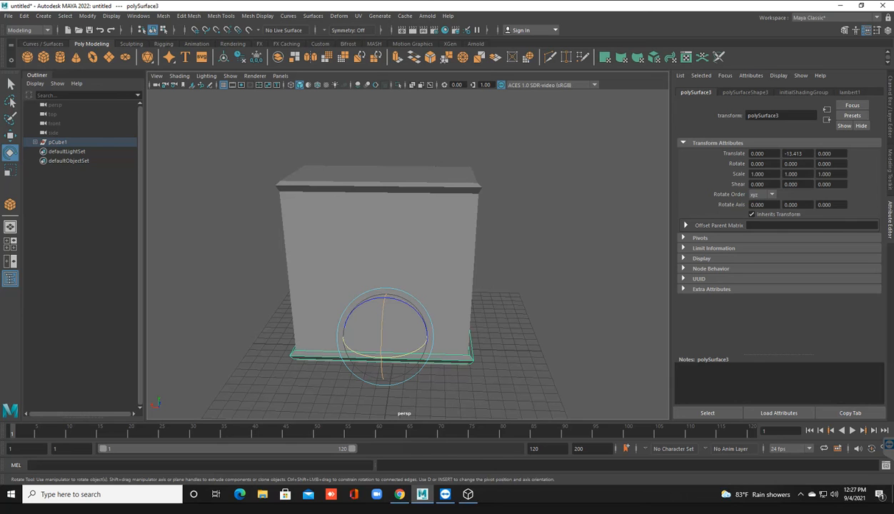
mouse_move(382, 333)
mouse_down()
mouse_move(382, 372)
mouse_move(382, 343)
mouse_up()
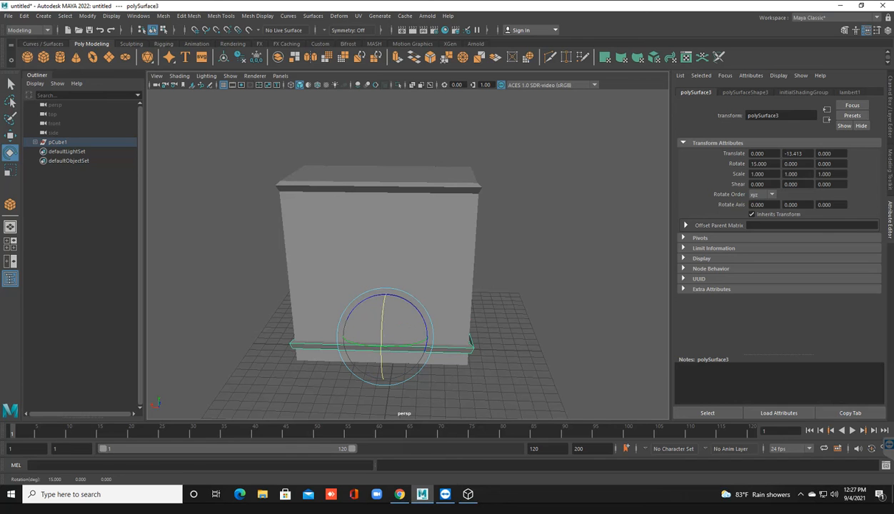
key(ctrl+a)
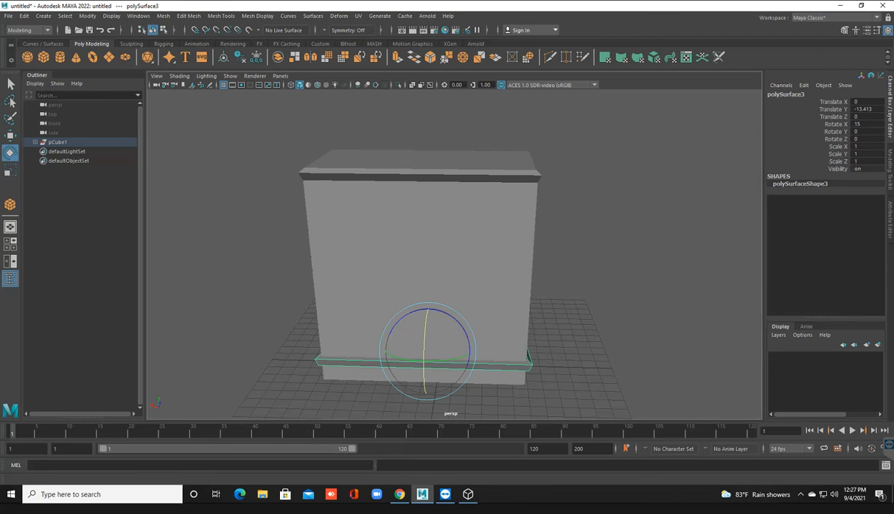
key(w)
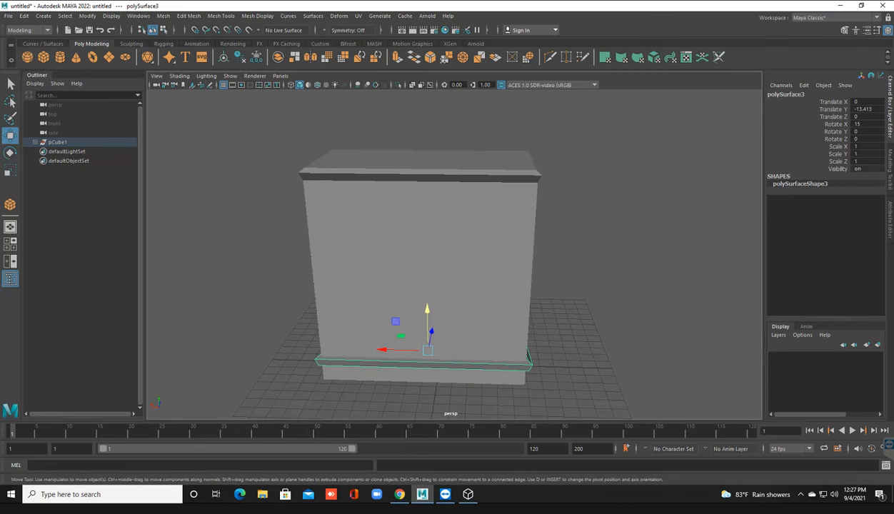
drag(427, 314, 424, 294)
Select all the cabinet parts, raise them together by about 0.751, and clear the selection.
key(alt+d)
drag(266, 122, 530, 390)
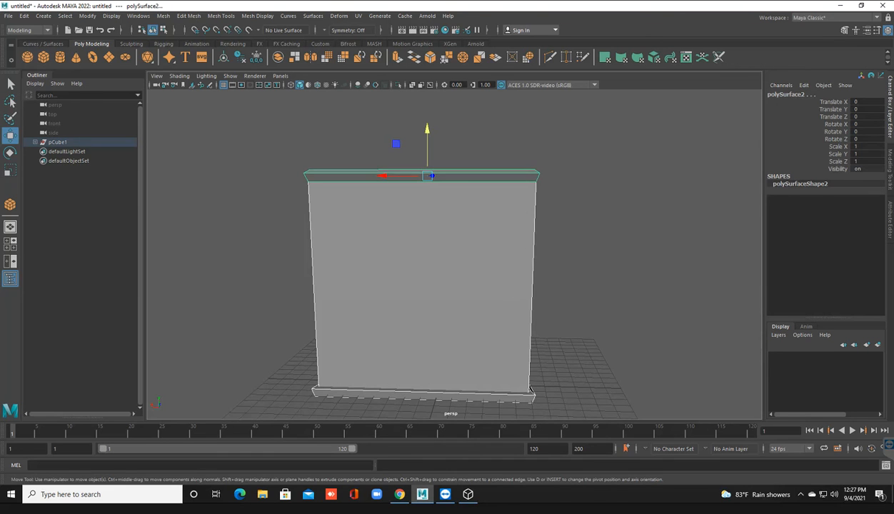
drag(427, 132, 427, 120)
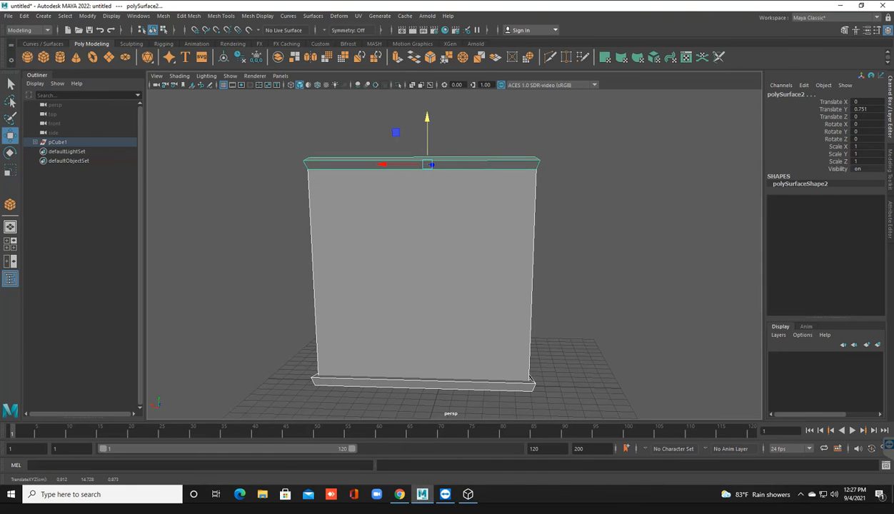
key(alt+d)
Hide the viewport grid to see the underside of the cabinet clearly.
alt+drag(454, 271, 457, 222)
scroll(455, 255, down, 5)
alt+drag(455, 255, 146, 335)
alt+drag(500, 315, 307, 314)
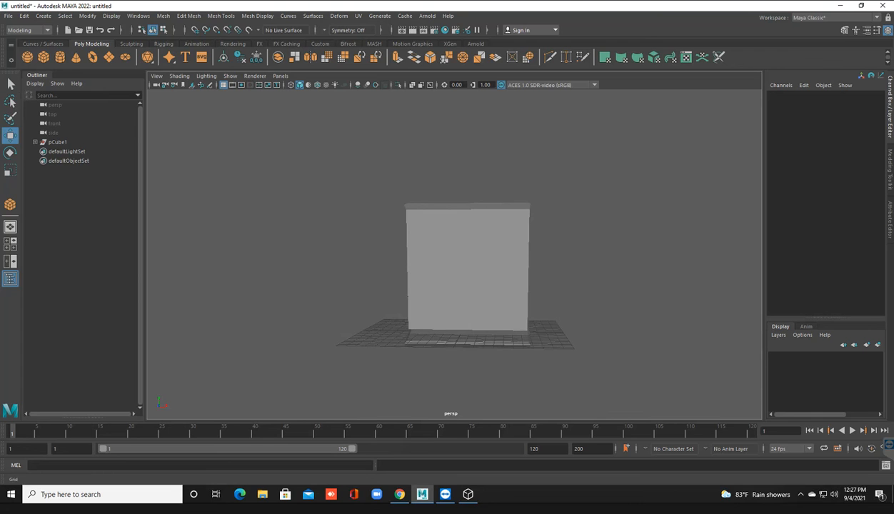
click(223, 84)
Rotate the base slab copy freehand until it is nearly level, then set its Rotate Y to 180.
scroll(467, 275, up, 2)
scroll(468, 275, down, 1)
alt+drag(428, 300, 386, 275)
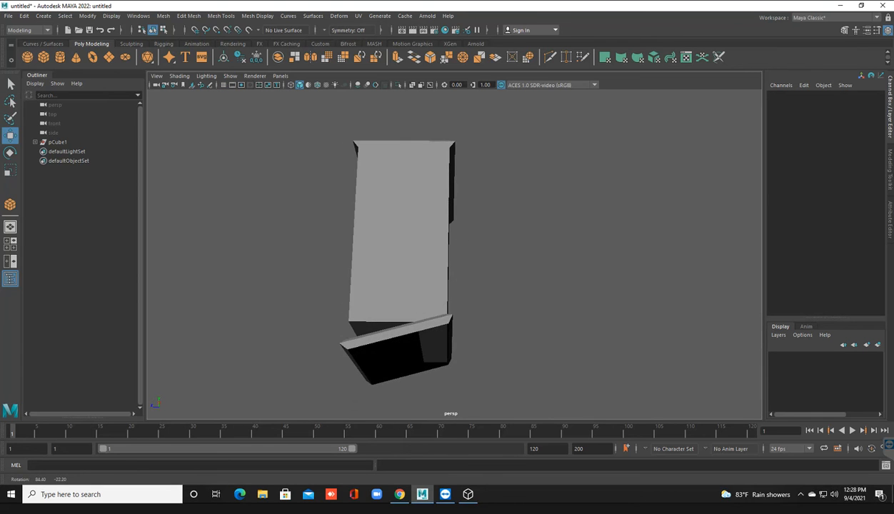
click(421, 343)
key(e)
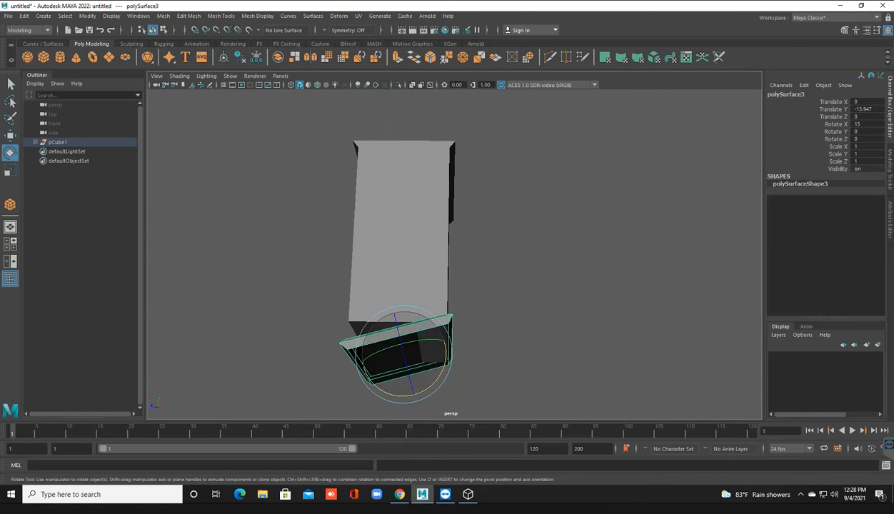
drag(358, 340, 364, 327)
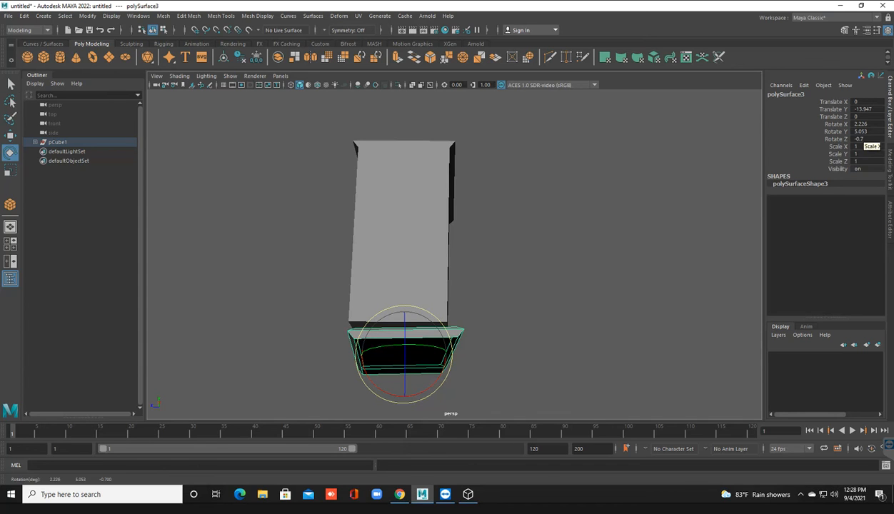
double_click(860, 132)
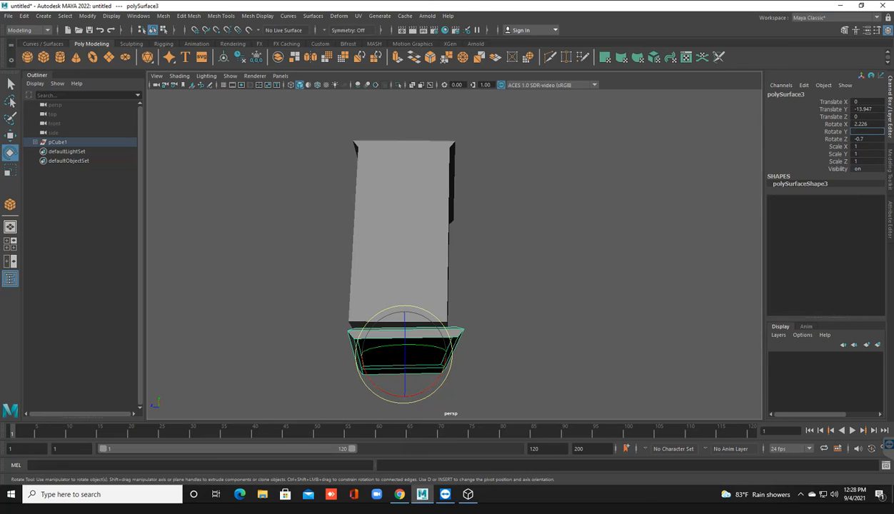
key(Return)
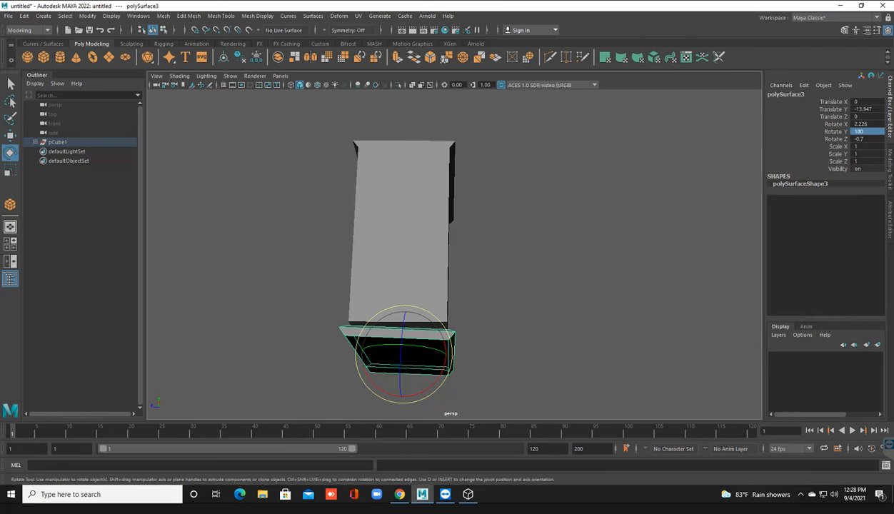
Raise the base slab against the cabinet body to a Translate Y of about -13.358, show the viewport grid again, and clear the selection.
alt+drag(499, 236, 357, 253)
key(w)
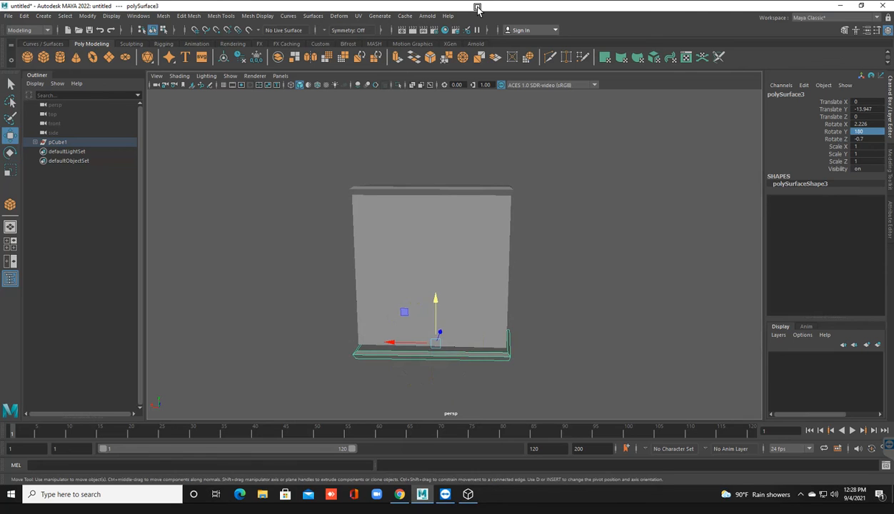
drag(436, 307, 436, 301)
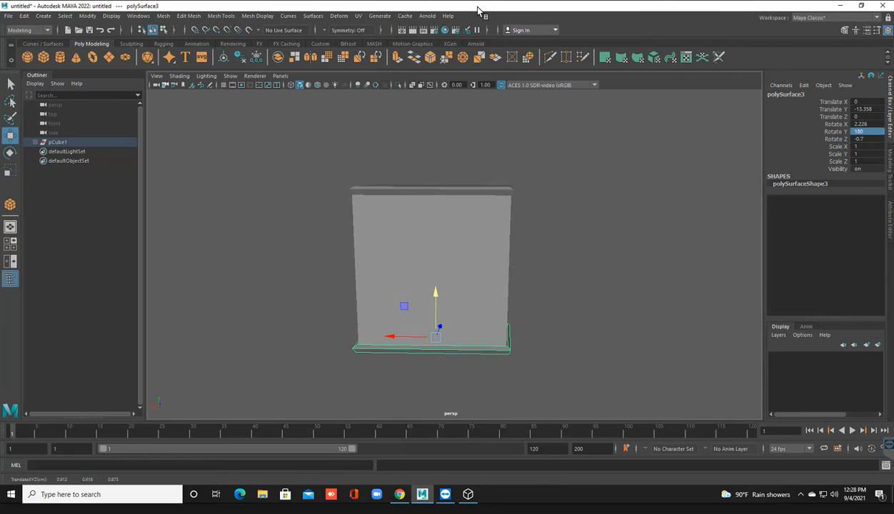
click(223, 84)
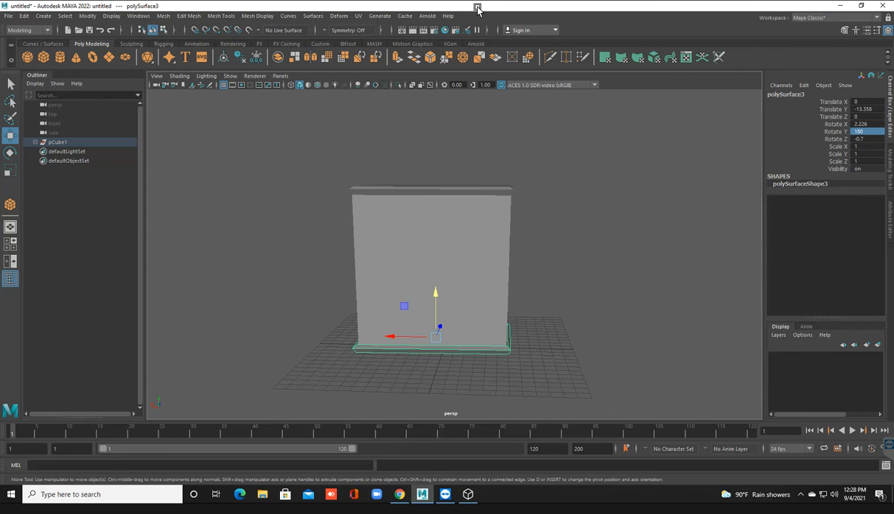
key(alt+d)
mouse_move(454, 254)
alt+mouse_down()
mouse_move(493, 300)
mouse_move(607, 235)
mouse_move(618, 243)
mouse_move(428, 266)
mouse_move(486, 249)
mouse_move(483, 232)
mouse_move(471, 246)
mouse_move(447, 243)
mouse_move(480, 234)
mouse_move(460, 245)
alt+mouse_up()
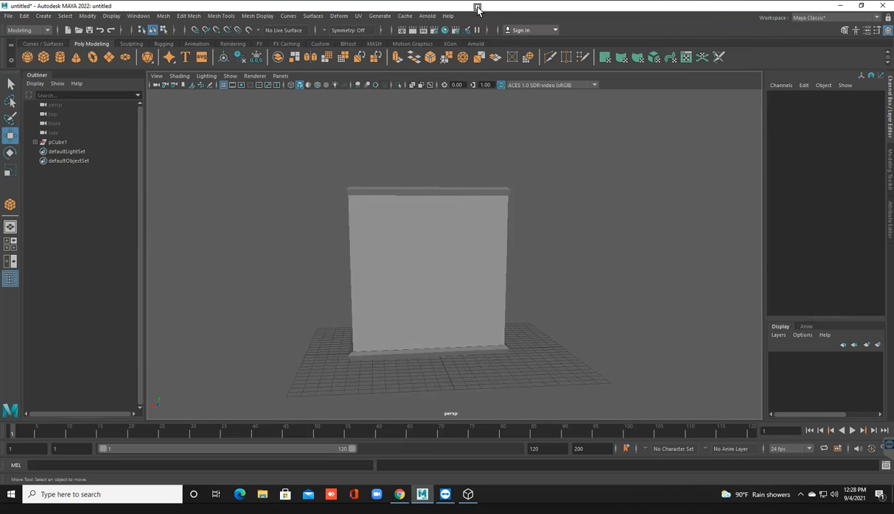
Fine-tune the base slab's height under the cabinet and check the petiteCommode.obj reference in 3D Viewer before returning to Maya.
click(428, 353)
drag(427, 300, 427, 300)
click(572, 271)
alt+drag(428, 272, 361, 287)
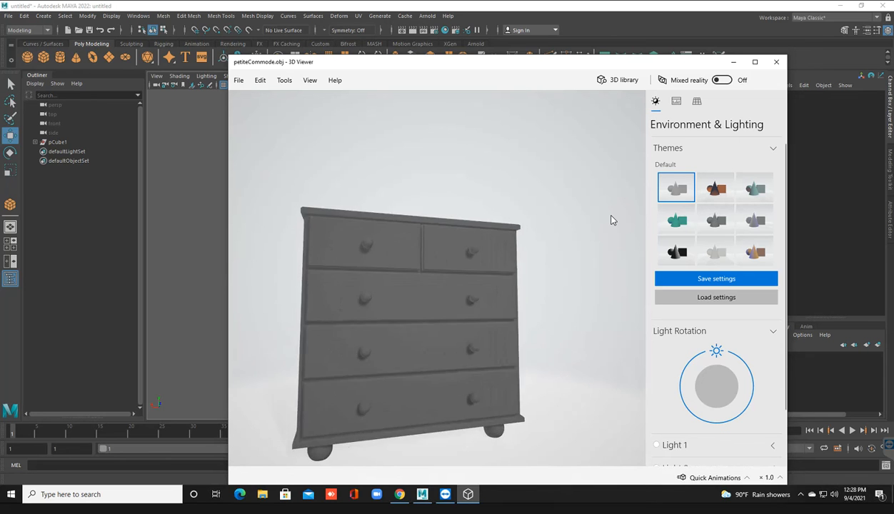
key(alt)
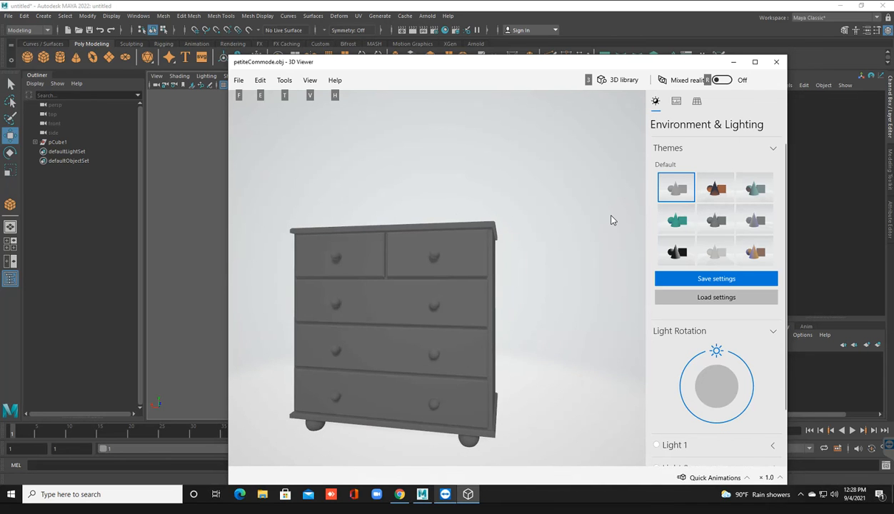
key(alt+F4)
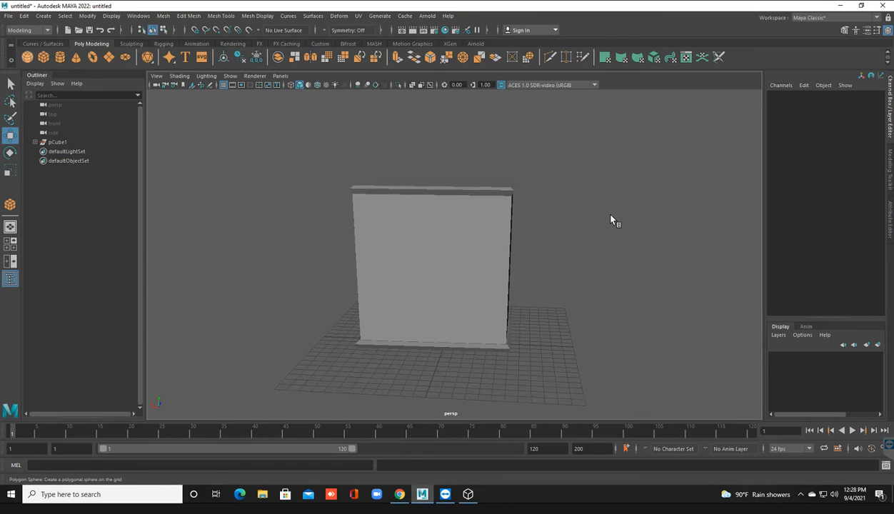
Create a flat polygon cube about 39.322 wide, 1.26 high and 28.263 deep for a drawer, with the scene in wireframe.
click(44, 57)
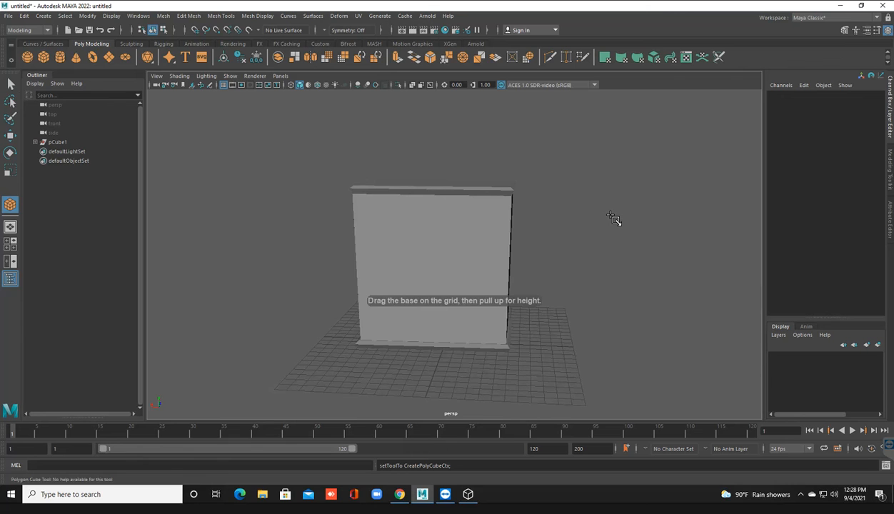
key(4)
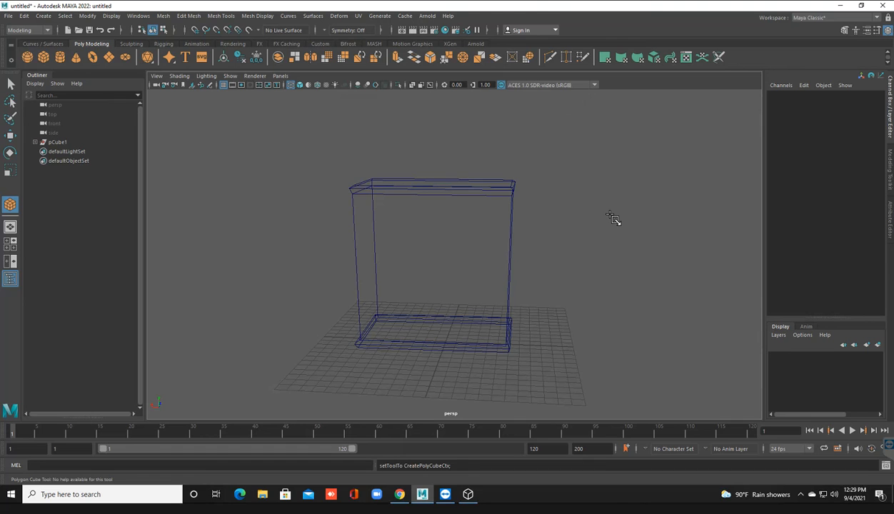
drag(358, 204, 505, 220)
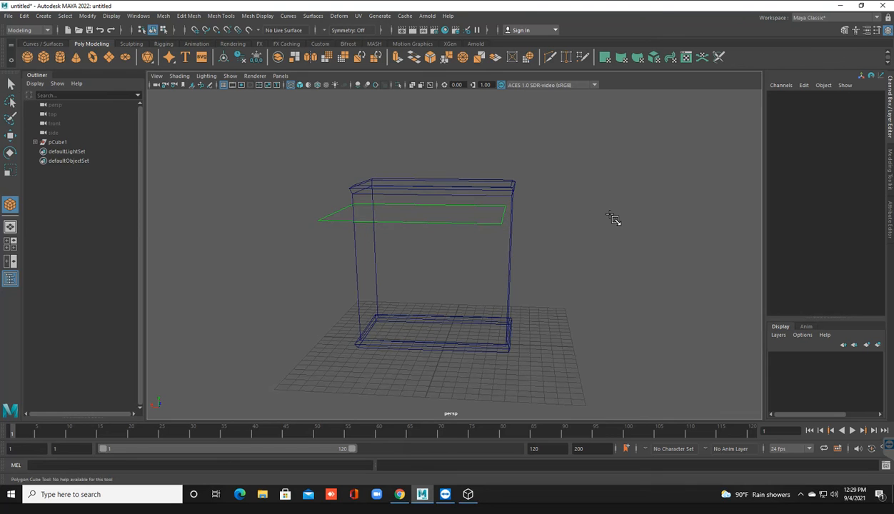
mouse_move(610, 213)
mouse_down()
mouse_move(613, 202)
mouse_move(610, 215)
mouse_up()
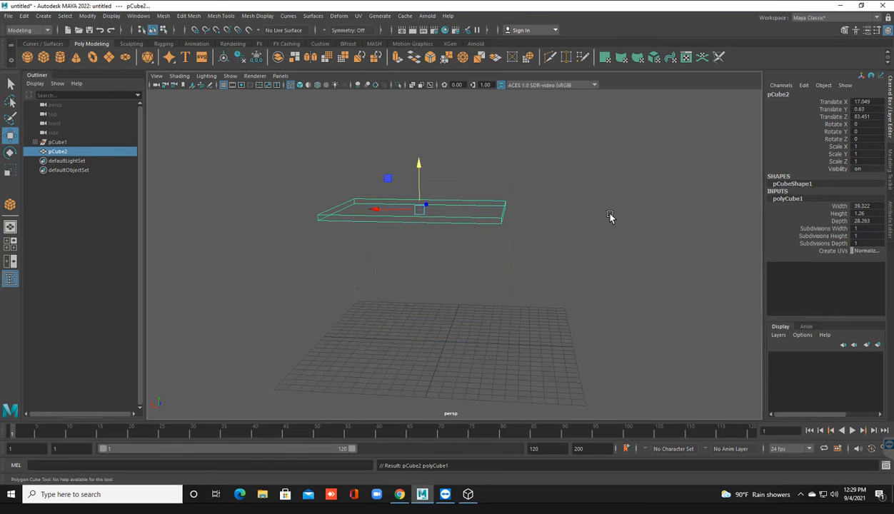
key(6)
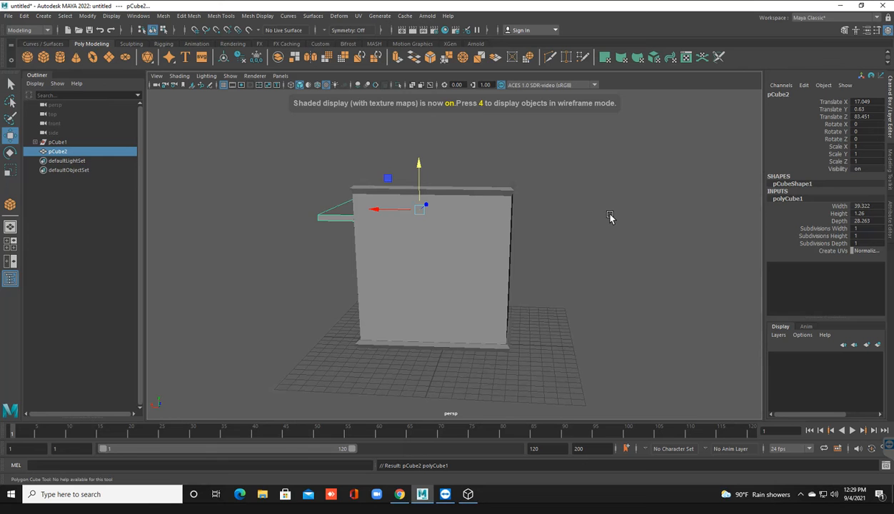
key(4)
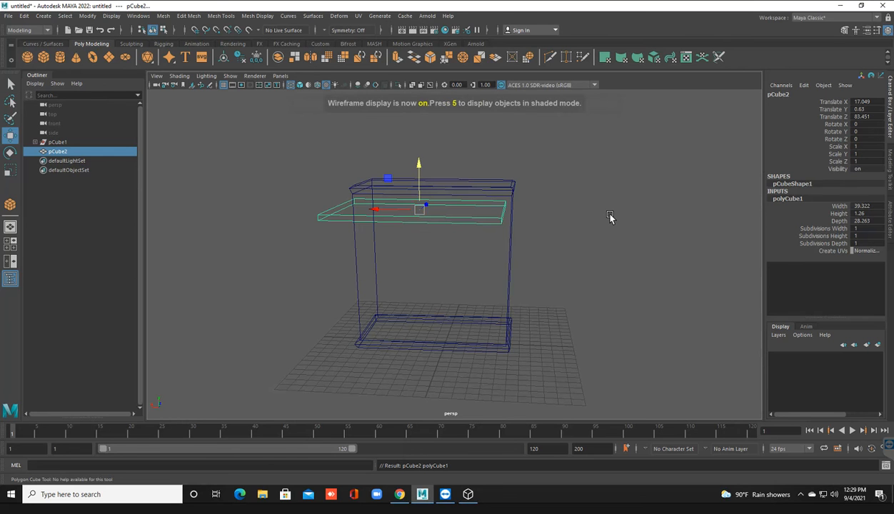
Scale the drawer box to about 3.891 in Y and 0.832 in X, and move it to a Translate X of about 12.551.
key(r)
drag(419, 167, 418, 122)
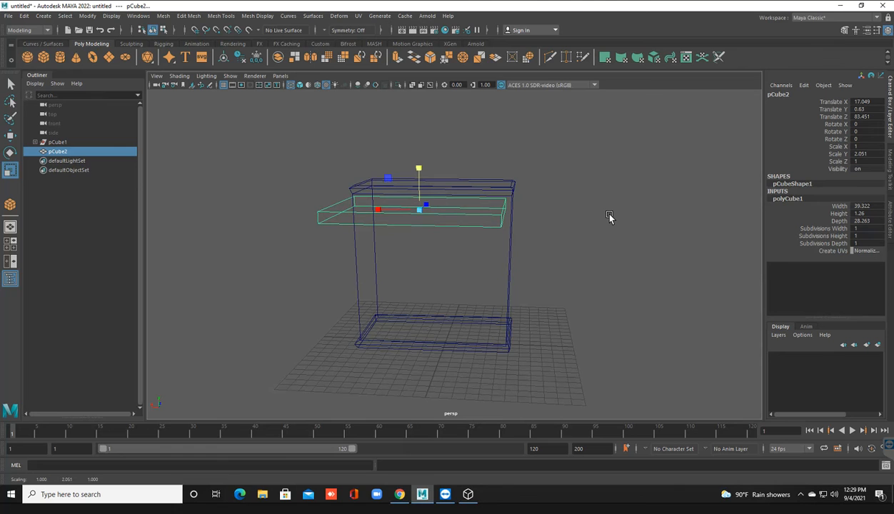
drag(419, 168, 419, 123)
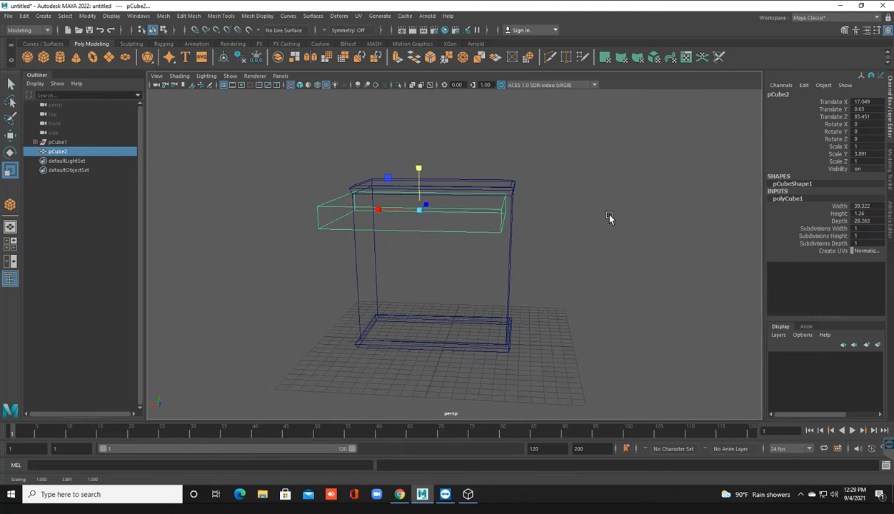
key(w)
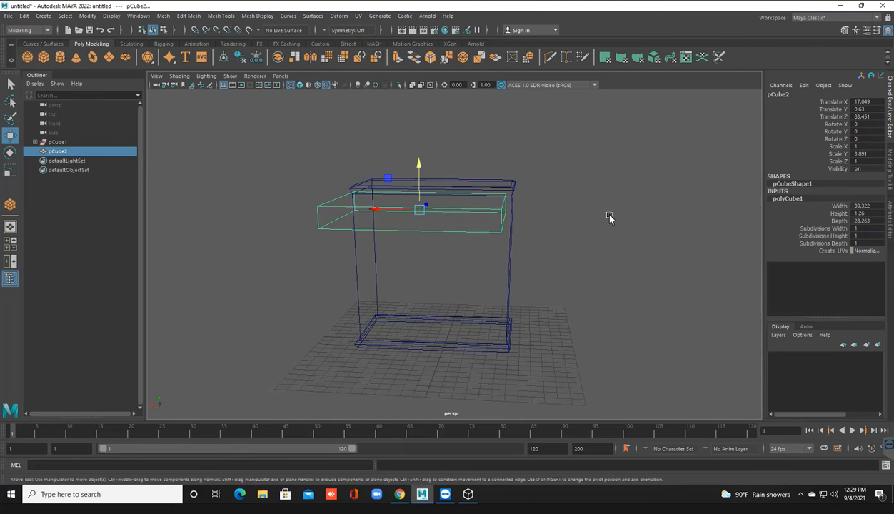
drag(375, 209, 394, 209)
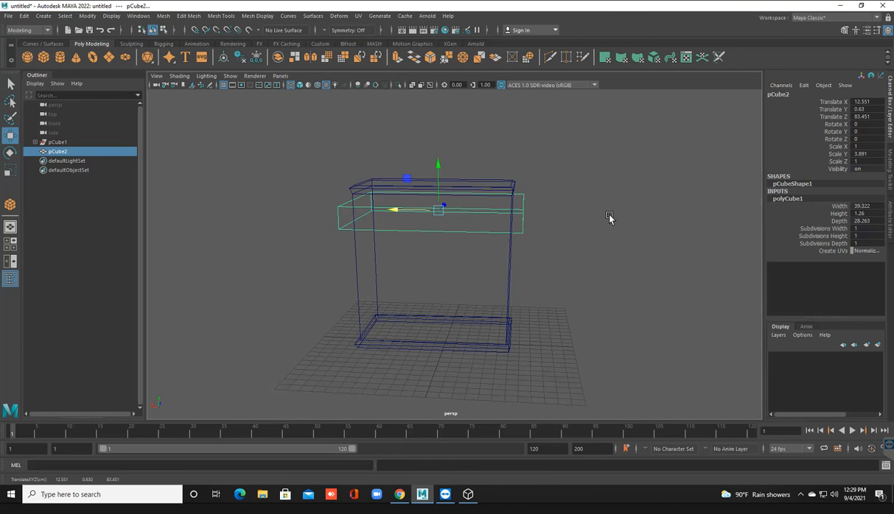
key(r)
drag(397, 209, 404, 209)
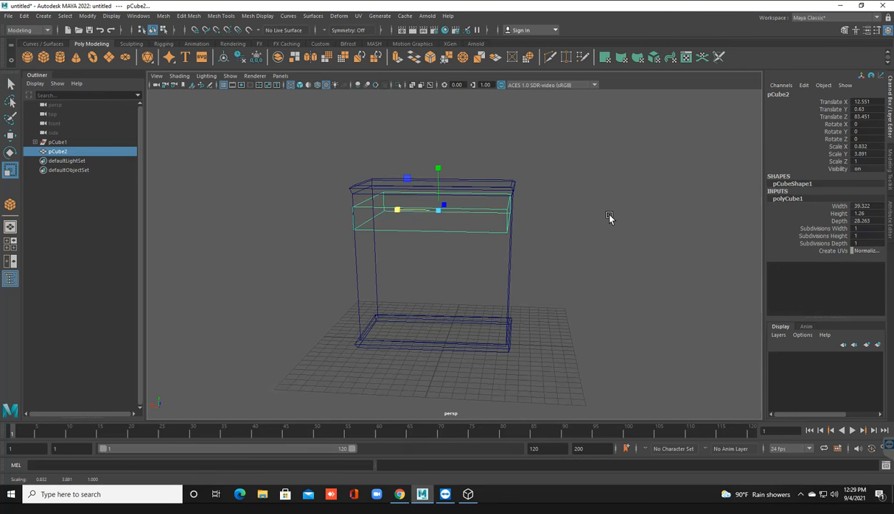
Move the drawer box to the cabinet's depth and raise it, at about X 7.654, Y 8.646, Z -4.577.
alt+drag(609, 217, 610, 216)
key(w)
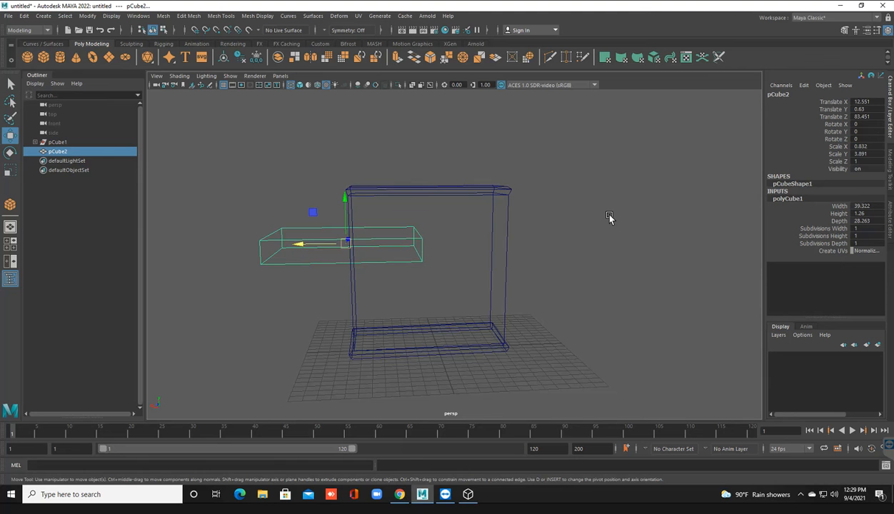
mouse_move(314, 243)
mouse_down()
mouse_move(401, 242)
mouse_move(392, 243)
mouse_up()
alt+drag(609, 216, 610, 216)
drag(651, 287, 654, 244)
drag(696, 273, 513, 244)
alt+drag(609, 216, 609, 216)
drag(254, 307, 364, 305)
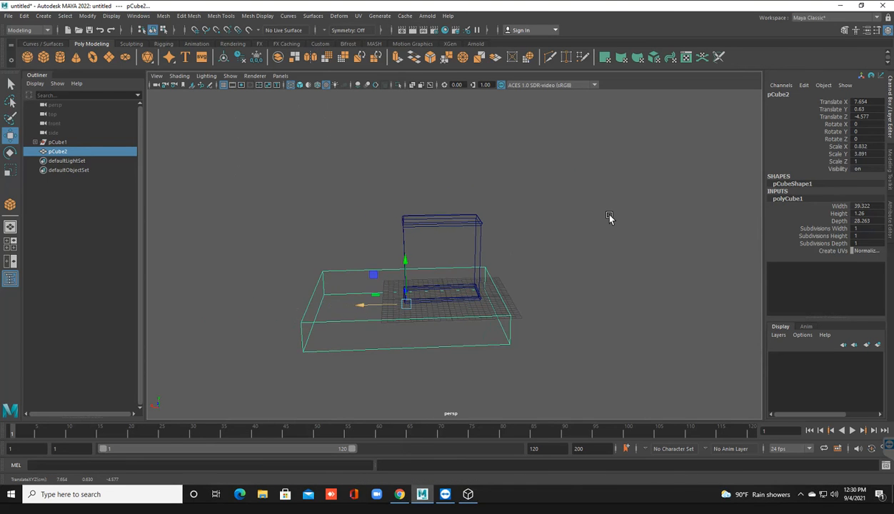
drag(405, 263, 405, 217)
alt+drag(609, 217, 609, 218)
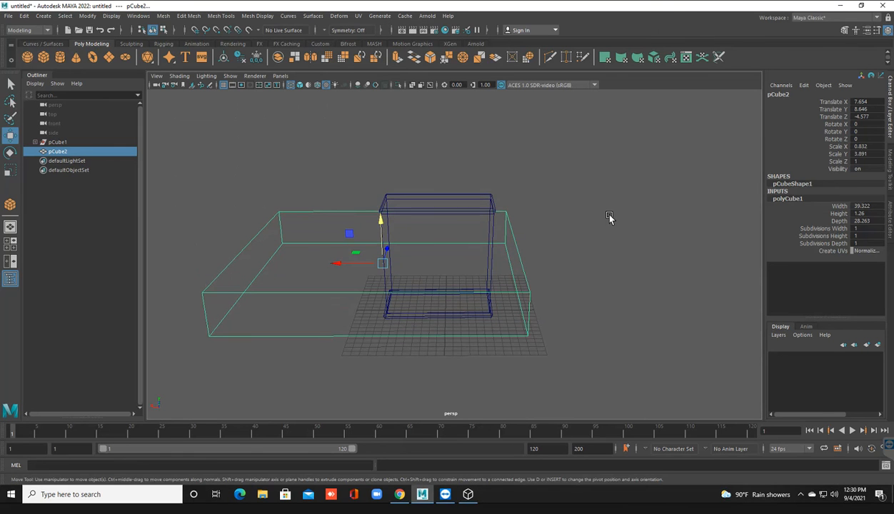
Shrink the drawer box uniformly to a Scale X of about 0.267 and move it inside the cabinet at about X 1.1, Y 4.897.
key(r)
drag(382, 264, 325, 264)
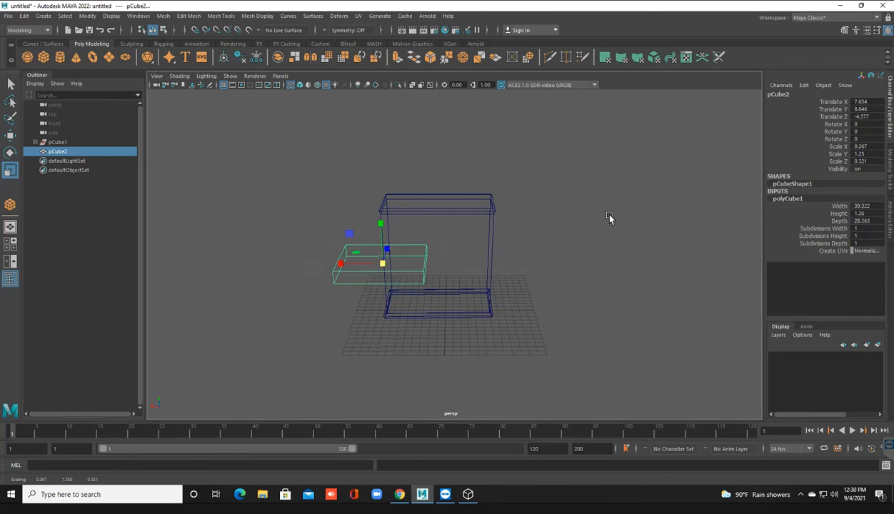
key(w)
drag(380, 223, 382, 249)
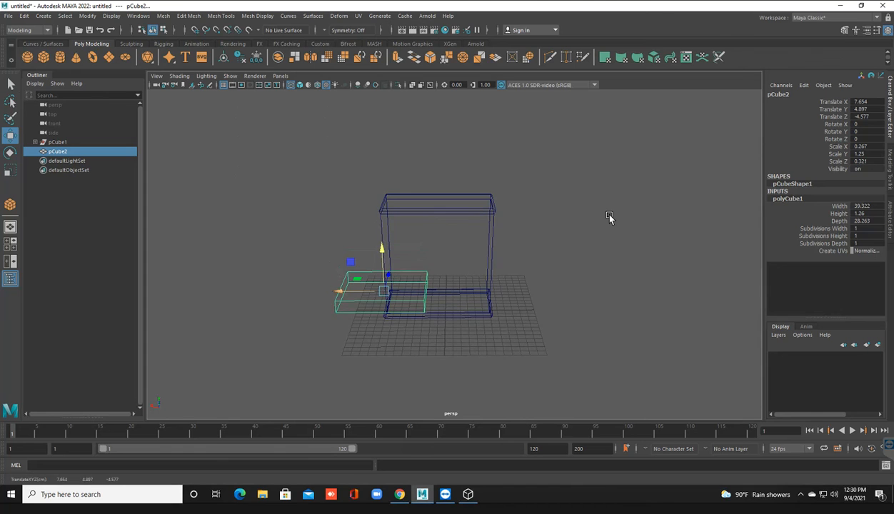
drag(340, 292, 350, 292)
middle_drag(609, 216, 601, 216)
Widen the drawer box to a Scale X of about 0.291 and seat it at the cabinet's base, at about X 0.631, Y 2.772.
key(r)
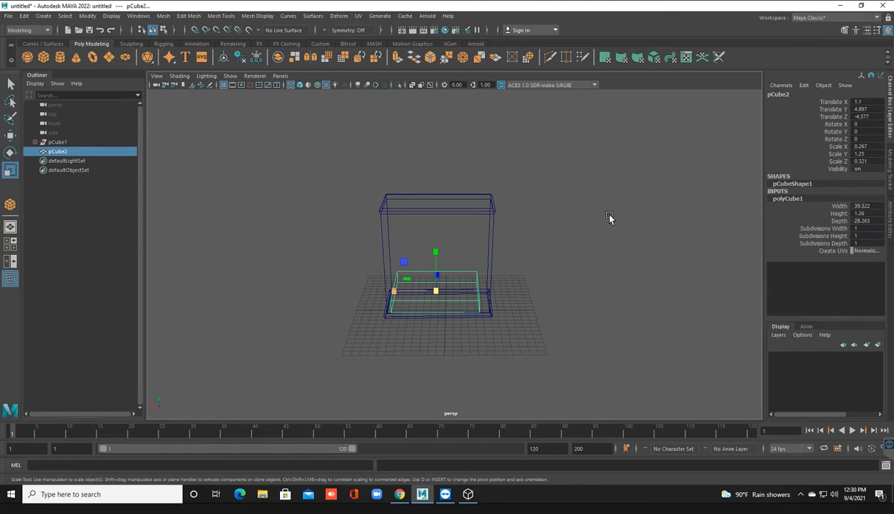
middle_drag(609, 217, 609, 217)
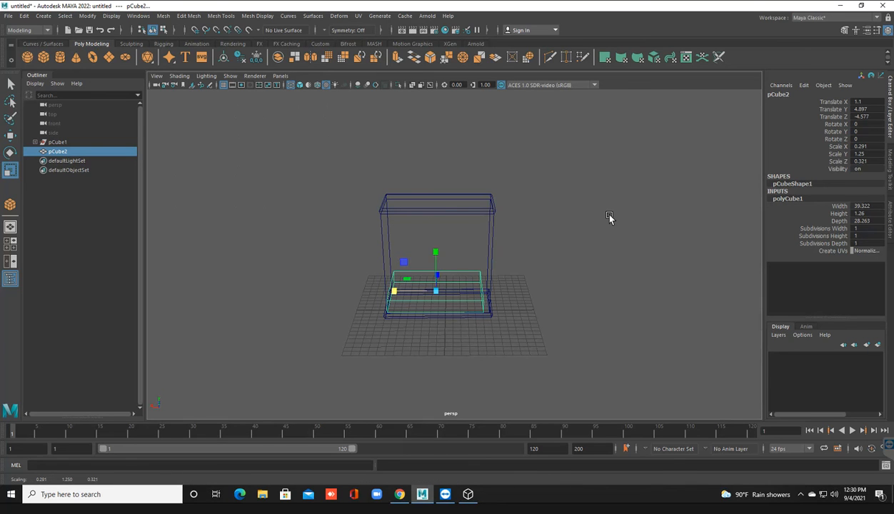
key(w)
middle_drag(610, 217, 609, 218)
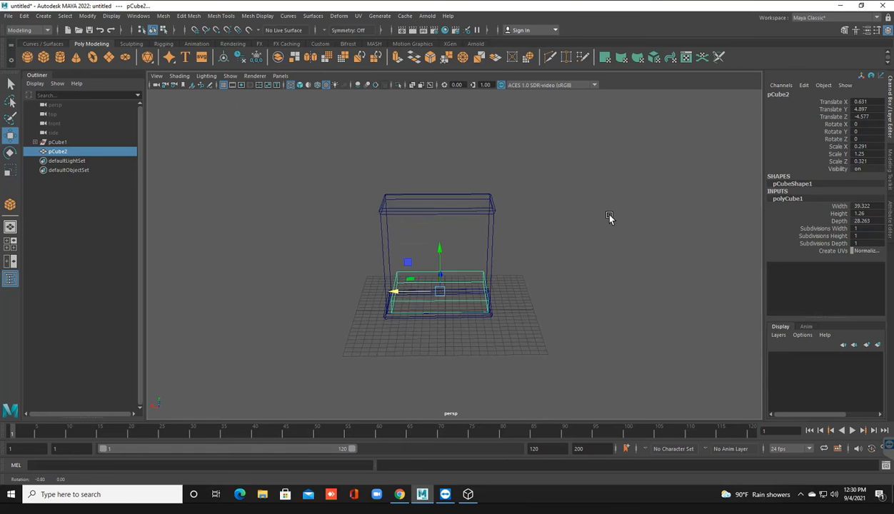
alt+drag(609, 217, 609, 218)
drag(439, 248, 439, 266)
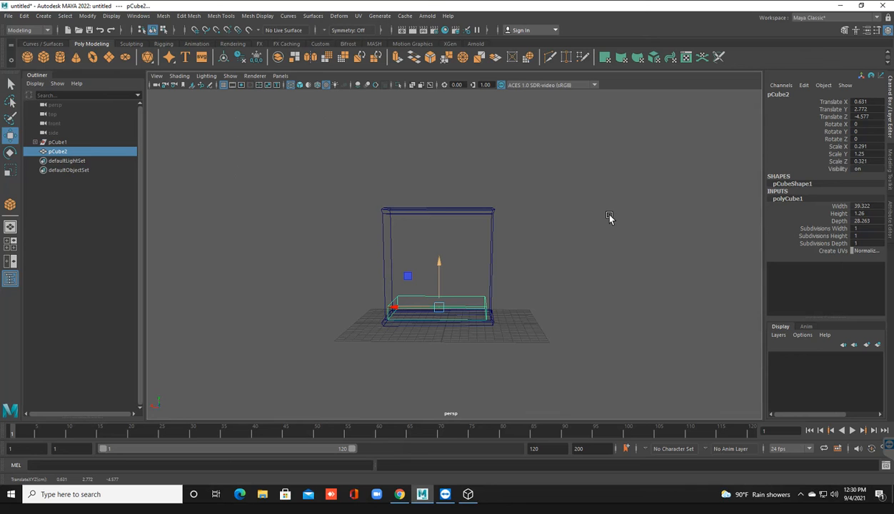
Stack three duplicates of the drawer box up the cabinet, shift the topmost to about X 0.172, Y 12.143, and restore shaded display.
key(ctrl+d)
drag(440, 265, 439, 186)
key(ctrl+d)
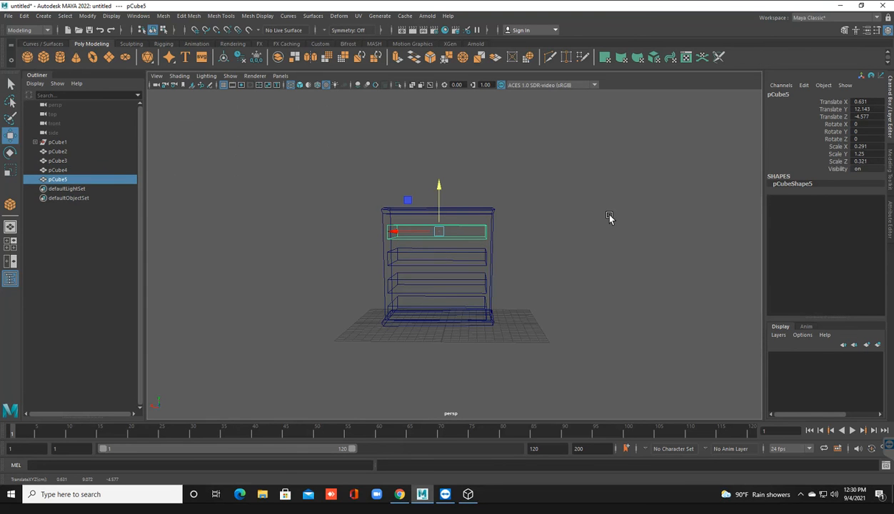
drag(394, 231, 398, 232)
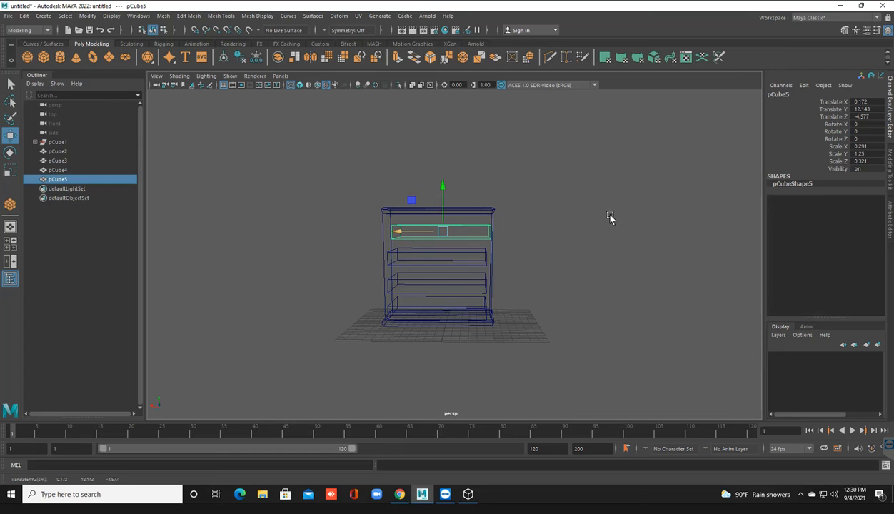
key(5)
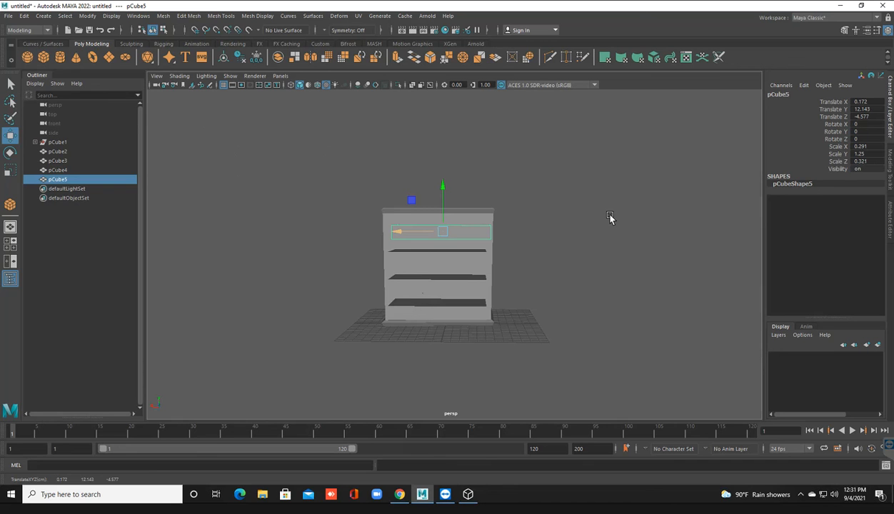
Undo the stacked duplicates until only the drawer box at the cabinet's base remains, and display the scene in wireframe.
key(ctrl+z)
key(ctrl+z)
key(ctrl+z)
key(ctrl+z)
key(ctrl+z)
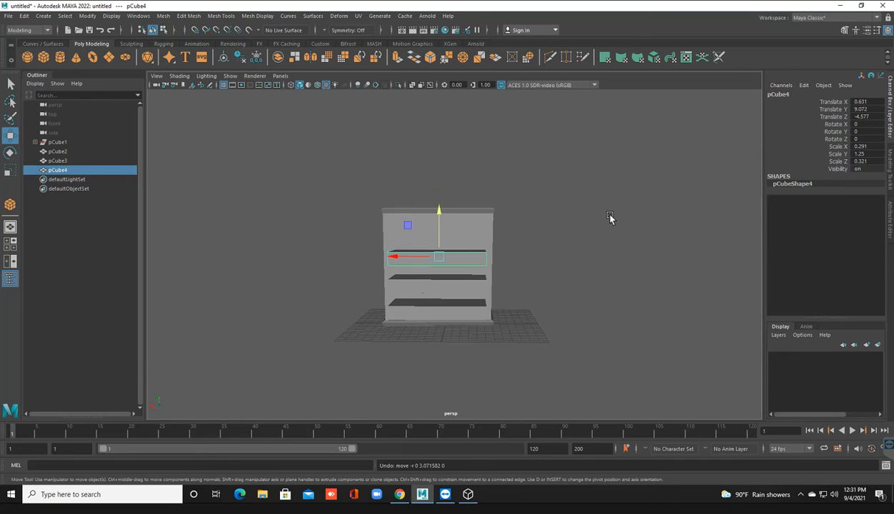
key(4)
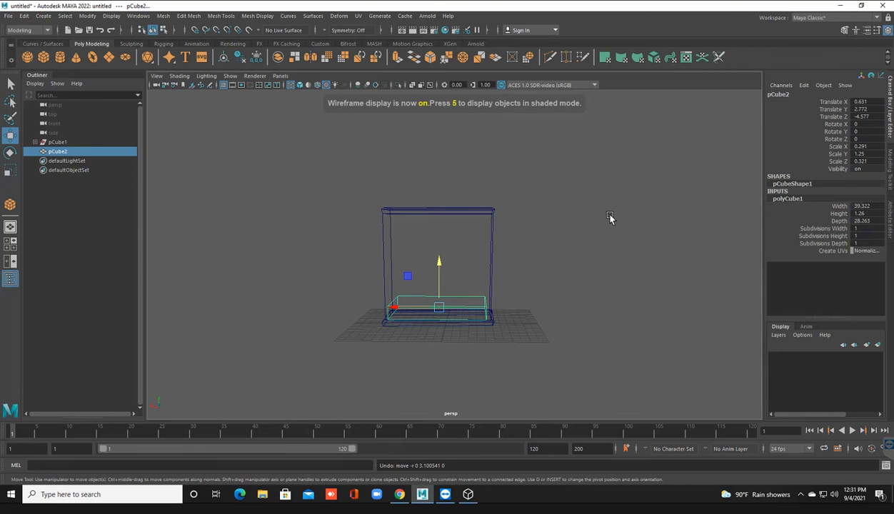
Try raising a duplicate of the base drawer box to about Y 5.011 with two plain copies of it, and undo the attempt.
key(ctrl+d)
drag(439, 265, 439, 244)
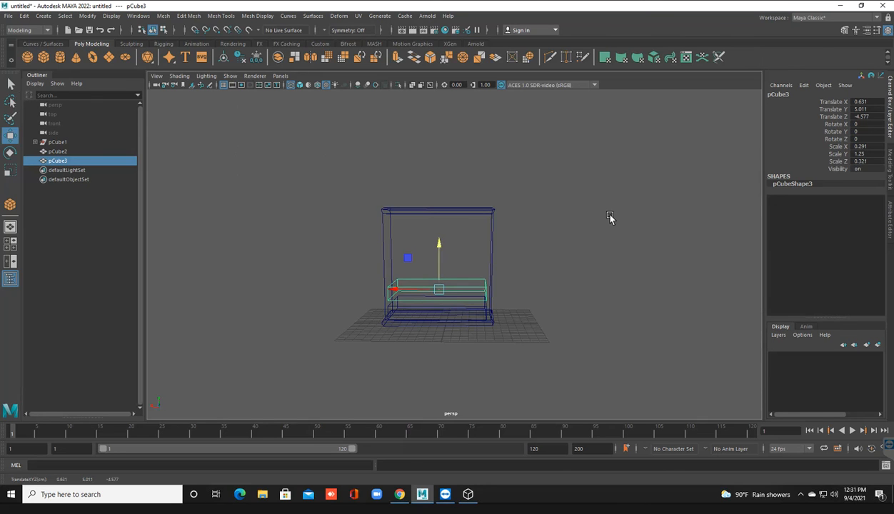
key(ctrl+d)
key(ctrl+d)
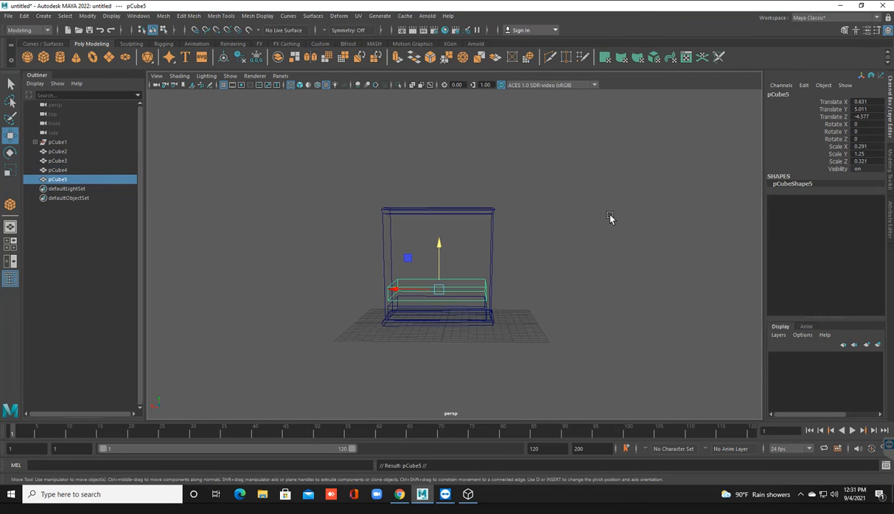
key(ctrl+z)
key(ctrl+z)
key(ctrl+z)
key(ctrl+z)
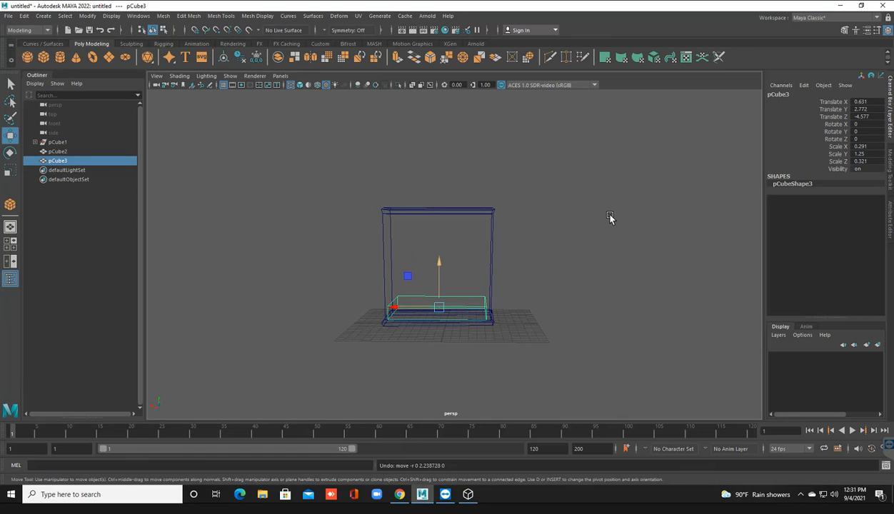
click(609, 218)
key(ctrl+z)
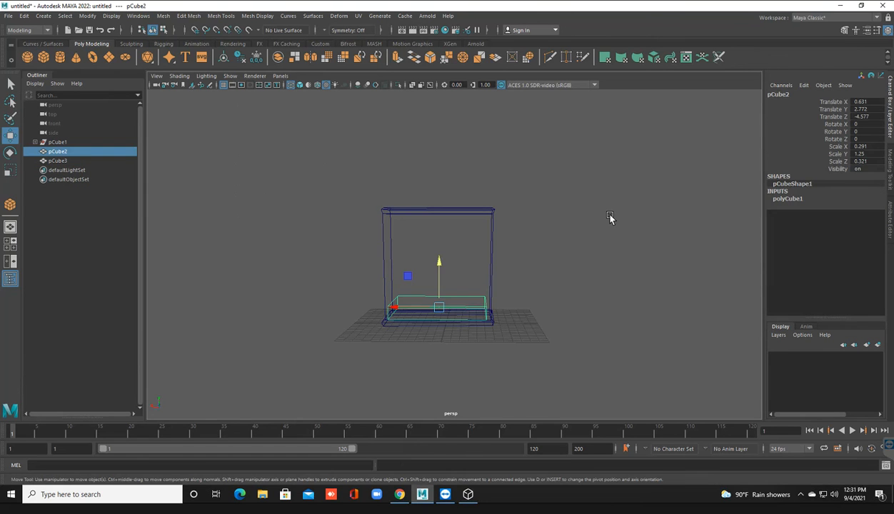
Try stacking repeated duplicates of the drawer box at a vertical spacing of about 1.779, and undo the attempt.
key(ctrl+d)
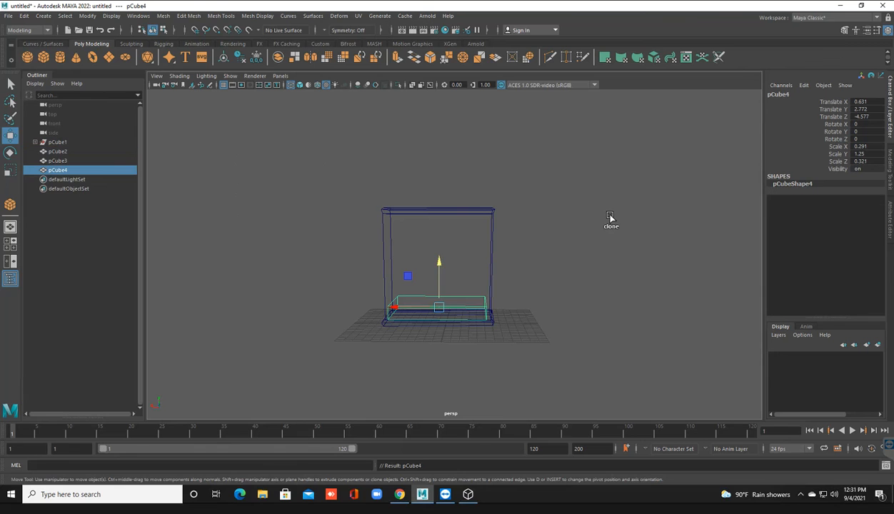
drag(438, 262, 439, 248)
key(shift+d)
key(shift+d)
key(shift+d)
key(shift+d)
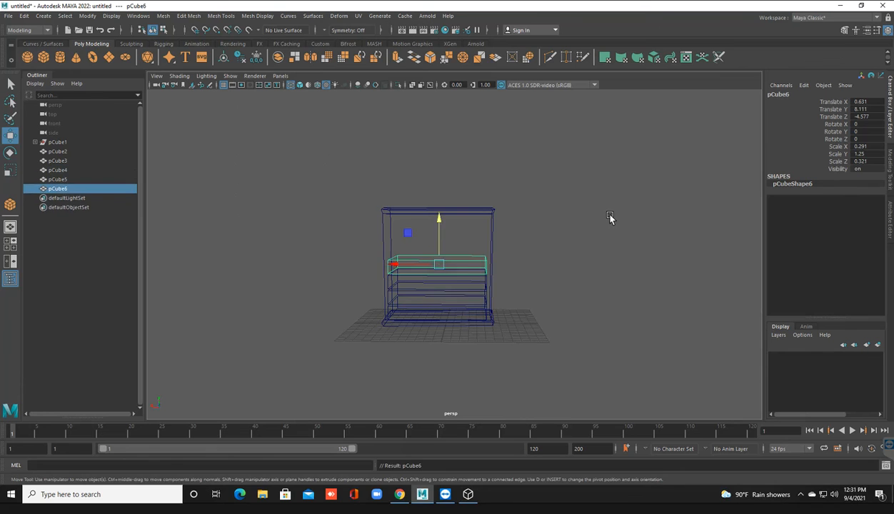
key(Delete)
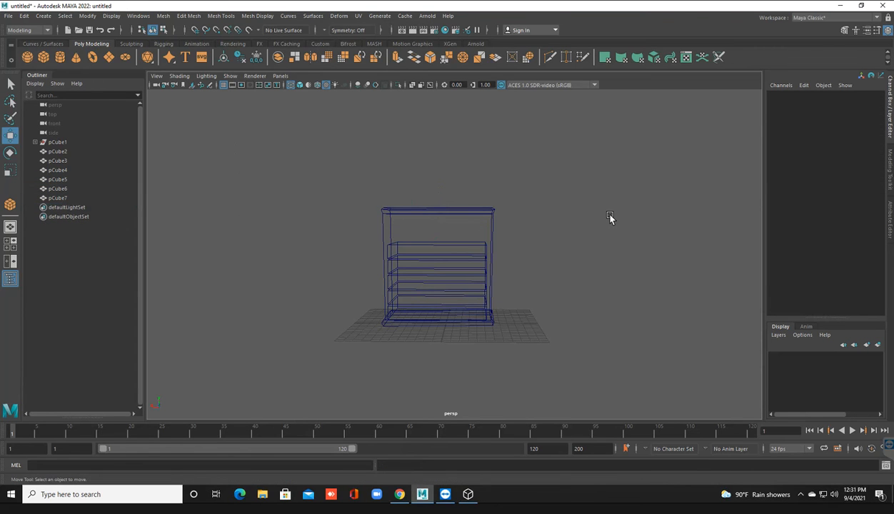
key(ctrl+z)
key(ctrl+z)
key(ctrl+z)
key(ctrl+z)
key(ctrl+z)
key(ctrl+z)
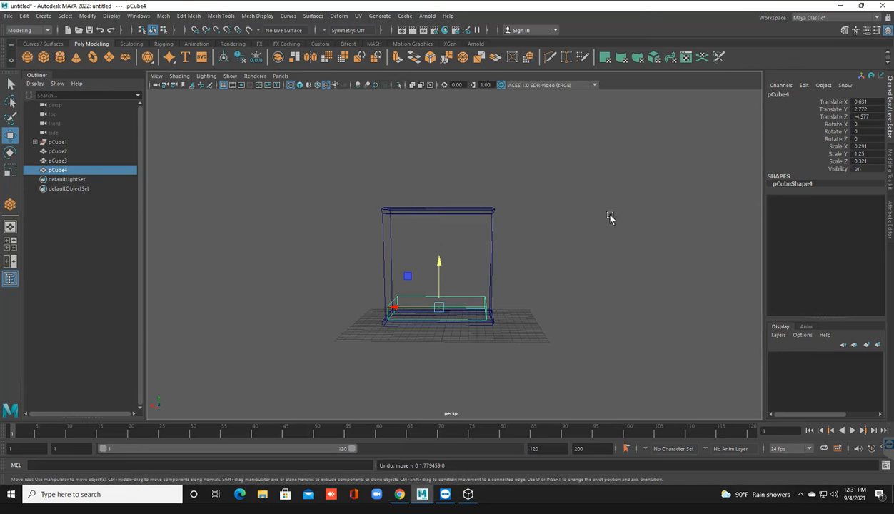
Duplicate the base drawer box up to about Y 6.039 and repeat that duplicate and offset twice, up to about Y 12.572.
key(ctrl+d)
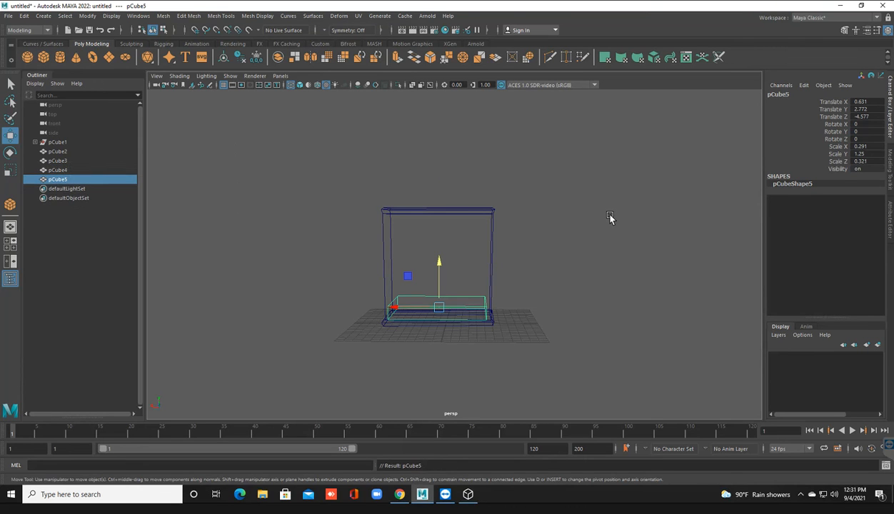
drag(439, 262, 440, 235)
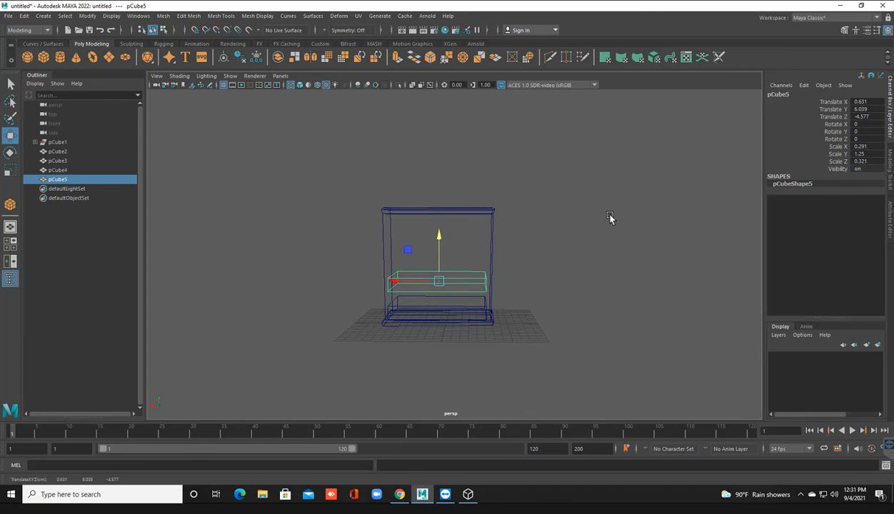
key(shift+d)
key(shift+d)
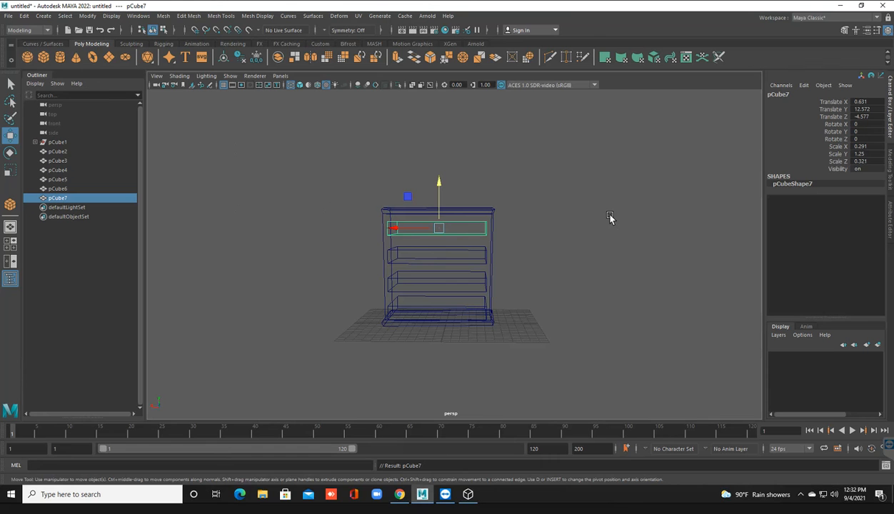
Select the whole stack of drawer boxes and shift it in depth to about Z -4.16.
alt+drag(610, 218, 611, 218)
drag(498, 168, 502, 342)
mouse_move(419, 308)
mouse_down()
mouse_move(378, 307)
mouse_move(393, 307)
mouse_up()
alt+drag(612, 215, 500, 206)
click(612, 216)
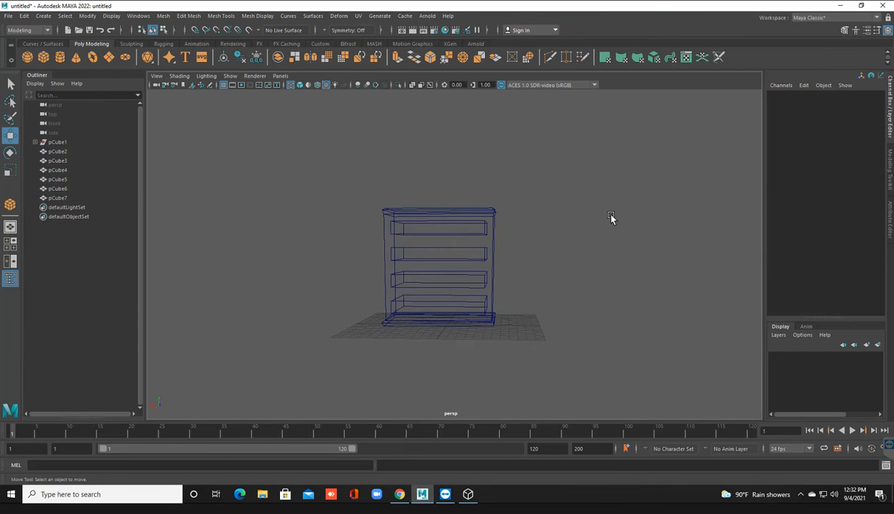
alt+drag(611, 215, 611, 192)
drag(393, 175, 432, 342)
drag(513, 303, 490, 303)
click(612, 218)
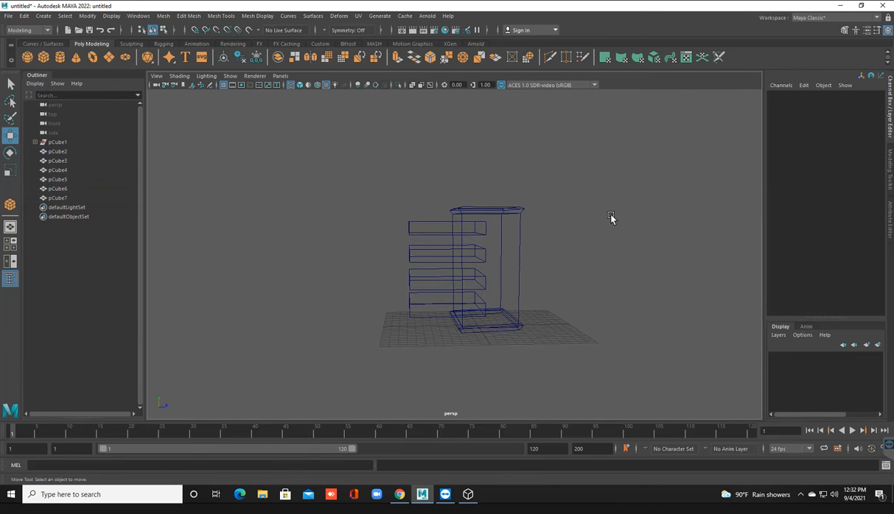
Restore shaded display, narrow the topmost drawer box to a Scale X of about 0.108 and move it to about X 3.746.
key(5)
alt+drag(611, 216, 732, 216)
click(440, 227)
key(r)
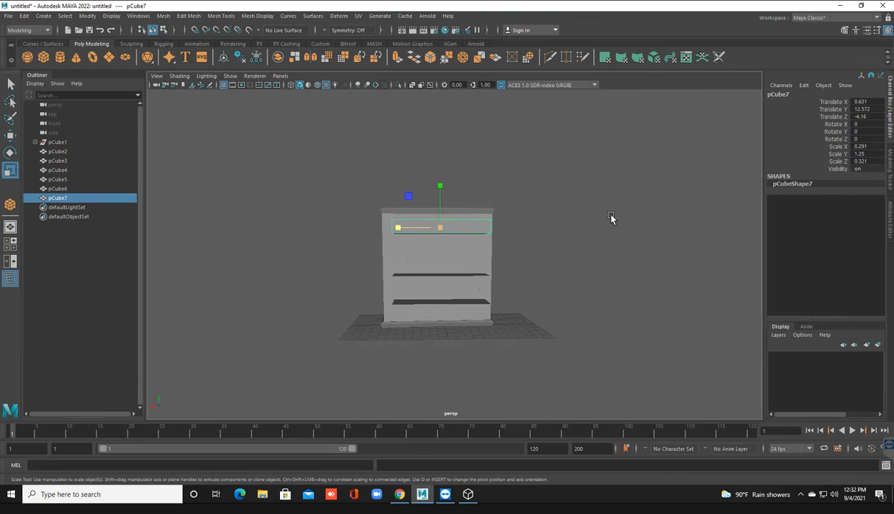
drag(397, 227, 425, 227)
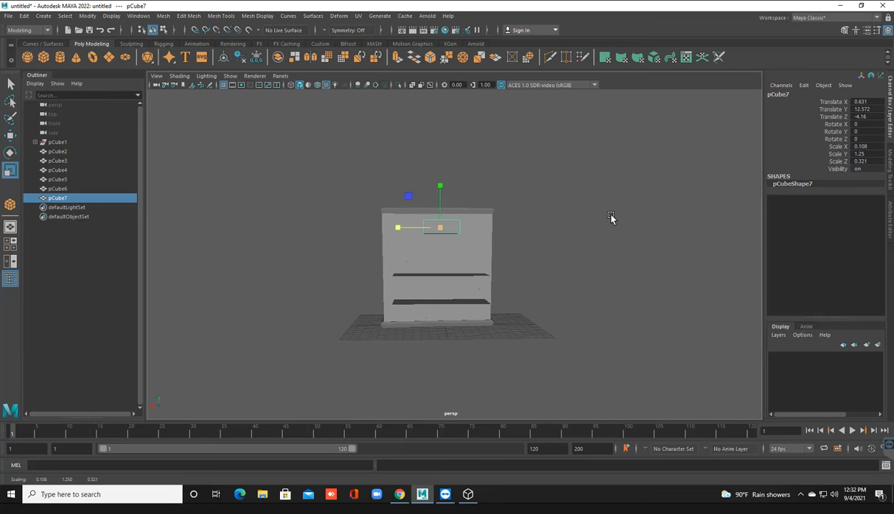
alt+drag(610, 217, 611, 216)
key(w)
drag(393, 230, 367, 230)
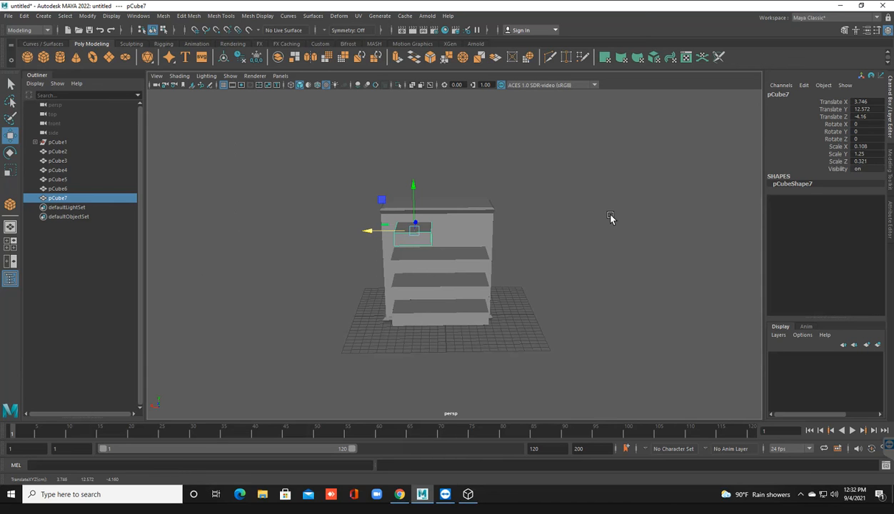
Try to heighten the topmost drawer box to a Scale Y of about 1.823, and undo the change.
key(r)
drag(412, 190, 413, 168)
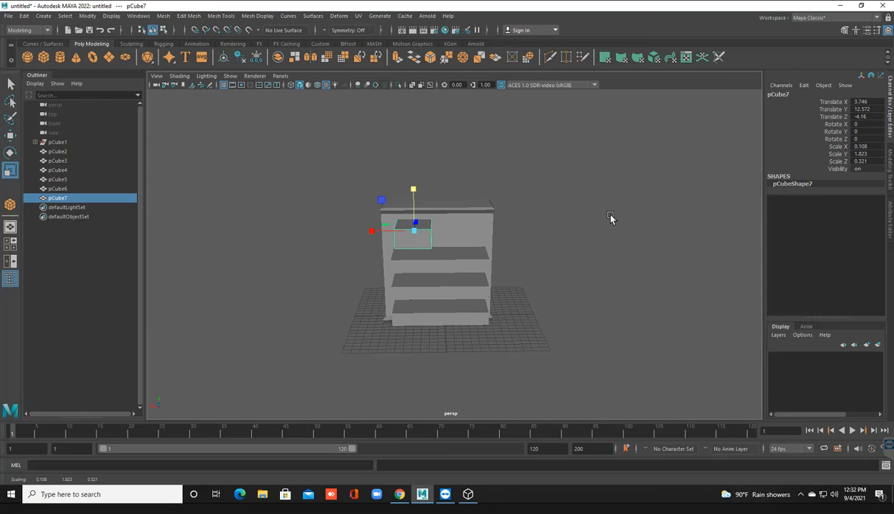
key(ctrl+z)
key(ctrl+z)
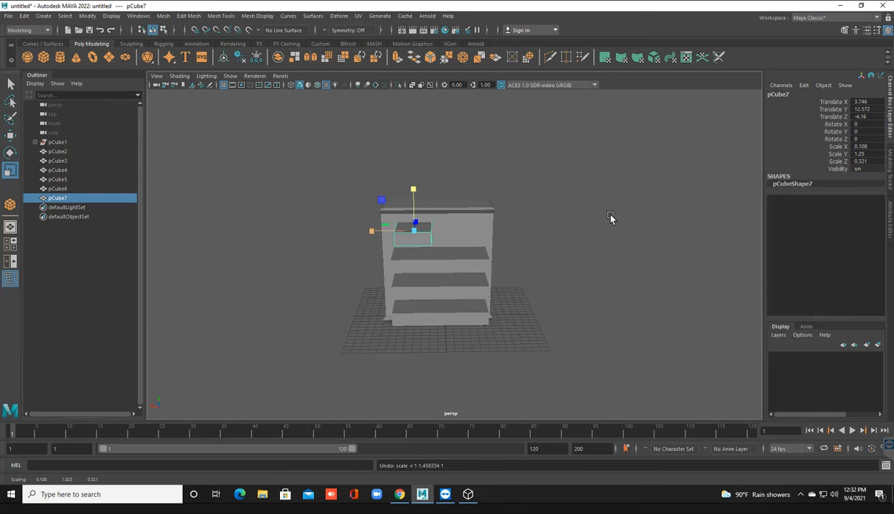
Widen the topmost drawer box to a Scale X of about 0.152 and align it with the drawers below at about X 3.444.
mouse_move(360, 231)
mouse_down()
mouse_move(348, 231)
mouse_move(375, 230)
mouse_up()
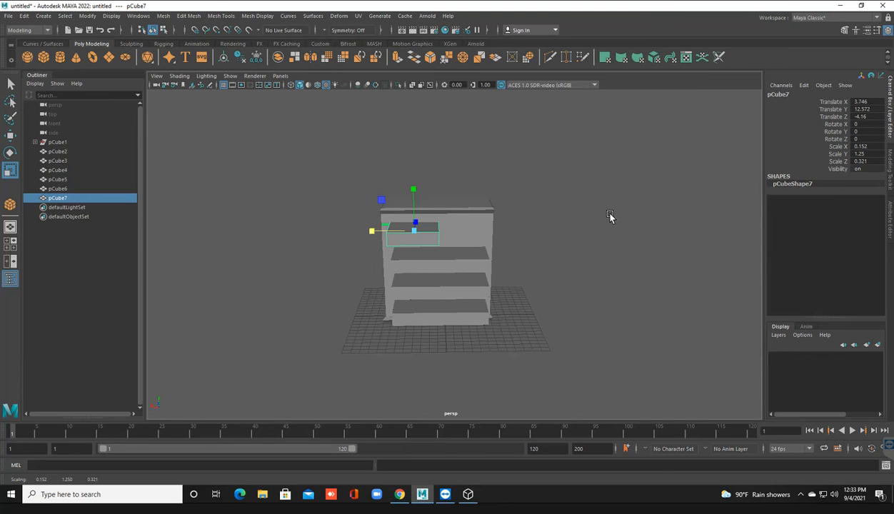
key(w)
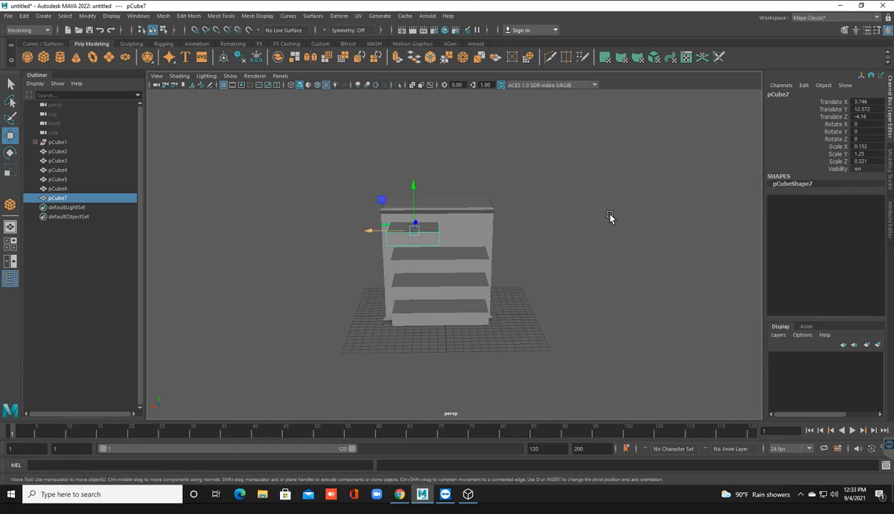
click(523, 294)
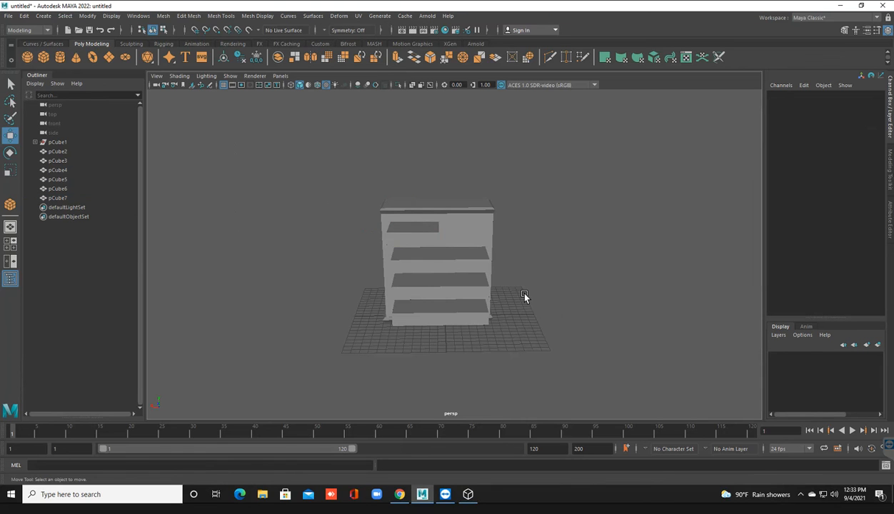
scroll(523, 295, up, 5)
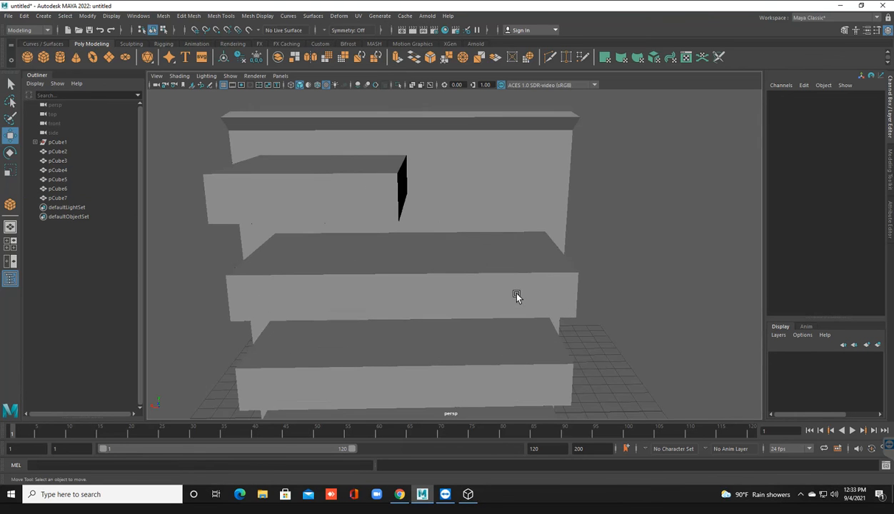
alt+drag(499, 299, 413, 267)
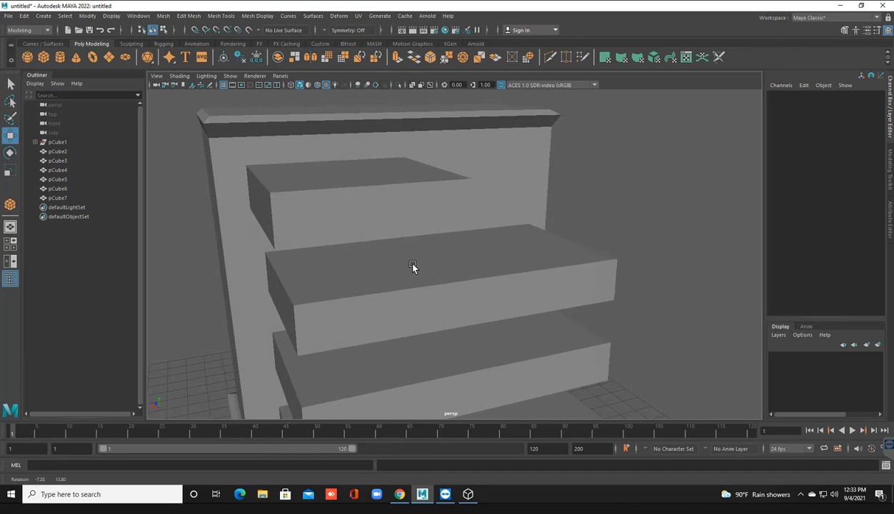
click(339, 216)
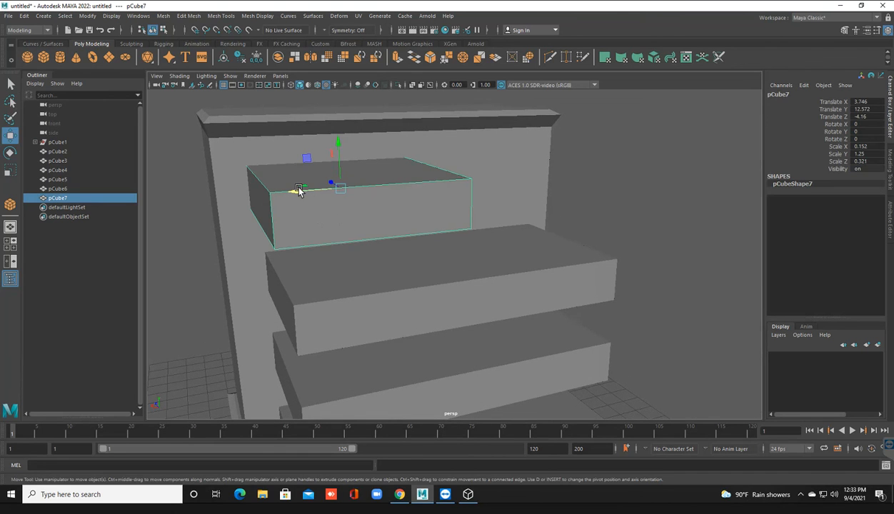
drag(297, 191, 299, 194)
alt+drag(375, 286, 355, 259)
alt+drag(355, 260, 369, 264)
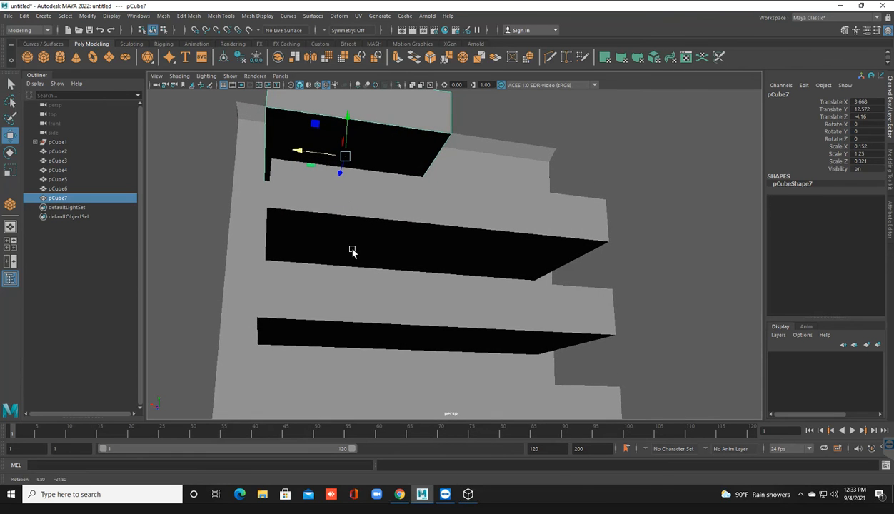
drag(302, 153, 308, 152)
Move the topmost drawer box's inner side face inward to about X 1.156 to narrow the box, and return to object mode.
alt+drag(372, 225, 366, 261)
right_click(389, 230)
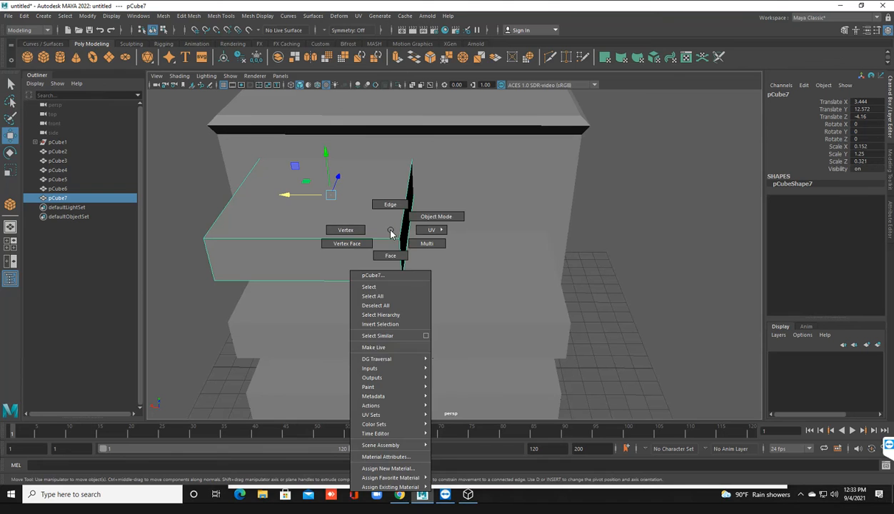
click(390, 256)
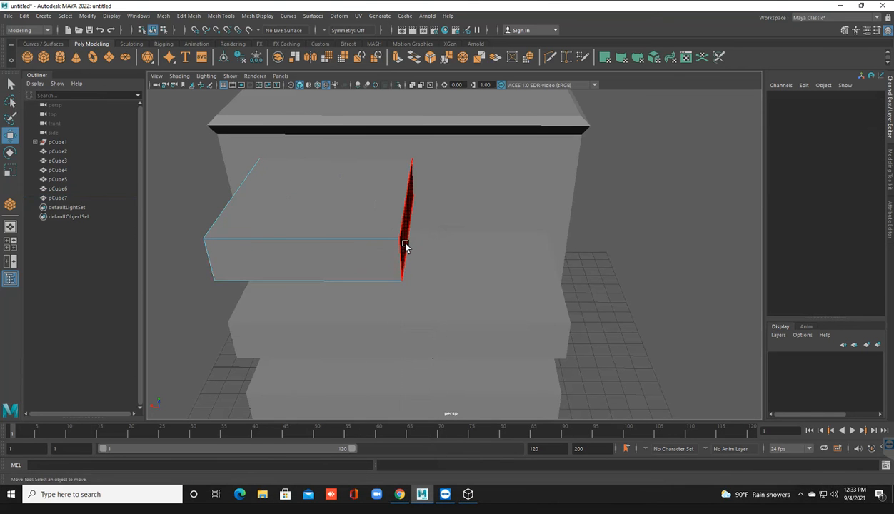
click(402, 242)
drag(379, 194, 363, 198)
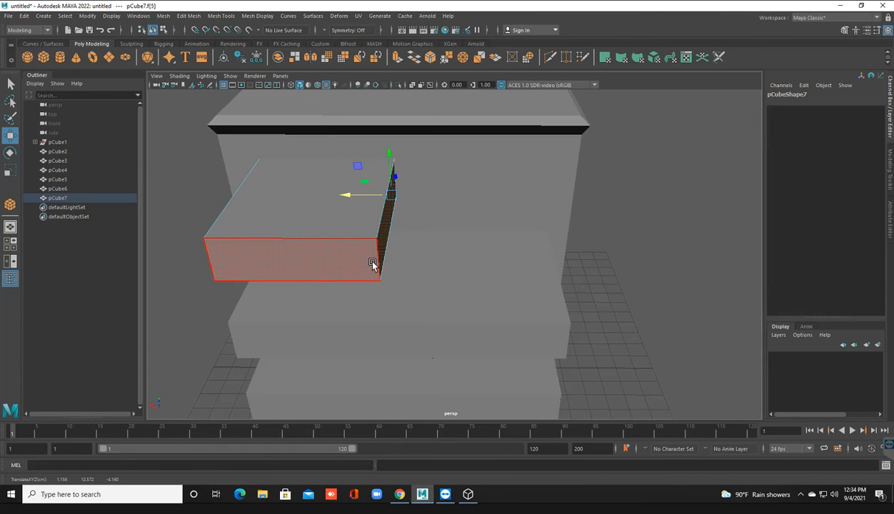
right_click(351, 238)
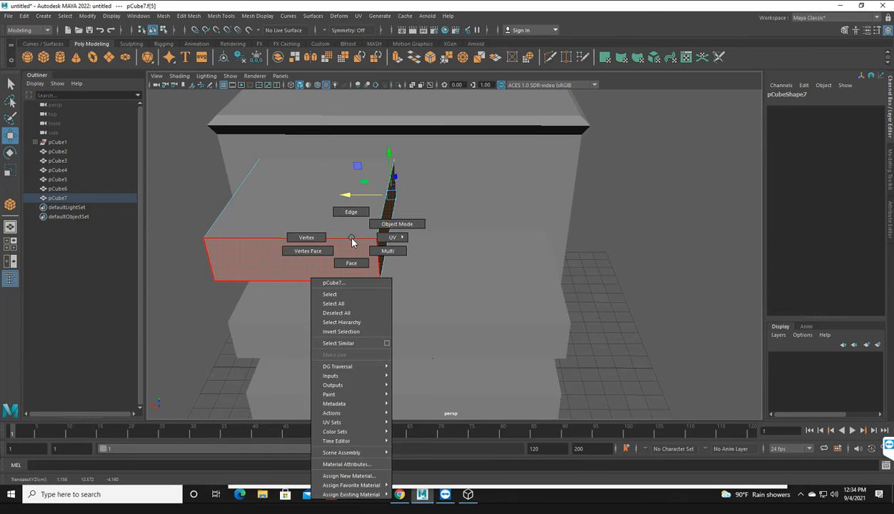
click(397, 224)
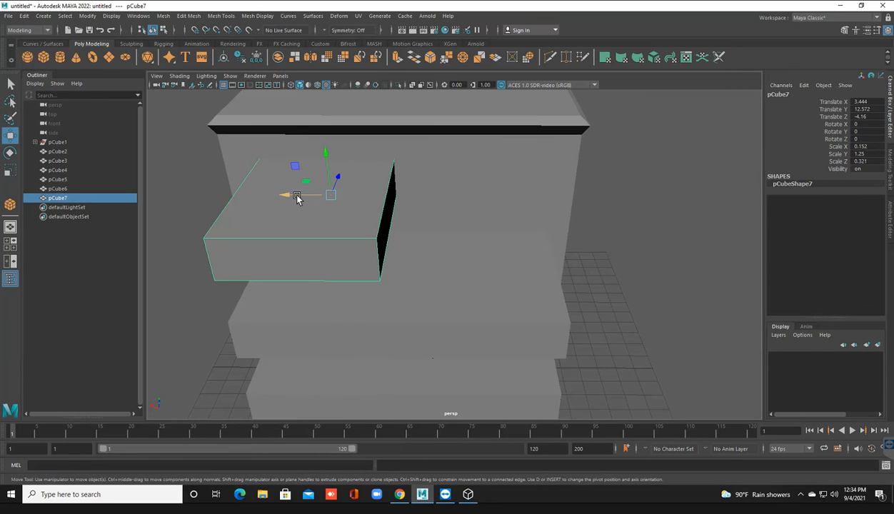
Clone the half-width drawer box sideways and align the copy with the opposite edge of the drawers below, at about X -2.728.
shift+drag(303, 197, 448, 213)
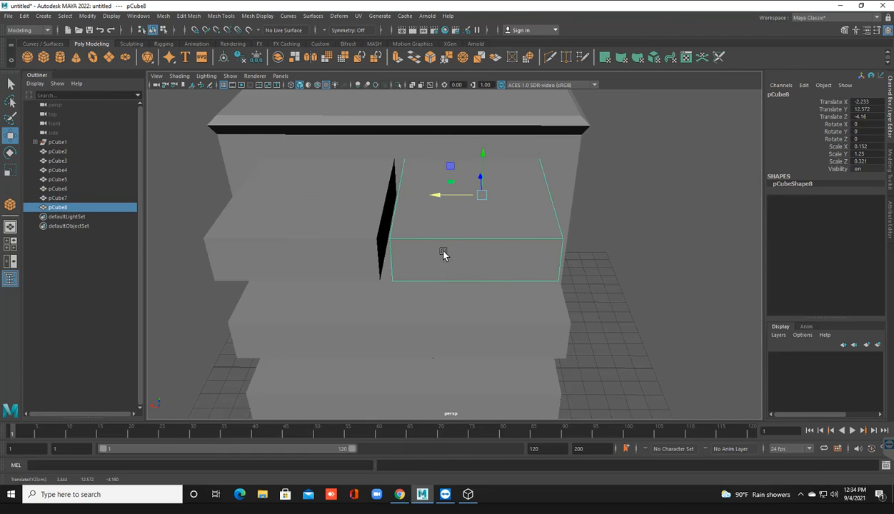
mouse_move(439, 279)
alt+mouse_down()
mouse_move(426, 270)
mouse_move(436, 262)
alt+mouse_up()
drag(435, 175, 439, 176)
alt+drag(461, 243, 455, 221)
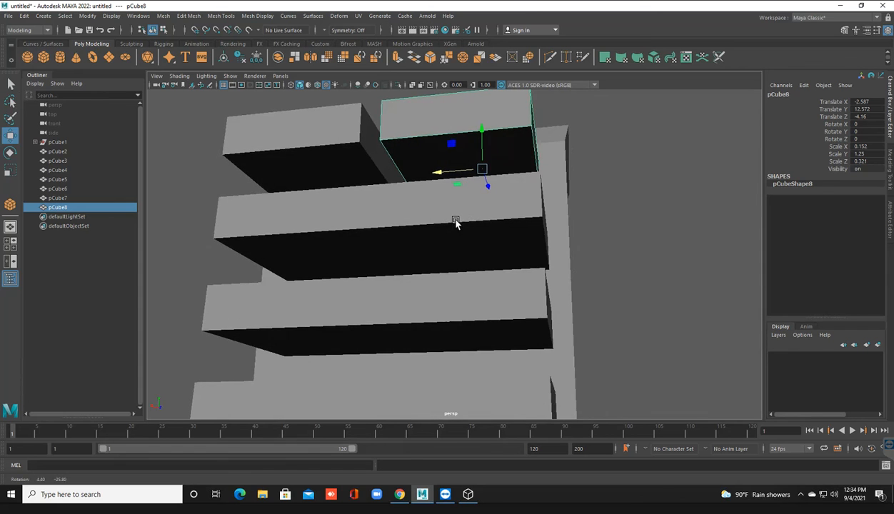
drag(442, 172, 445, 172)
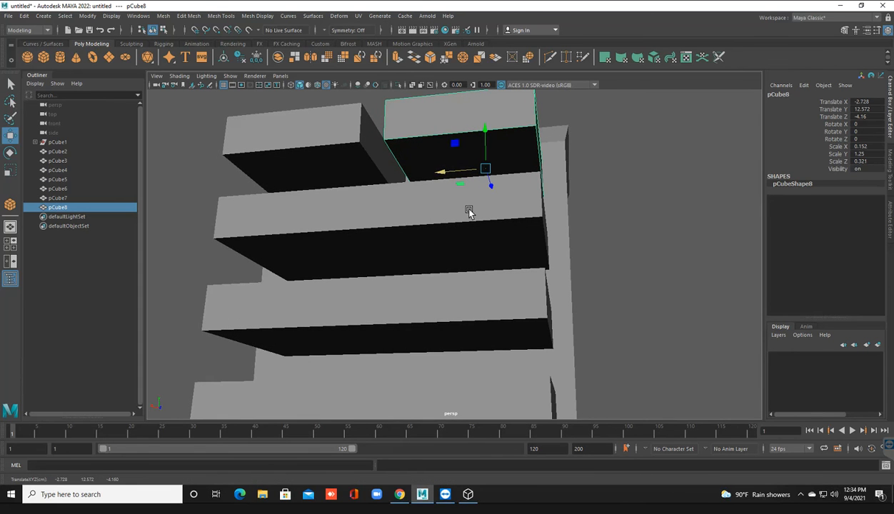
Try to extrude the front face of the first half-width drawer and widen it to about 1.265 in X, and undo the extrusion.
alt+drag(471, 216, 500, 257)
click(601, 184)
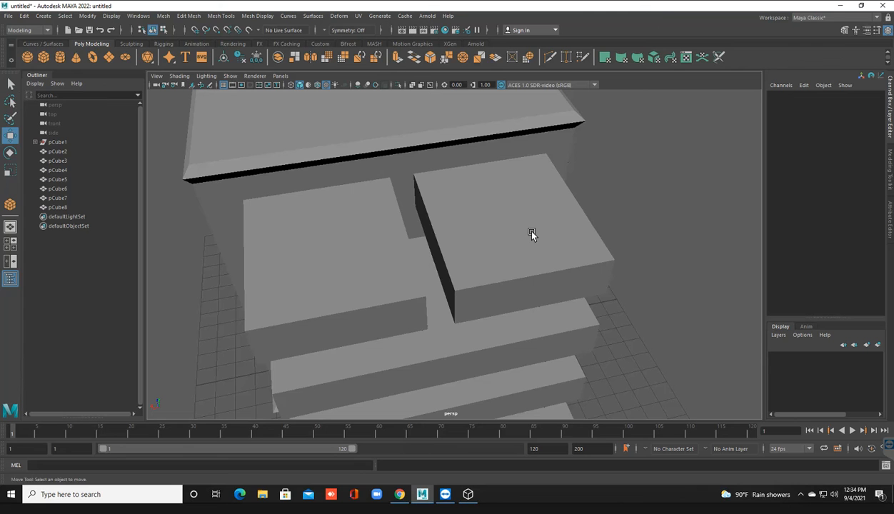
alt+drag(531, 232, 531, 232)
key(ctrl+z)
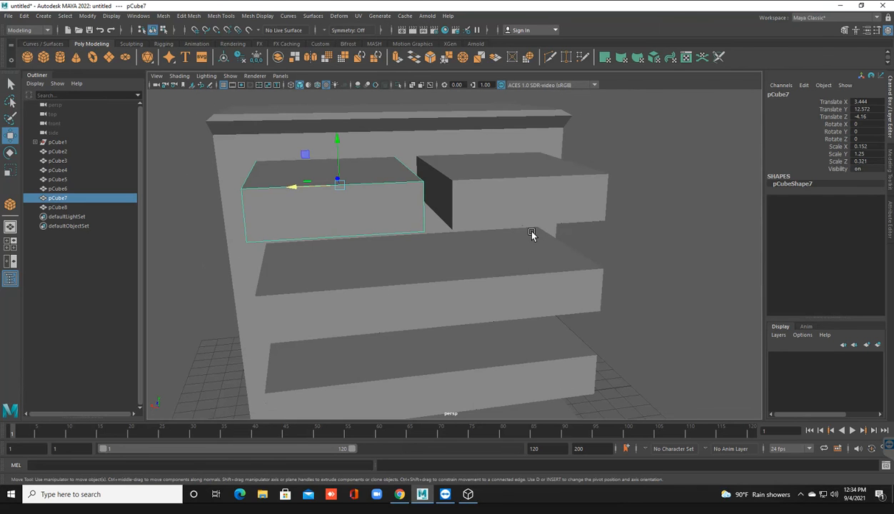
right_drag(373, 203, 373, 230)
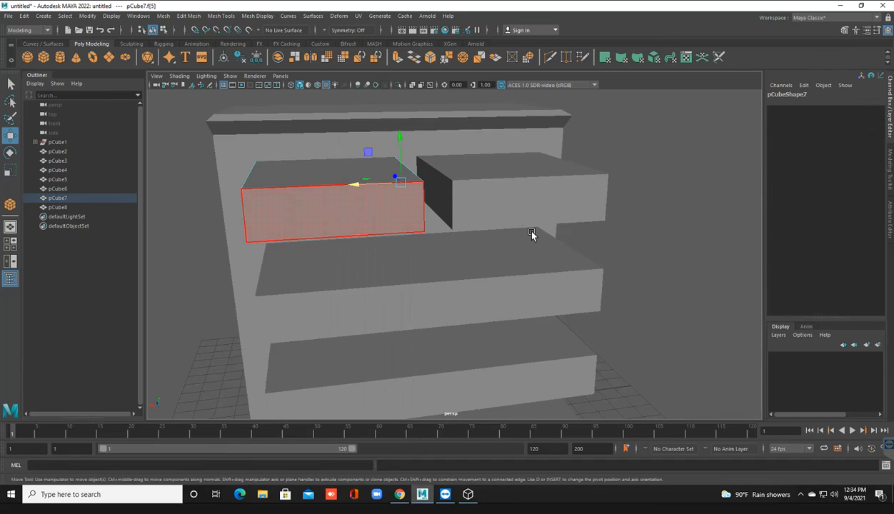
key(r)
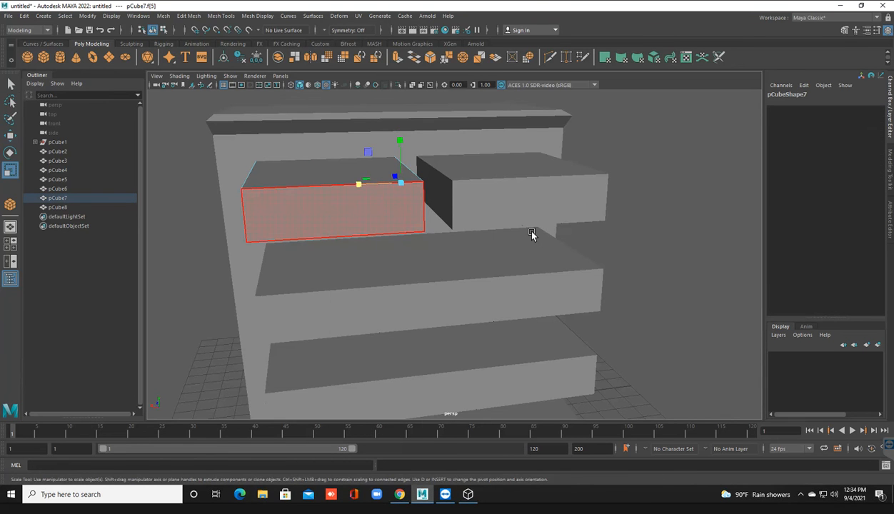
click(334, 211)
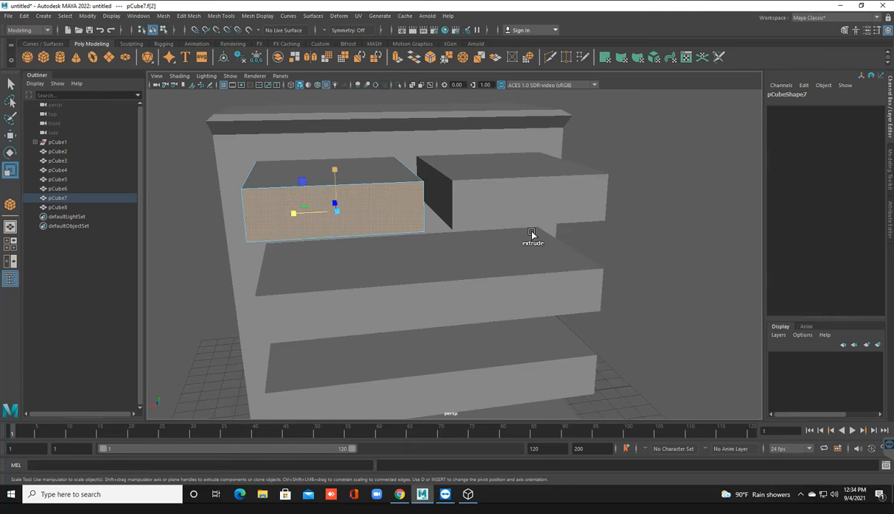
key(ctrl+e)
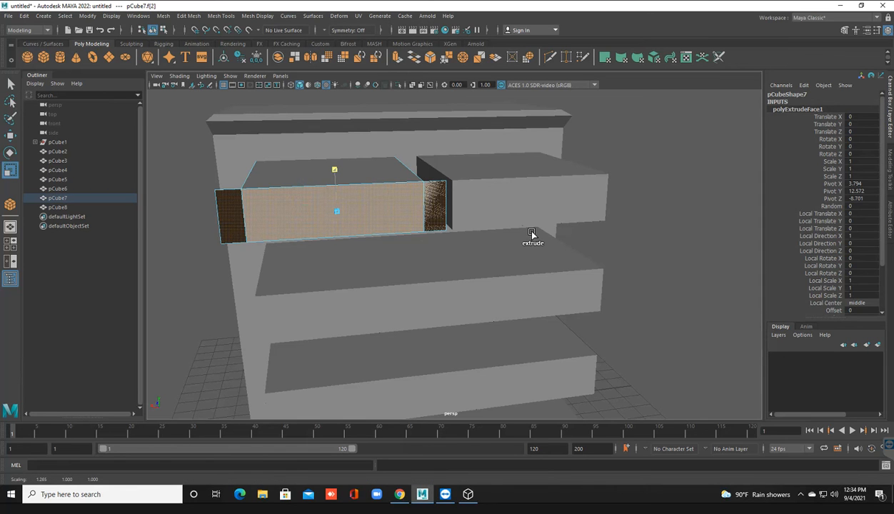
key(ctrl+z)
key(ctrl+z)
key(ctrl+z)
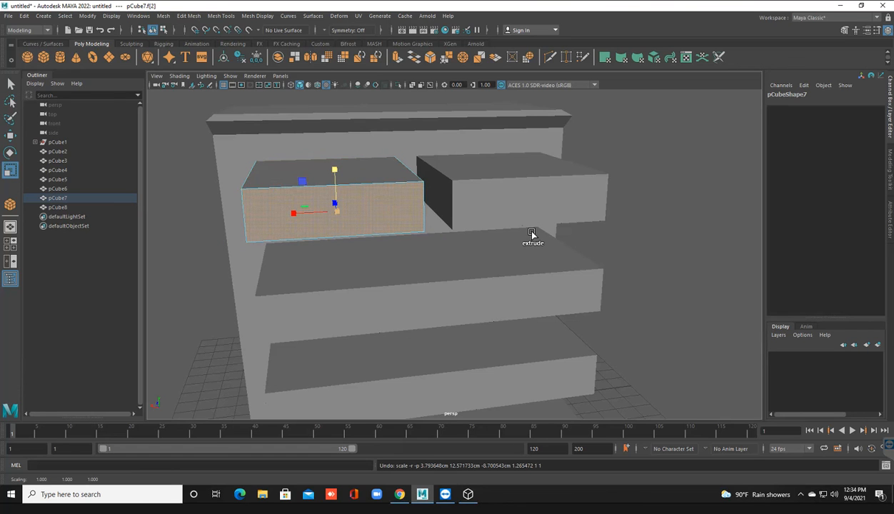
Extrude the half-width drawer's front face and enlarge it slightly in width and height, with a Y scale of about 1.055, to form a rim.
key(ctrl+e)
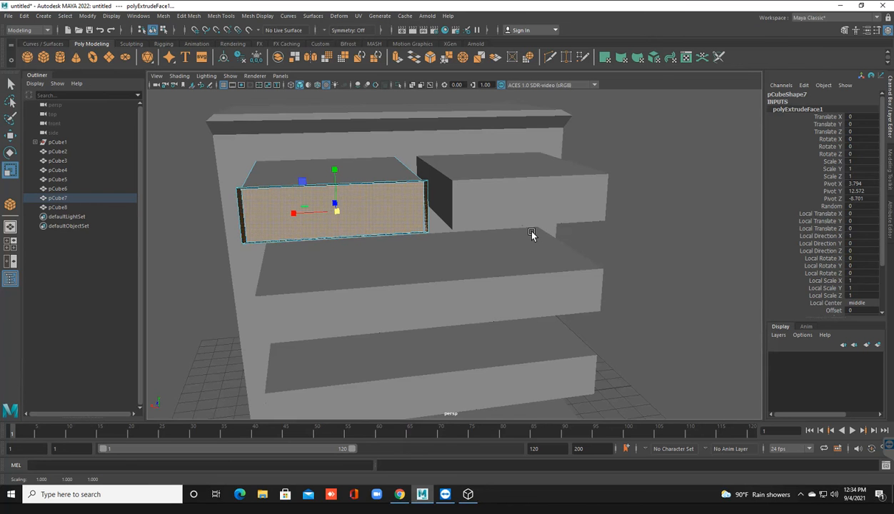
mouse_move(531, 233)
alt+mouse_down()
mouse_move(551, 248)
mouse_move(677, 236)
mouse_move(520, 229)
alt+mouse_up()
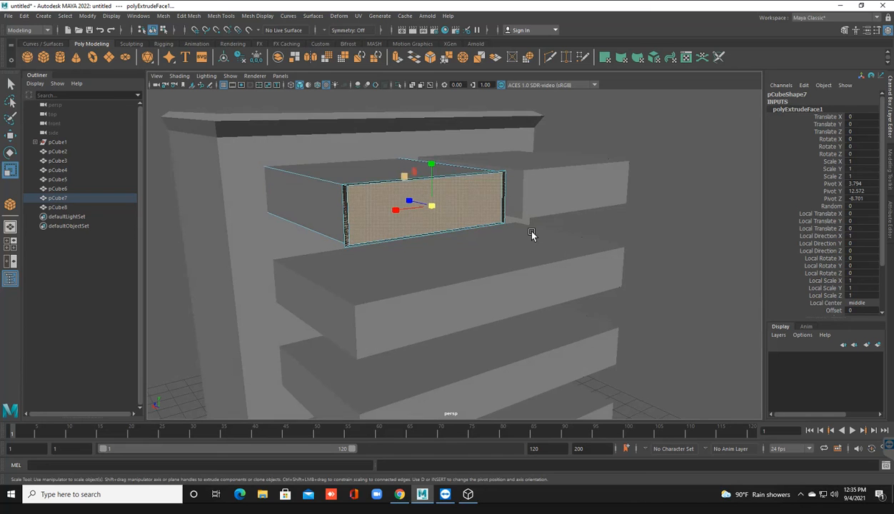
drag(432, 163, 431, 163)
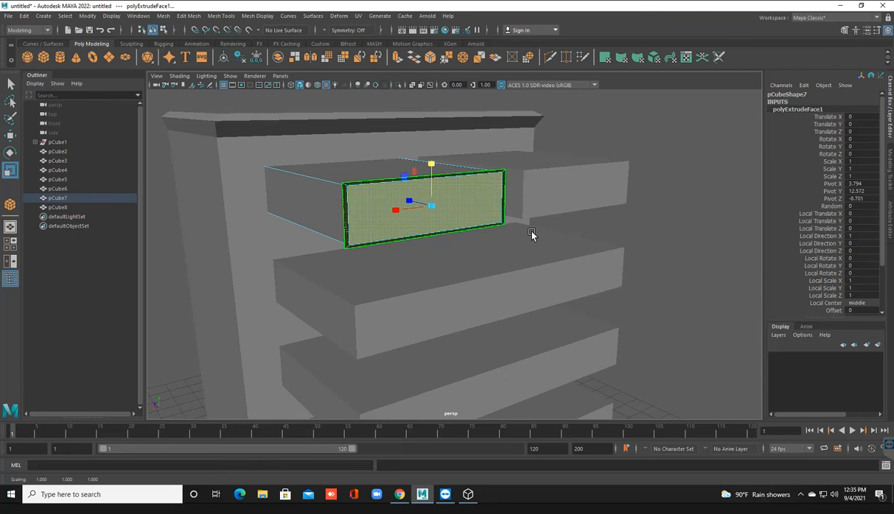
drag(431, 164, 431, 165)
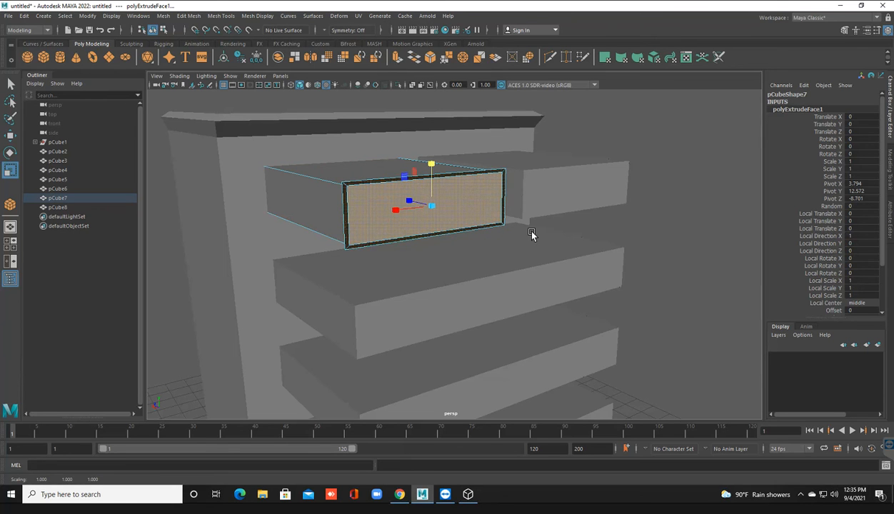
alt+drag(531, 235, 531, 234)
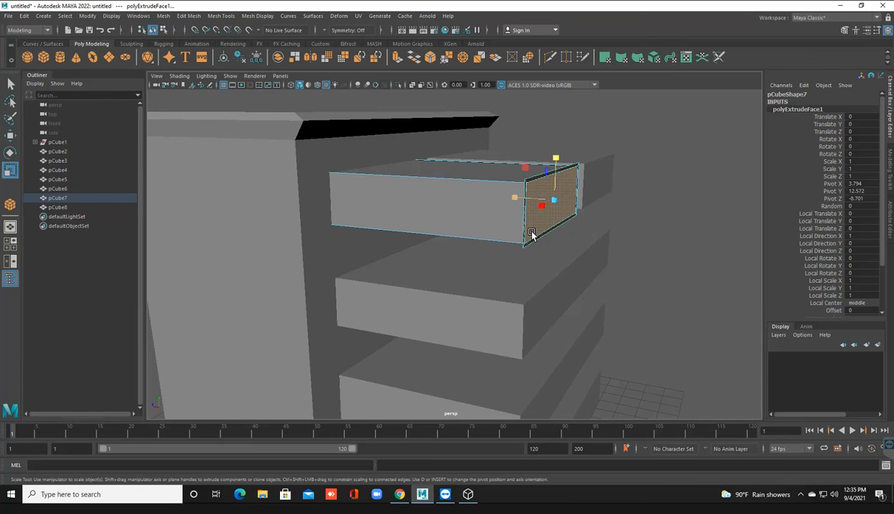
Move the enlarged front face of the half-width drawer outward by about 0.2 to give the front panel thickness.
key(w)
drag(510, 197, 517, 198)
alt+drag(532, 233, 531, 234)
Extrude the panel's front face again, scale it slightly inward to leave a narrow border, and return to object mode.
key(r)
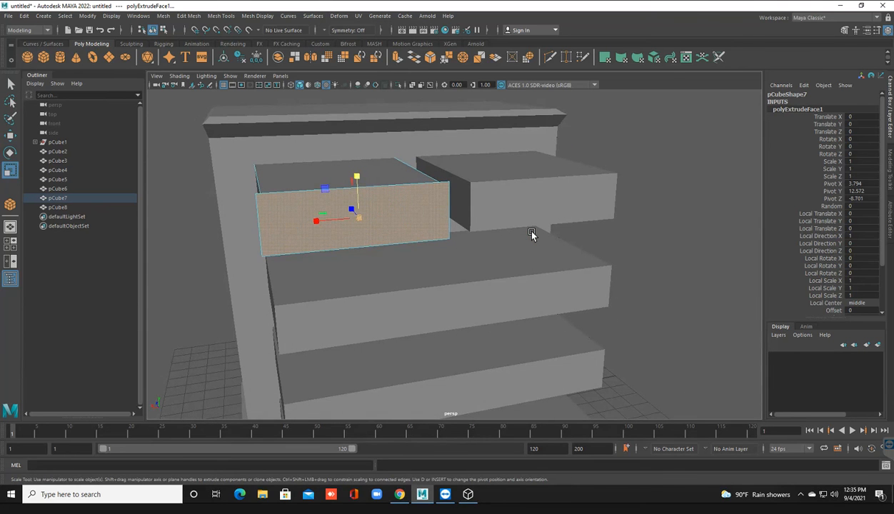
shift+drag(532, 234, 532, 234)
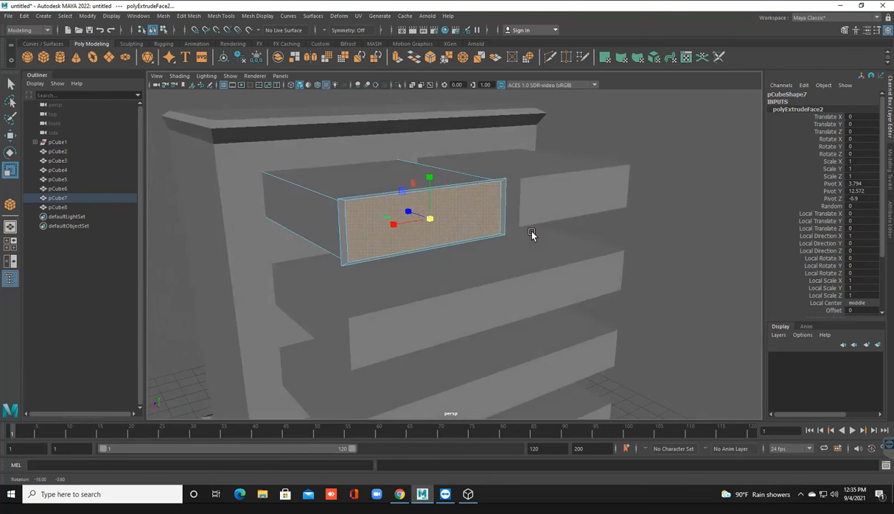
drag(429, 178, 429, 177)
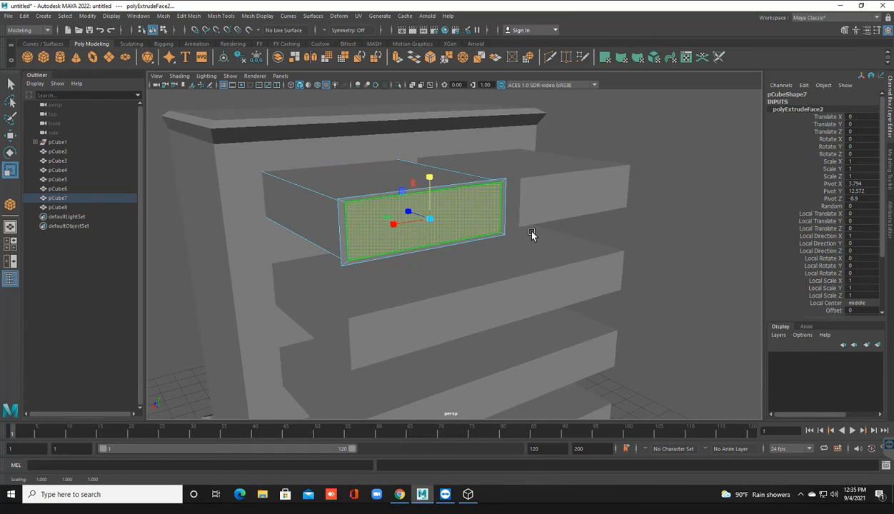
right_drag(458, 194, 496, 174)
click(531, 232)
Examine the half-width drawer's new front panel and the drawer stack from the front and the side.
mouse_move(531, 233)
alt+mouse_down()
mouse_move(636, 232)
mouse_move(500, 236)
mouse_move(542, 229)
mouse_move(531, 221)
mouse_move(472, 234)
alt+mouse_up()
mouse_move(531, 233)
alt+mouse_down()
mouse_move(621, 232)
mouse_move(531, 207)
mouse_move(531, 233)
alt+mouse_up()
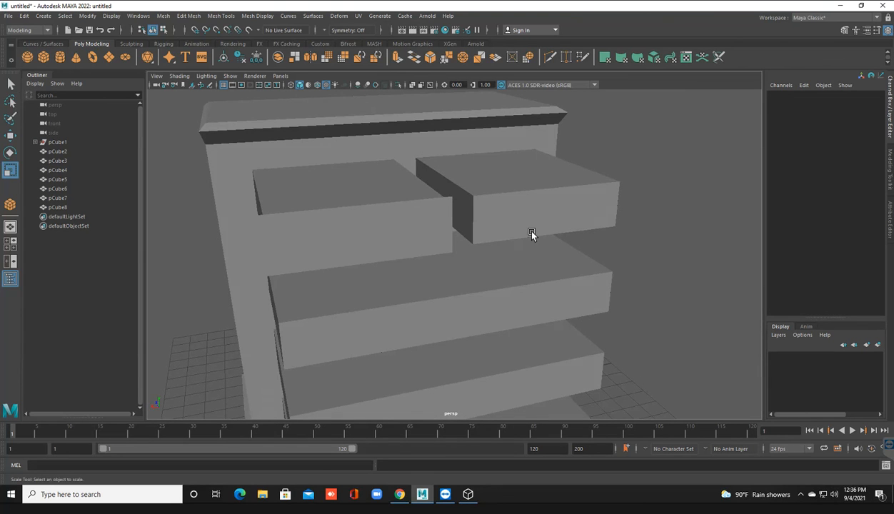
mouse_move(531, 234)
alt+mouse_down()
mouse_move(564, 218)
mouse_move(575, 197)
mouse_move(531, 254)
mouse_move(544, 226)
mouse_move(446, 232)
mouse_move(531, 237)
mouse_move(548, 226)
mouse_move(545, 247)
mouse_move(531, 233)
alt+mouse_up()
scroll(531, 233, down, 5)
scroll(532, 233, up, 2)
key(ctrl+z)
scroll(532, 233, up, 5)
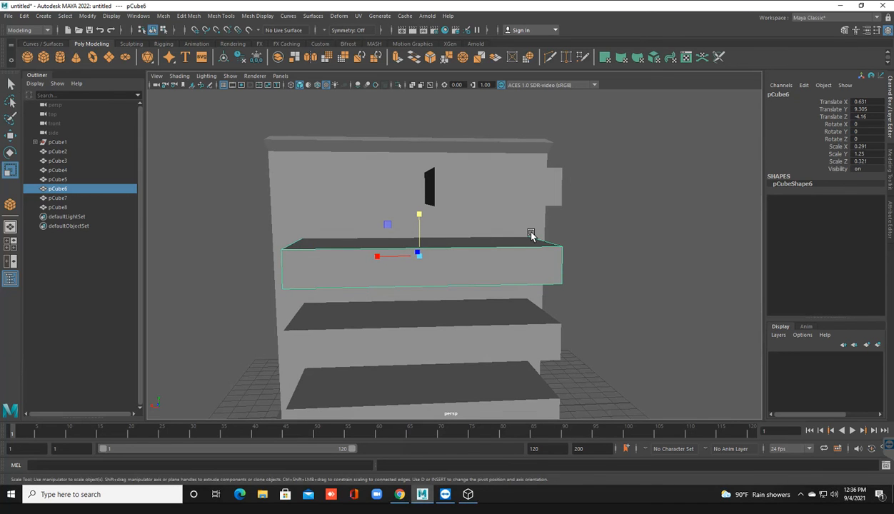
key(ctrl+z)
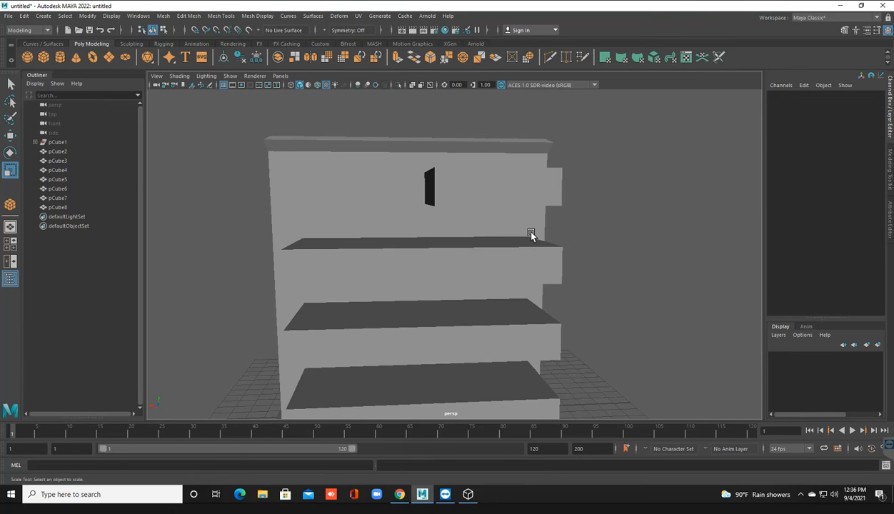
alt+drag(531, 233, 532, 233)
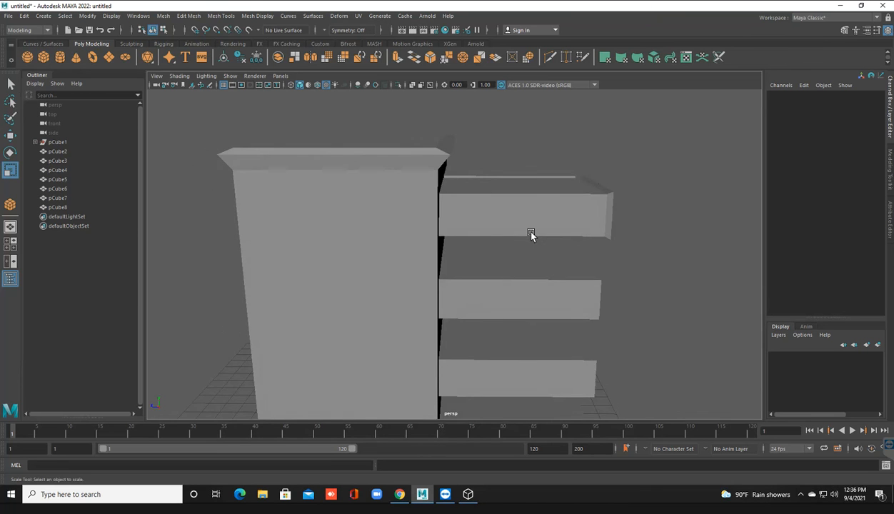
scroll(532, 235, down, 5)
alt+drag(531, 236, 532, 236)
drag(569, 153, 531, 236)
drag(506, 156, 494, 361)
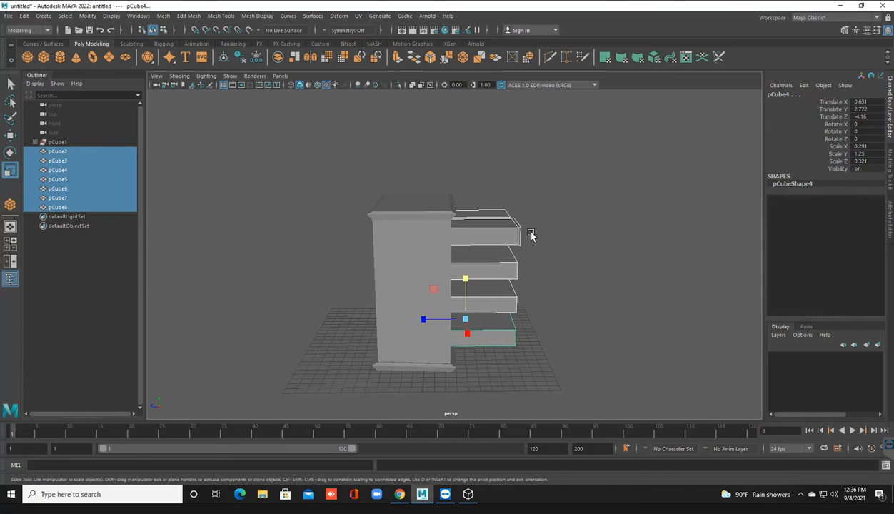
key(w)
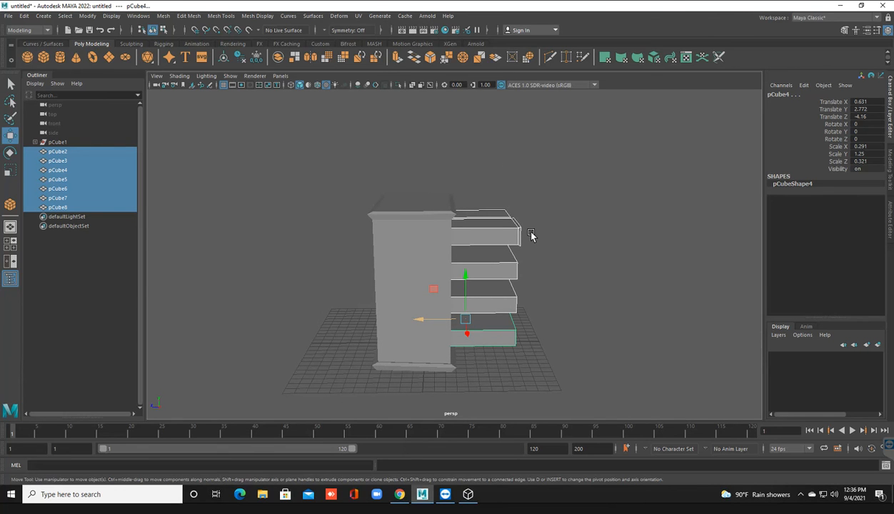
click(531, 235)
Undo the drawer selection and both extrusions on the half-width drawer's front face, restoring the plain box.
key(ctrl+z)
key(ctrl+z)
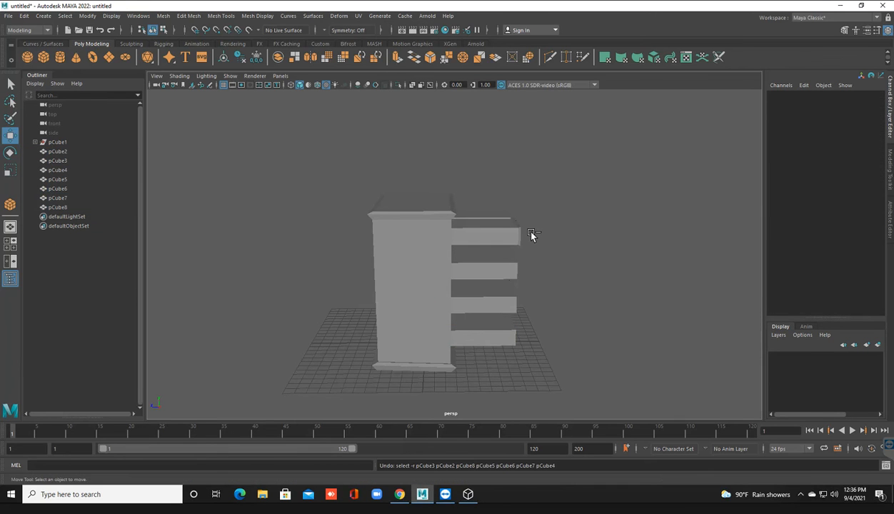
key(ctrl+z)
key(ctrl+z)
key(ctrl+z)
key(ctrl+z)
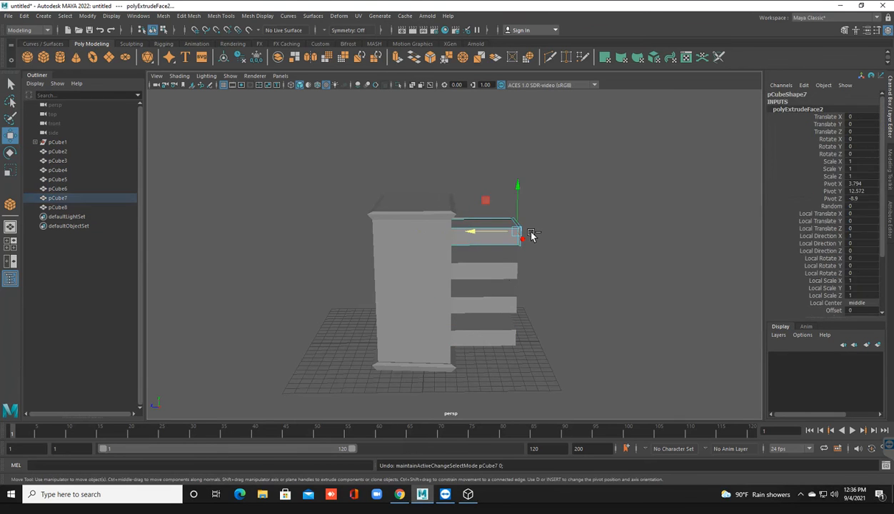
key(ctrl+z)
key(ctrl+z)
key(ctrl+z)
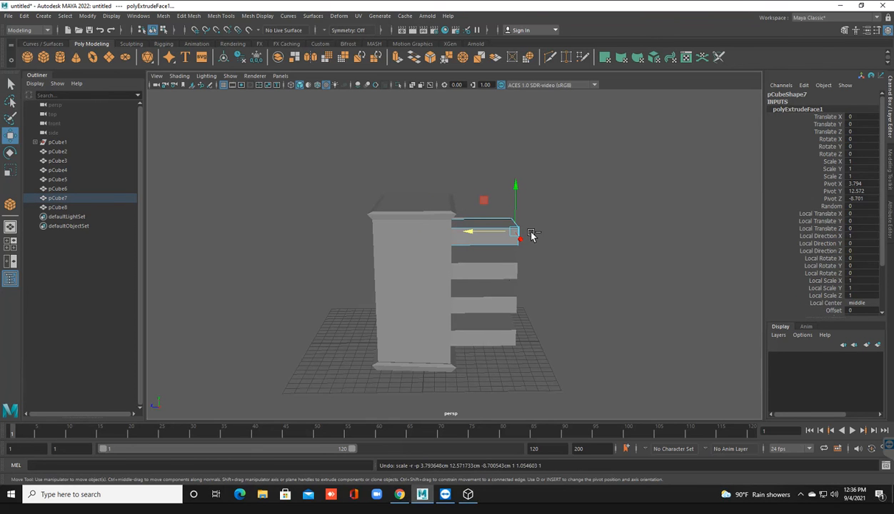
key(ctrl+z)
Combine all the drawer boxes into one mesh and clone it outward along Z, clear of the cabinet front.
click(531, 233)
alt+drag(531, 232, 531, 233)
right_drag(530, 234, 530, 234)
click(531, 234)
key(ctrl+z)
alt+drag(530, 234, 530, 234)
click(531, 235)
drag(539, 153, 503, 366)
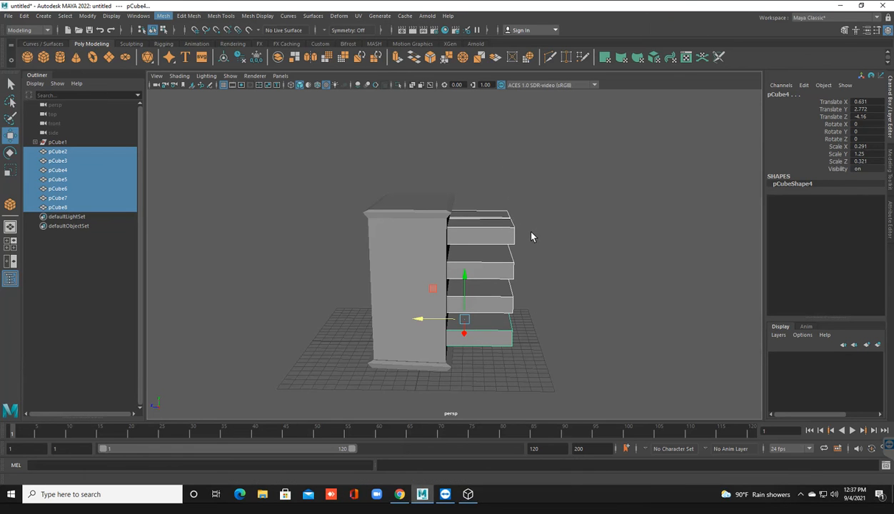
click(182, 49)
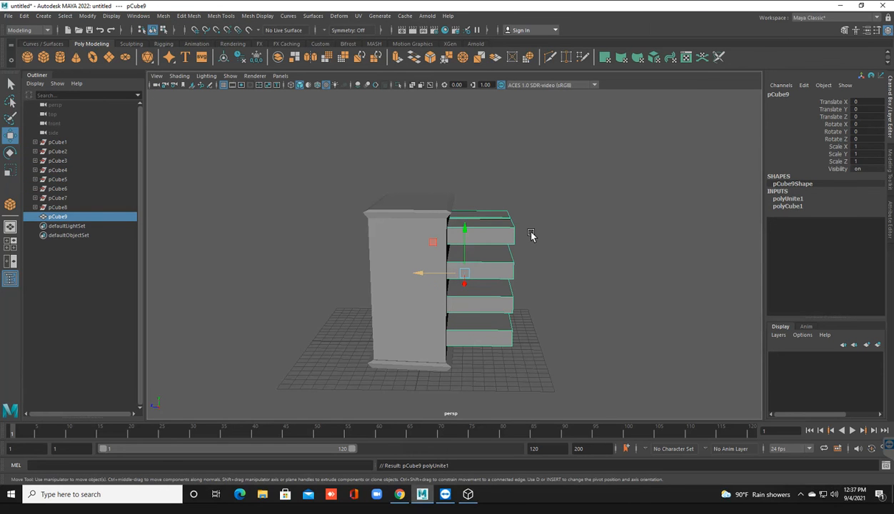
shift+drag(421, 273, 563, 274)
Move the original combined drawer mesh deeper into the cabinet body to a Translate Z of about 3.62, checking the overlap in wireframe.
click(414, 275)
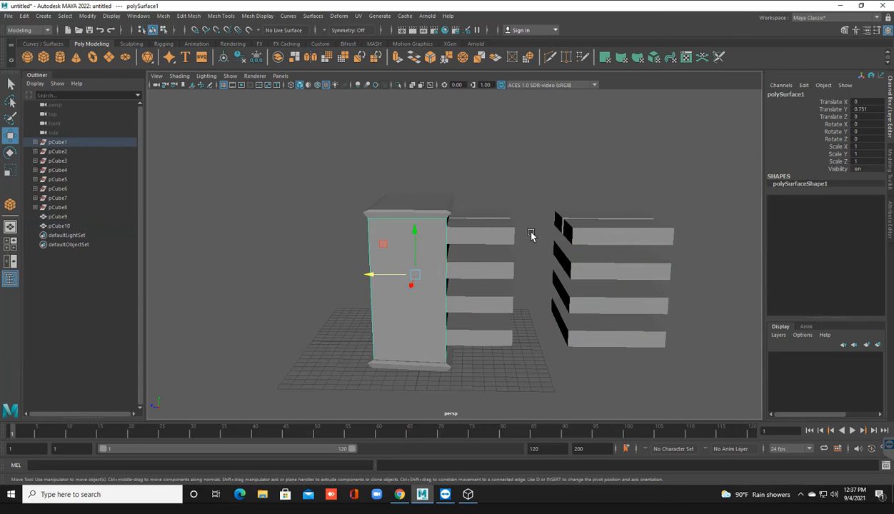
click(479, 270)
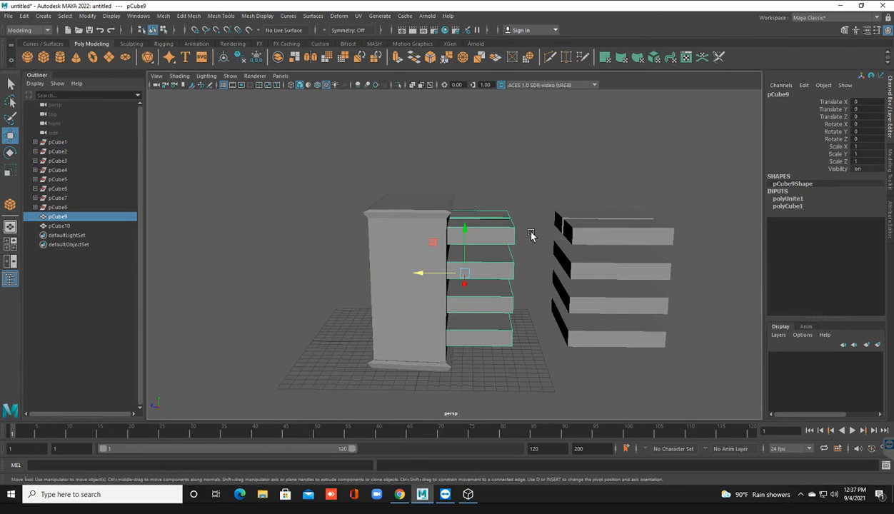
key(4)
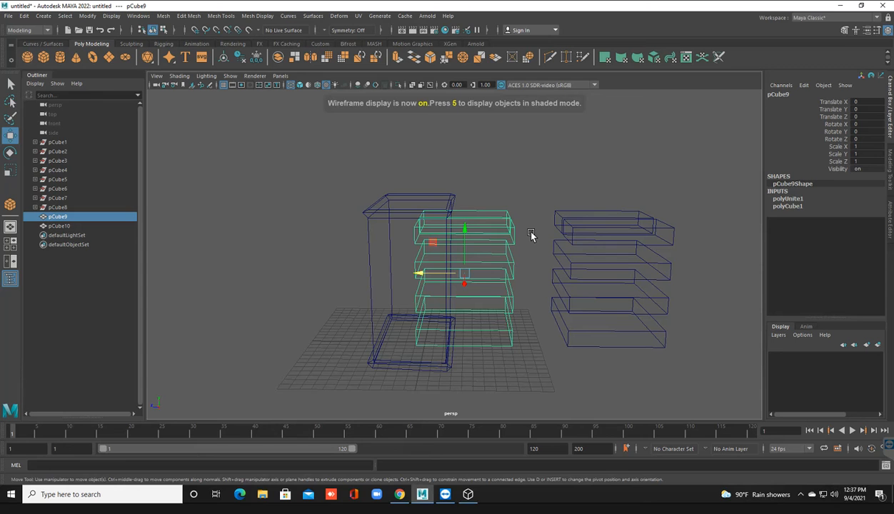
drag(439, 273, 403, 273)
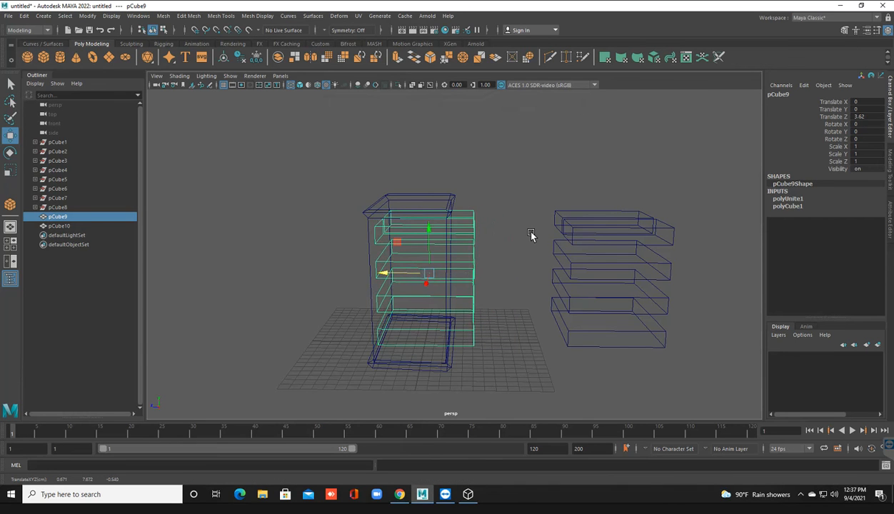
key(6)
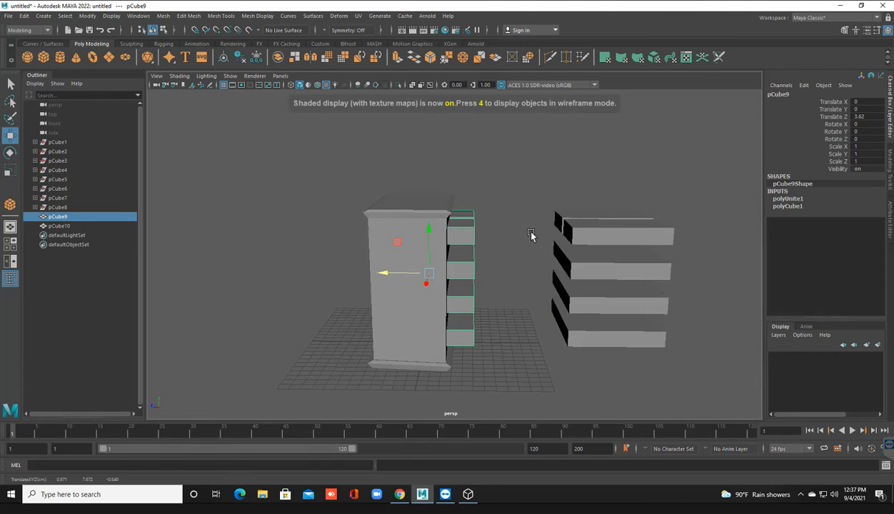
click(531, 235)
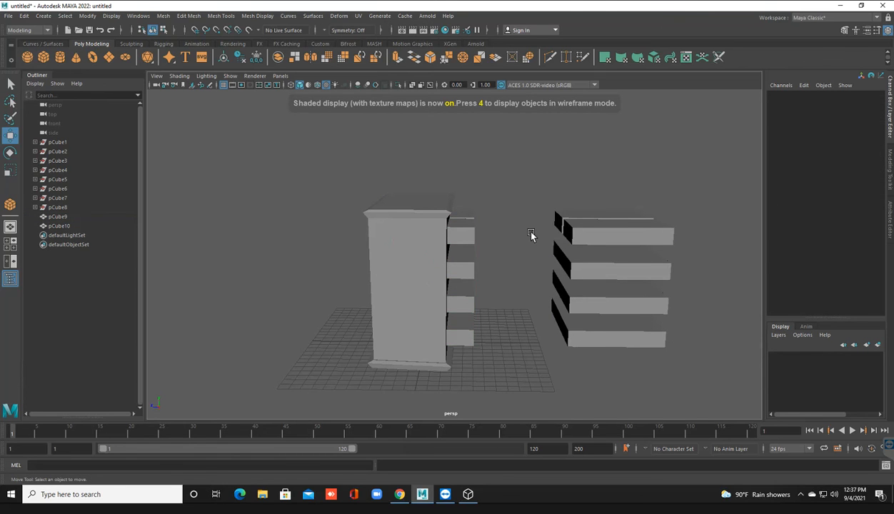
Save the scene as box2 in Maya Binary format in the personal practice folder.
key(q)
key(ctrl+s)
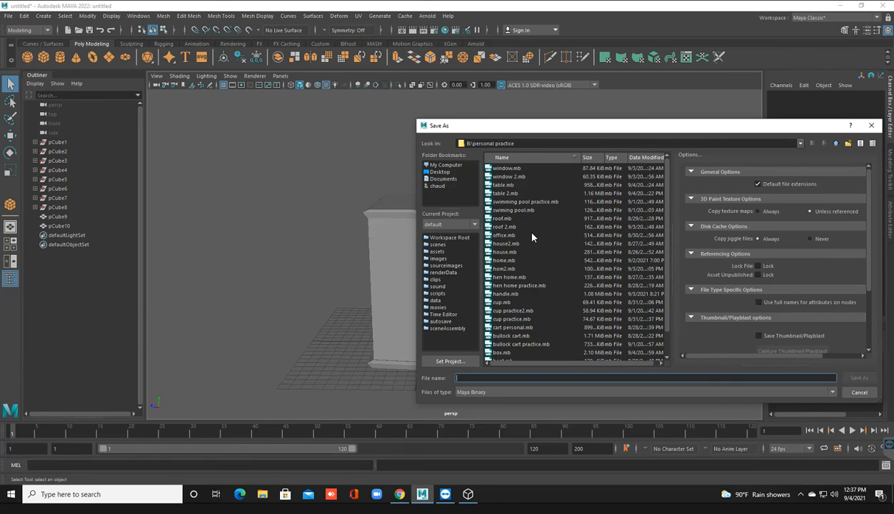
text(box)
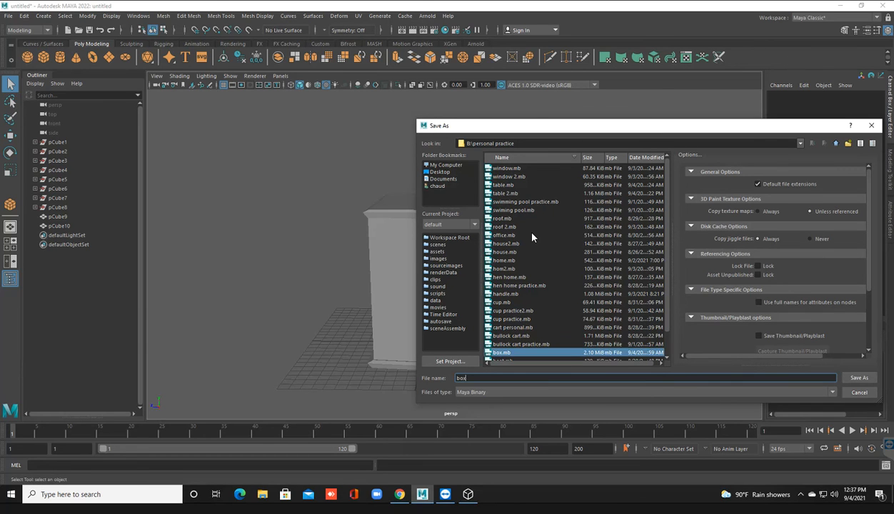
text(2)
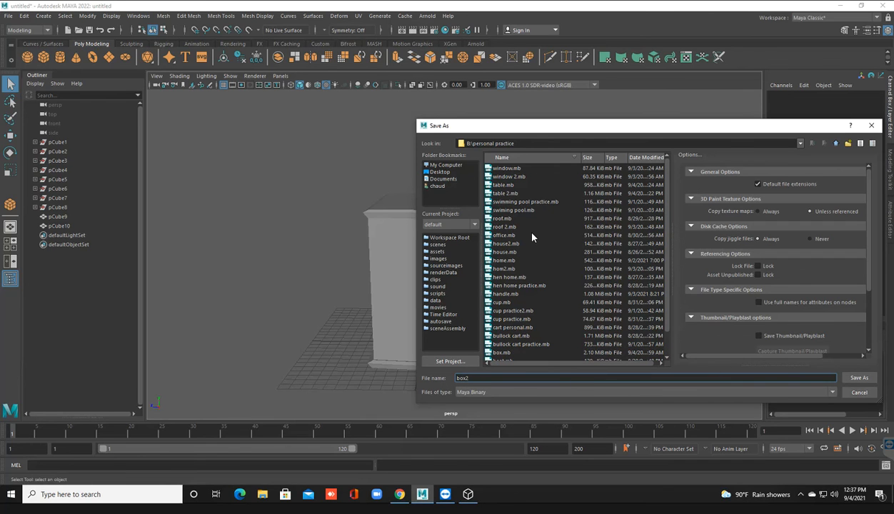
key(Return)
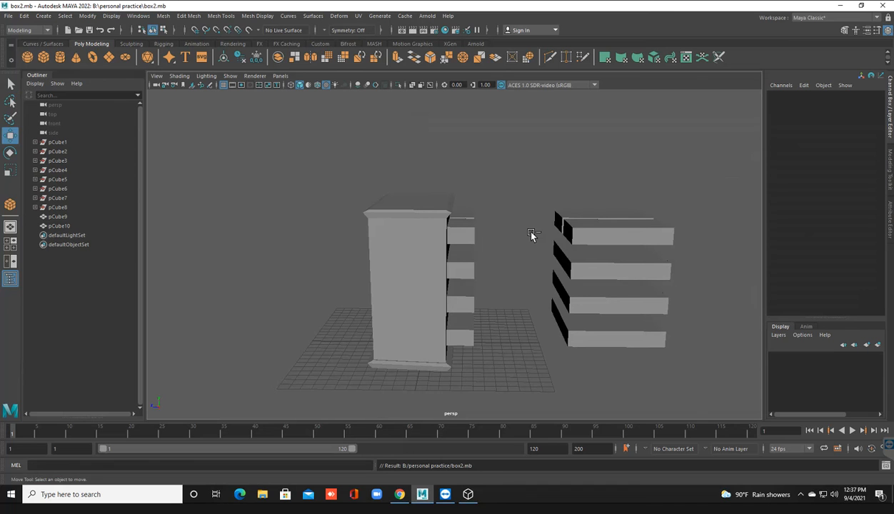
Try a Boolean Difference subtracting the combined drawer mesh from the cabinet body, with the classification set to Normal.
alt+drag(531, 235, 531, 236)
key(ctrl+z)
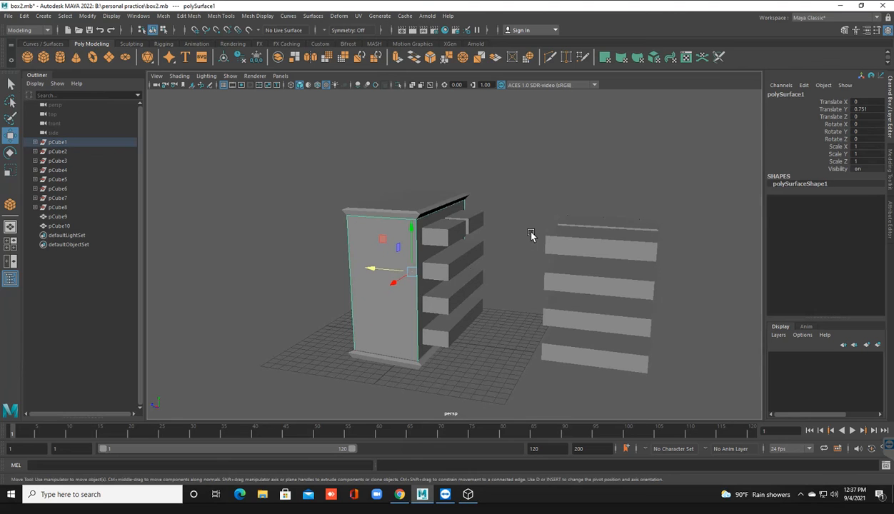
key(ctrl+z)
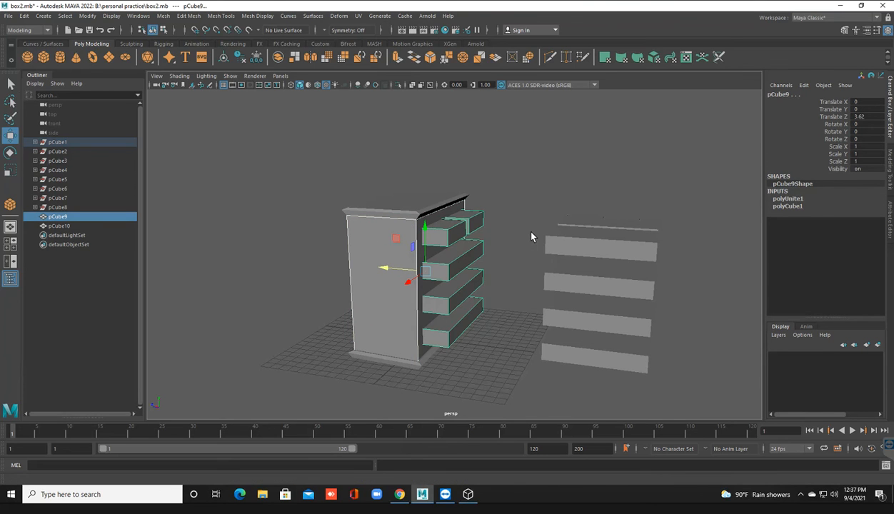
click(163, 16)
mouse_move(181, 40)
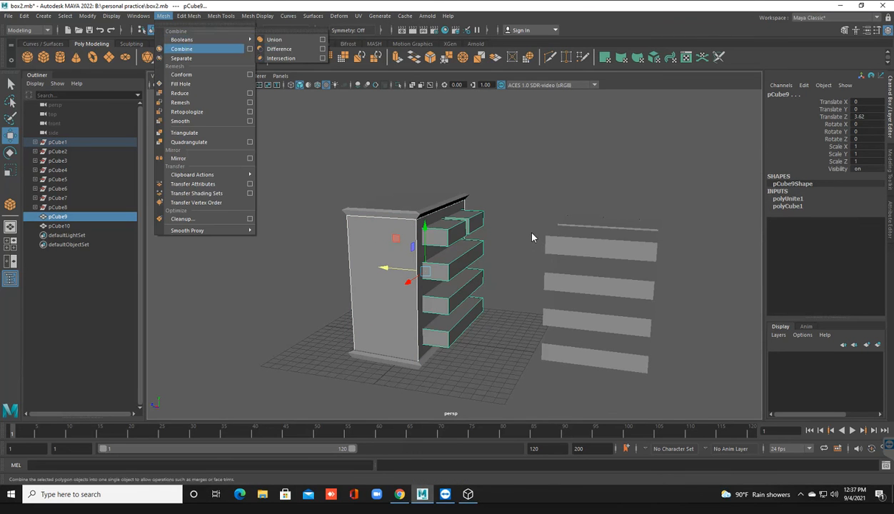
click(279, 49)
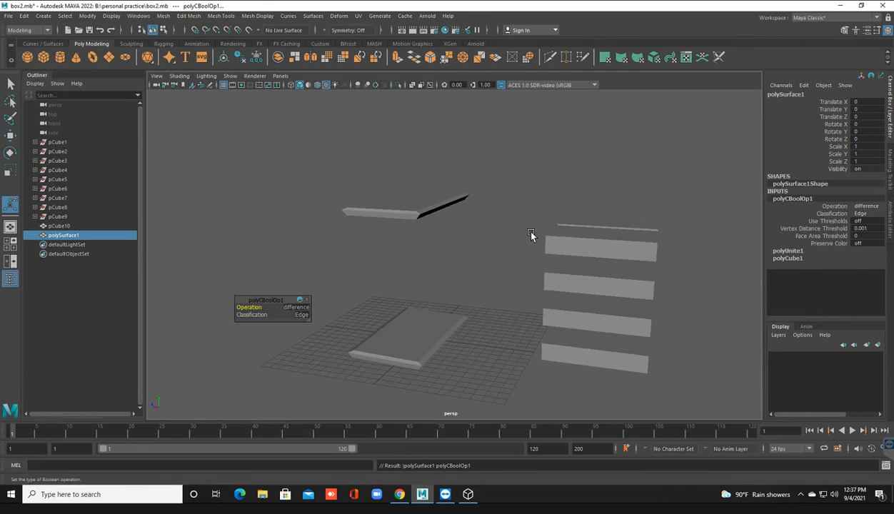
drag(251, 314, 286, 315)
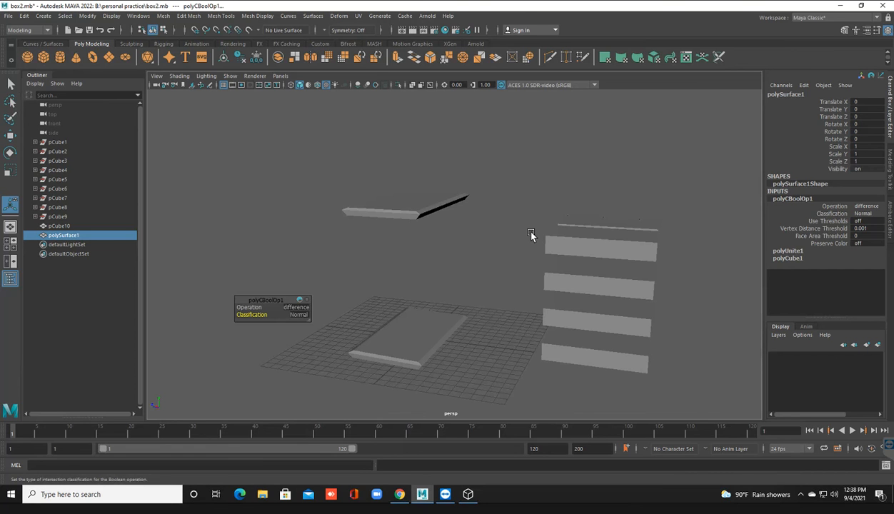
Undo the Boolean Difference and clear the cabinet and drawer selection.
key(ctrl+z)
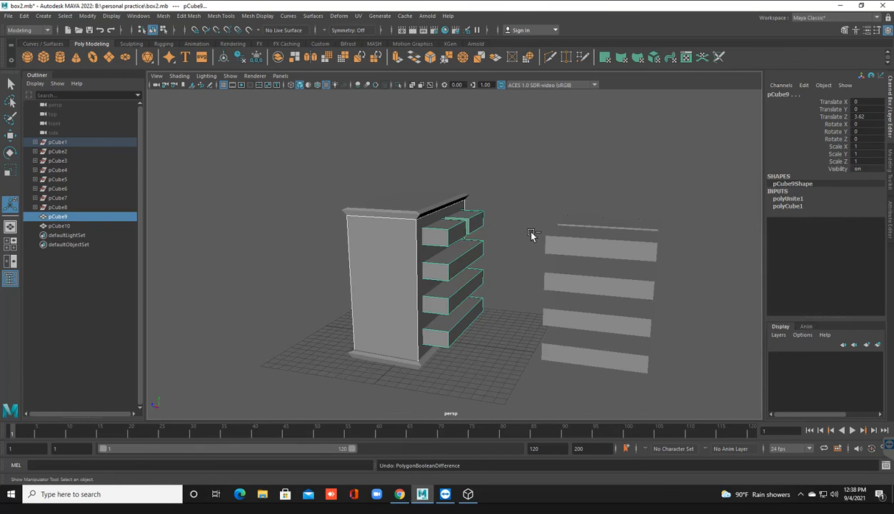
key(ctrl+z)
key(ctrl+z)
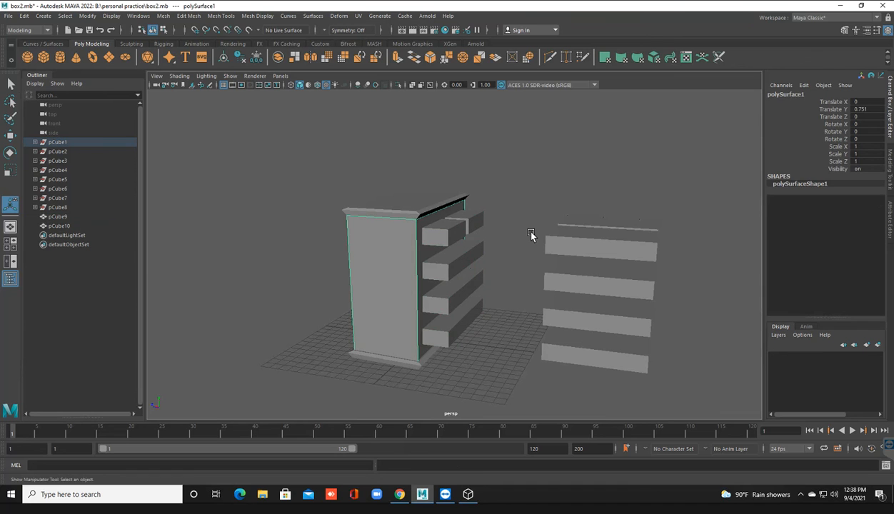
Reselect the cabinet body and the sunken drawer mesh and try the Boolean Difference with Edge classification.
key(ctrl+z)
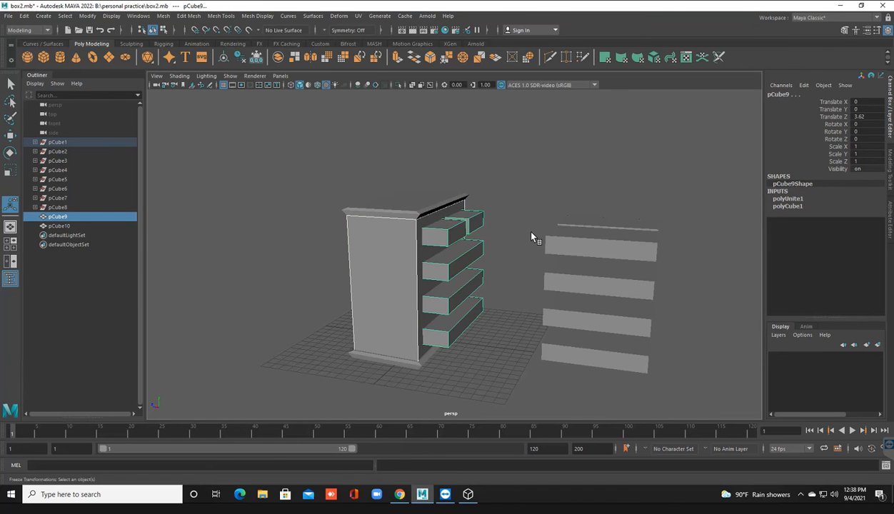
click(163, 16)
mouse_move(181, 39)
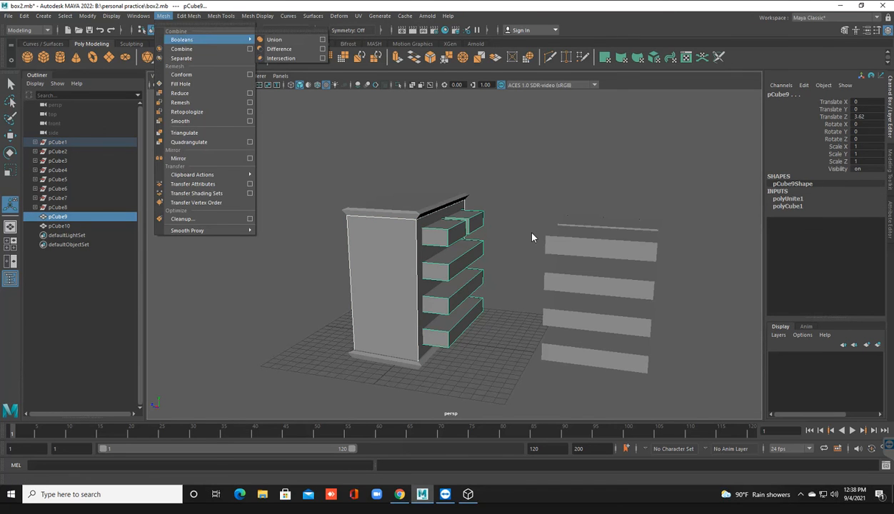
click(279, 48)
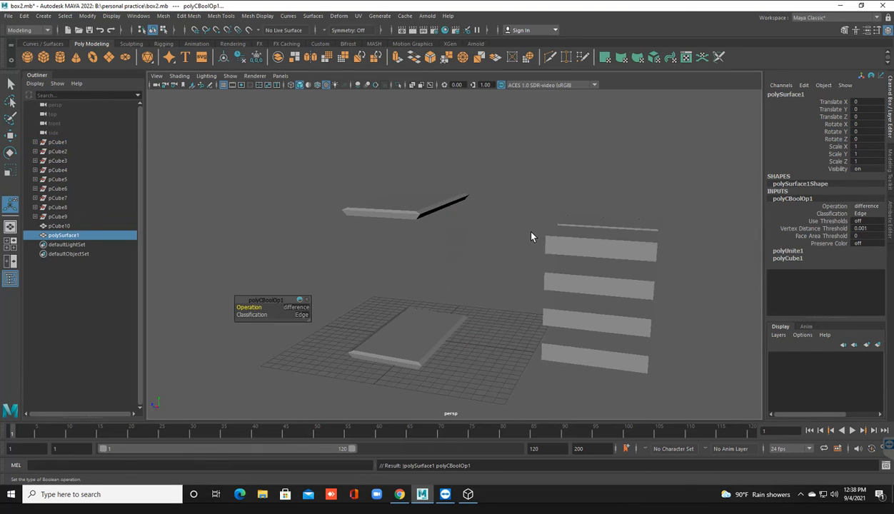
Undo the repeated Boolean Difference and check the overlap between drawers and cabinet in wireframe.
key(ctrl+z)
key(ctrl+z)
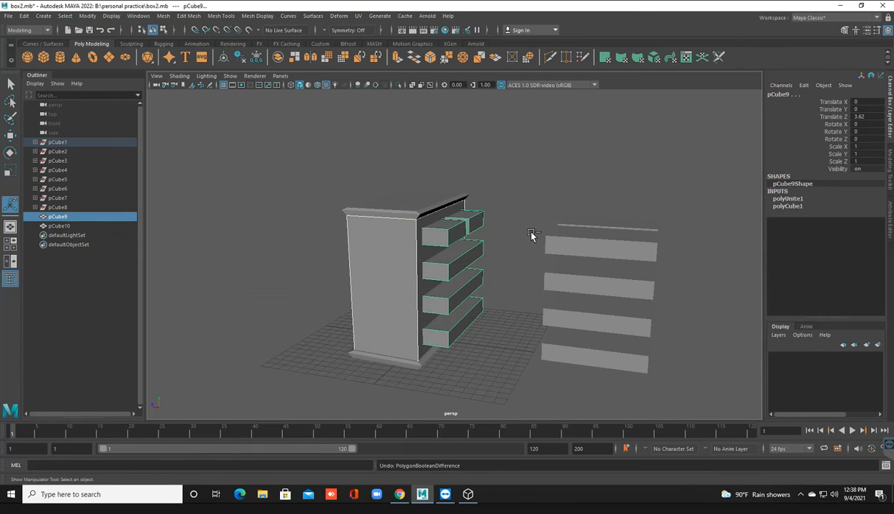
key(ctrl+z)
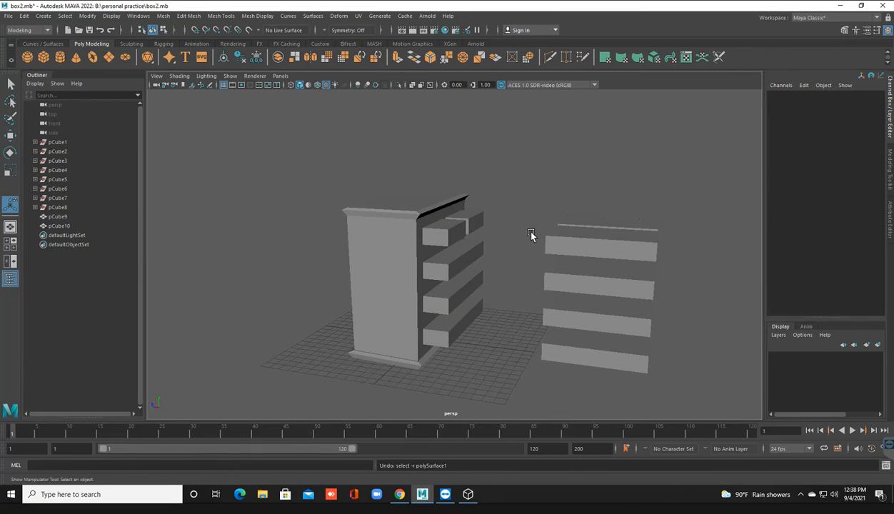
key(4)
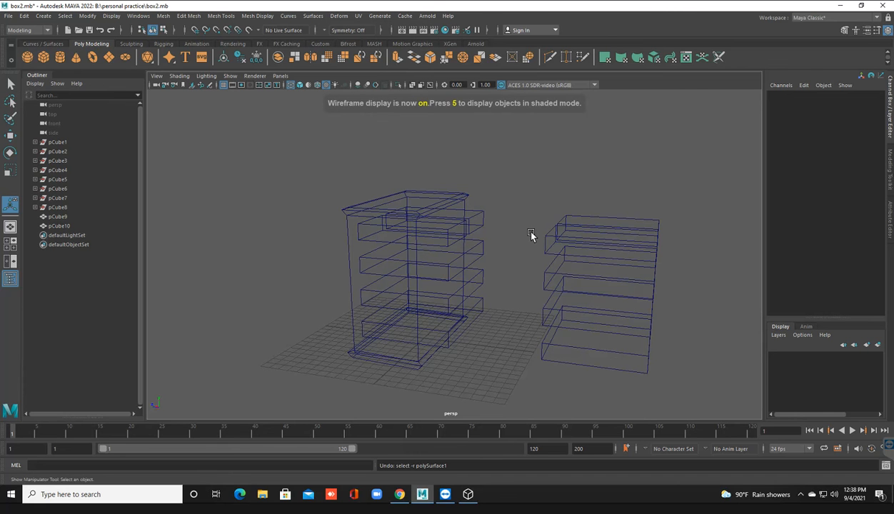
alt+drag(531, 235, 531, 235)
key(6)
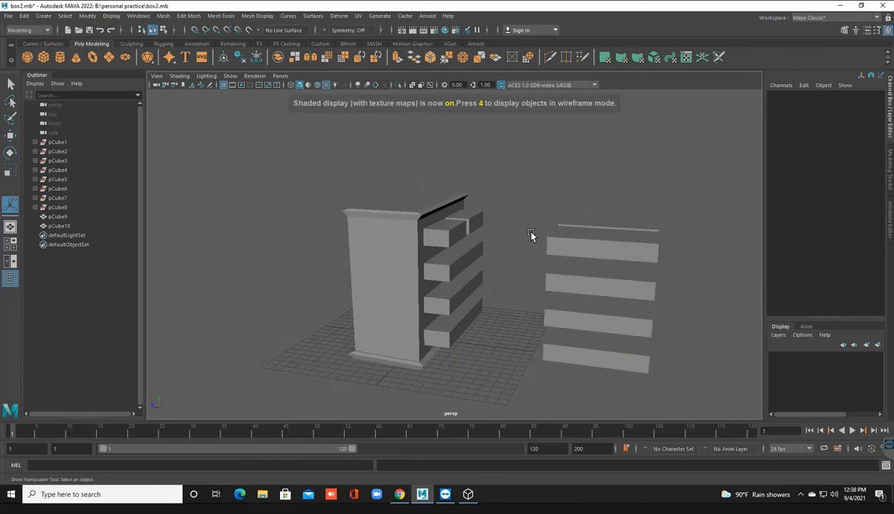
Try Boolean Difference once more on the cabinet body and drawer mesh, changing its classification to Normal.
key(ctrl+z)
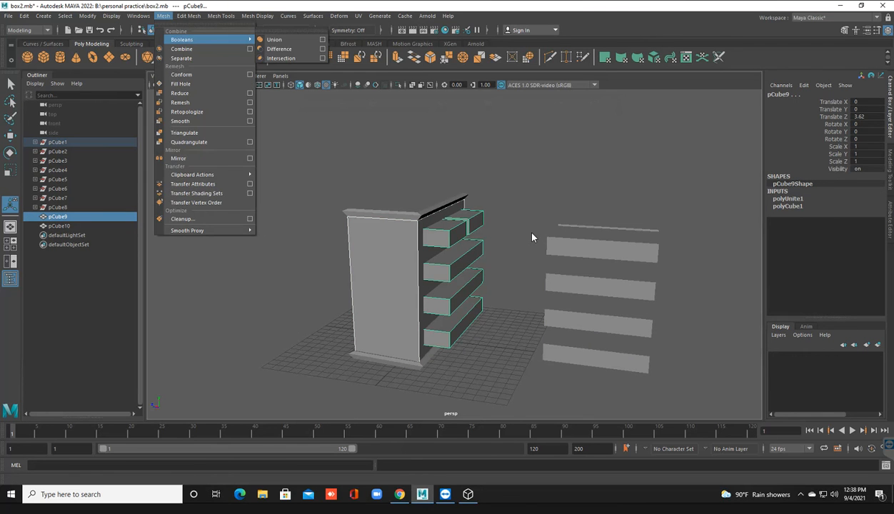
key(Return)
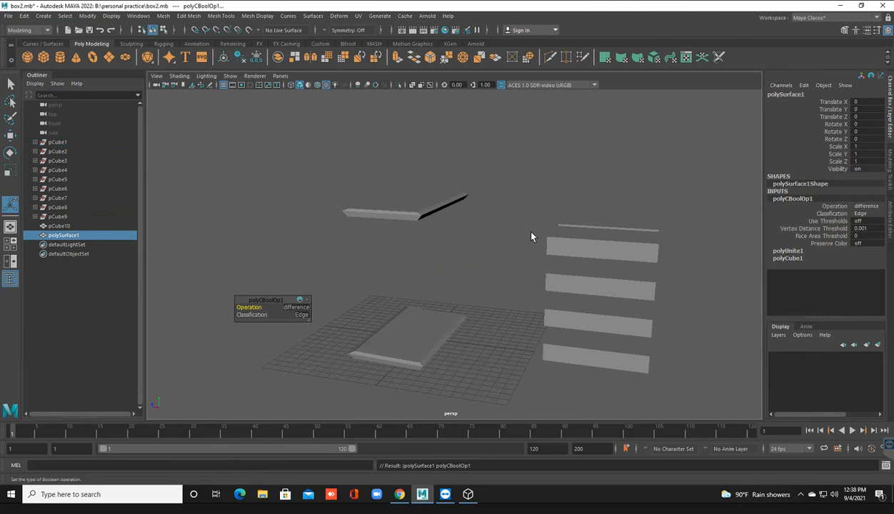
middle_drag(532, 232, 531, 232)
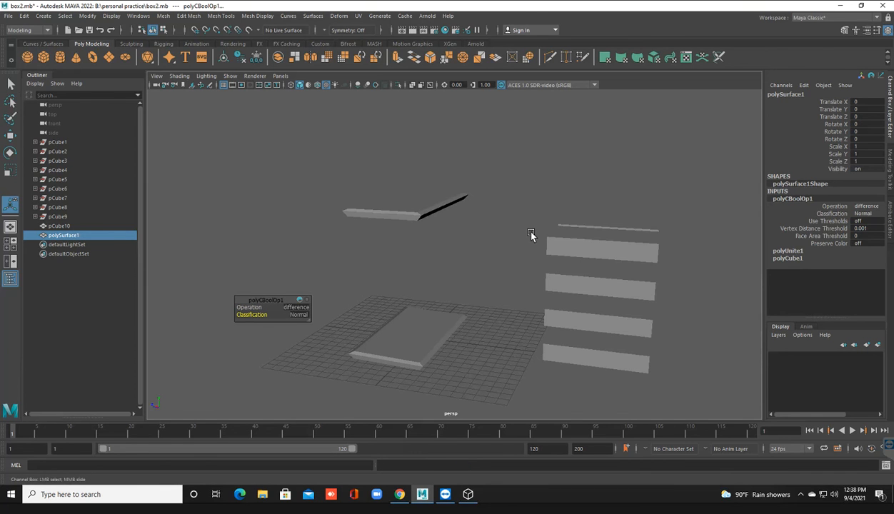
Try Intersection as the Boolean's operation and return it to Difference.
key(Up)
middle_drag(531, 232, 532, 232)
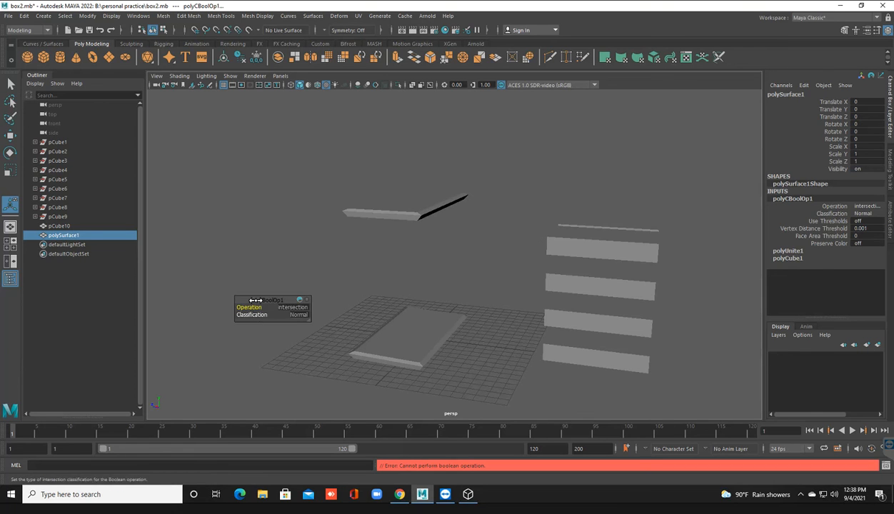
drag(254, 307, 287, 312)
click(286, 309)
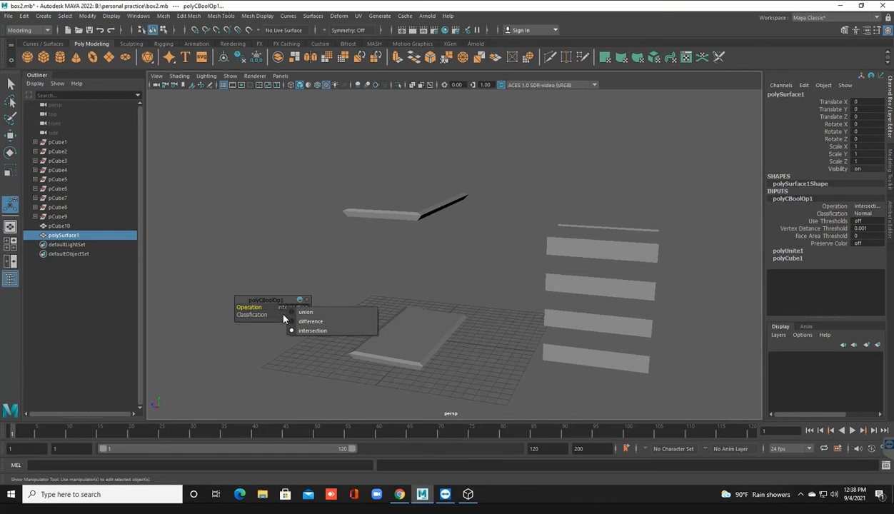
click(290, 322)
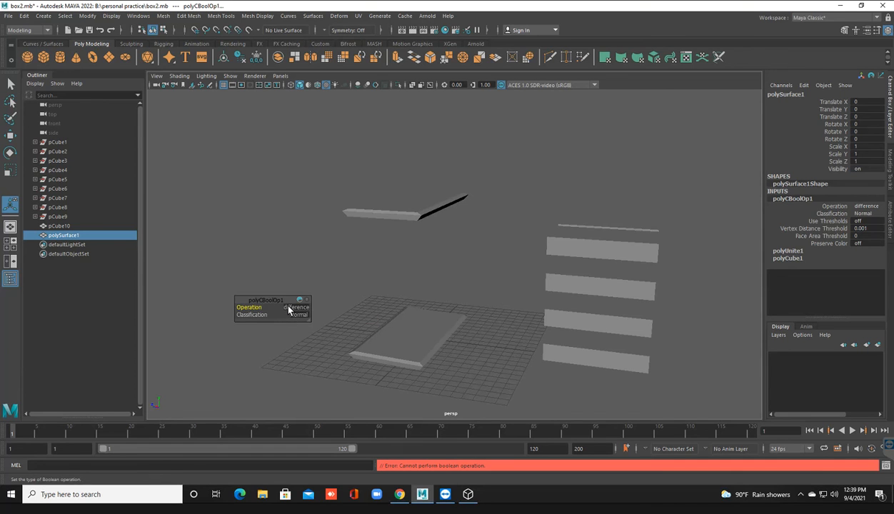
Try Union and Intersection as the Boolean's operation and set its classification to Edge.
click(293, 307)
click(299, 312)
click(295, 306)
click(305, 334)
click(297, 318)
click(301, 320)
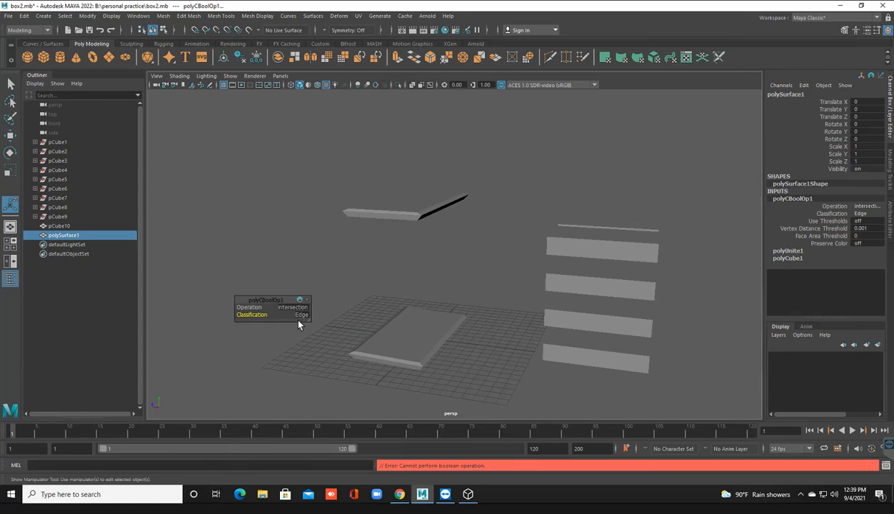
Undo all the Boolean setting changes and the Boolean itself, restoring the separate cabinet body and drawer mesh.
click(397, 317)
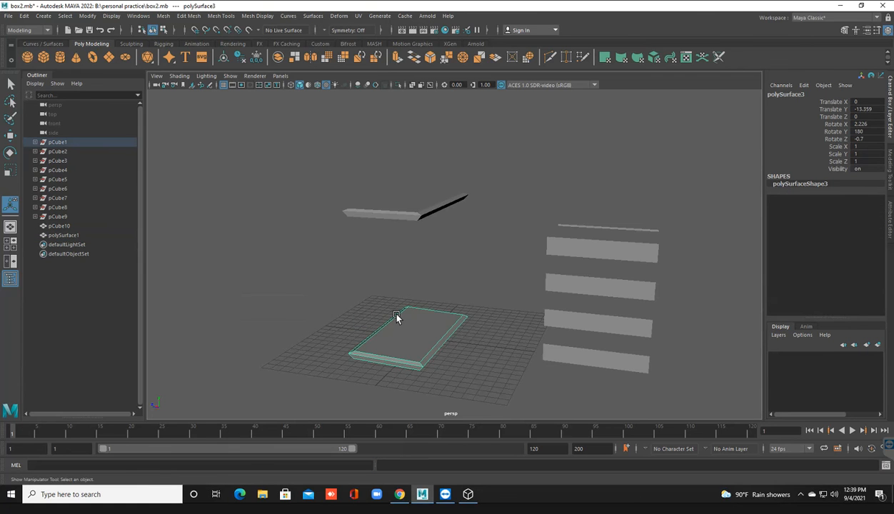
key(ctrl+z)
key(ctrl+z)
key(ctrl+z)
key(ctrl+z)
key(ctrl+z)
key(ctrl+z)
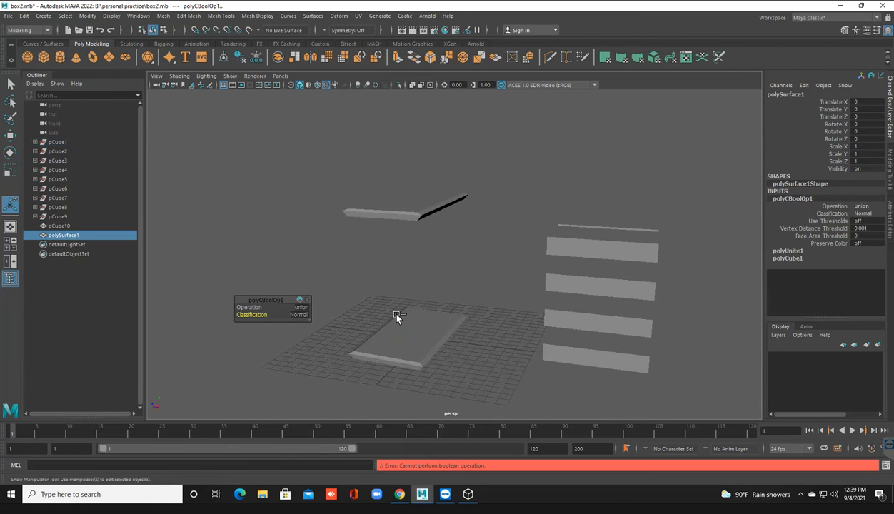
key(ctrl+z)
key(ctrl+z)
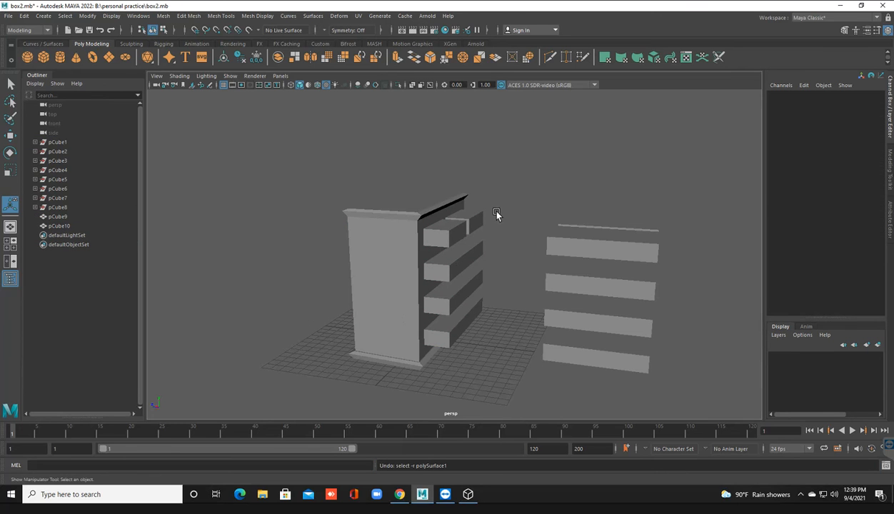
Select the cabinet body and then the overlapping drawer mesh, and apply a Boolean Difference to them.
click(399, 295)
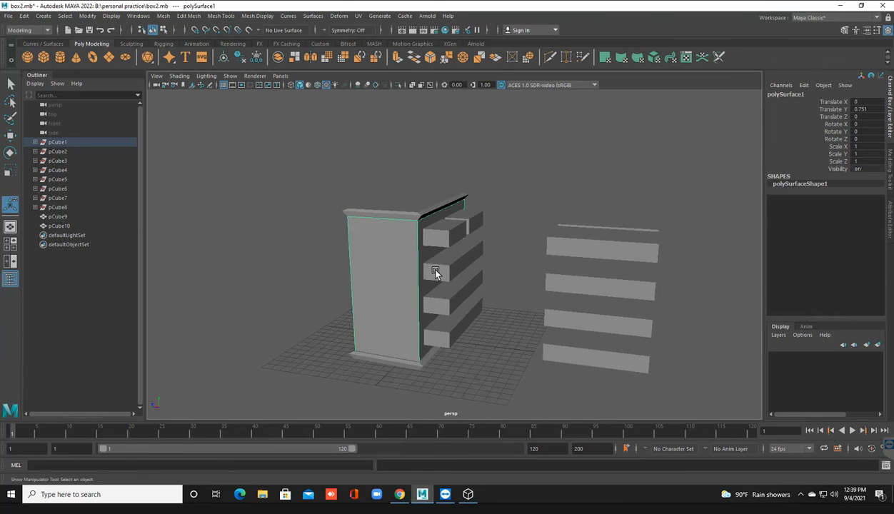
click(434, 271)
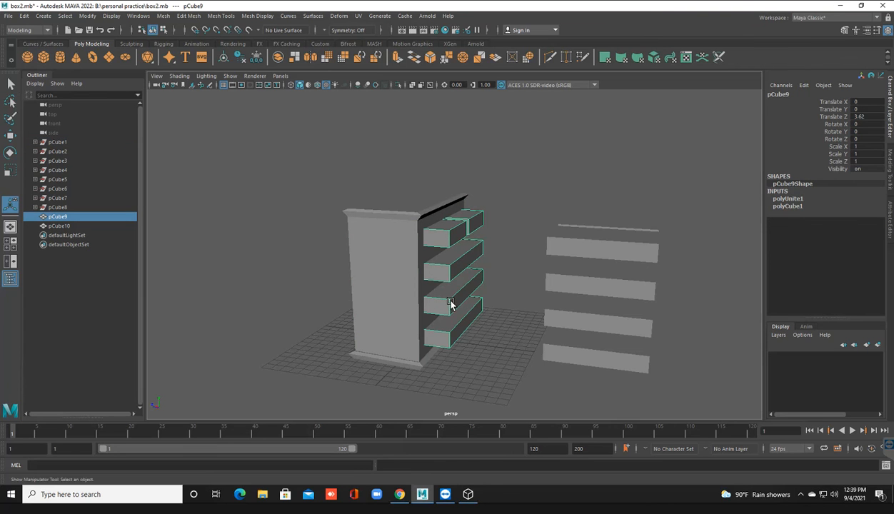
alt+drag(430, 330, 451, 323)
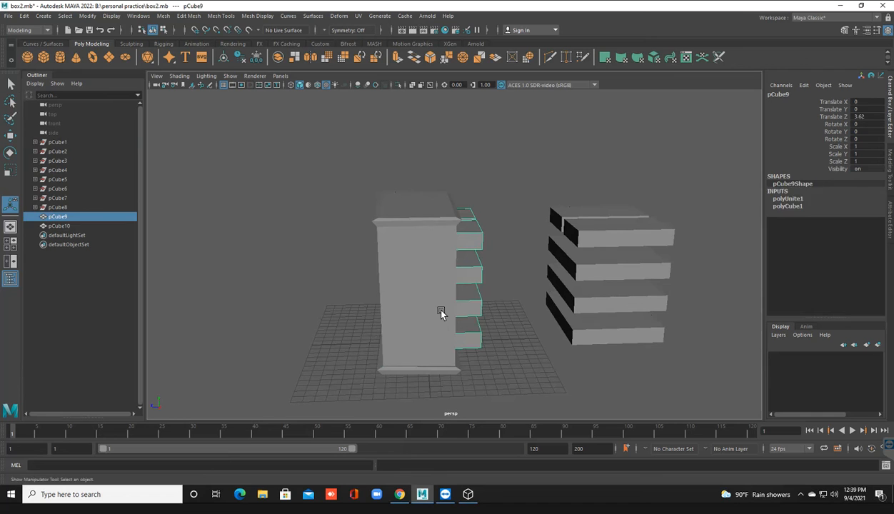
click(441, 313)
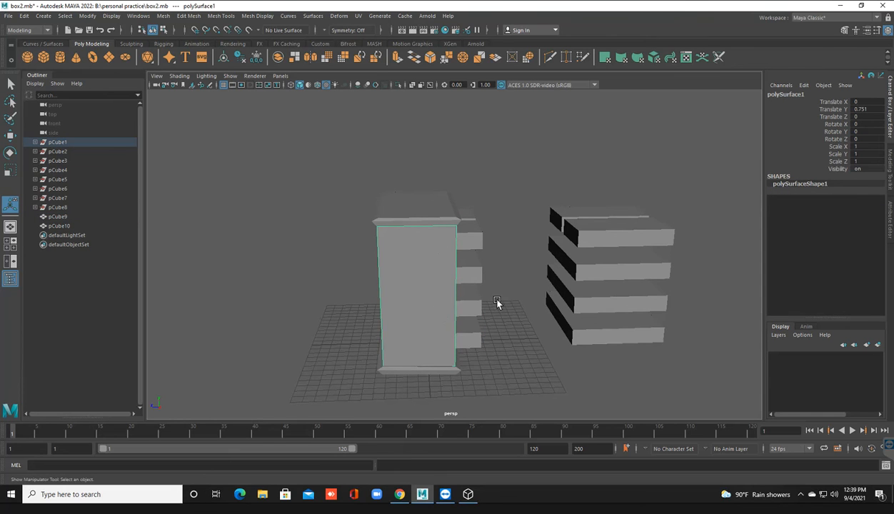
click(472, 277)
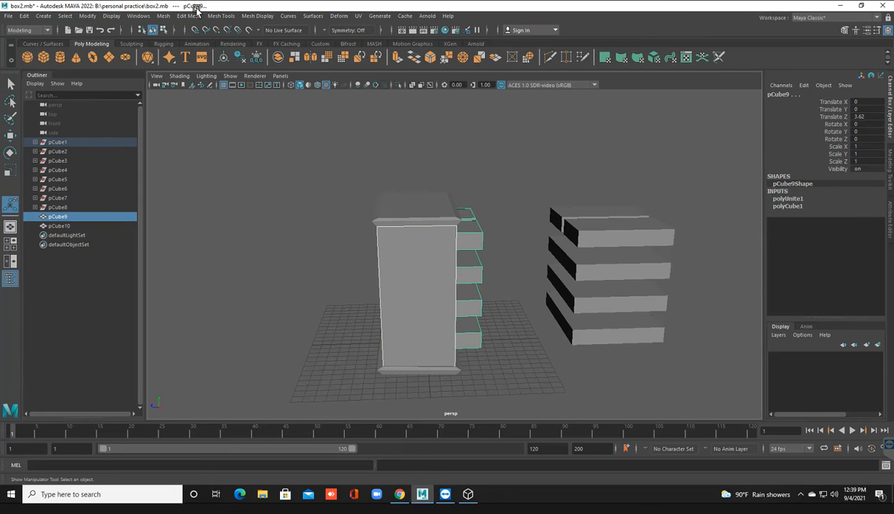
click(164, 16)
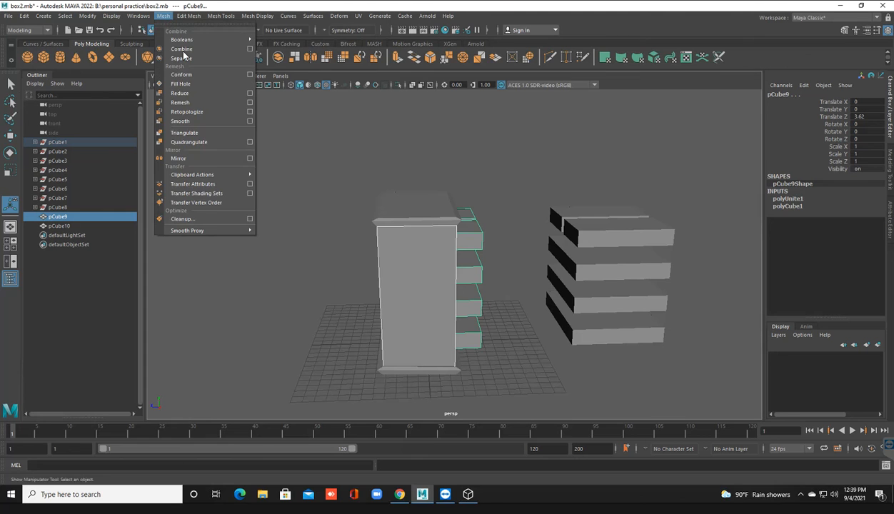
mouse_move(183, 43)
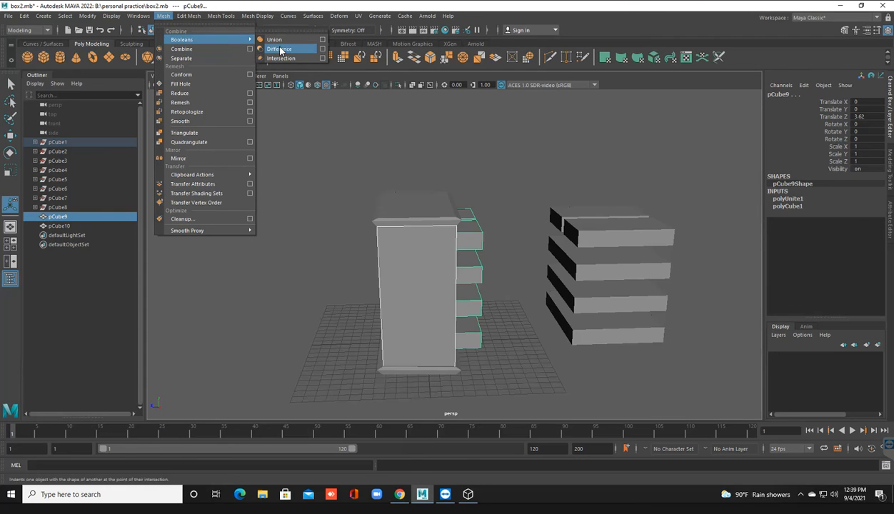
click(279, 49)
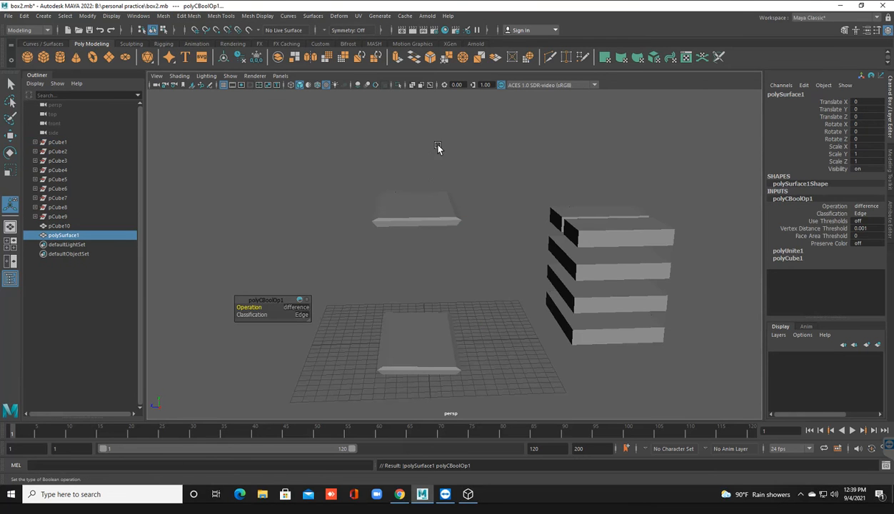
Try Intersection as the Boolean's operation and Normal as its classification.
click(292, 309)
click(252, 311)
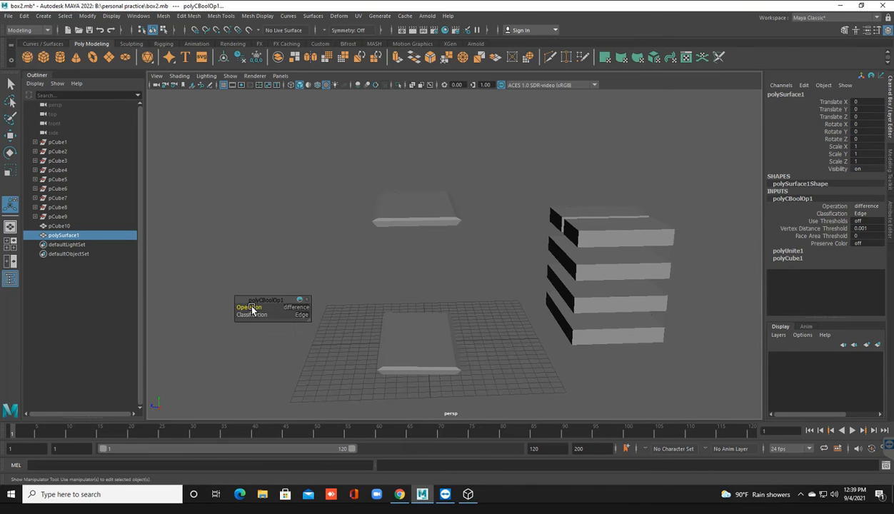
drag(280, 305, 287, 305)
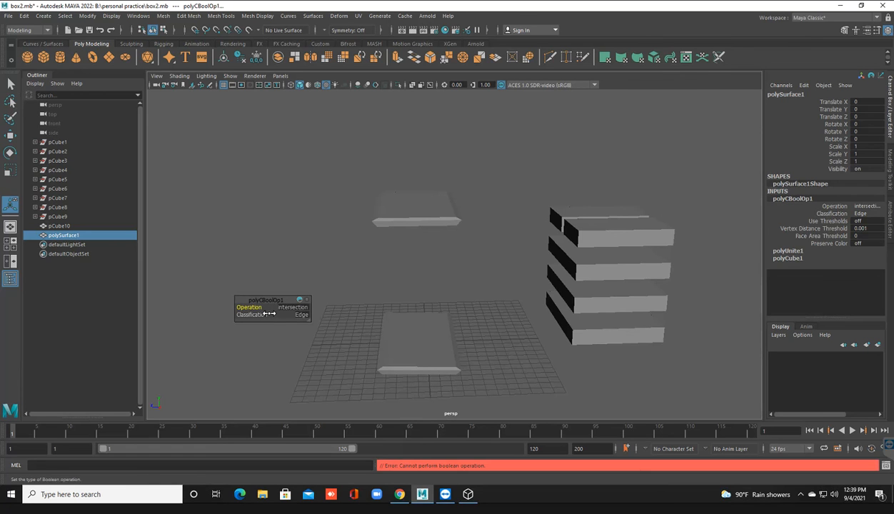
click(257, 316)
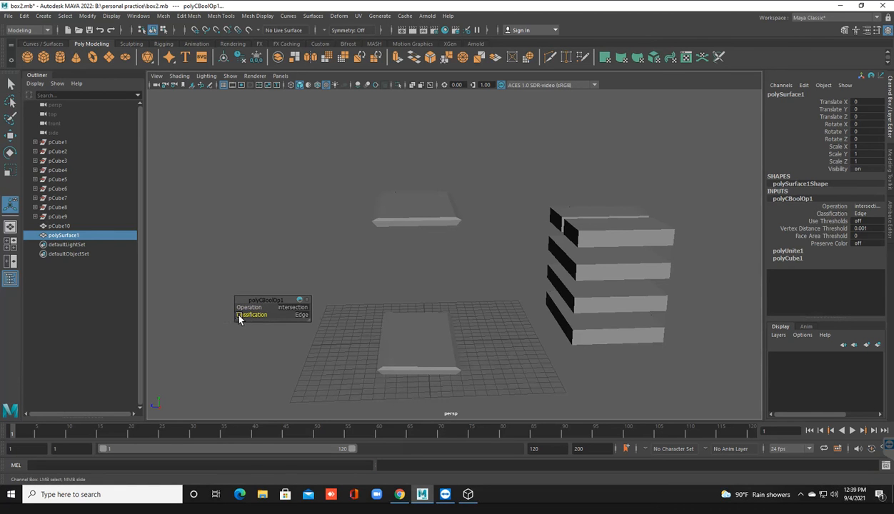
drag(247, 315, 310, 315)
click(257, 315)
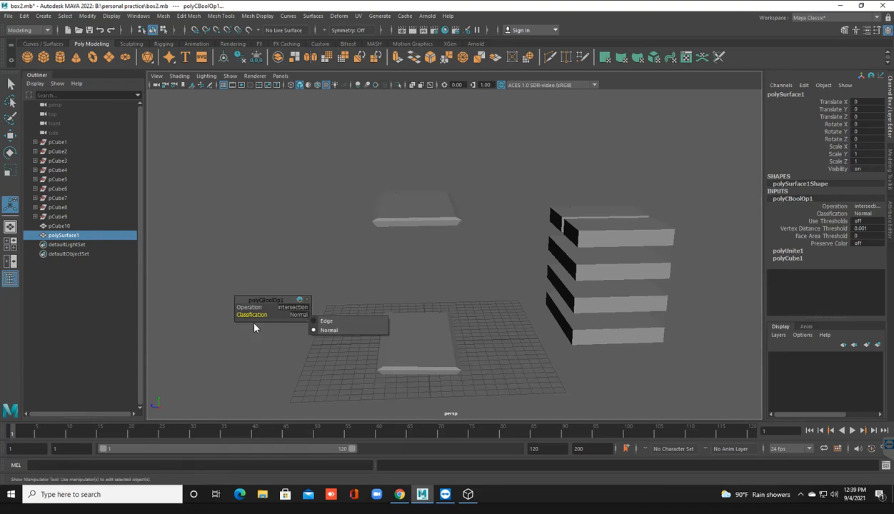
click(285, 335)
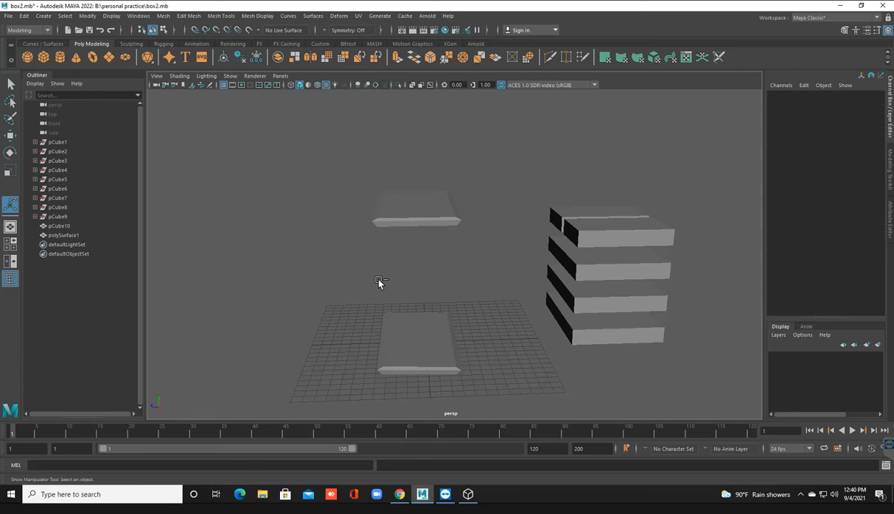
Undo the Boolean and its setting changes, keeping both the cabinet body and the drawer mesh selected.
key(ctrl+z)
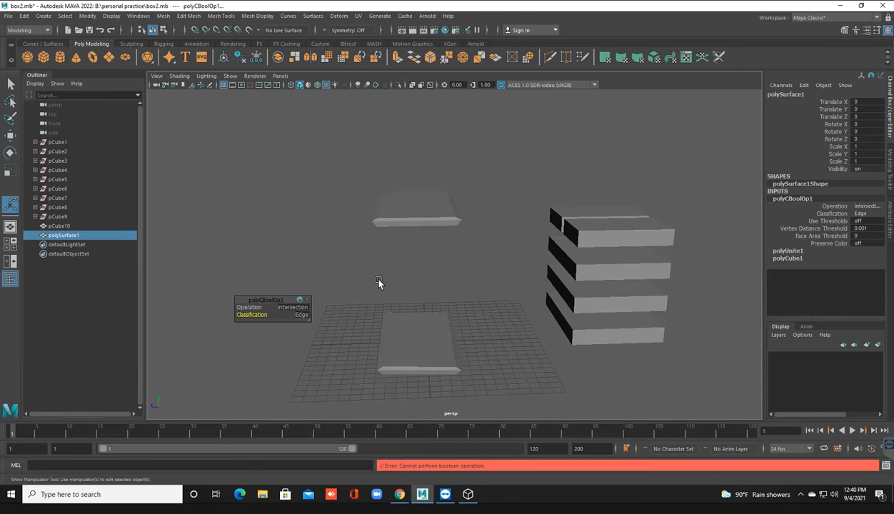
key(ctrl+z)
key(ctrl+z)
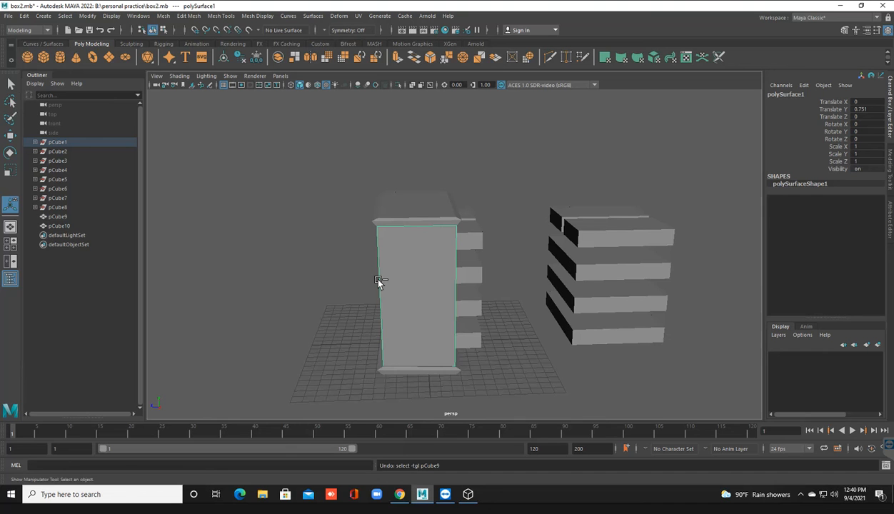
key(shift+z)
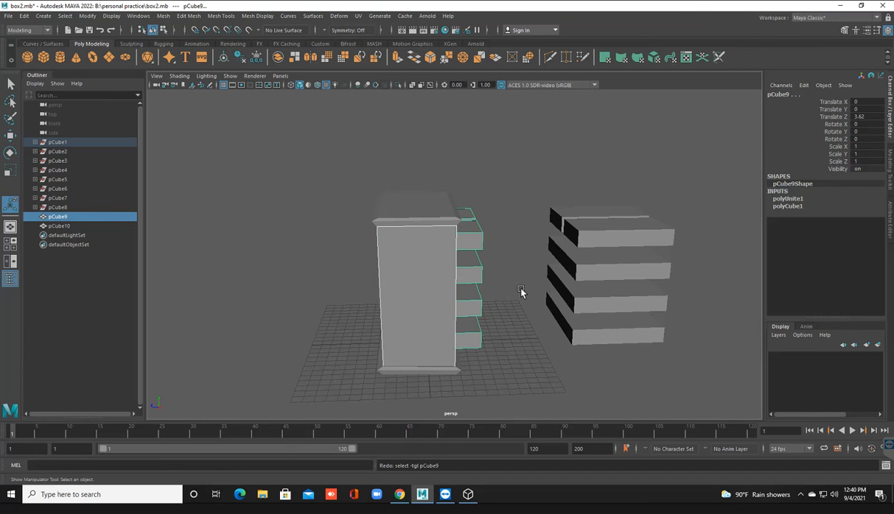
Reselect the cabinet body and drawer mesh, and examine in wireframe how the drawers overlap the body before returning to shaded display.
alt+drag(493, 291, 380, 271)
scroll(372, 301, up, 3)
click(381, 267)
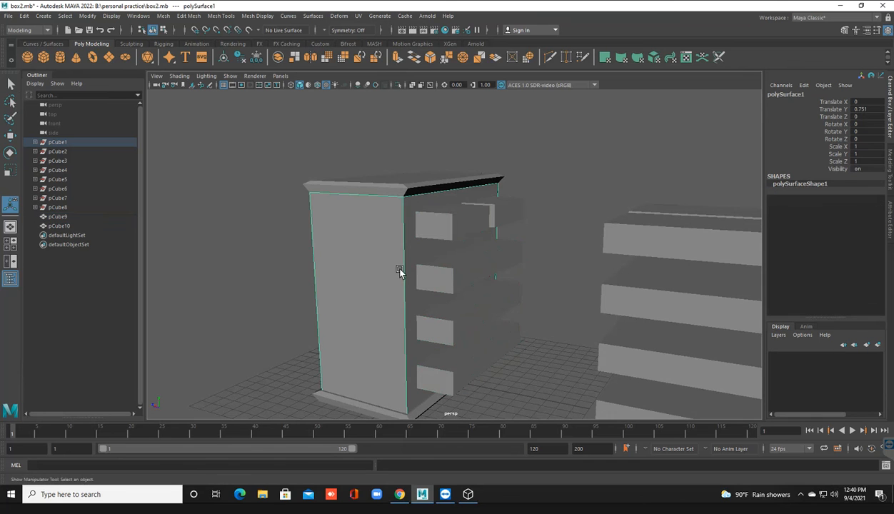
click(437, 279)
alt+drag(437, 280, 305, 315)
key(4)
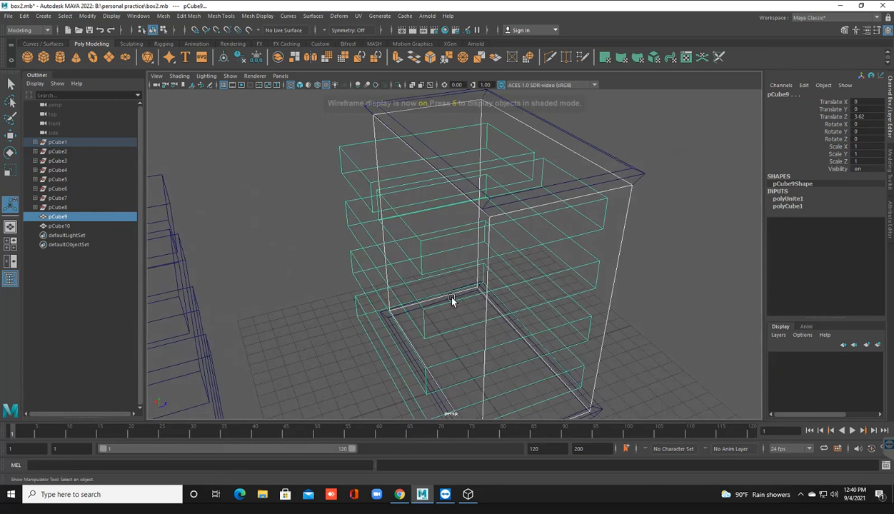
mouse_move(457, 304)
alt+mouse_down()
mouse_move(447, 279)
mouse_move(409, 261)
mouse_move(433, 254)
mouse_move(447, 265)
mouse_move(500, 263)
mouse_move(443, 269)
mouse_move(465, 285)
mouse_move(442, 284)
mouse_move(425, 335)
mouse_move(422, 317)
mouse_move(409, 319)
alt+mouse_up()
key(5)
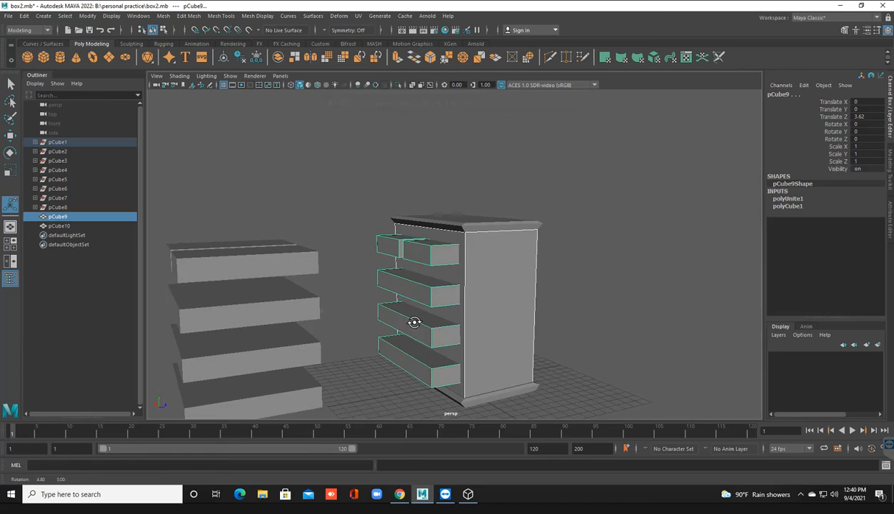
Retry Boolean Difference on the selected cabinet body and drawer mesh, setting its classification to Normal.
click(163, 16)
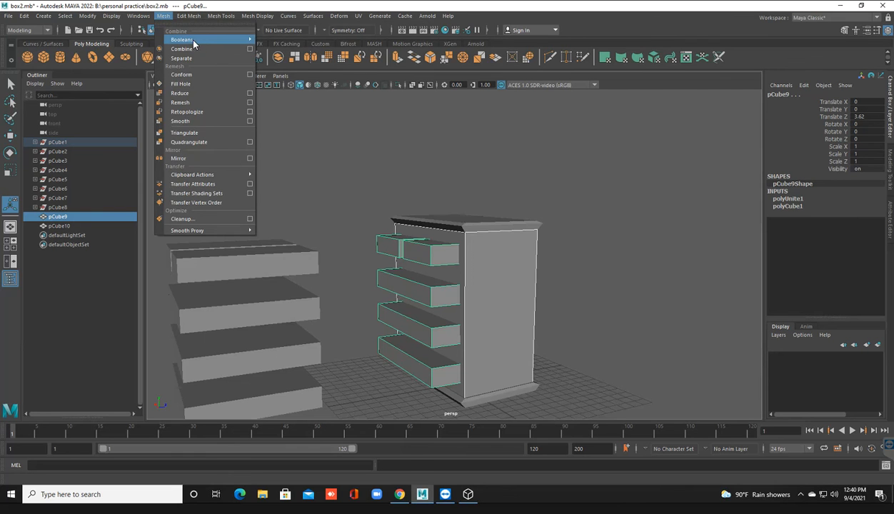
mouse_move(207, 39)
click(278, 49)
scroll(423, 314, up, 5)
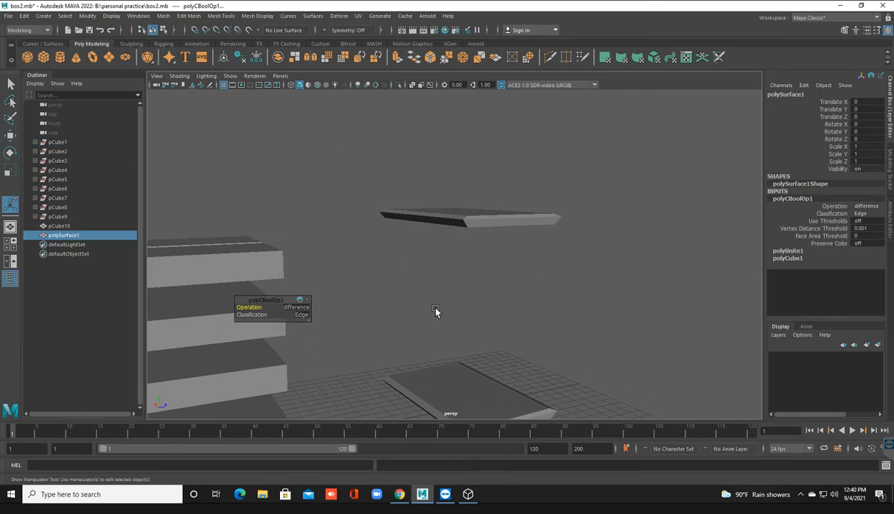
click(252, 314)
drag(296, 314, 312, 315)
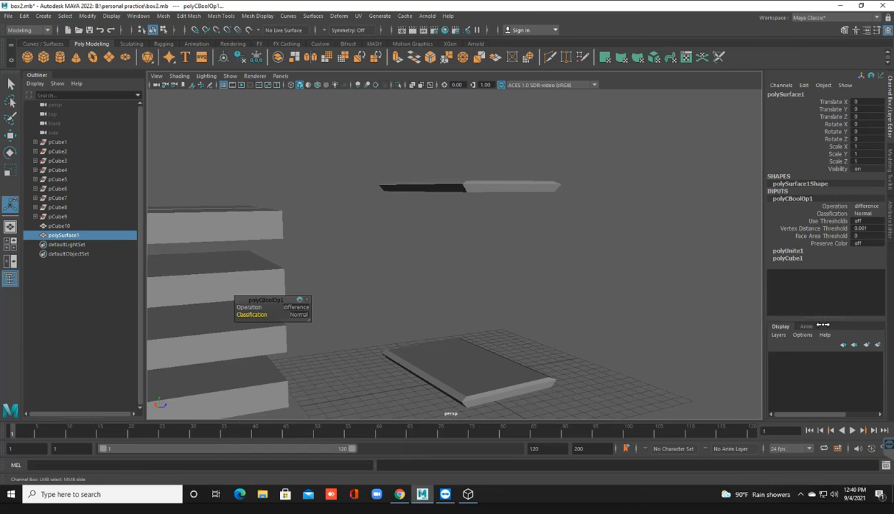
Return the Boolean's classification to Edge, and try Intersection as its operation before going back to Difference.
middle_drag(8, 312, 195, 298)
click(250, 307)
middle_drag(295, 312, 316, 317)
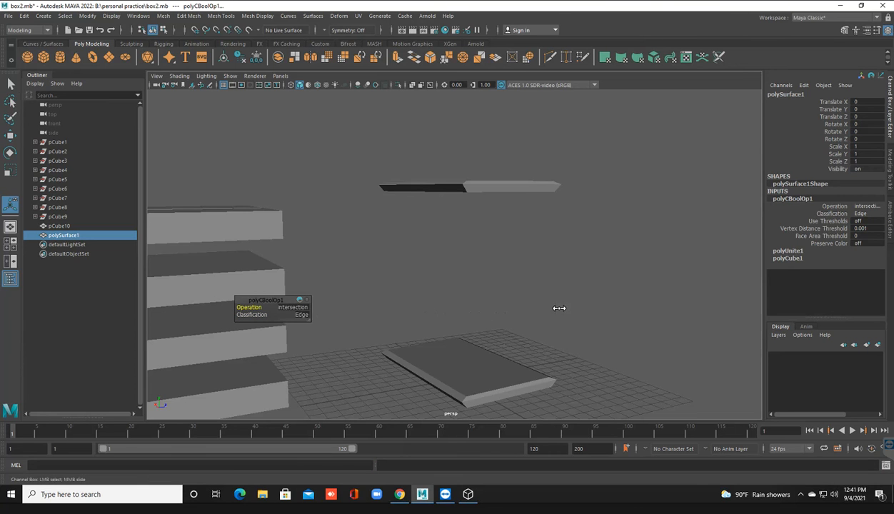
mouse_move(248, 277)
middle_down()
mouse_move(310, 289)
mouse_move(239, 286)
middle_up()
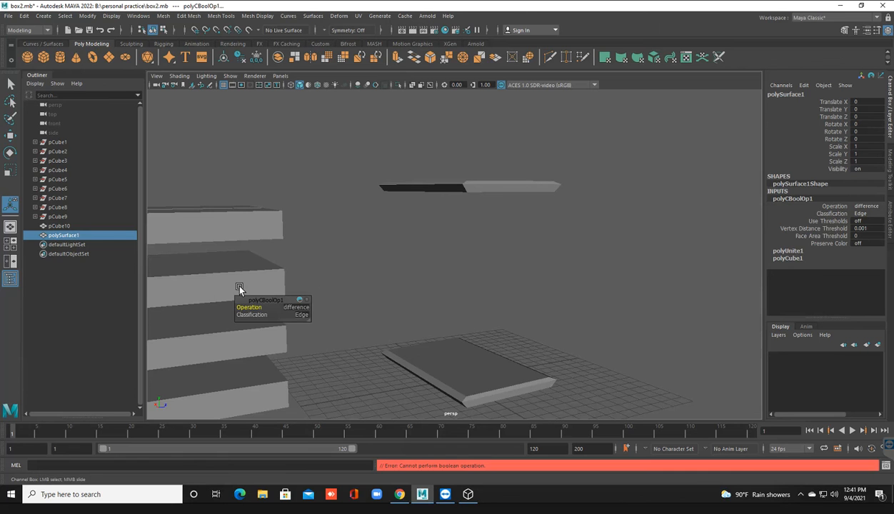
Undo the Boolean Difference and select the drawer mesh on its own.
key(ctrl+z)
key(ctrl+z)
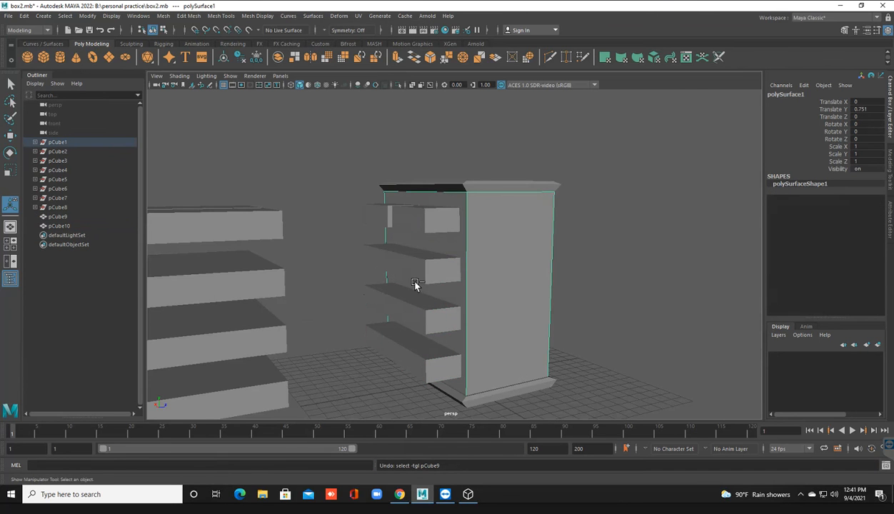
scroll(428, 311, down, 3)
alt+drag(427, 315, 370, 293)
click(361, 360)
scroll(303, 326, up, 3)
click(386, 327)
scroll(367, 322, down, 3)
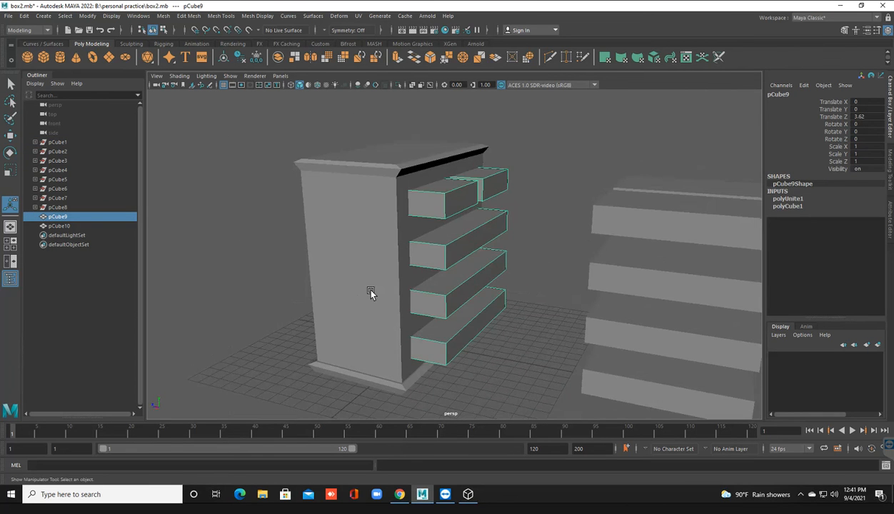
In wireframe display, shift the drawer mesh slightly along Z to a Translate Z of 3.509, leaving the cabinet body in place.
click(363, 284)
scroll(394, 325, up, 3)
alt+drag(394, 325, 454, 331)
click(483, 261)
key(4)
key(w)
drag(417, 277, 414, 277)
mouse_move(336, 225)
mouse_down()
mouse_move(398, 226)
mouse_move(388, 253)
mouse_up()
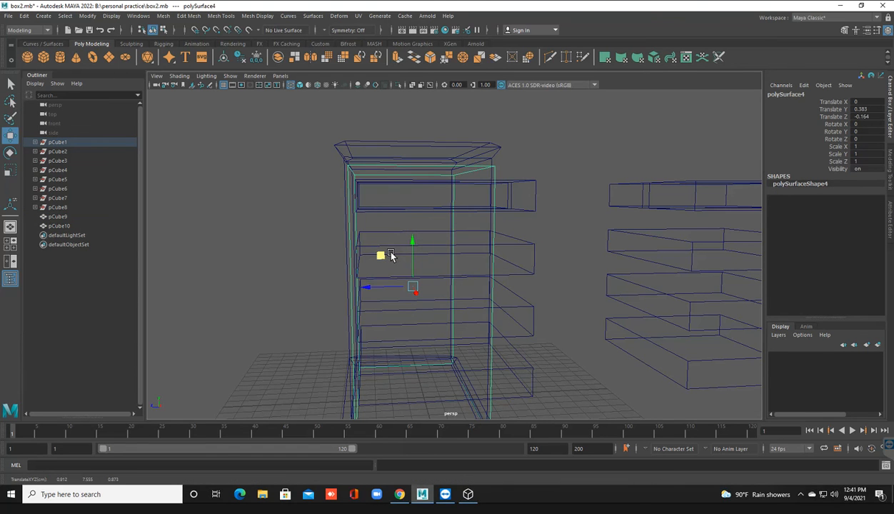
key(ctrl+z)
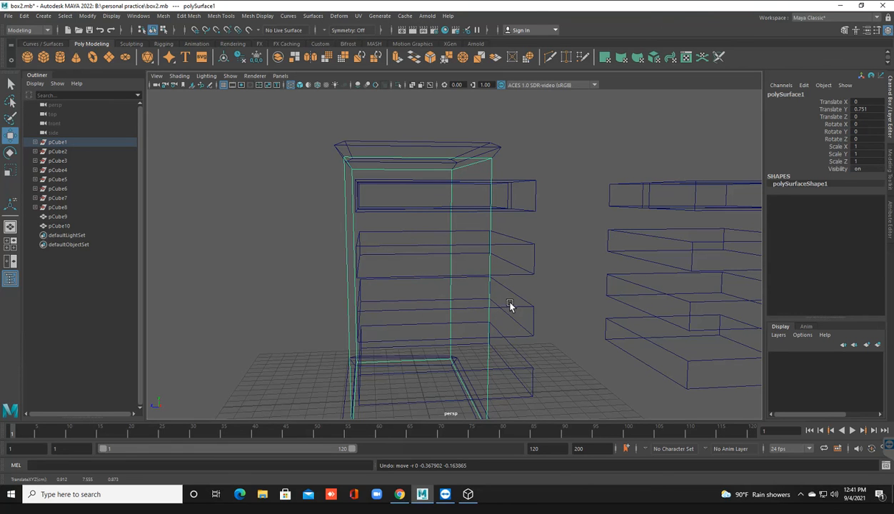
Apply a Boolean Difference to the cabinet body and the shifted drawer mesh.
click(482, 339)
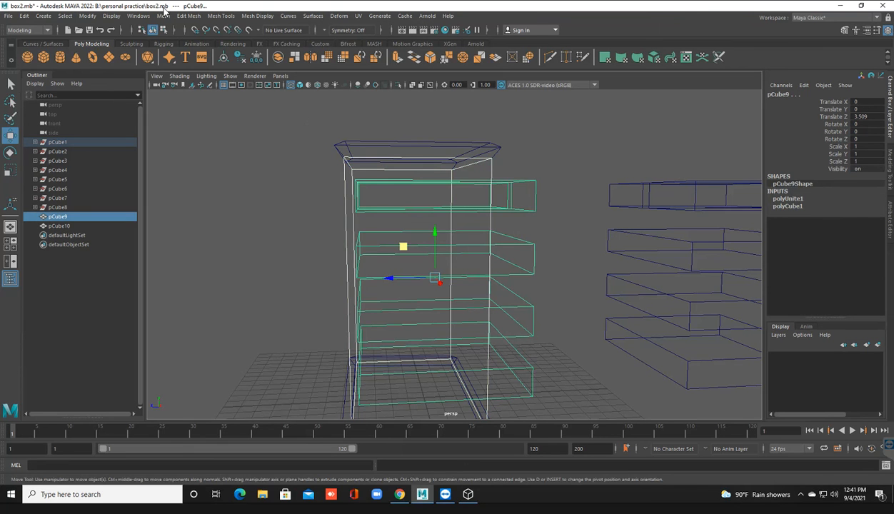
click(165, 16)
mouse_move(220, 40)
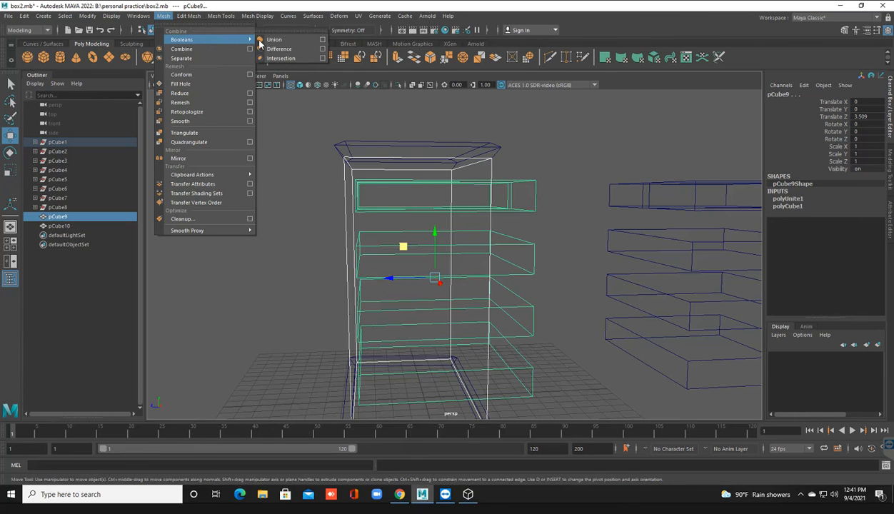
click(279, 49)
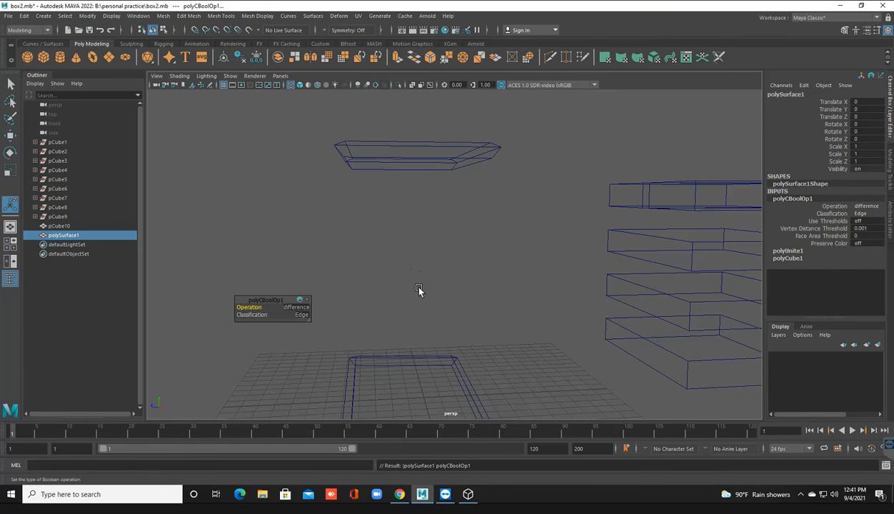
Try Intersection and Union as the Boolean's operation, switch to shaded display, and undo the Boolean.
middle_drag(736, 263, 889, 243)
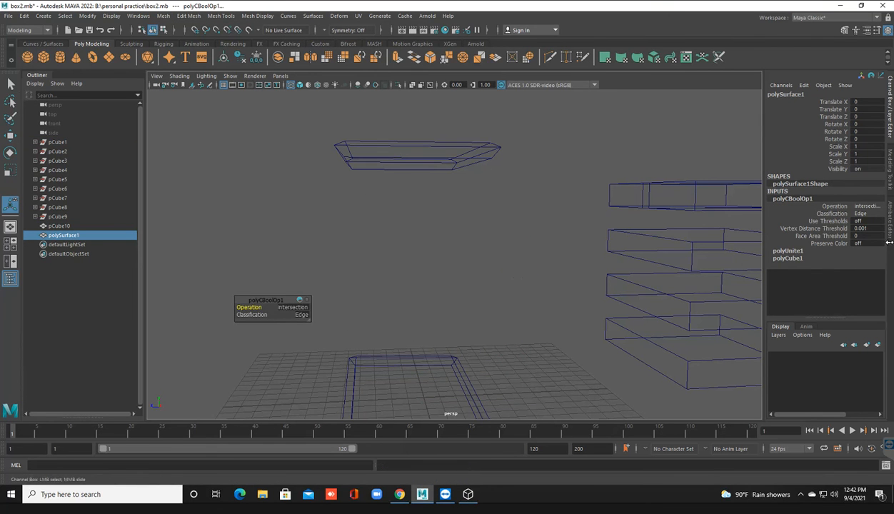
drag(248, 307, 180, 304)
key(5)
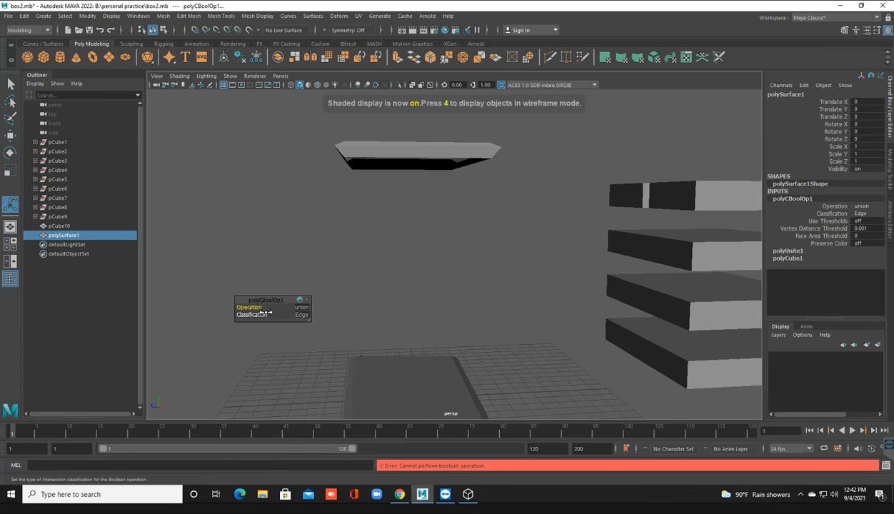
key(ctrl+z)
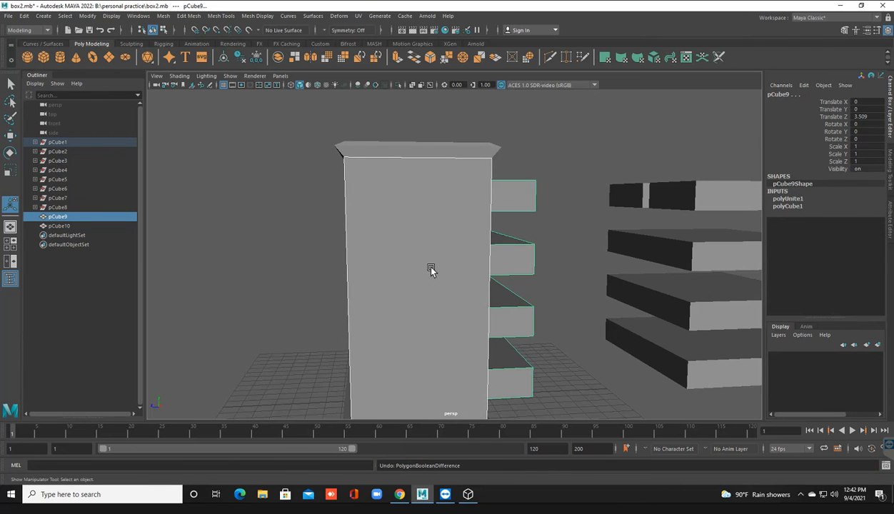
scroll(432, 270, down, 1)
alt+drag(431, 269, 415, 264)
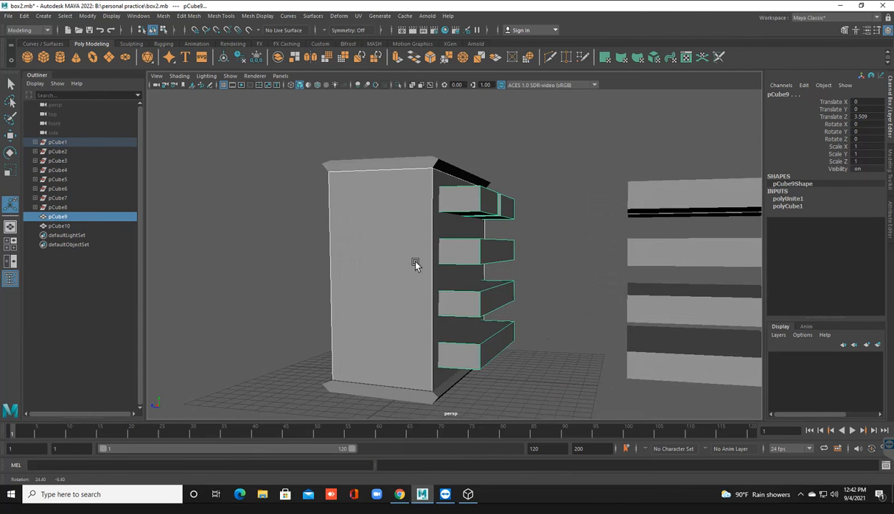
Reset the current Maya Classic workspace to its default layout.
click(815, 20)
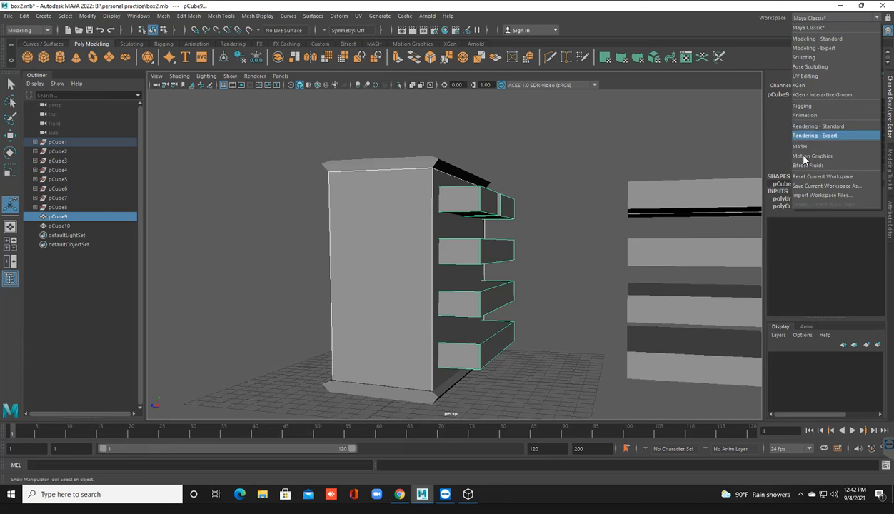
click(821, 177)
alt+drag(661, 208, 378, 240)
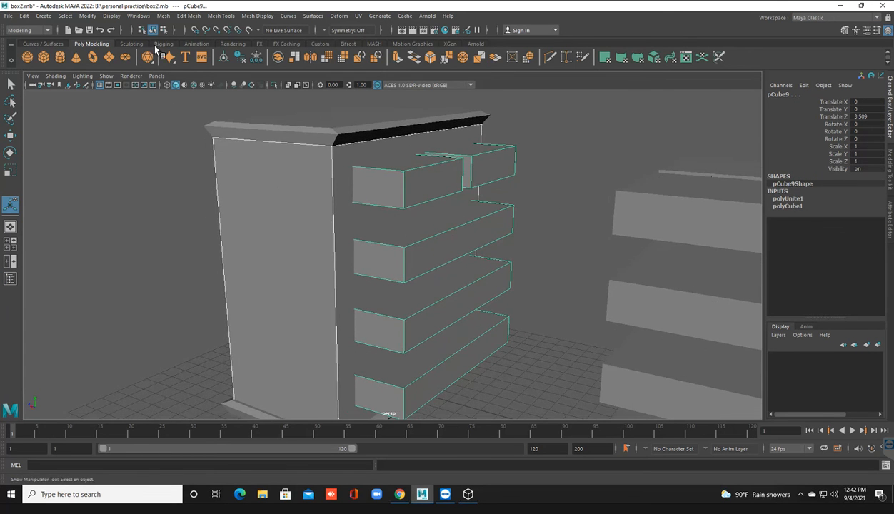
Try a Boolean Difference on the cabinet body and the overlapping drawer mesh, and undo it.
click(163, 16)
mouse_move(191, 44)
click(297, 50)
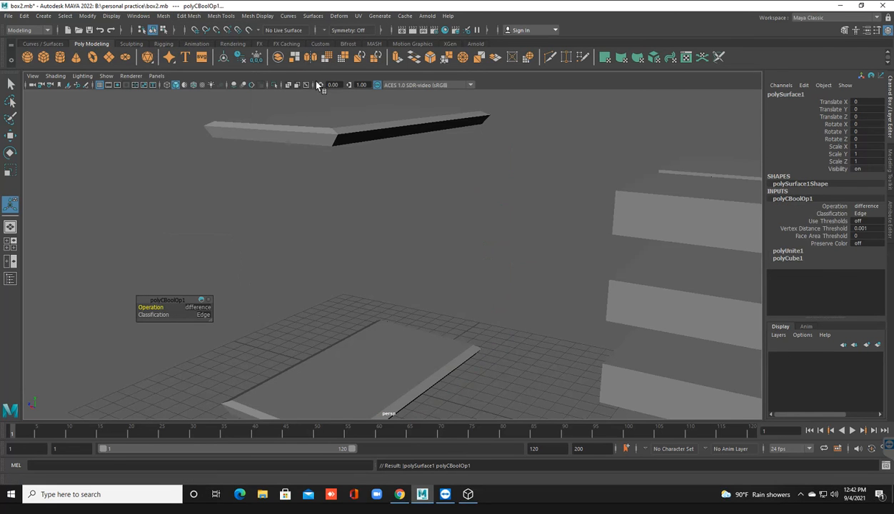
key(ctrl+z)
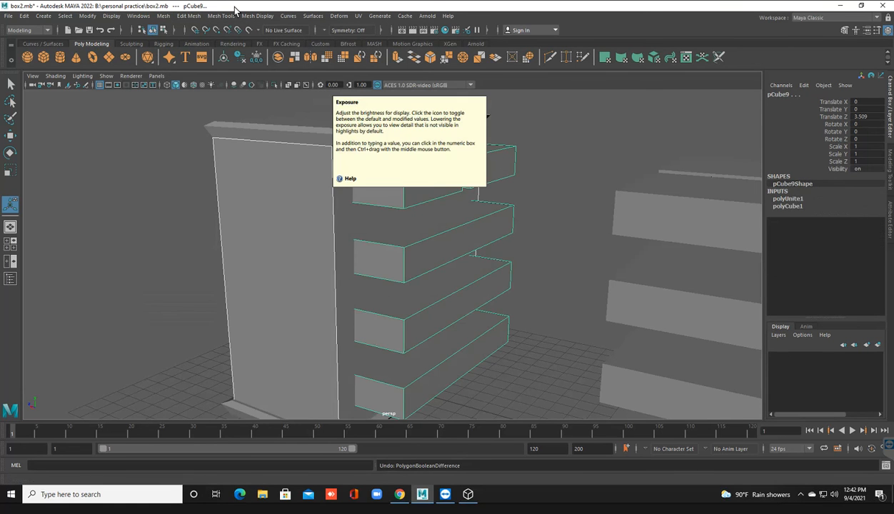
Reset the Boolean Difference options to their defaults, with Edge as the intersection classification.
click(162, 16)
mouse_move(224, 39)
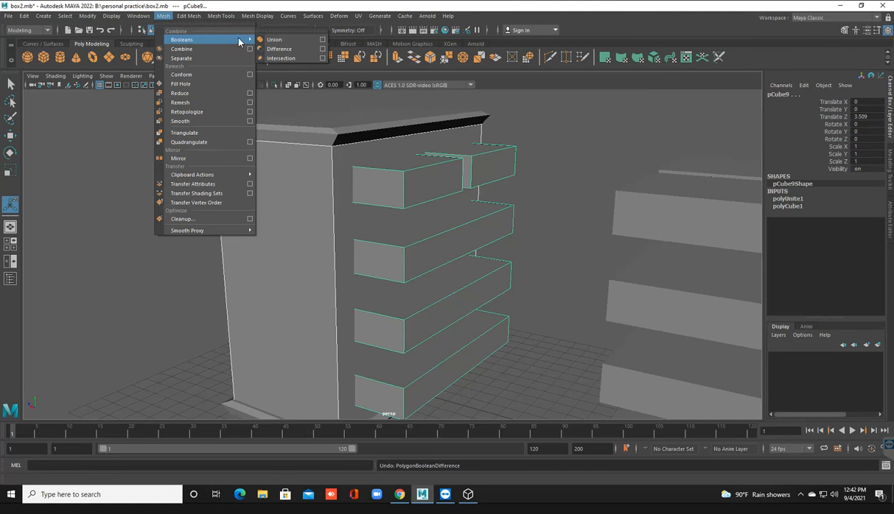
click(322, 49)
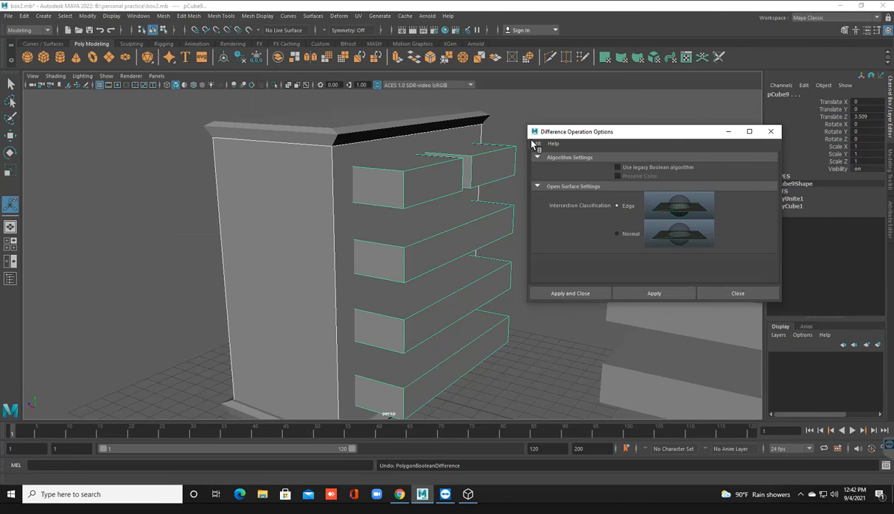
click(537, 144)
click(549, 158)
click(537, 143)
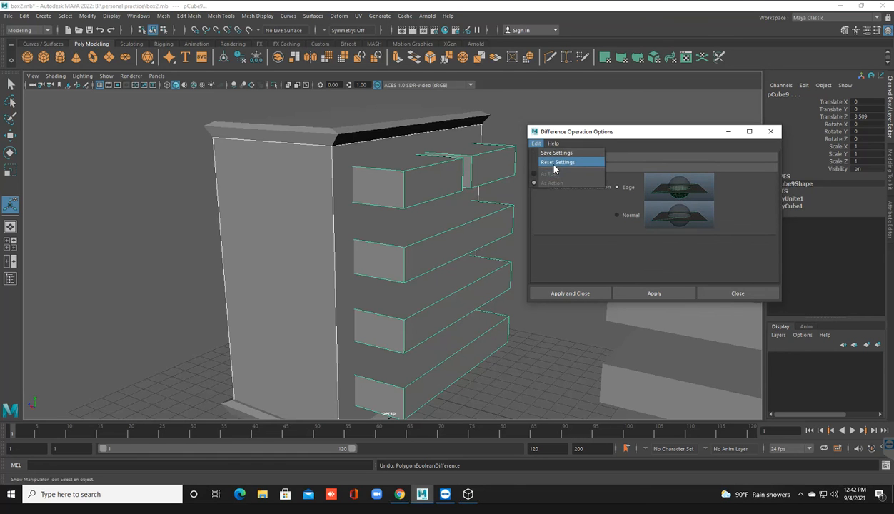
click(552, 166)
click(546, 159)
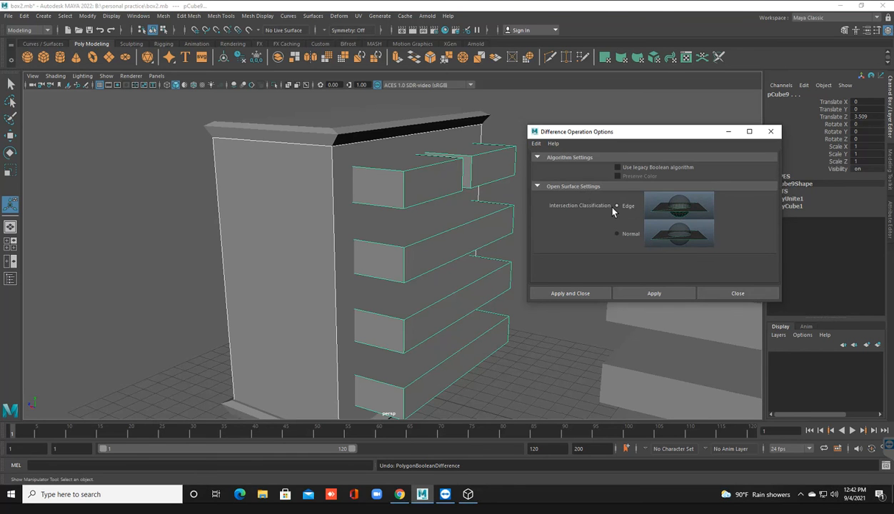
click(539, 159)
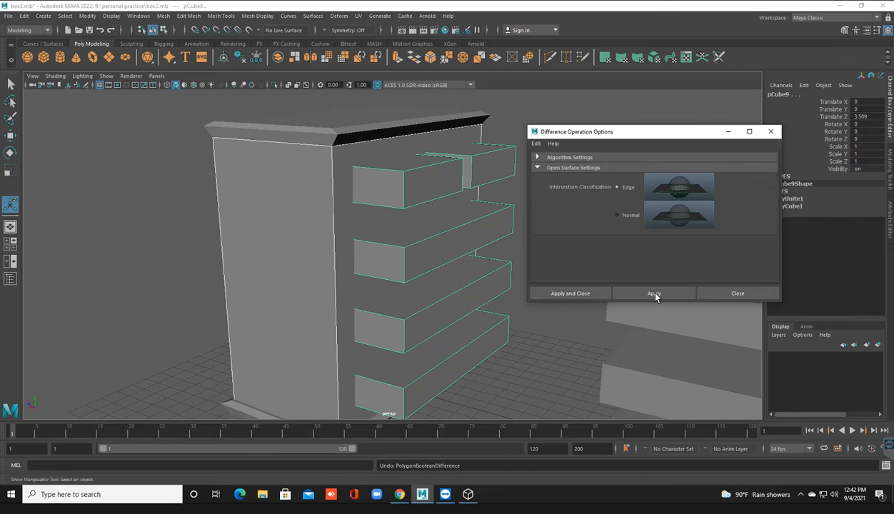
Apply the Boolean Difference with the reset options, inspect the cabinet from another angle, and undo the operation.
click(577, 294)
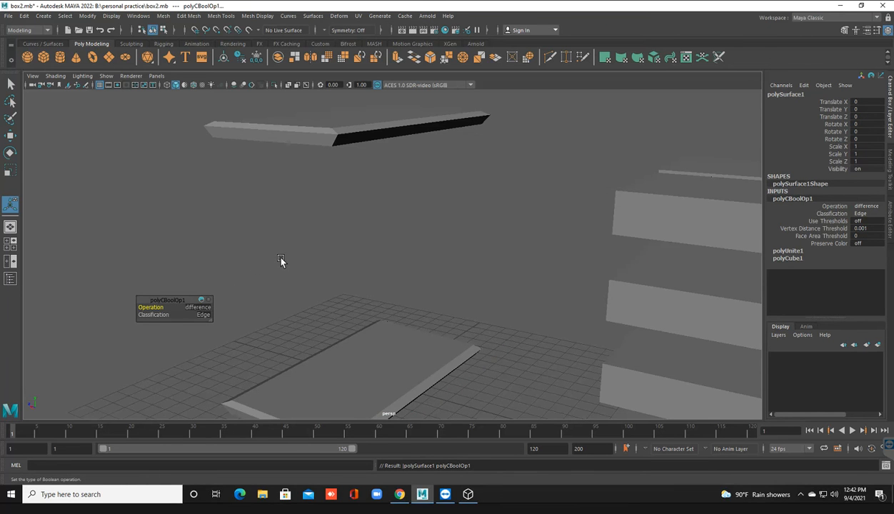
scroll(285, 262, down, 2)
scroll(314, 300, up, 1)
alt+drag(309, 312, 359, 315)
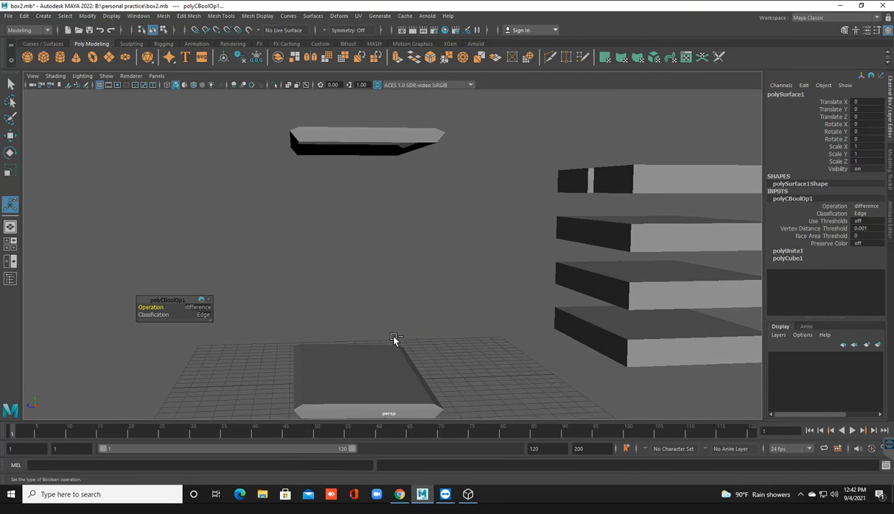
key(ctrl+z)
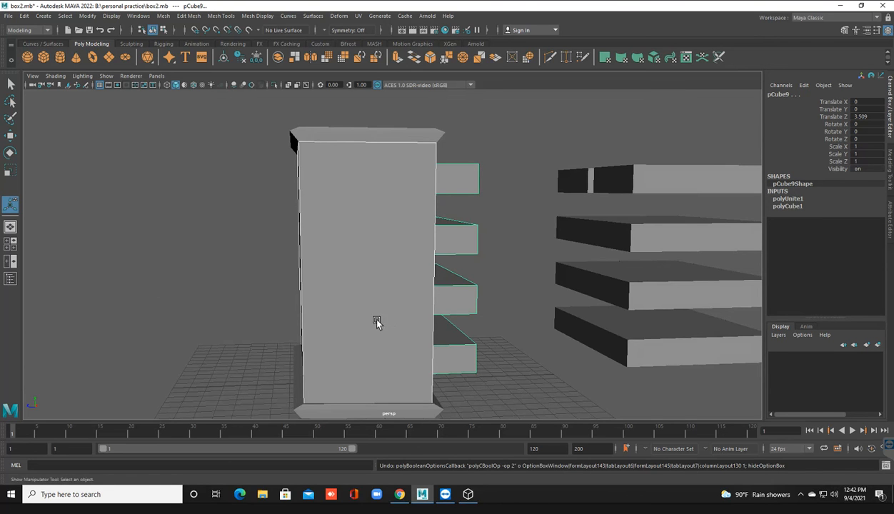
Select the cabinet body together with the overlapping drawer mesh and isolate them in the viewport.
alt+drag(375, 323, 312, 248)
click(309, 231)
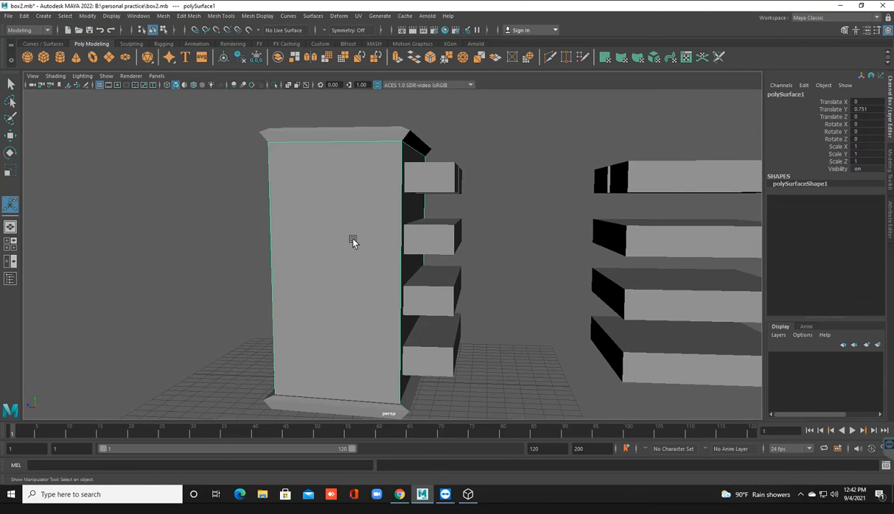
click(418, 230)
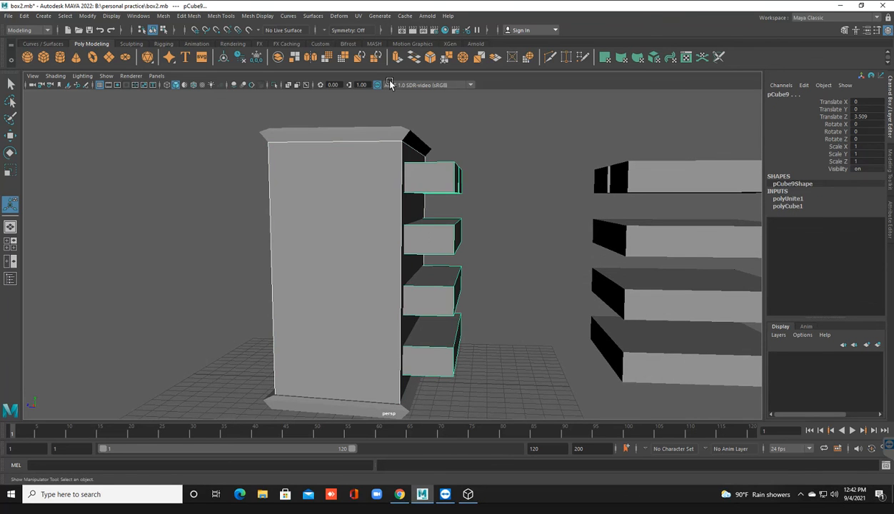
click(274, 85)
alt+drag(341, 228, 187, 255)
Close the open top of the cabinet body by filling the hole along its border edges, and return to object selection.
click(375, 265)
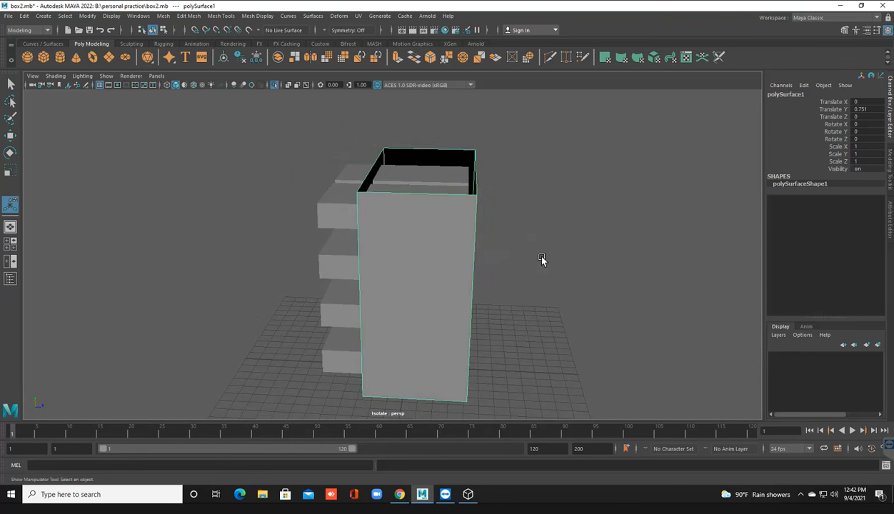
alt+drag(522, 212, 546, 248)
key(q)
click(533, 220)
click(509, 220)
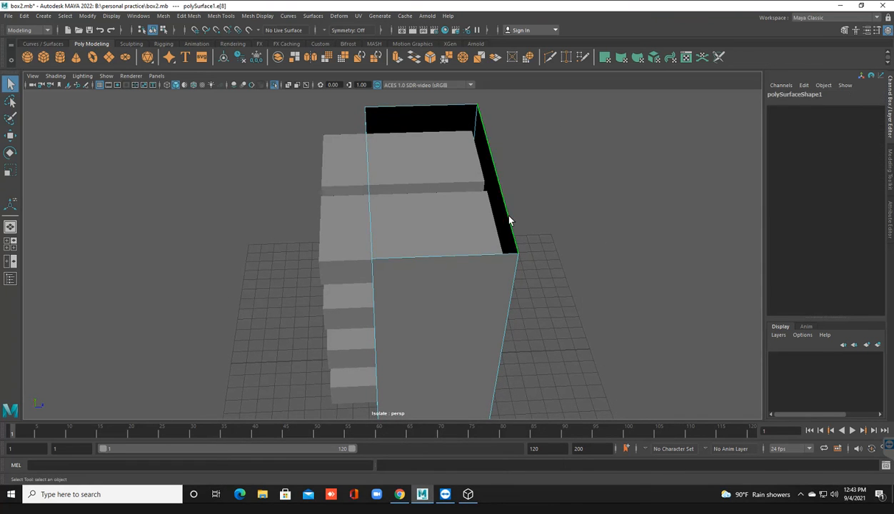
click(163, 17)
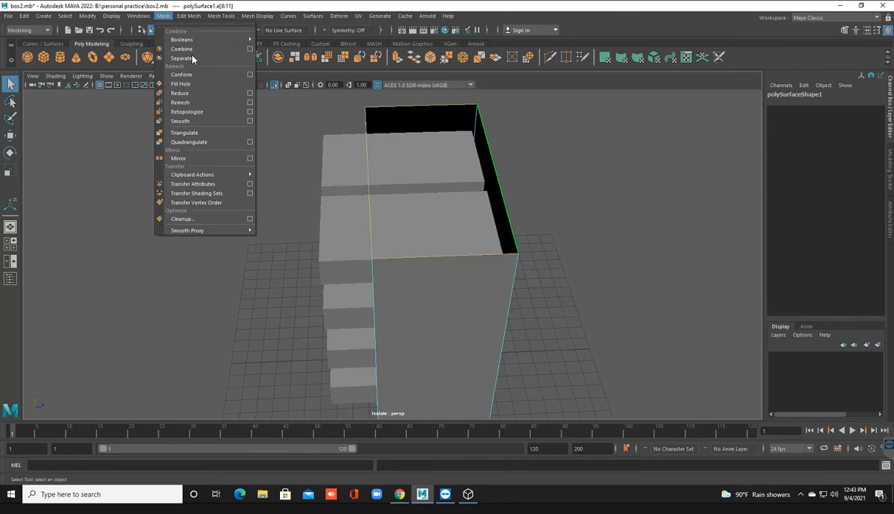
right_drag(436, 170, 505, 136)
Apply a Boolean Difference to the capped cabinet body and the drawer mesh, and turn off isolation.
shift+click(346, 225)
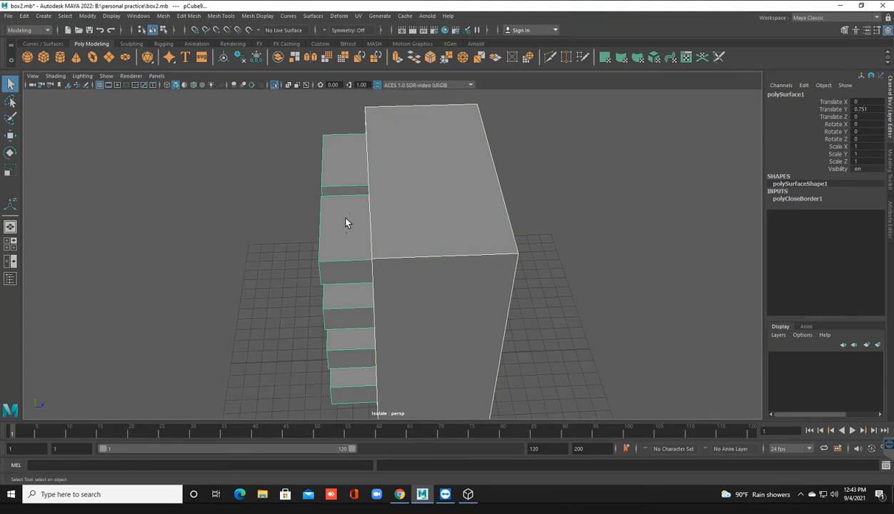
click(164, 16)
mouse_move(212, 41)
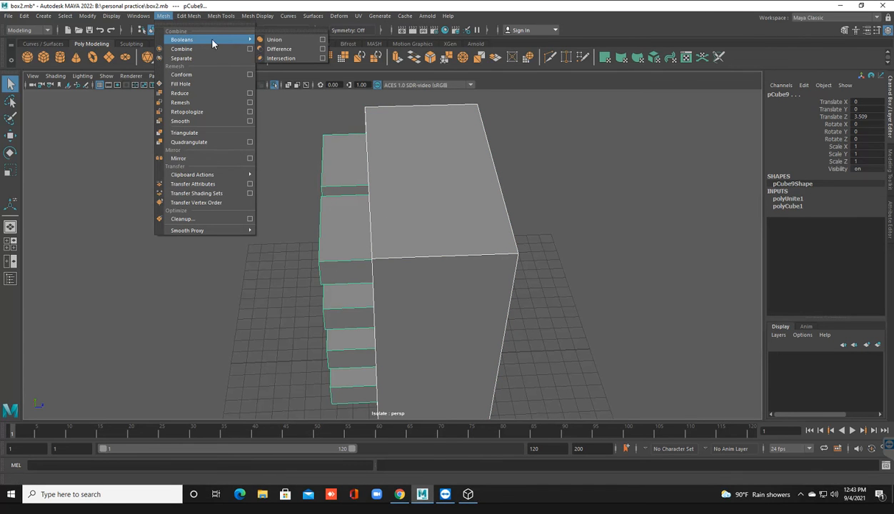
click(278, 48)
click(273, 85)
alt+drag(339, 264, 165, 312)
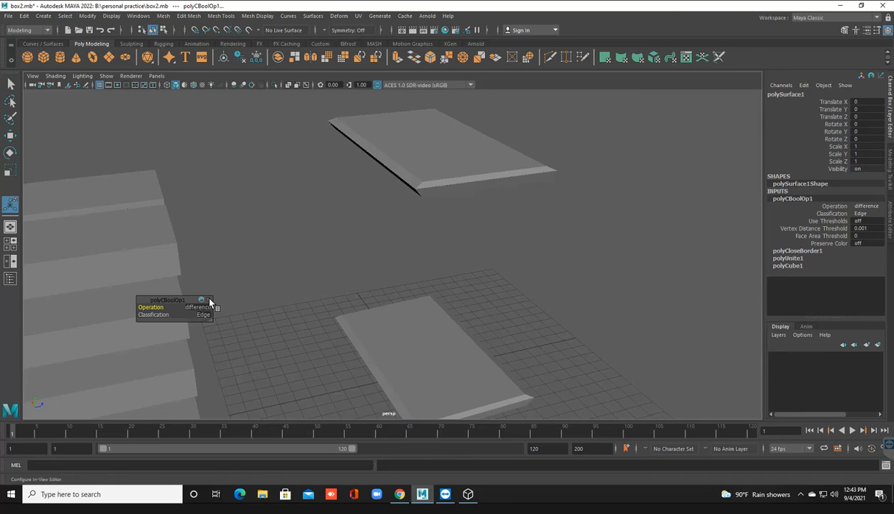
Try Intersection and Union as the operation on the capped cabinet's Boolean, and undo back to the separate meshes.
drag(150, 307, 327, 305)
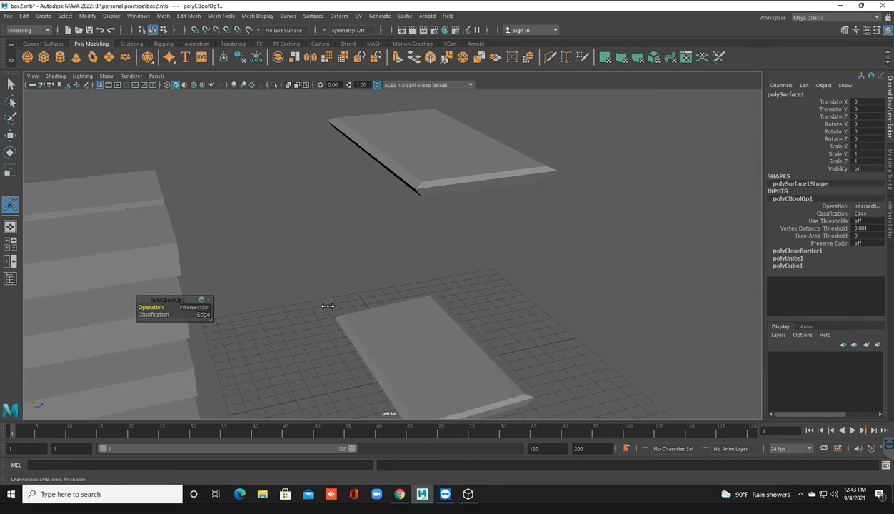
drag(19, 307, 3, 318)
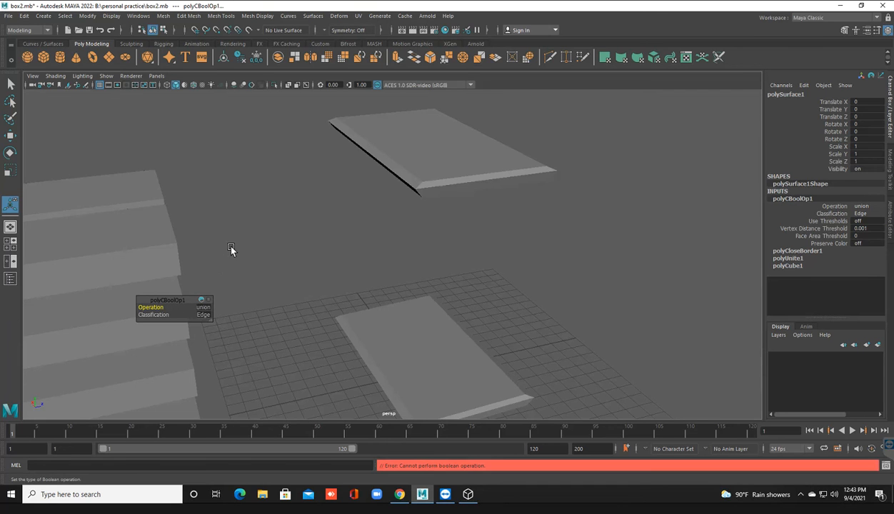
key(ctrl+z)
key(ctrl+z)
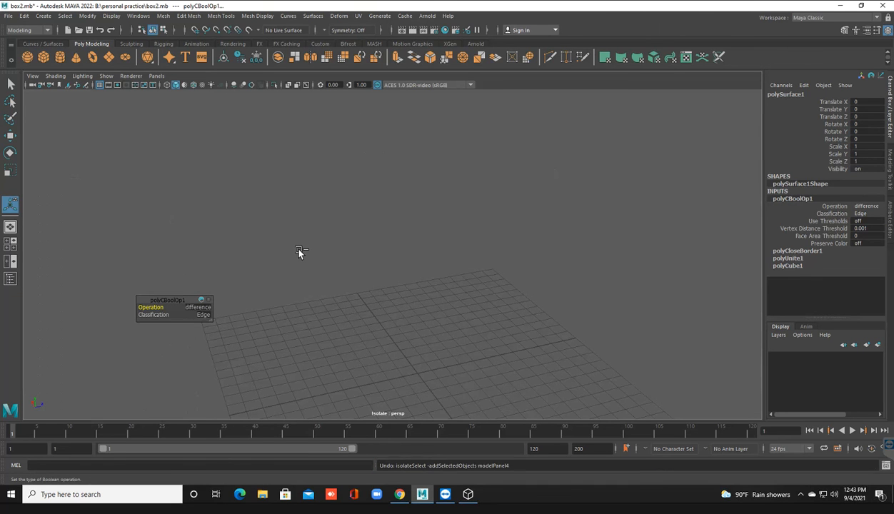
key(ctrl+z)
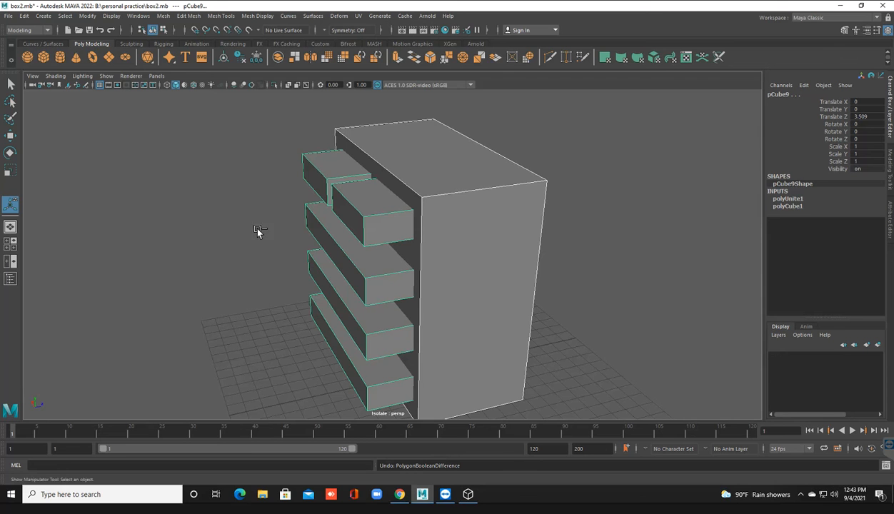
Show all objects again and delete the drawer mesh that overlaps the cabinet body.
click(273, 84)
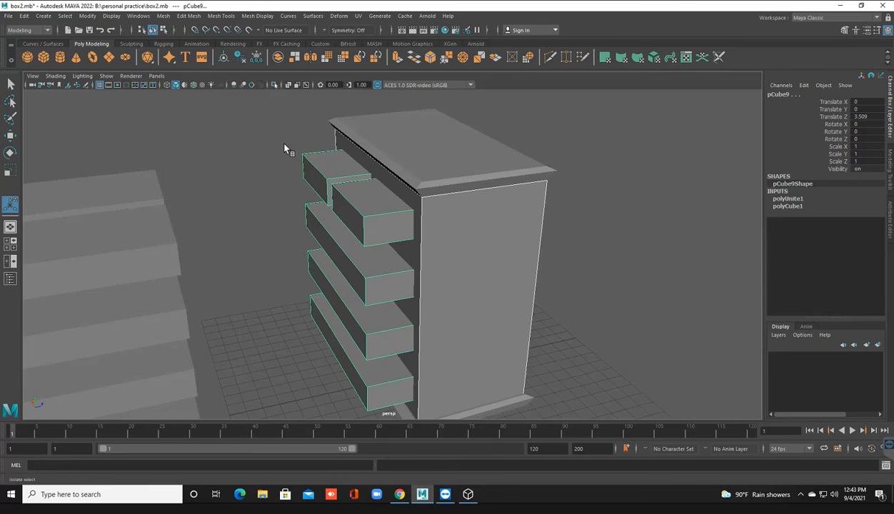
scroll(346, 351, down, 3)
alt+drag(361, 341, 373, 343)
click(394, 248)
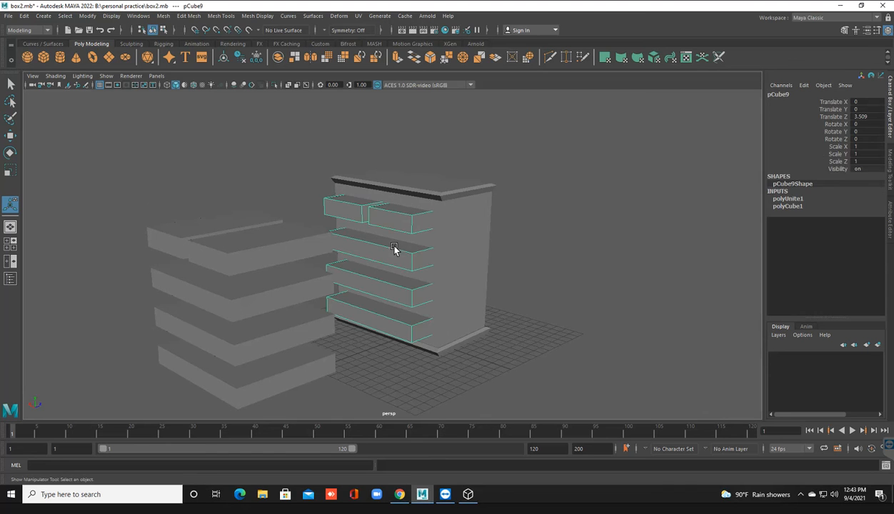
key(Delete)
Duplicate the spare drawer mesh along Z to a Translate Z of 0.1, overlapping the cabinet, and switch to wireframe display.
click(275, 269)
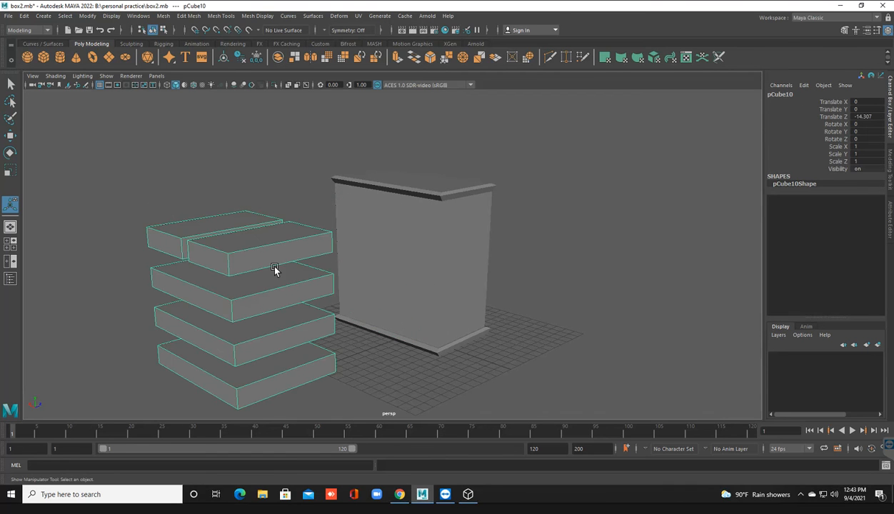
mouse_move(306, 289)
alt+mouse_down()
mouse_move(369, 301)
mouse_move(397, 277)
mouse_move(390, 294)
mouse_move(291, 293)
alt+mouse_up()
key(w)
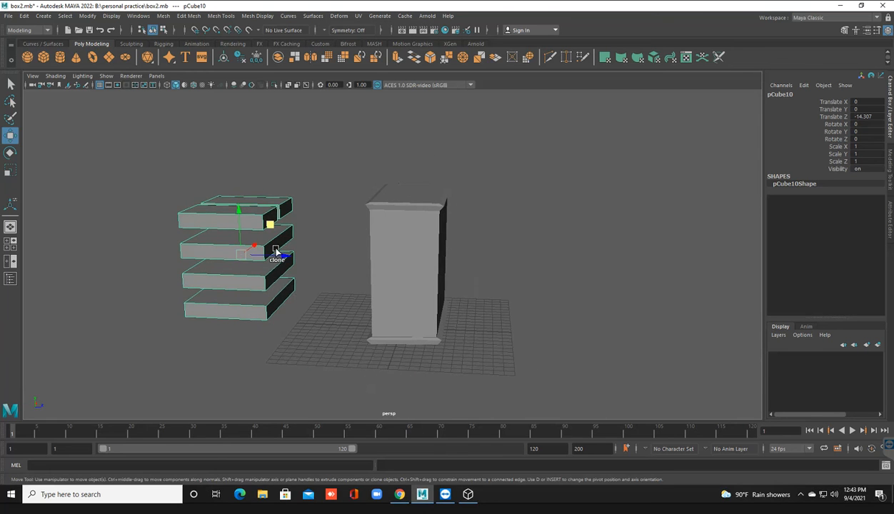
shift+drag(284, 254, 414, 261)
key(4)
scroll(383, 266, up, 2)
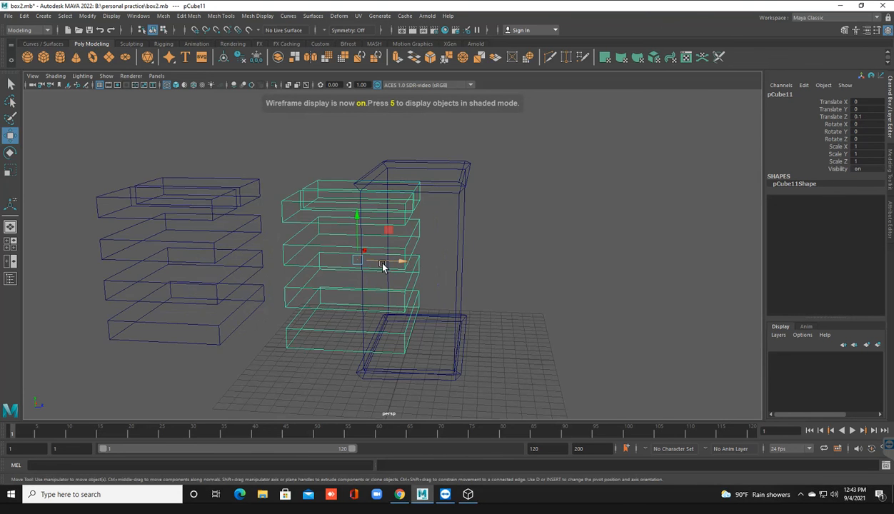
Move the duplicated drawer mesh further into the cabinet body, to a Translate Z of 0.992.
scroll(382, 279, down, 2)
alt+drag(385, 280, 394, 277)
scroll(392, 276, up, 2)
alt+middle_drag(415, 272, 401, 258)
scroll(416, 272, up, 3)
drag(386, 255, 443, 256)
Try a Boolean Difference on the cabinet body and the new drawer duplicate, undo it, and clear the selection.
click(548, 260)
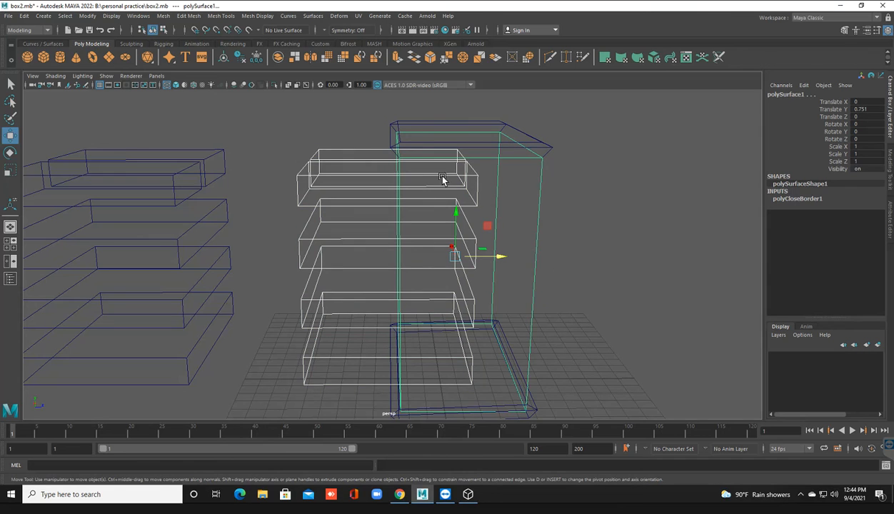
ctrl+click(447, 225)
shift+click(297, 219)
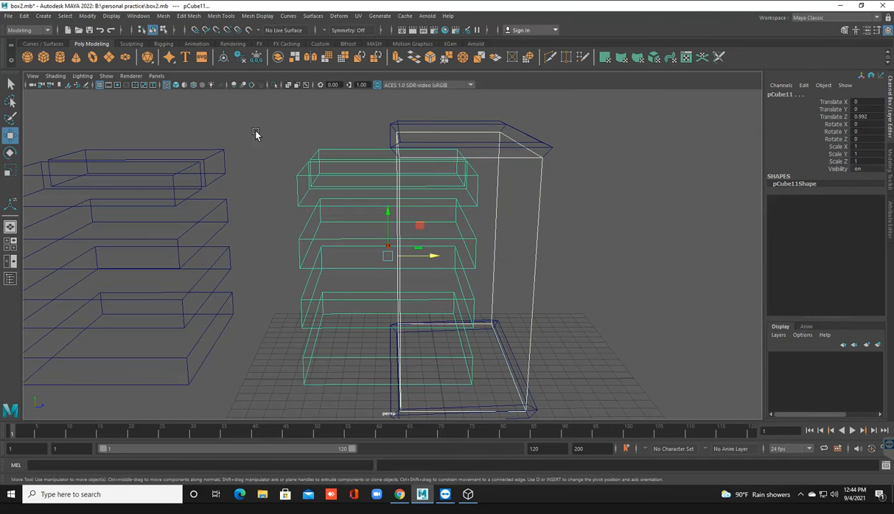
click(163, 15)
mouse_move(214, 39)
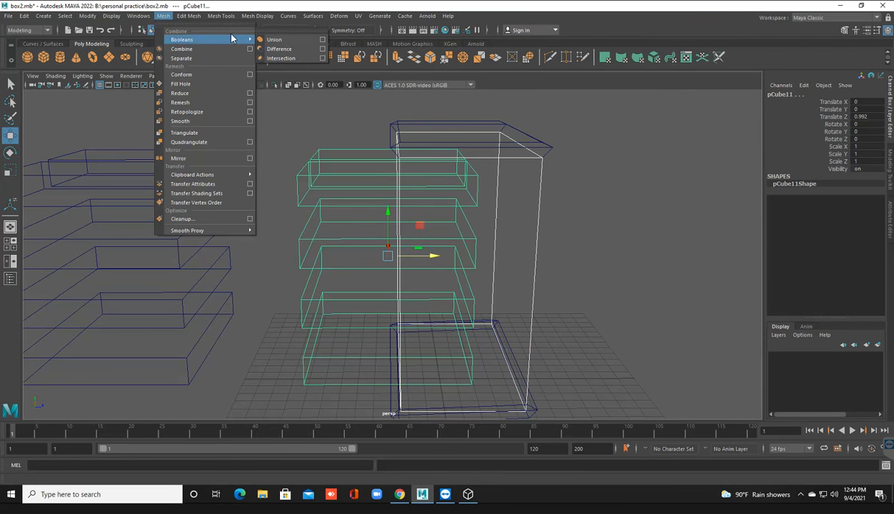
click(278, 49)
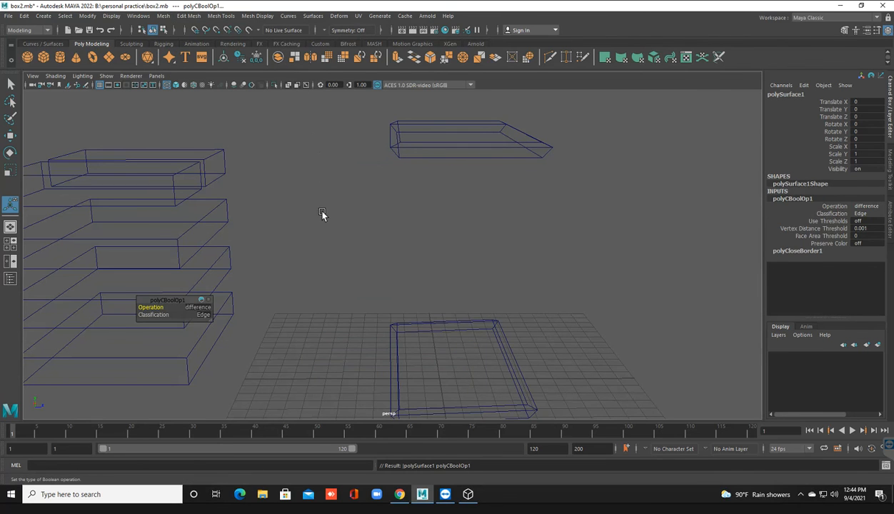
key(ctrl+z)
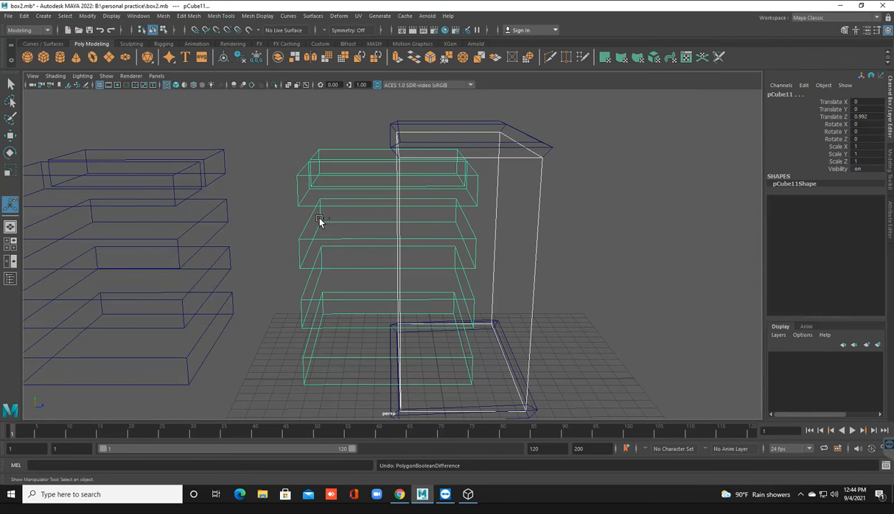
click(301, 190)
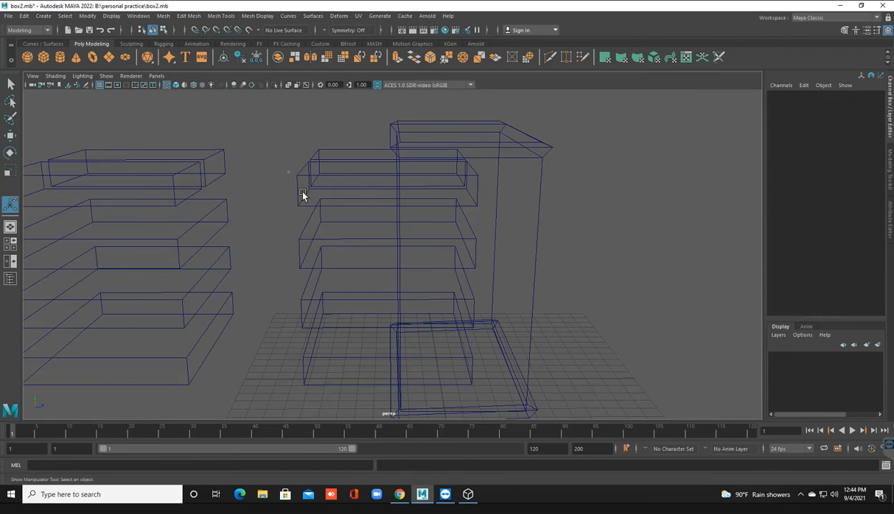
Delete the drawer duplicate that overlaps the cabinet body, keeping the spare drawer mesh beside it.
click(302, 194)
scroll(303, 198, down, 3)
key(Delete)
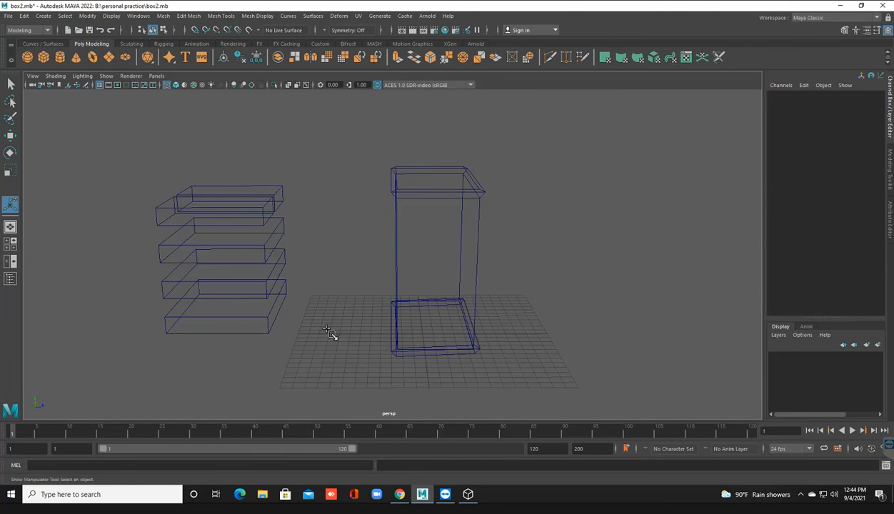
Create a test cube about 1.85 wide, 2.23 high and 2.71 deep, and move it to overlap the cabinet body's edge.
drag(361, 355, 350, 325)
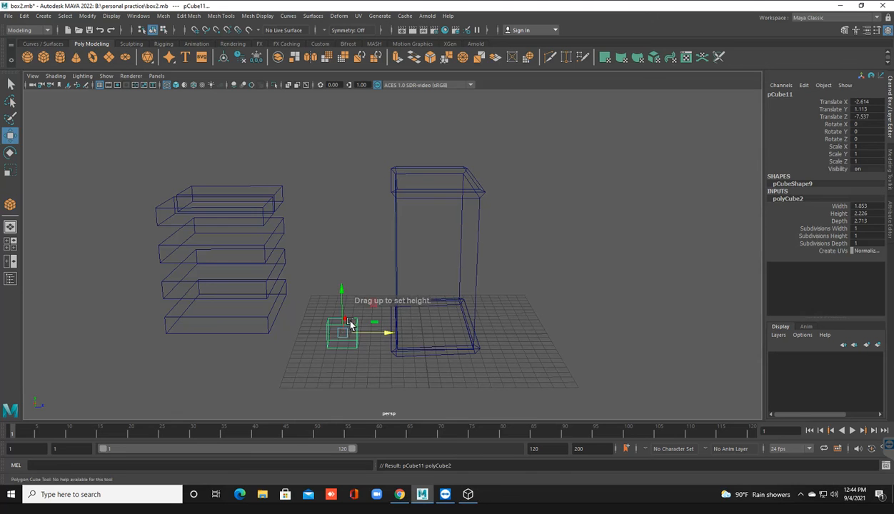
drag(340, 289, 340, 239)
drag(358, 284, 405, 285)
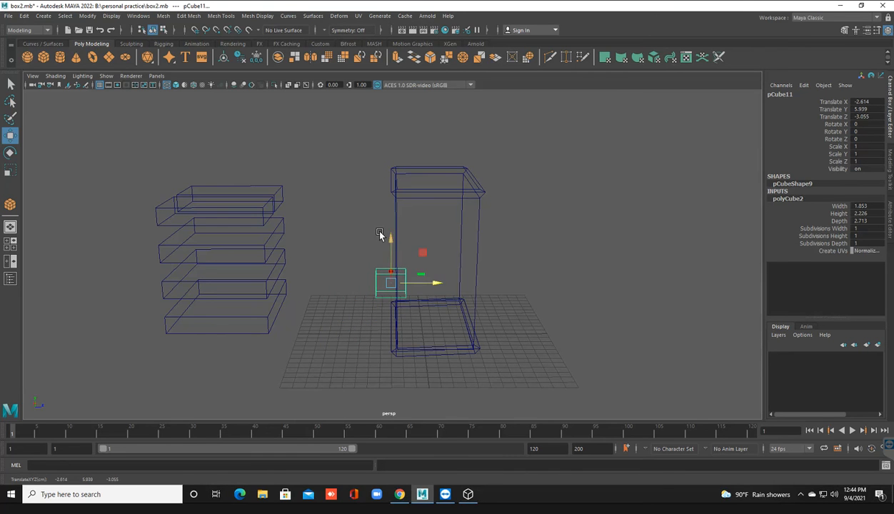
Try a Boolean Difference that subtracts the test cube from the cabinet body, and examine the cut.
click(402, 207)
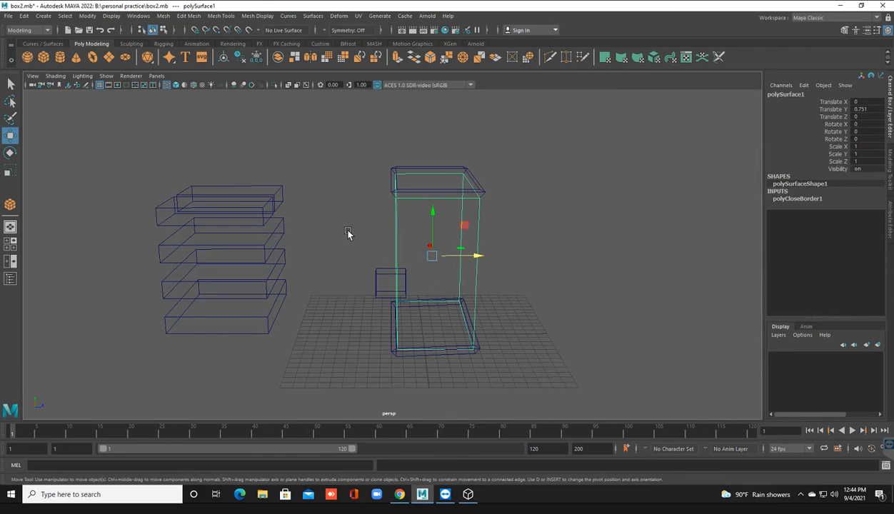
click(378, 285)
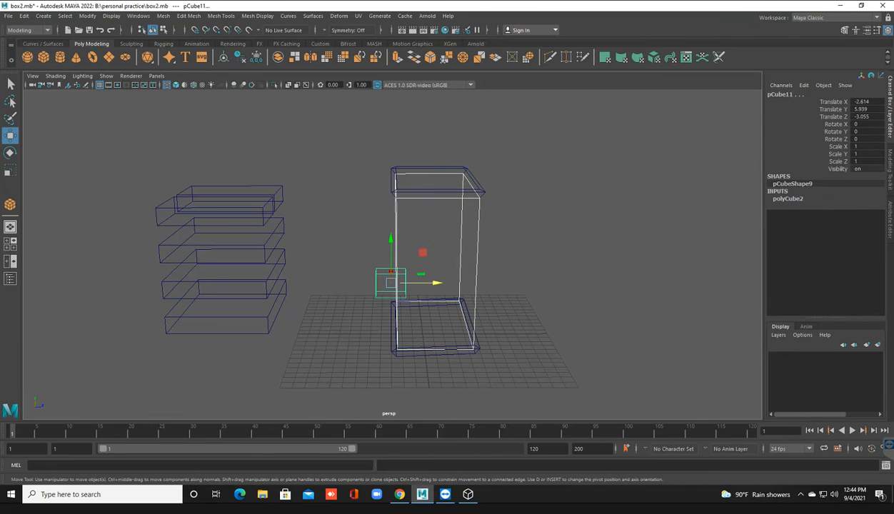
click(163, 16)
mouse_move(218, 42)
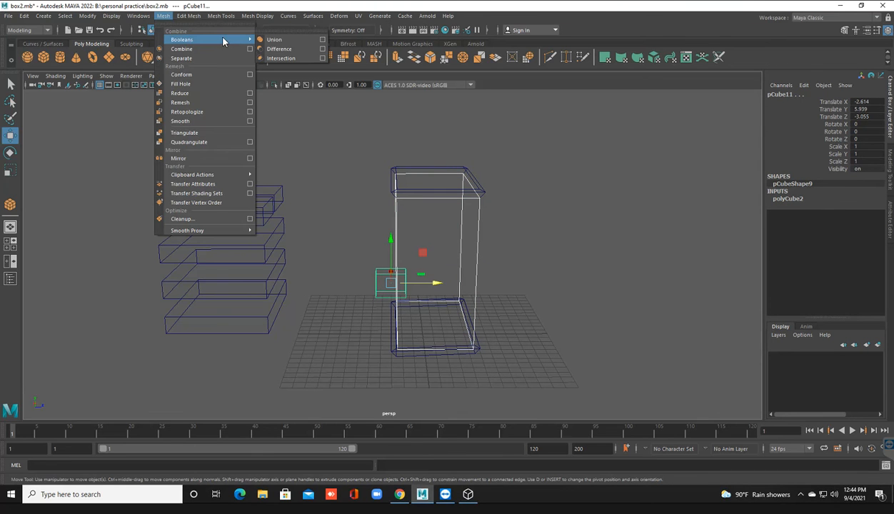
click(270, 49)
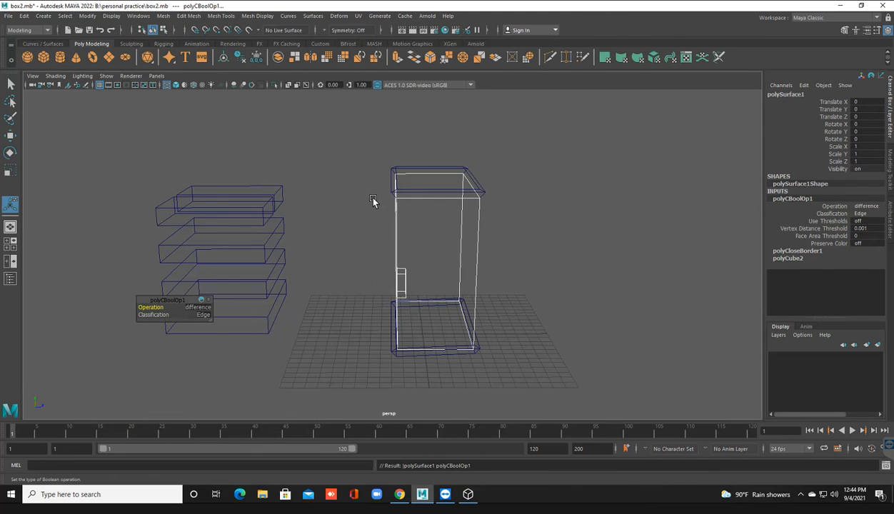
alt+drag(387, 261, 441, 255)
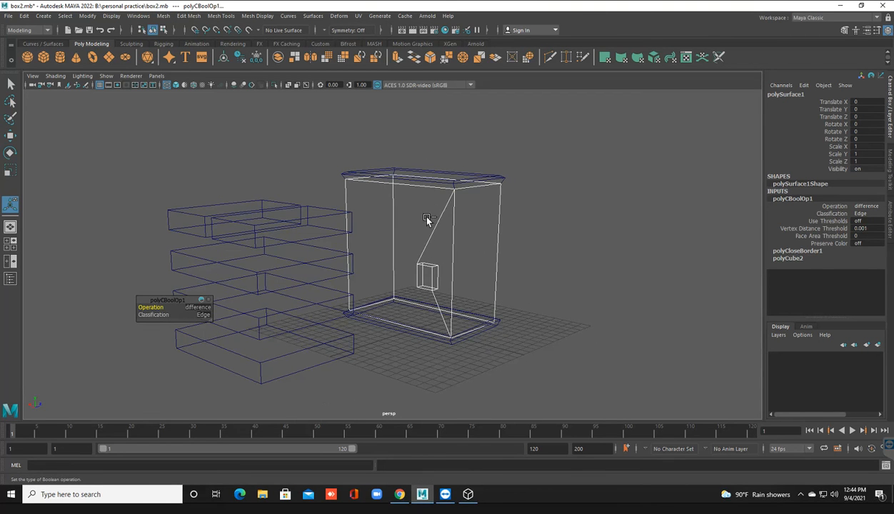
Undo the Boolean test together with the moves and creation of the test cube.
key(ctrl+z)
key(ctrl+z)
key(ctrl+z)
key(ctrl+z)
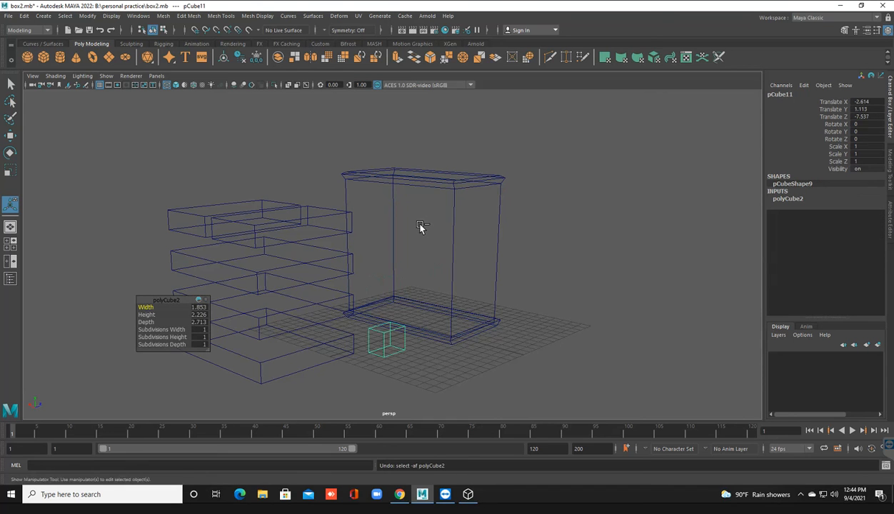
key(ctrl+z)
Duplicate the spare drawer mesh along Z into the cabinet body to a Translate Z of 3.506, and turn on shaded display.
alt+drag(344, 260, 303, 269)
click(262, 275)
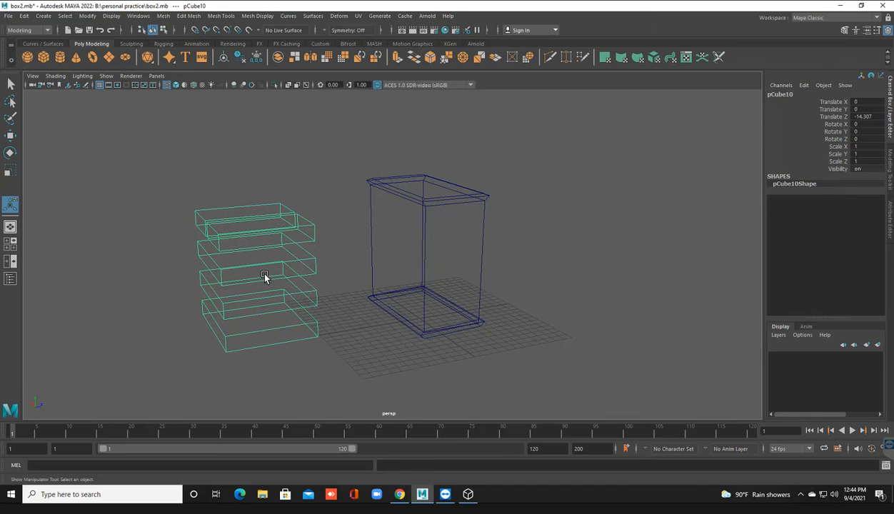
click(11, 135)
shift+drag(297, 269, 442, 244)
alt+drag(367, 265, 348, 241)
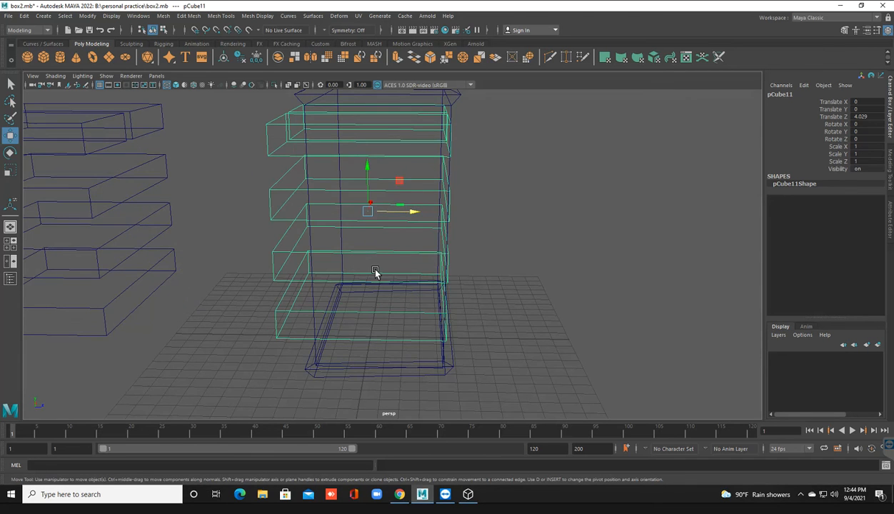
key(5)
alt+drag(398, 303, 386, 259)
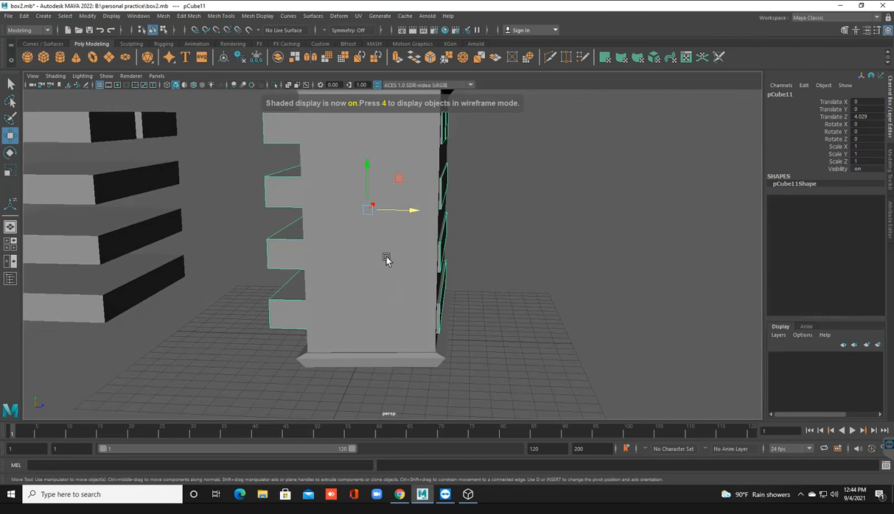
drag(412, 214, 418, 251)
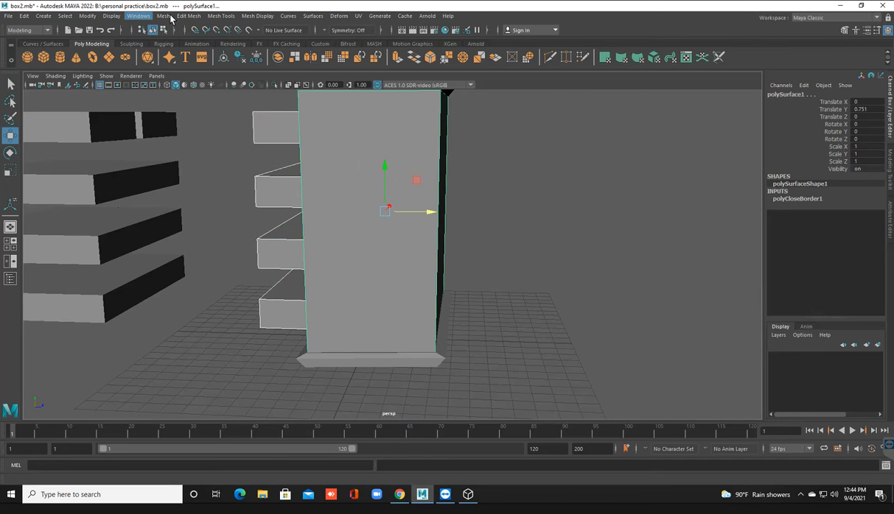
Try a Boolean Difference on the cabinet body and the overlapping drawer duplicate, and undo it.
click(164, 16)
mouse_move(188, 41)
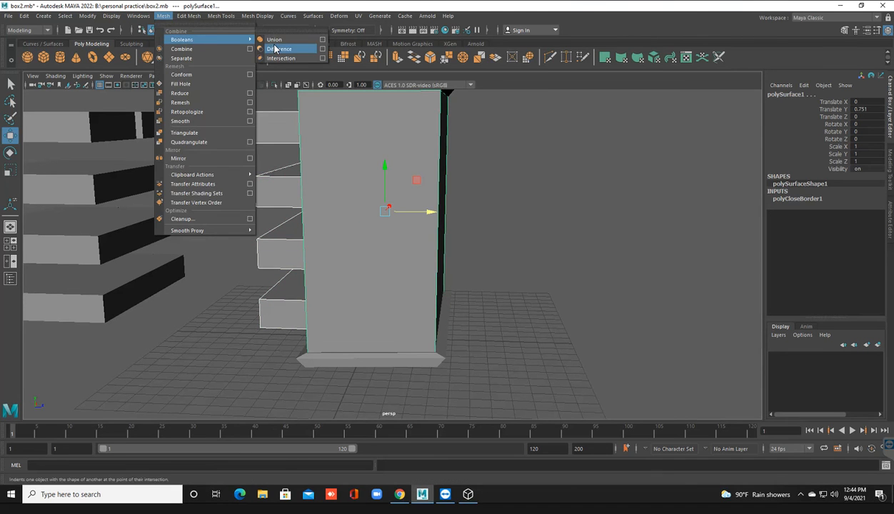
click(279, 48)
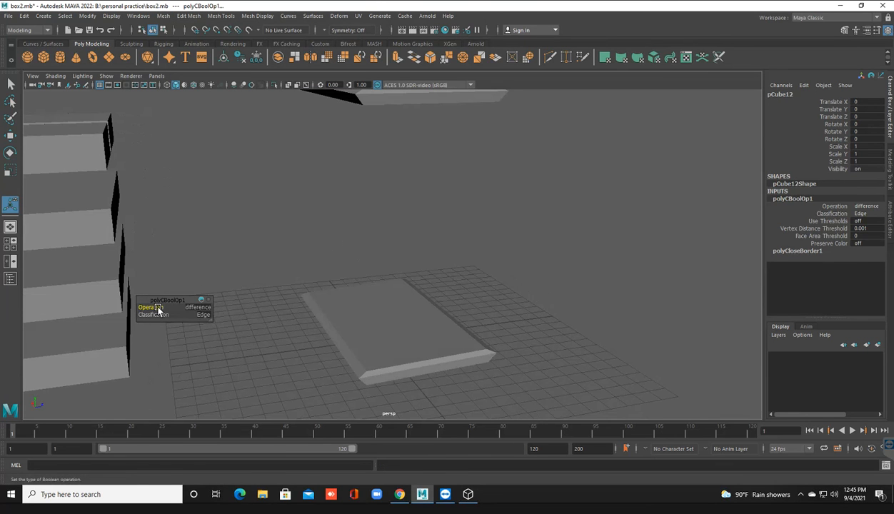
drag(158, 308, 336, 285)
drag(3, 334, 567, 277)
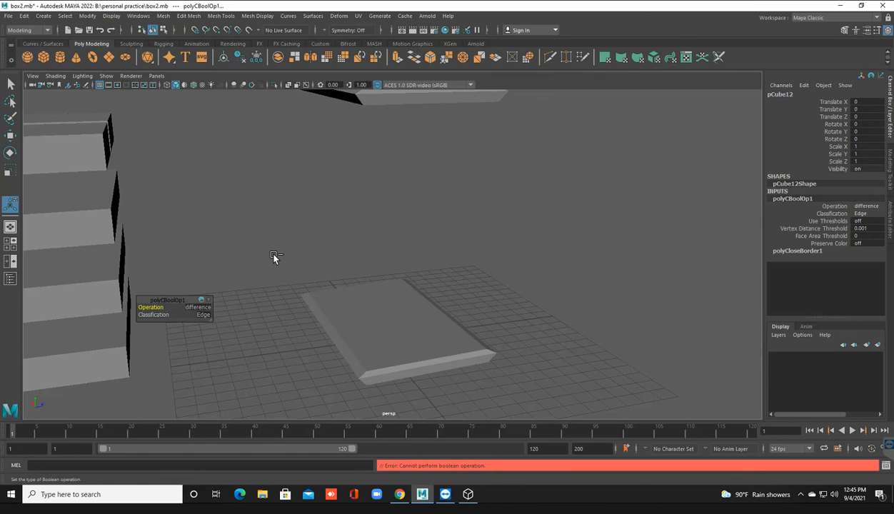
key(ctrl+z)
key(ctrl+z)
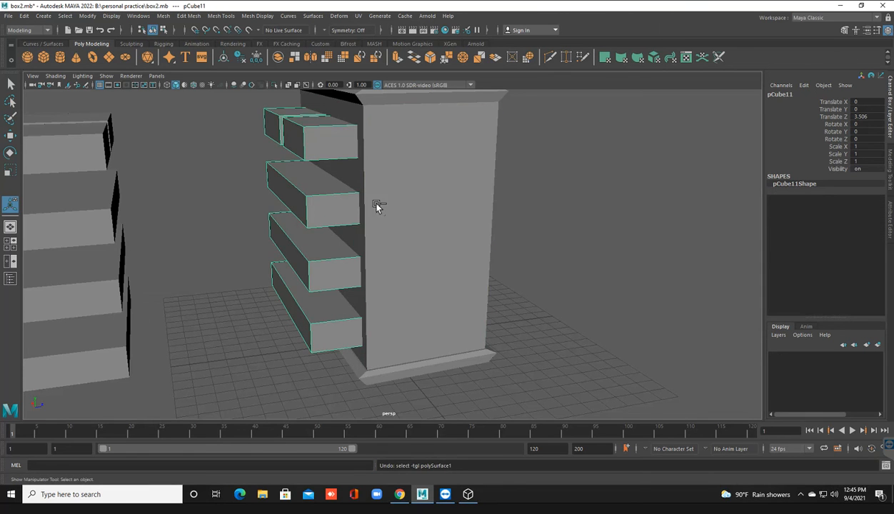
Delete both the drawer duplicate at the cabinet and the spare drawer mesh, leaving only the cabinet.
alt+drag(289, 223, 298, 264)
key(Delete)
click(112, 278)
key(Delete)
alt+drag(225, 264, 380, 218)
alt+middle_drag(378, 226, 382, 225)
alt+drag(335, 304, 363, 320)
click(365, 320)
key(space)
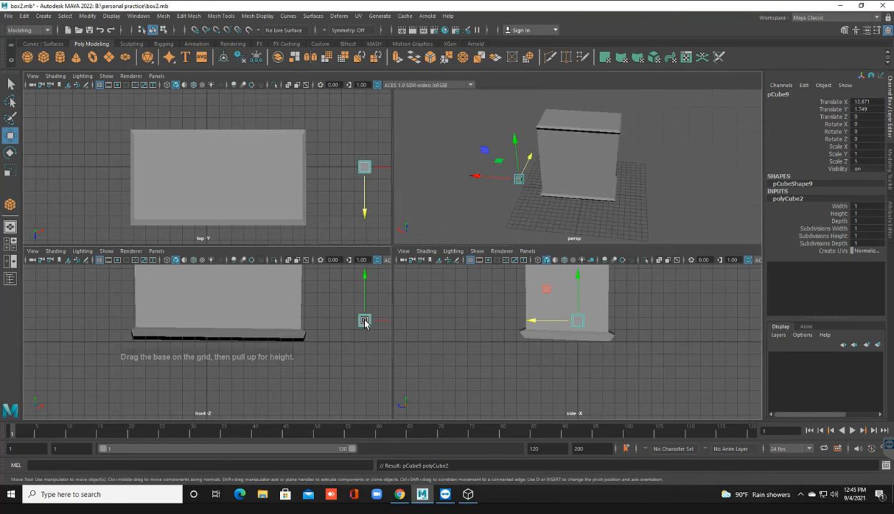
key(space)
key(Delete)
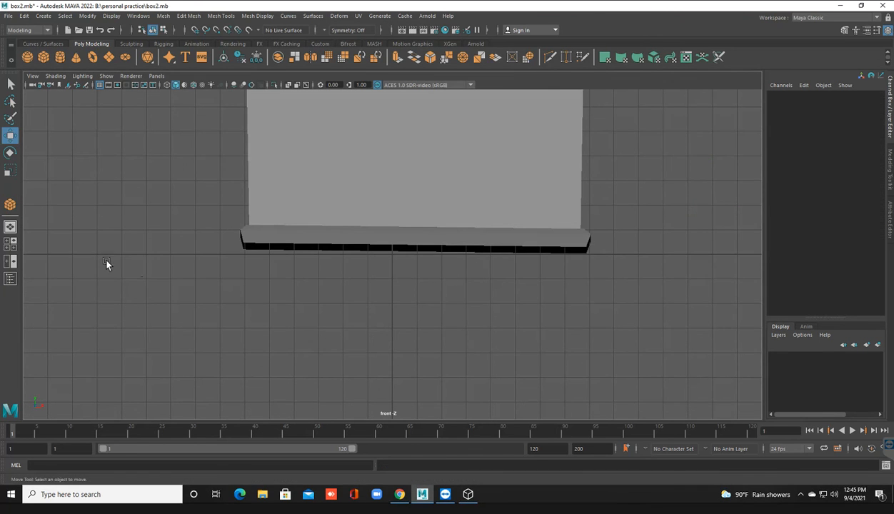
Create a polygon cube from the top view, about 13.72 wide, 1.62 high and 7.16 deep, protruding from the cabinet's front.
click(11, 206)
key(space)
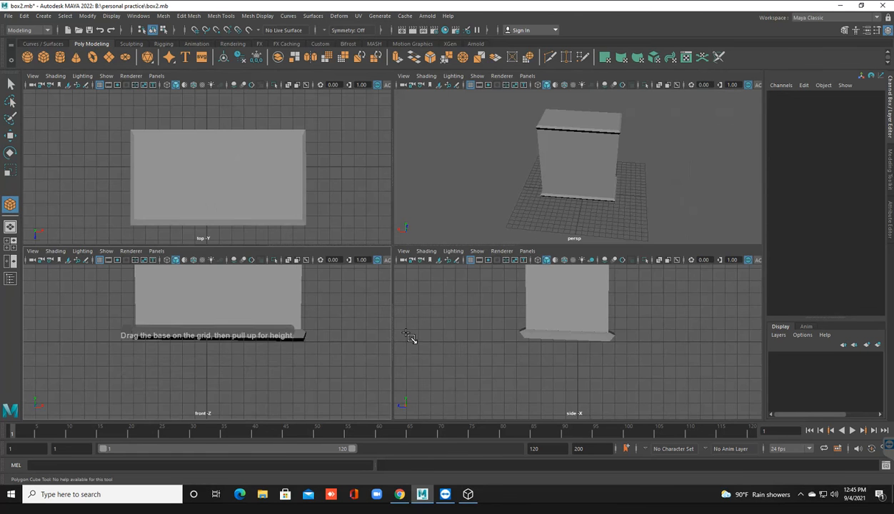
key(space)
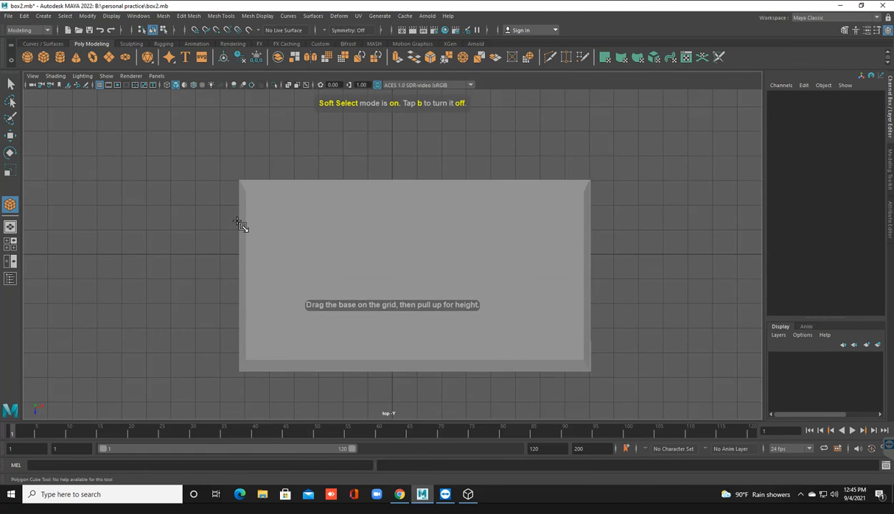
key(4)
drag(251, 216, 586, 392)
key(space)
key(space)
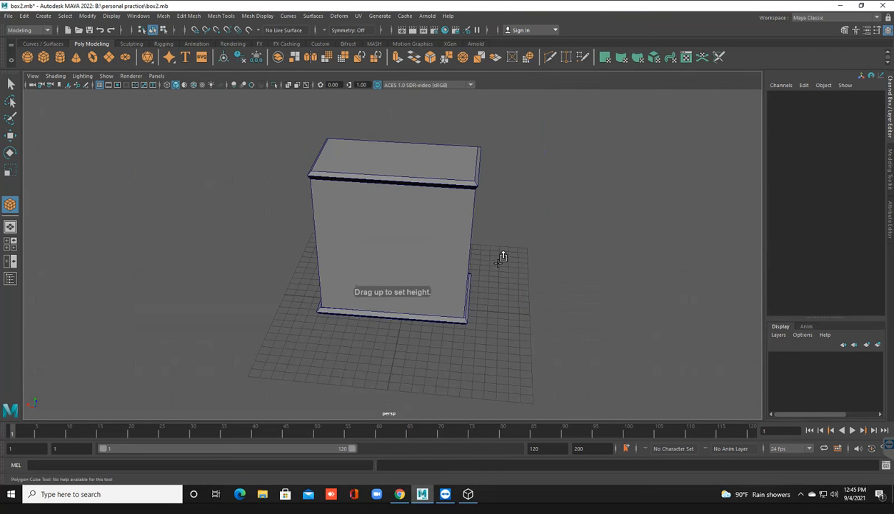
alt+drag(493, 274, 407, 302)
scroll(406, 298, up, 3)
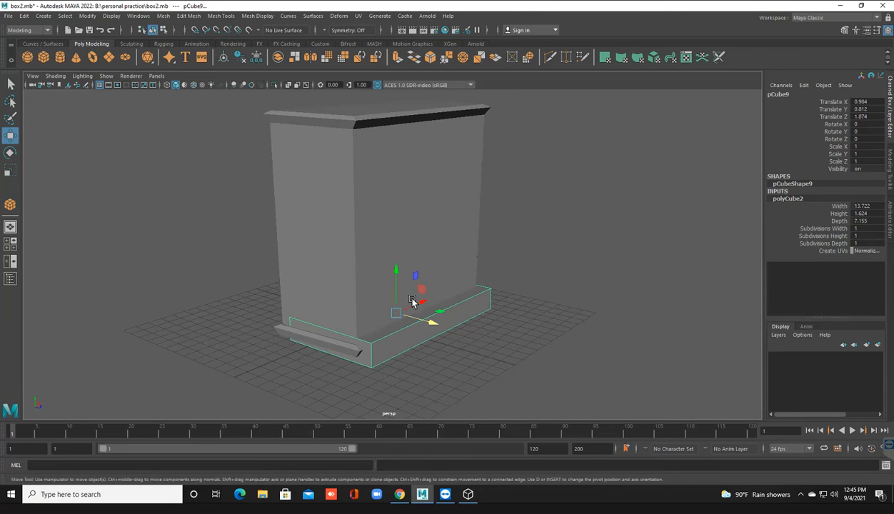
Raise the new drawer box to a Translate Y of 2.431 and scale it to 0.867 along X.
drag(397, 270, 397, 255)
alt+drag(449, 312, 407, 293)
key(r)
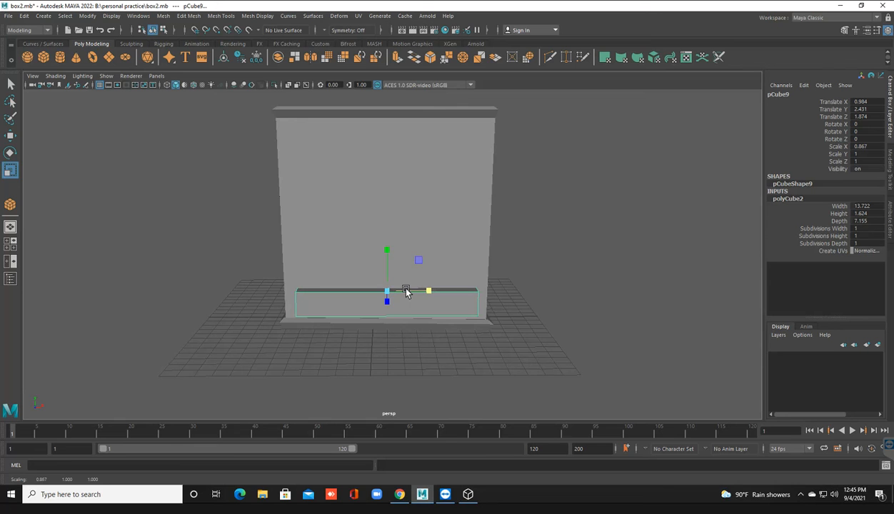
key(w)
mouse_move(386, 271)
shift+mouse_down()
mouse_move(389, 219)
mouse_move(380, 194)
mouse_move(378, 202)
shift+mouse_up()
key(Delete)
Scale the lowest drawer box to 1.395 along Y and duplicate it upward to a Translate Y of 6.112.
click(388, 292)
key(r)
key(w)
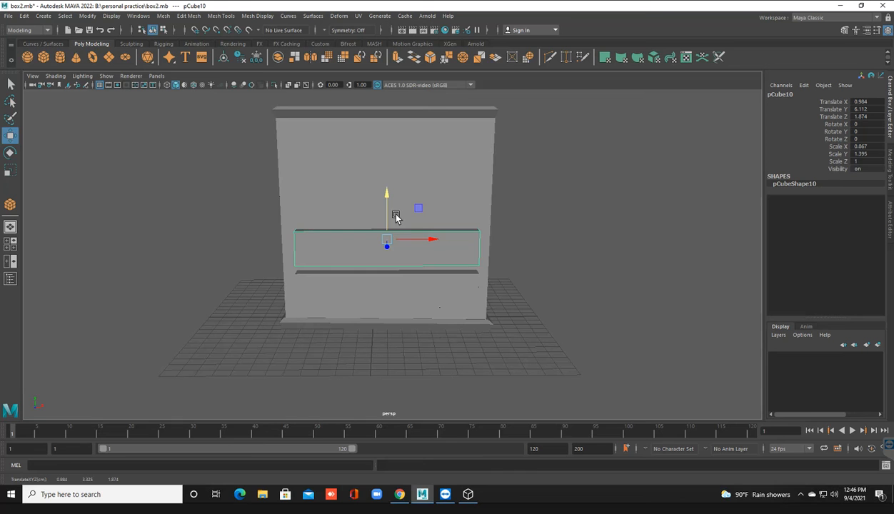
Duplicate the drawer box upward twice more, with the top copy at a Translate Y of 12.393, and switch to the front view.
key(shift+d)
shift+drag(387, 197, 383, 146)
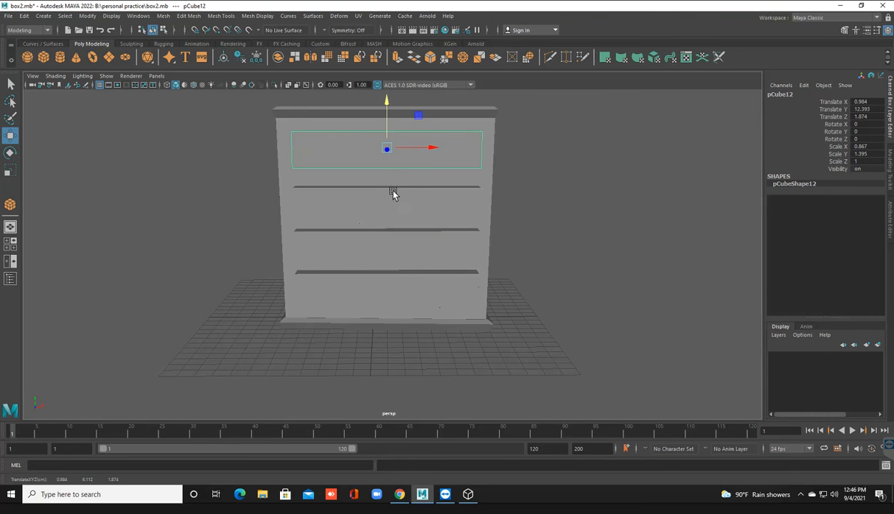
alt+right_drag(393, 197, 405, 287)
alt+middle_drag(415, 210, 433, 282)
mouse_move(386, 284)
alt+mouse_down()
mouse_move(425, 280)
mouse_move(425, 301)
mouse_move(359, 309)
mouse_move(415, 309)
mouse_move(411, 284)
alt+mouse_up()
key(space)
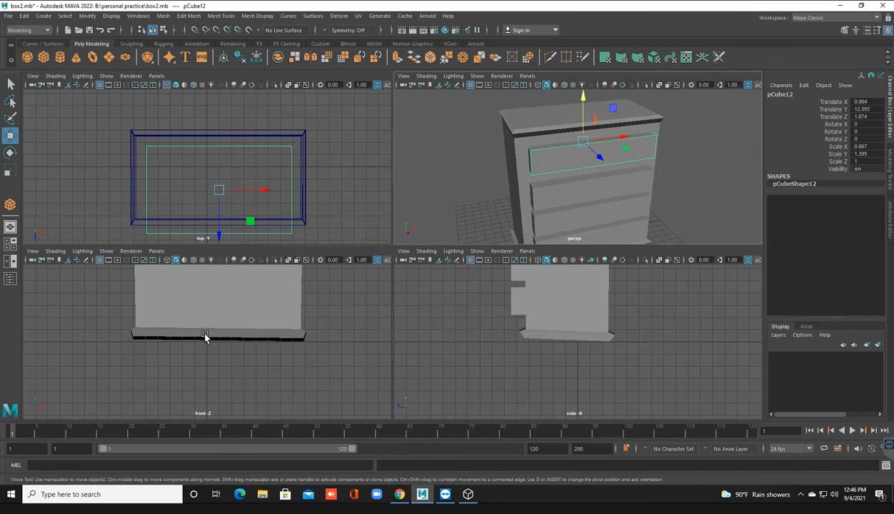
key(space)
alt+right_drag(226, 352, 352, 305)
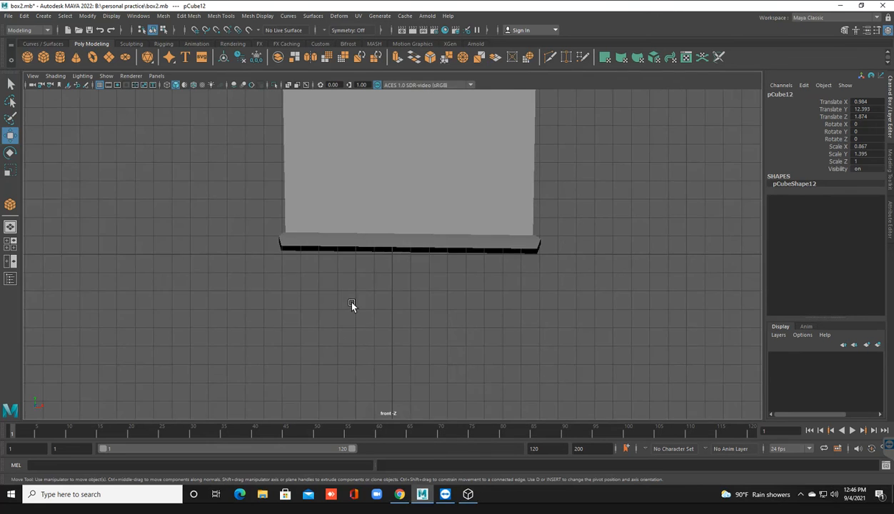
scroll(352, 306, down, 6)
middle_drag(354, 288, 349, 346)
scroll(353, 311, up, 2)
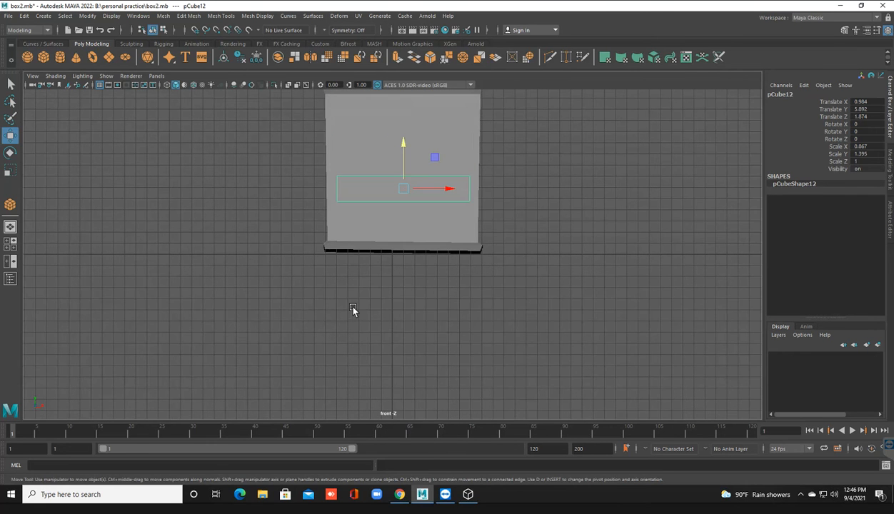
key(ctrl+z)
In wireframe display, turn off soft selection and move the top drawer box's right end face inward to about half the box's width.
key(f)
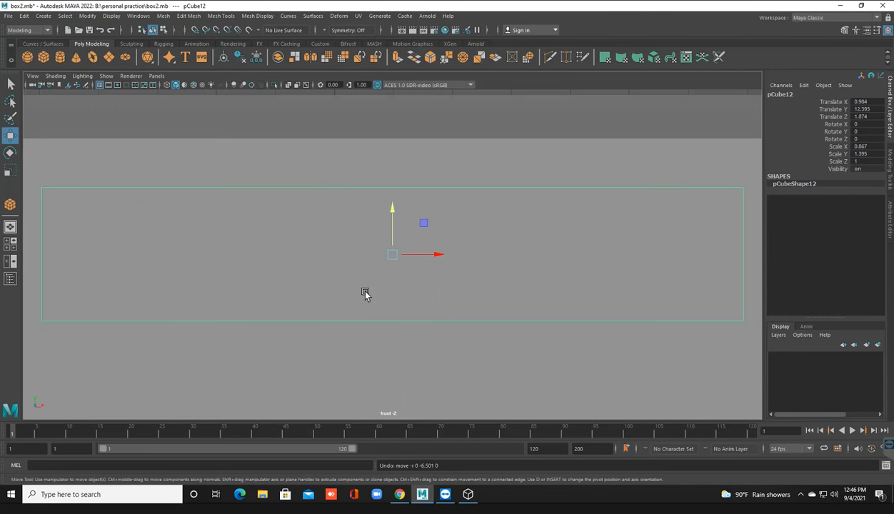
scroll(398, 302, down, 3)
scroll(399, 303, down, 2)
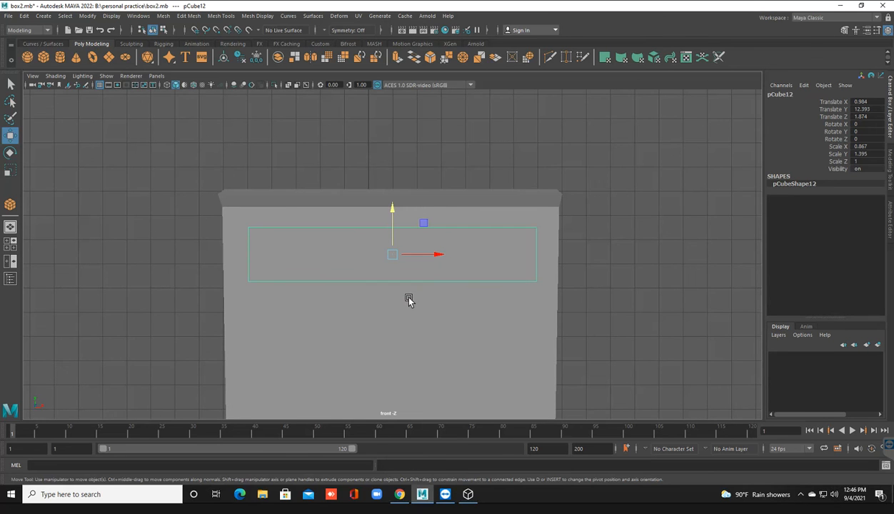
key(4)
right_drag(673, 206, 674, 231)
drag(486, 183, 527, 287)
key(shift+comma)
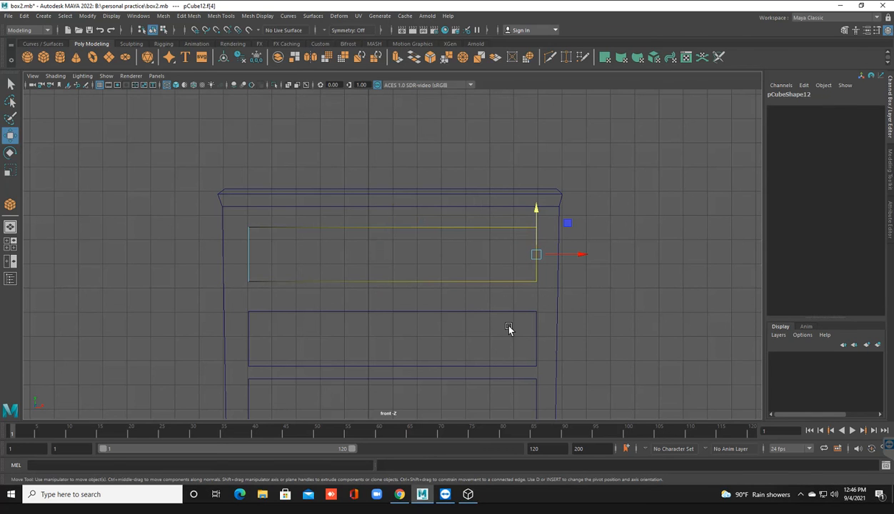
drag(569, 255, 427, 258)
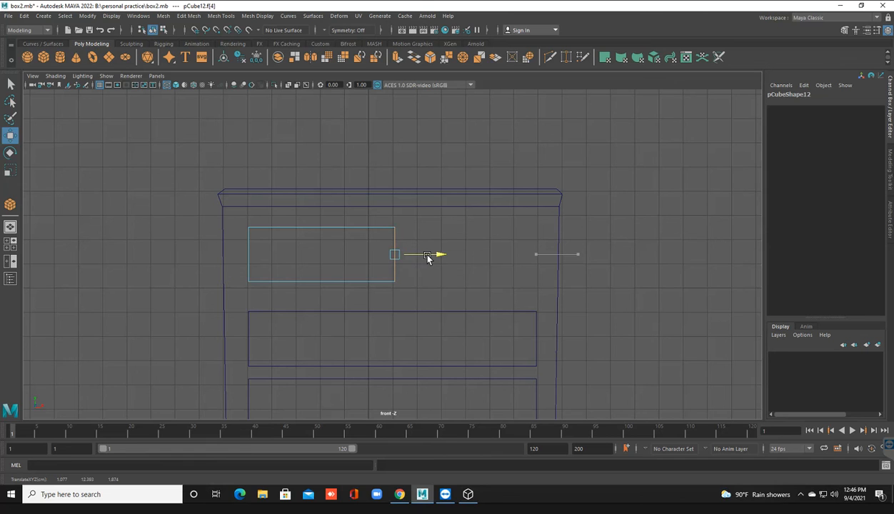
Duplicate the half-width top drawer box along X and space the pair evenly, with the left box at a Translate X of 0.772.
right_drag(387, 248, 458, 203)
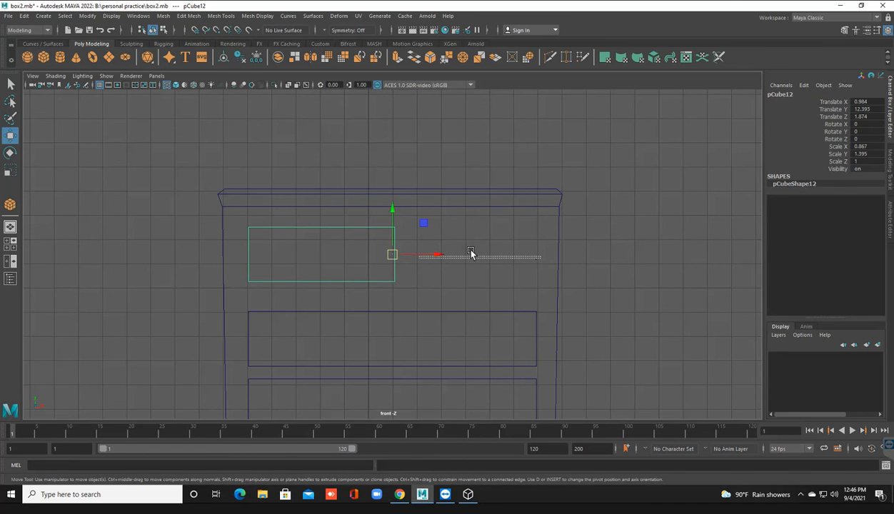
mouse_move(438, 258)
shift+mouse_down()
mouse_move(593, 272)
mouse_move(577, 269)
shift+mouse_up()
drag(379, 254, 428, 256)
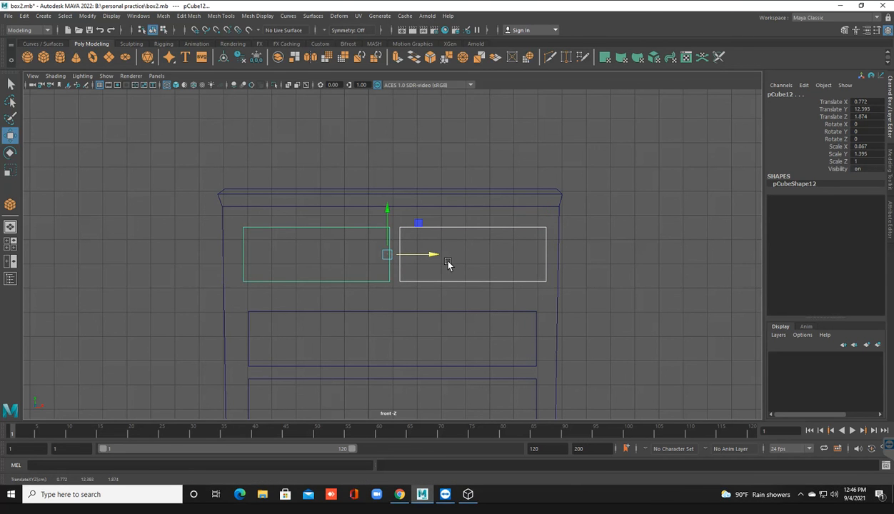
Combine all five drawer boxes into one mesh and duplicate it forward to a Translate Z of about 17.3.
key(space)
key(space)
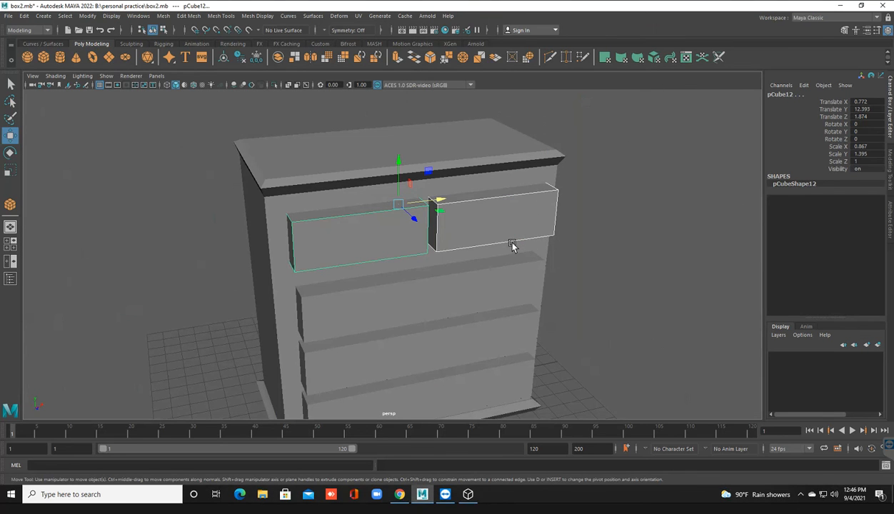
click(469, 302)
click(458, 335)
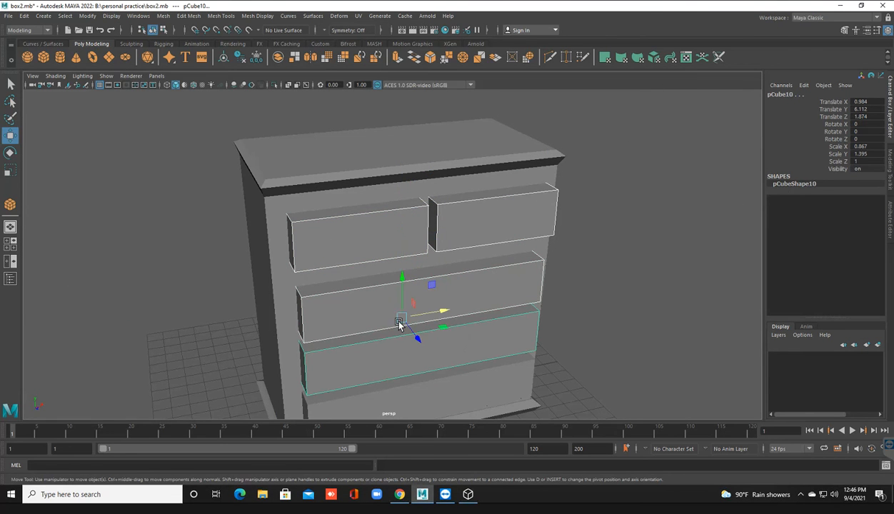
shift+click(400, 398)
click(165, 17)
mouse_move(183, 44)
click(282, 38)
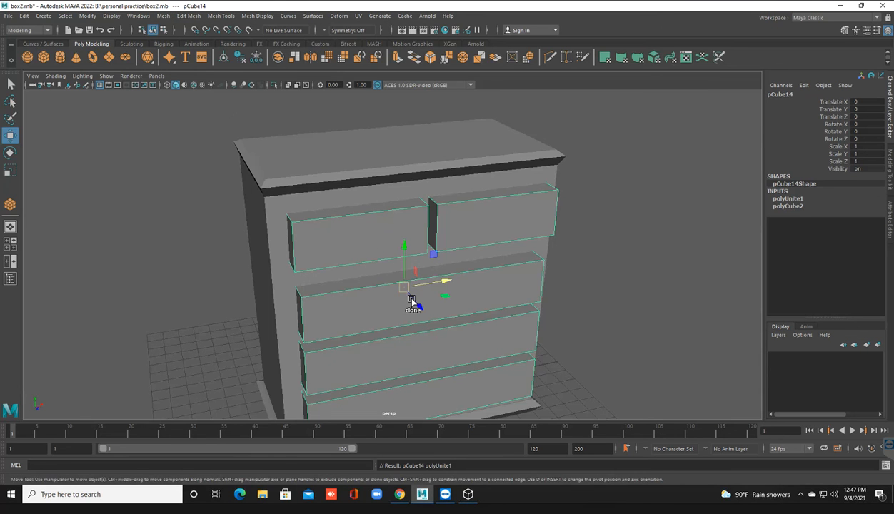
shift+drag(417, 305, 645, 464)
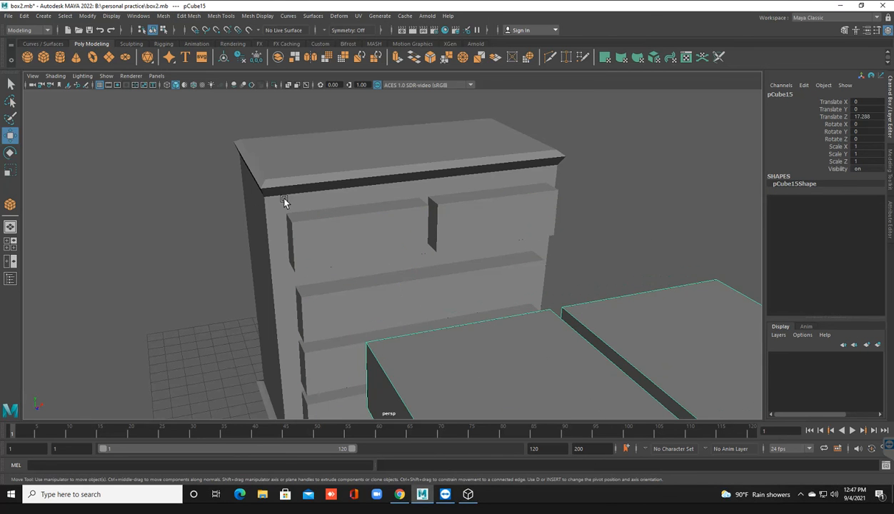
Cut the drawer openings by subtracting the original combined drawer mesh from the cabinet body with a Boolean Difference, then deselect.
click(296, 224)
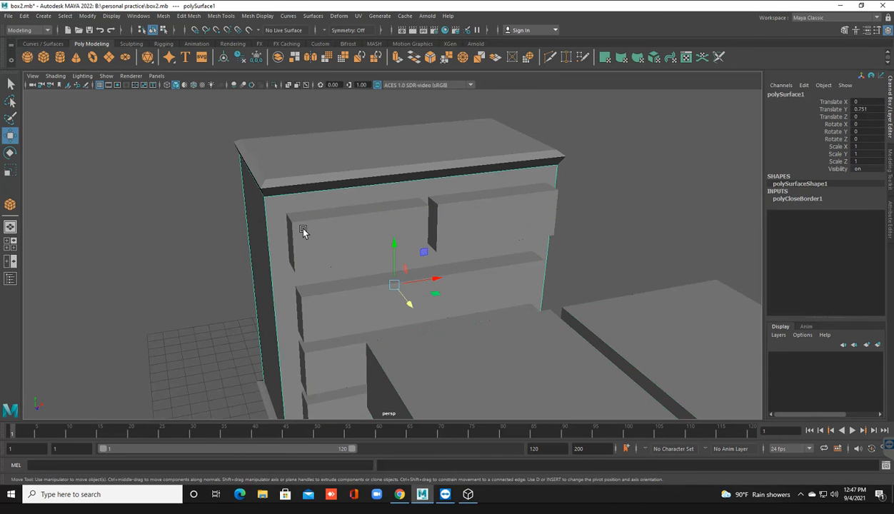
click(163, 16)
mouse_move(226, 39)
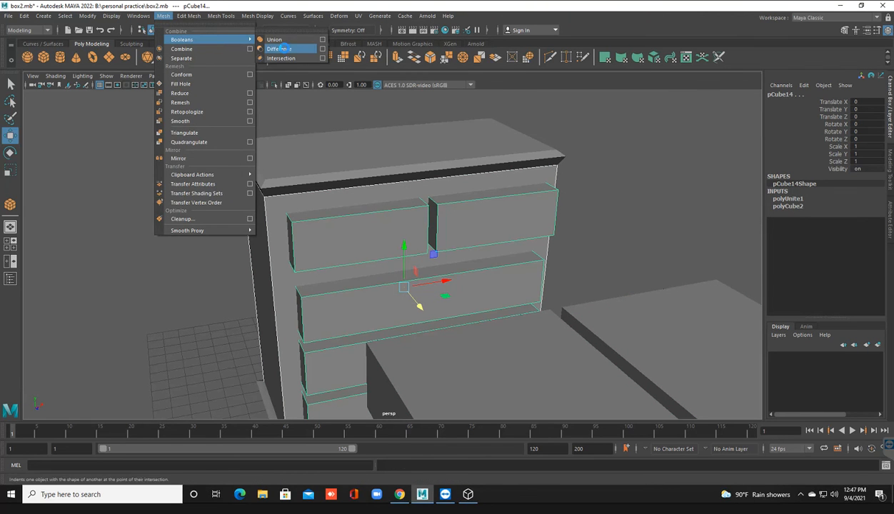
click(280, 48)
alt+drag(414, 277, 387, 271)
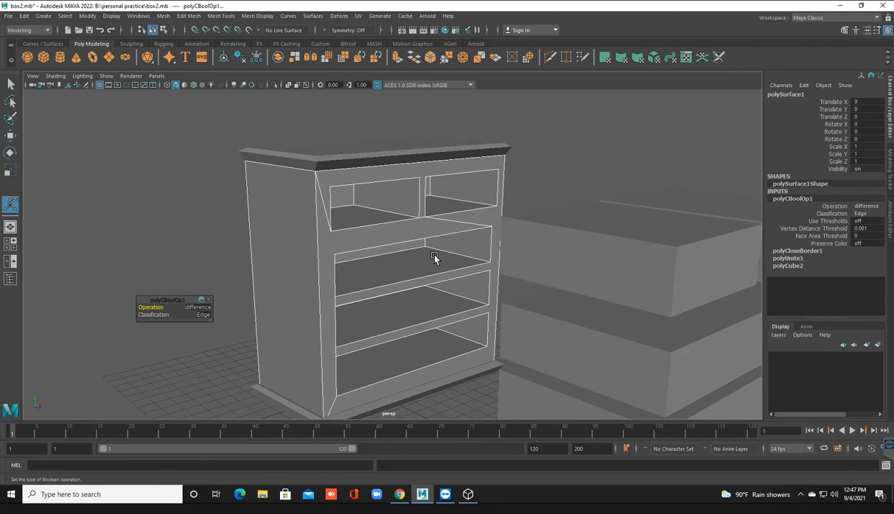
alt+drag(473, 296, 433, 306)
right_drag(427, 265, 464, 222)
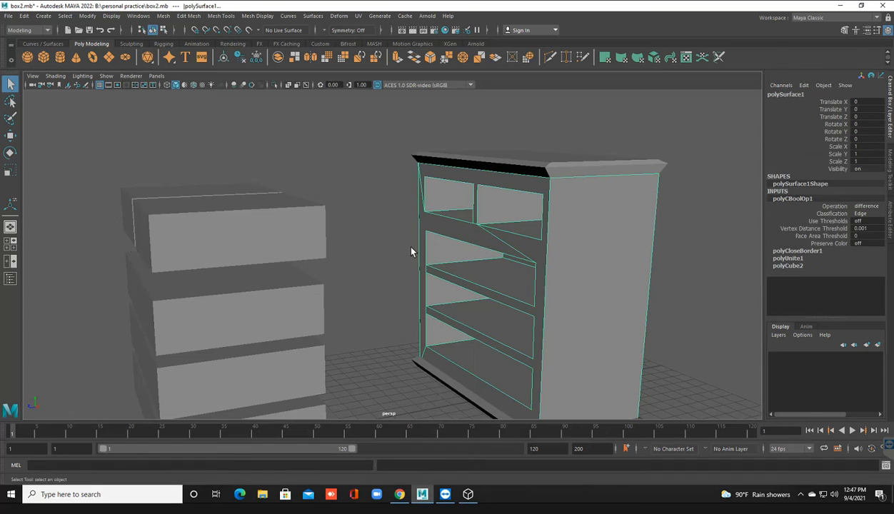
click(387, 267)
Move the duplicated drawer mesh back into the cabinet openings, to a Translate Z of 3.985.
alt+drag(425, 294, 362, 271)
scroll(412, 289, down, 3)
click(309, 254)
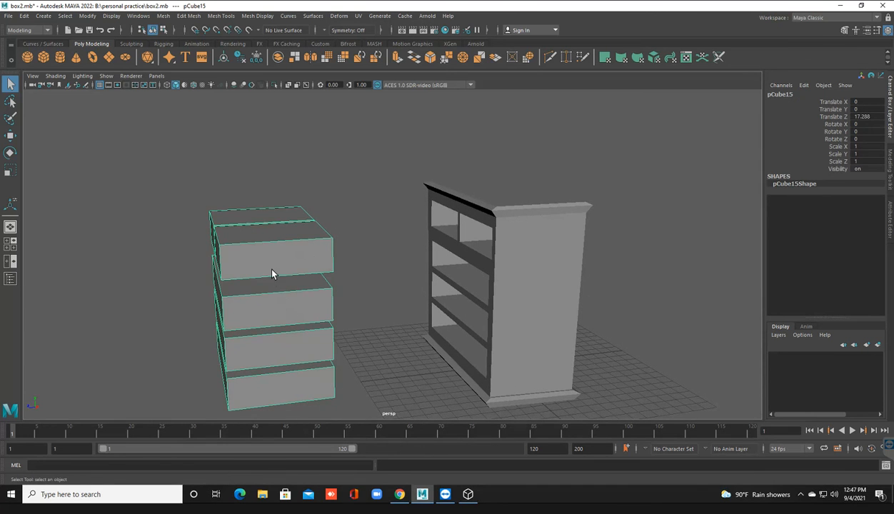
click(10, 135)
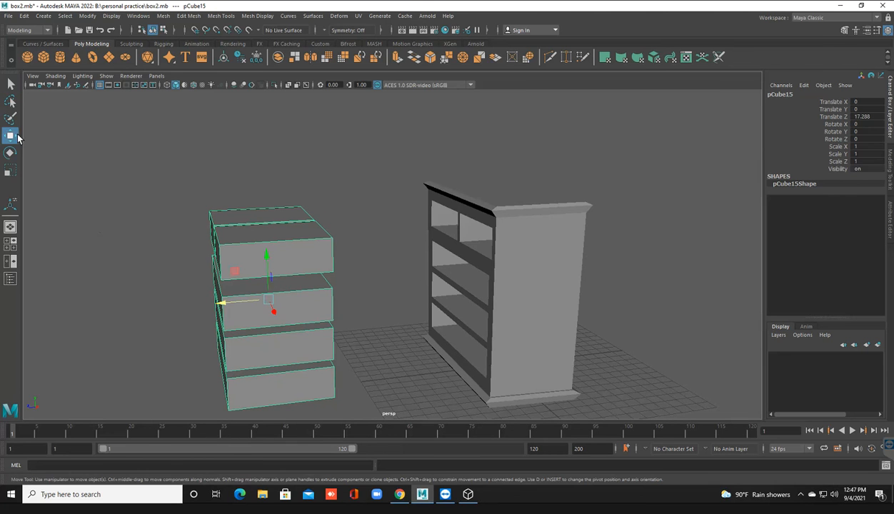
drag(236, 305, 394, 289)
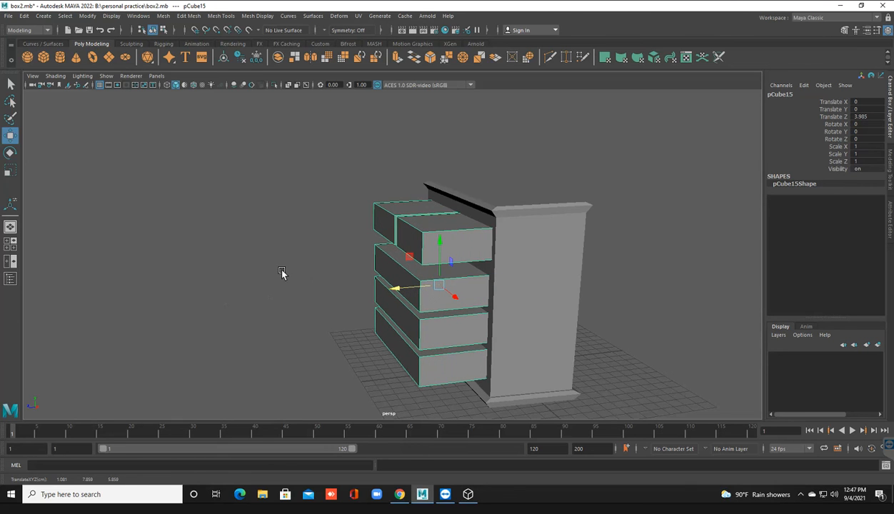
Separate the combined drawer mesh into individual drawers and save the scene.
click(112, 16)
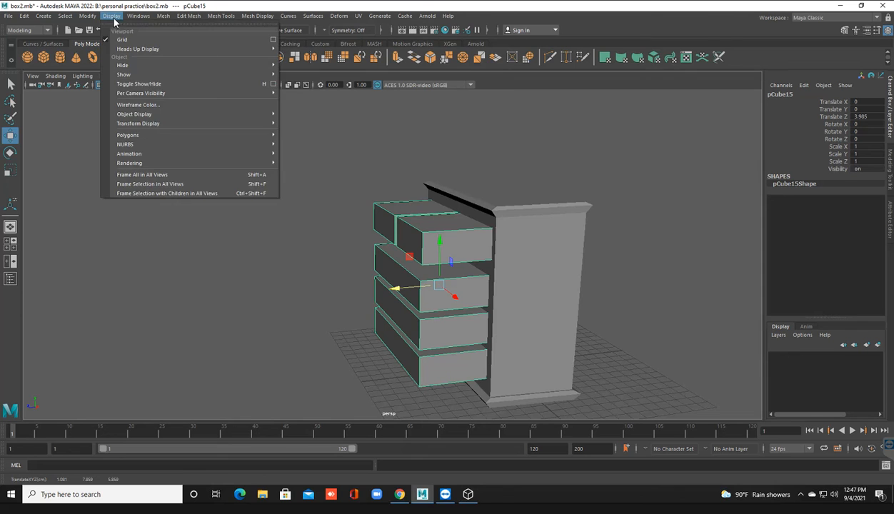
mouse_move(133, 19)
mouse_move(168, 22)
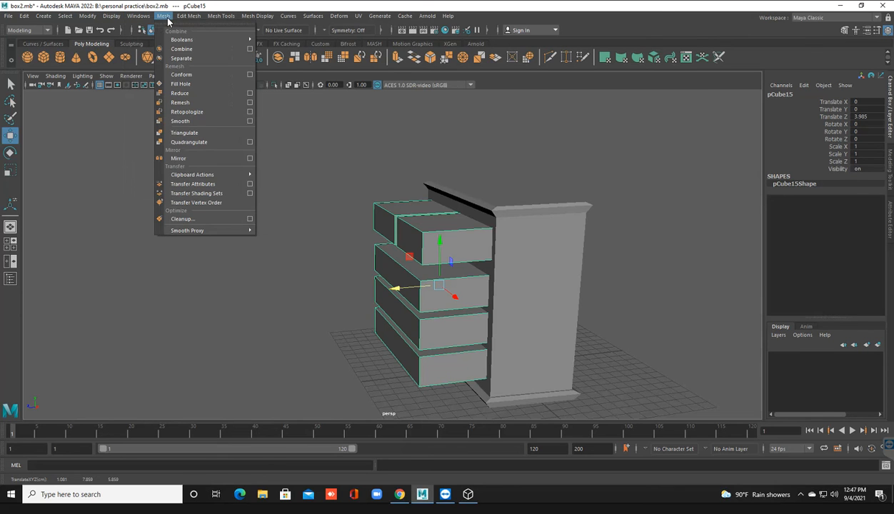
click(180, 58)
click(448, 239)
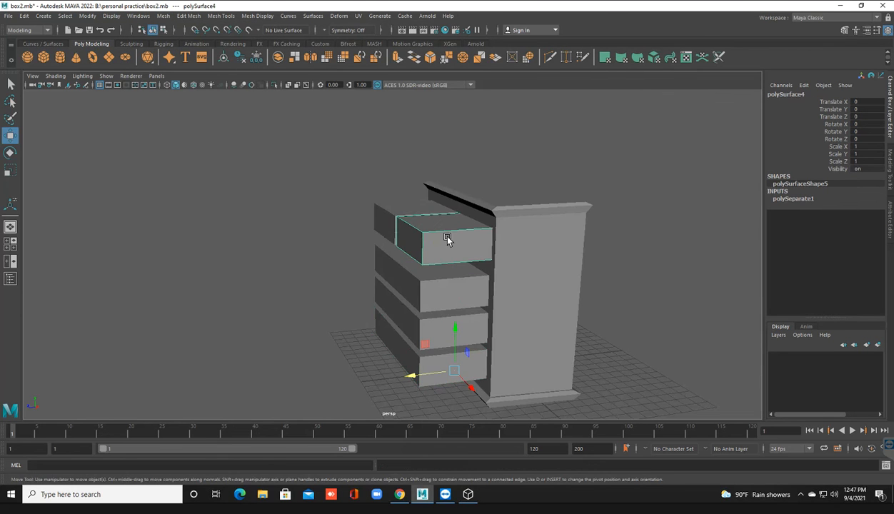
key(ctrl+s)
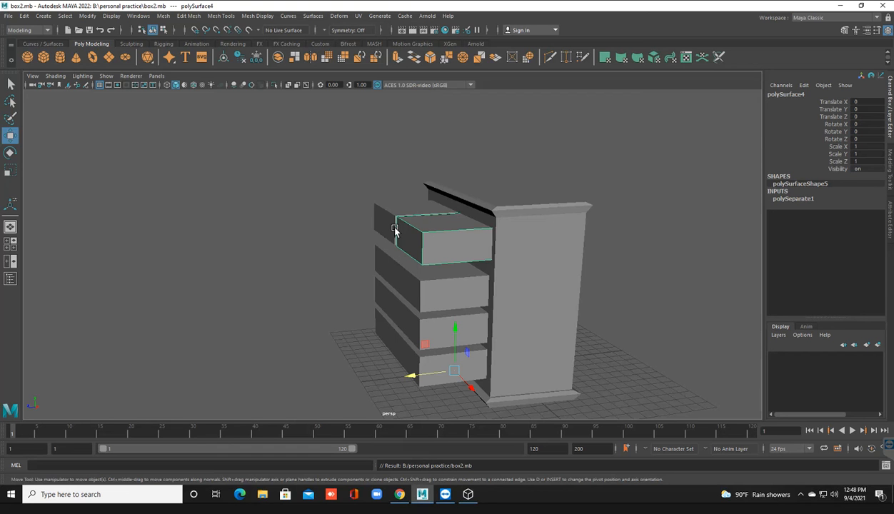
Select all five separated drawers and push them farther into the cabinet, to a Translate Z of -1.528.
alt+drag(395, 230, 395, 230)
scroll(395, 230, up, 3)
scroll(395, 230, up, 4)
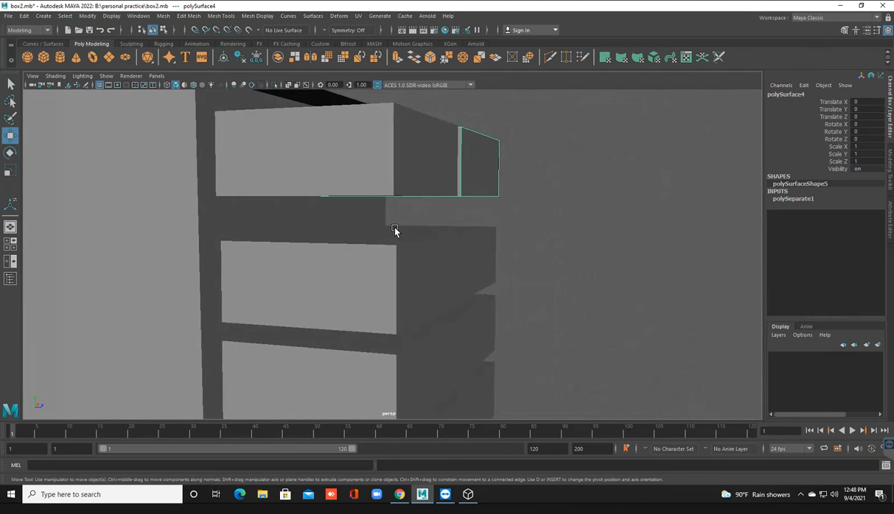
scroll(395, 230, down, 5)
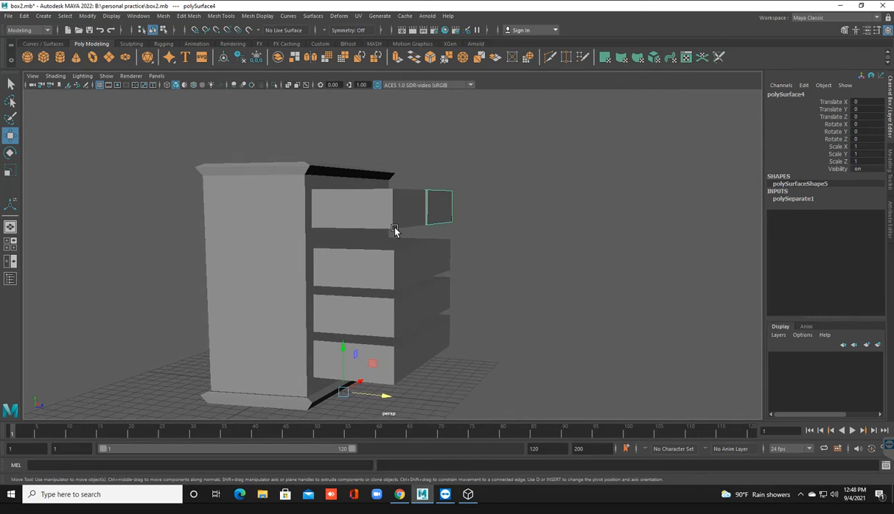
drag(470, 160, 370, 380)
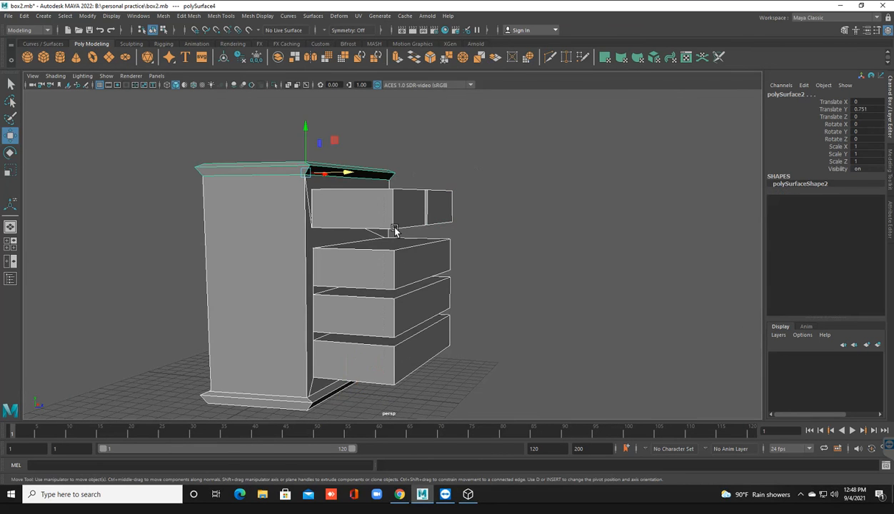
click(395, 230)
alt+drag(395, 230, 395, 231)
drag(399, 167, 406, 360)
mouse_move(368, 396)
mouse_down()
mouse_move(530, 396)
mouse_move(345, 396)
mouse_up()
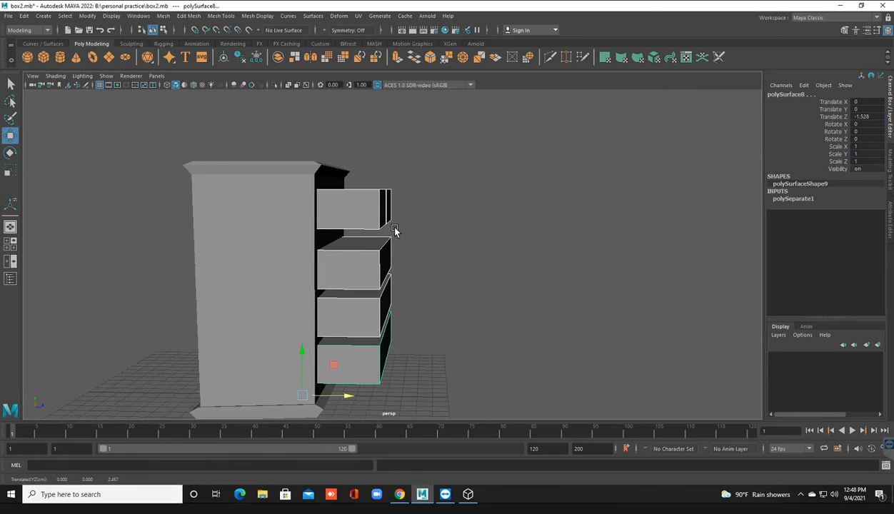
Select the front face of the left drawer in the split top row, with the Scale tool active.
click(395, 230)
alt+drag(395, 230, 395, 228)
scroll(395, 228, up, 6)
click(411, 151)
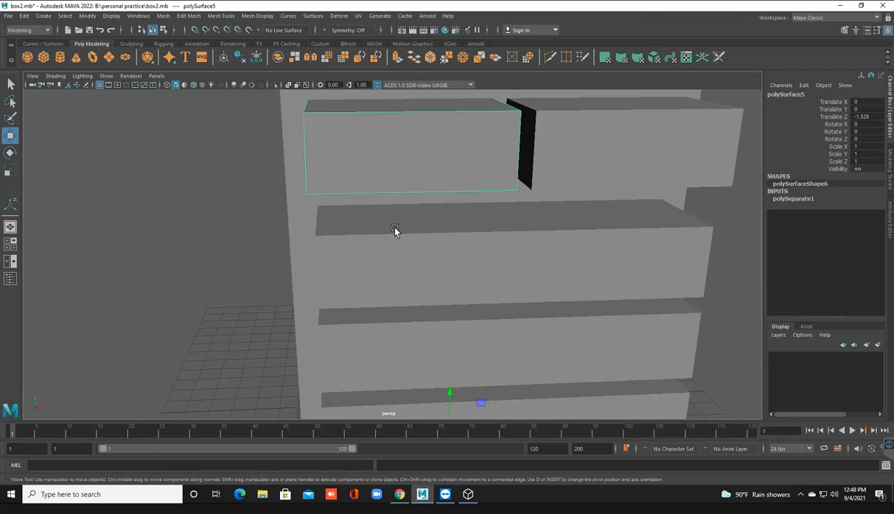
right_drag(411, 151, 411, 178)
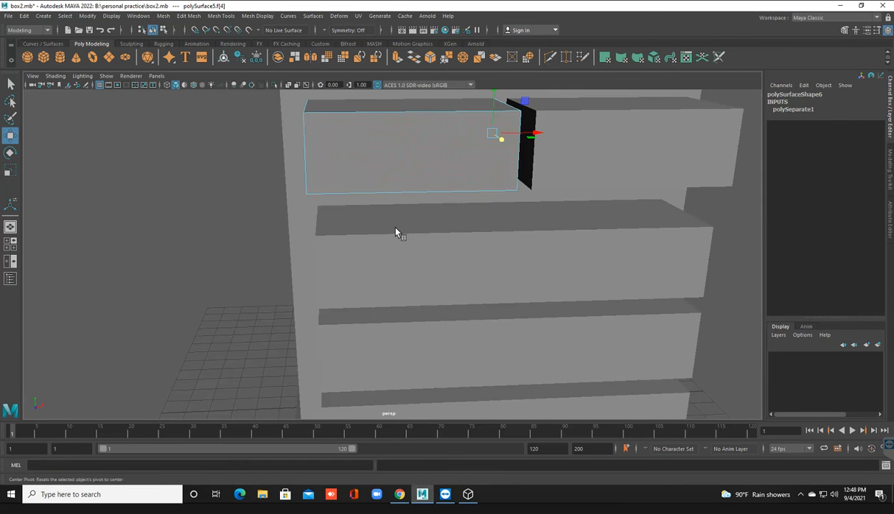
key(r)
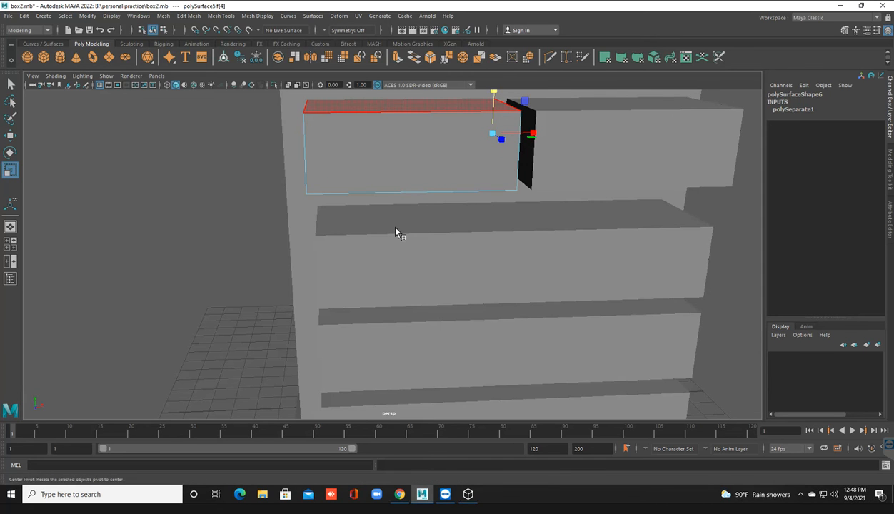
click(412, 152)
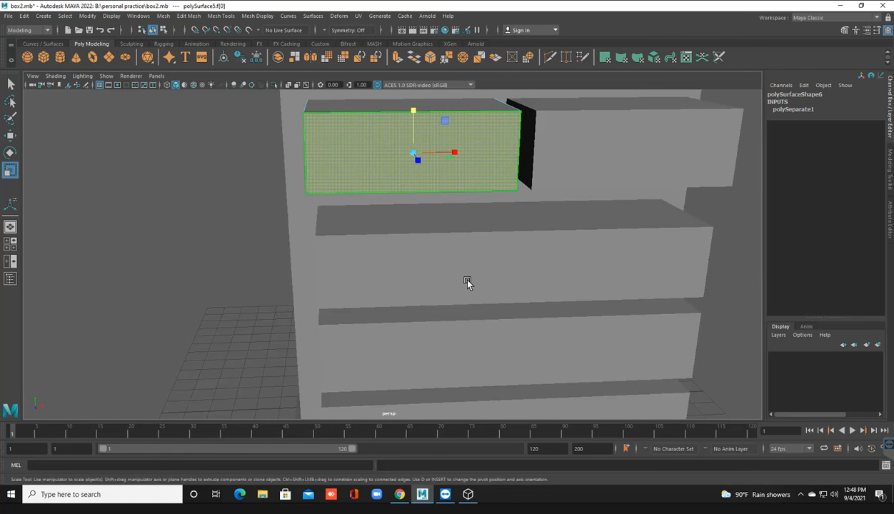
alt+drag(461, 273, 620, 453)
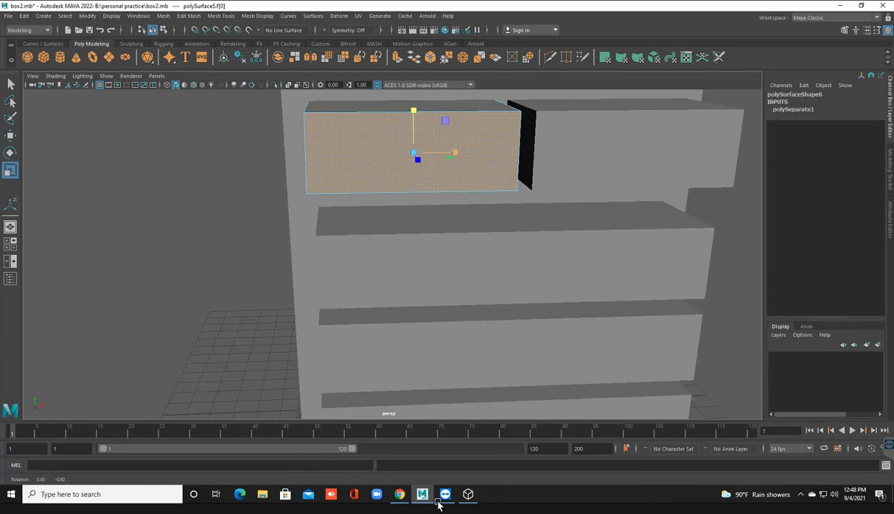